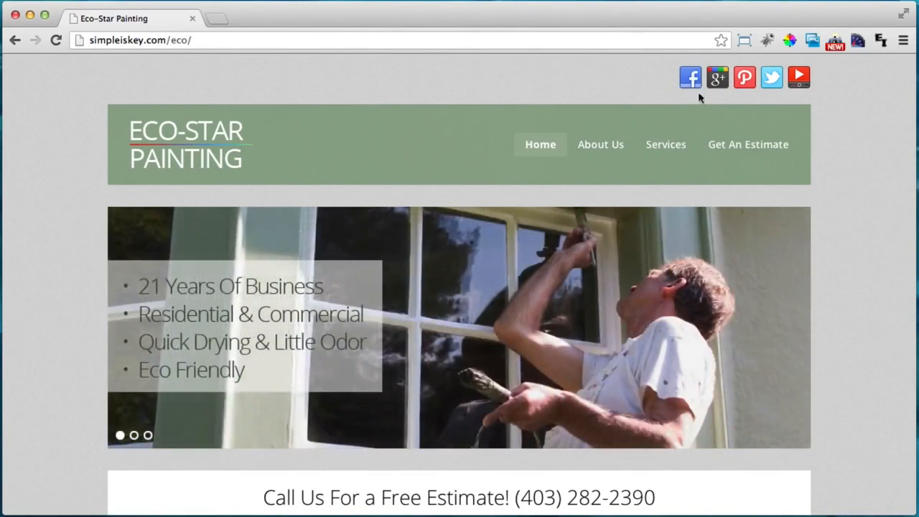
Cycle the home page slideshow through its three slides and back to the first
scroll(718, 100, down, 1)
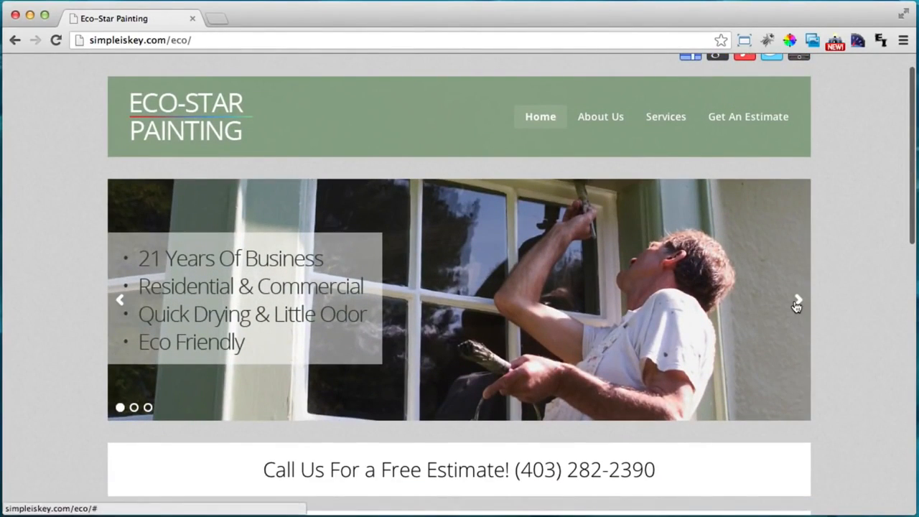
click(796, 303)
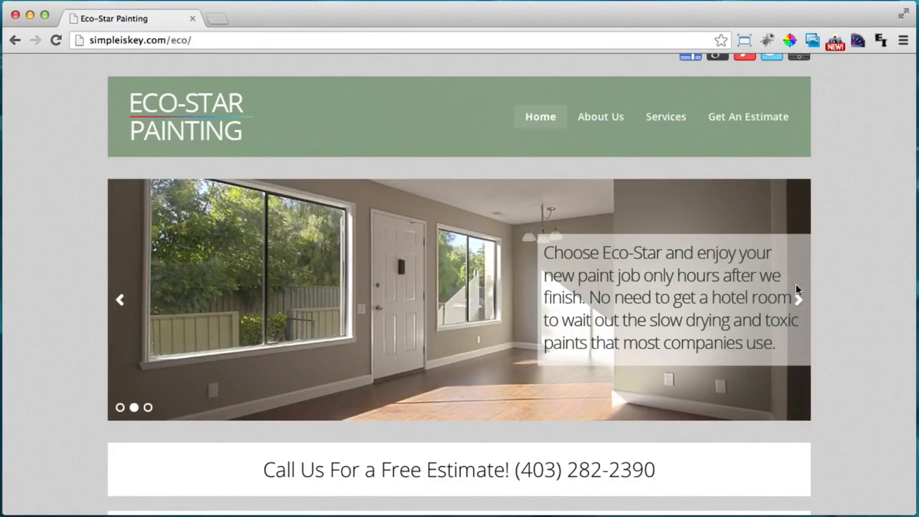
click(800, 305)
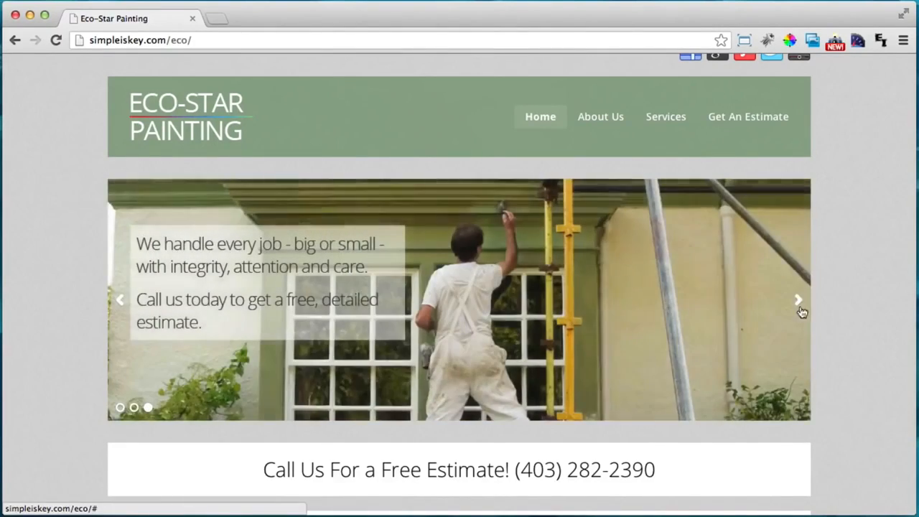
scroll(800, 310, down, 3)
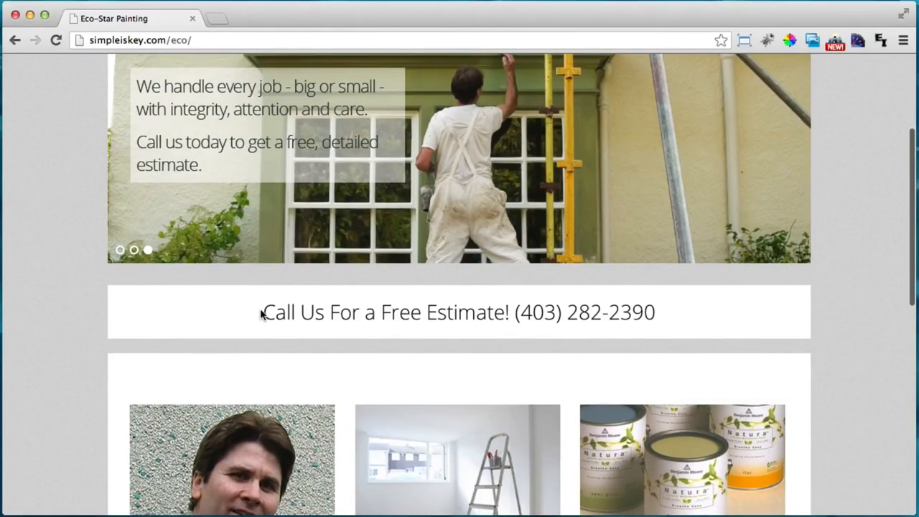
drag(262, 314, 632, 312)
click(632, 312)
scroll(759, 338, up, 2)
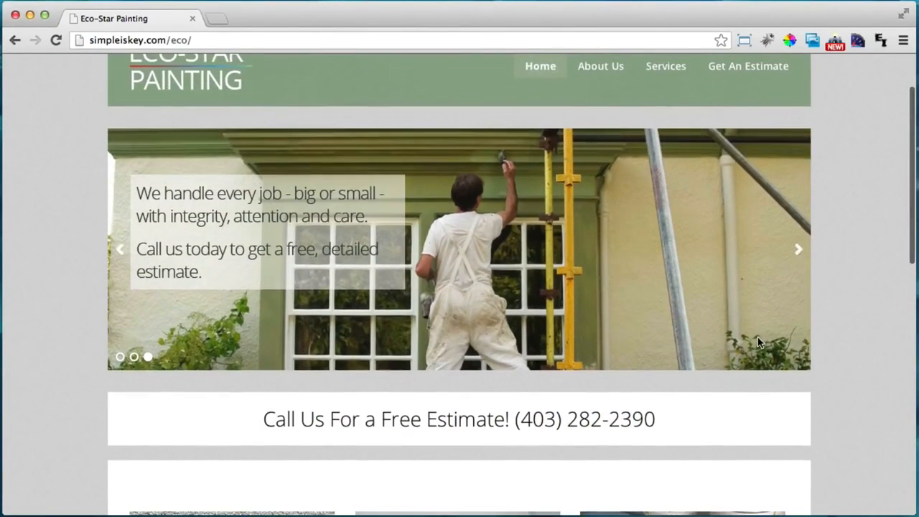
click(797, 250)
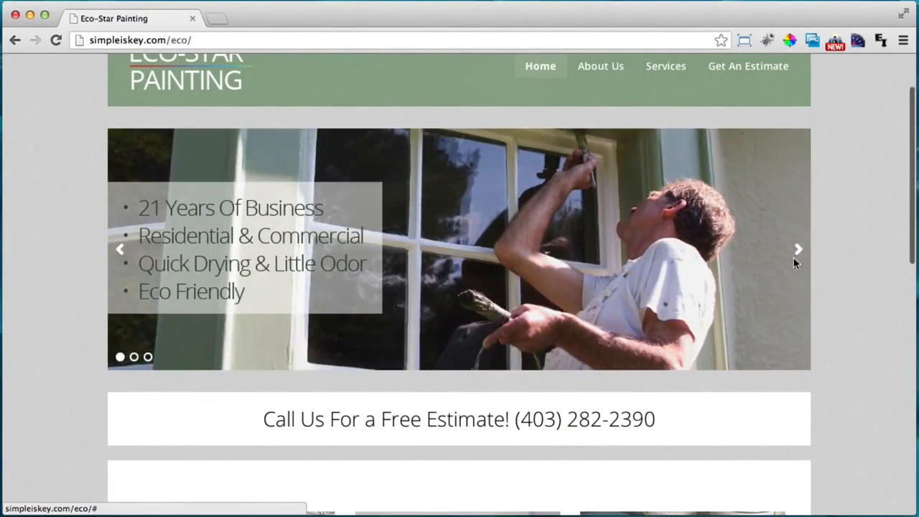
Read down the home page content, then go to Services from the Learn More box
scroll(793, 257, down, 1)
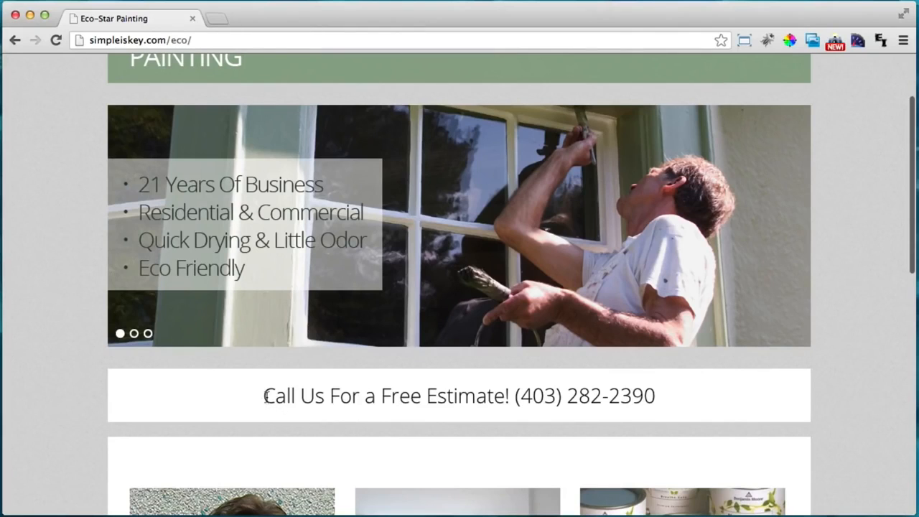
drag(264, 396, 623, 404)
click(624, 401)
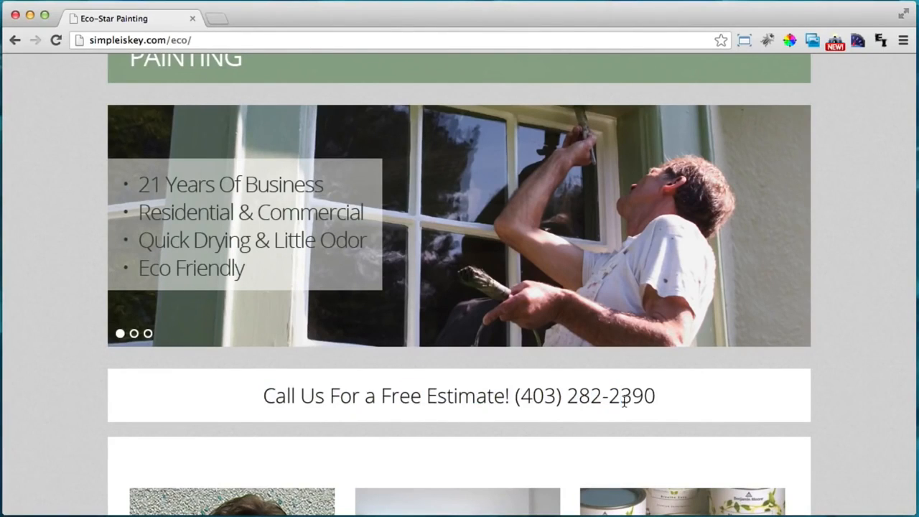
scroll(636, 391, down, 5)
scroll(831, 361, down, 5)
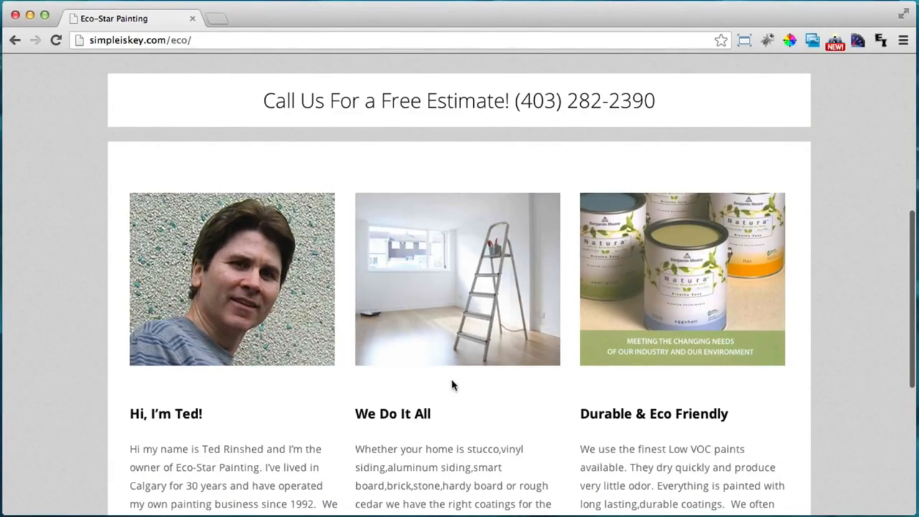
scroll(455, 404, down, 2)
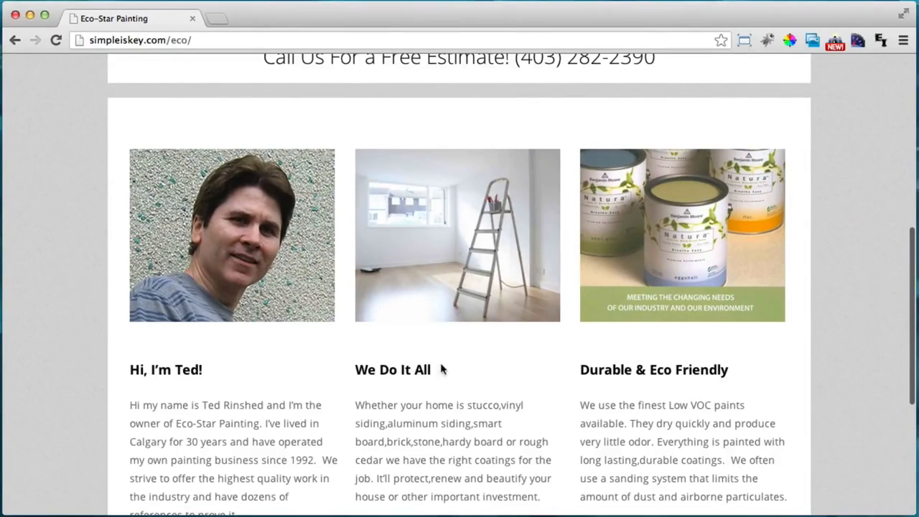
scroll(693, 356, down, 6)
scroll(694, 356, down, 1)
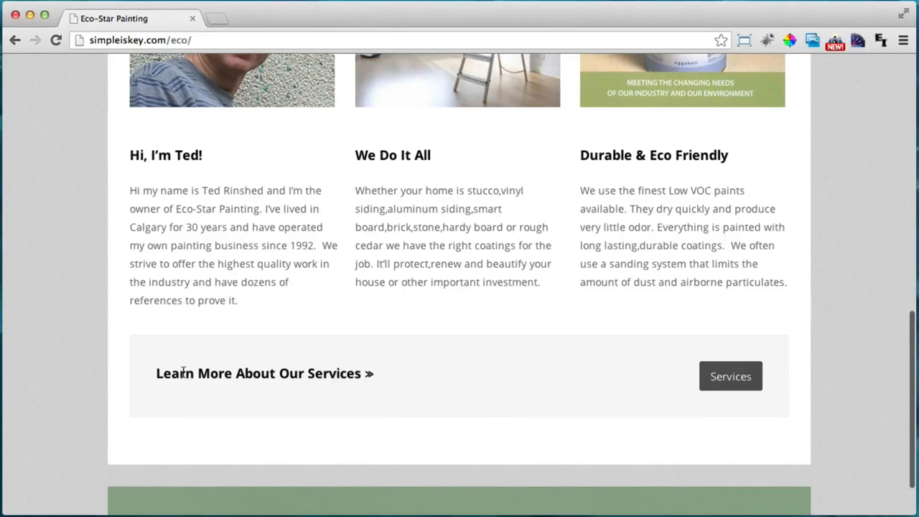
drag(195, 373, 335, 376)
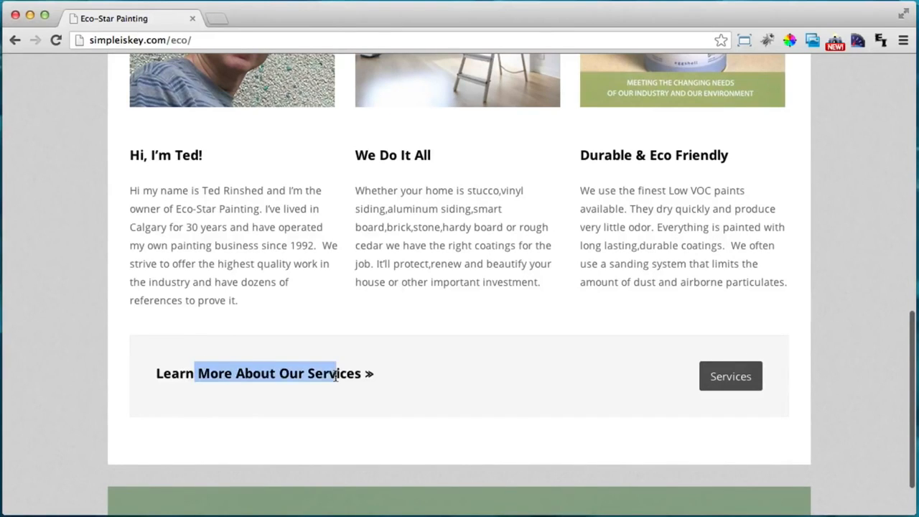
click(748, 385)
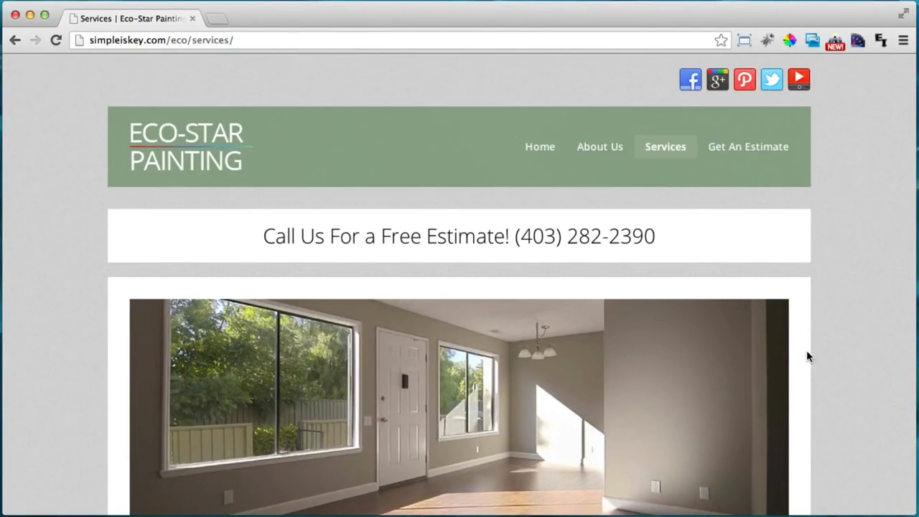
Scroll through the nine service blocks, then go to the About Us page
scroll(806, 356, down, 1)
drag(280, 197, 634, 190)
click(634, 191)
scroll(712, 207, down, 5)
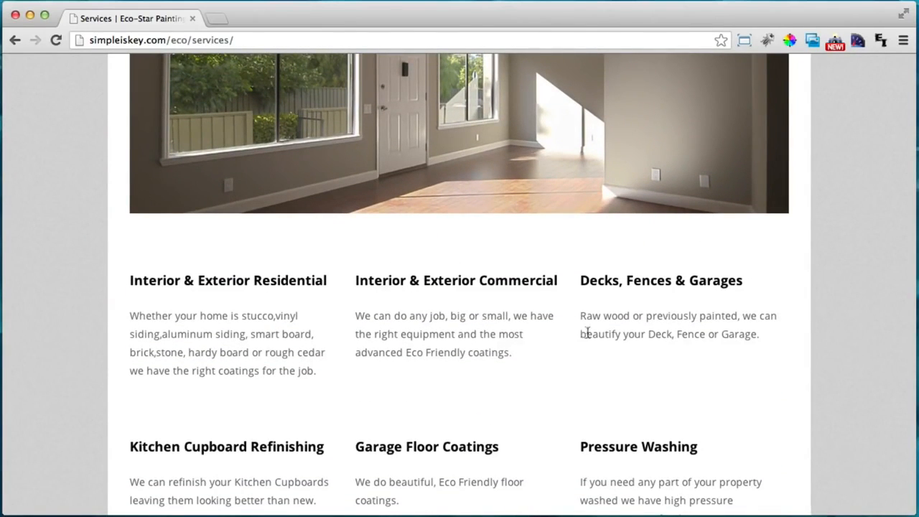
scroll(597, 339, down, 2)
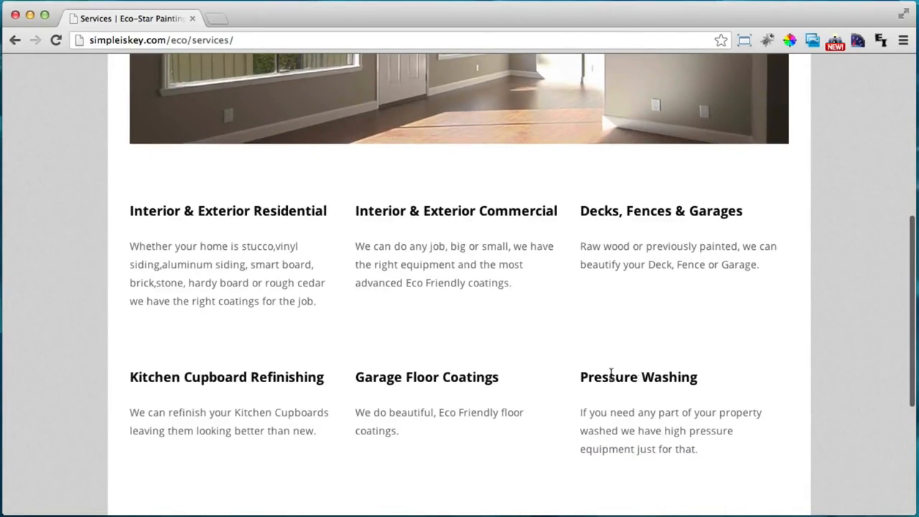
scroll(608, 372, up, 5)
scroll(692, 230, down, 3)
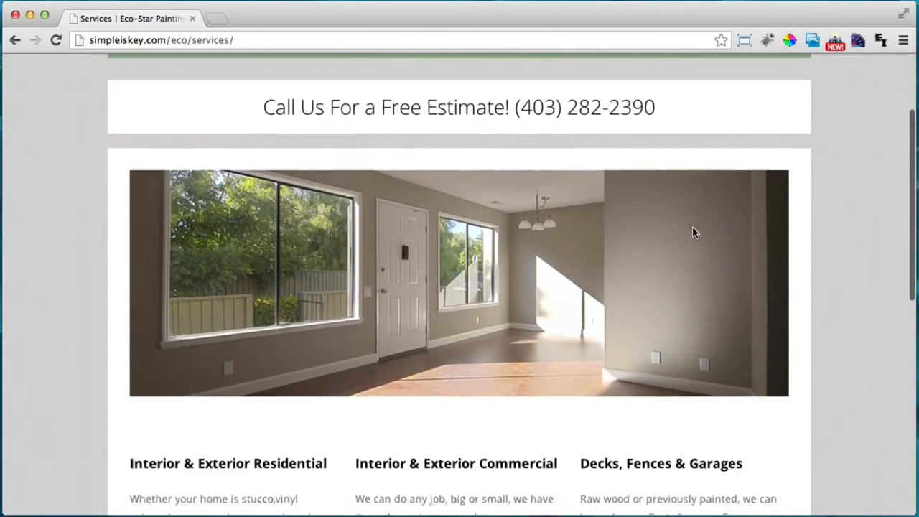
scroll(691, 229, down, 3)
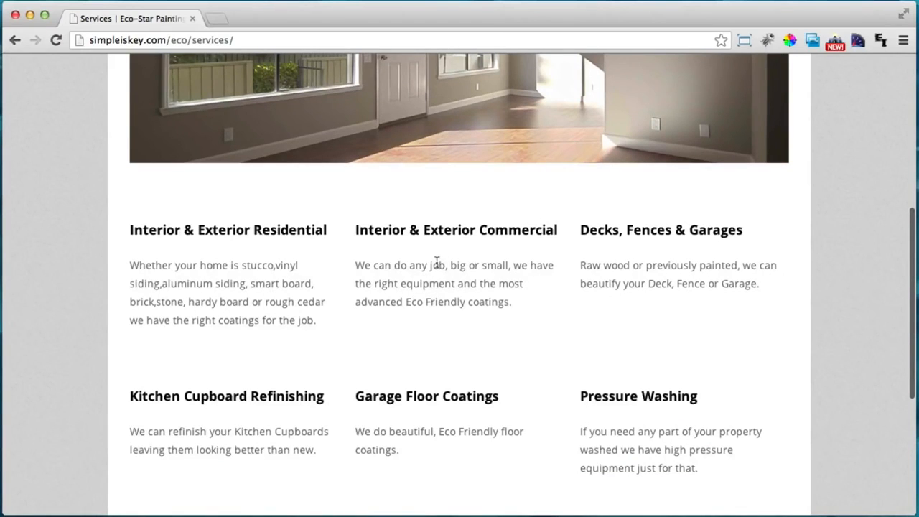
scroll(706, 273, down, 2)
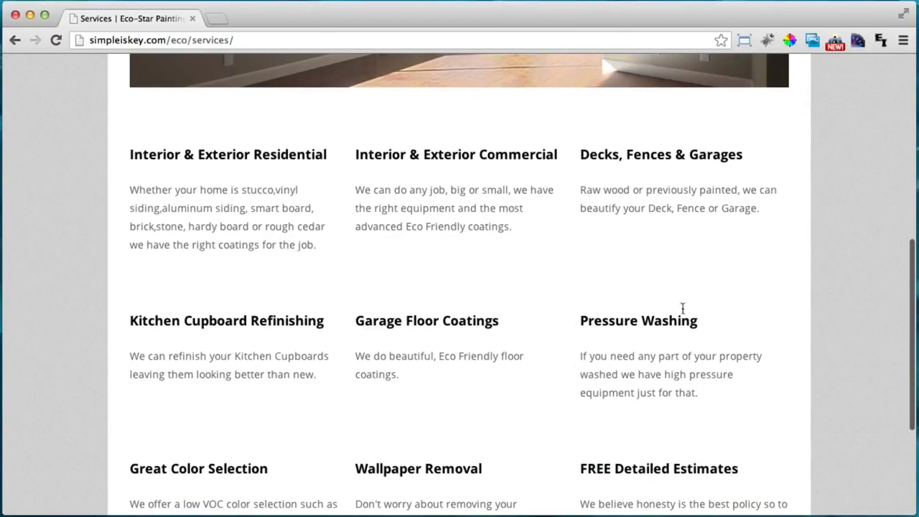
scroll(420, 338, down, 4)
scroll(468, 345, up, 10)
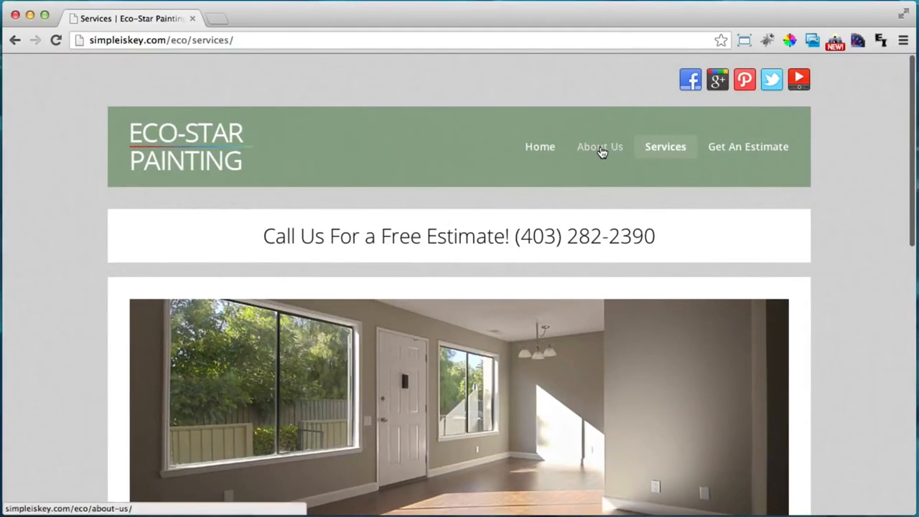
click(600, 149)
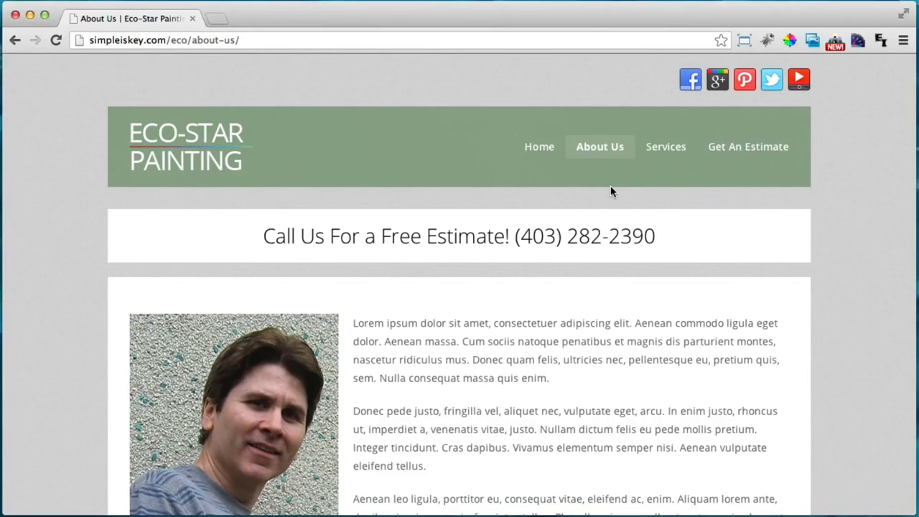
Read down the About Us page and follow Get an Estimate to the contact page
scroll(613, 204, down, 2)
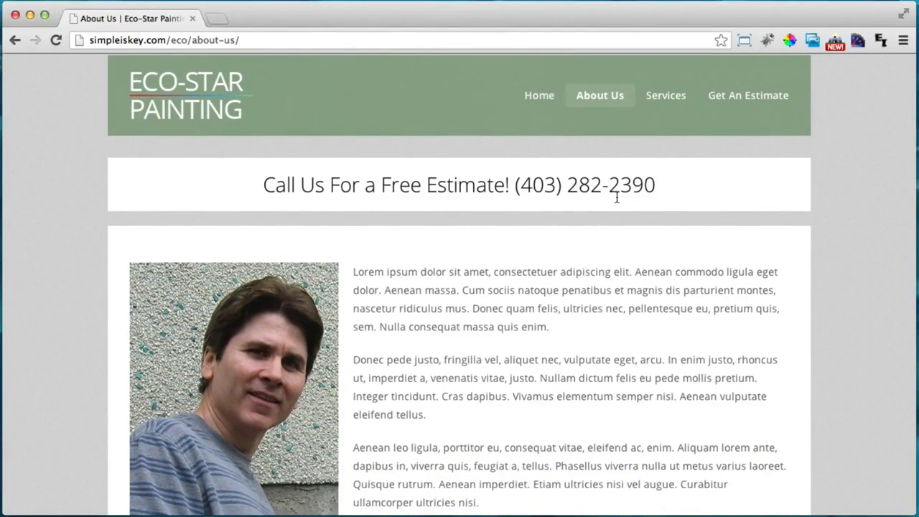
scroll(616, 197, down, 3)
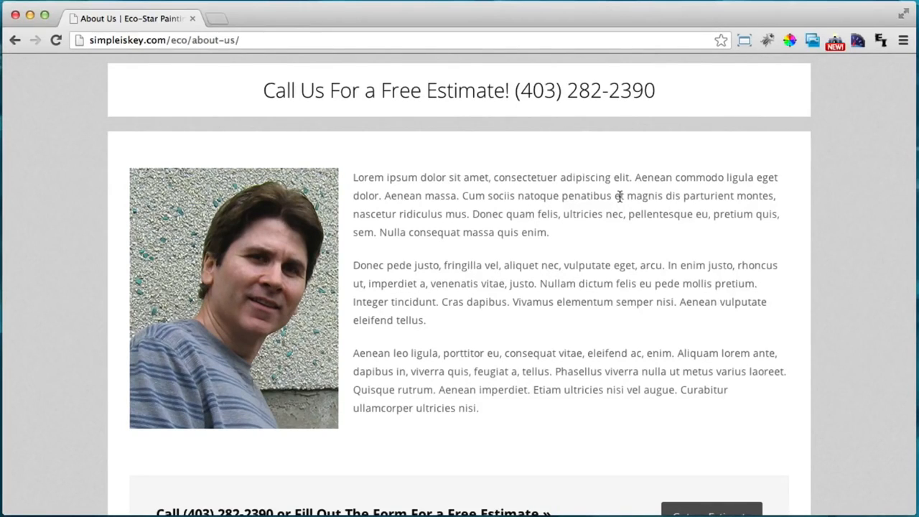
scroll(619, 196, down, 2)
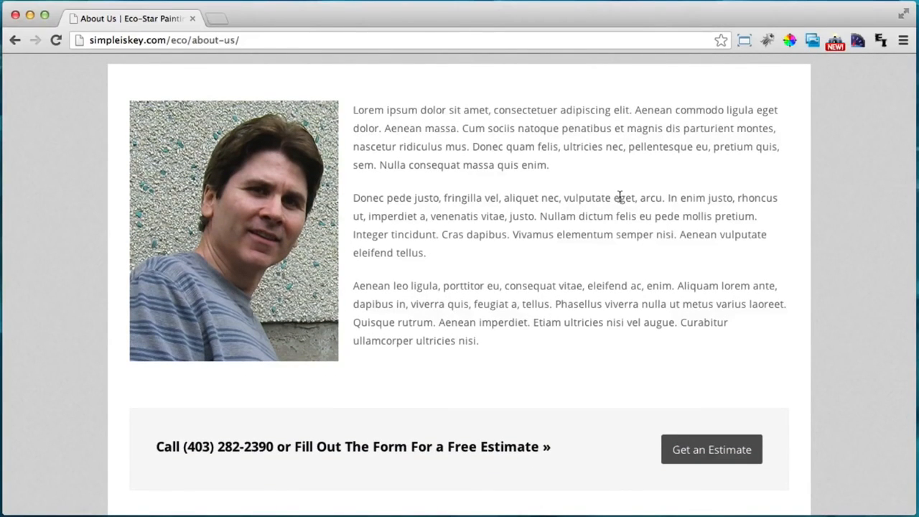
scroll(619, 197, down, 2)
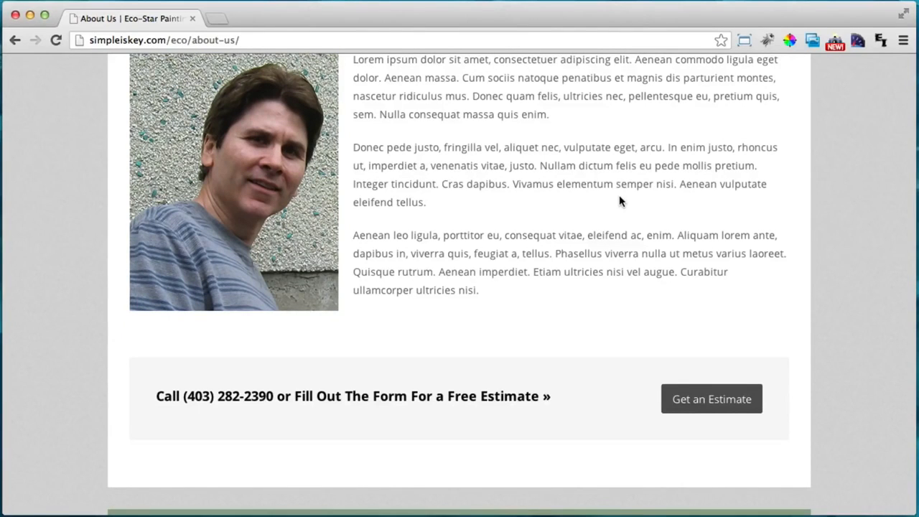
scroll(619, 201, up, 8)
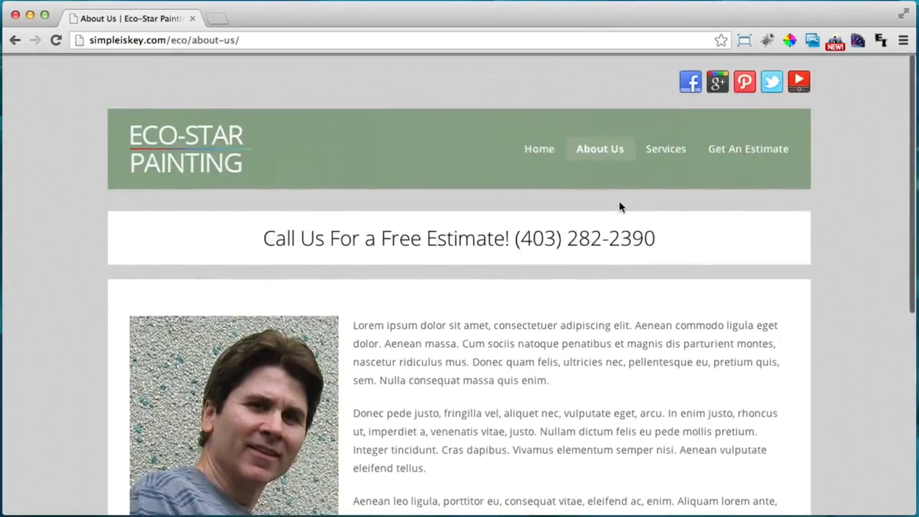
scroll(481, 223, down, 5)
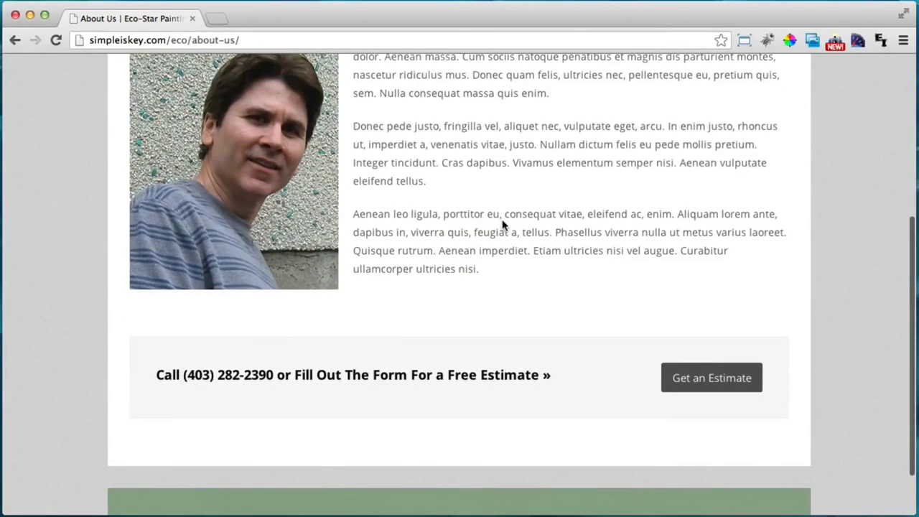
scroll(590, 253, up, 5)
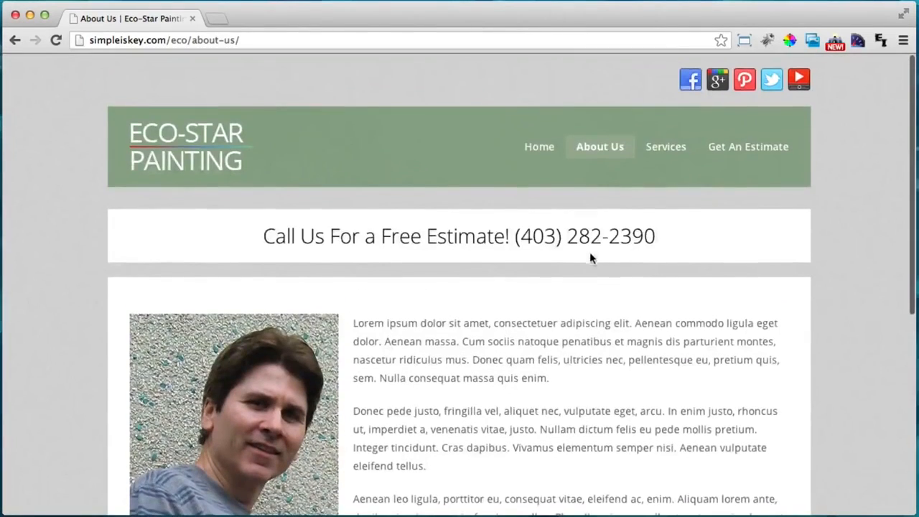
scroll(619, 236, down, 6)
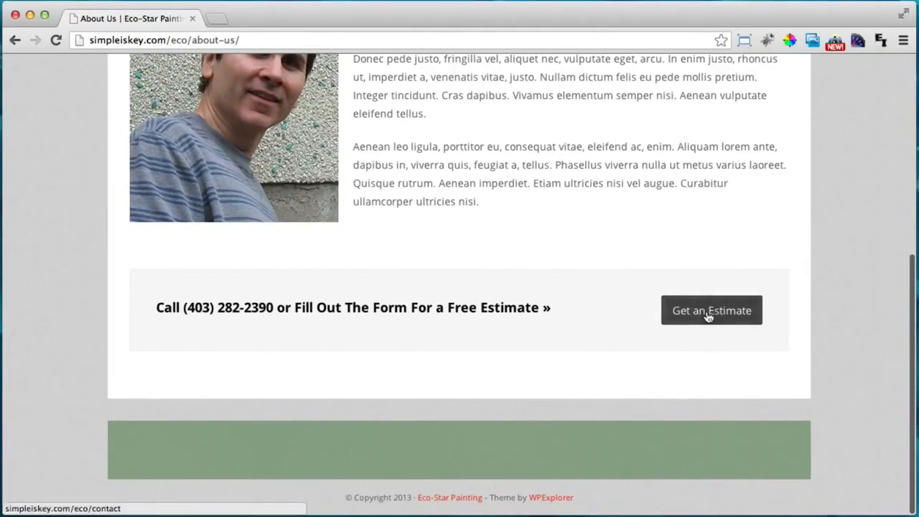
click(712, 323)
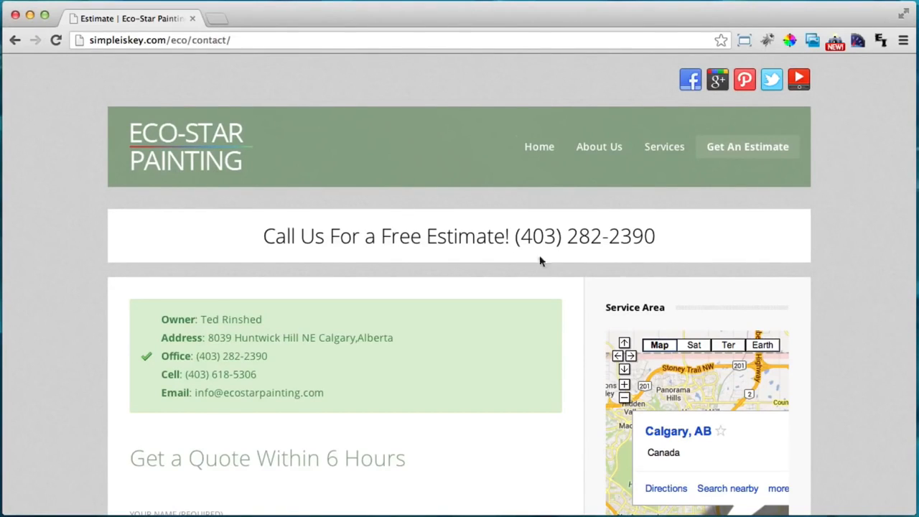
scroll(510, 254, down, 3)
drag(163, 246, 387, 317)
scroll(441, 313, down, 5)
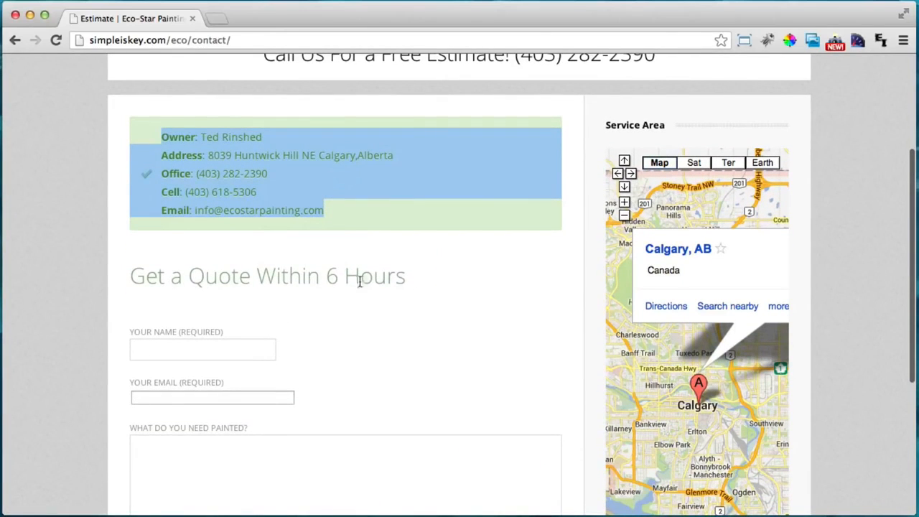
scroll(389, 282, down, 5)
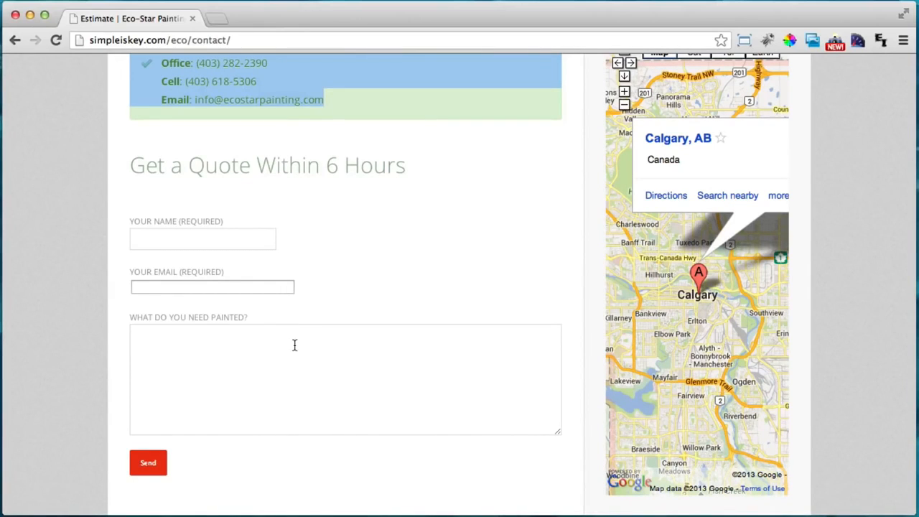
scroll(328, 330, down, 3)
scroll(328, 332, up, 9)
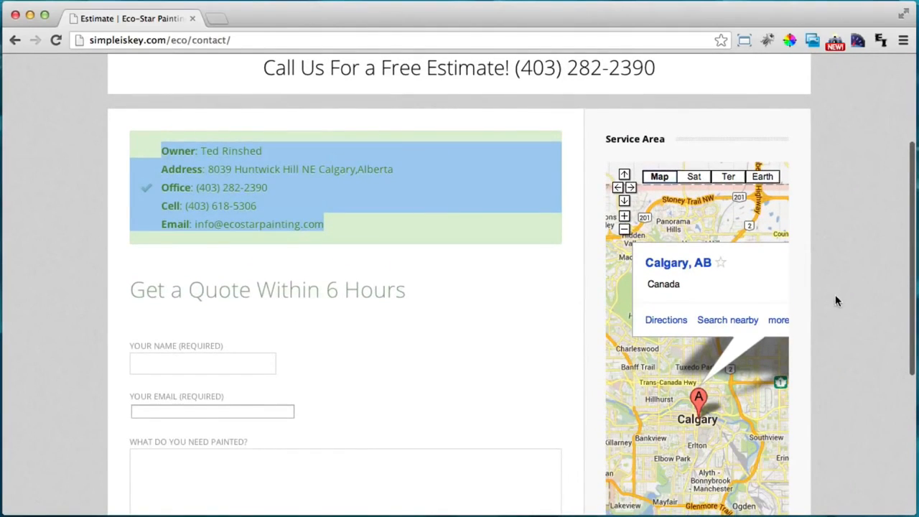
scroll(839, 300, down, 4)
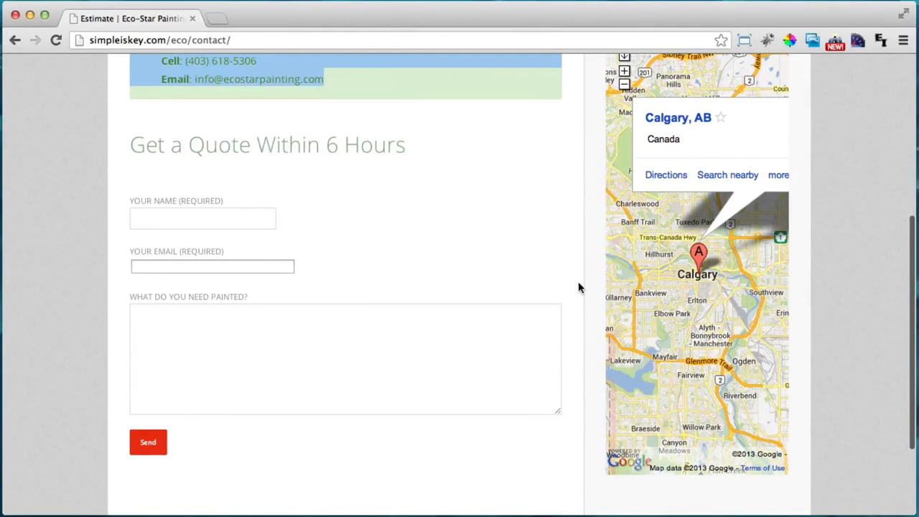
scroll(574, 293, up, 10)
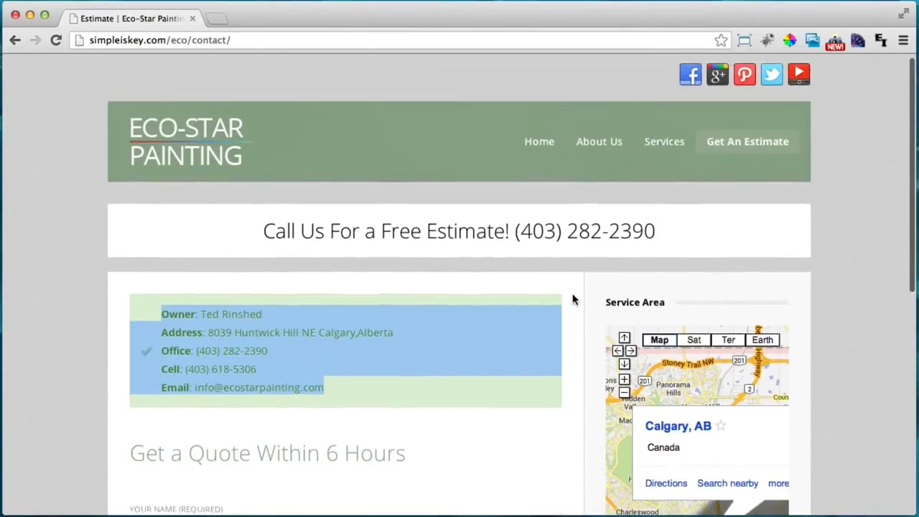
scroll(564, 307, up, 1)
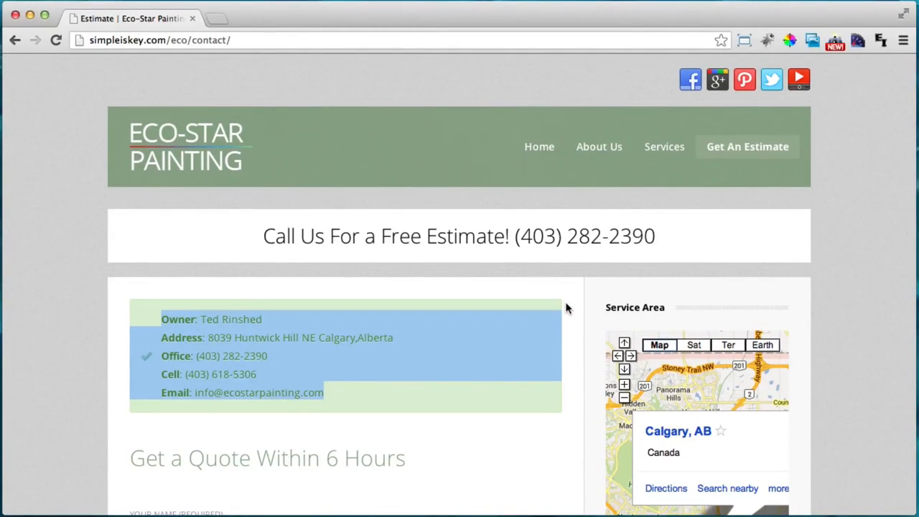
Return to the Eco-Star home page and narrow the window to preview its mobile layout
click(228, 158)
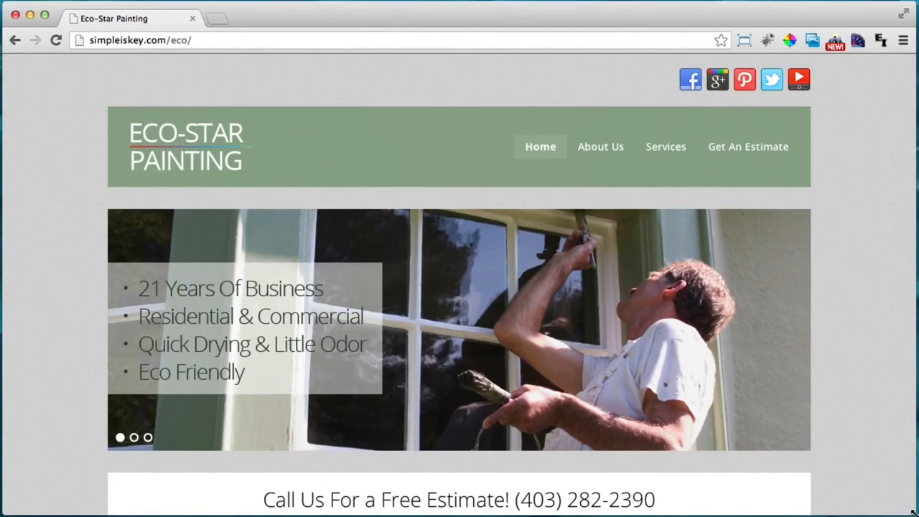
drag(912, 511, 346, 452)
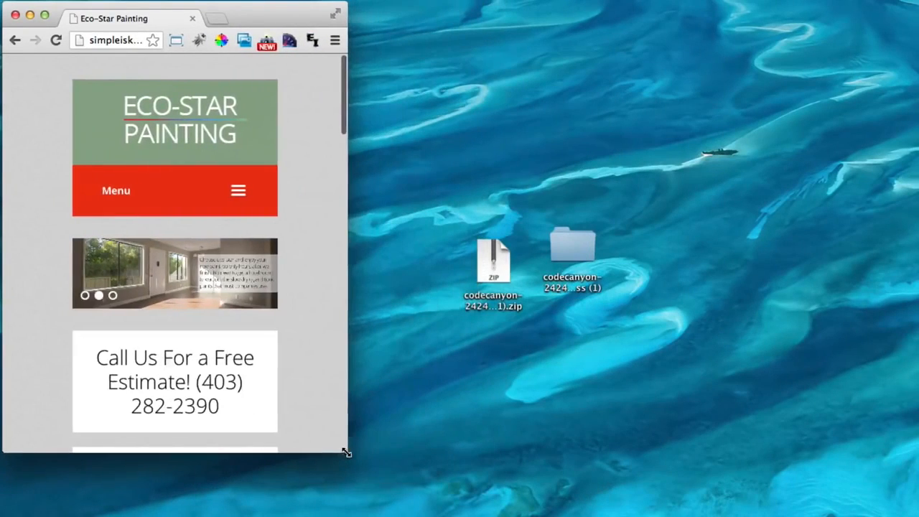
scroll(313, 308, down, 10)
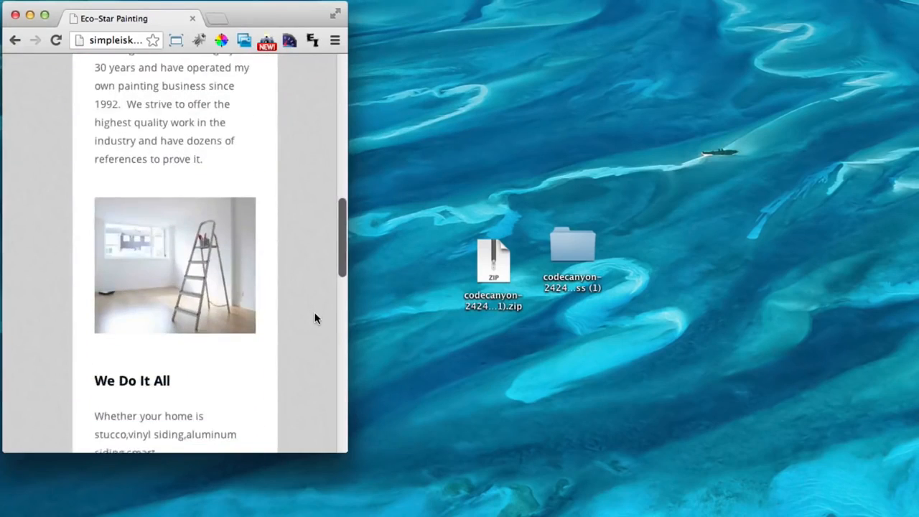
scroll(316, 315, down, 10)
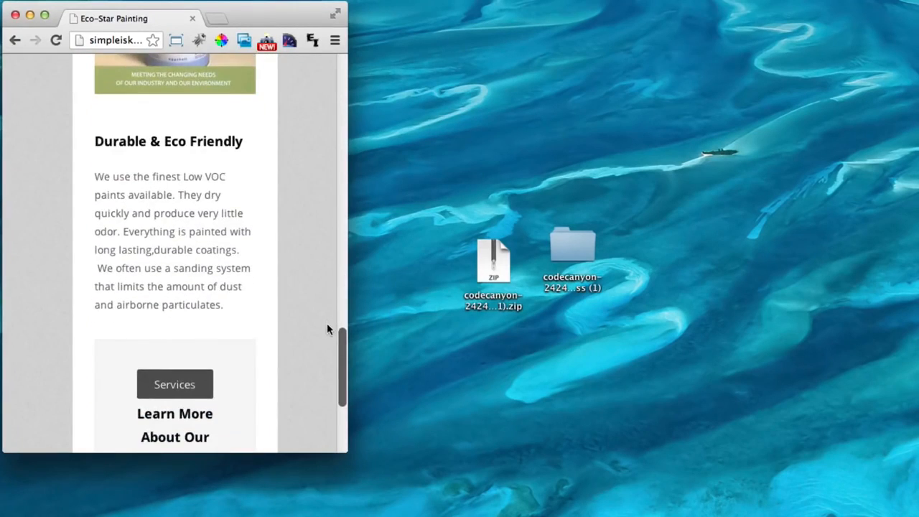
scroll(329, 330, up, 15)
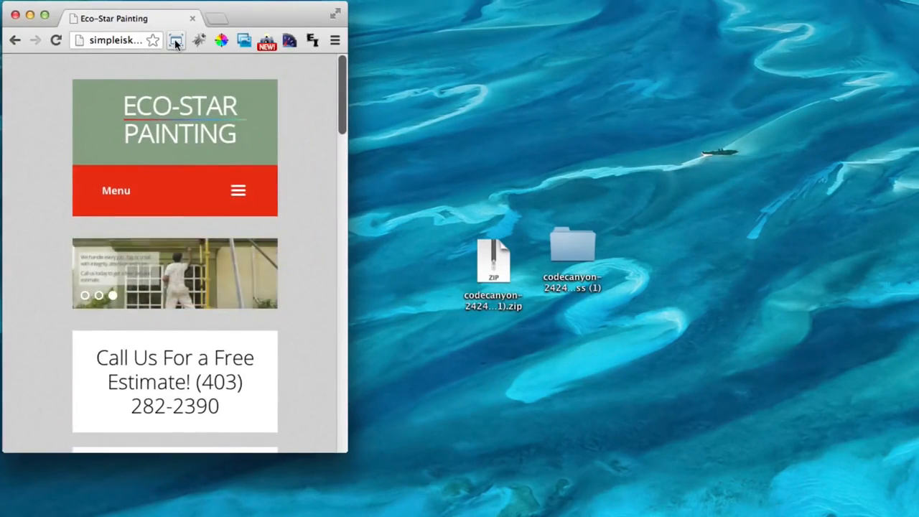
click(176, 42)
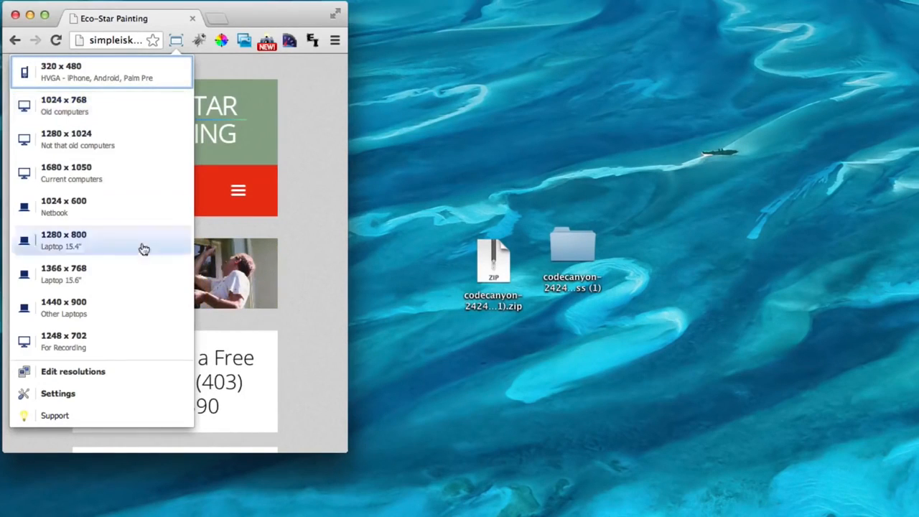
Resize the browser window to 1248 x 702 using Window Resizer
click(117, 343)
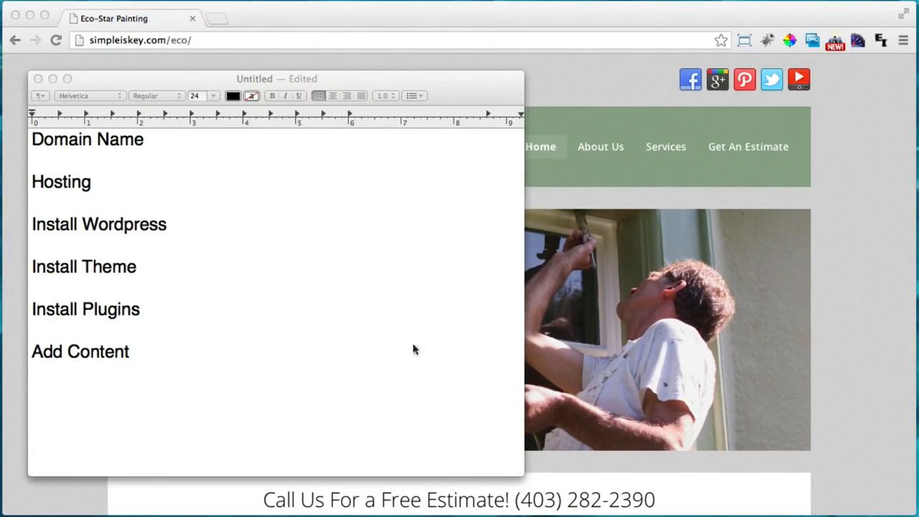
click(188, 141)
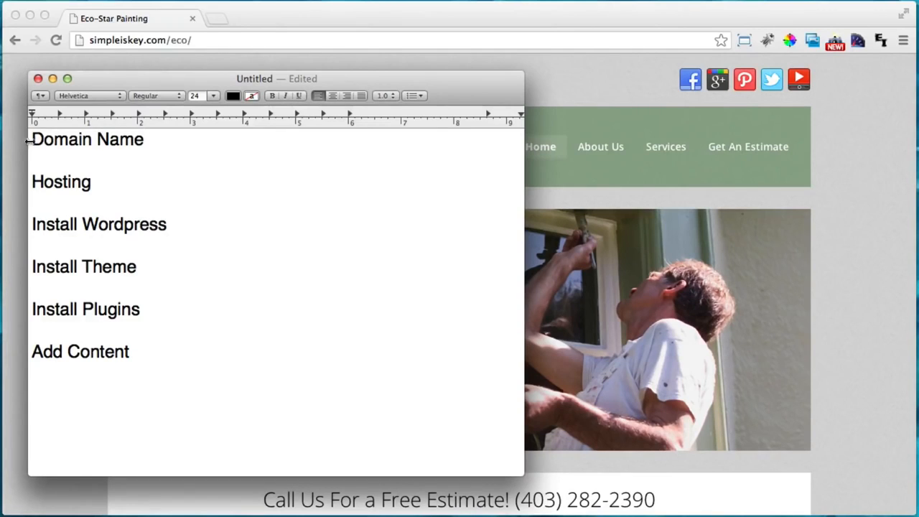
drag(31, 139, 154, 140)
click(177, 140)
text(www.Y)
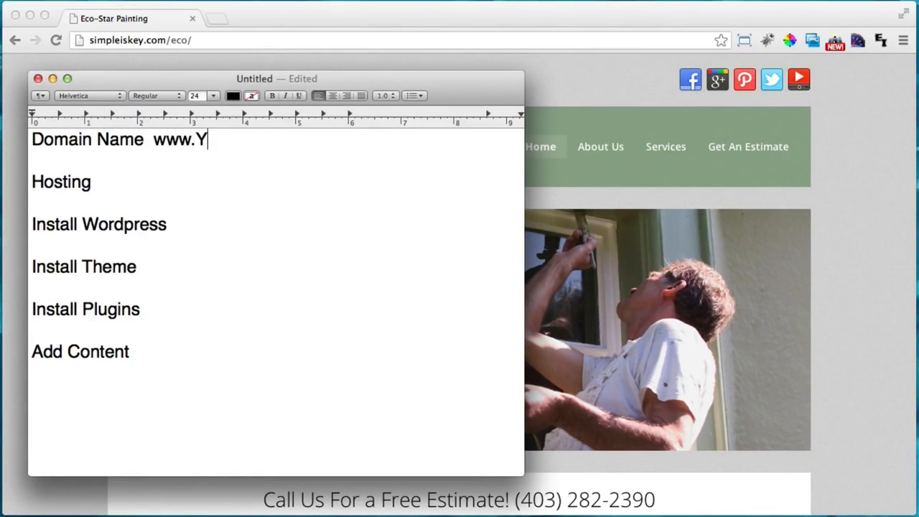
text(ourWebsite.com)
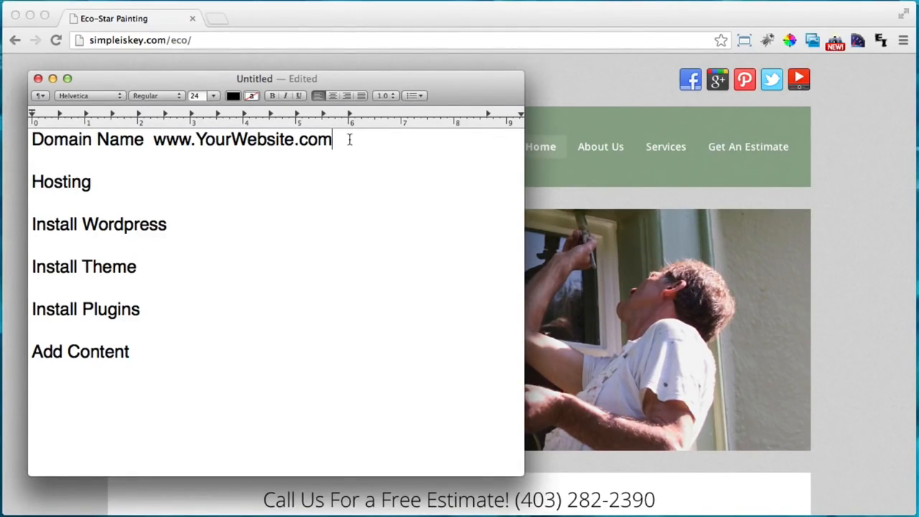
Add a $13 Yearly cost after the website address, fixing the mistyped number
drag(339, 140, 154, 143)
click(372, 143)
text($13 Year)
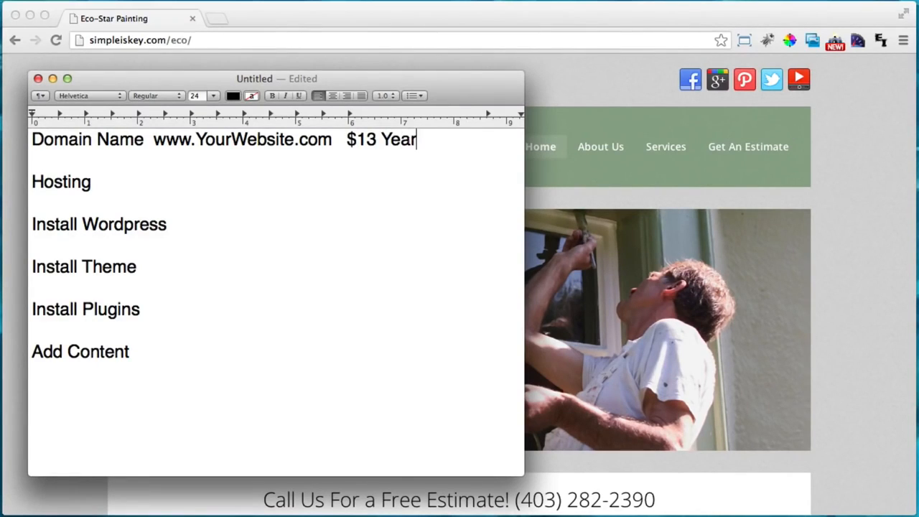
text(ly)
drag(153, 140, 331, 139)
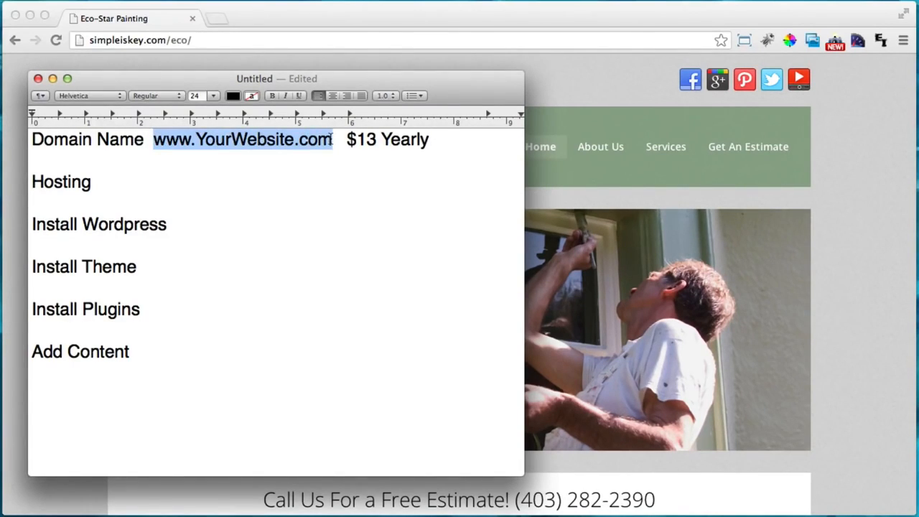
click(331, 139)
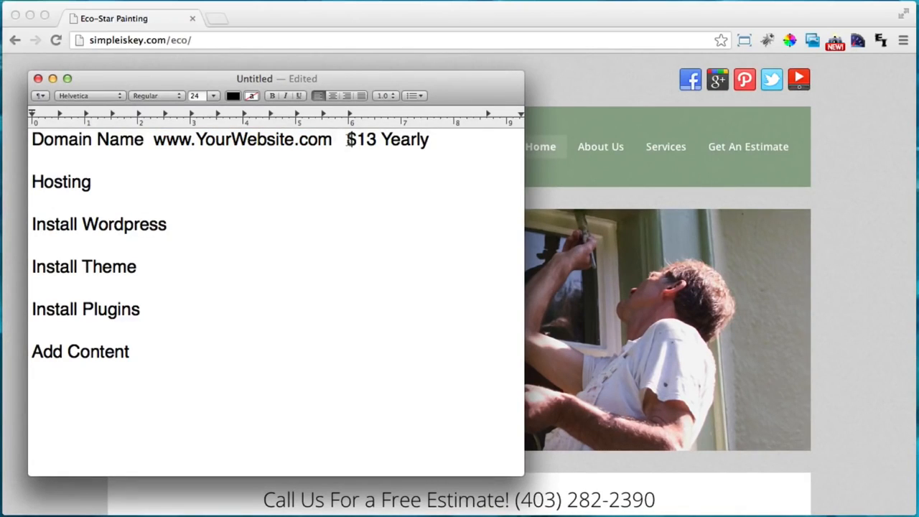
click(147, 184)
drag(152, 140, 330, 138)
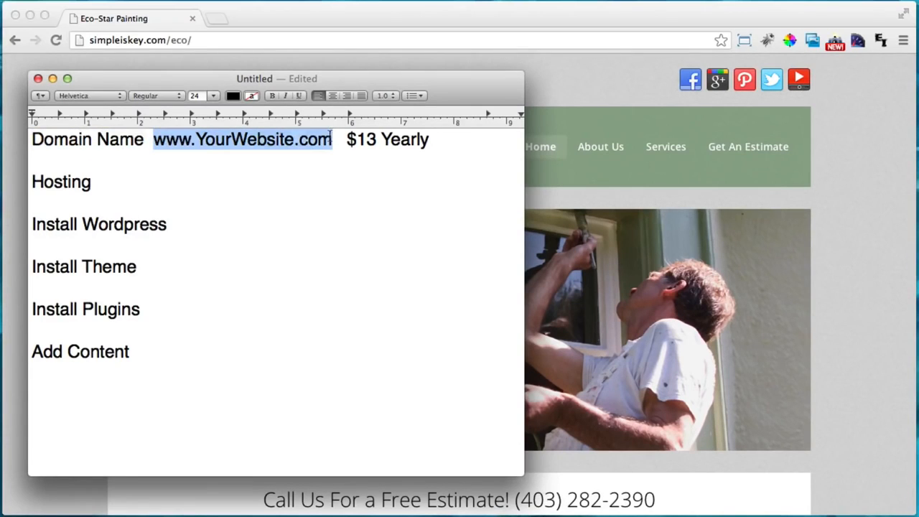
click(170, 187)
Append '- $10 Month' after Hosting and '- Free' after Install Wordpress
drag(168, 75, 209, 73)
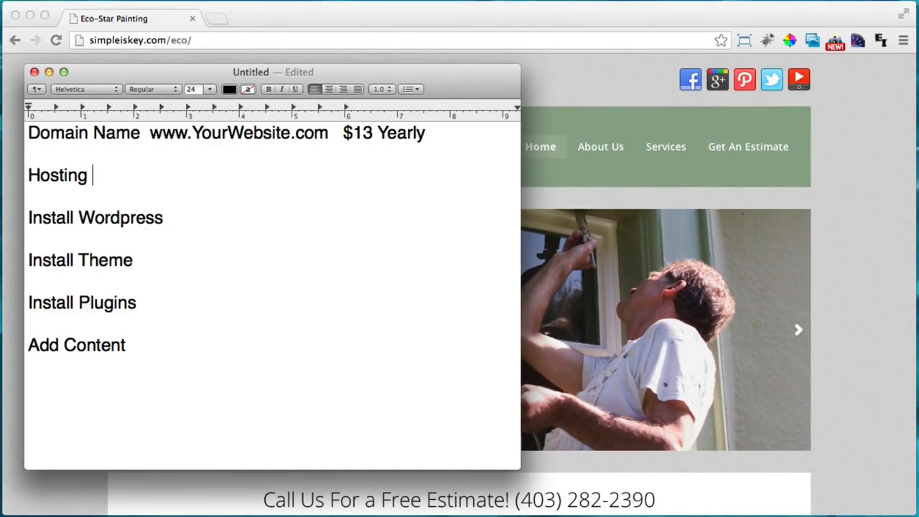
text(-  $10 Month)
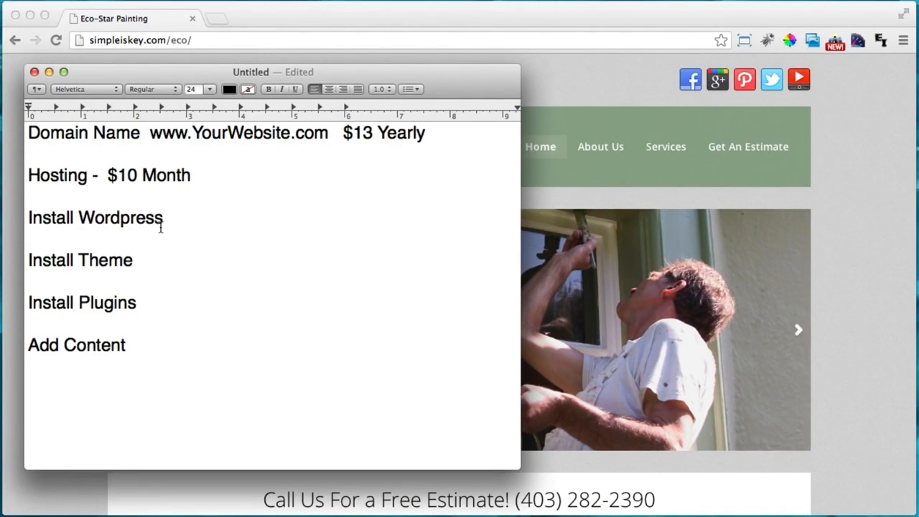
click(204, 216)
click(136, 217)
double_click(140, 218)
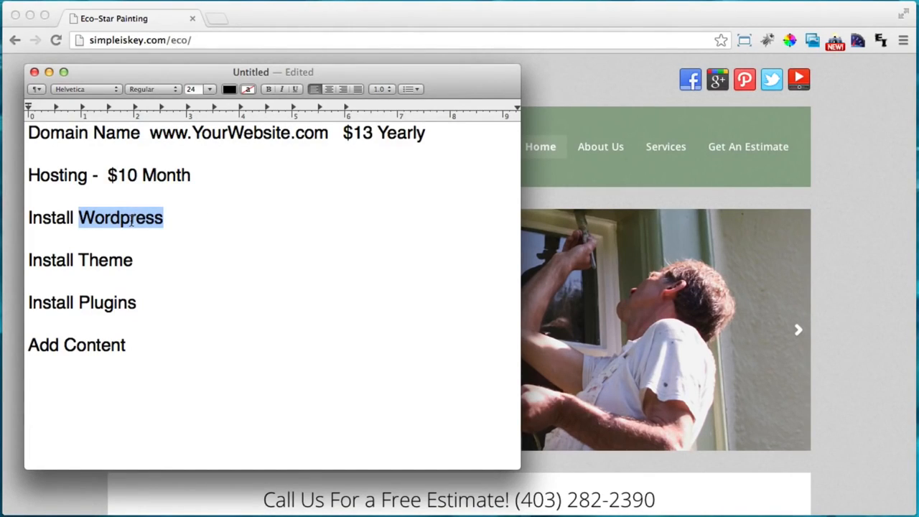
click(132, 220)
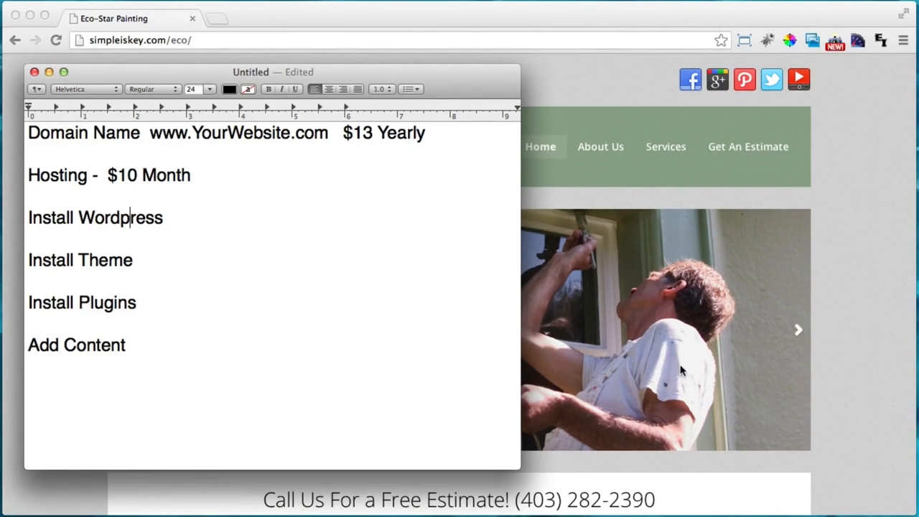
click(205, 217)
text(- Free)
click(203, 266)
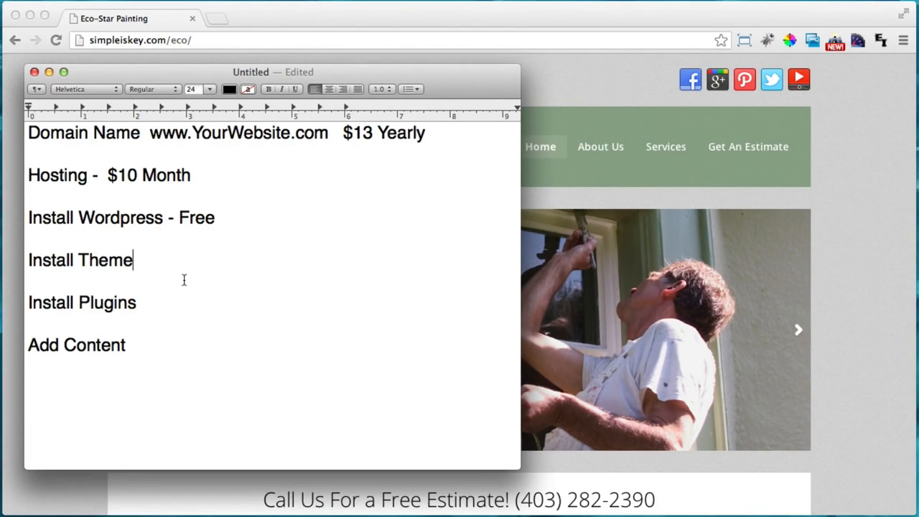
Move the notes aside to scroll the website, then put them back
drag(263, 81, 633, 124)
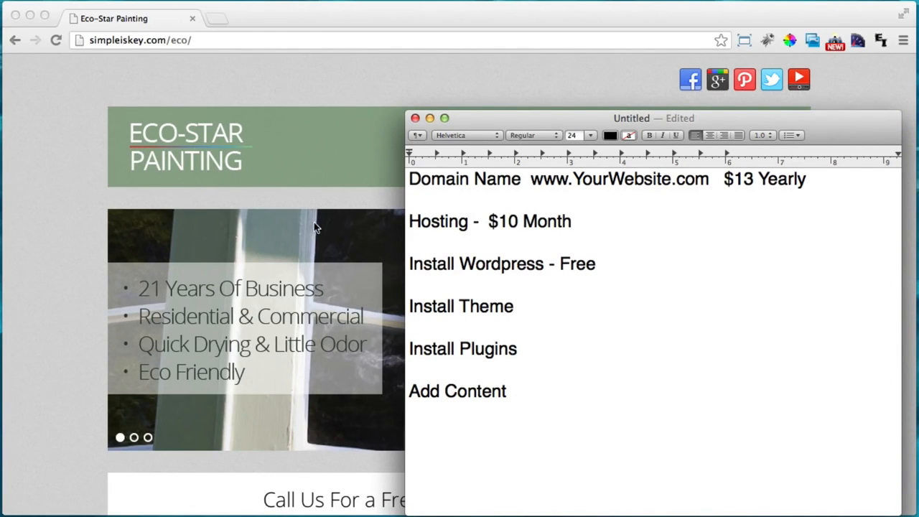
scroll(314, 222, down, 2)
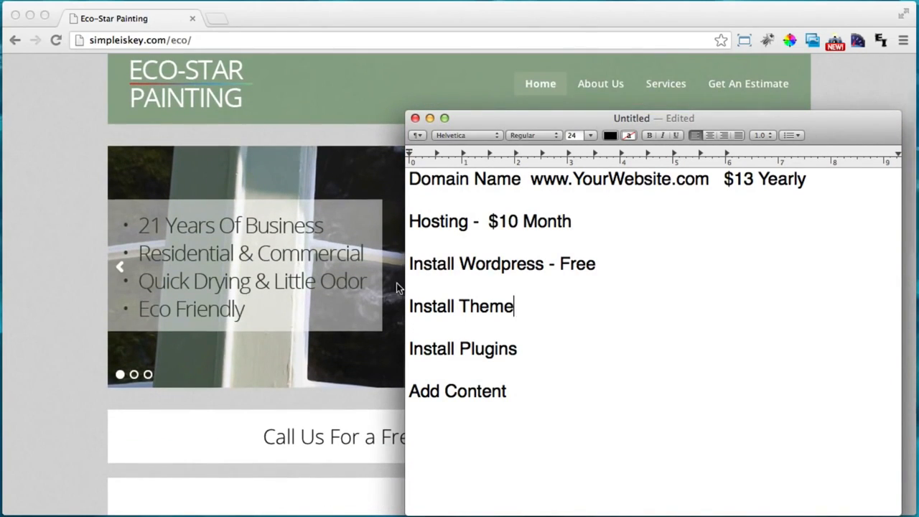
scroll(396, 281, down, 5)
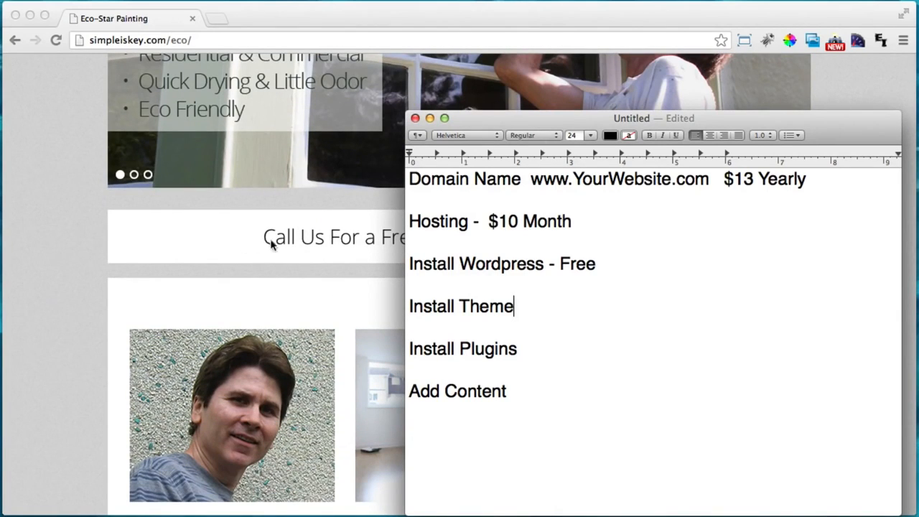
scroll(351, 259, down, 8)
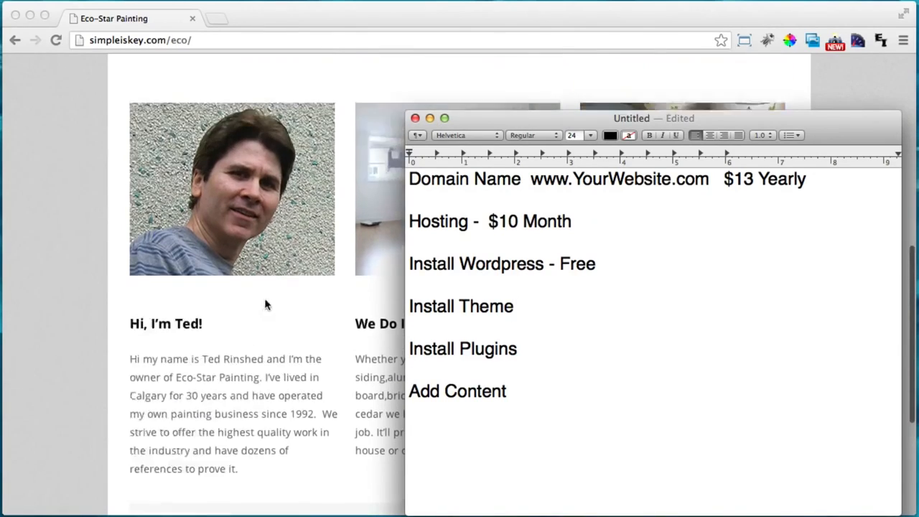
scroll(266, 300, up, 13)
scroll(266, 300, up, 2)
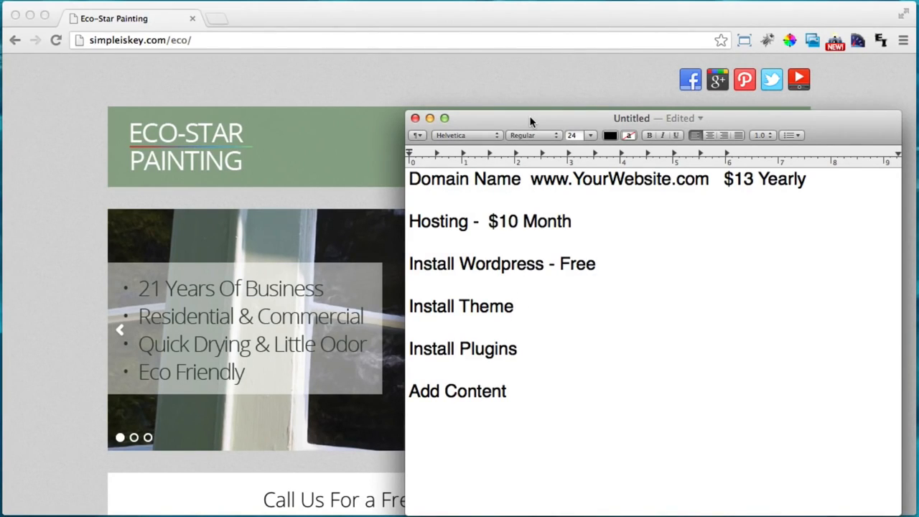
drag(529, 121, 229, 83)
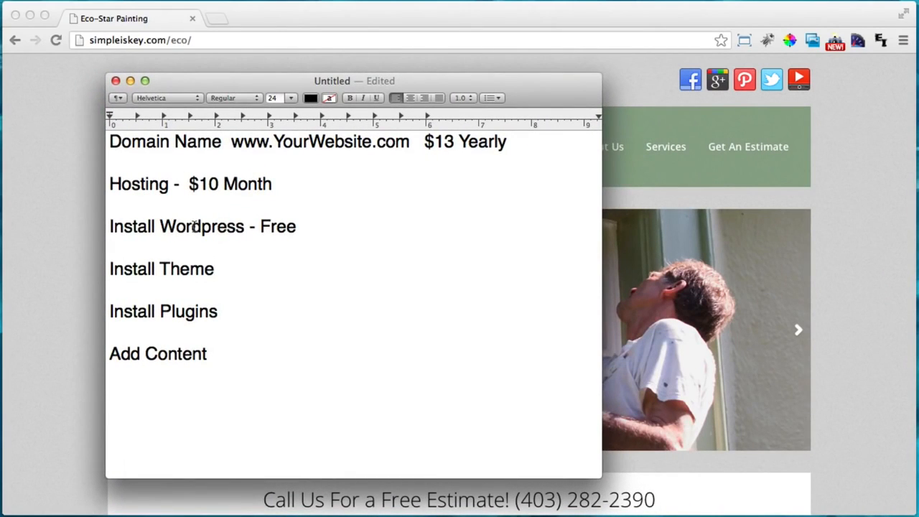
Append '- Free' after Install Theme in the notes
drag(159, 269, 222, 269)
click(222, 269)
text(- Free)
click(280, 313)
drag(498, 88, 402, 161)
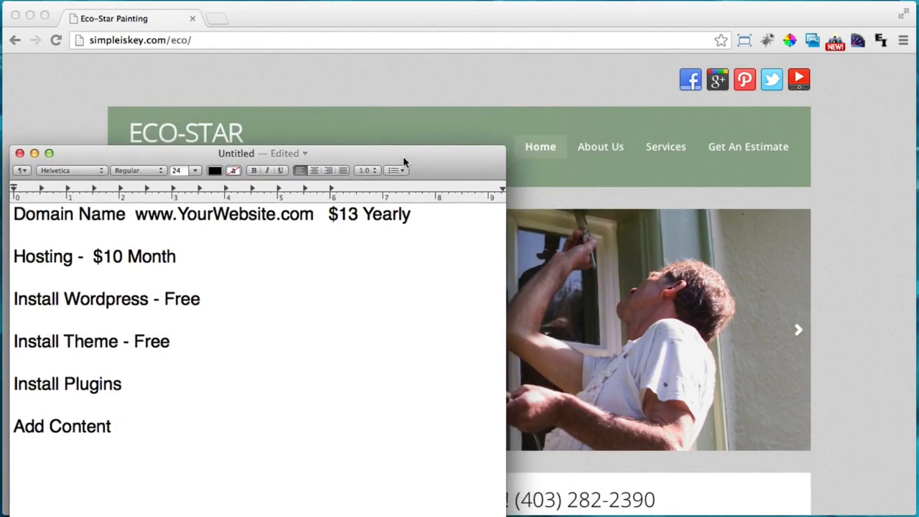
Bring the browser forward and scroll the Get An Estimate page
click(733, 173)
click(734, 150)
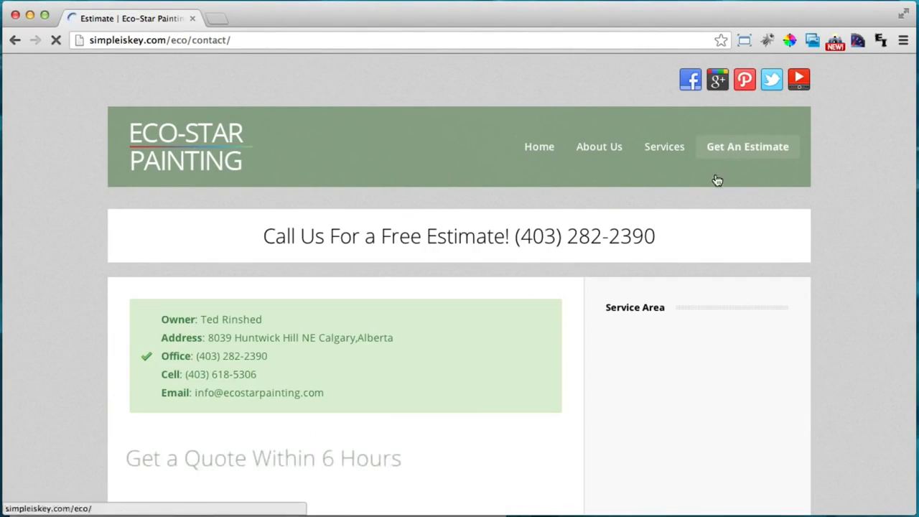
scroll(711, 180, down, 2)
scroll(316, 293, down, 4)
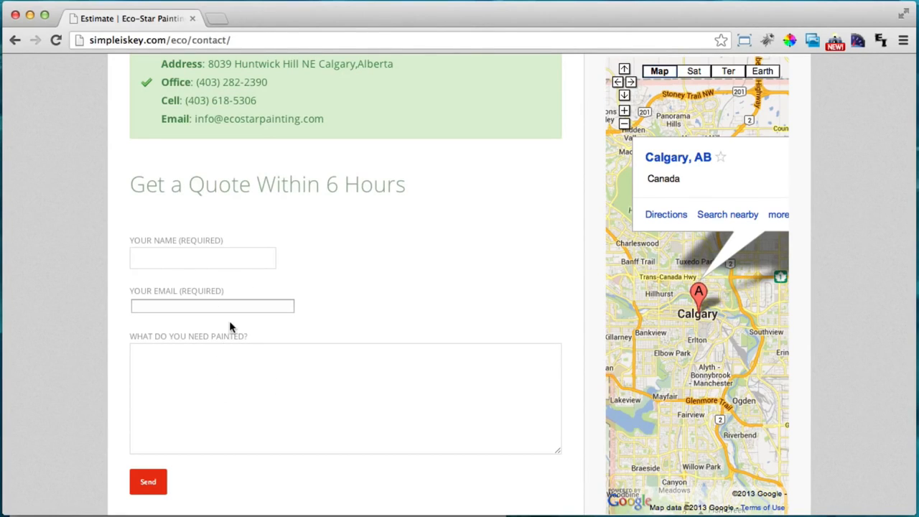
Append '- Free - $25 Optional' after Install Plugins, removing a stray @
key(super+Tab)
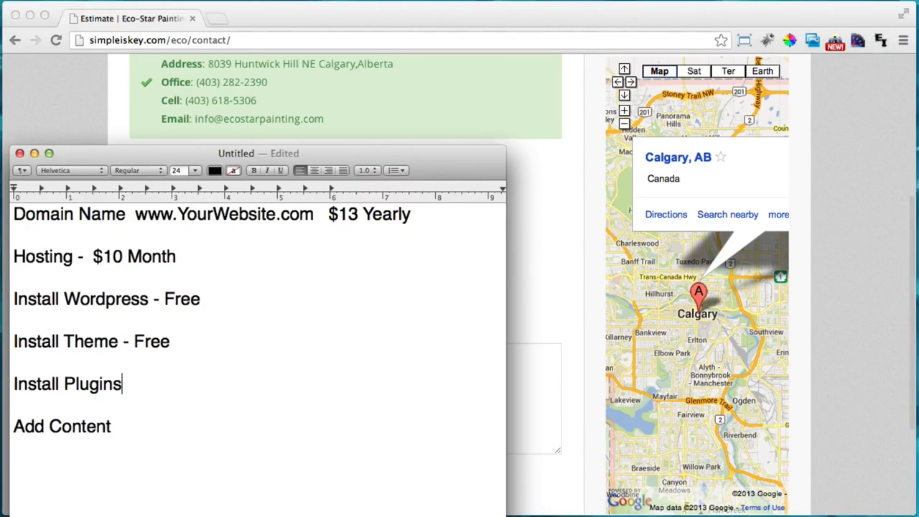
drag(280, 159, 332, 93)
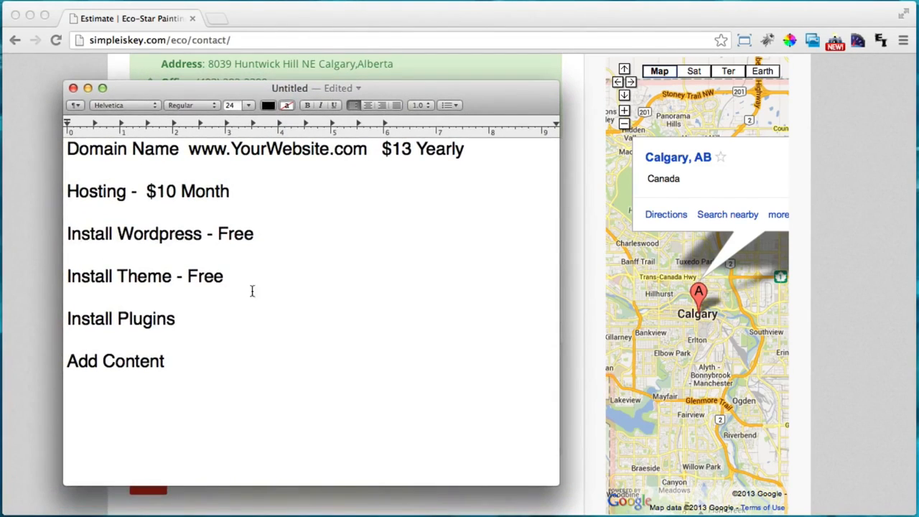
text(- Free)
text(- @)
key(BackSpace)
text($25 Optional)
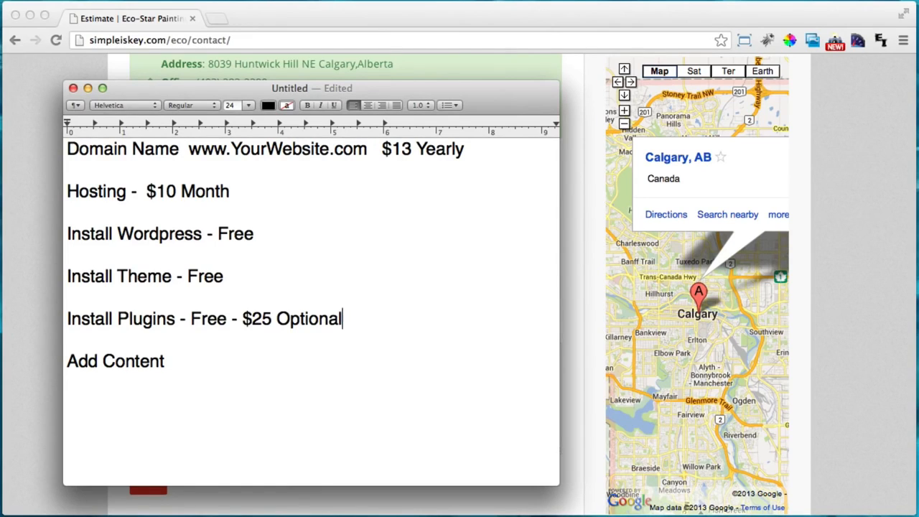
Append '- Free' after Add Content in the notes
click(212, 362)
drag(407, 92, 389, 124)
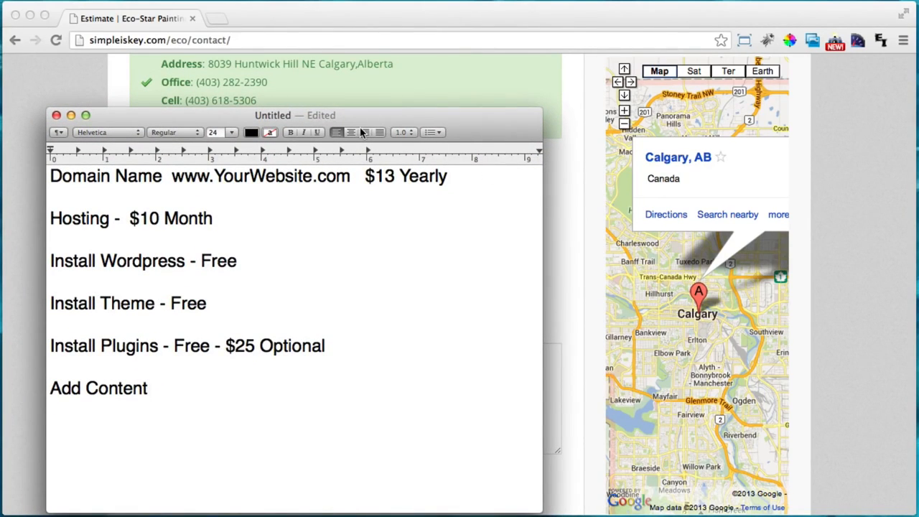
drag(384, 115, 399, 101)
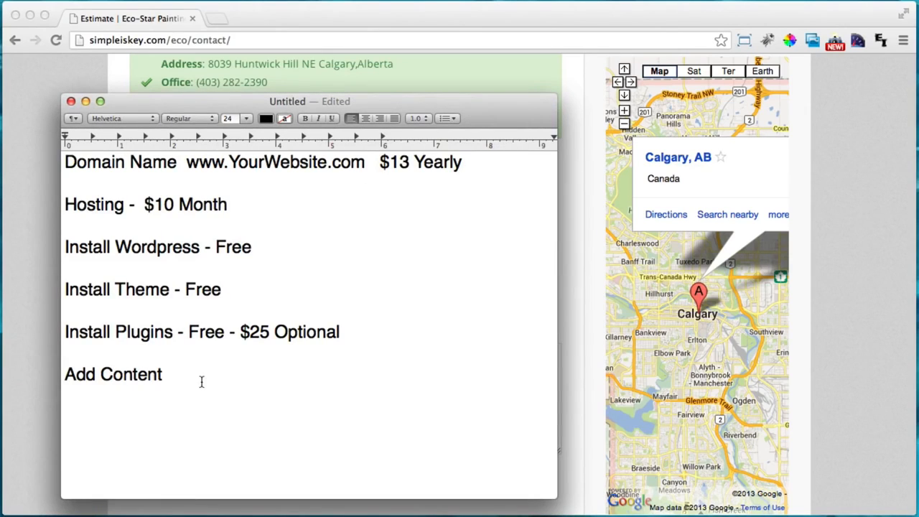
text(- Free)
Switch back to the browser and return to the Eco-Star home page
drag(478, 99, 445, 147)
click(545, 145)
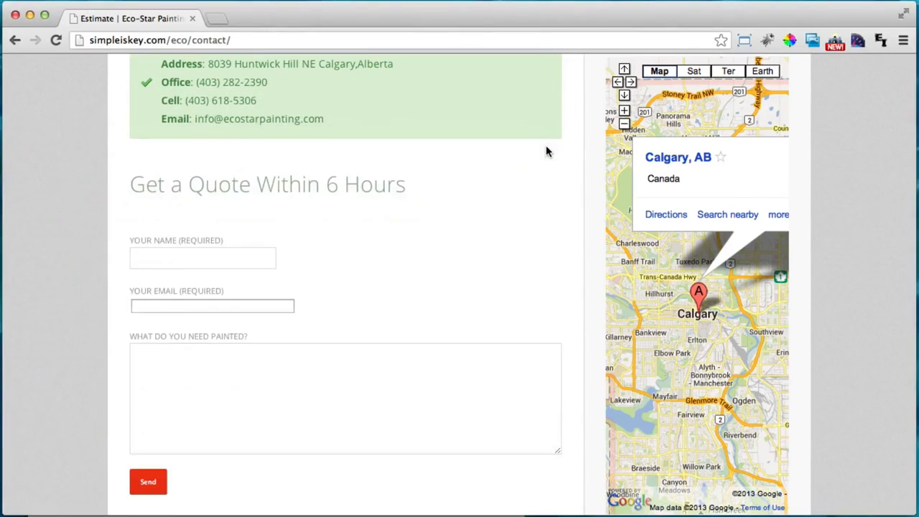
scroll(545, 147, up, 5)
click(189, 135)
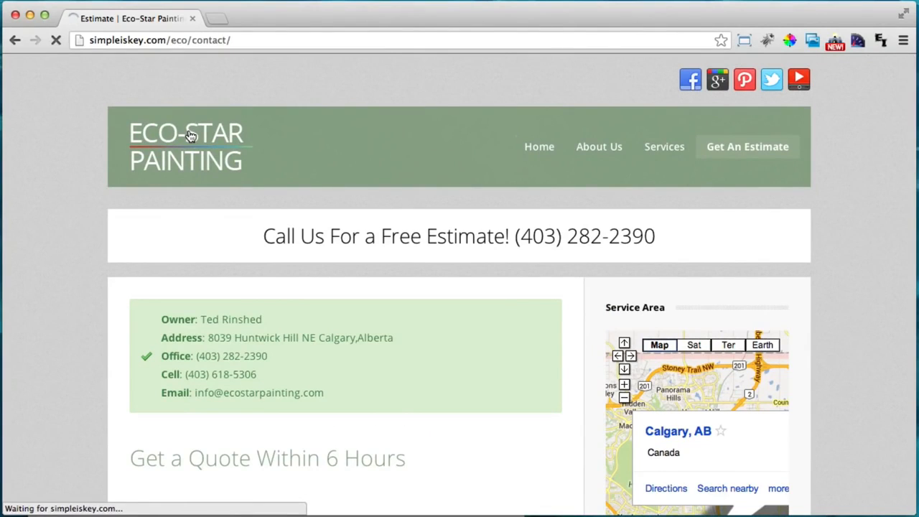
Advance the home page slideshow to the room and painter slides
scroll(410, 320, down, 1)
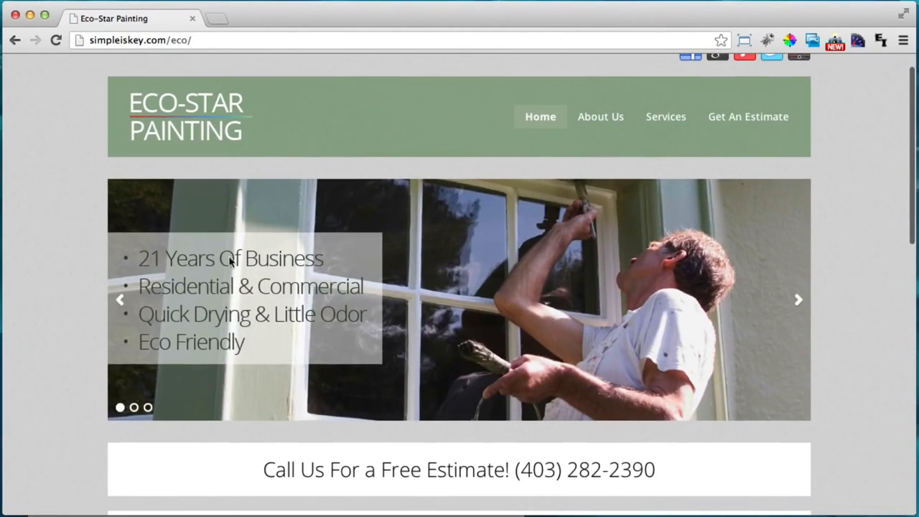
click(798, 303)
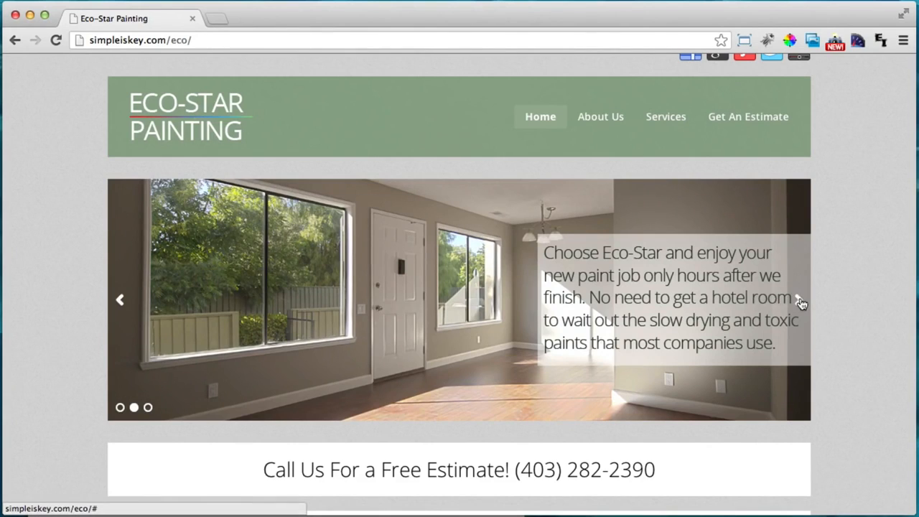
click(799, 298)
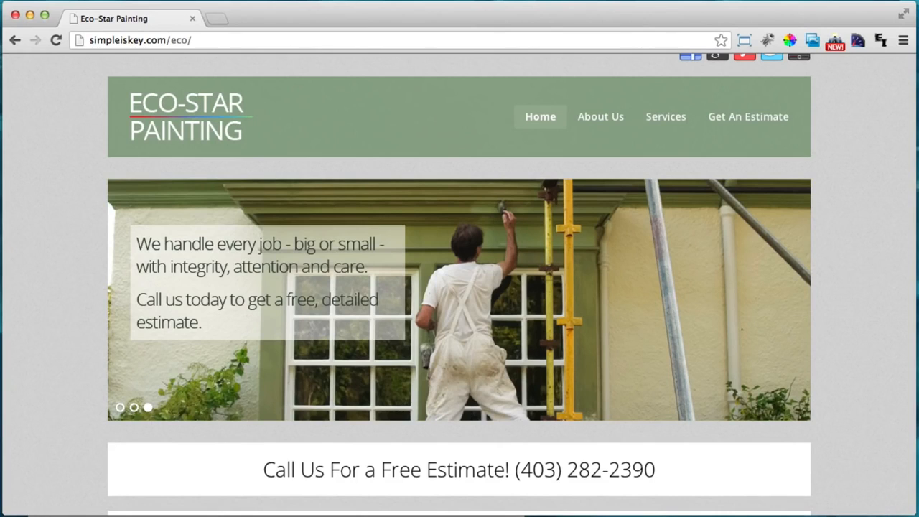
Add '$$ Optional' after 'Add Content - Free' and review the $10 and $13 prices
key(super+Tab)
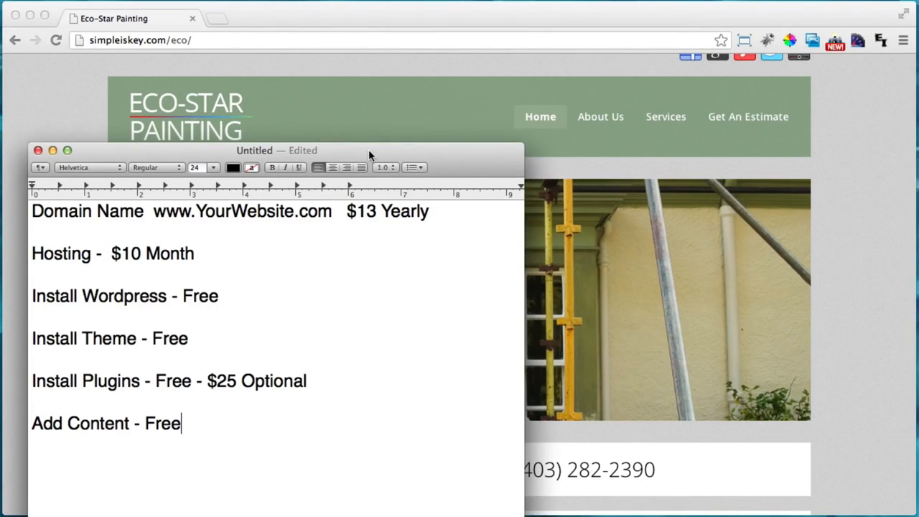
drag(368, 149, 396, 79)
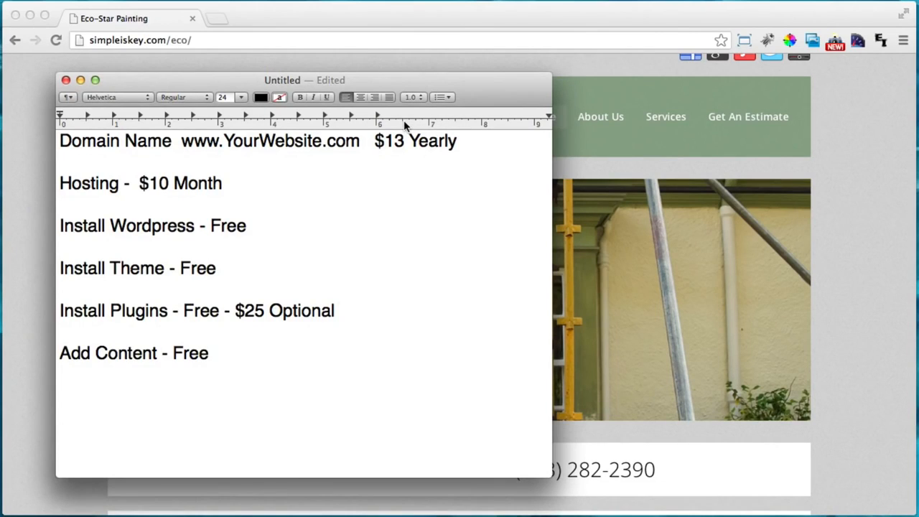
text($$ Optional)
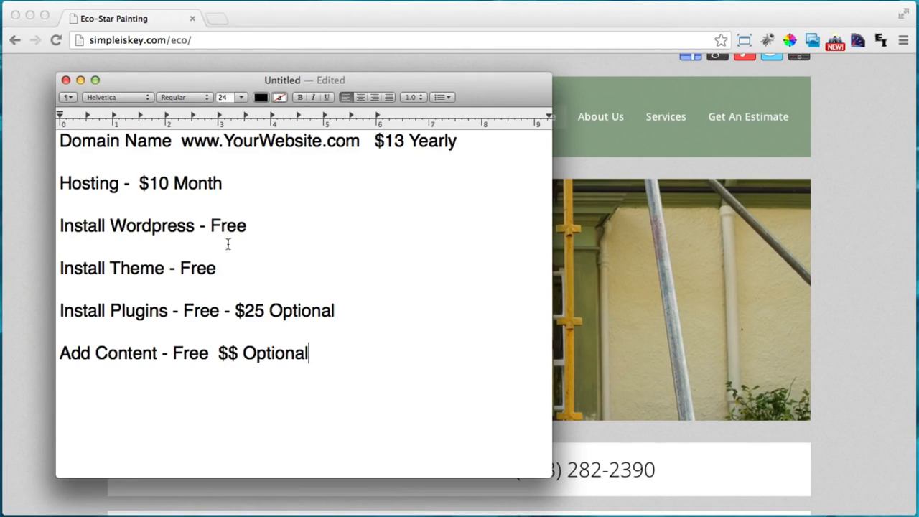
click(150, 182)
drag(149, 182, 188, 183)
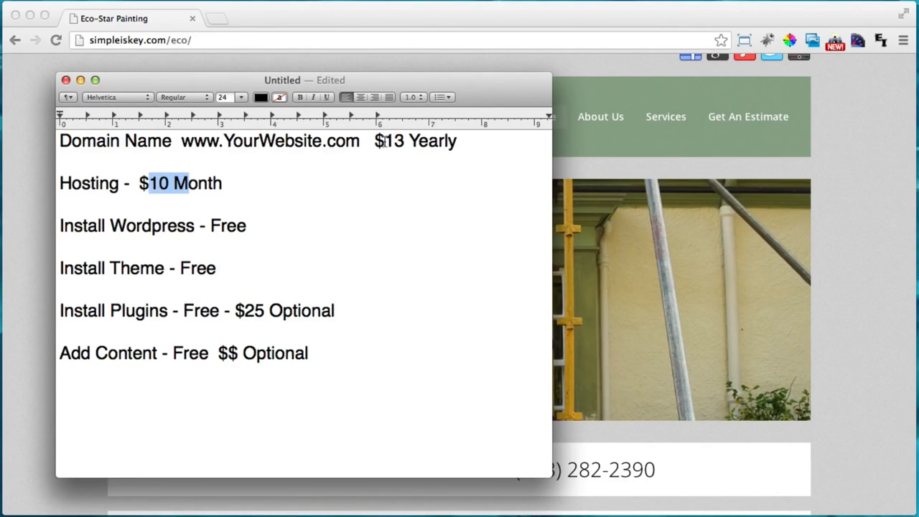
drag(385, 141, 419, 141)
click(336, 361)
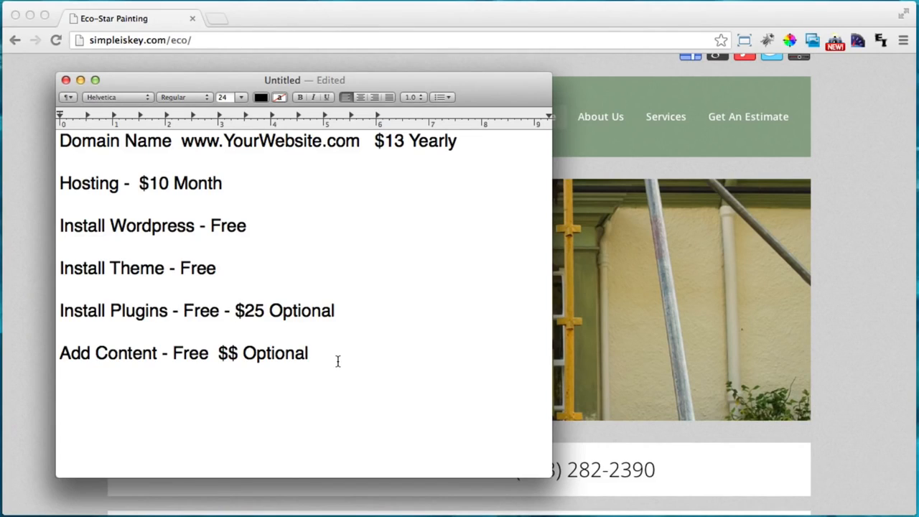
Add the line 'Less Than $20 To Start' below the pricing list
key(Return)
text($)
key(BackSpace)
text(Less Than )
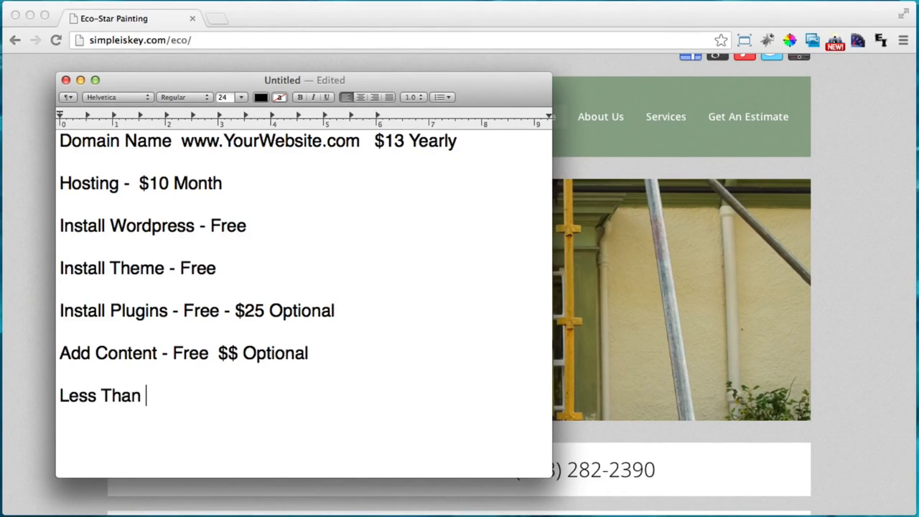
text($20 To Start)
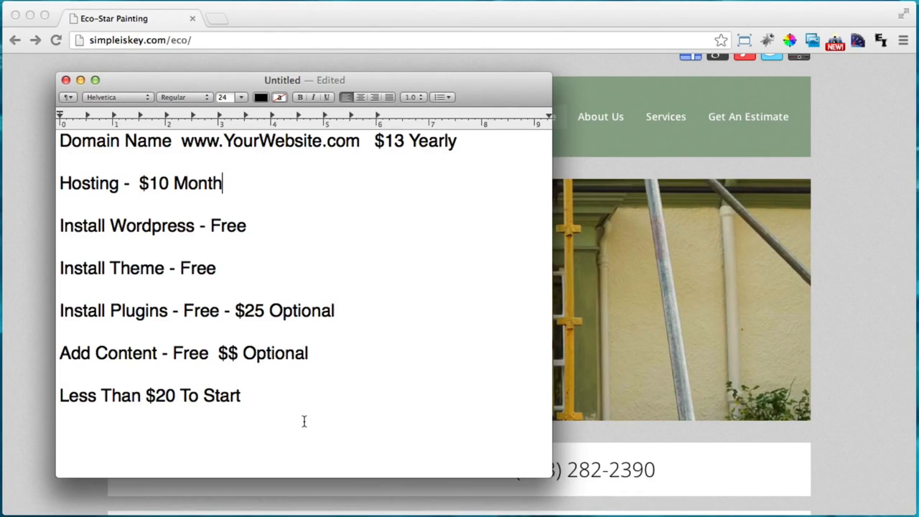
Highlight the domain and hosting lines, then just the words Domain Name
drag(59, 141, 354, 351)
click(327, 429)
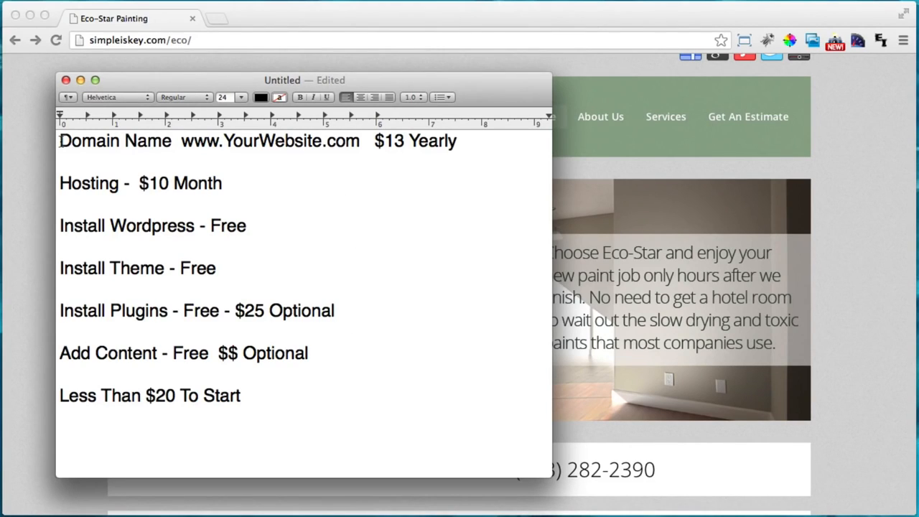
drag(59, 141, 256, 189)
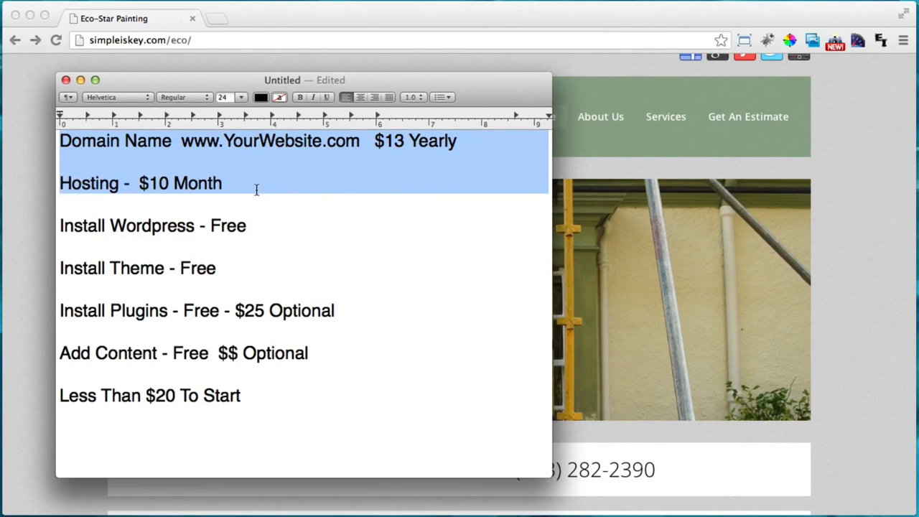
Deselect the text and minimise the TextEdit pricing notes window
click(256, 189)
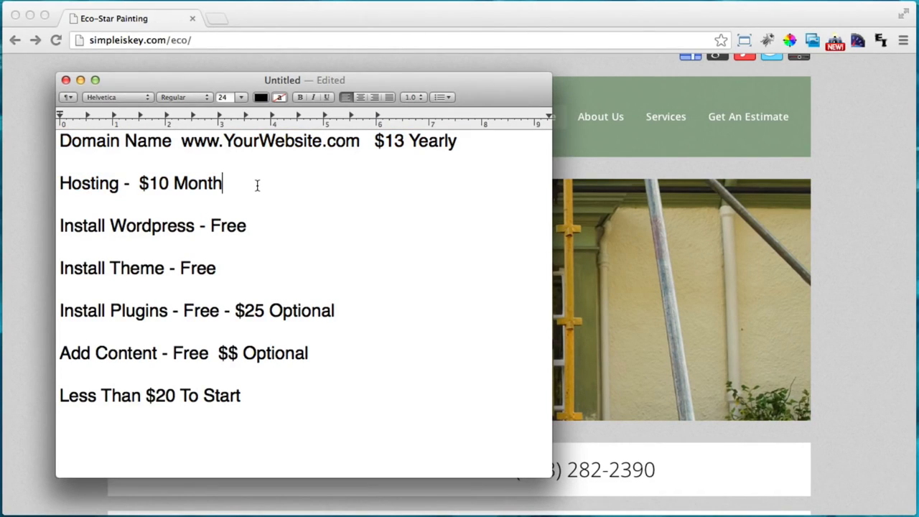
click(81, 81)
click(214, 40)
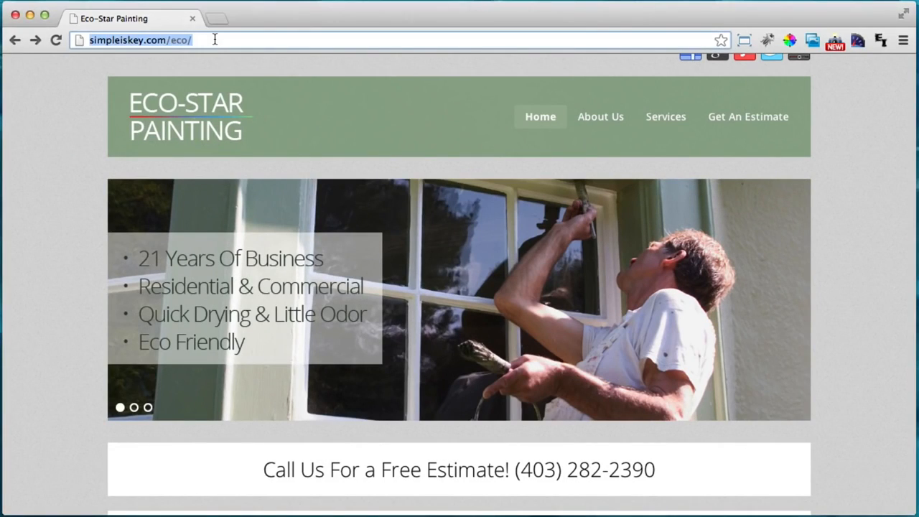
text(www.)
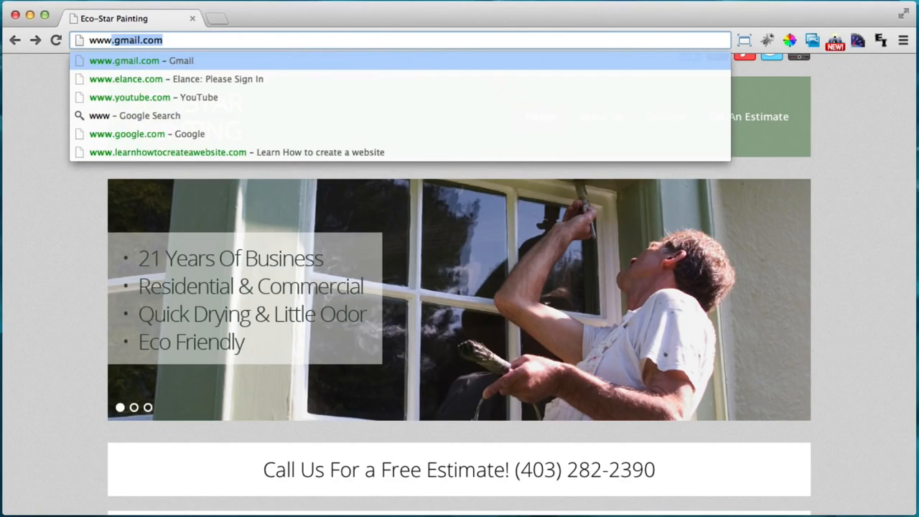
text(hostgator.co)
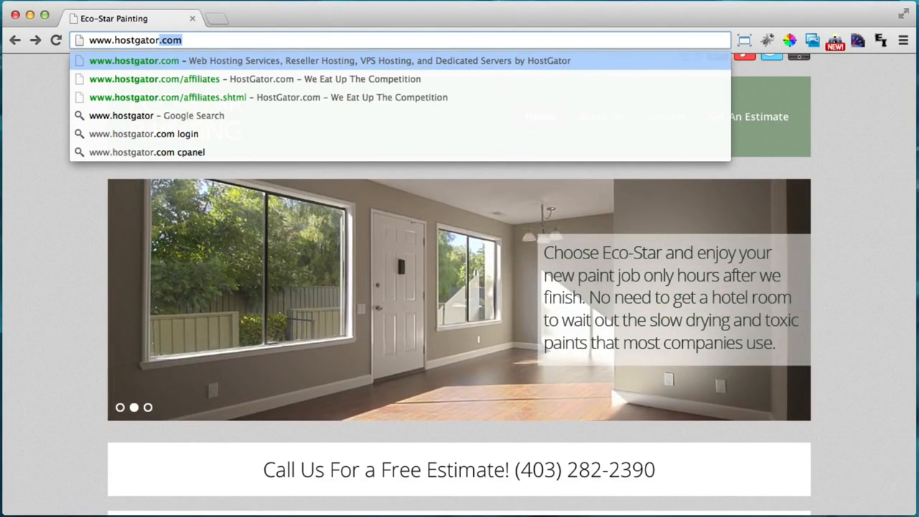
text(m)
key(Return)
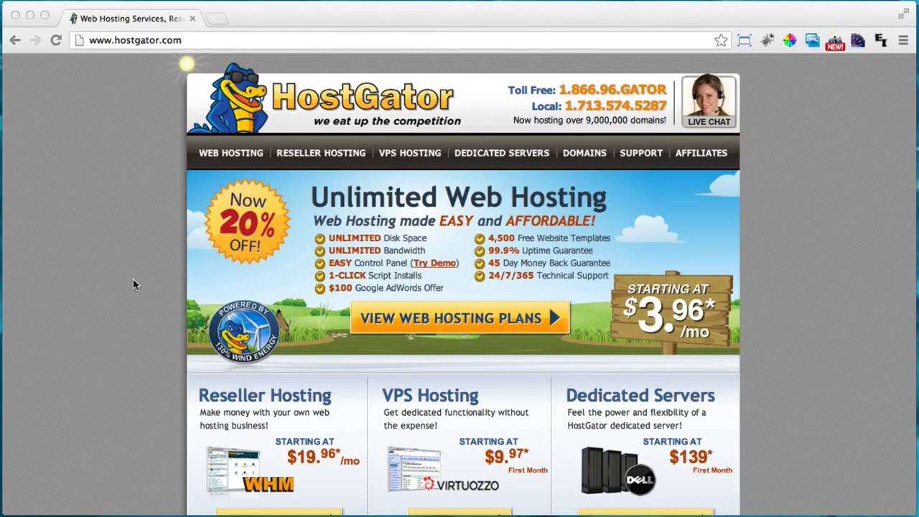
click(790, 127)
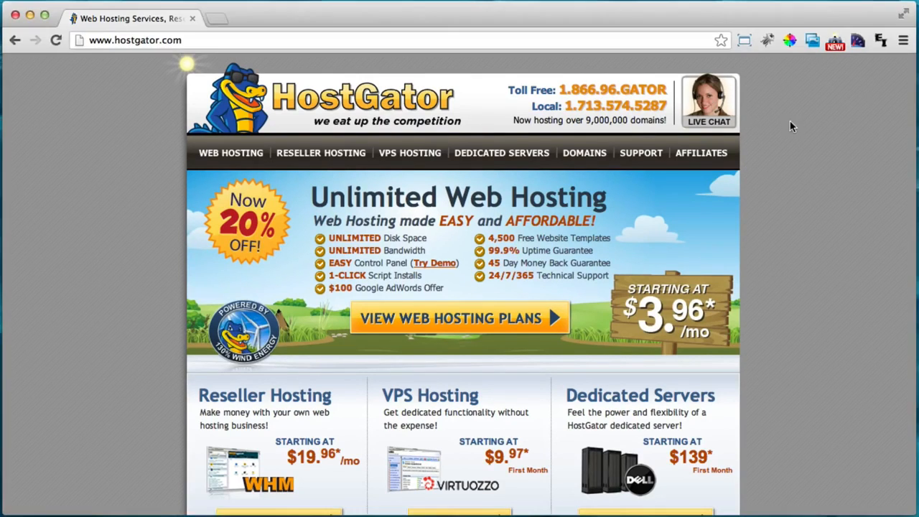
click(716, 118)
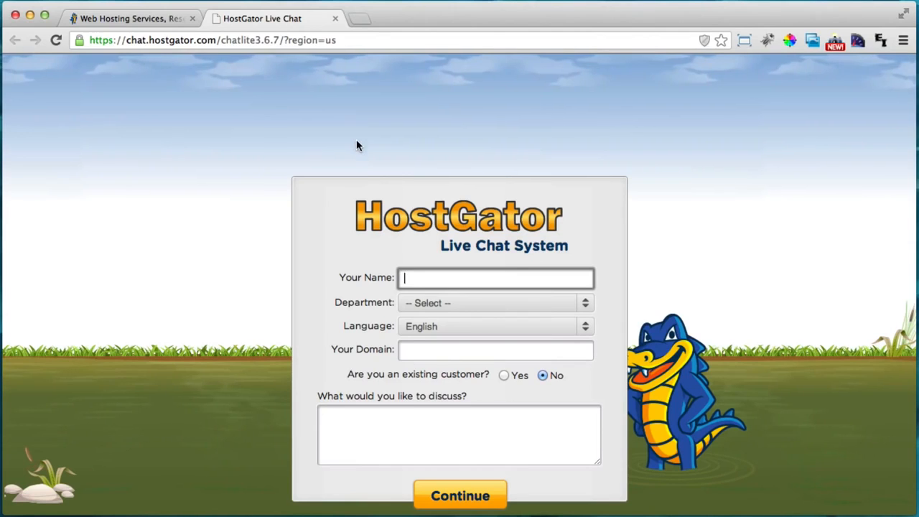
click(335, 19)
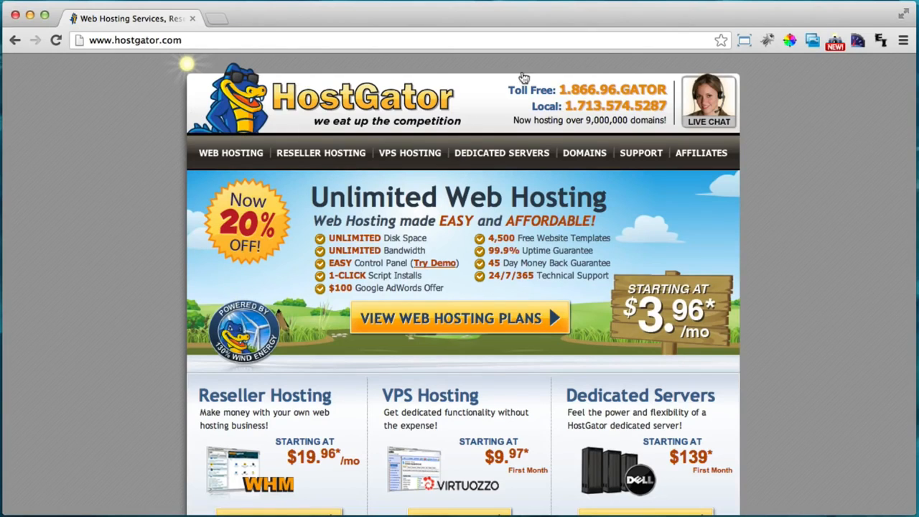
Open the web hosting plans page and compare Hatchling's Single Domain with Baby's UNLIMITED domains
click(244, 159)
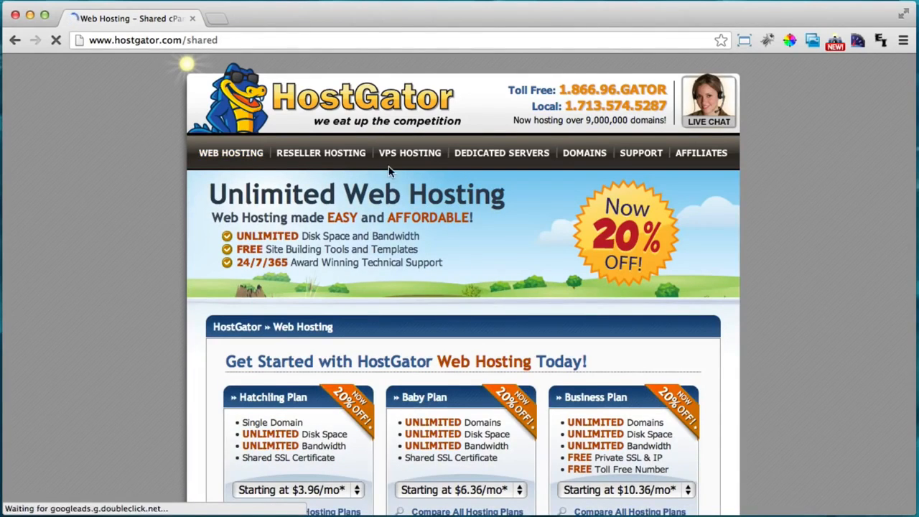
scroll(388, 170, down, 2)
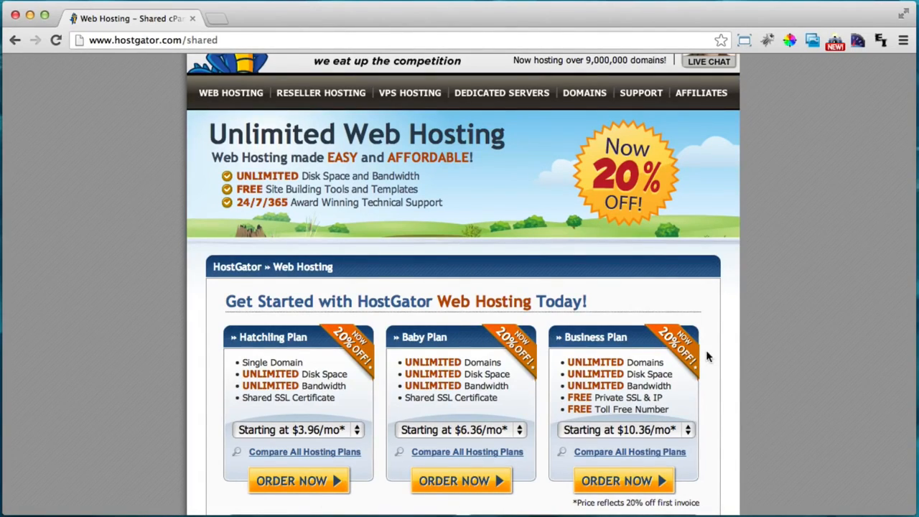
scroll(740, 285, down, 1)
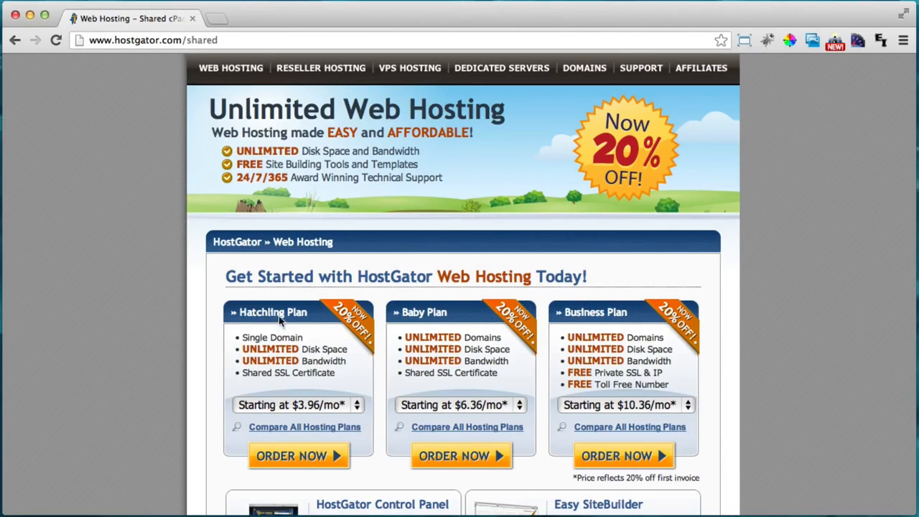
drag(244, 338, 302, 337)
click(302, 337)
double_click(410, 338)
click(452, 339)
Set the Baby Plan billing period to Monthly at $7.96/mo
click(514, 405)
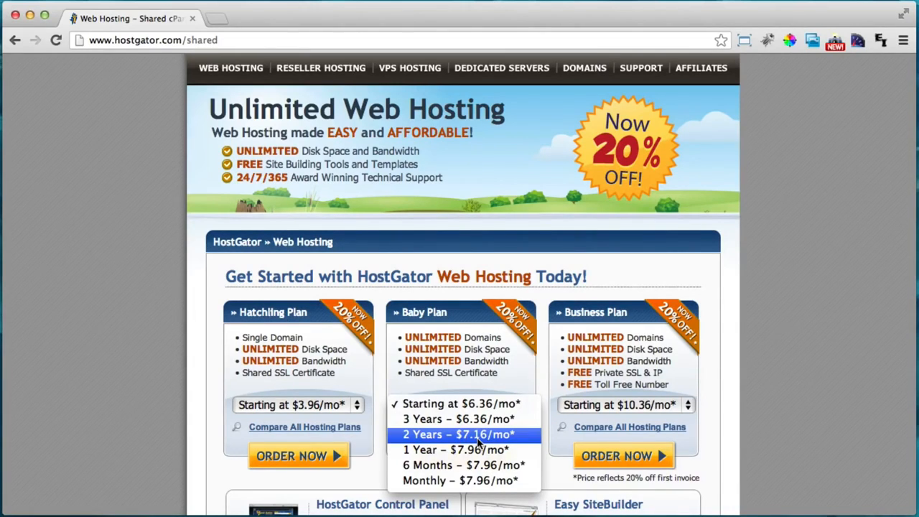
click(472, 480)
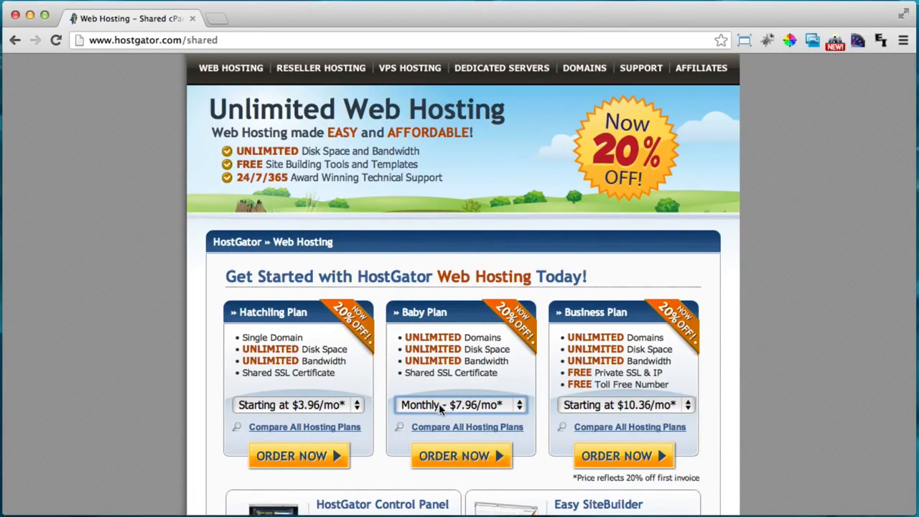
scroll(499, 408, up, 2)
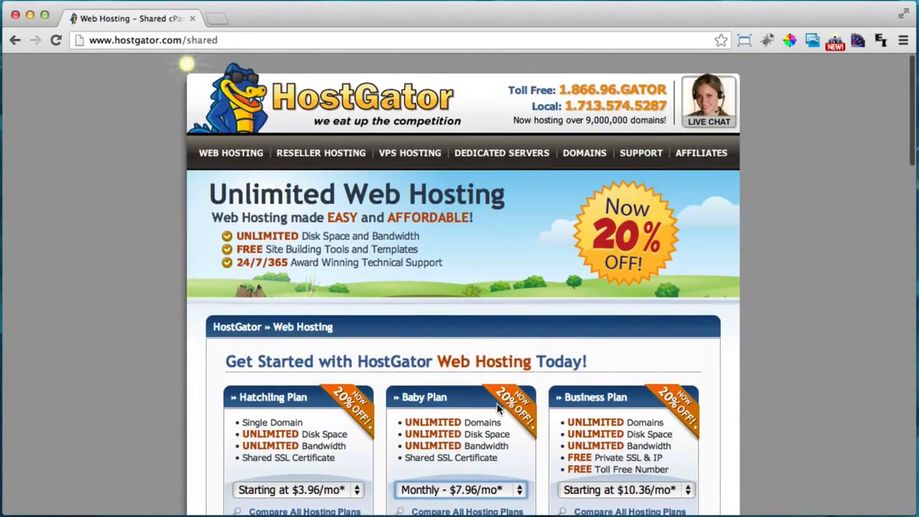
scroll(498, 408, down, 1)
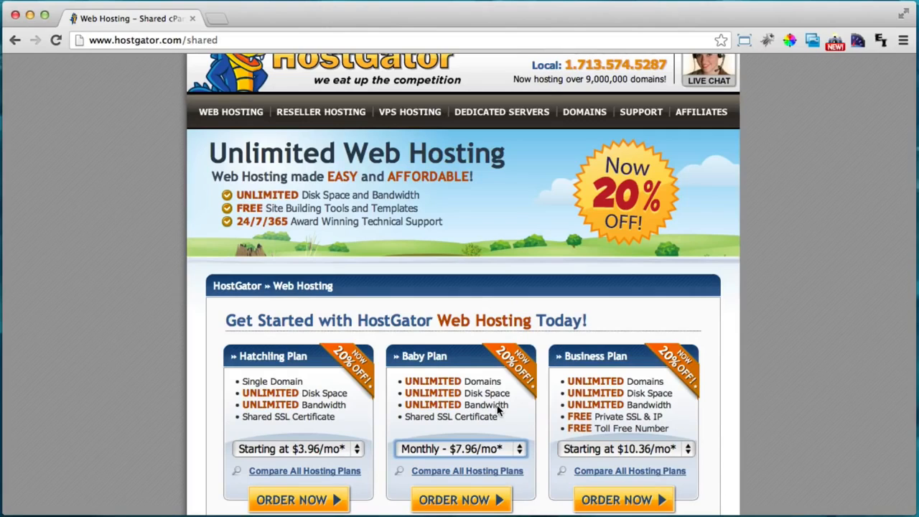
scroll(499, 408, down, 2)
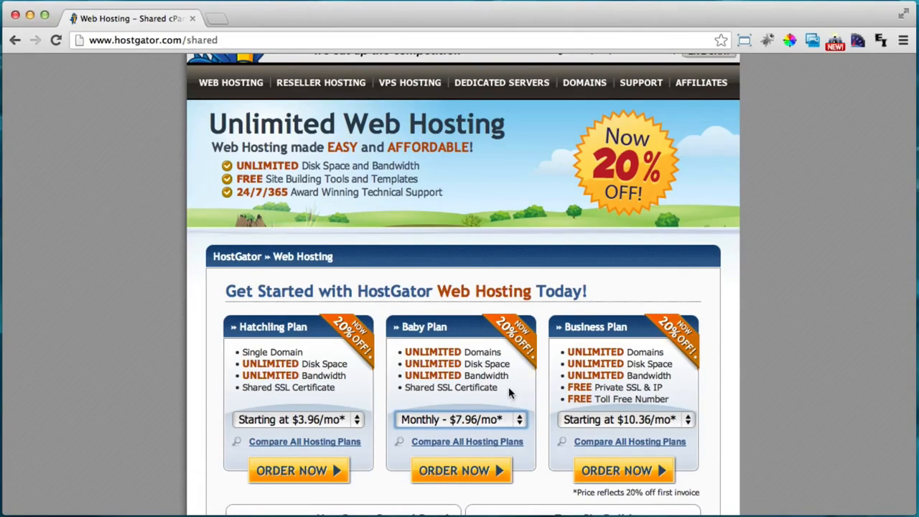
scroll(510, 391, down, 3)
click(481, 373)
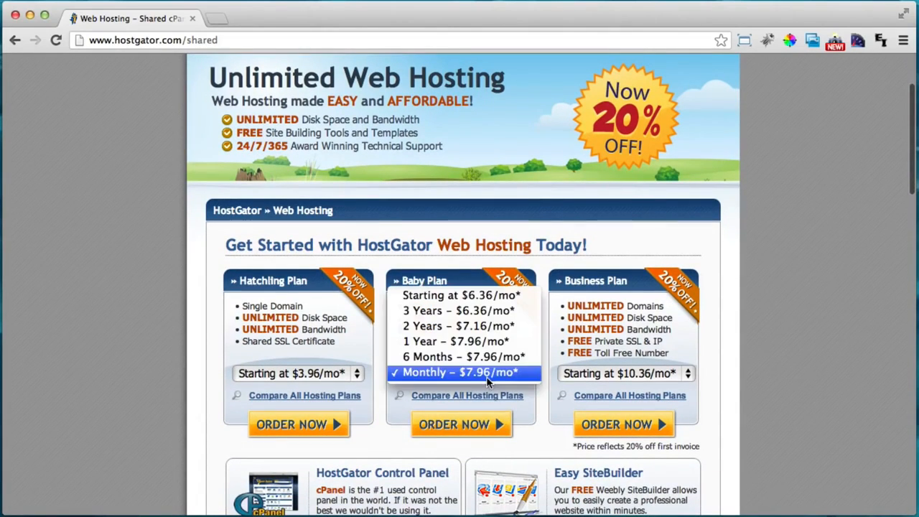
click(485, 373)
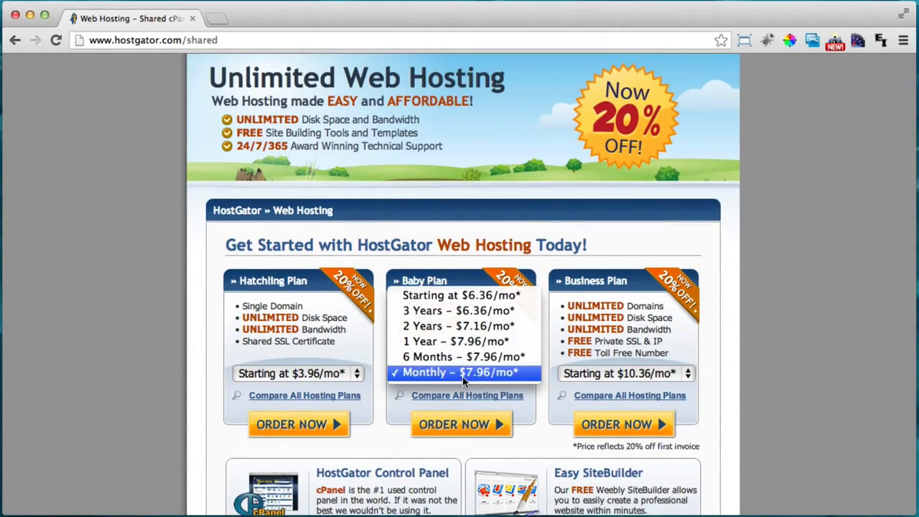
Order the Baby Plan and enter the domain ecostarpainting with the .com ending
click(486, 426)
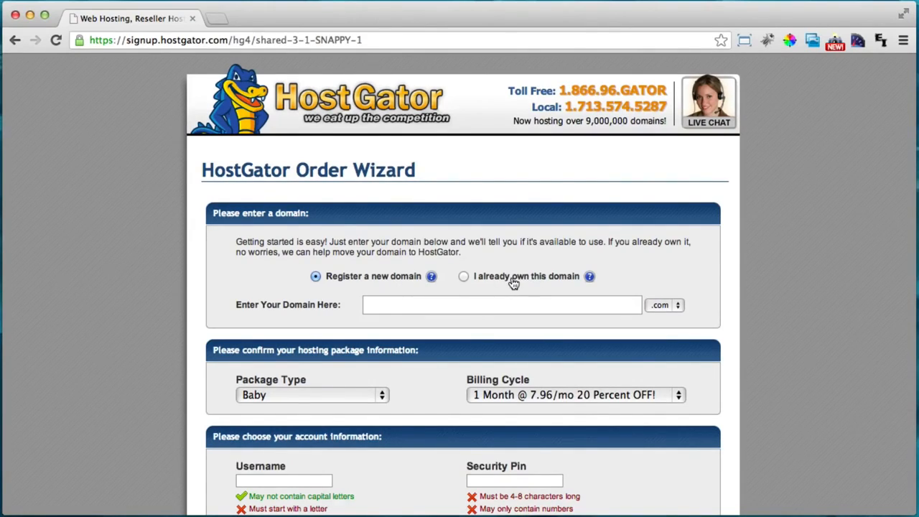
click(395, 301)
text(ecostarpainting)
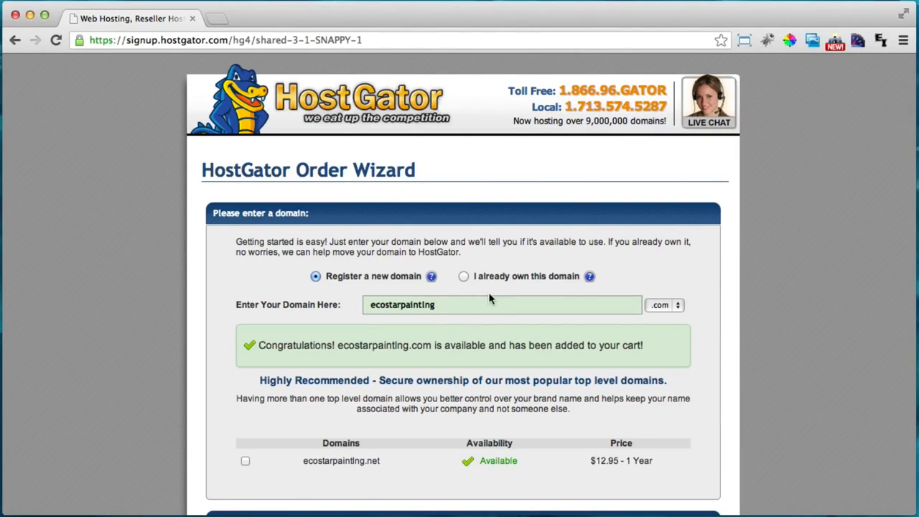
click(672, 305)
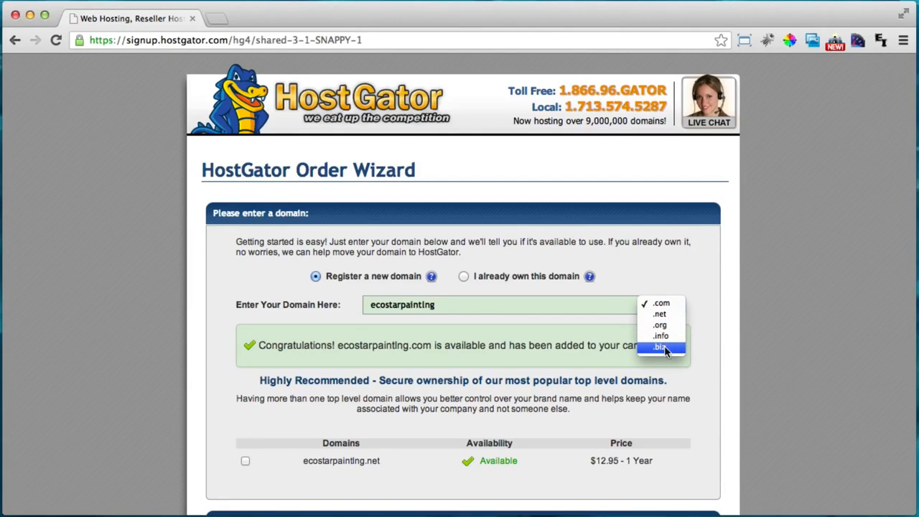
click(667, 305)
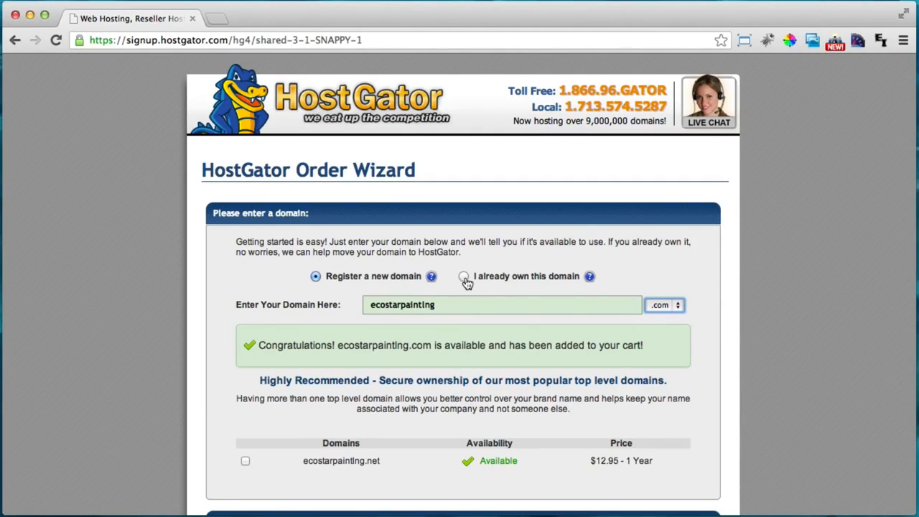
click(670, 307)
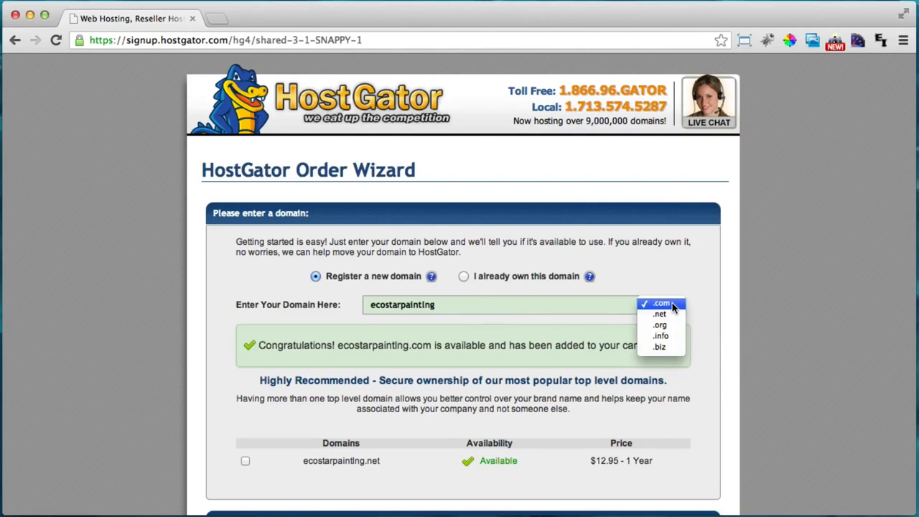
click(673, 306)
scroll(667, 255, down, 1)
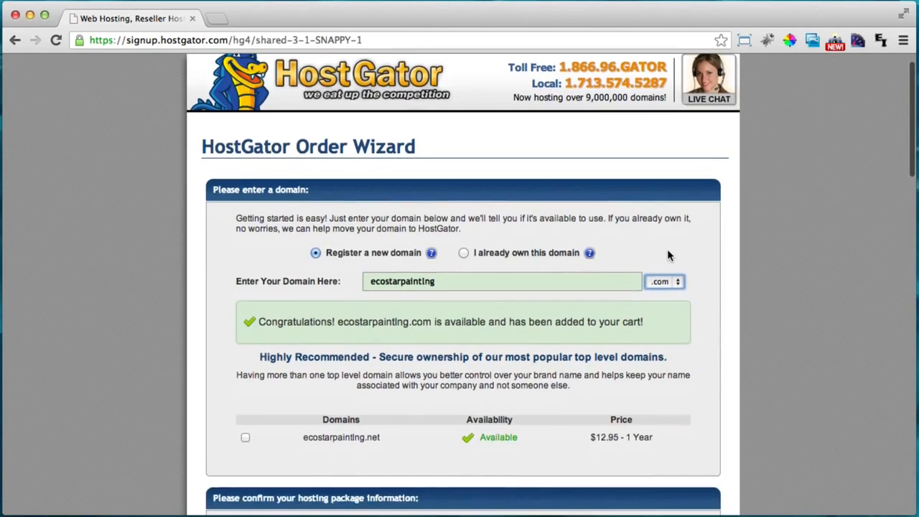
scroll(667, 251, down, 2)
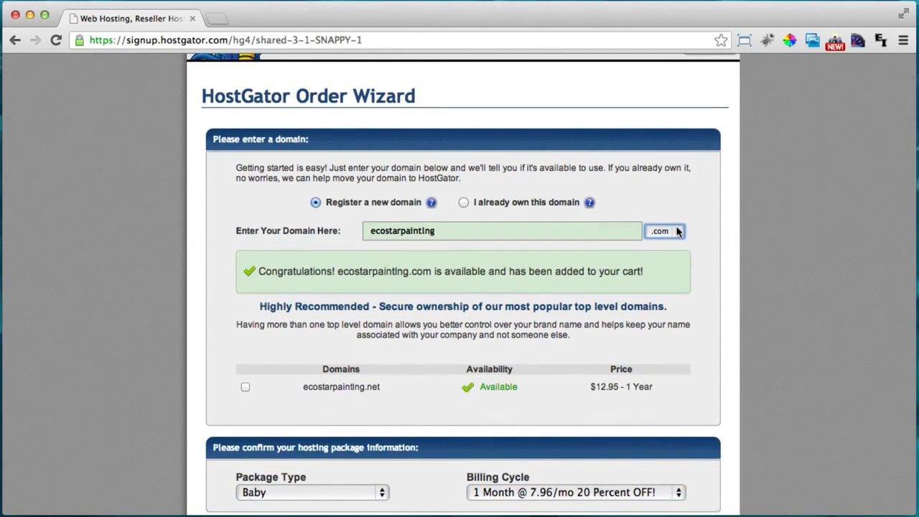
scroll(678, 234, down, 2)
scroll(677, 236, down, 2)
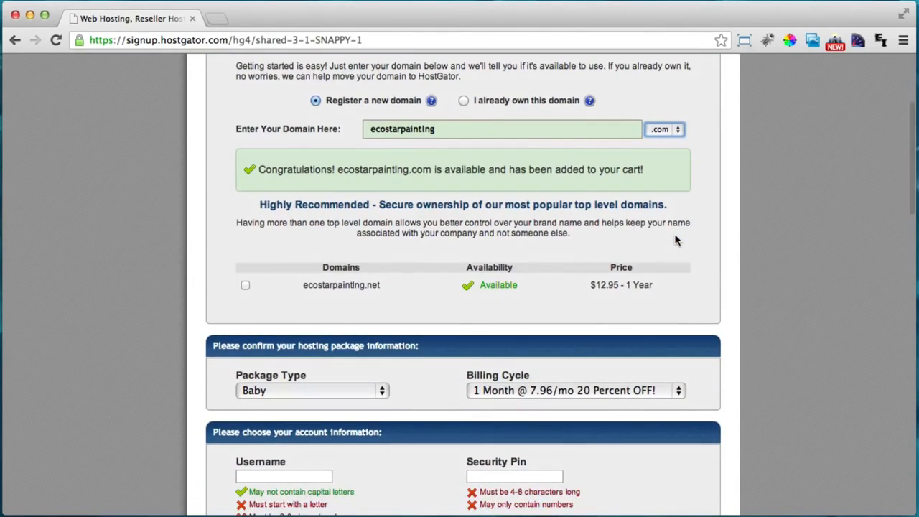
scroll(675, 239, down, 2)
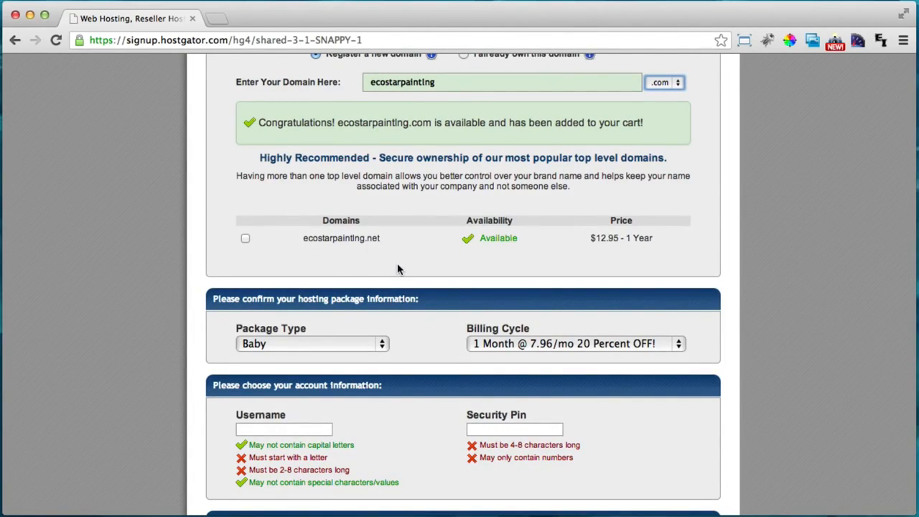
scroll(427, 272, up, 1)
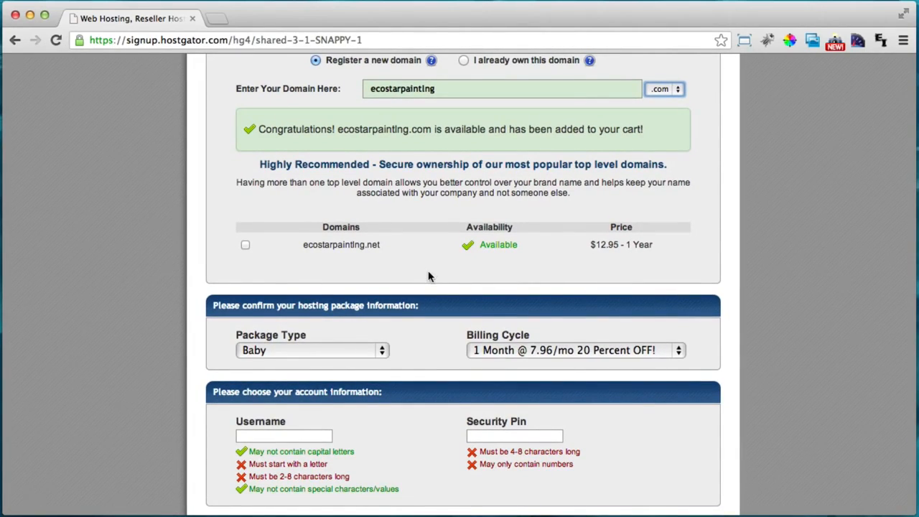
scroll(428, 277, up, 3)
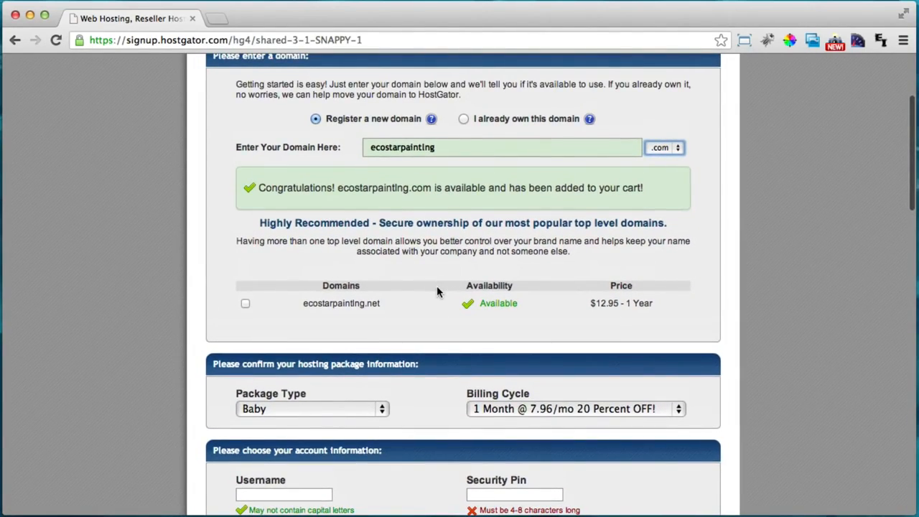
scroll(476, 251, down, 3)
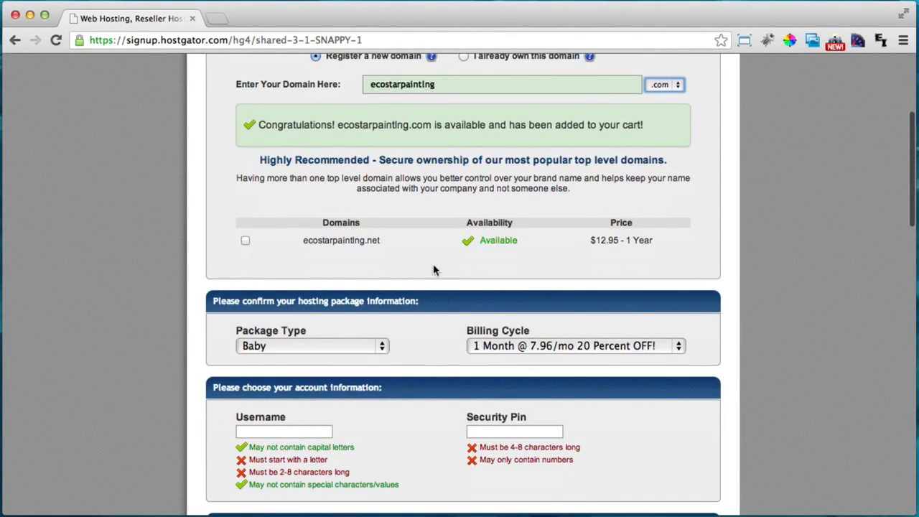
scroll(439, 264, down, 1)
scroll(439, 264, down, 2)
scroll(387, 291, down, 1)
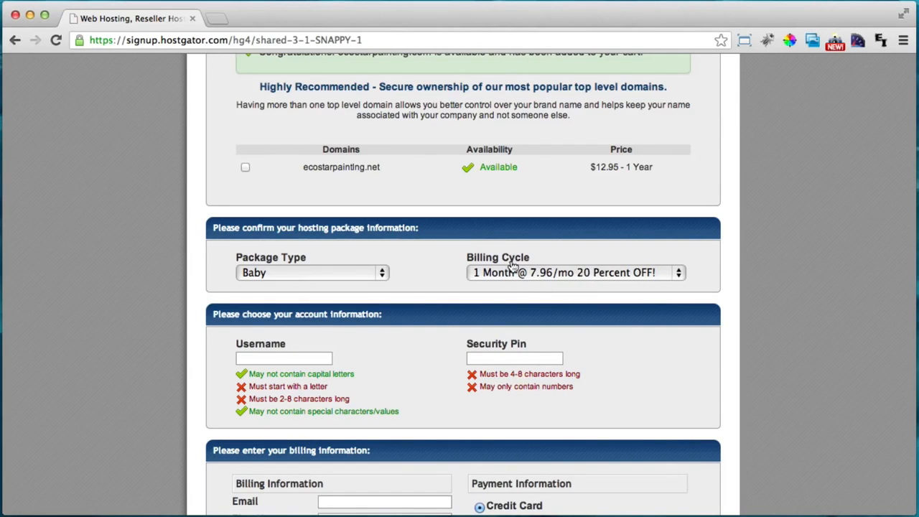
scroll(593, 224, down, 1)
scroll(594, 224, down, 1)
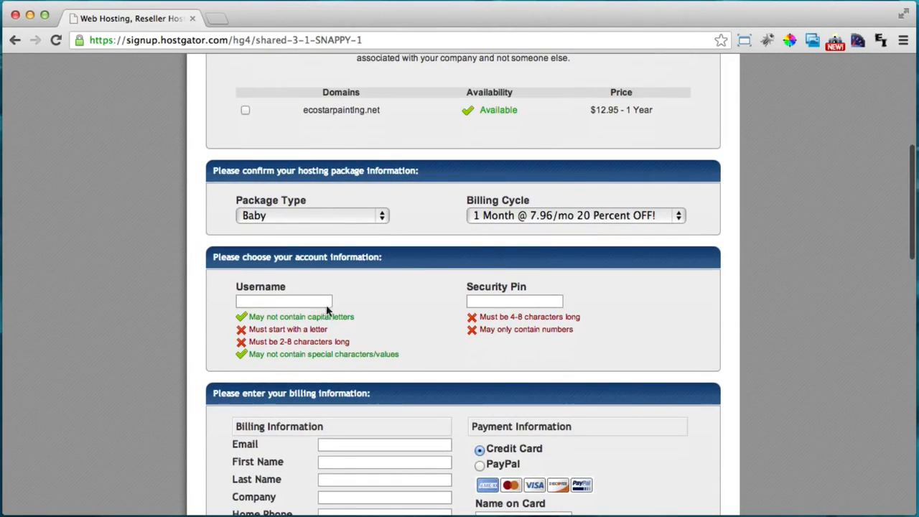
Enter the account username and a four-digit numeric security pin on the order form
click(281, 302)
text(tyler)
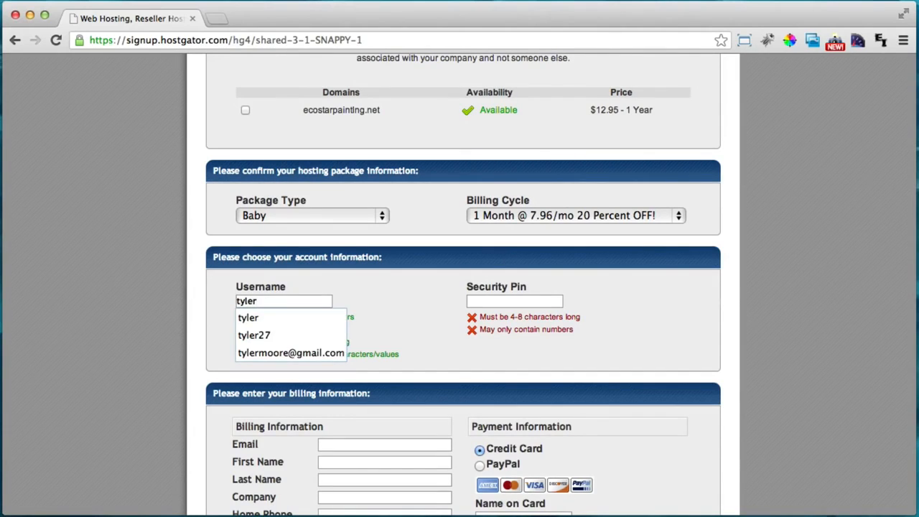
click(396, 286)
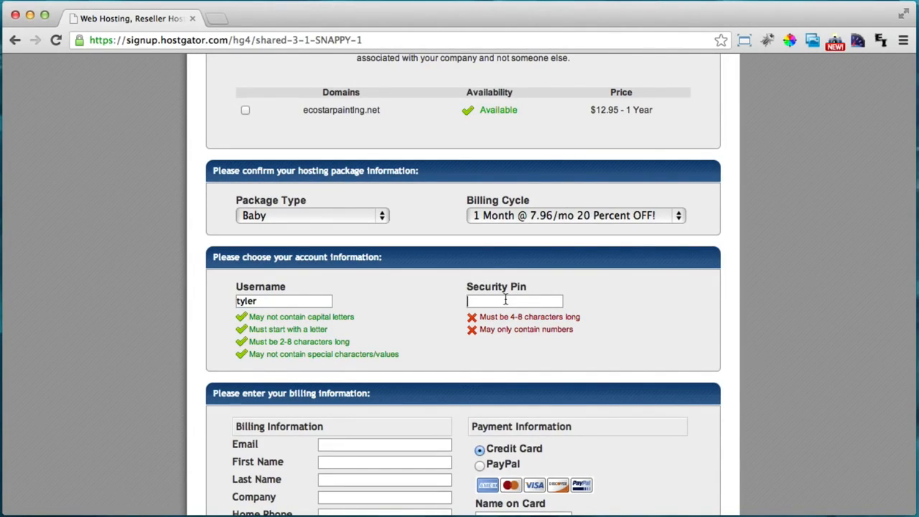
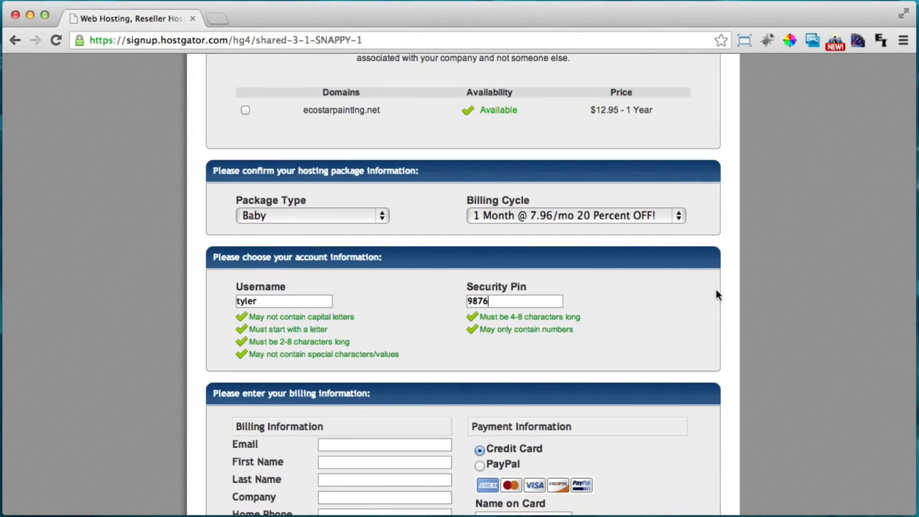
scroll(709, 300, down, 5)
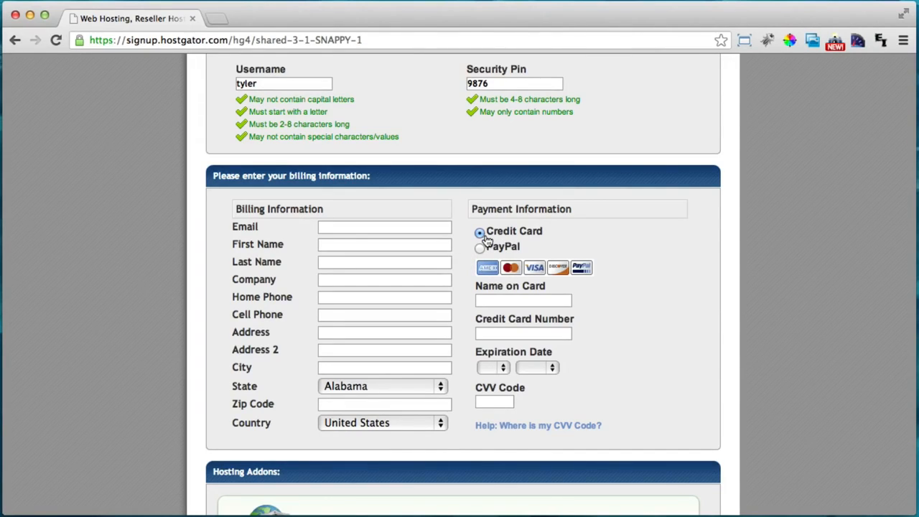
Untick Domain Privacy Protection and SiteLock among the add-ons and continue down to the coupon box
scroll(502, 237, down, 5)
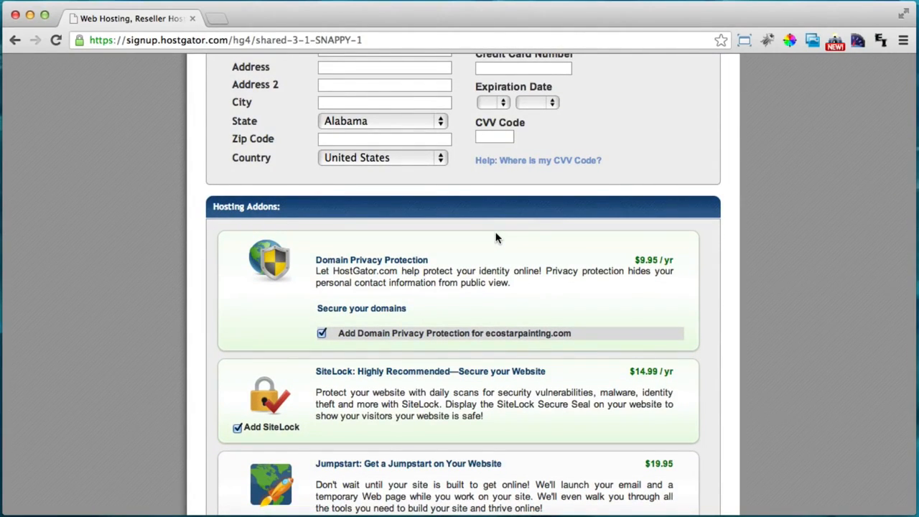
scroll(495, 237, down, 1)
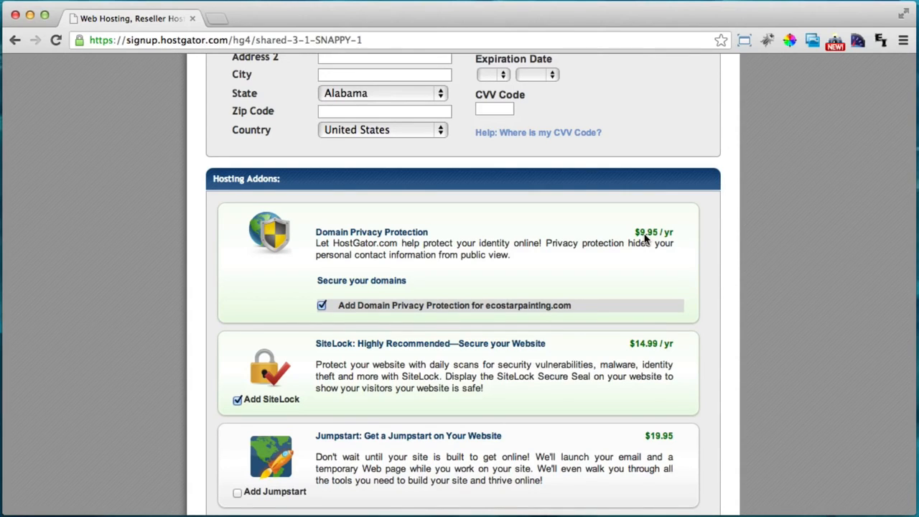
scroll(643, 242, down, 2)
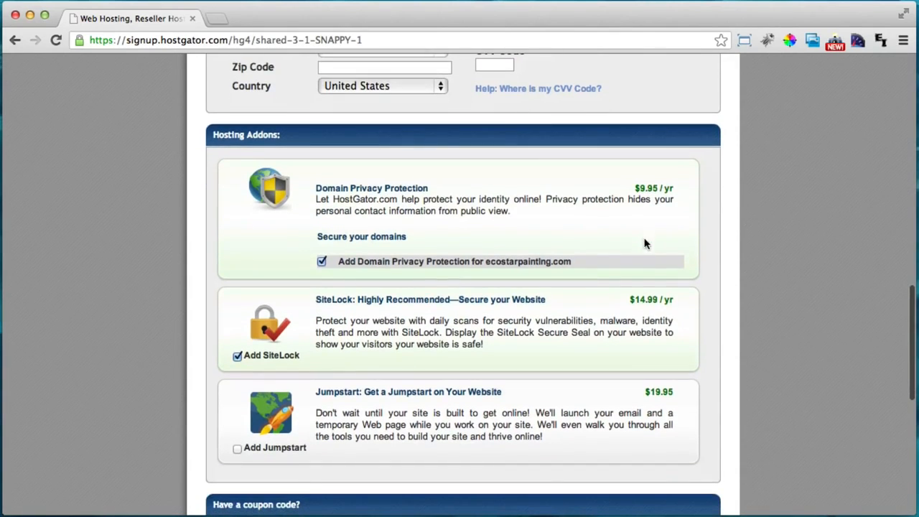
click(322, 263)
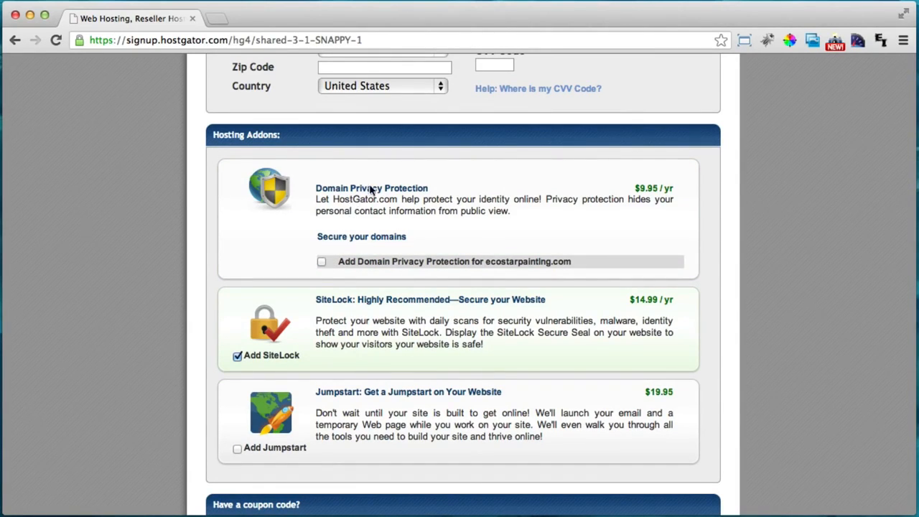
scroll(371, 188, down, 2)
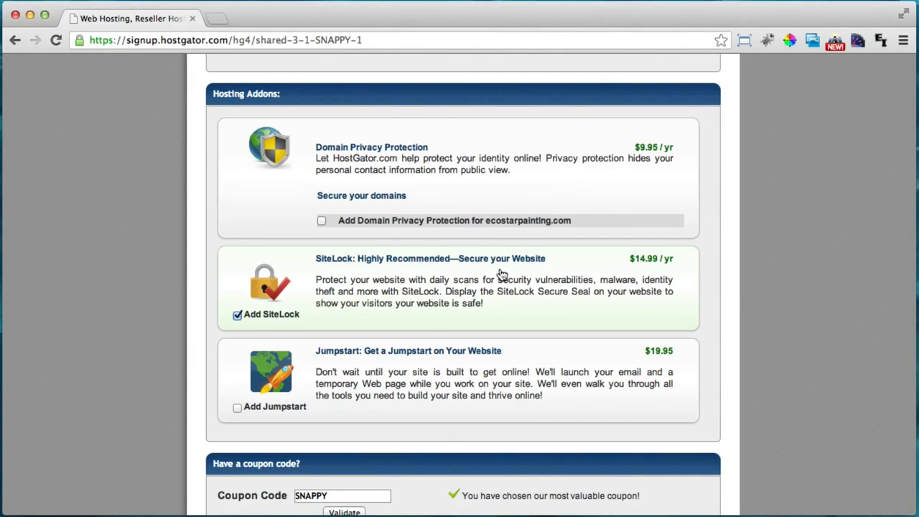
click(237, 315)
scroll(486, 335, down, 1)
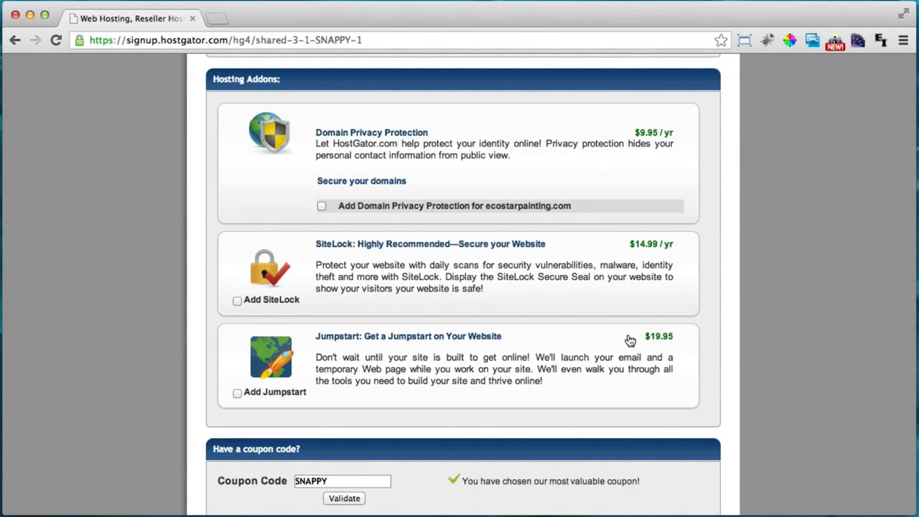
scroll(609, 352, down, 1)
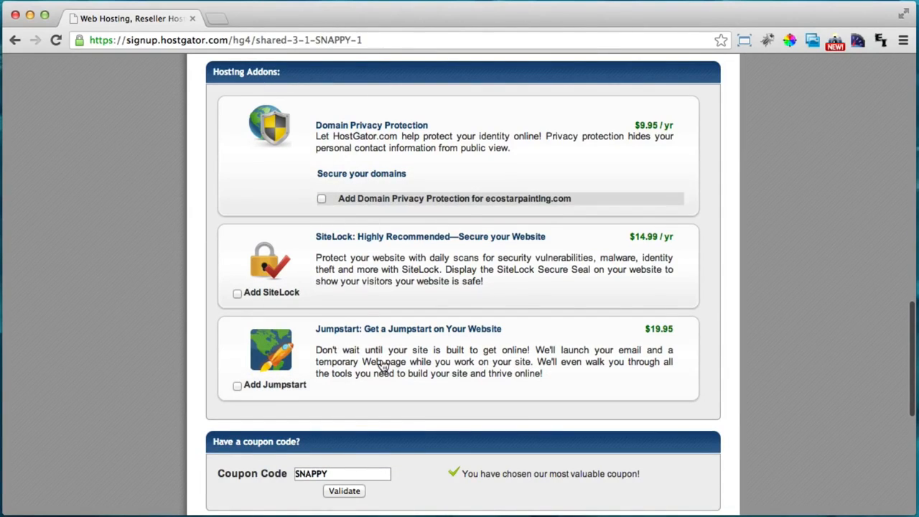
scroll(526, 273, down, 3)
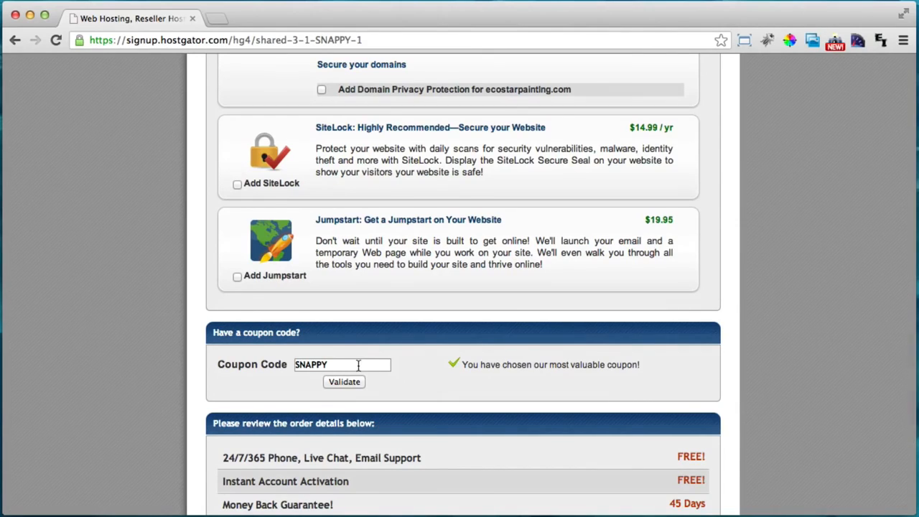
scroll(355, 355, down, 1)
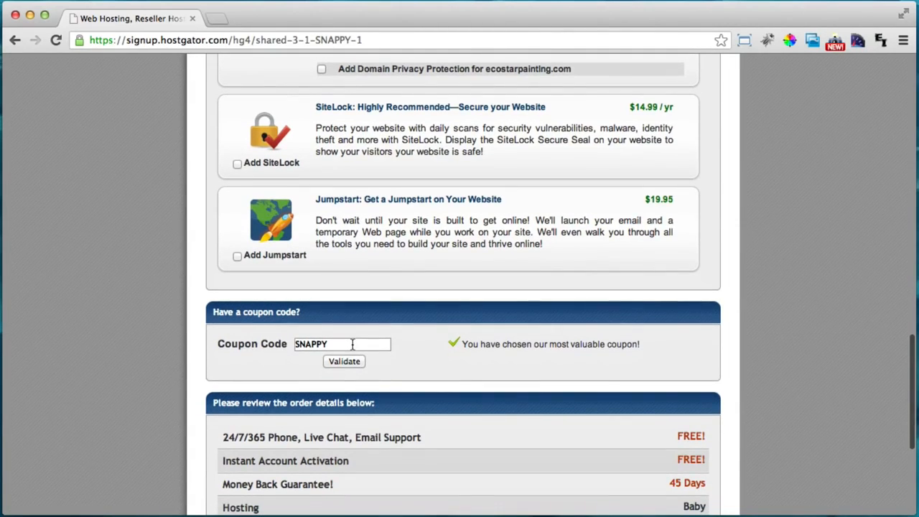
Replace the SNAPPY coupon code with ThirtyFive and validate it
drag(352, 344, 283, 345)
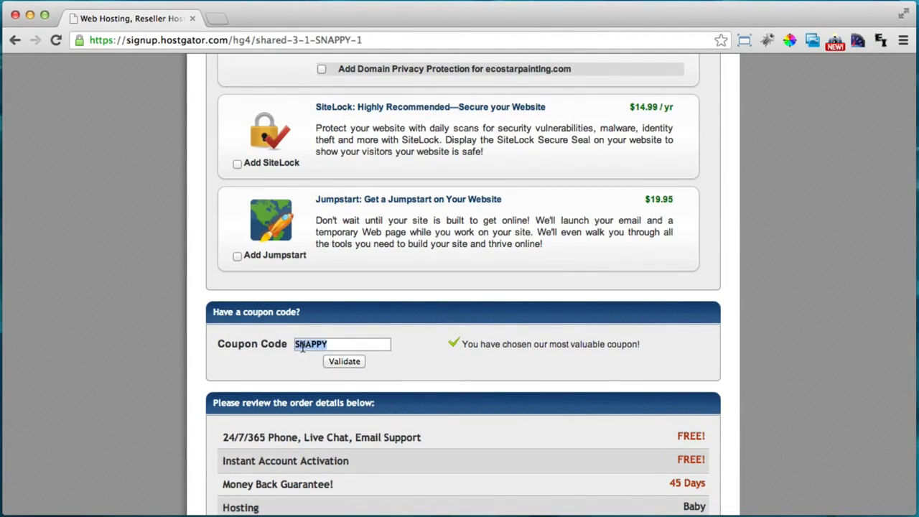
text(ThirtyFive)
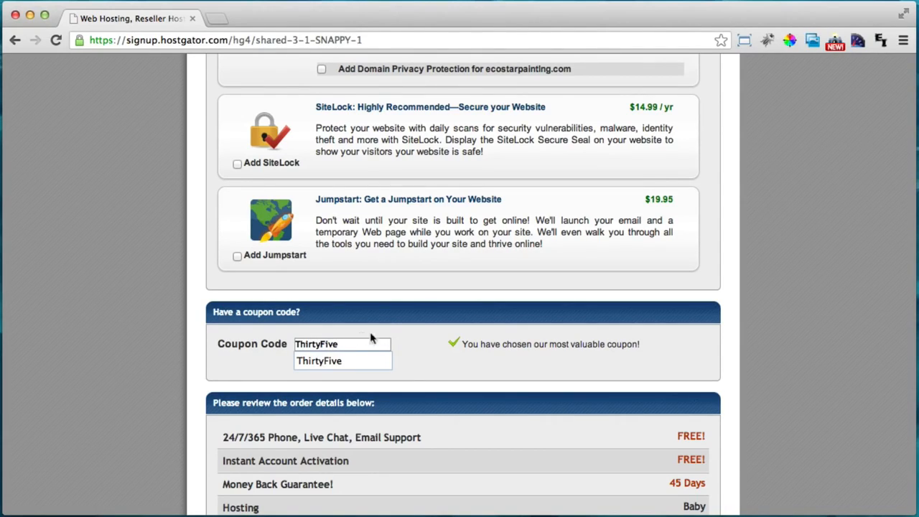
click(422, 328)
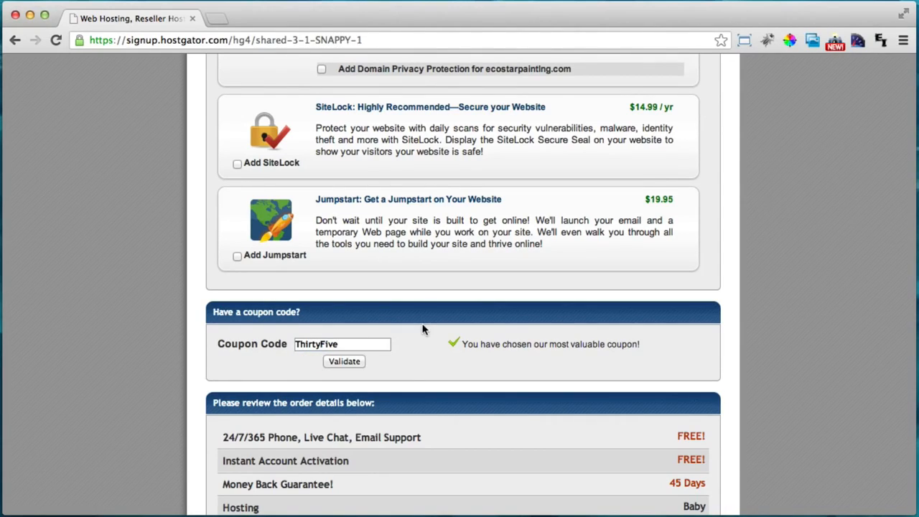
click(345, 362)
Scroll to the order summary and highlight the 35 Percent OFF coupon credit
scroll(455, 330, down, 3)
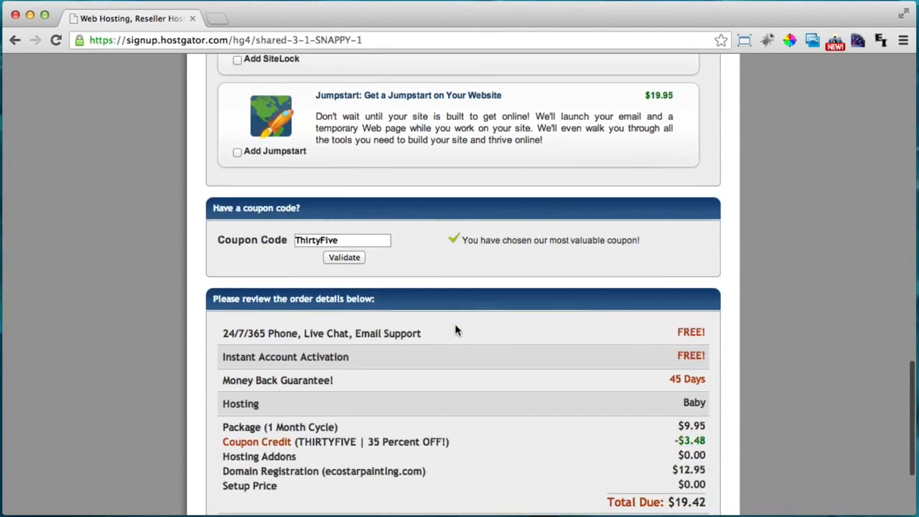
scroll(455, 330, down, 1)
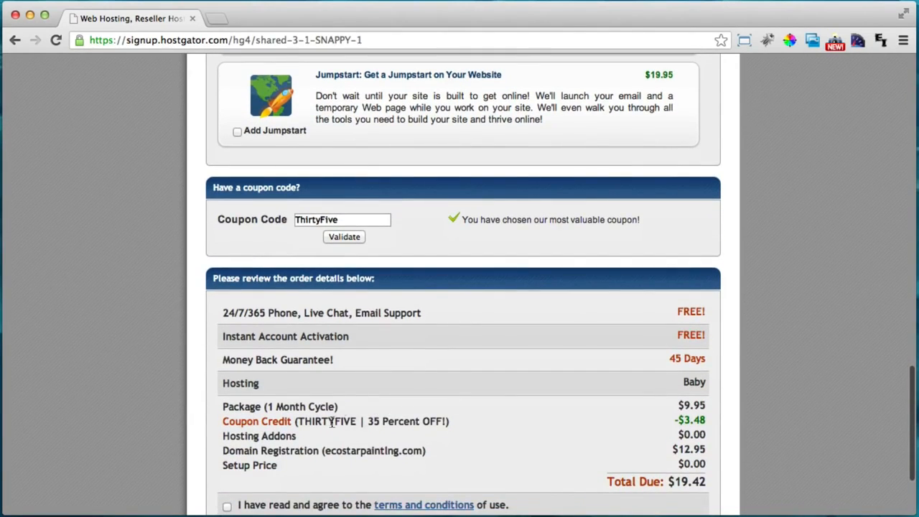
drag(297, 422, 446, 420)
click(378, 421)
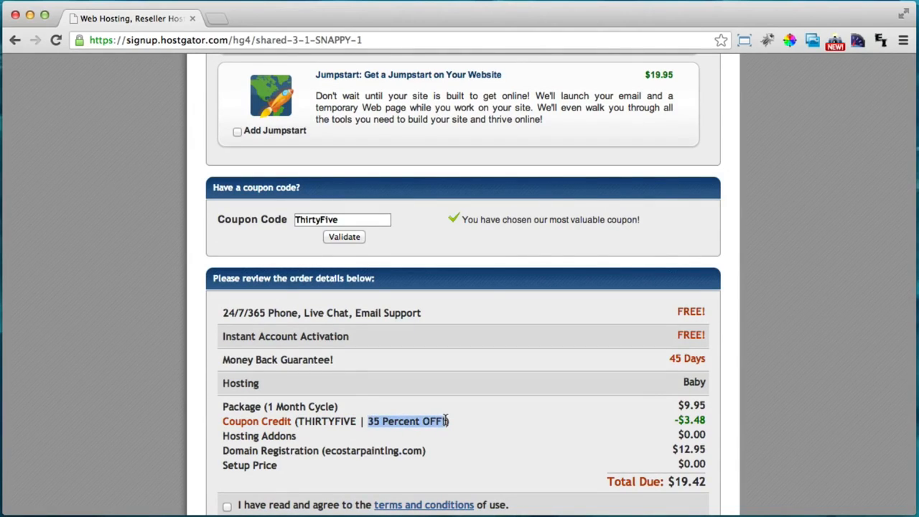
click(445, 420)
scroll(467, 377, down, 1)
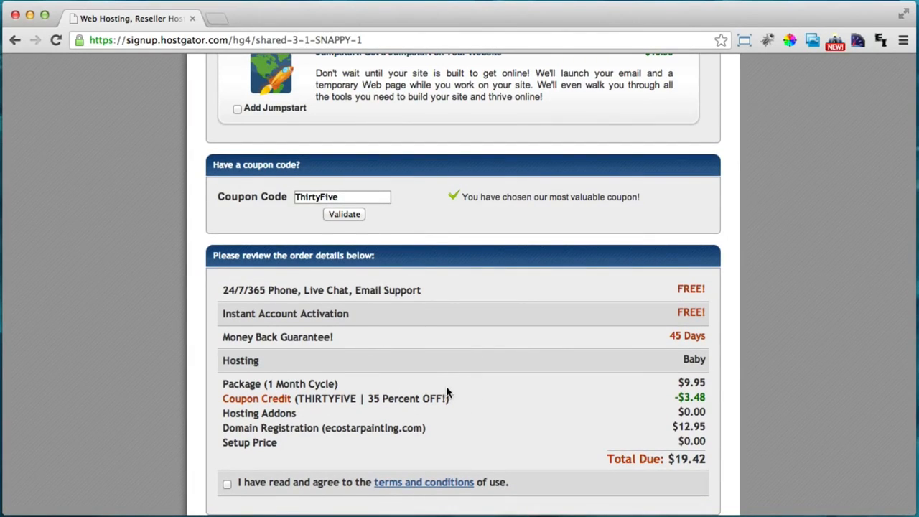
scroll(446, 388, down, 1)
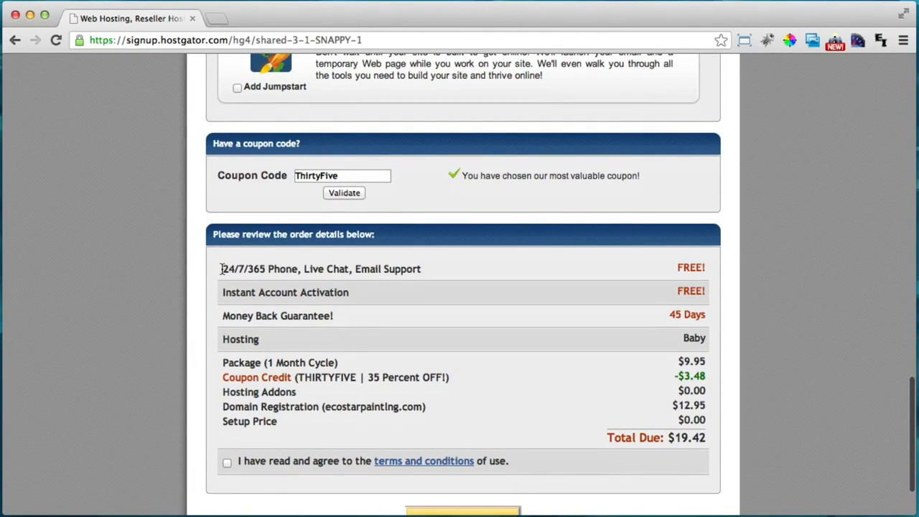
Highlight the 24/7/365 support line, the Baby plan row and the add-on costs
drag(222, 268, 347, 264)
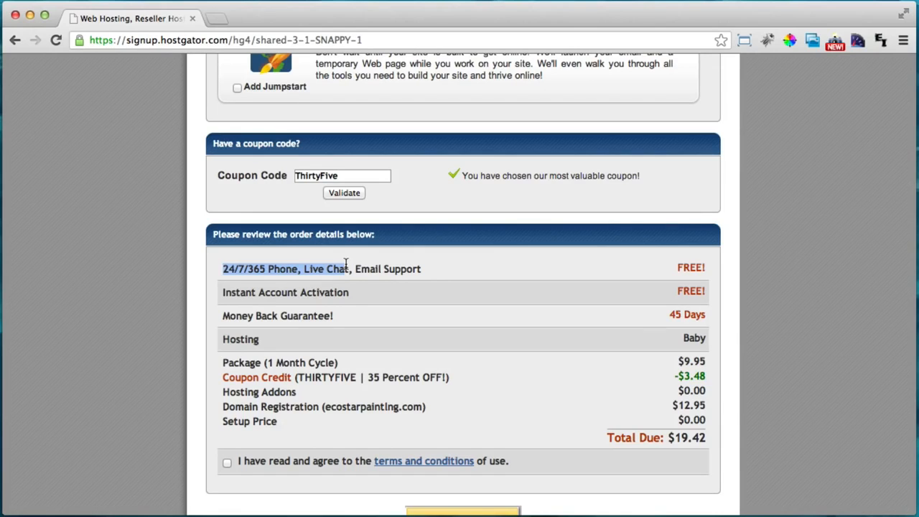
scroll(417, 260, down, 1)
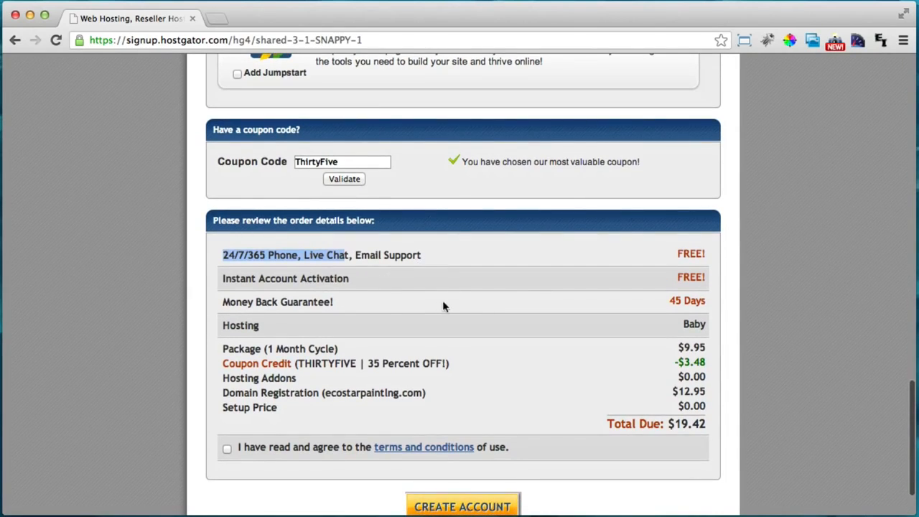
triple_click(688, 327)
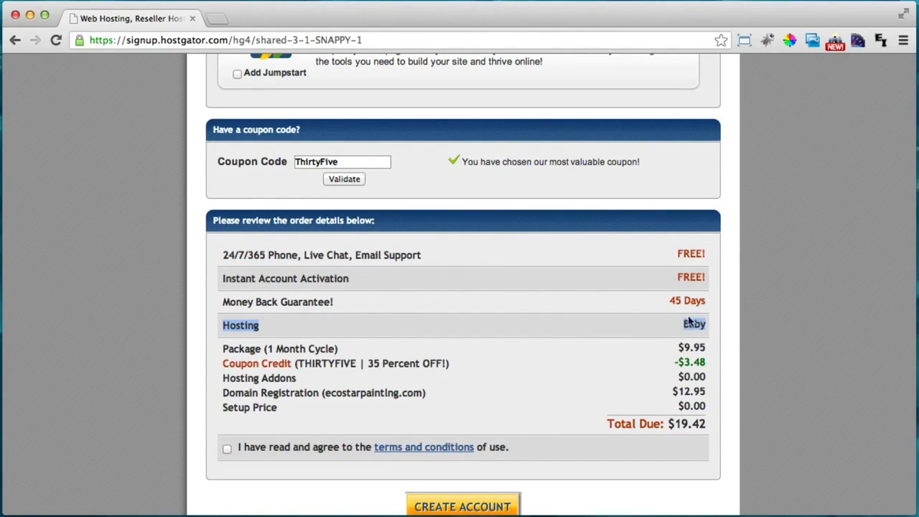
scroll(716, 317, down, 1)
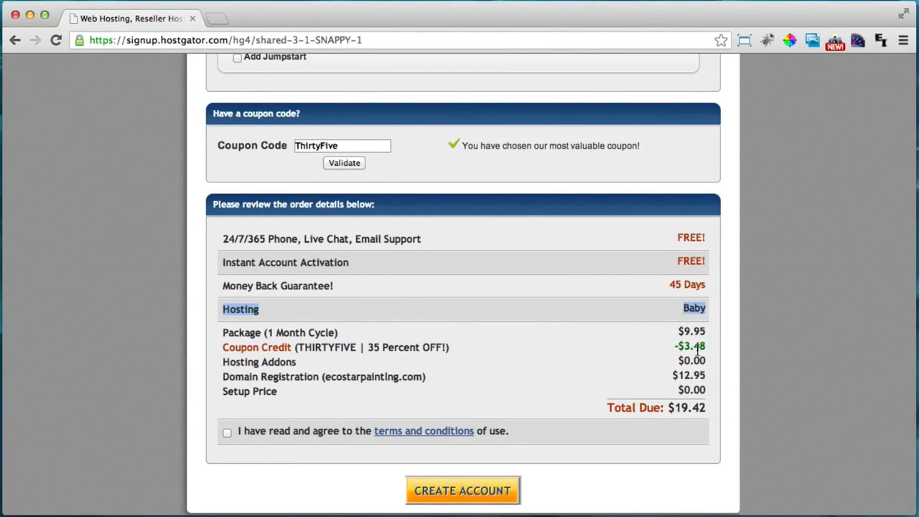
drag(680, 358, 714, 357)
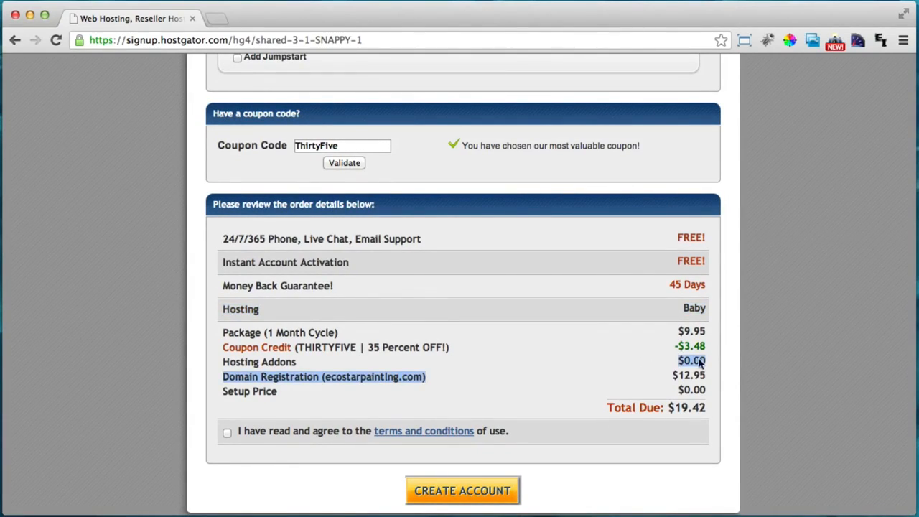
click(690, 358)
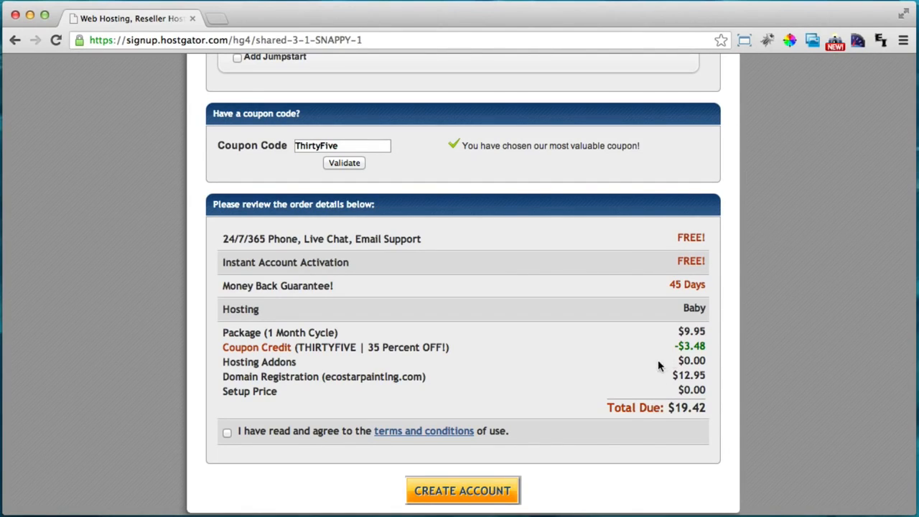
scroll(656, 371, down, 1)
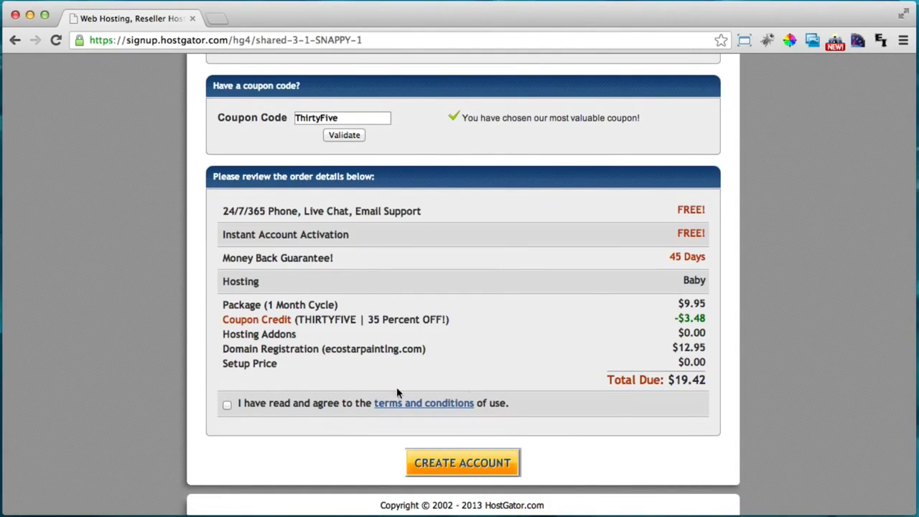
Accept the terms, then open HostGator's Your Account Info email and select its control panel URL
click(227, 405)
scroll(591, 330, down, 1)
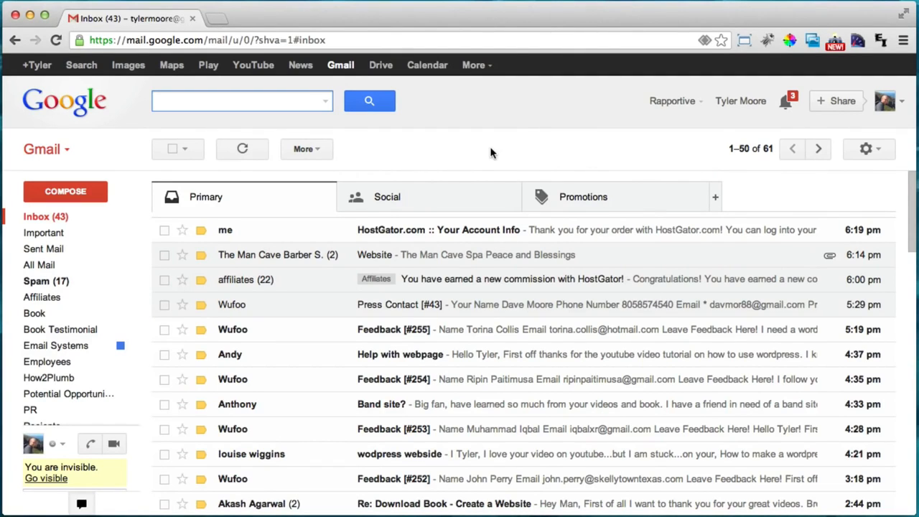
click(463, 235)
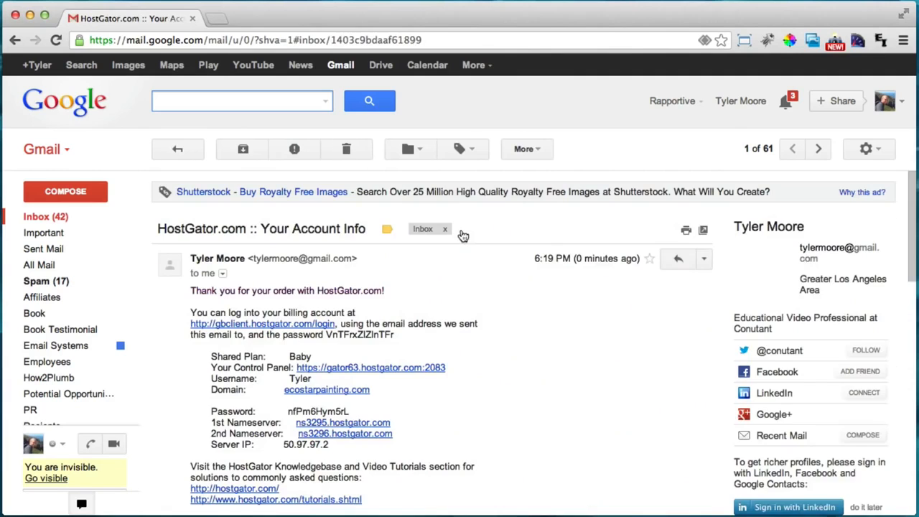
scroll(515, 228, down, 2)
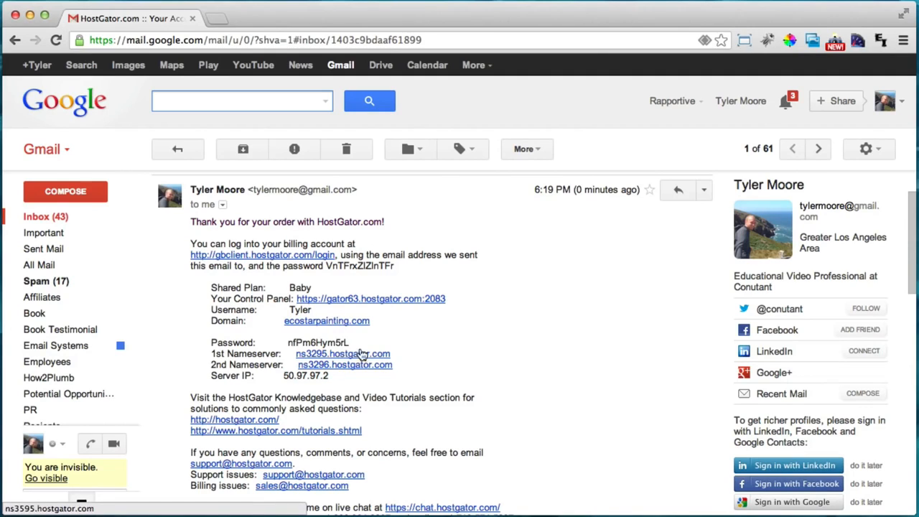
scroll(408, 370, up, 1)
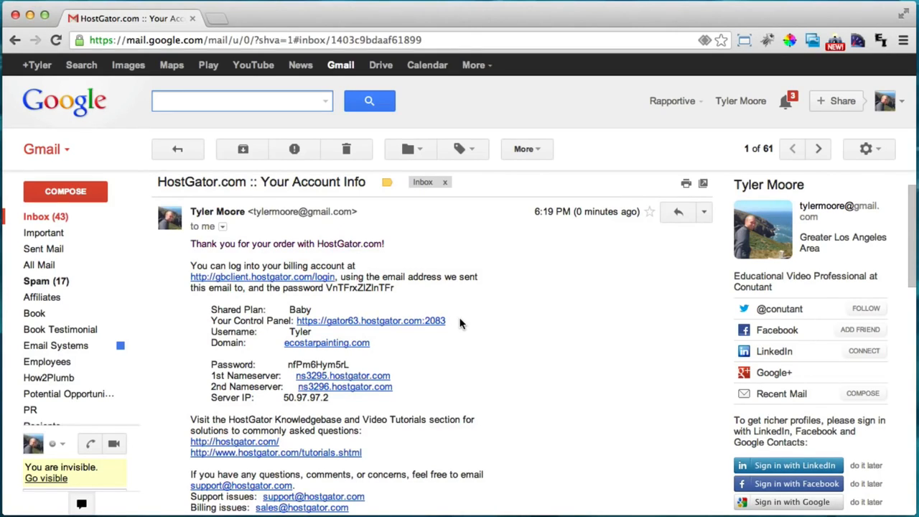
drag(460, 324, 291, 323)
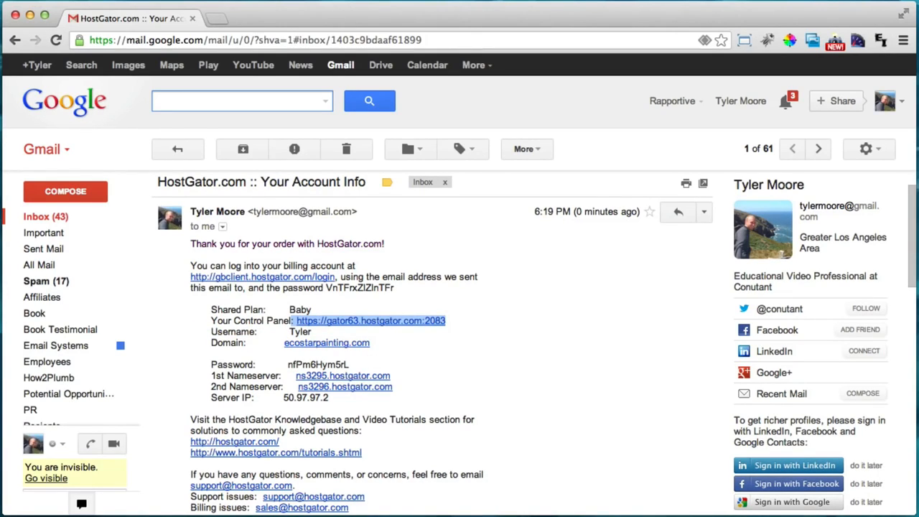
Append ' - Done' to the Domain Name and Hosting lines of the cost note, then minimize TextEdit
key(super+Tab)
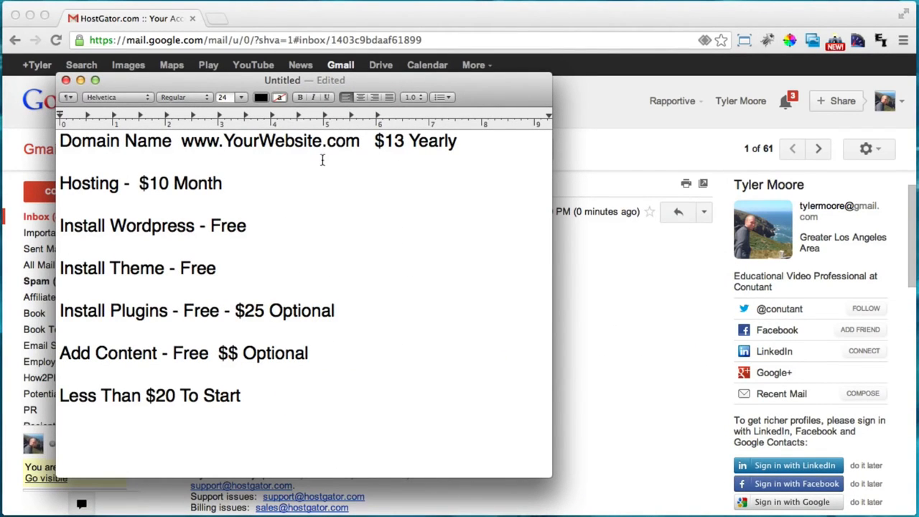
click(485, 138)
text(- Done)
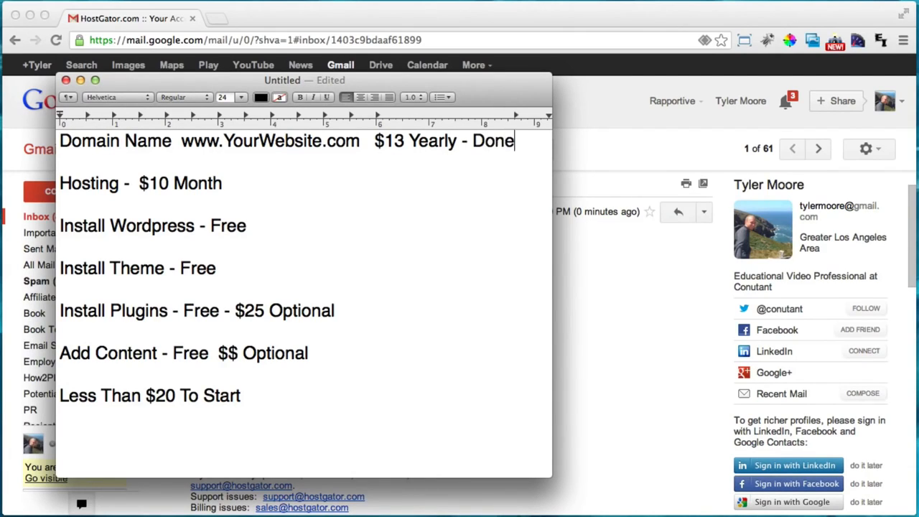
click(264, 187)
text(- Done)
mouse_move(62, 224)
mouse_down()
mouse_move(262, 213)
mouse_move(257, 226)
mouse_move(58, 228)
mouse_up()
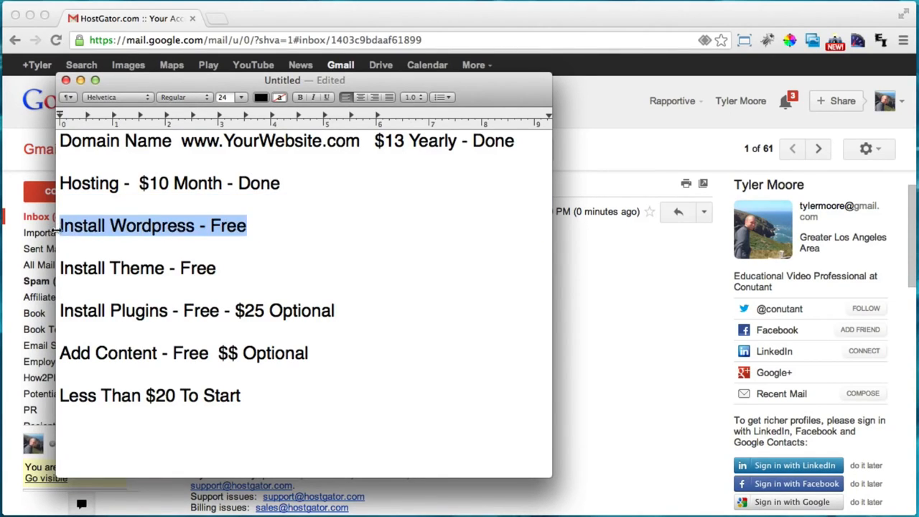
click(277, 231)
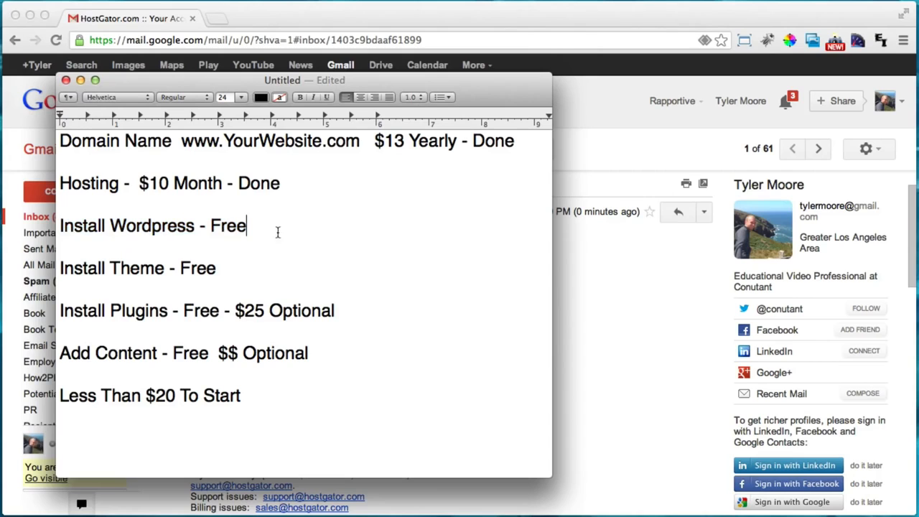
click(81, 80)
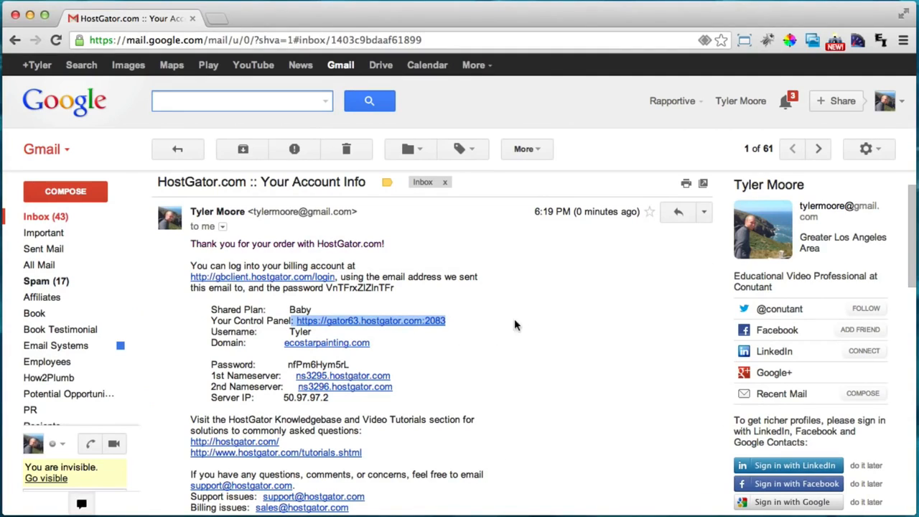
Open the cPanel login in a new tab and paste the account username from the HostGator email
click(519, 320)
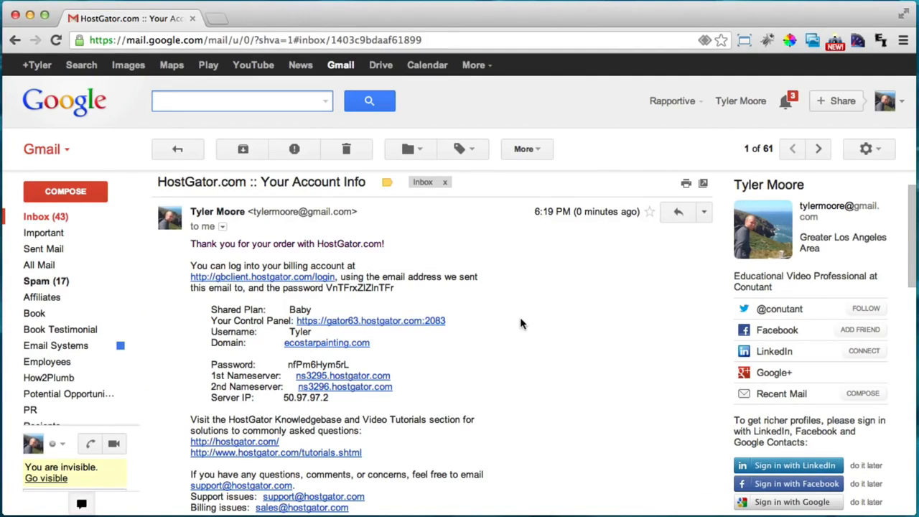
click(367, 326)
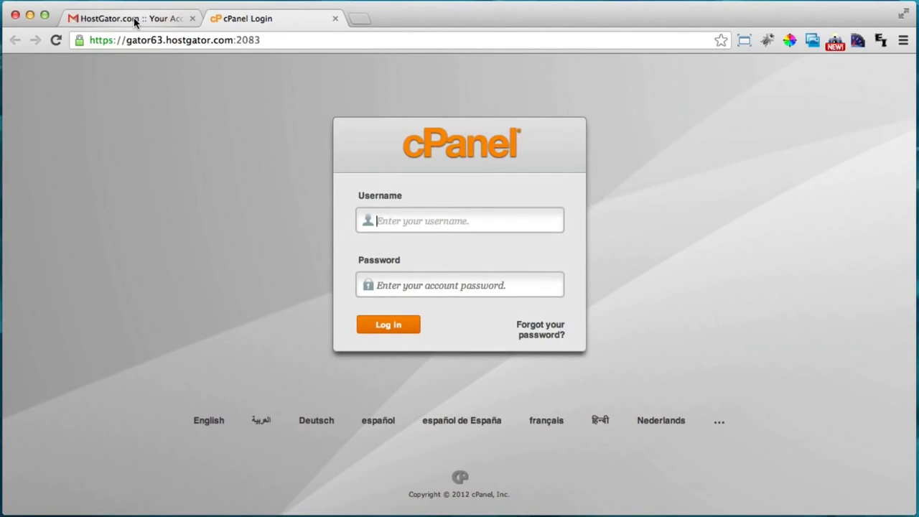
click(133, 19)
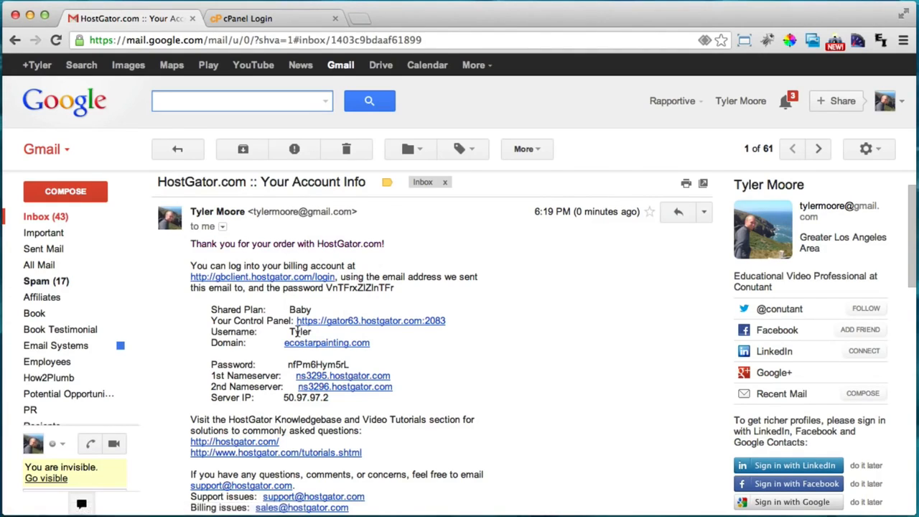
double_click(298, 332)
key(super+c)
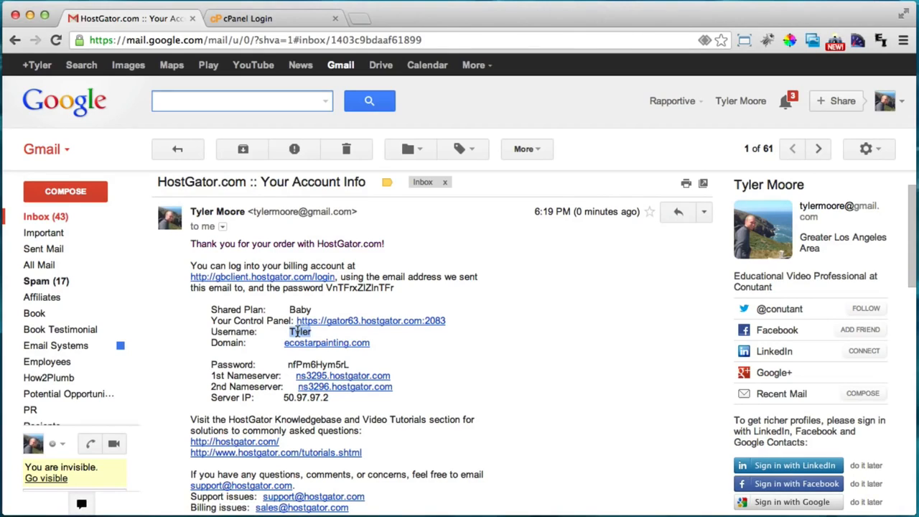
click(310, 20)
click(416, 228)
key(super+v)
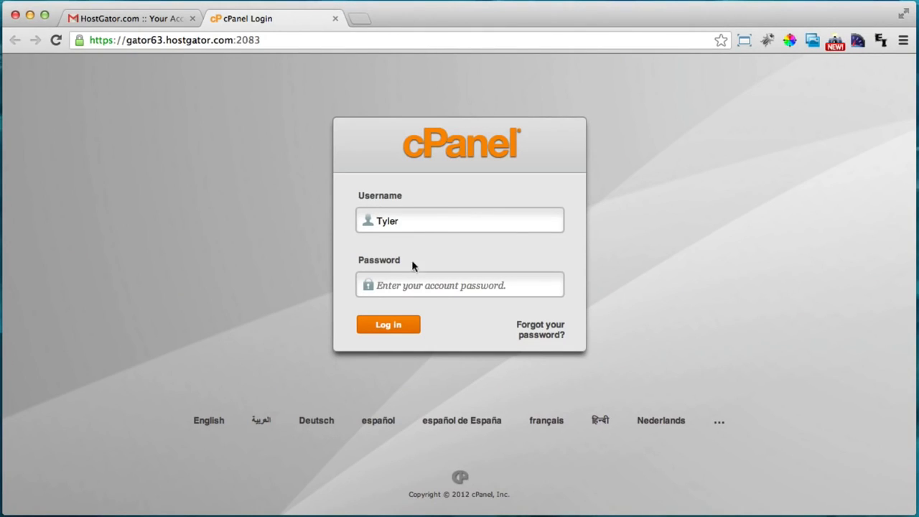
Copy the account password from the email into the cPanel password field
click(115, 21)
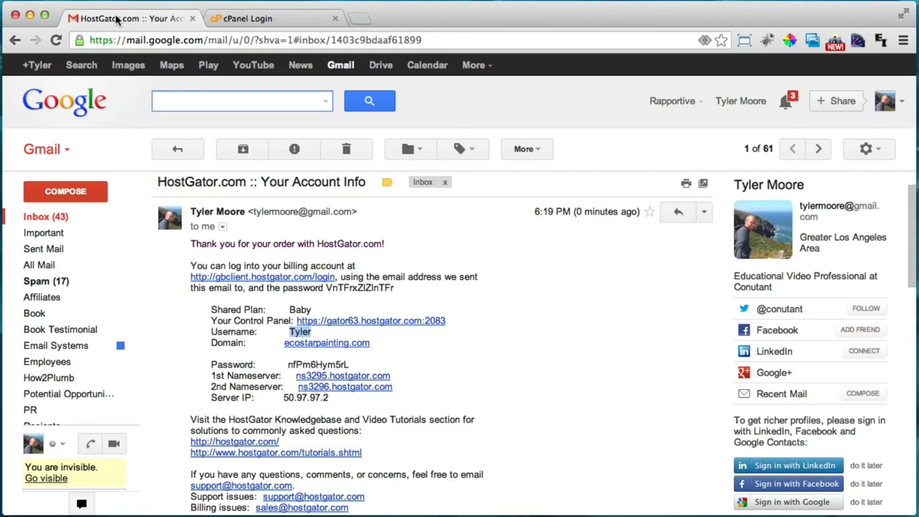
drag(288, 366, 349, 365)
right_click(344, 364)
click(367, 370)
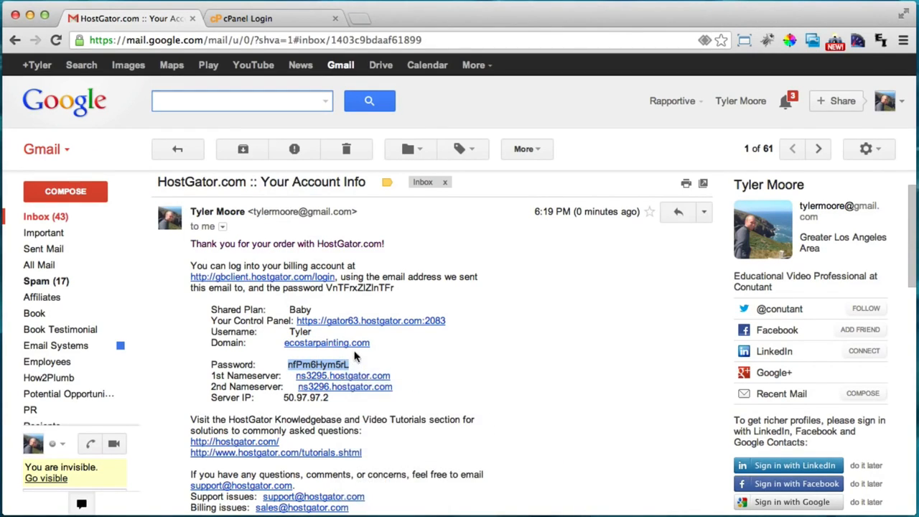
click(290, 23)
right_click(414, 285)
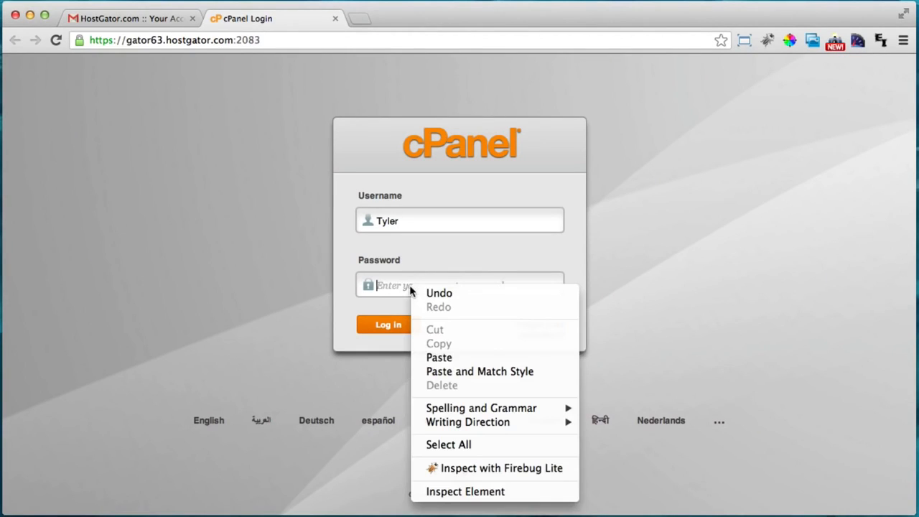
click(436, 356)
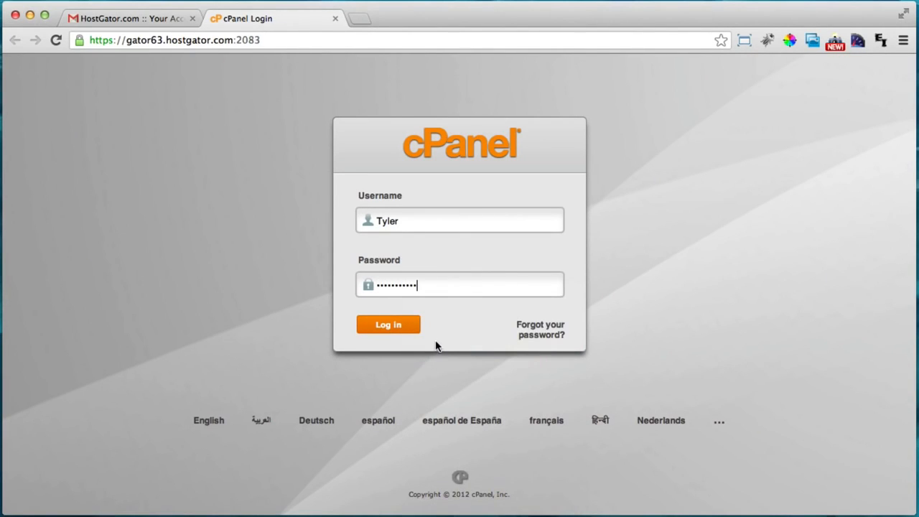
Log in to cPanel and dismiss the Welcome new user popup
click(398, 328)
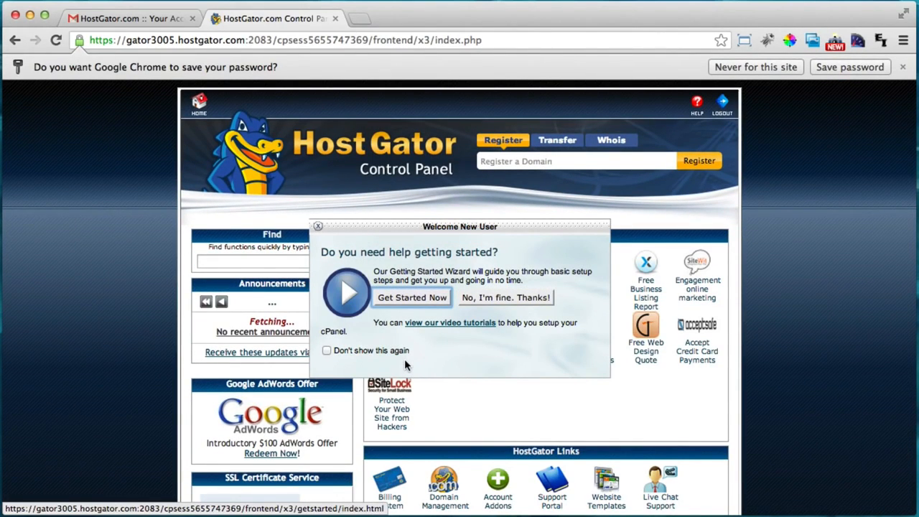
click(318, 227)
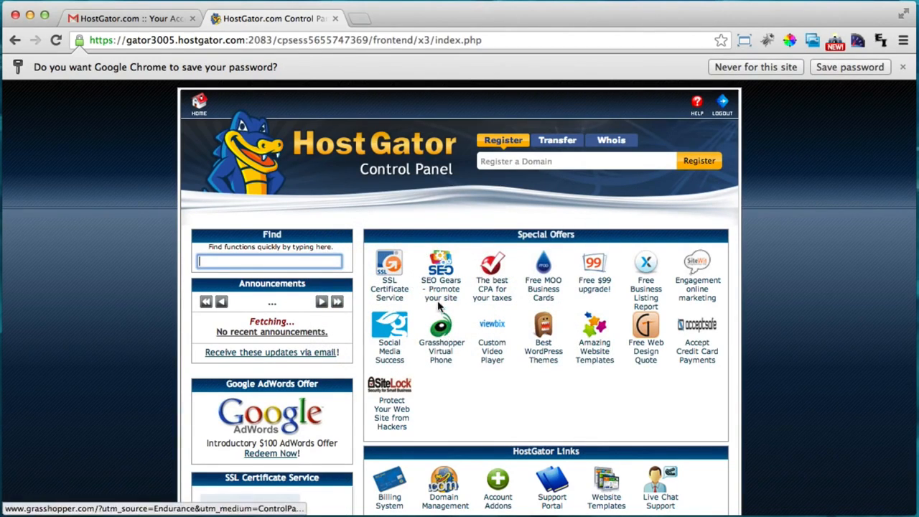
scroll(439, 310, down, 3)
scroll(439, 310, down, 7)
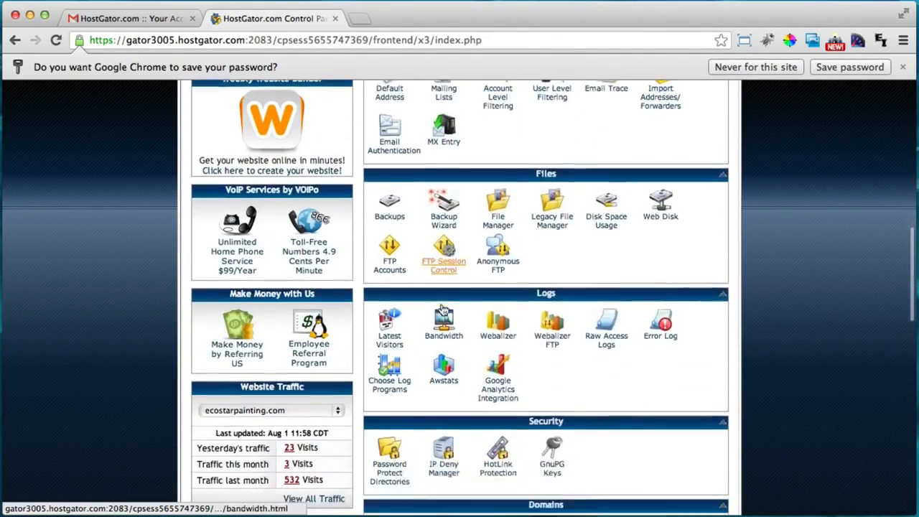
Open QuickInstall from Software/Services and choose WordPress 3.5.2 under Blog Software
scroll(443, 307, down, 4)
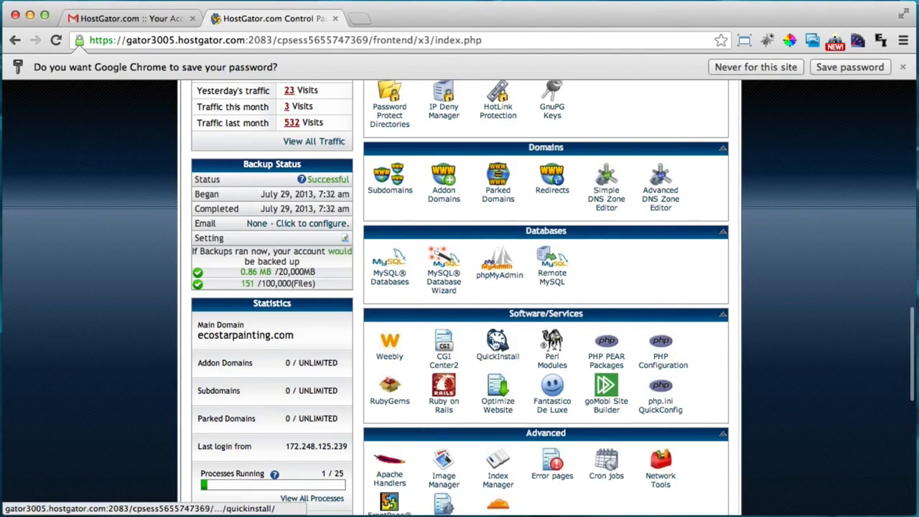
click(495, 347)
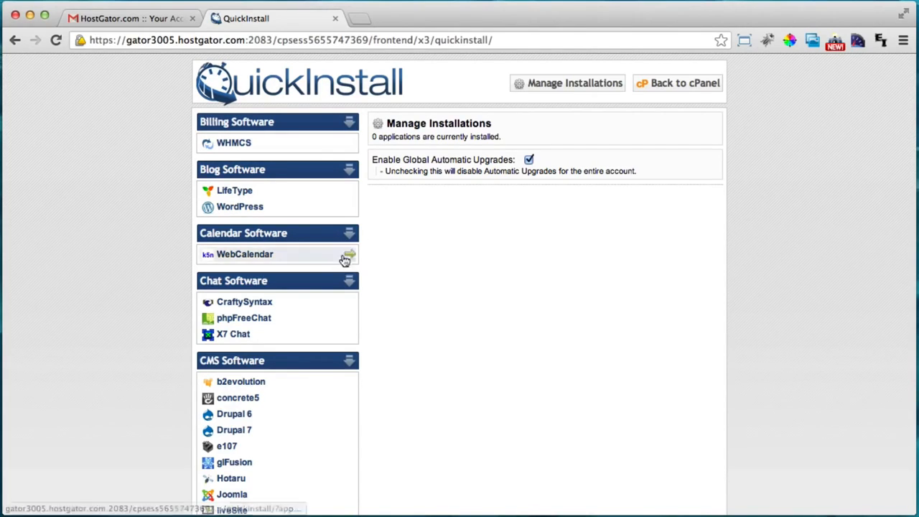
click(288, 213)
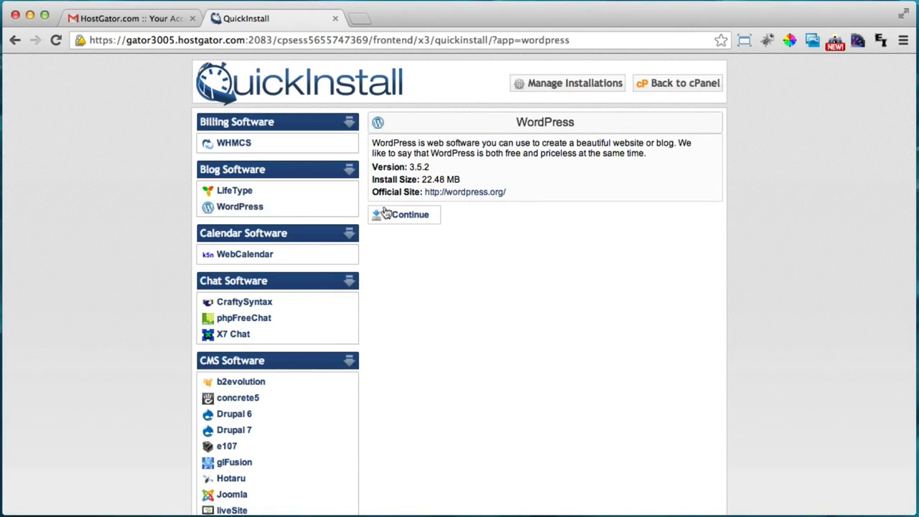
Continue to the WordPress install form and keep ecostarpainting.com as the install domain
click(409, 218)
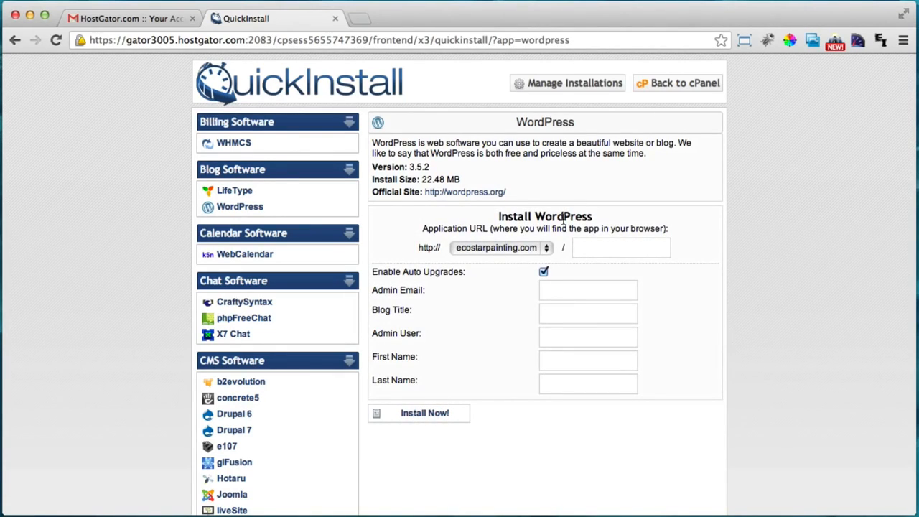
click(541, 249)
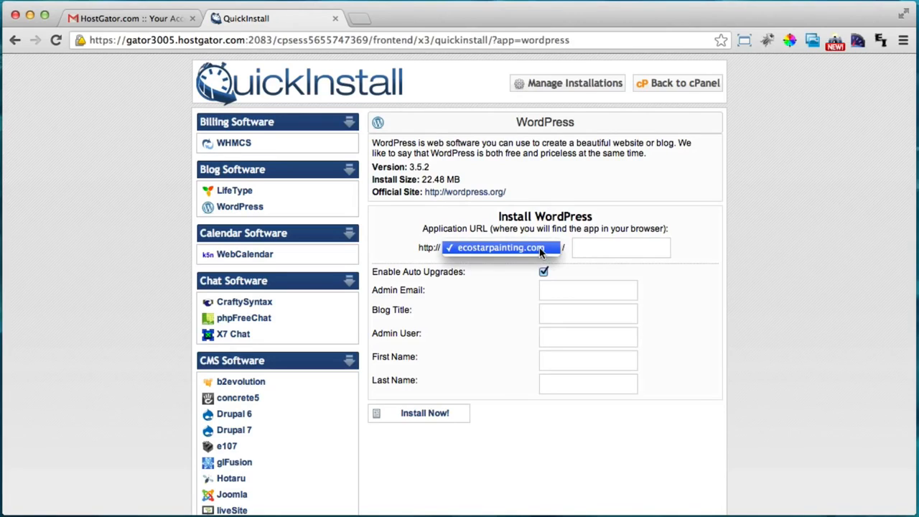
click(539, 247)
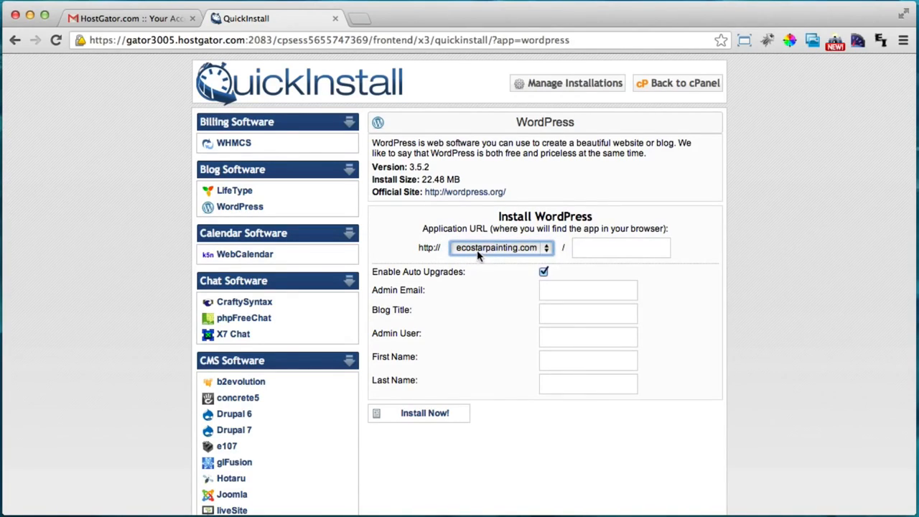
click(606, 248)
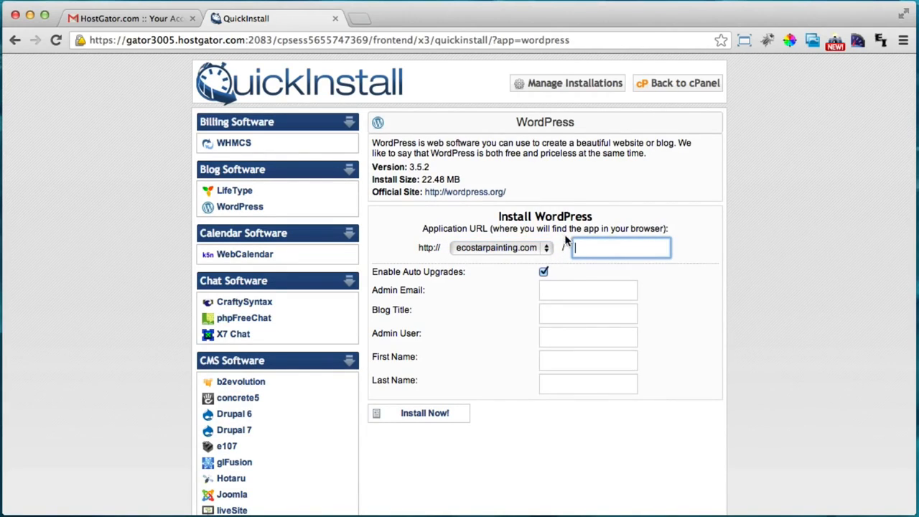
Autofill the admin email and names, set blog title 'Eco Star Painting', and start the admin username
click(580, 290)
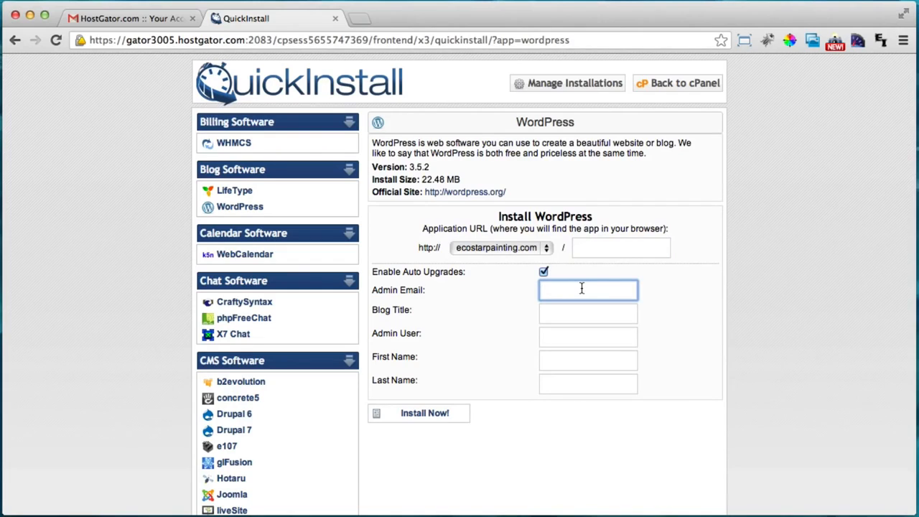
text(ty)
key(Down)
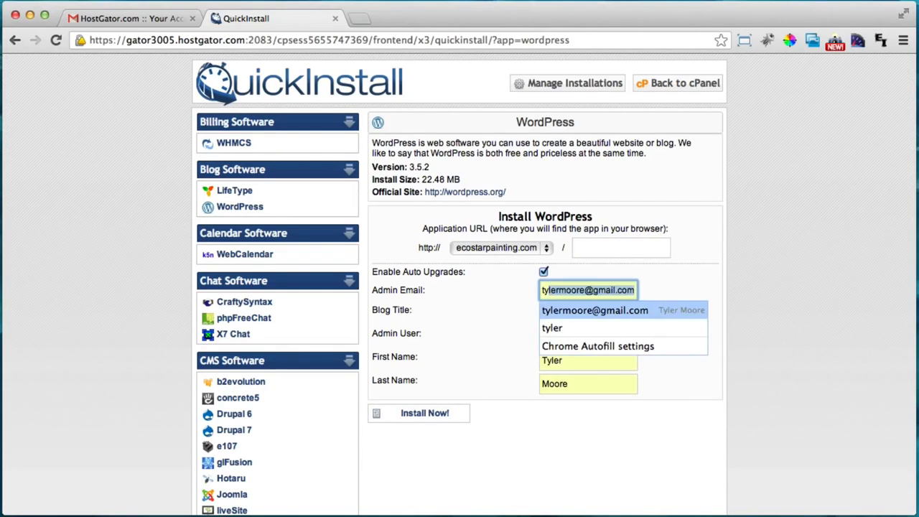
key(Return)
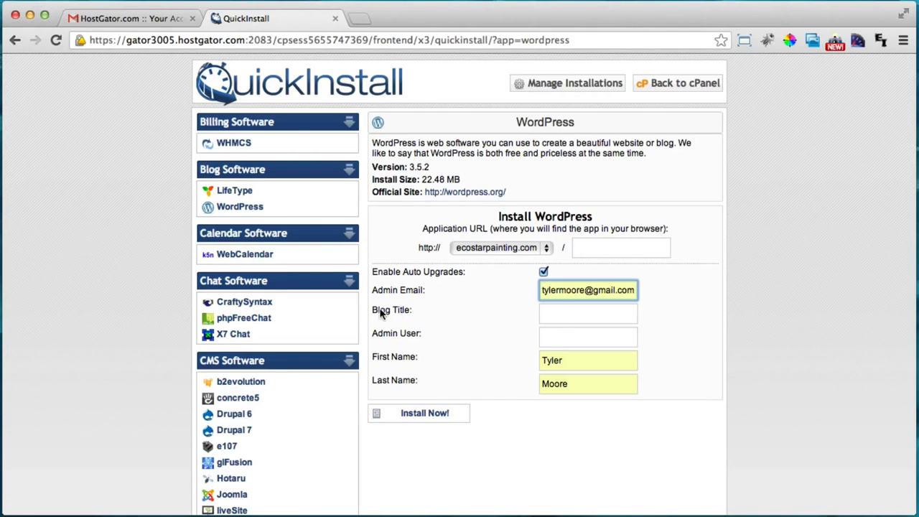
click(574, 314)
text(Eco St)
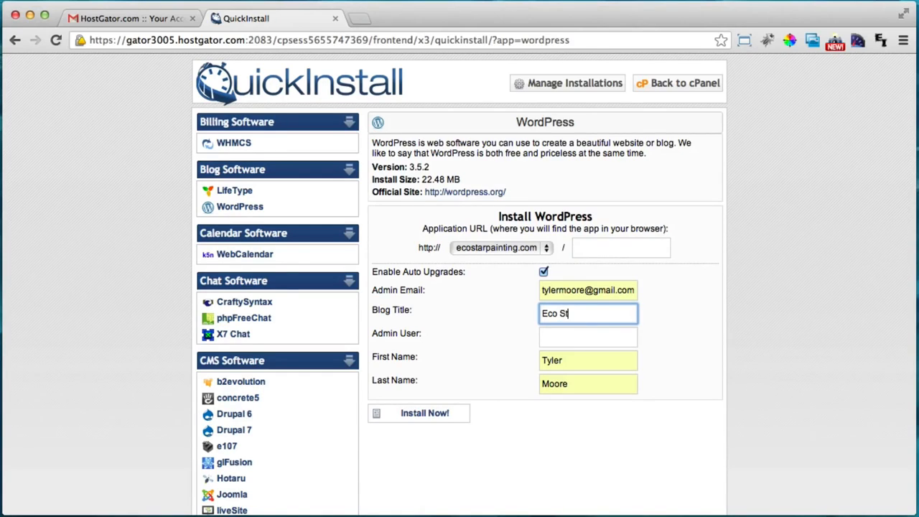
text(ar Painting)
click(577, 336)
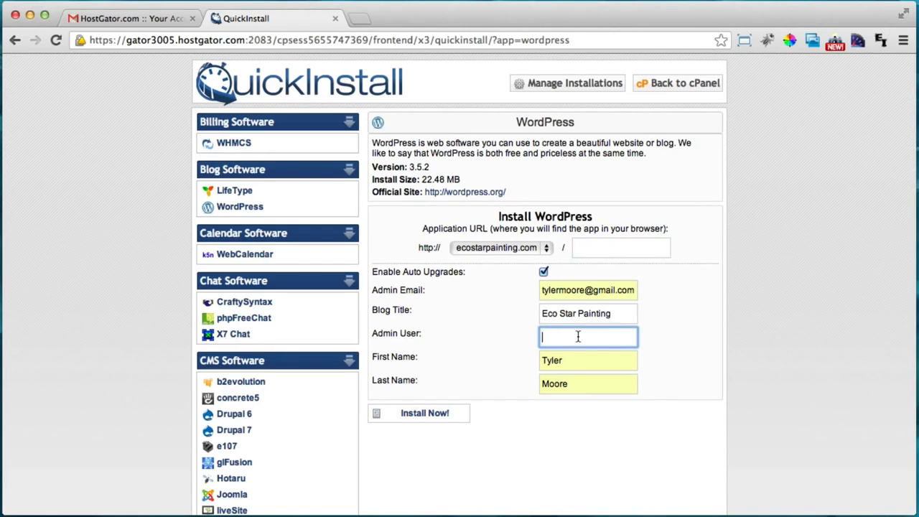
text(Ted)
Install WordPress on ecostarpainting.com and scroll down to the Congratulations admin login details
click(428, 415)
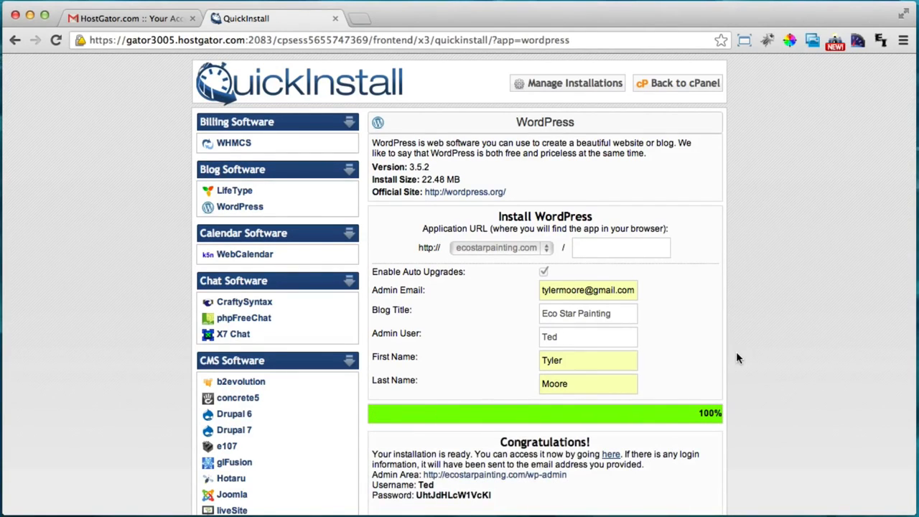
scroll(686, 361, down, 1)
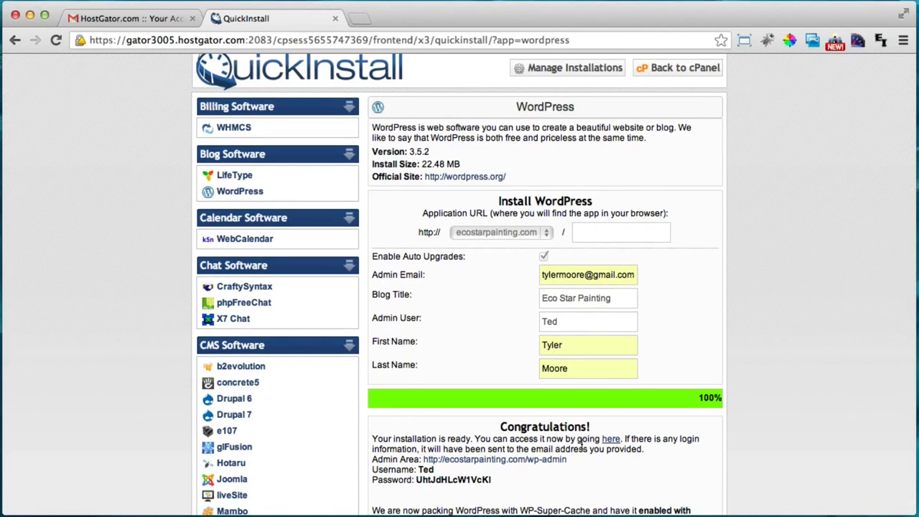
scroll(557, 438, down, 1)
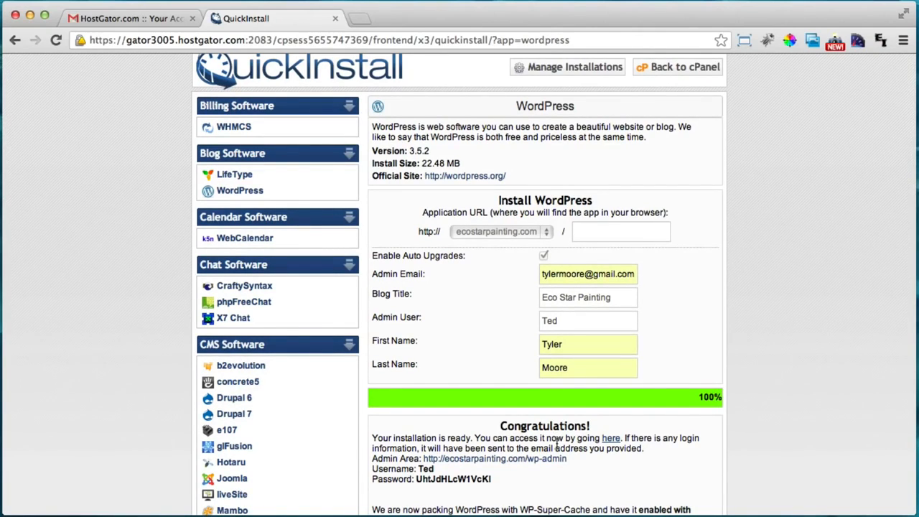
scroll(564, 437, down, 1)
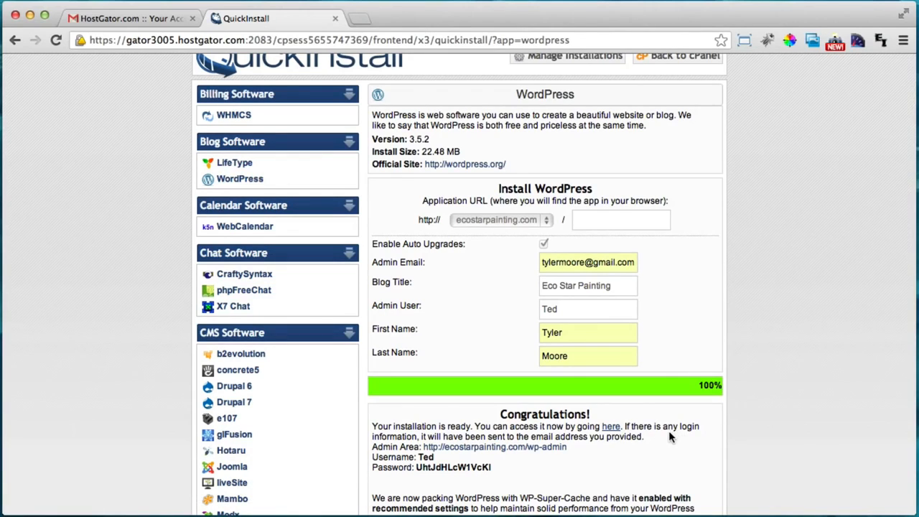
scroll(668, 429, down, 5)
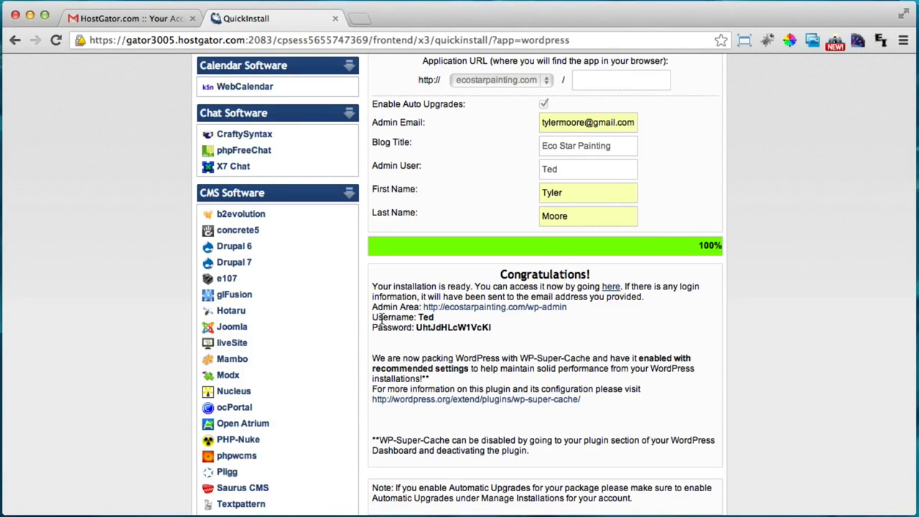
drag(372, 317, 512, 329)
click(512, 329)
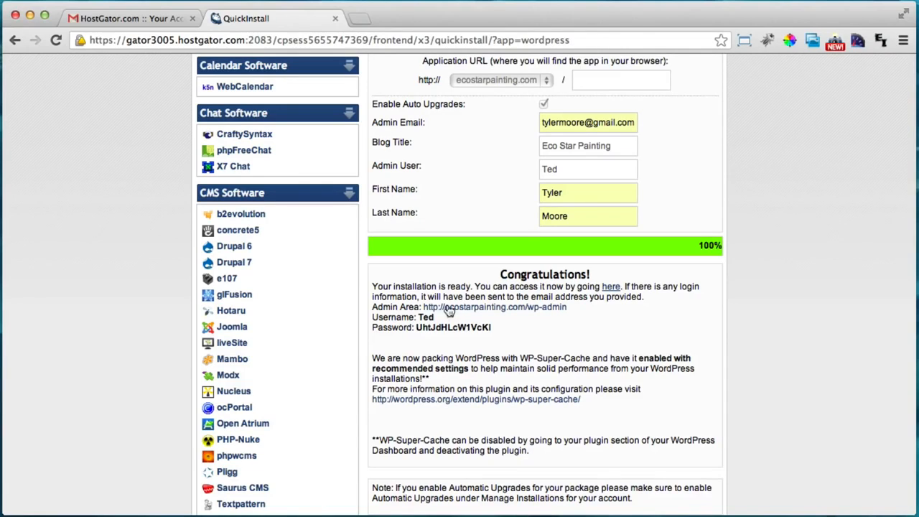
Open the new Eco Star Painting site in a new tab and browse its home page
click(611, 287)
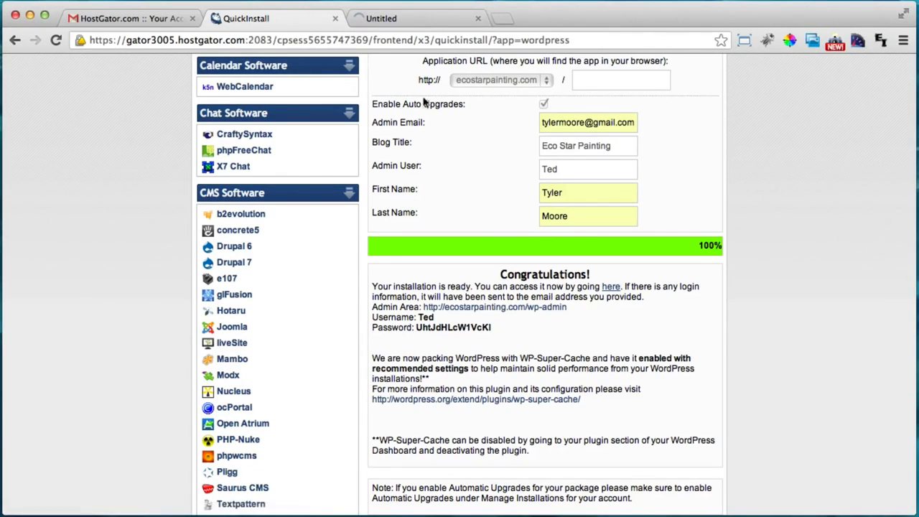
click(433, 22)
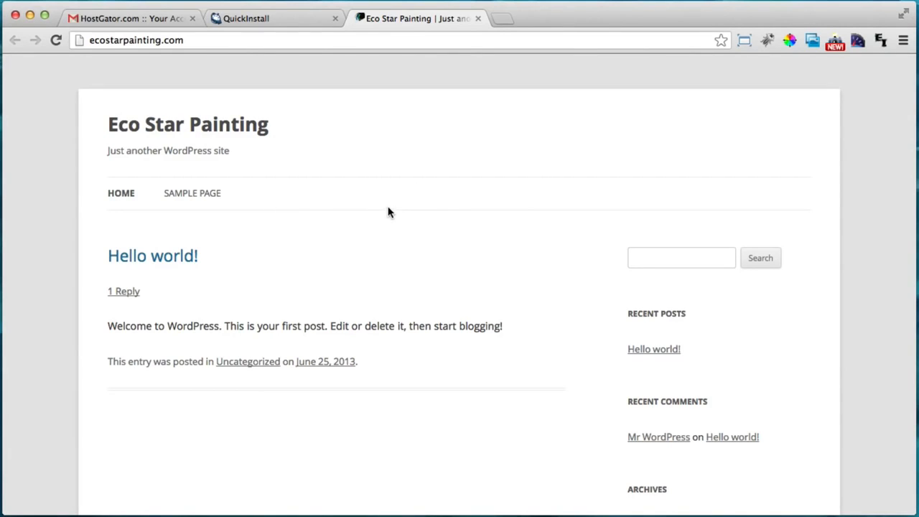
scroll(384, 212, down, 1)
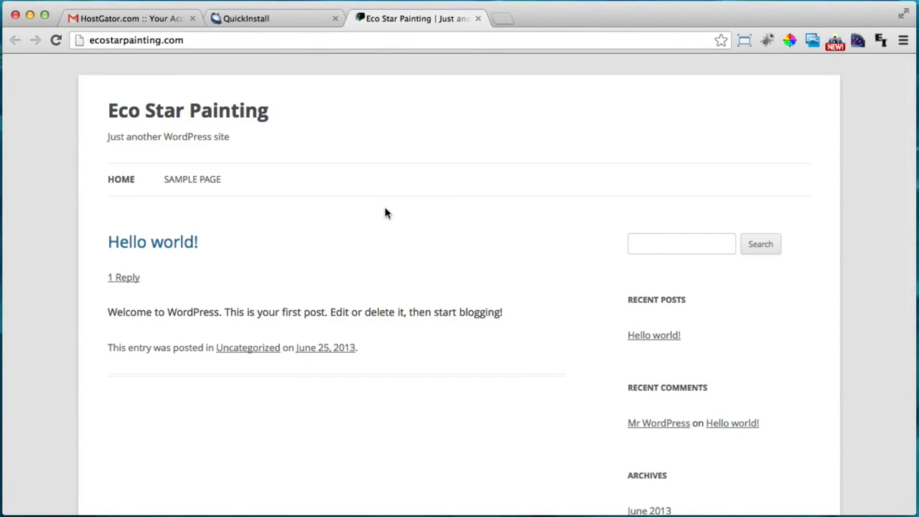
scroll(384, 213, down, 3)
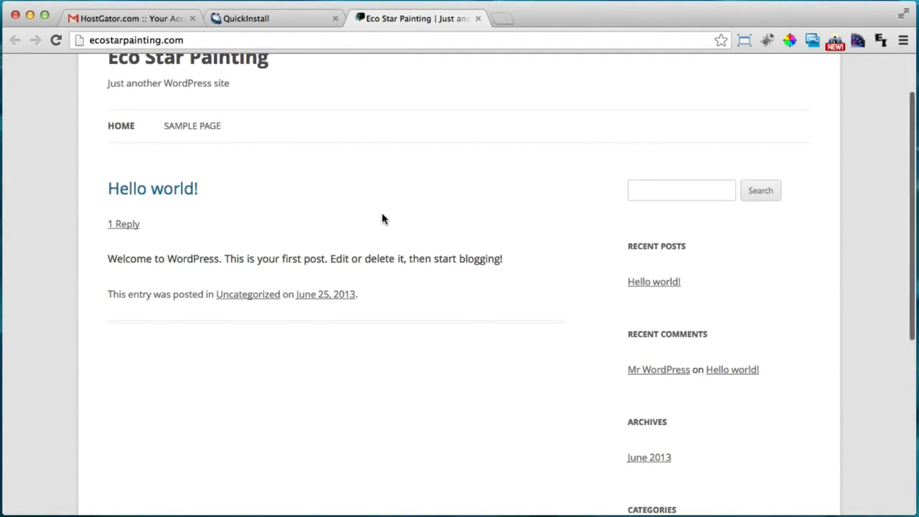
scroll(385, 220, up, 3)
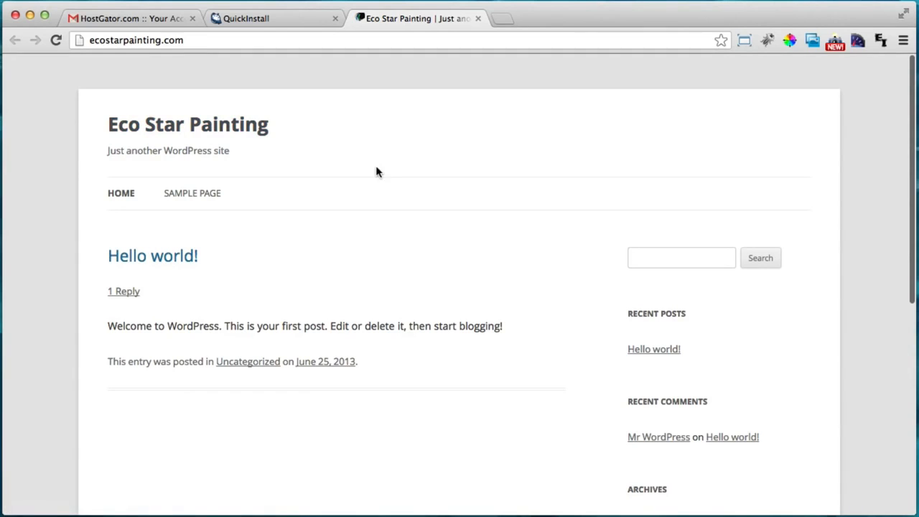
scroll(384, 177, down, 10)
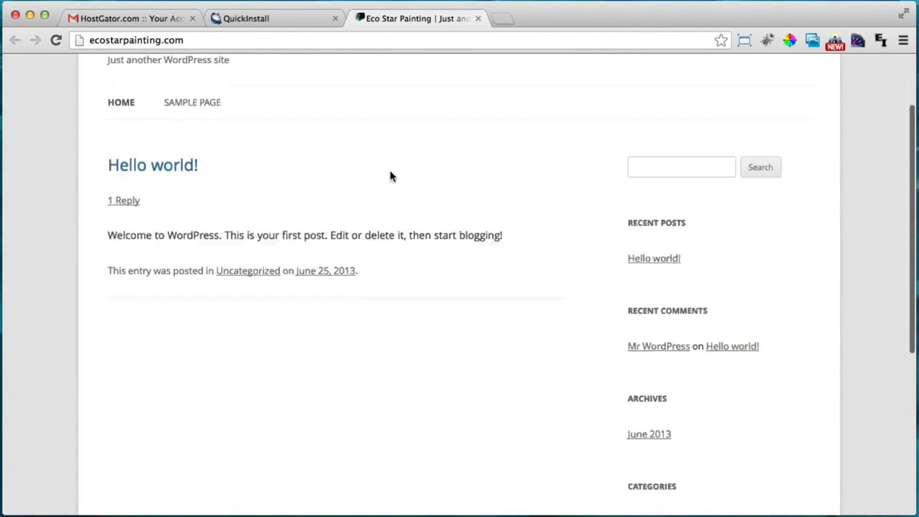
scroll(402, 190, up, 10)
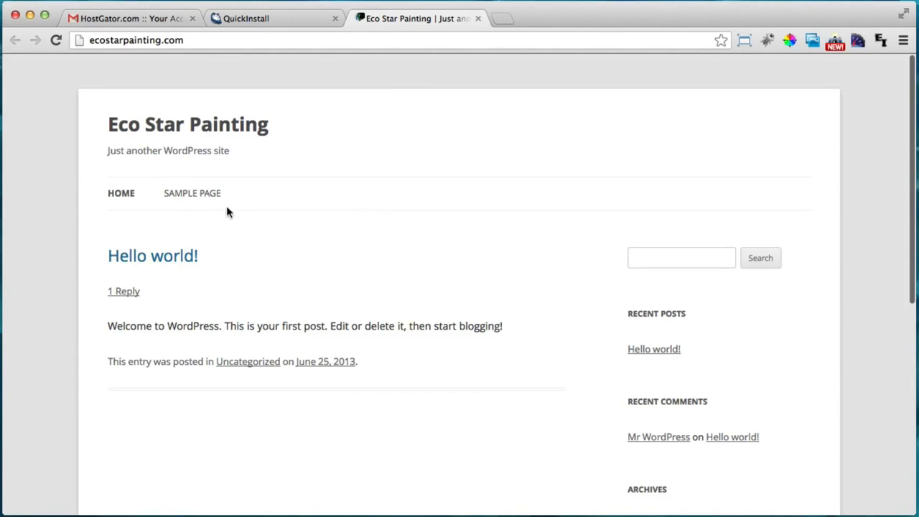
Look through the Sample Page, then return to the HOME page with Hello world!
click(199, 199)
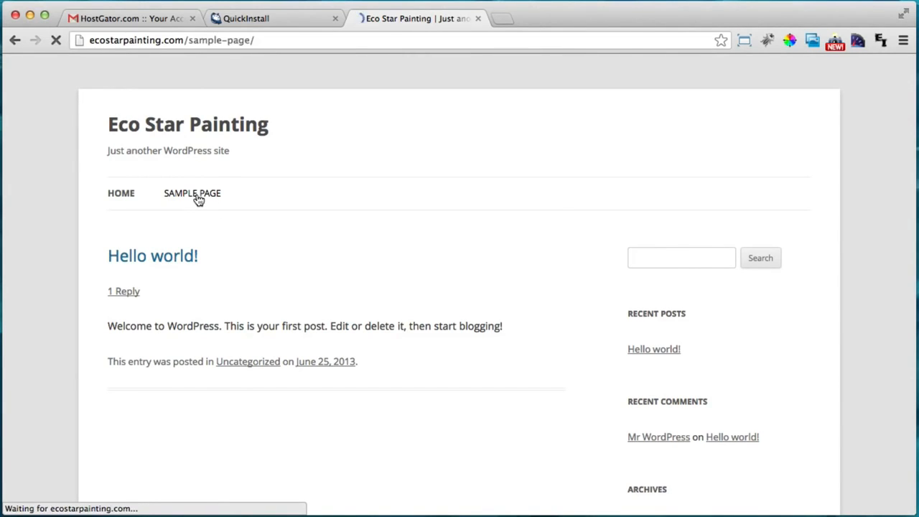
scroll(521, 228, down, 3)
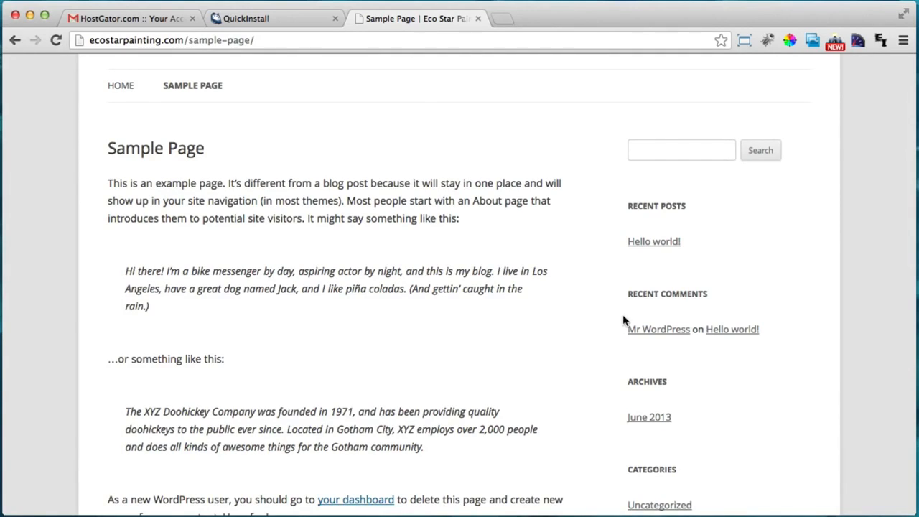
scroll(623, 323, down, 3)
scroll(248, 282, up, 3)
scroll(421, 324, down, 6)
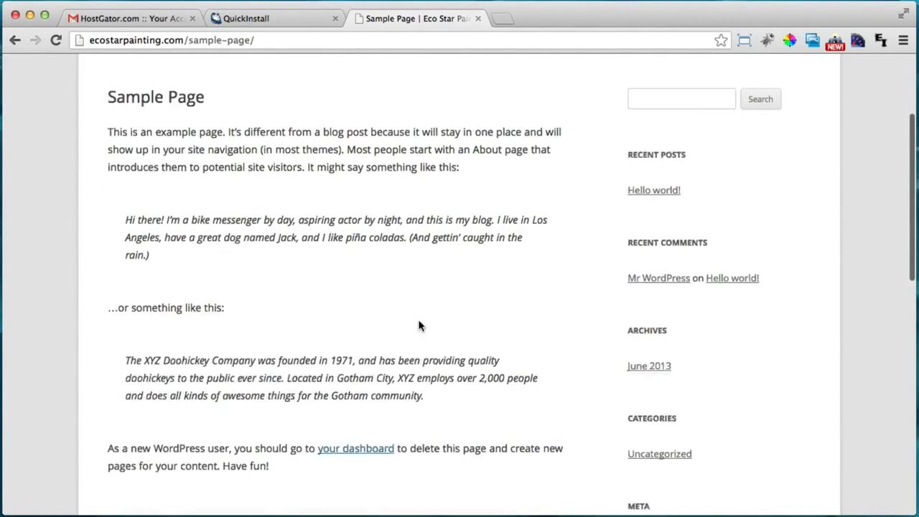
scroll(260, 230, up, 10)
click(122, 196)
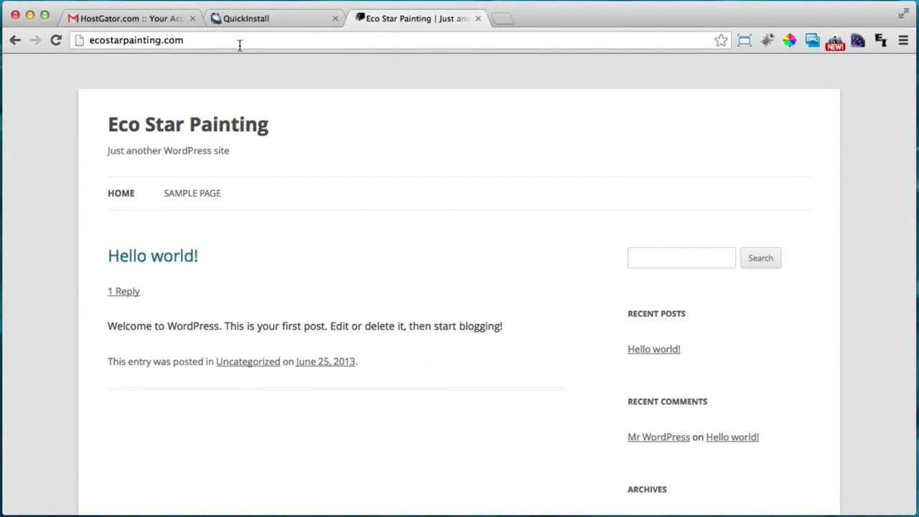
Copy the generated admin password from the QuickInstall install details
click(277, 22)
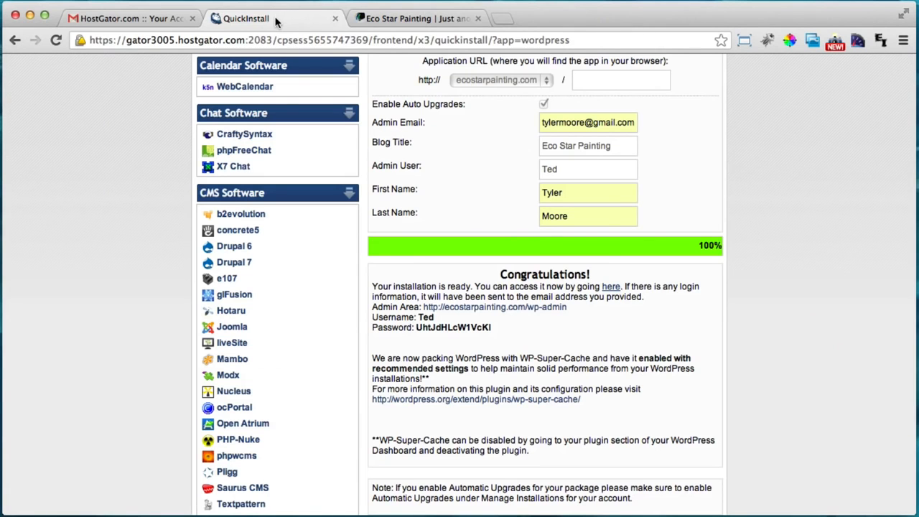
double_click(434, 328)
right_click(440, 327)
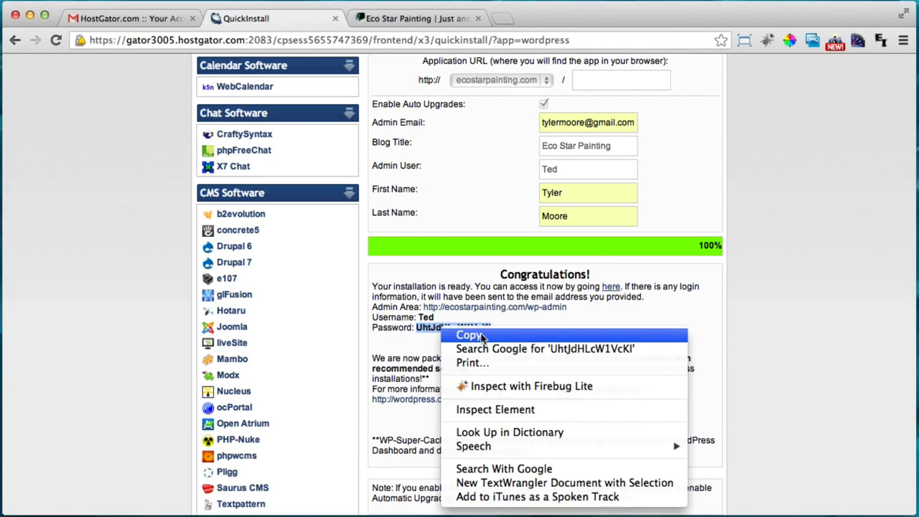
click(479, 335)
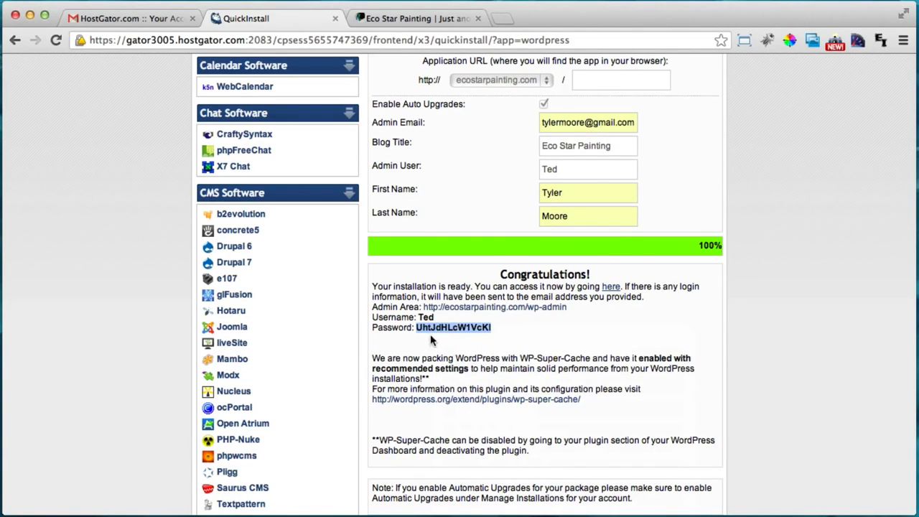
Go to ecostarpainting.com/wp-admin on the new site's tab
click(411, 19)
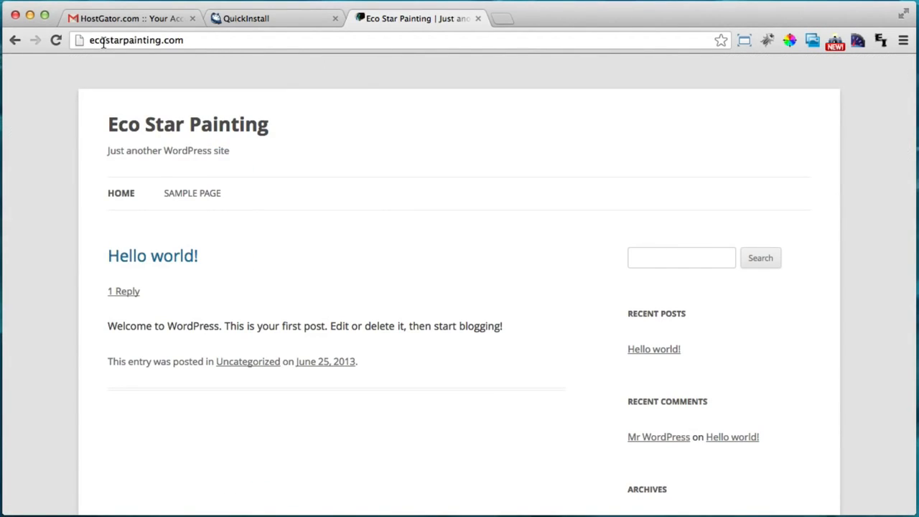
click(219, 40)
click(245, 41)
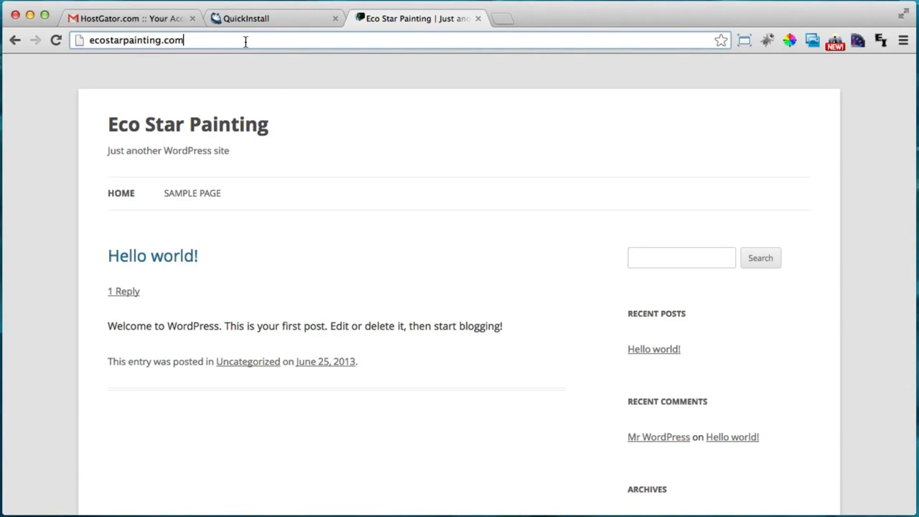
text(/w)
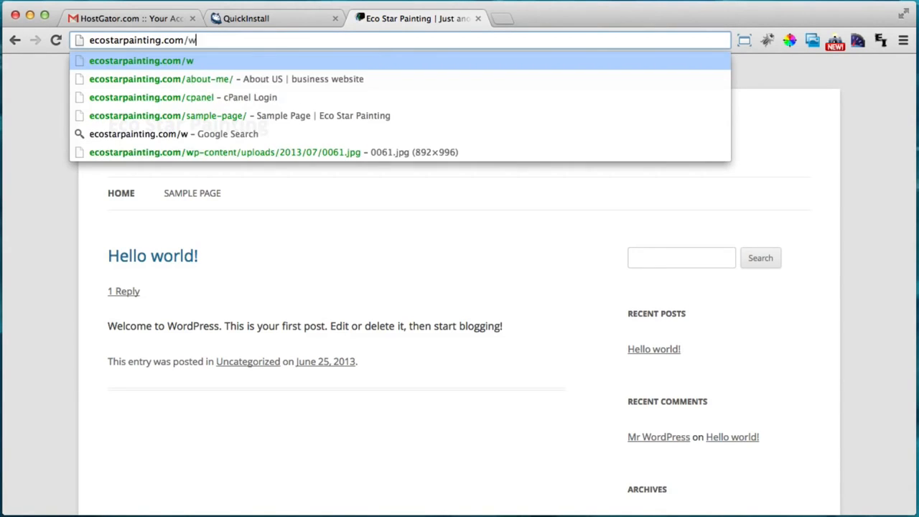
text(p-admin)
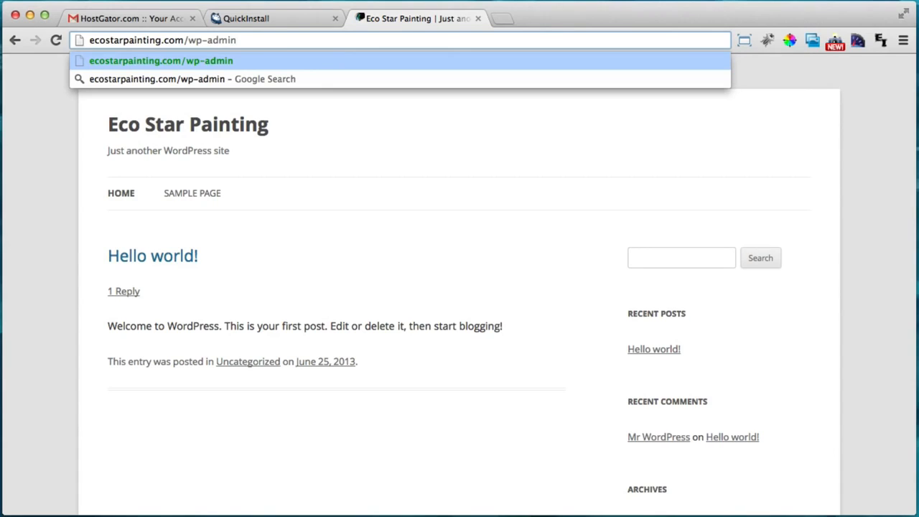
key(Return)
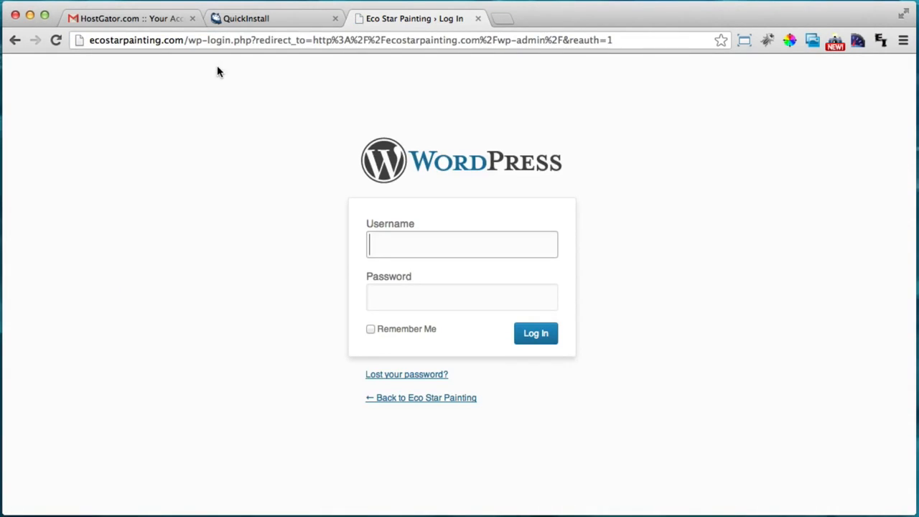
Enter the installation's admin username in the WordPress login Username field
click(283, 18)
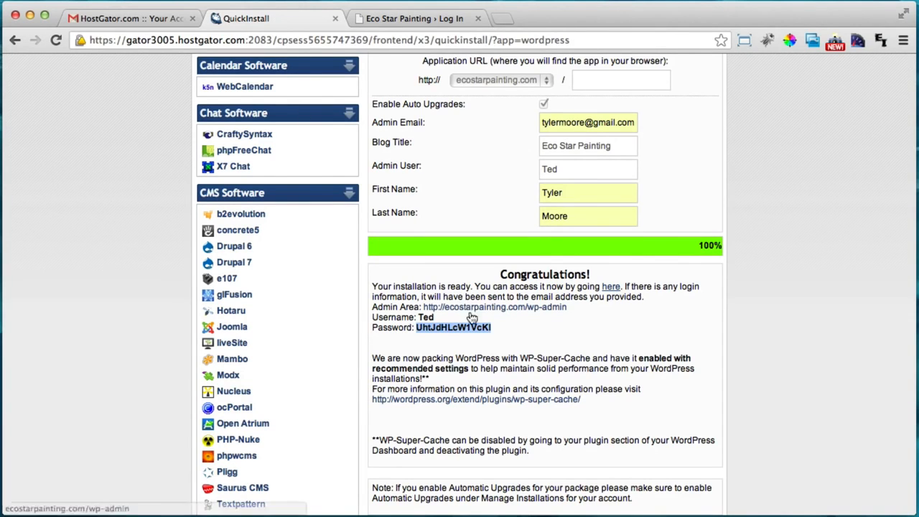
click(423, 21)
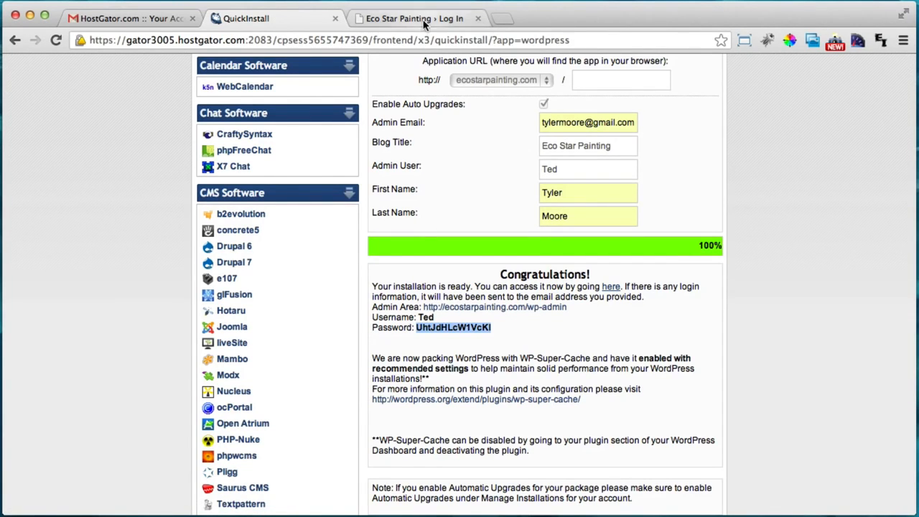
text(Ted)
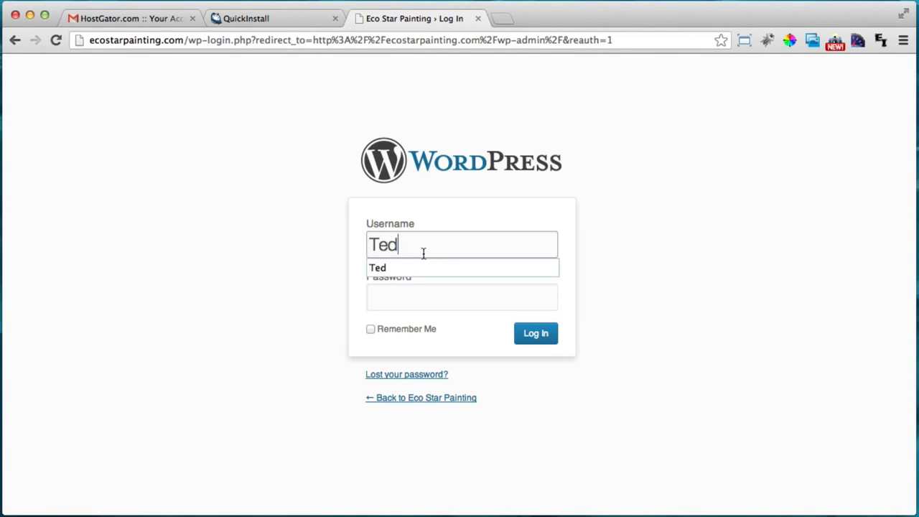
click(430, 297)
Paste the QuickInstall generated password into the Password field and log in to the Dashboard
click(293, 19)
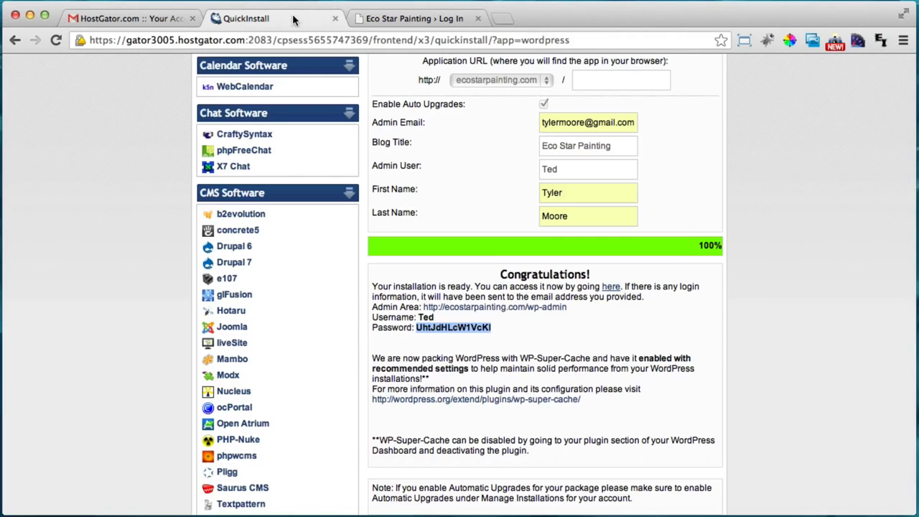
right_click(459, 328)
click(490, 338)
click(429, 22)
right_click(452, 302)
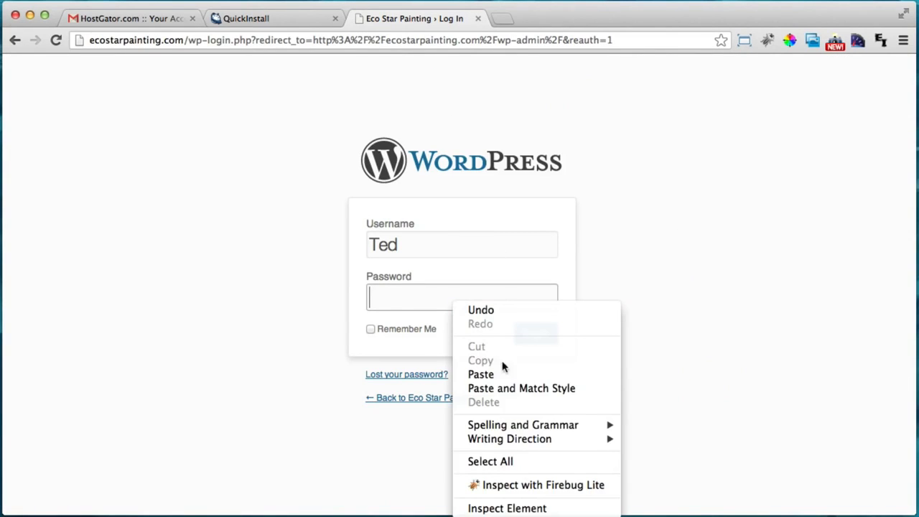
click(505, 373)
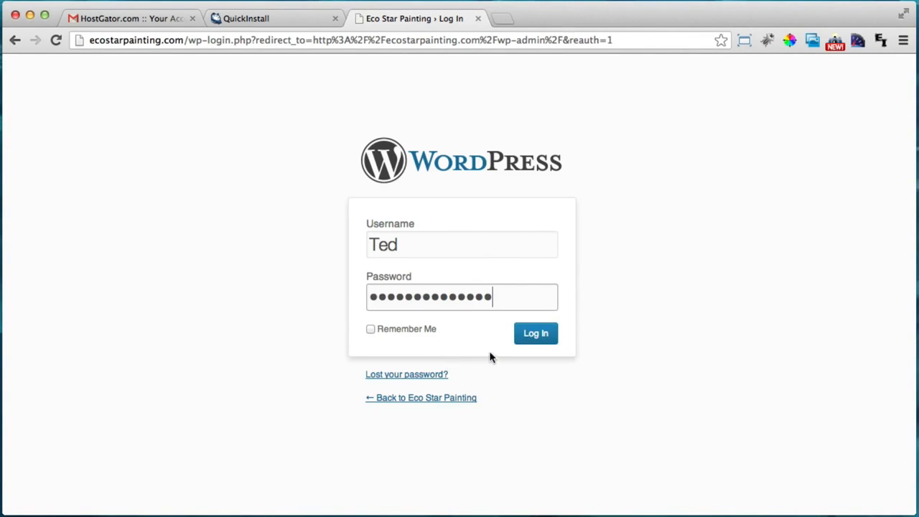
click(536, 335)
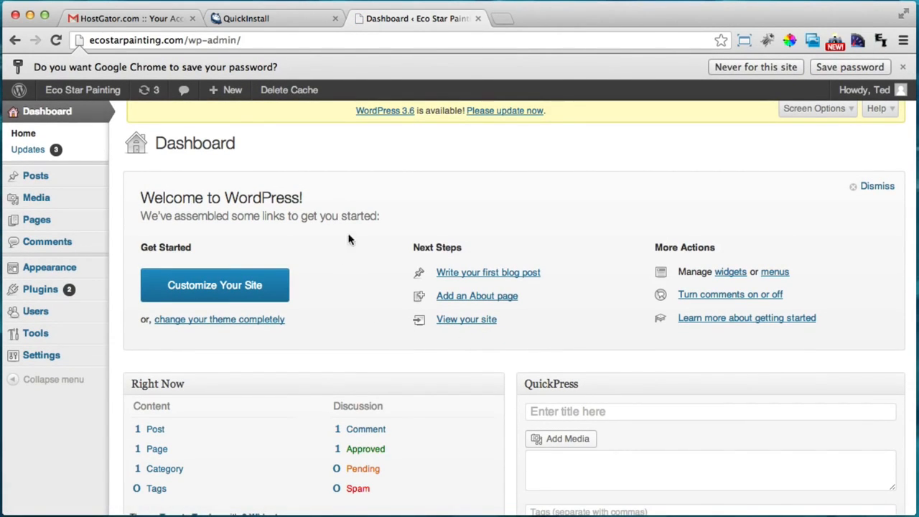
Decline saving the password and close the QuickInstall and HostGator tabs, keeping the Dashboard
click(902, 67)
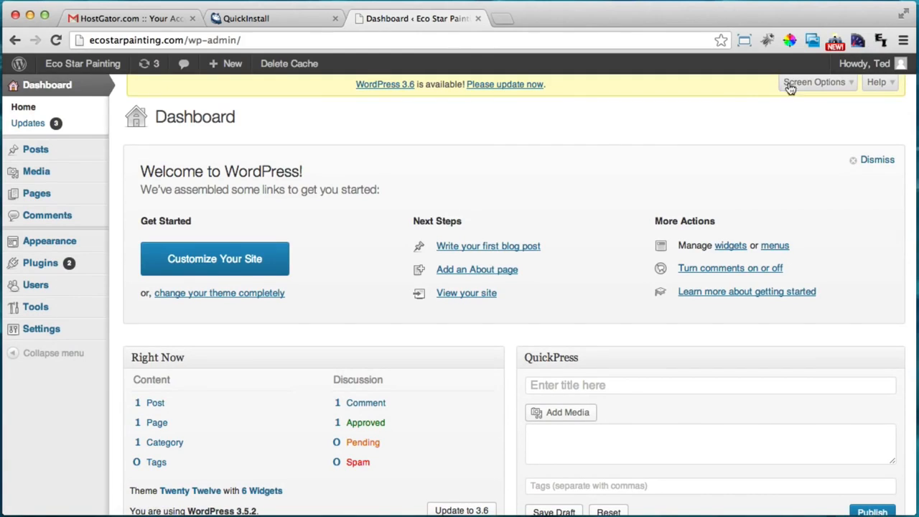
click(287, 18)
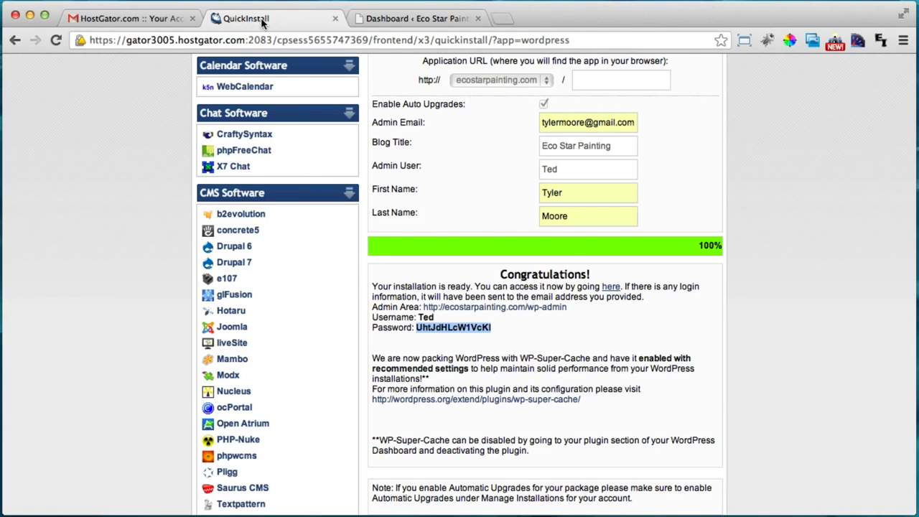
click(511, 329)
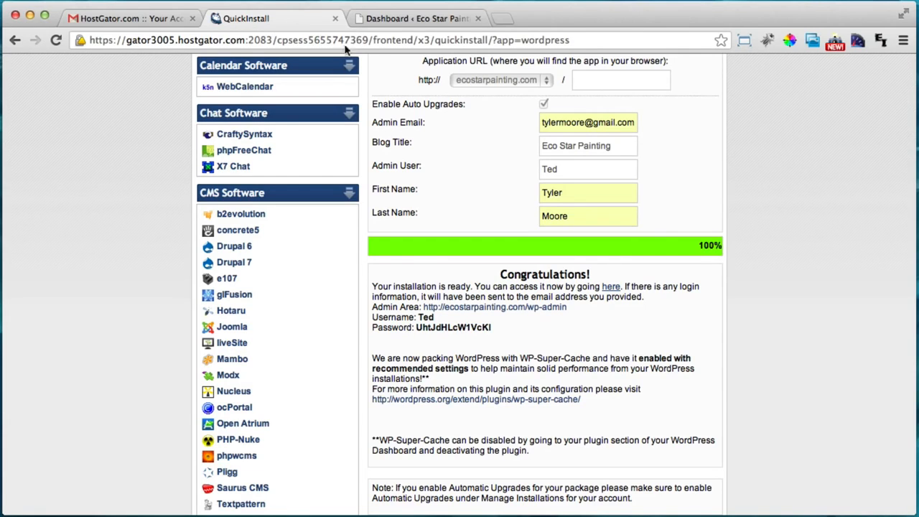
click(337, 19)
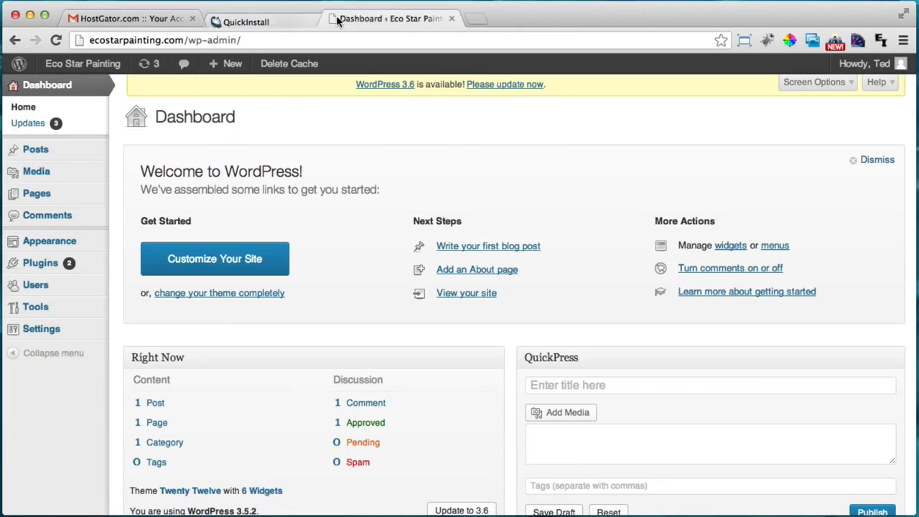
click(192, 19)
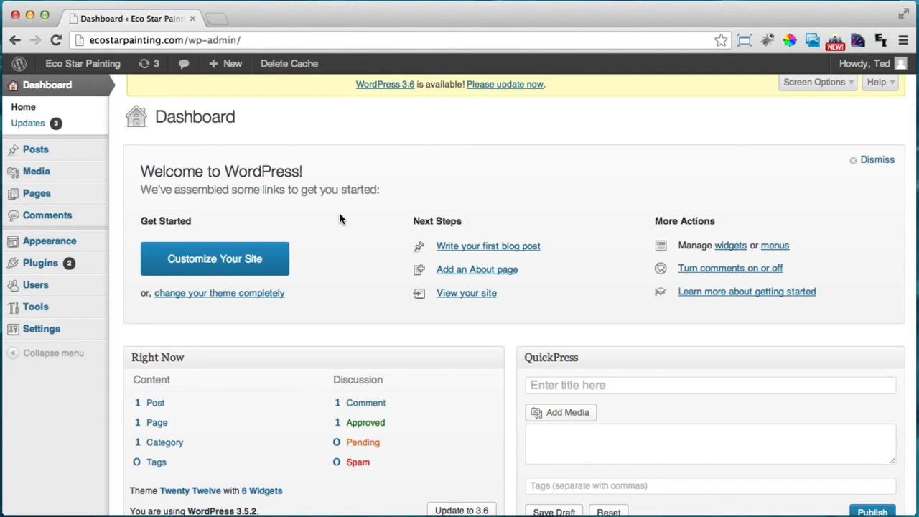
mouse_move(49, 290)
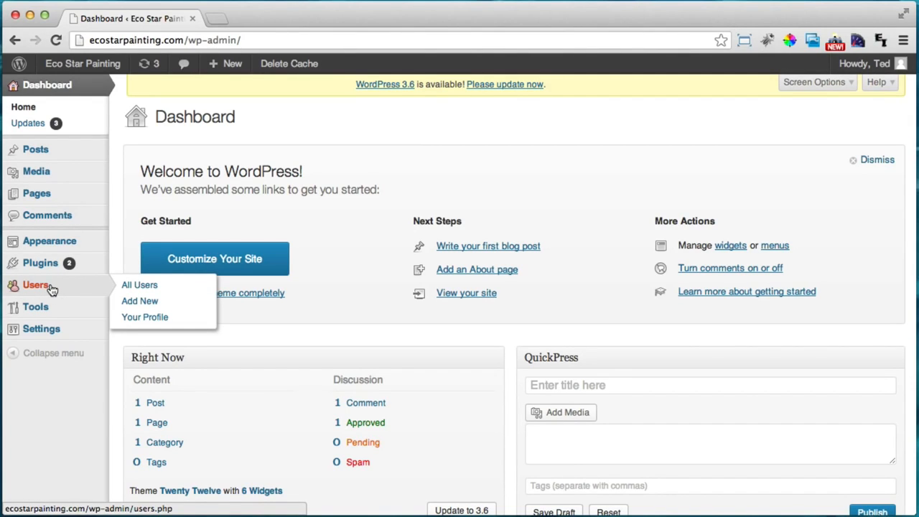
Open the admin user's profile from the Users list and scroll to New Password
click(51, 289)
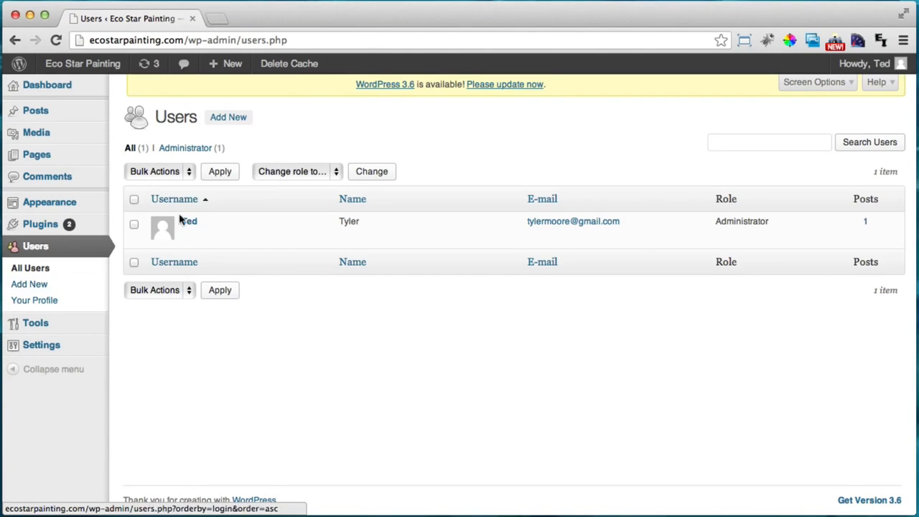
mouse_move(190, 225)
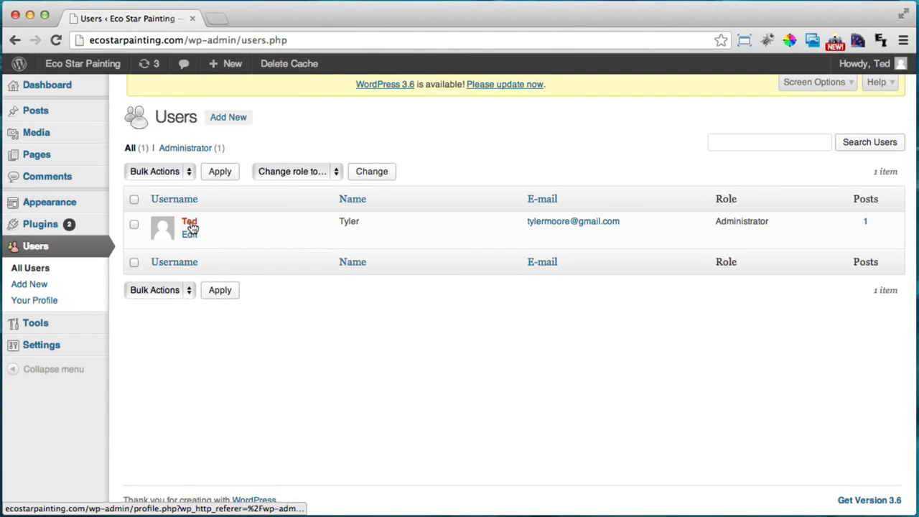
click(191, 225)
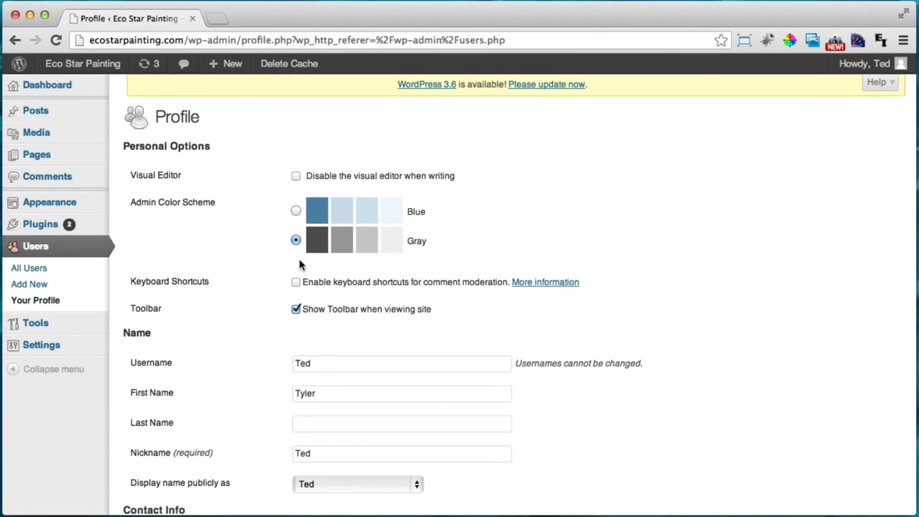
scroll(300, 258, down, 10)
scroll(301, 260, down, 3)
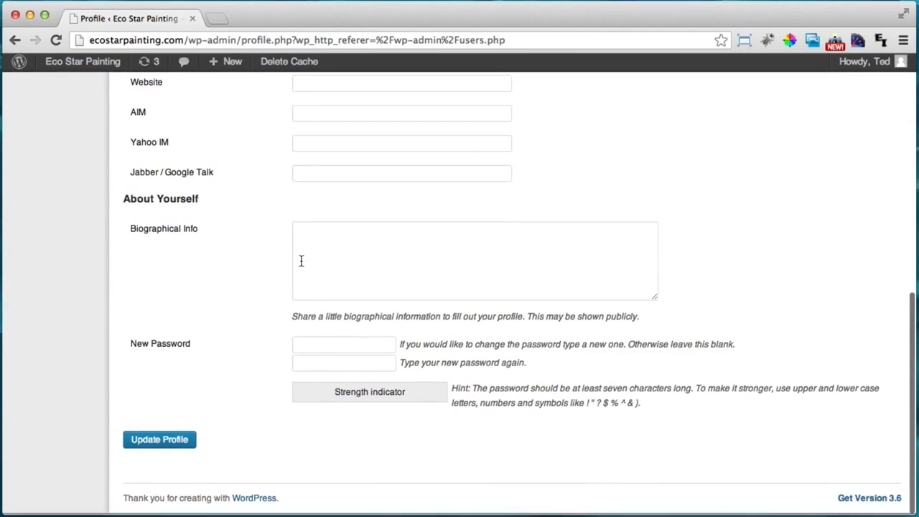
Enter a strong new password twice and update the profile
click(328, 344)
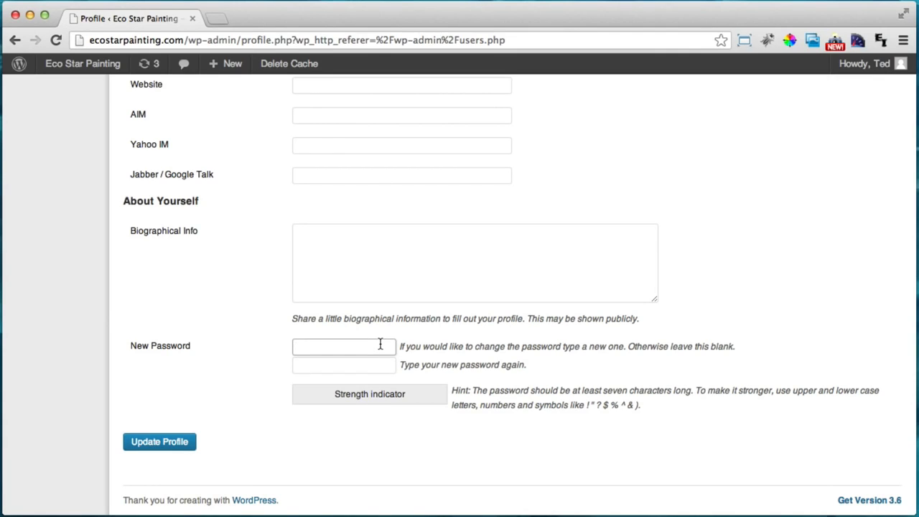
text(***********)
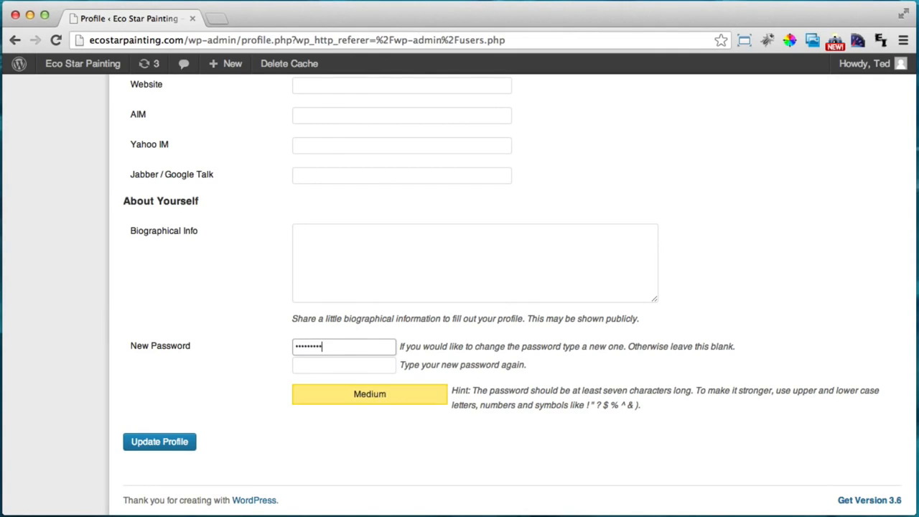
key(Tab)
text(********)
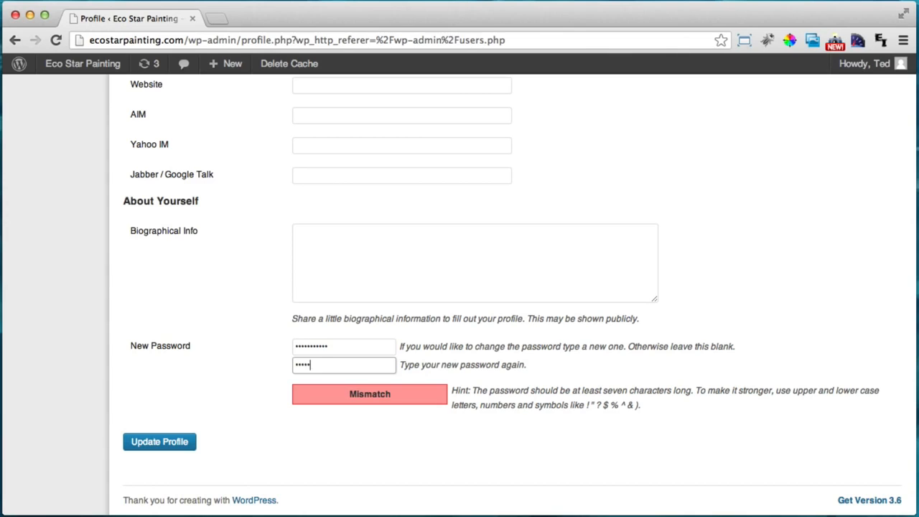
text(***)
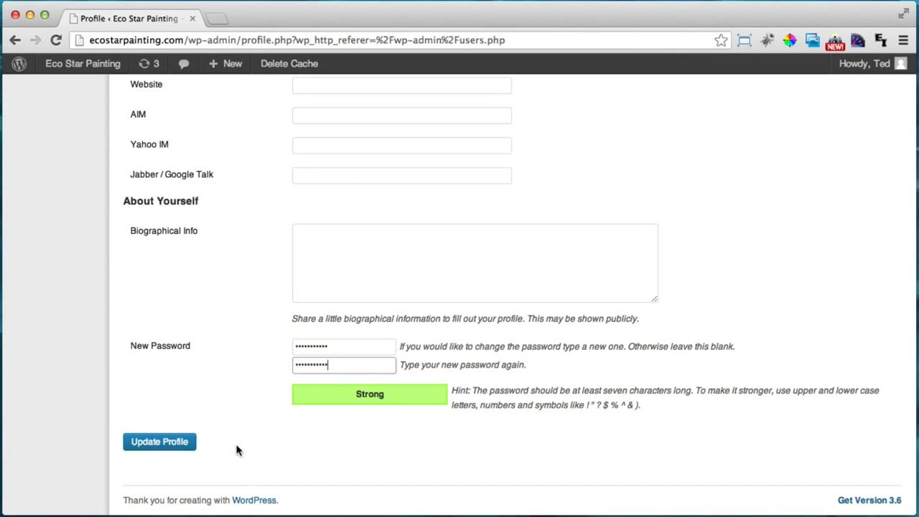
click(150, 445)
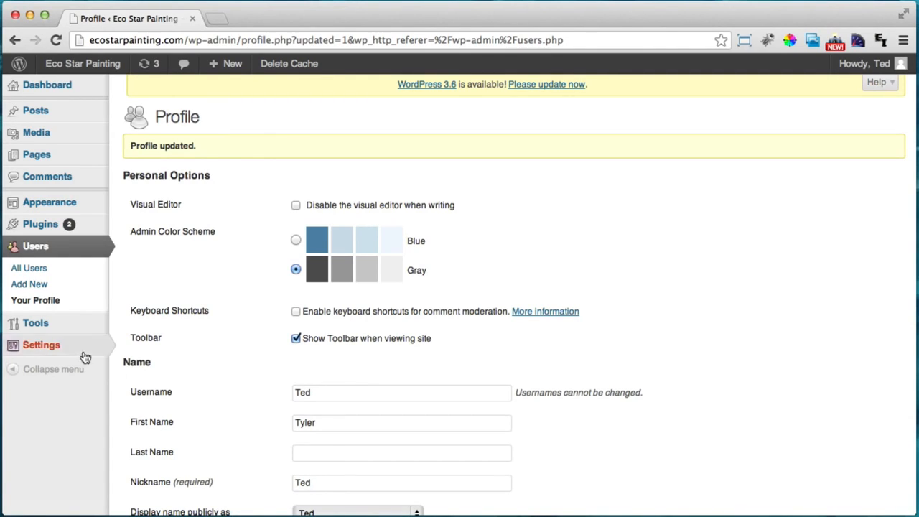
On the WP Super Cache Easy tab, select Caching Off and update the status
mouse_move(63, 354)
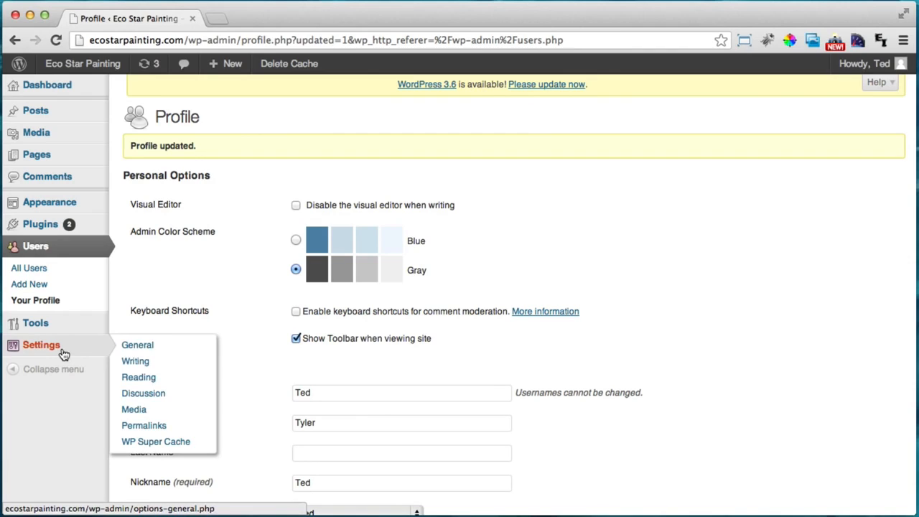
click(165, 448)
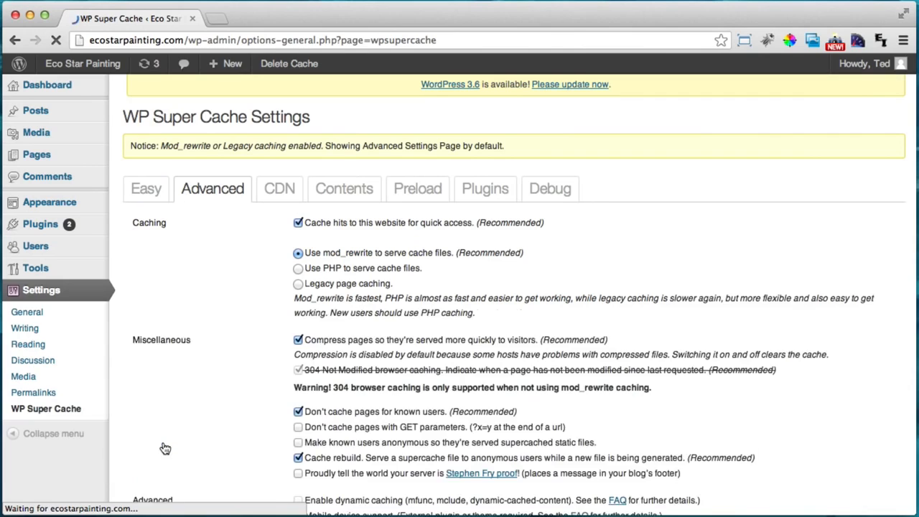
click(145, 190)
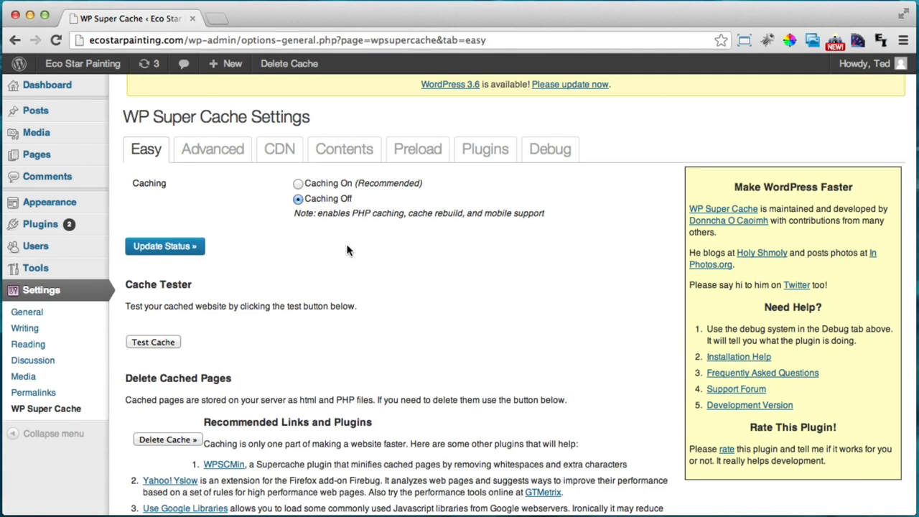
scroll(347, 249, down, 2)
scroll(347, 249, up, 2)
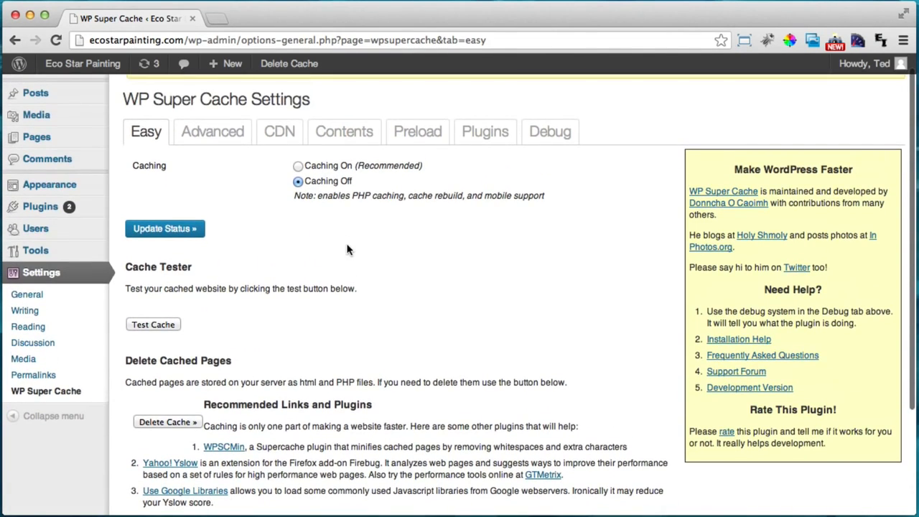
scroll(347, 249, down, 1)
scroll(348, 246, up, 2)
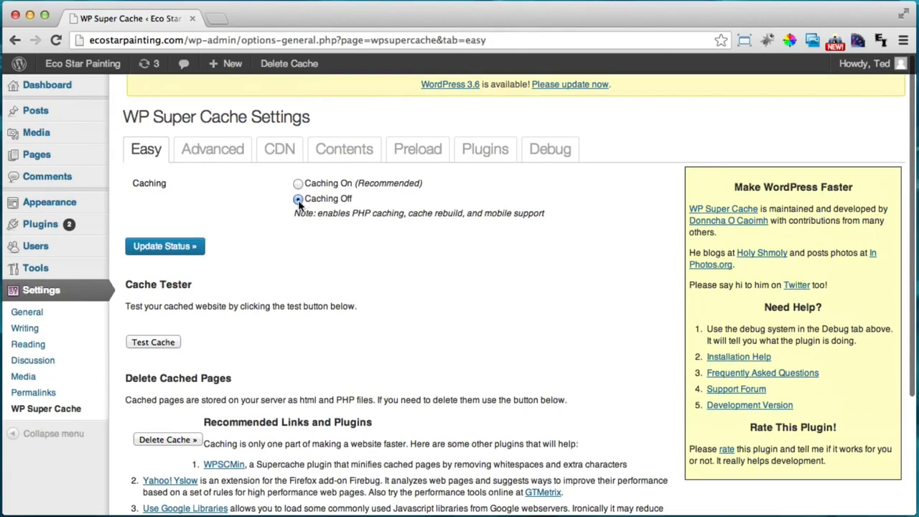
scroll(331, 216, down, 5)
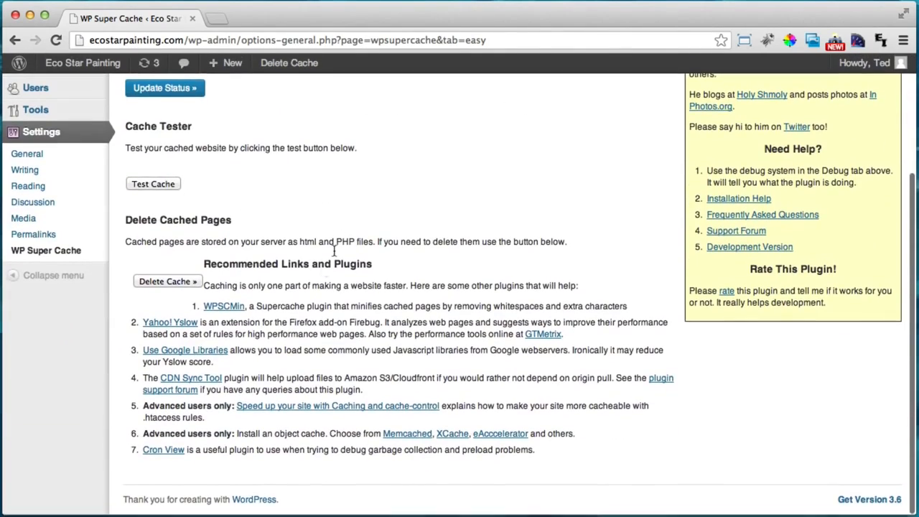
scroll(273, 295, up, 5)
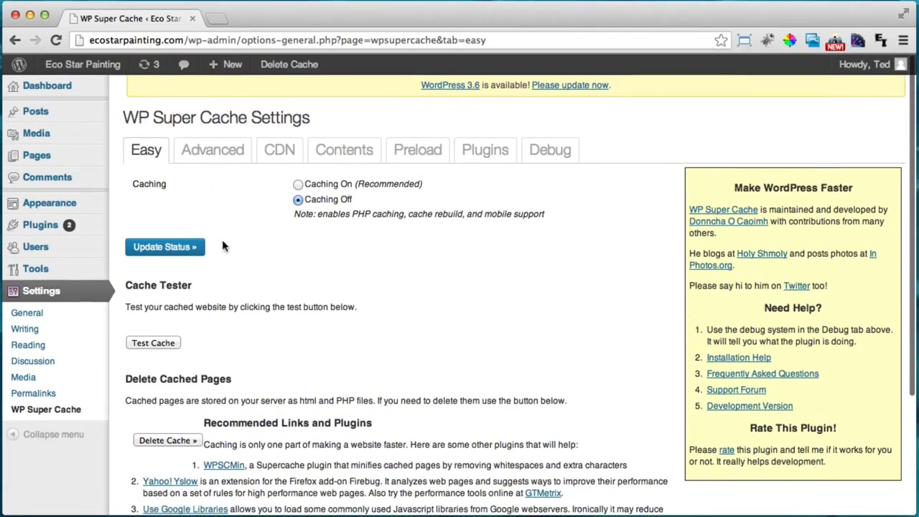
click(176, 251)
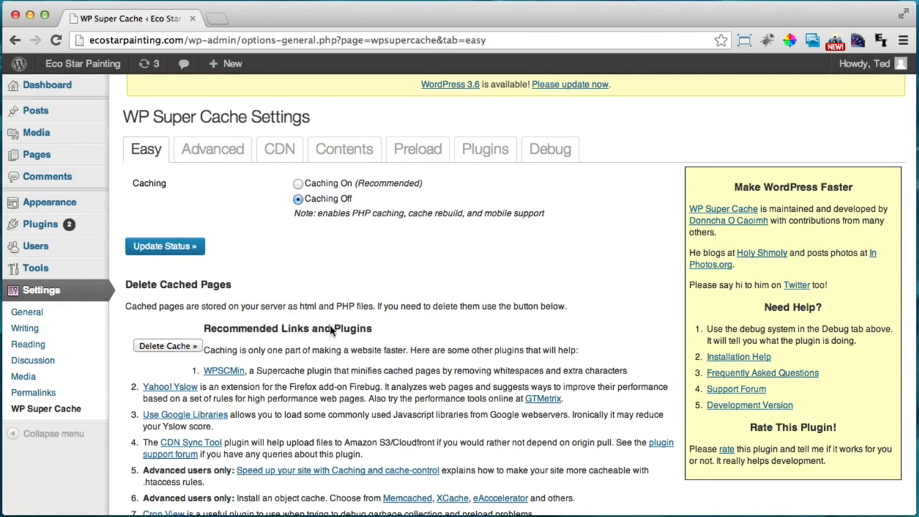
Deactivate the WP Super Cache plugin on the Installed Plugins list
mouse_move(50, 226)
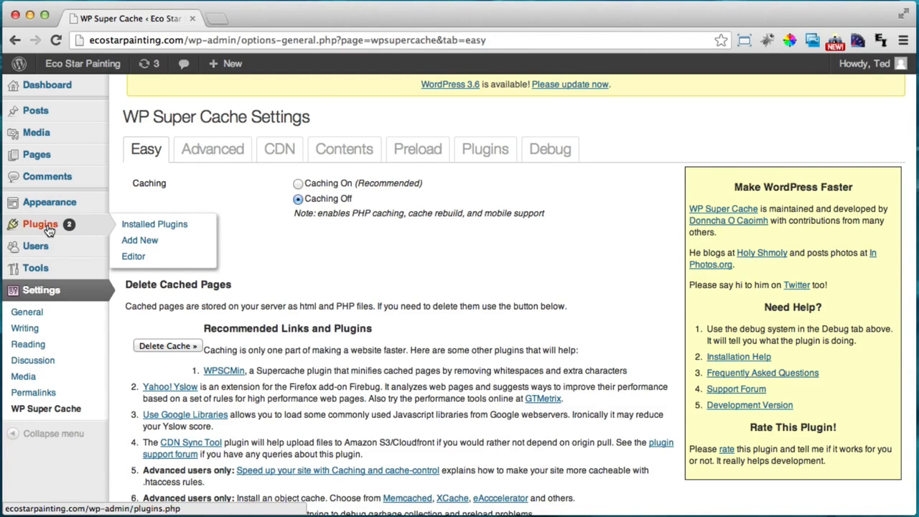
click(40, 224)
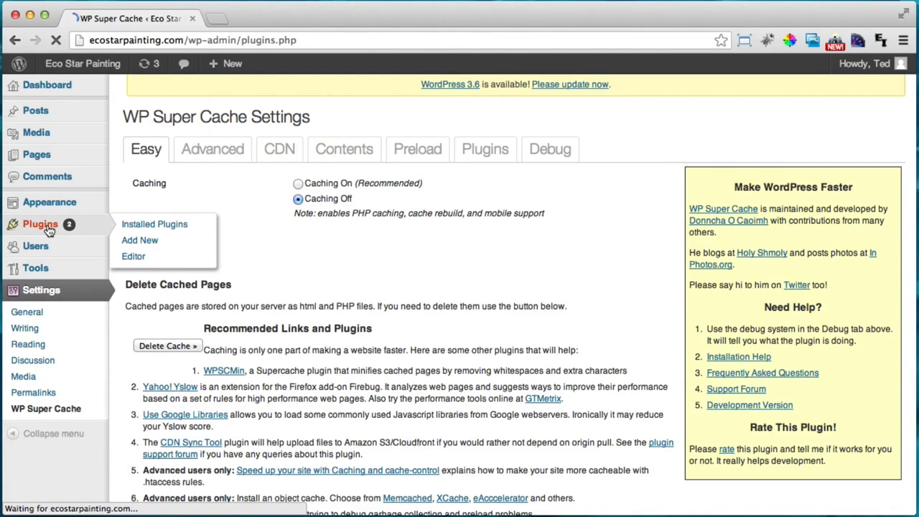
scroll(243, 273, down, 3)
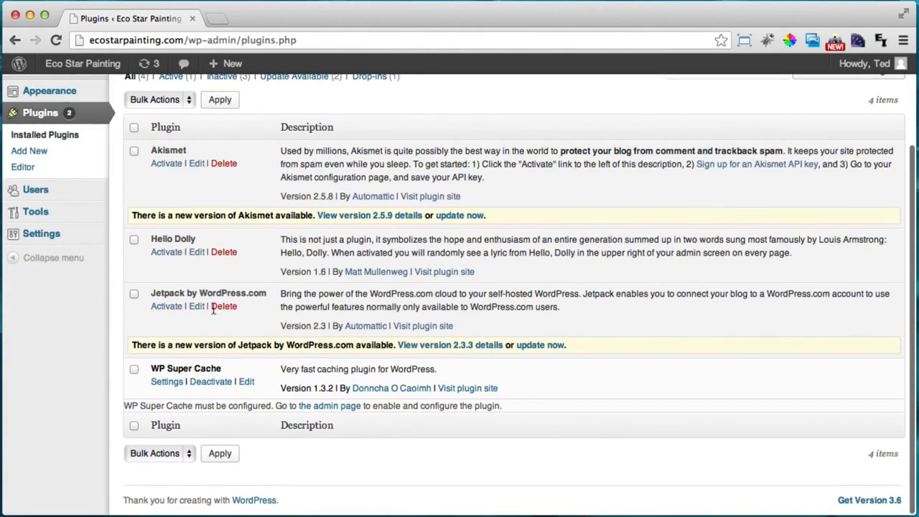
click(212, 382)
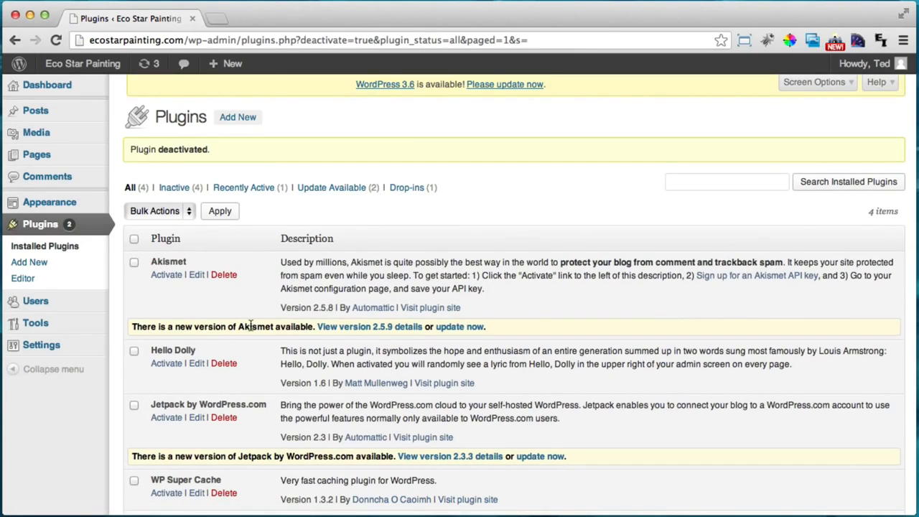
Delete WP Super Cache with its files and data, leaving Akismet, Hello Dolly and Jetpack
scroll(262, 317, down, 2)
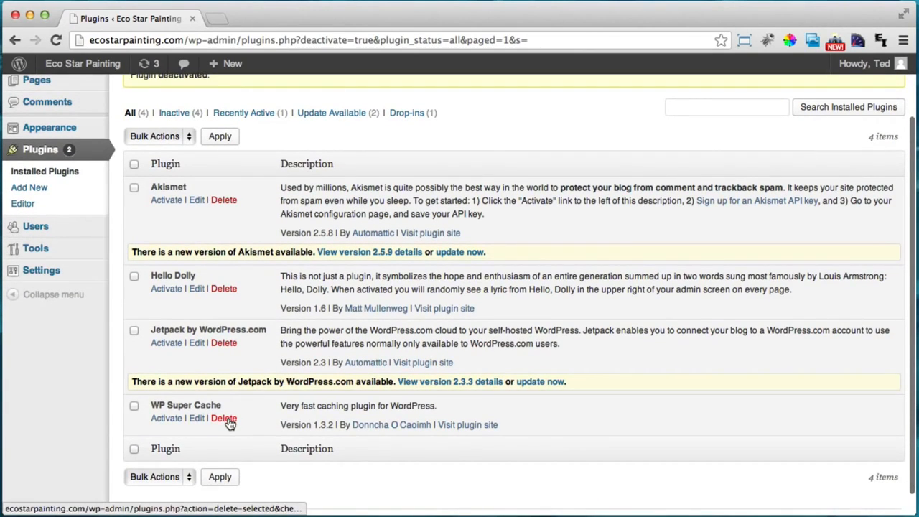
click(224, 418)
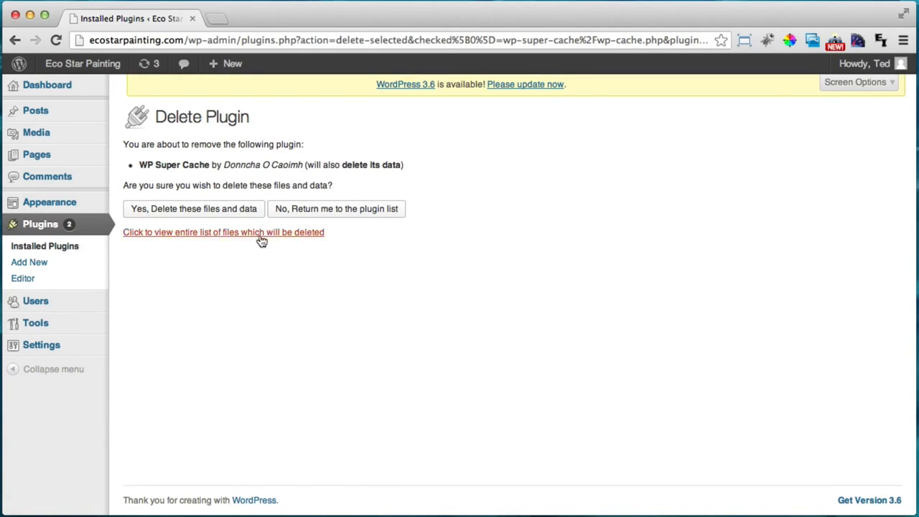
click(205, 218)
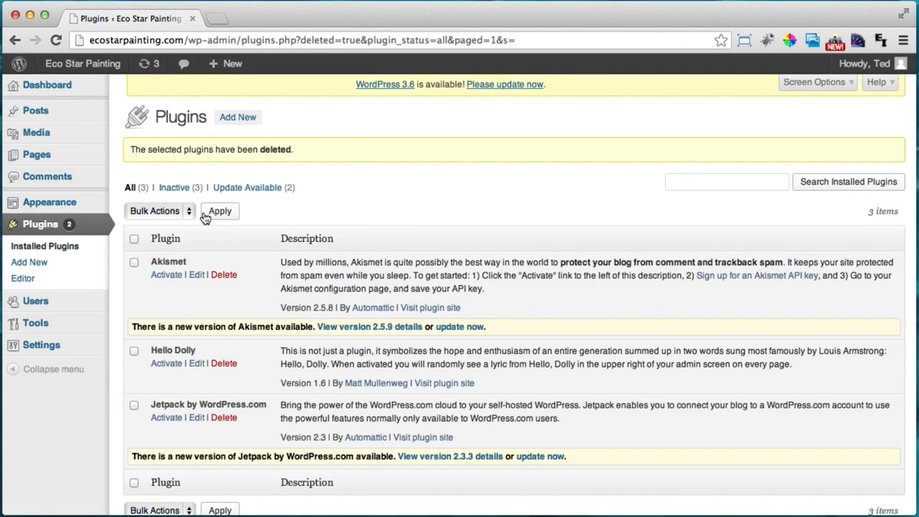
scroll(206, 217, down, 2)
scroll(205, 218, up, 2)
Go to Permalinks under the Settings menu
mouse_move(63, 349)
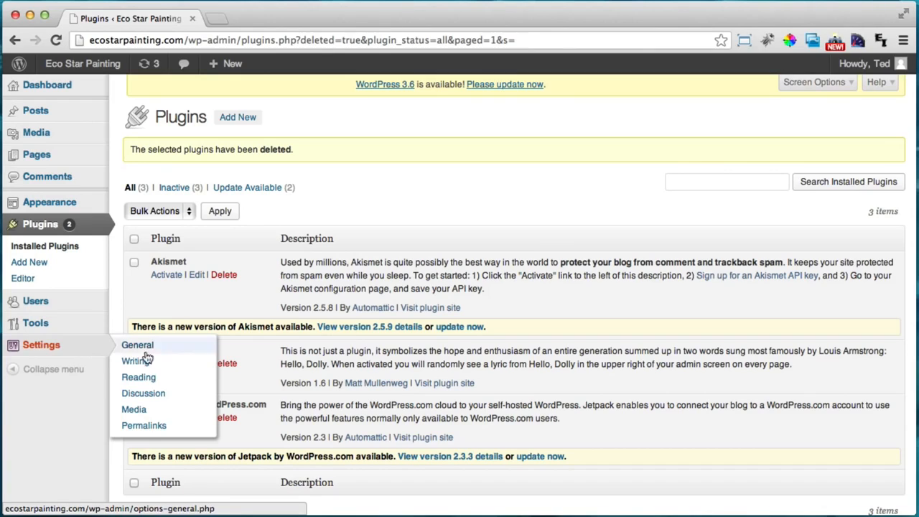
click(172, 433)
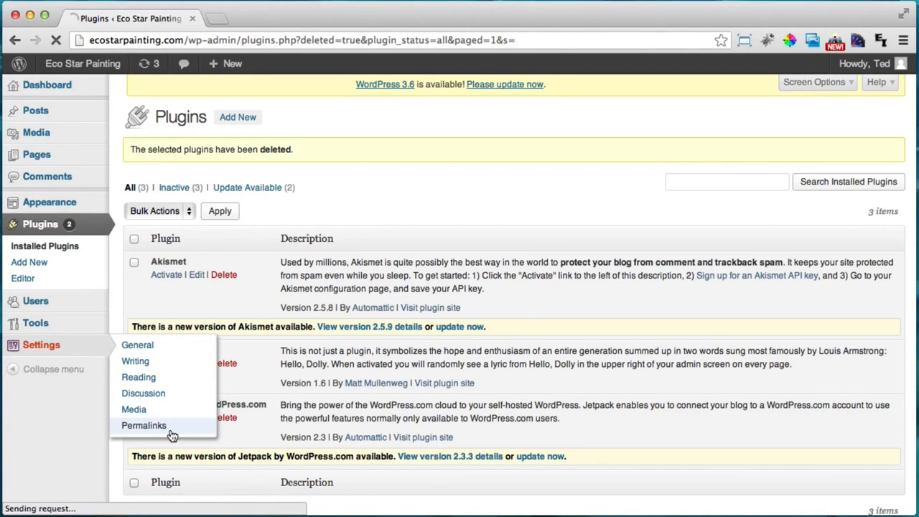
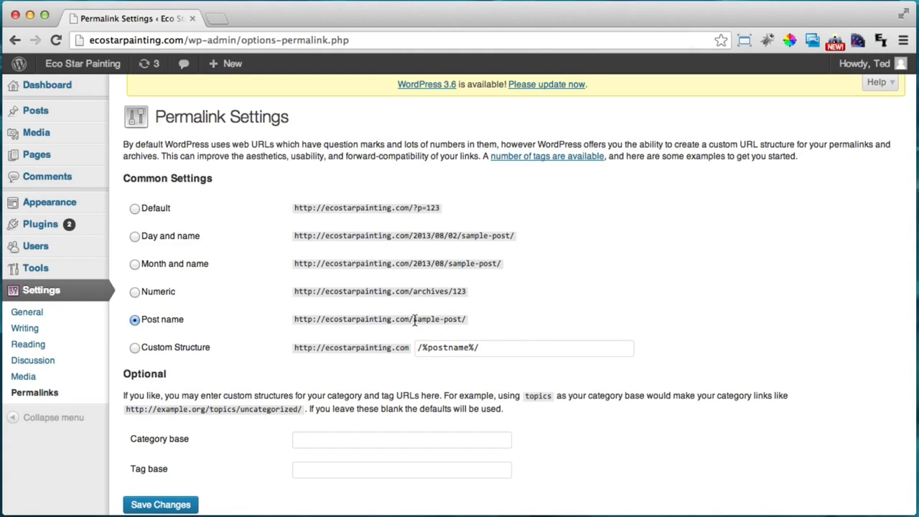
Compare the Post name sample-post/ and Default ?p=123 example permalink addresses
drag(413, 318, 464, 319)
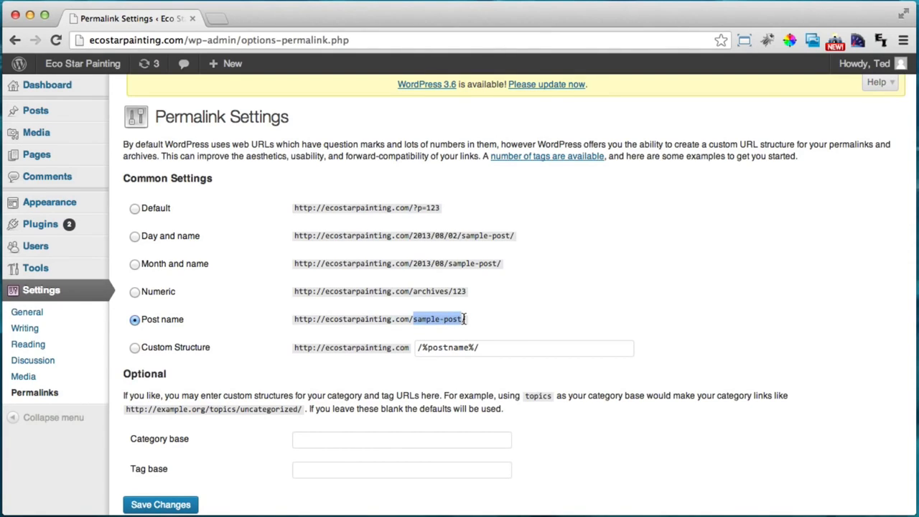
click(464, 318)
drag(413, 207, 445, 207)
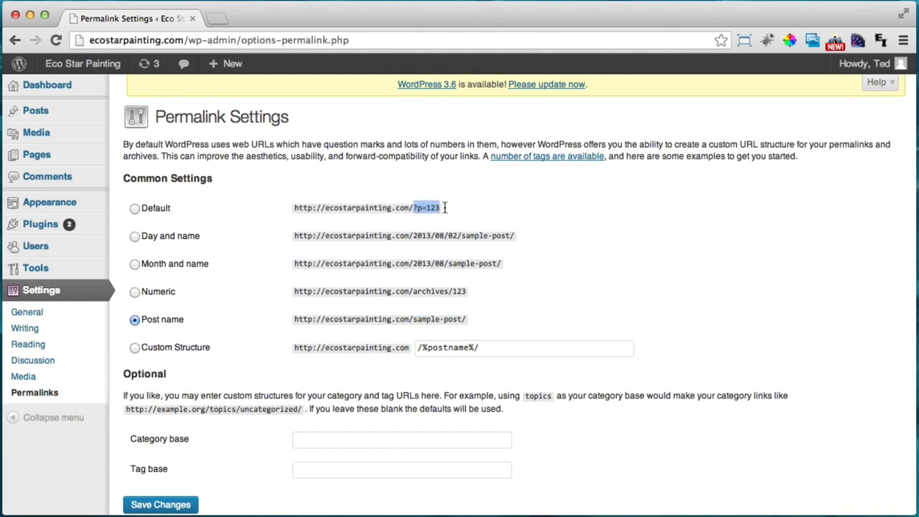
click(435, 207)
Select the Post name permalink structure and save the changes
click(135, 321)
scroll(165, 387, down, 2)
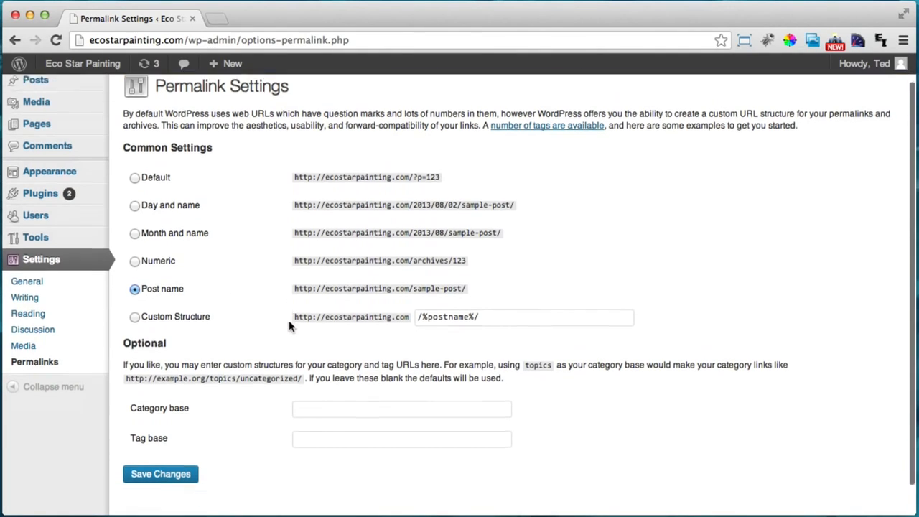
click(180, 447)
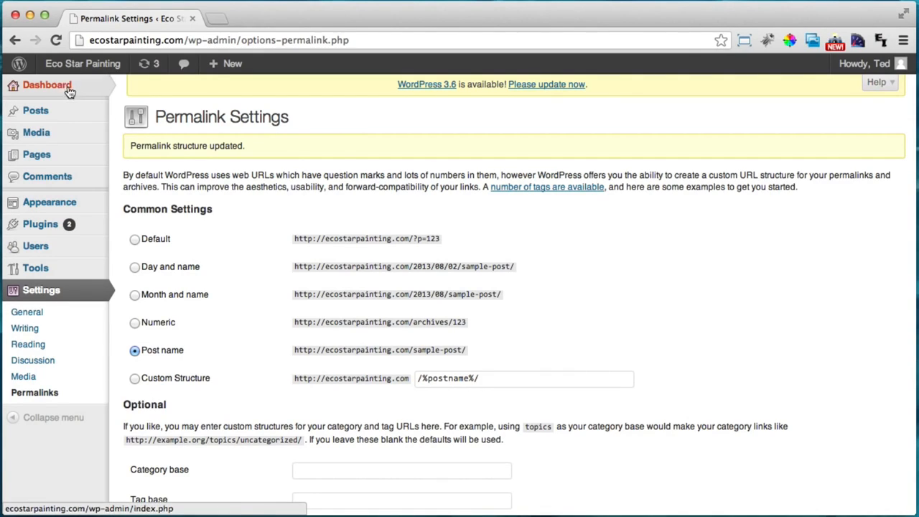
mouse_move(66, 86)
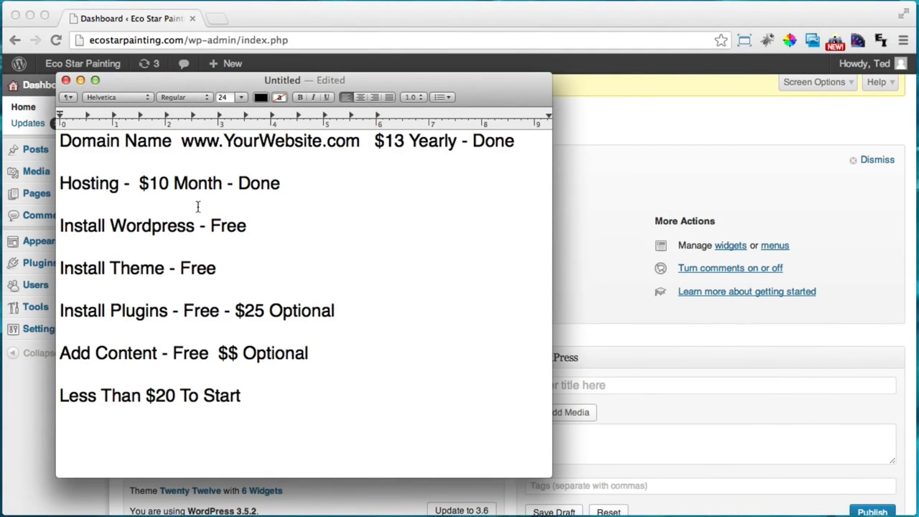
Change 'Free' to 'Done' on the checklist's Install Wordpress line, then go back to Chrome
double_click(231, 227)
text(Done)
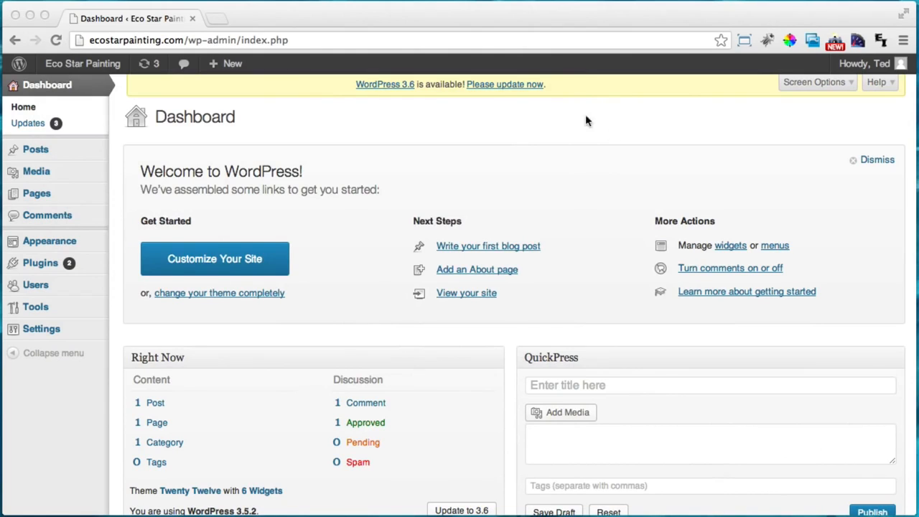
click(484, 141)
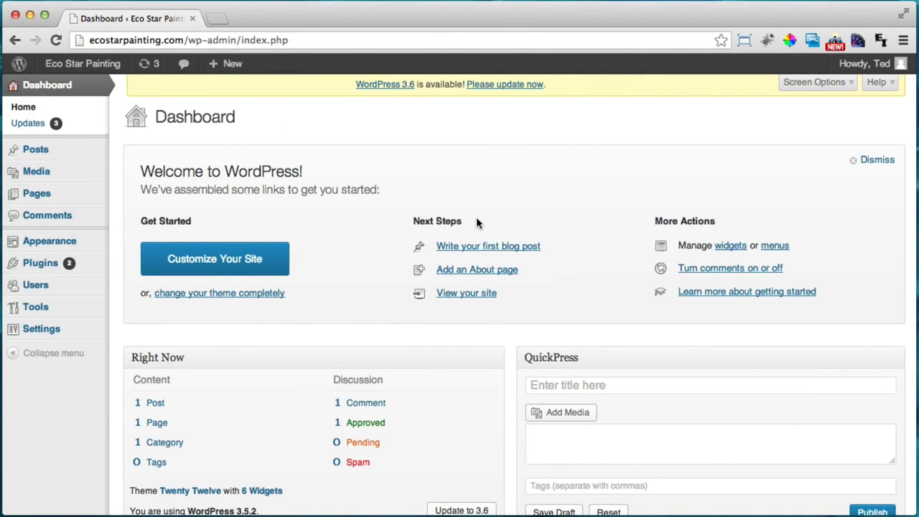
Open wpexplorer.com in a new tab and filter its themes to the Free category
key(super+t)
text(wp)
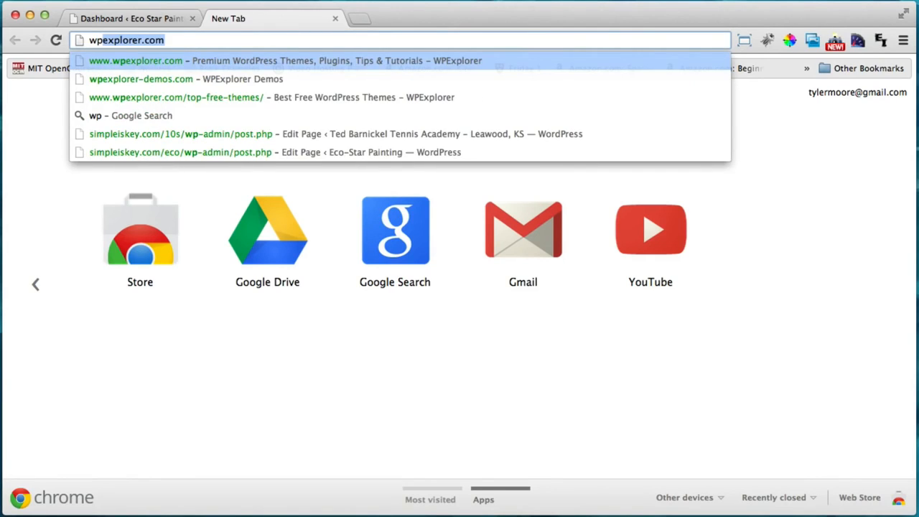
key(Return)
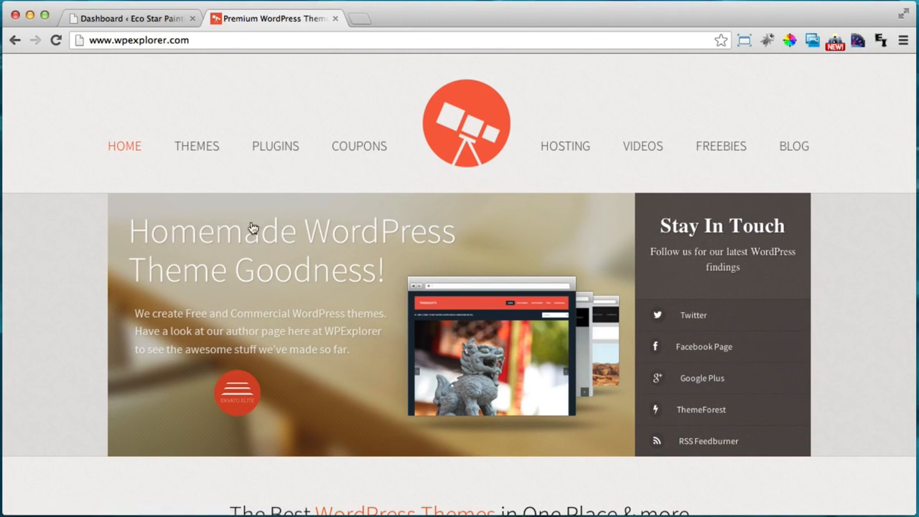
click(202, 146)
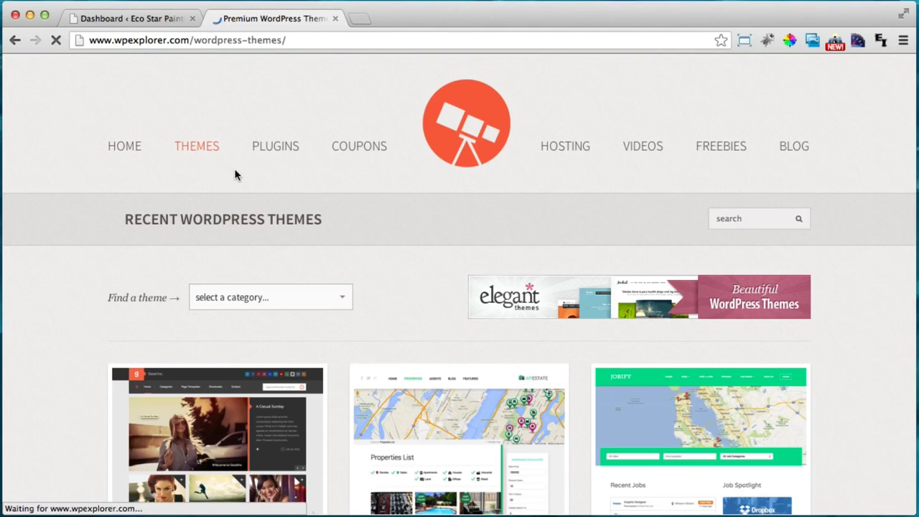
click(229, 300)
scroll(240, 302, down, 1)
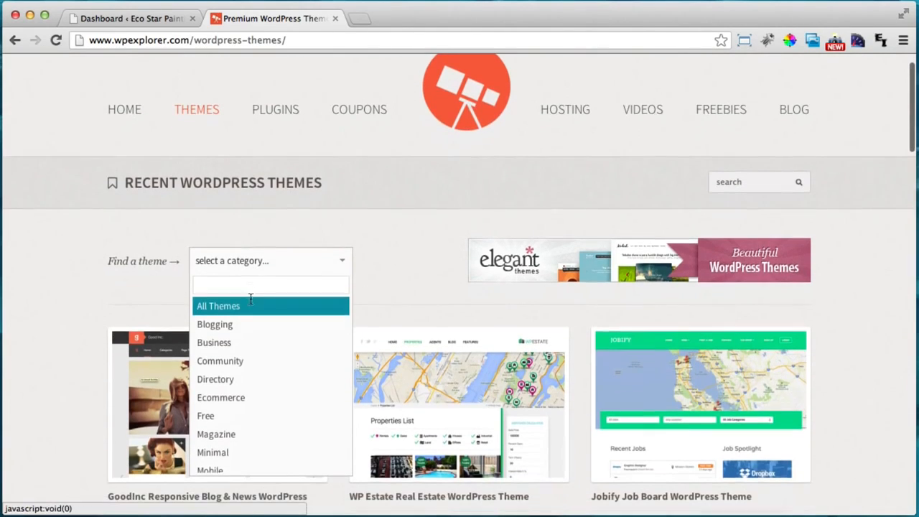
scroll(252, 390, down, 1)
click(222, 404)
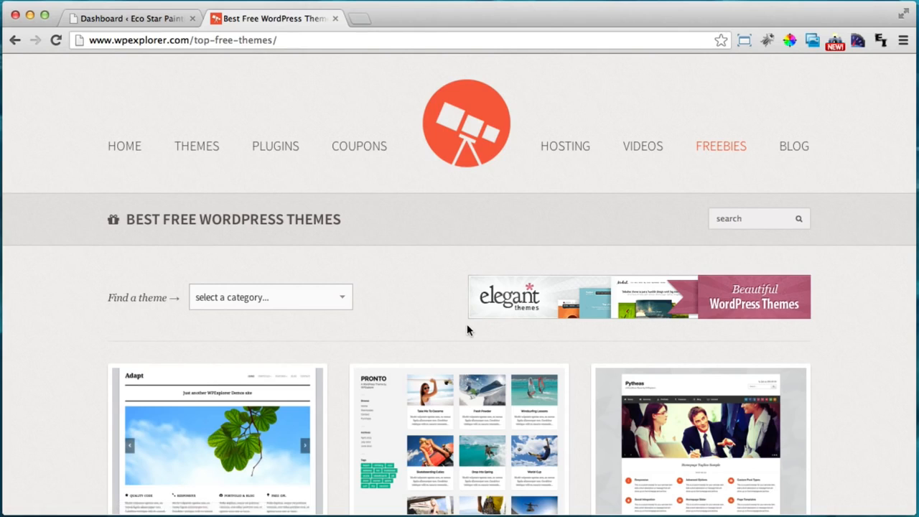
Open the Tetris Free Masonry Tumblog theme page and go to its login-to-download page
scroll(436, 244, down, 6)
scroll(438, 245, down, 4)
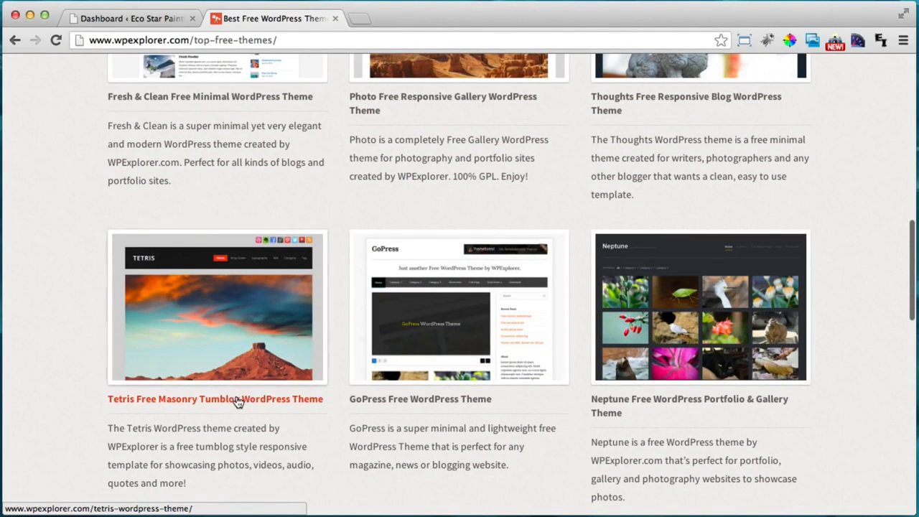
click(241, 399)
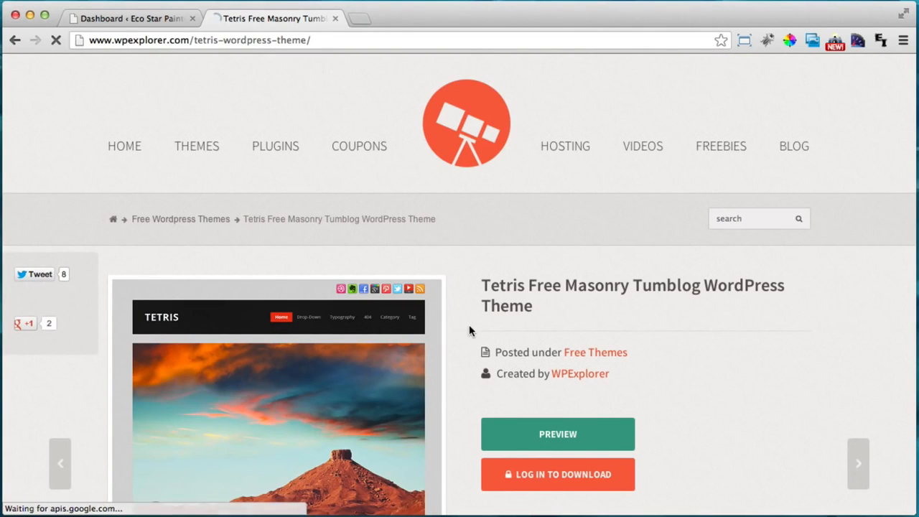
scroll(466, 315, down, 2)
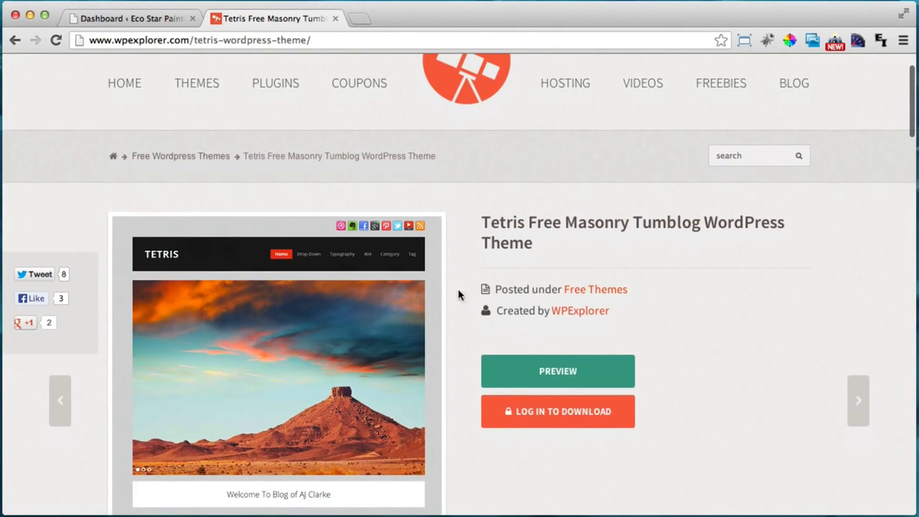
click(558, 421)
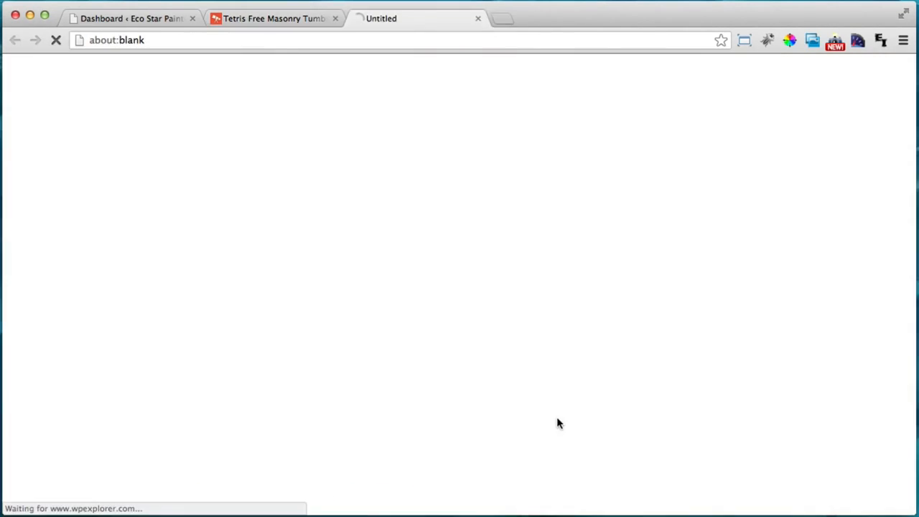
Log in through the Already A Member form with the account username and password
scroll(545, 385, down, 3)
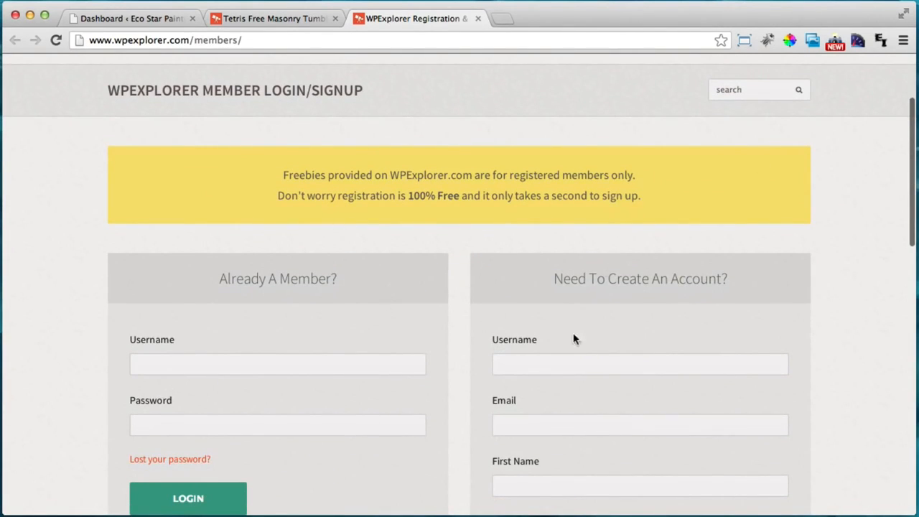
scroll(573, 339, down, 1)
scroll(577, 313, down, 2)
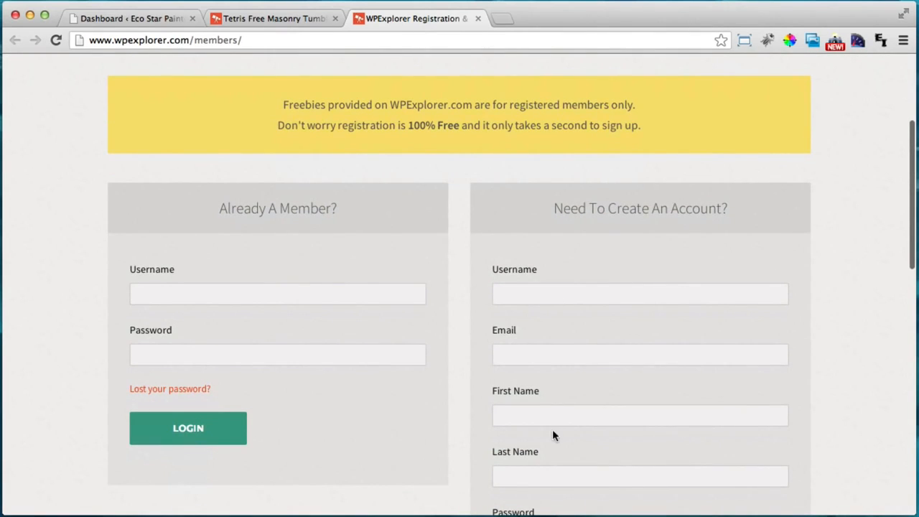
scroll(552, 433, down, 2)
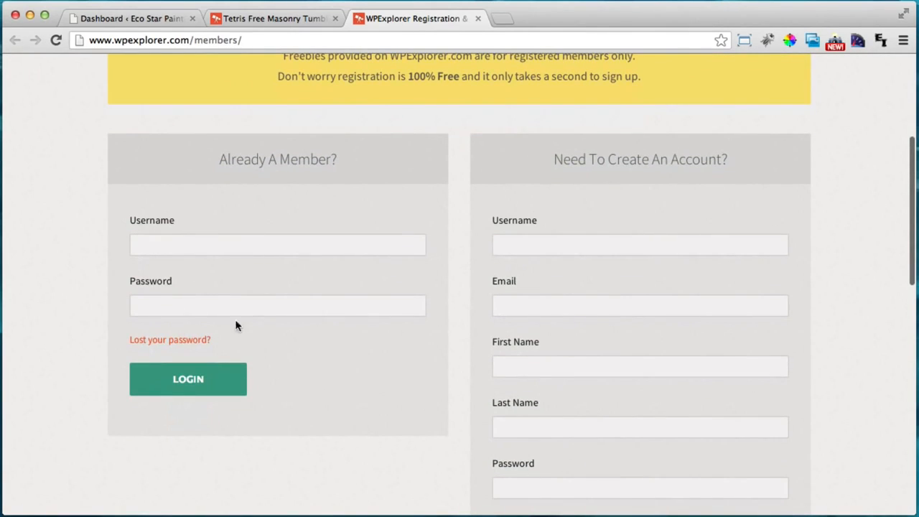
click(183, 243)
text(ty)
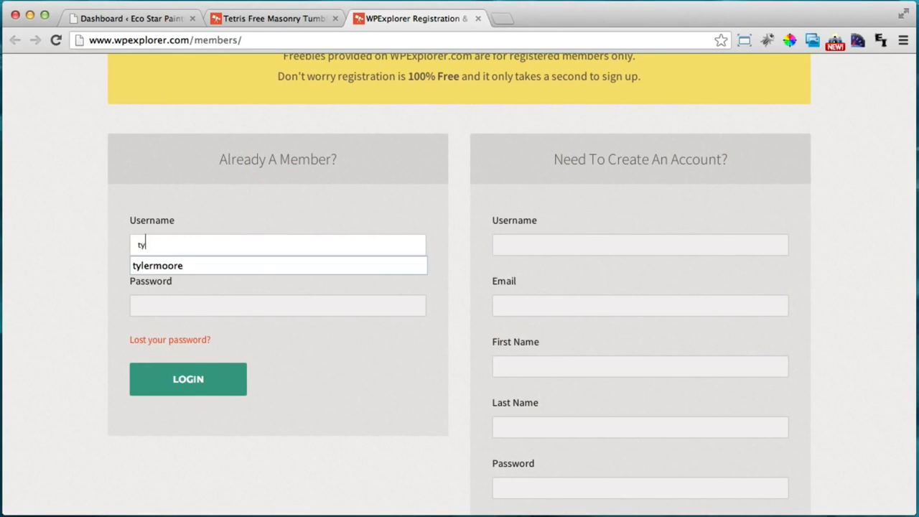
text(lermoore)
key(Tab)
text(***)
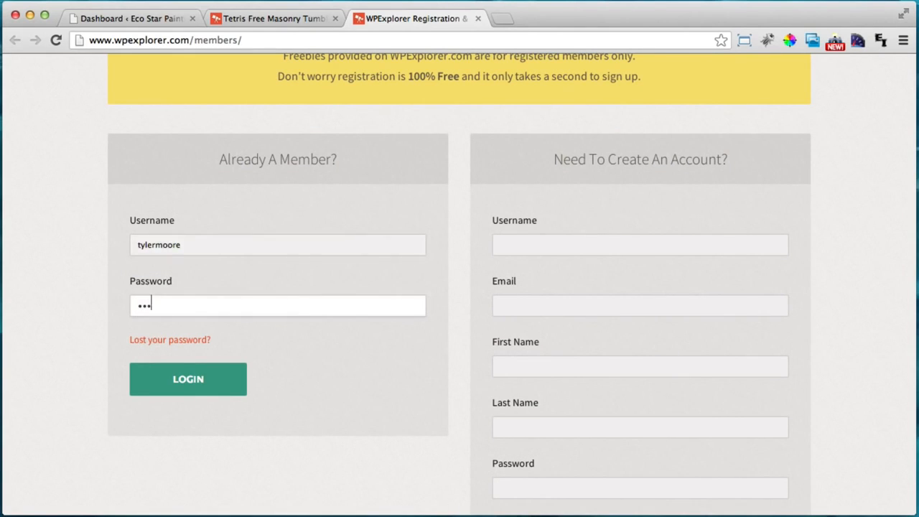
click(181, 382)
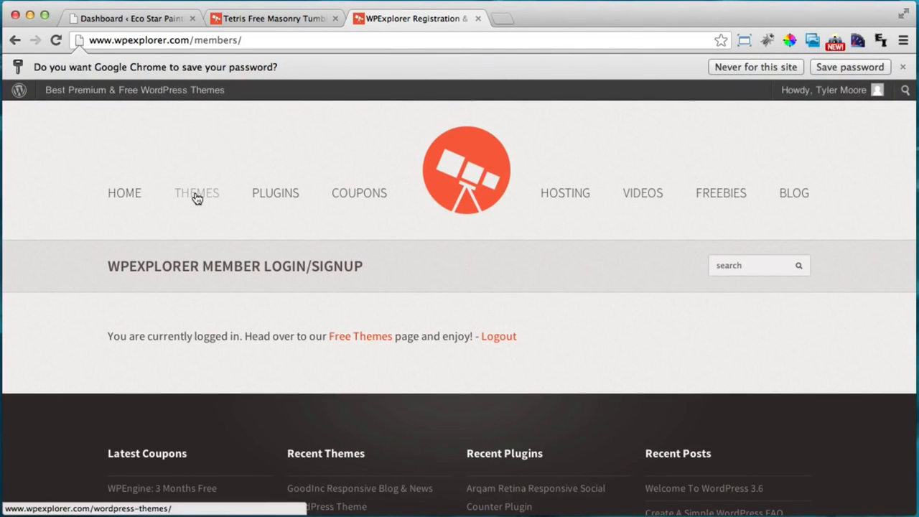
click(197, 198)
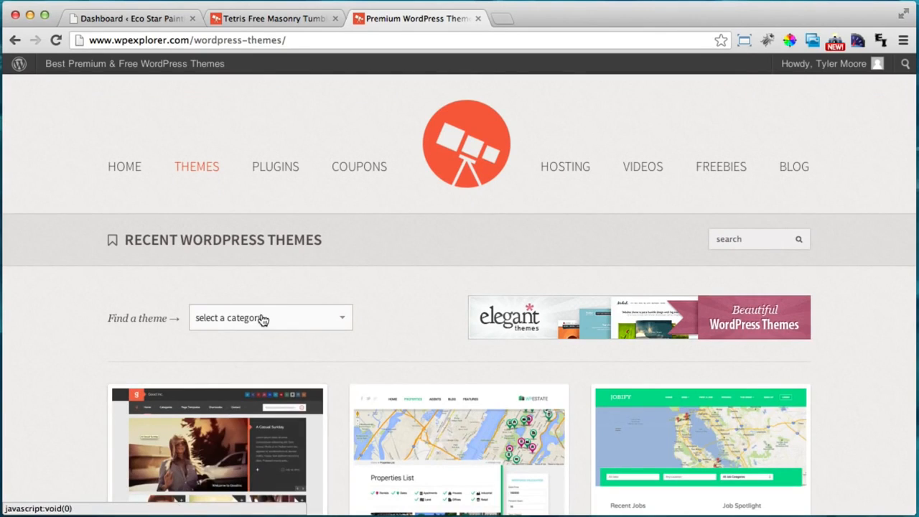
Filter the themes to Free again and reopen the Tetris theme page
click(263, 318)
scroll(272, 342, down, 2)
click(236, 437)
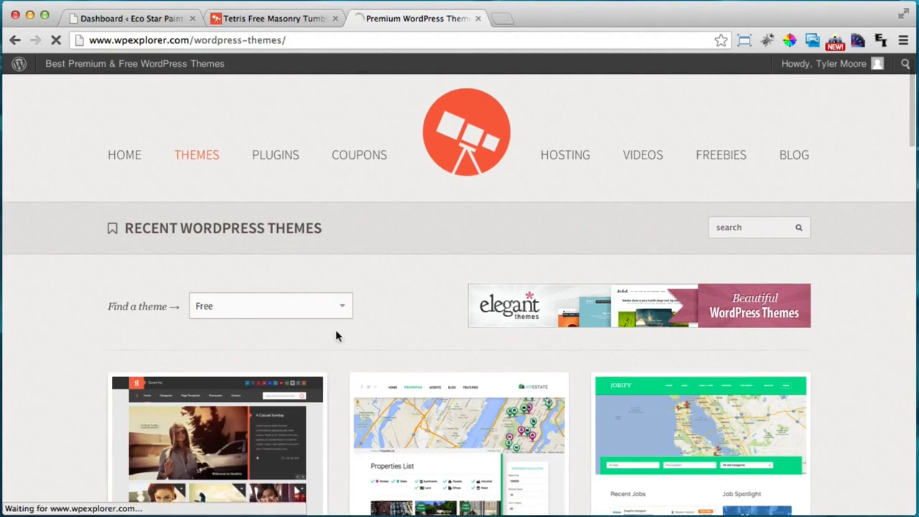
scroll(336, 307, down, 10)
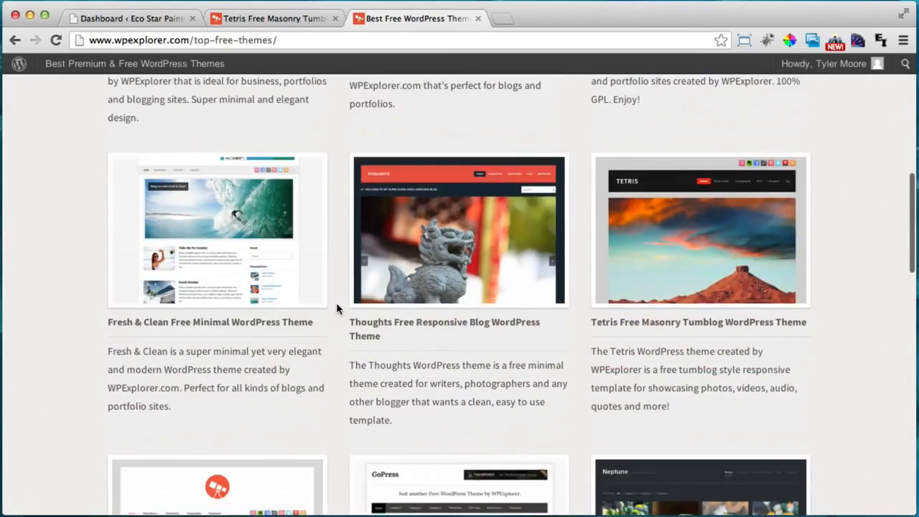
scroll(251, 344, down, 8)
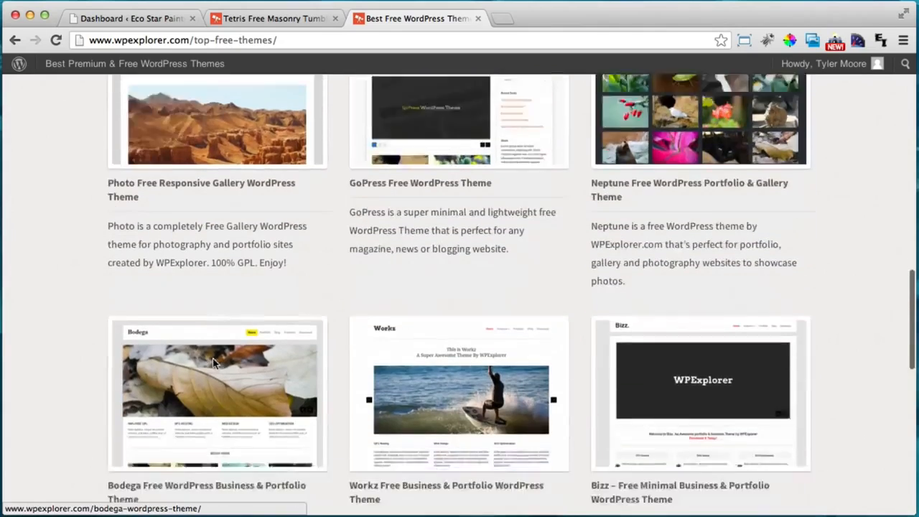
scroll(213, 365, up, 8)
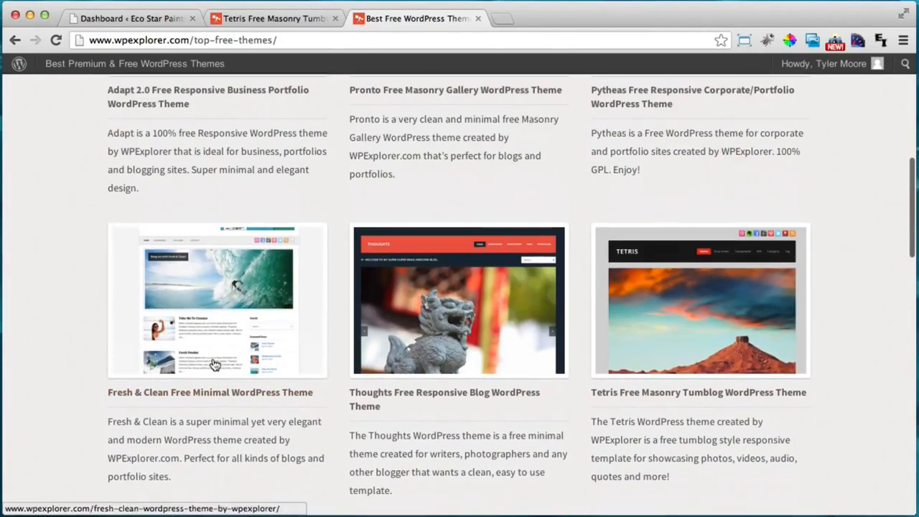
click(686, 396)
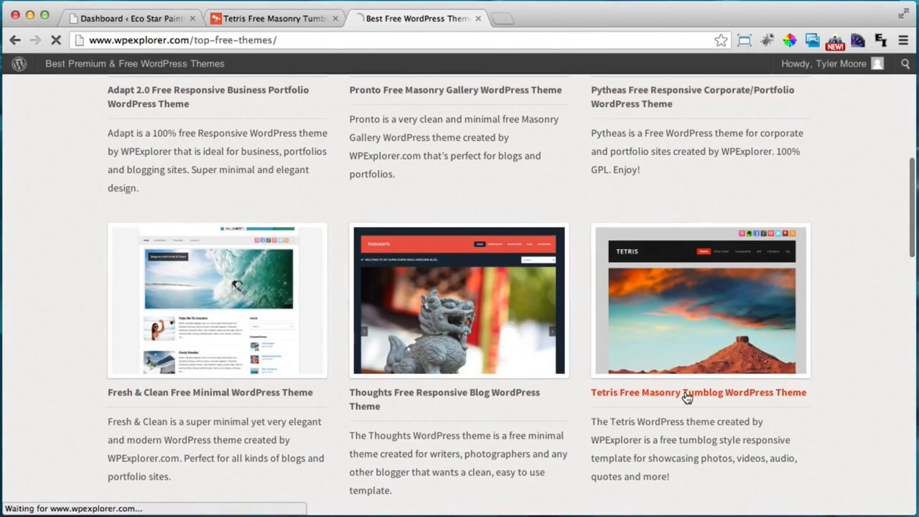
scroll(615, 388, down, 2)
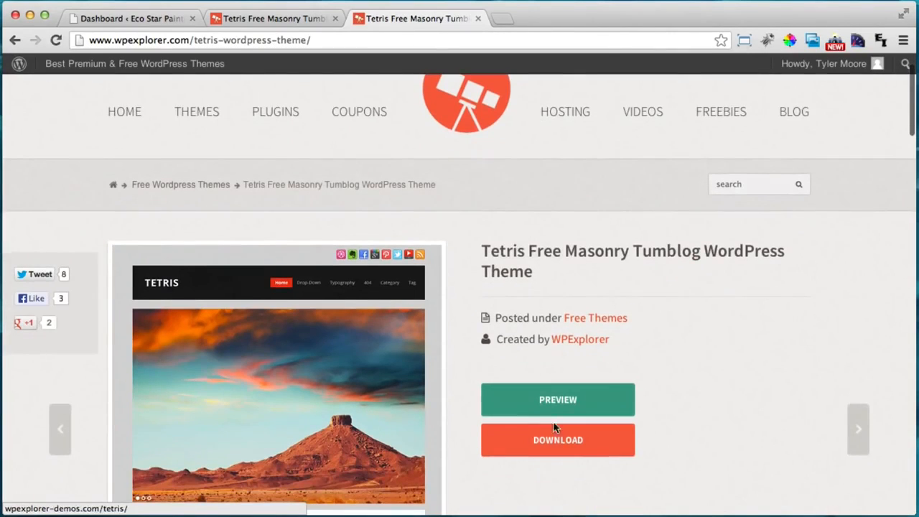
Download the Tetris theme zip and close both Tetris theme tabs
click(559, 440)
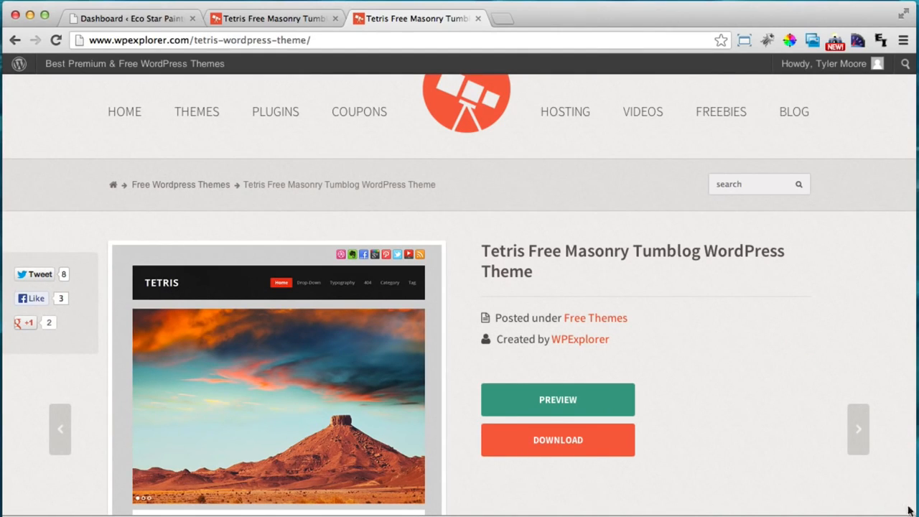
click(478, 19)
click(335, 20)
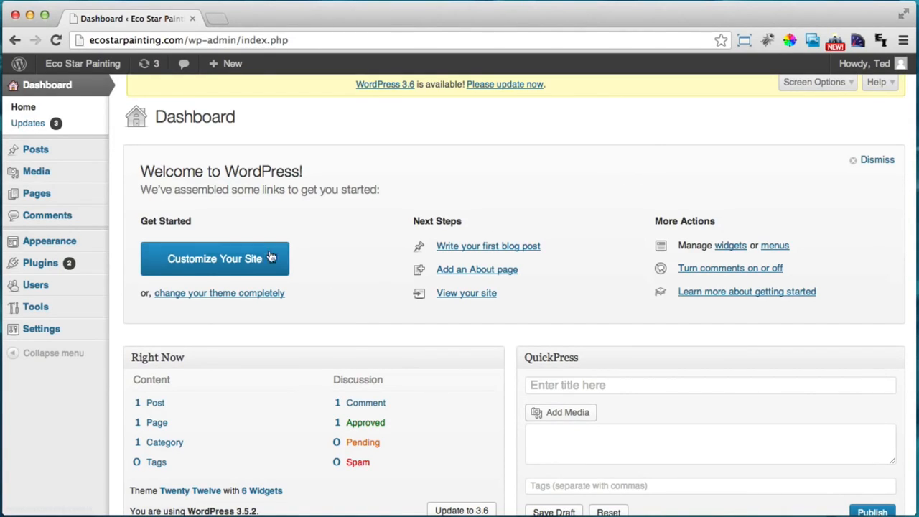
Open the theme zip upload form under Appearance > Themes > Install Themes
mouse_move(75, 247)
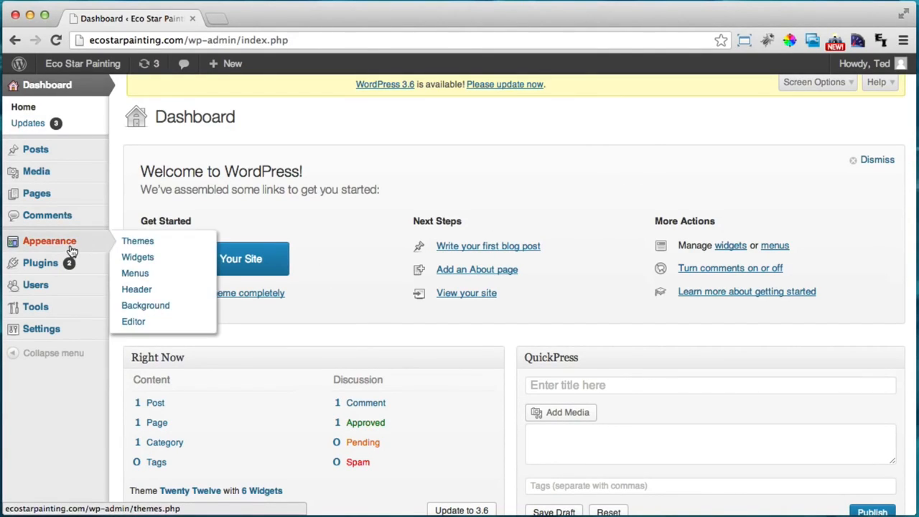
click(161, 243)
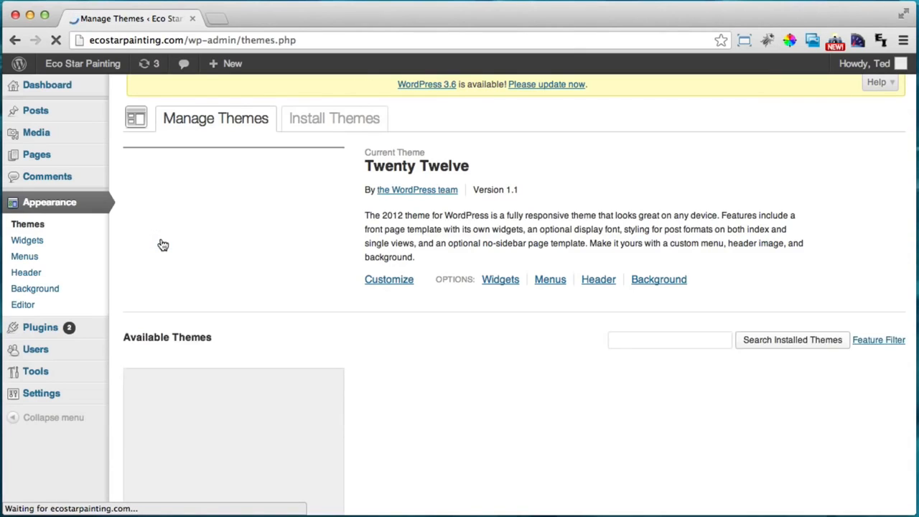
click(334, 120)
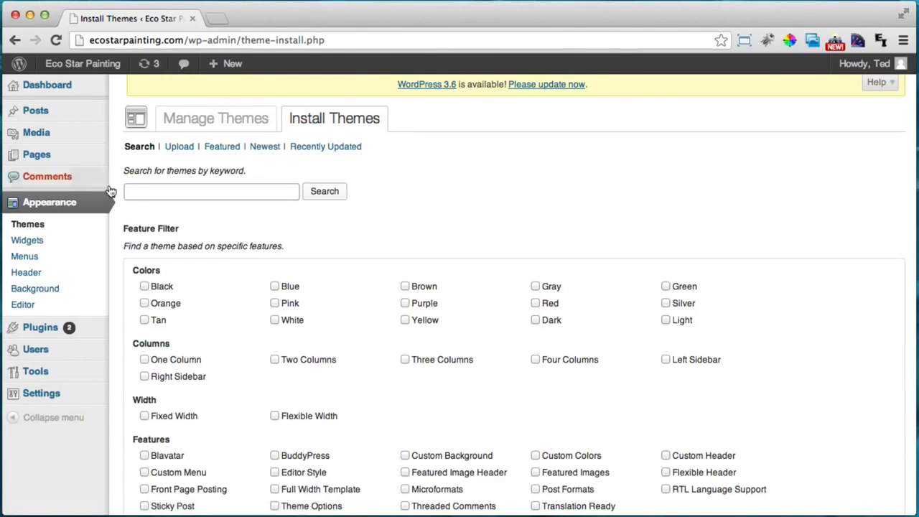
click(183, 148)
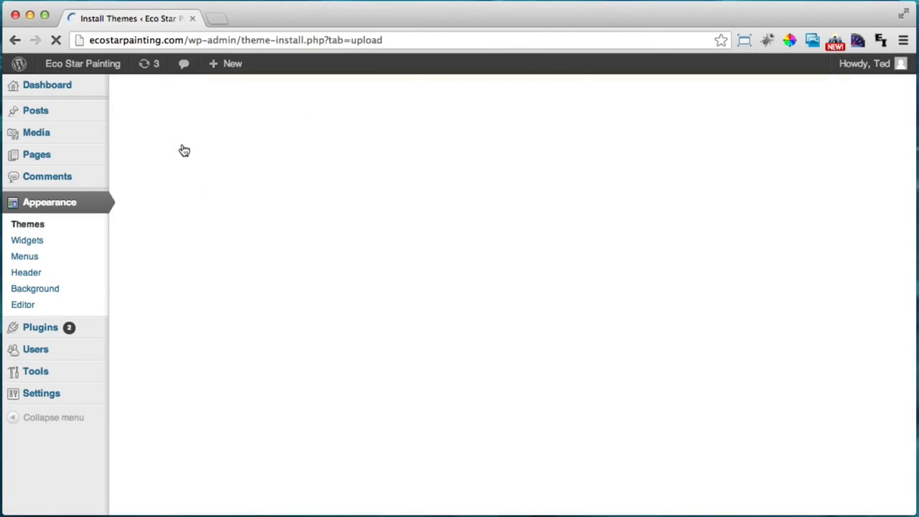
Choose Tetris.zip from the Desktop as the theme file to upload
click(163, 230)
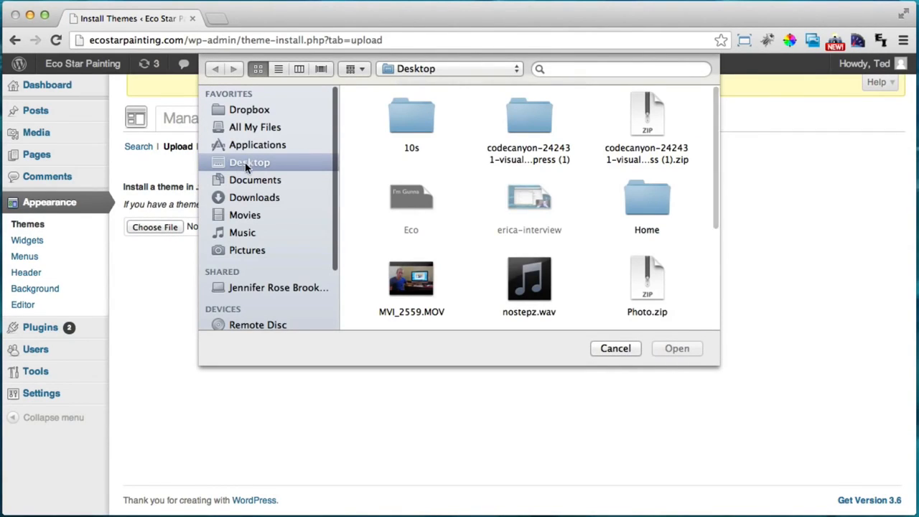
click(245, 165)
scroll(435, 168, down, 5)
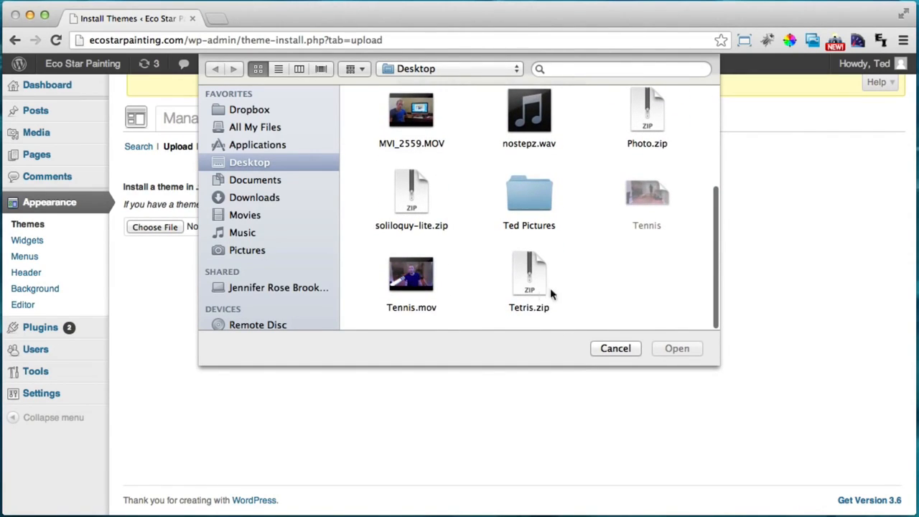
click(531, 285)
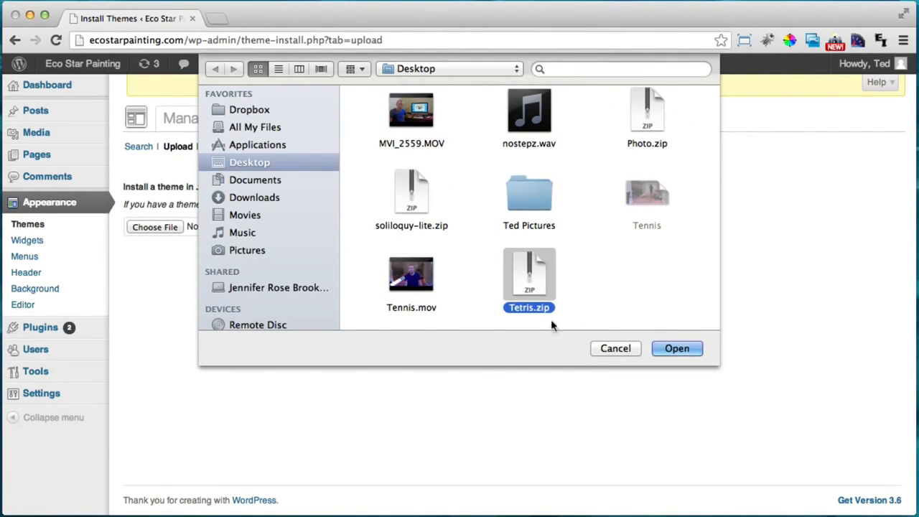
click(676, 348)
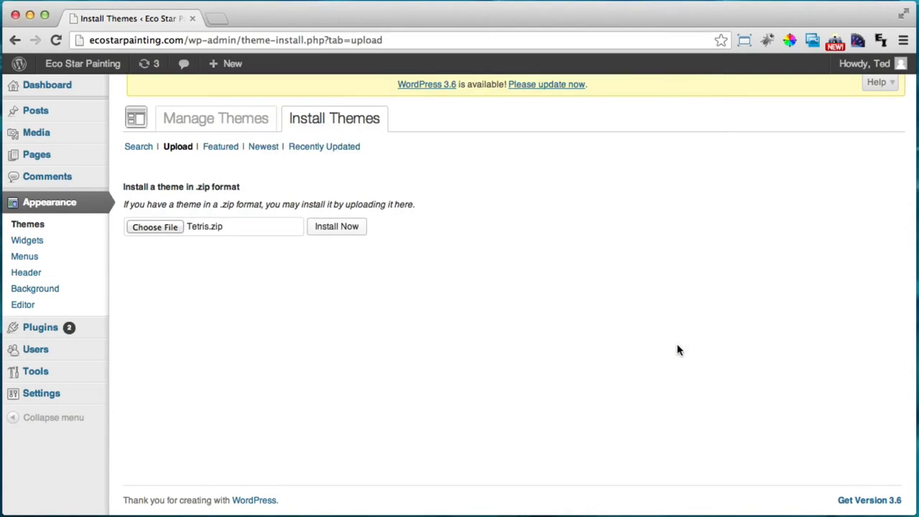
Install the uploaded Tetris.zip theme and activate Tetris
click(338, 229)
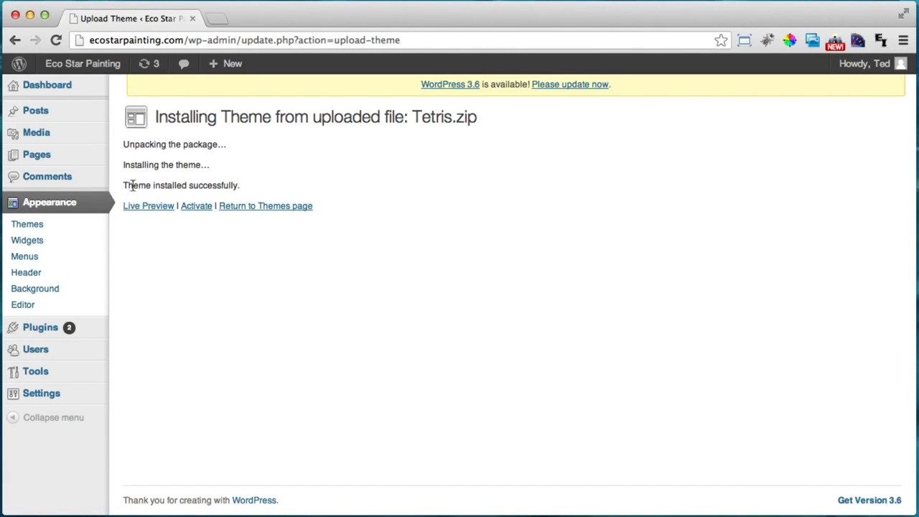
drag(132, 186, 225, 184)
click(228, 184)
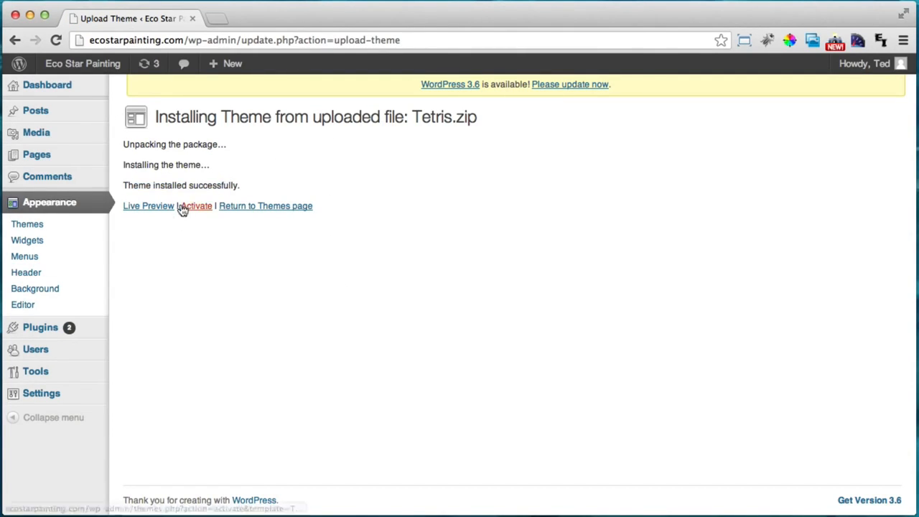
click(196, 210)
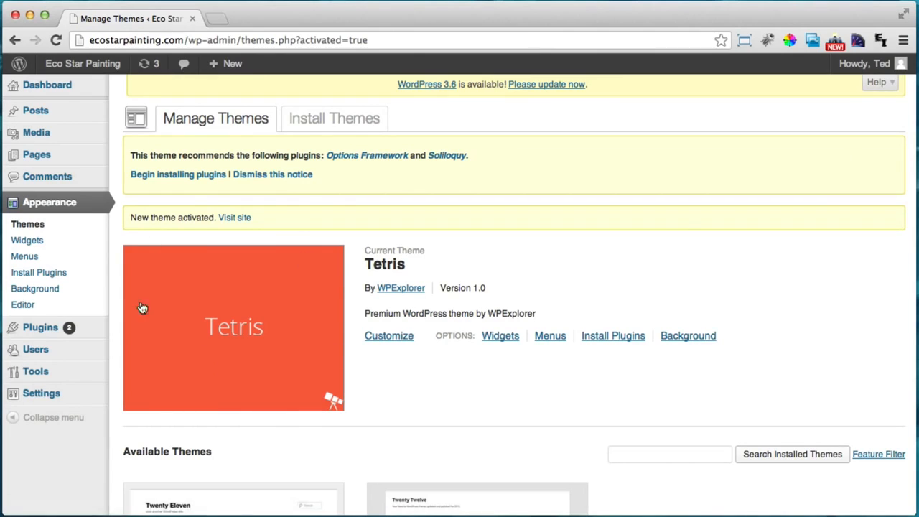
Preview the live site in the Tetris theme, then begin installing its recommended plugins
super+click(83, 64)
click(271, 20)
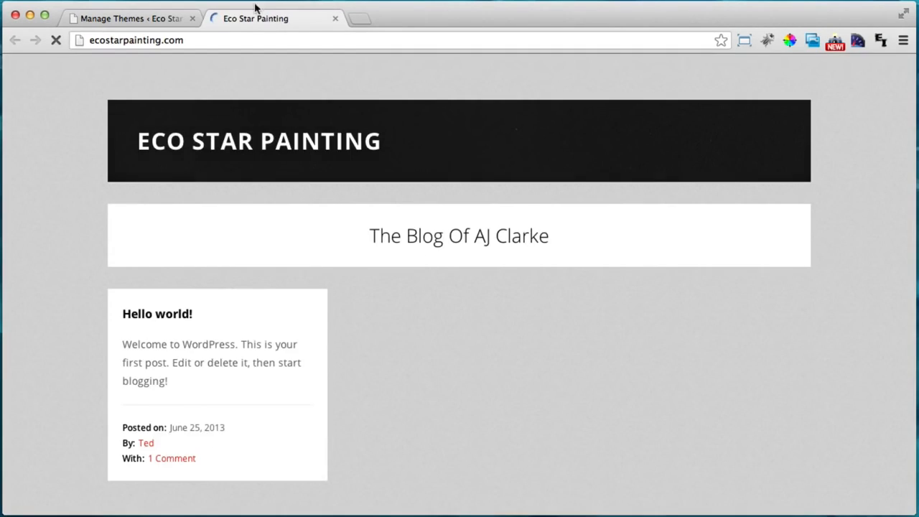
scroll(351, 194, down, 3)
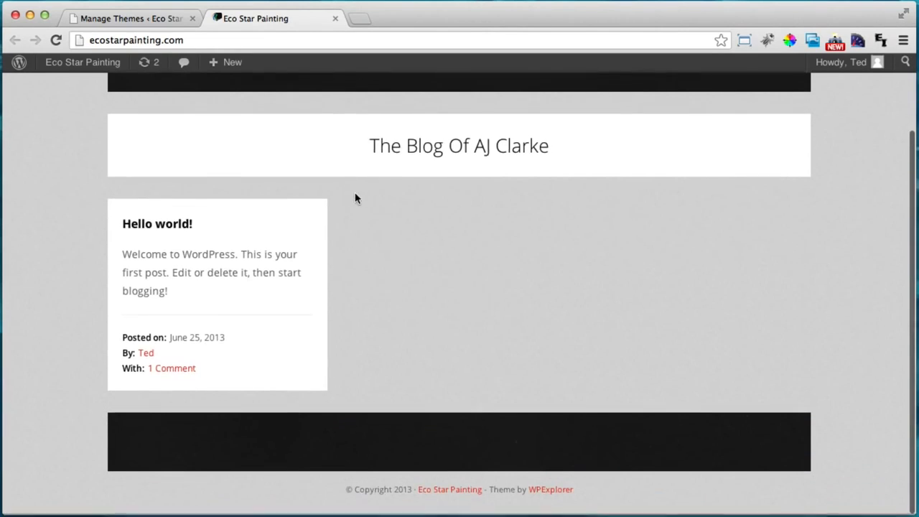
scroll(294, 346, up, 3)
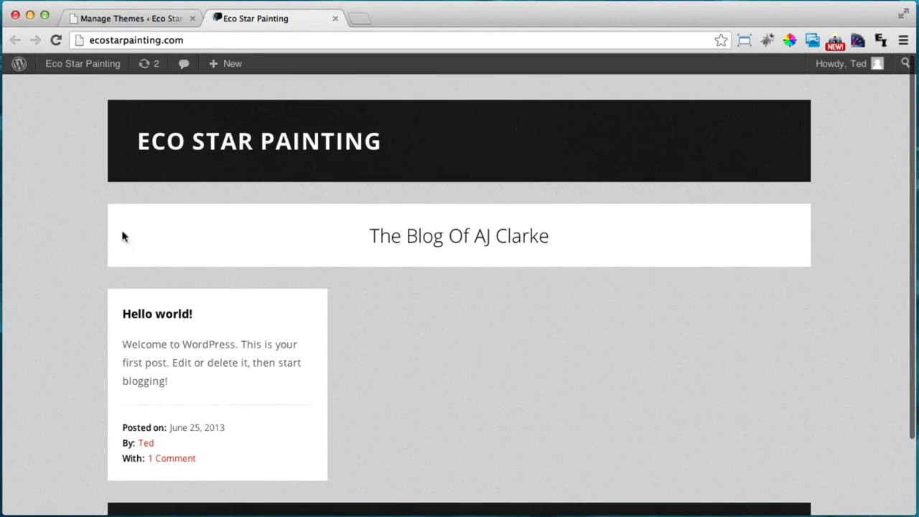
click(335, 19)
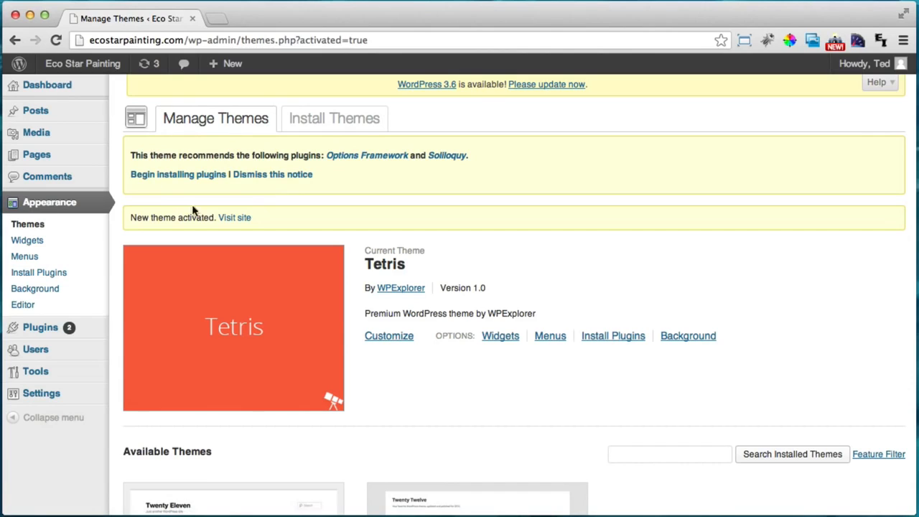
click(157, 180)
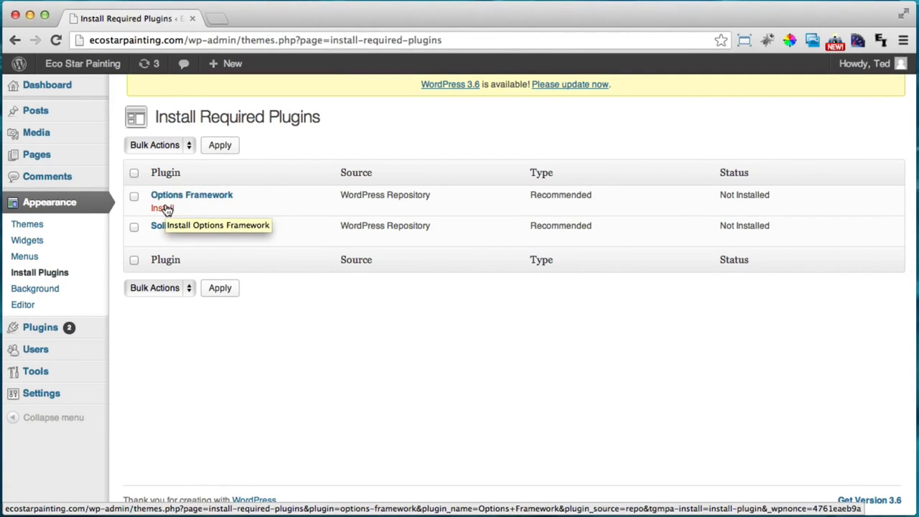
Install the Options Framework plugin, return to the required plugins list, and activate it
click(162, 208)
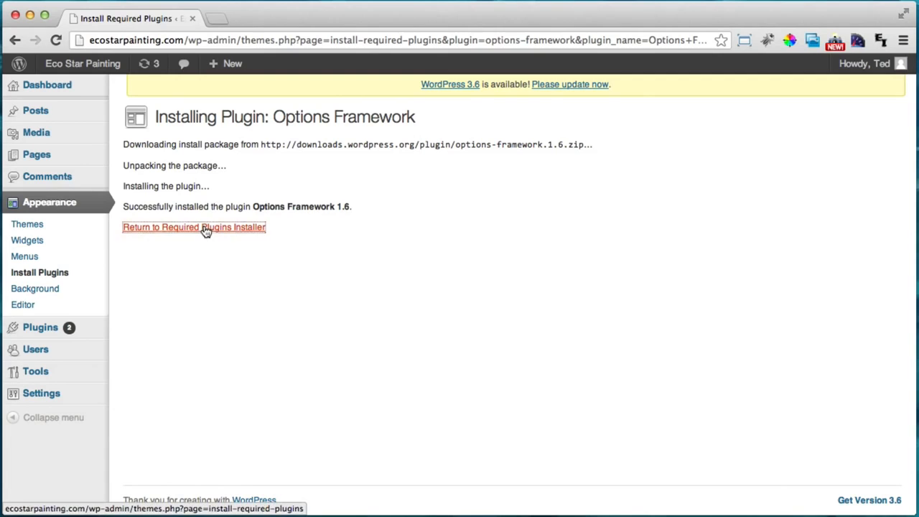
click(204, 228)
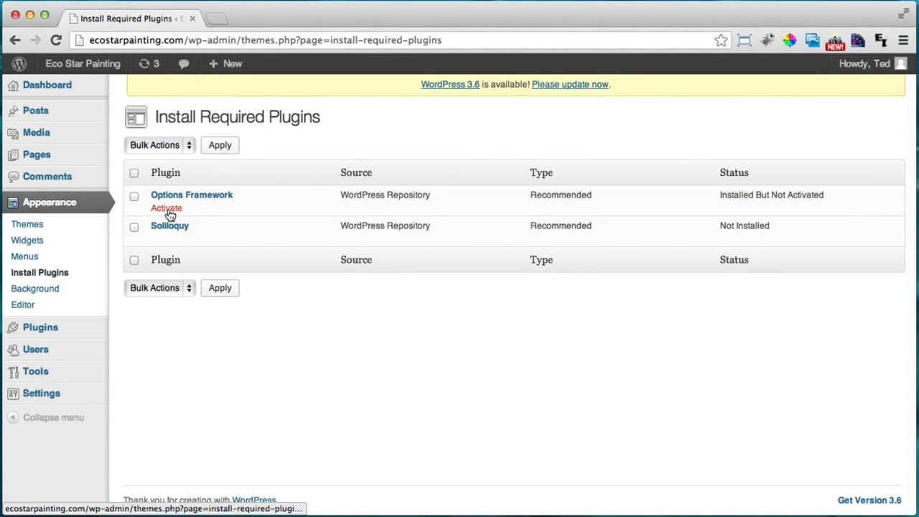
click(168, 212)
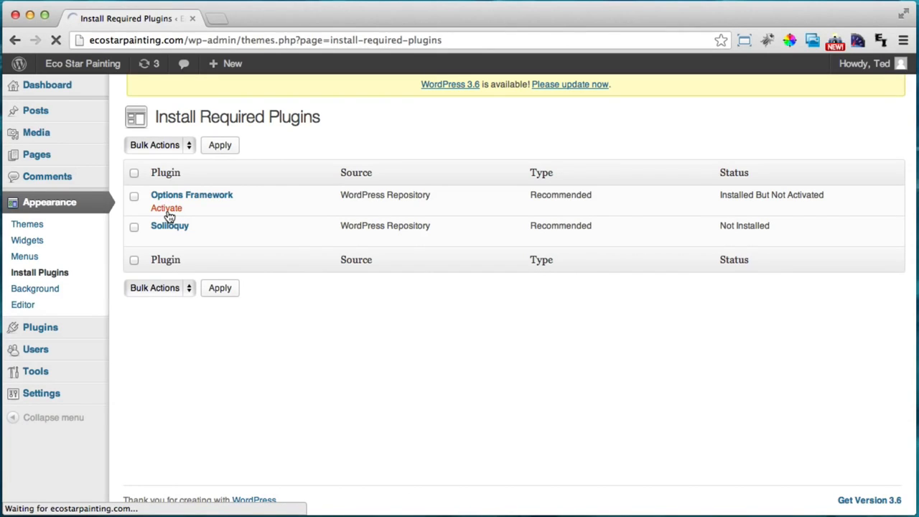
mouse_move(198, 236)
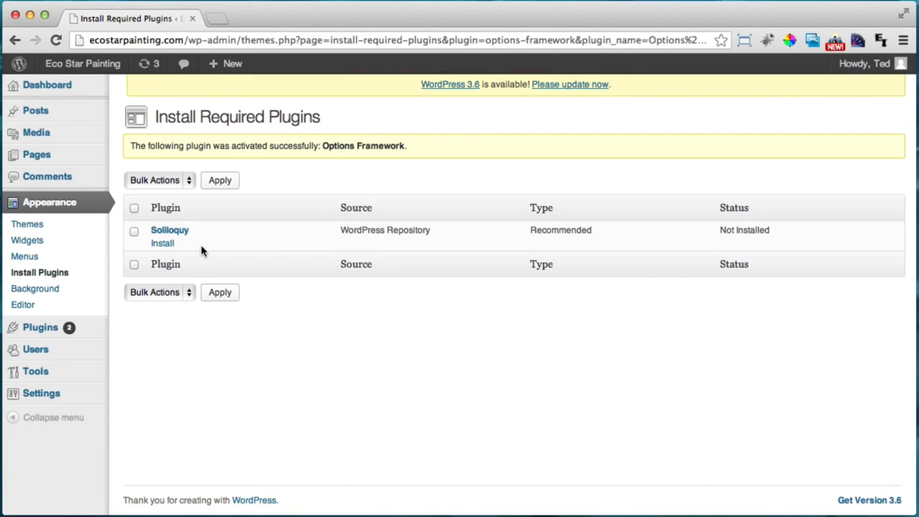
Try installing Soliloquy, go back after the API error, copy its name, and open a new tab
click(160, 245)
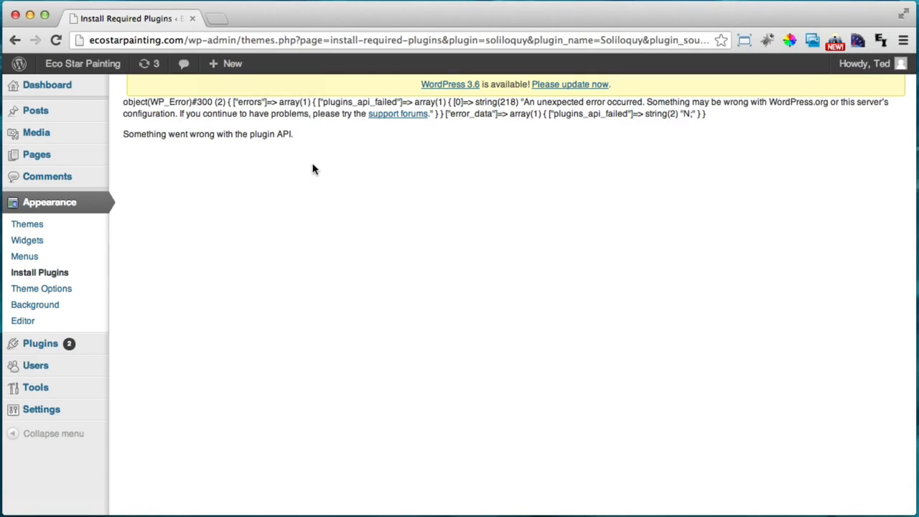
click(16, 41)
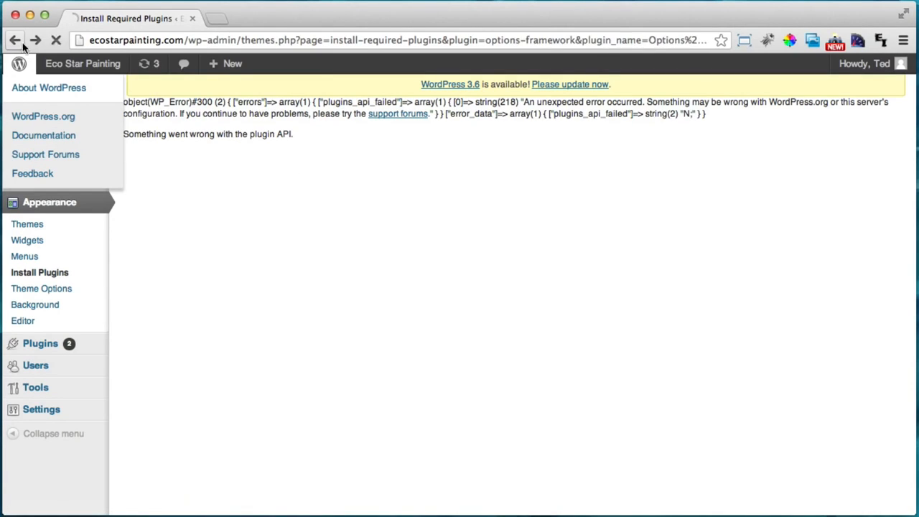
drag(193, 229, 152, 229)
key(super+c)
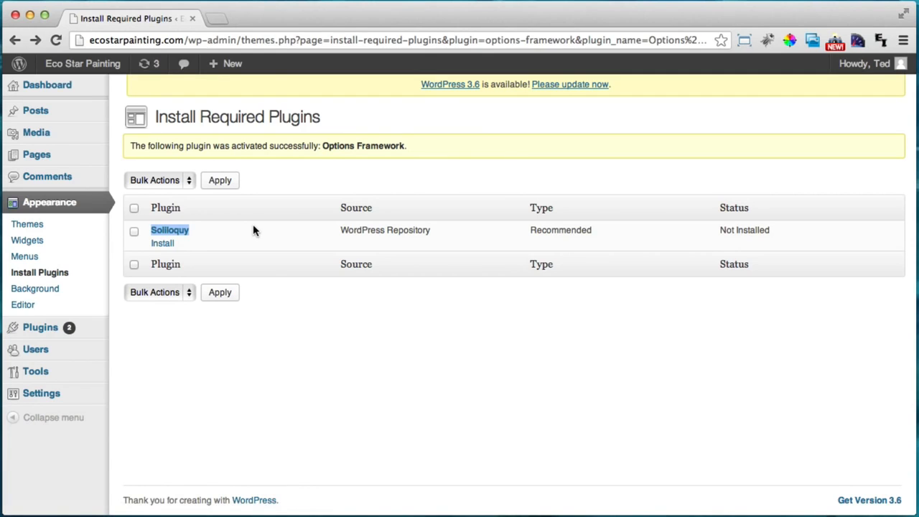
key(super+t)
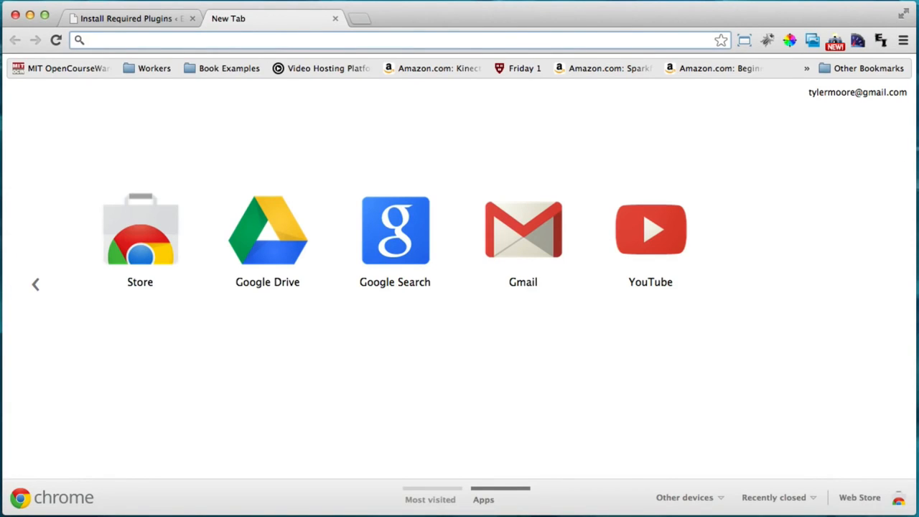
Search the web for 'Soliloquy wordpress' and open the WordPress.org Soliloquy Lite plugin page
key(super+v)
text(wor)
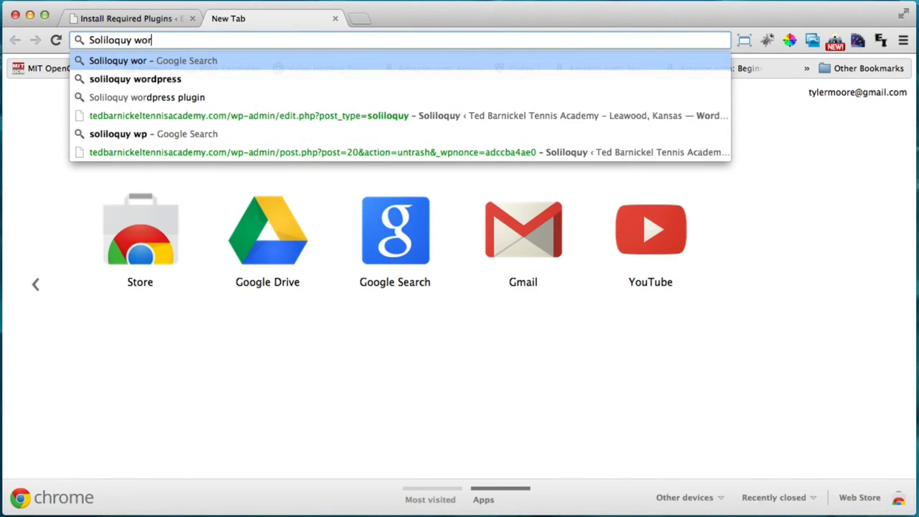
text(dpress)
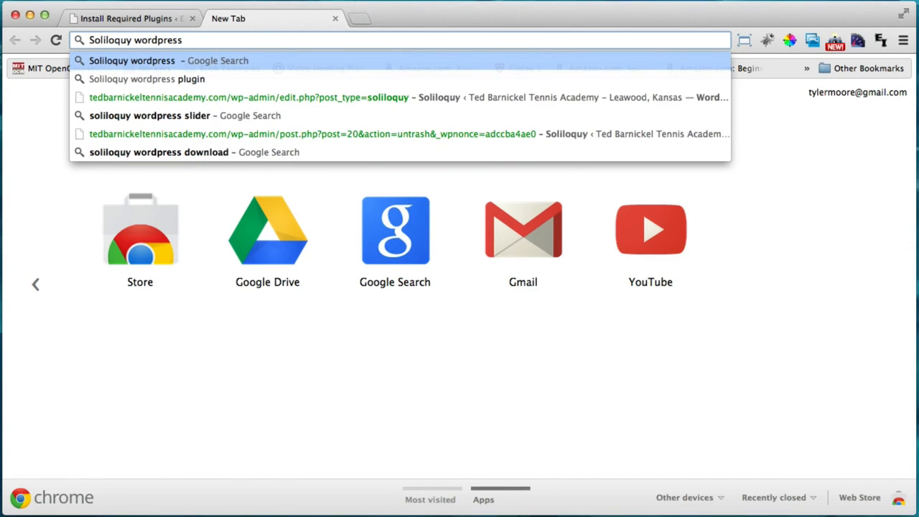
key(Down)
key(Return)
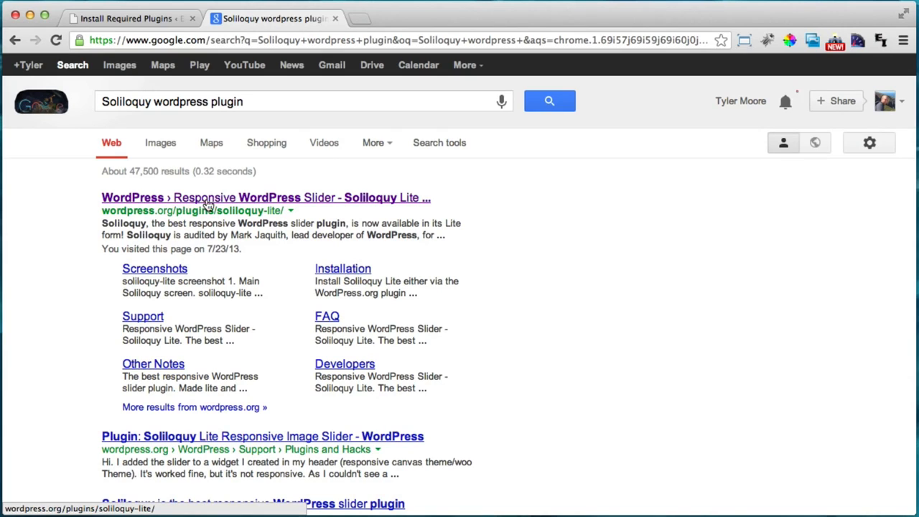
click(213, 202)
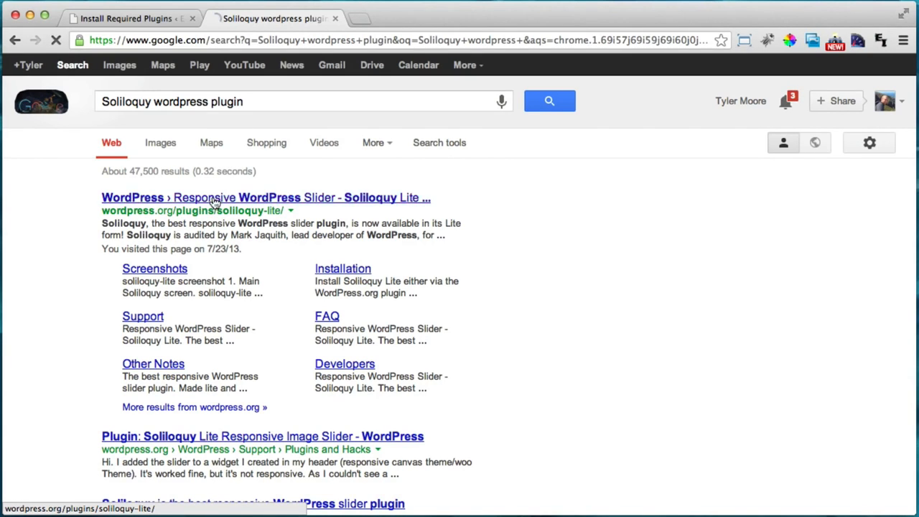
Download the Soliloquy Lite 1.5.1 zip and close the plugin directory tab
scroll(753, 275, down, 2)
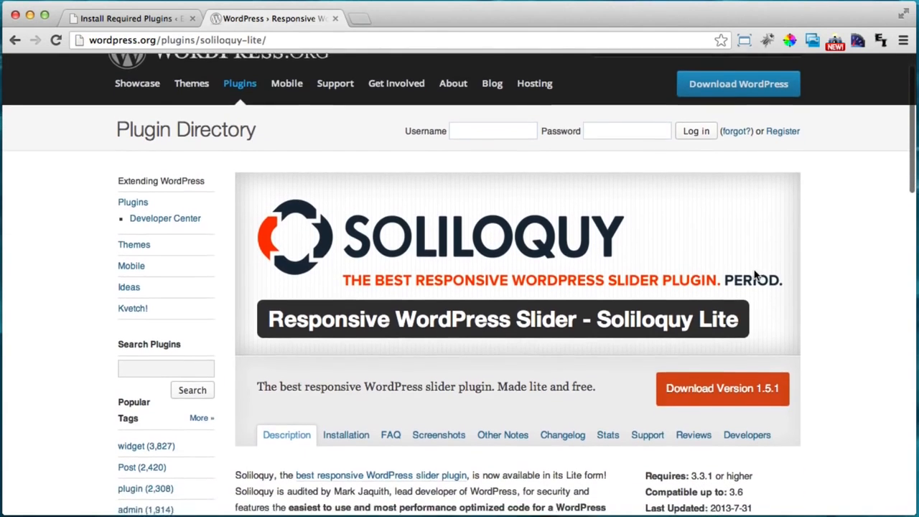
click(725, 354)
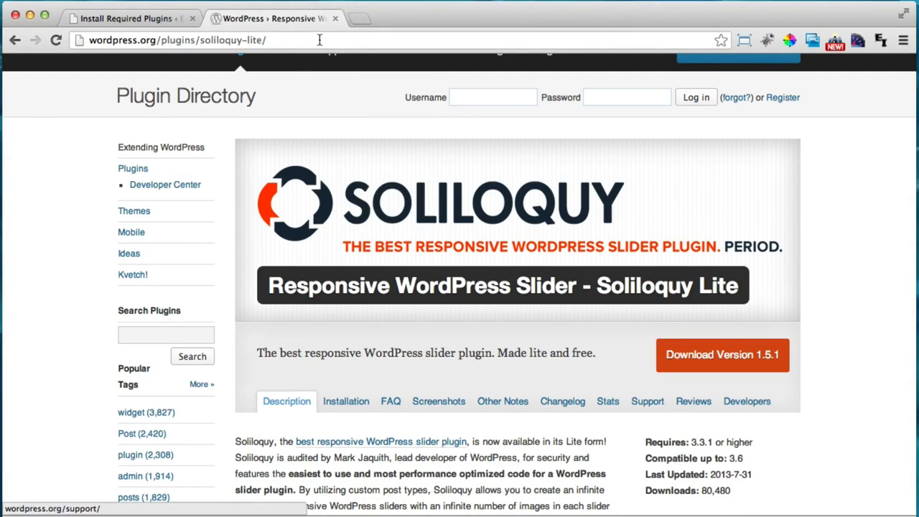
click(335, 19)
click(335, 22)
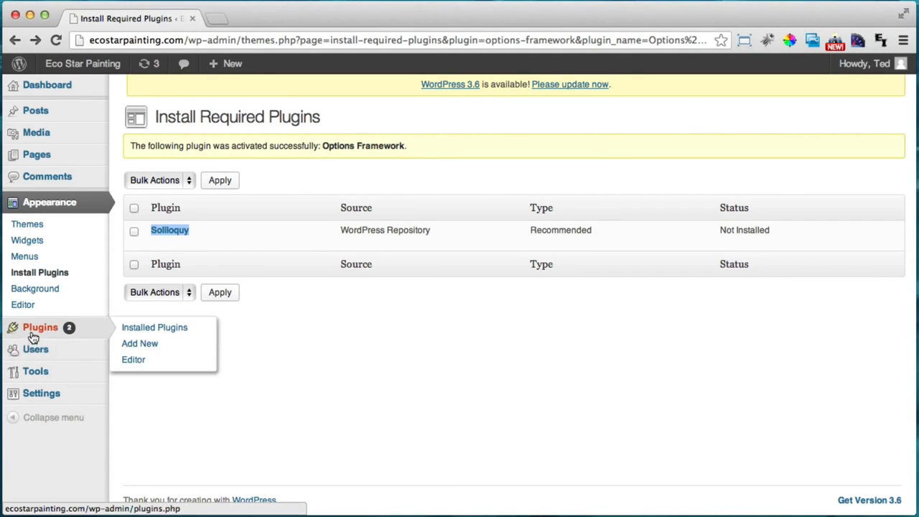
Choose soliloquy-lite.zip as the file to upload on the Add New Plugins upload page
mouse_move(34, 331)
click(153, 349)
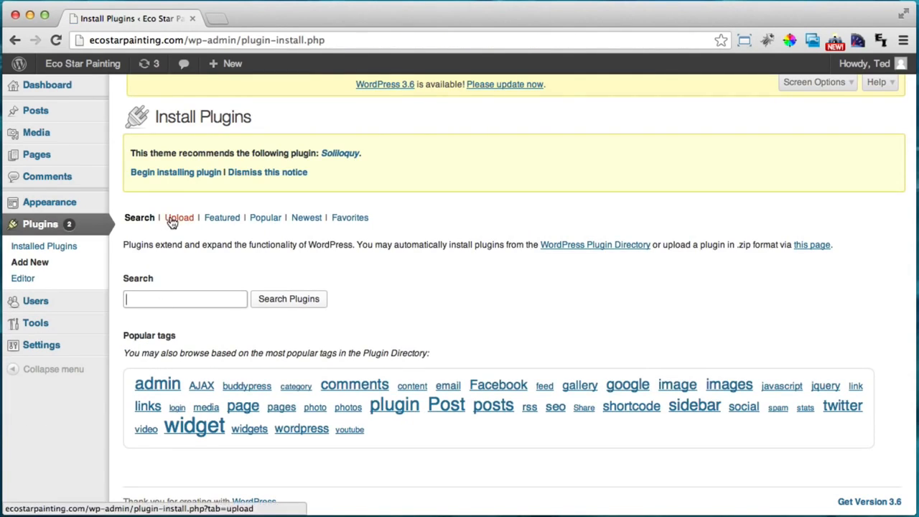
click(175, 226)
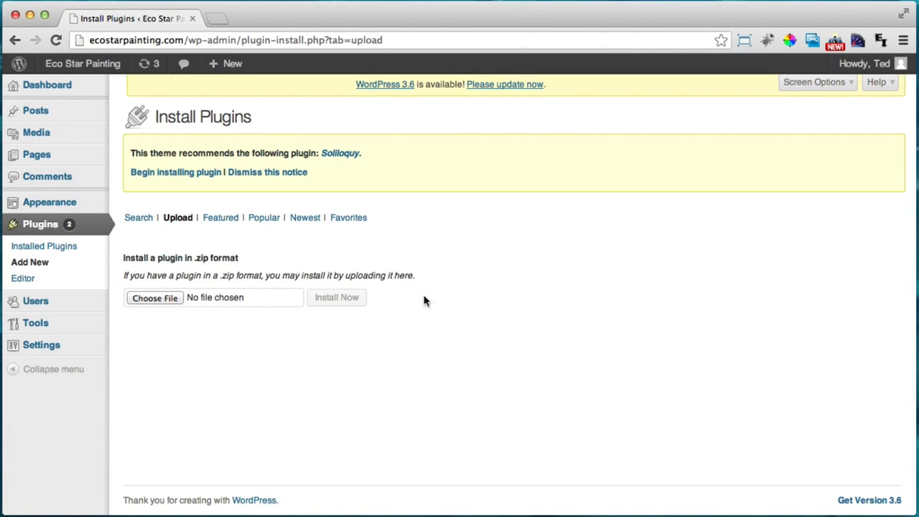
click(149, 296)
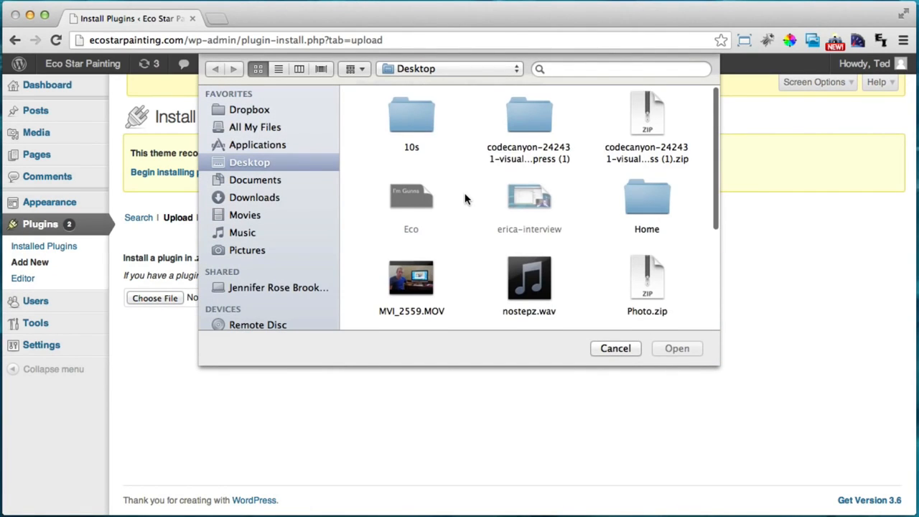
scroll(466, 199, down, 3)
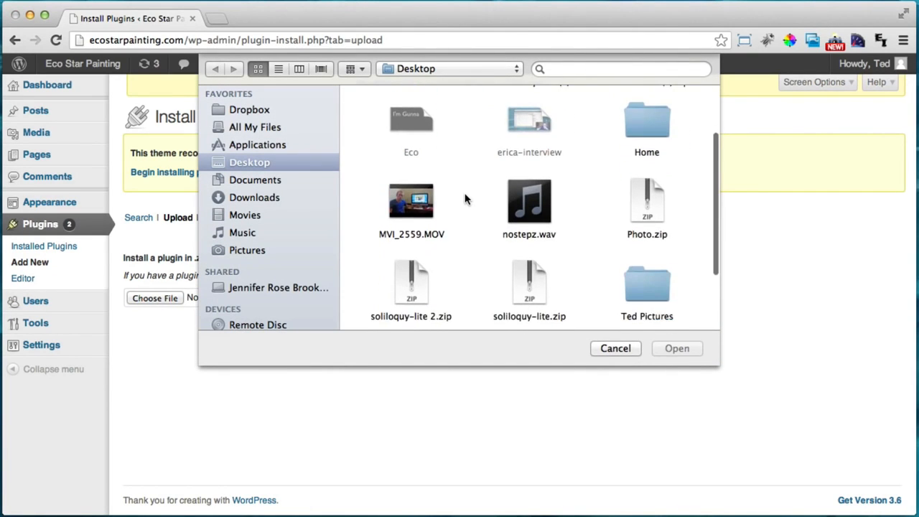
click(537, 266)
click(688, 349)
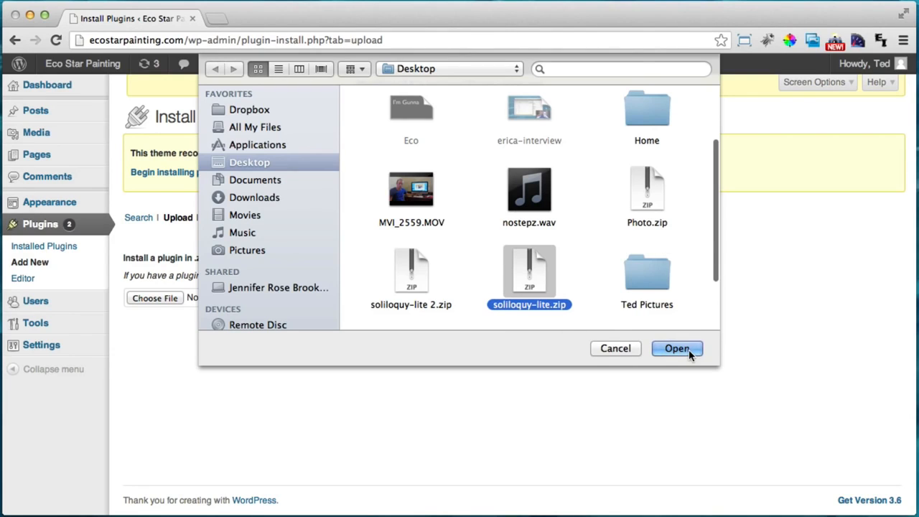
Install the uploaded Soliloquy plugin and activate it
click(335, 301)
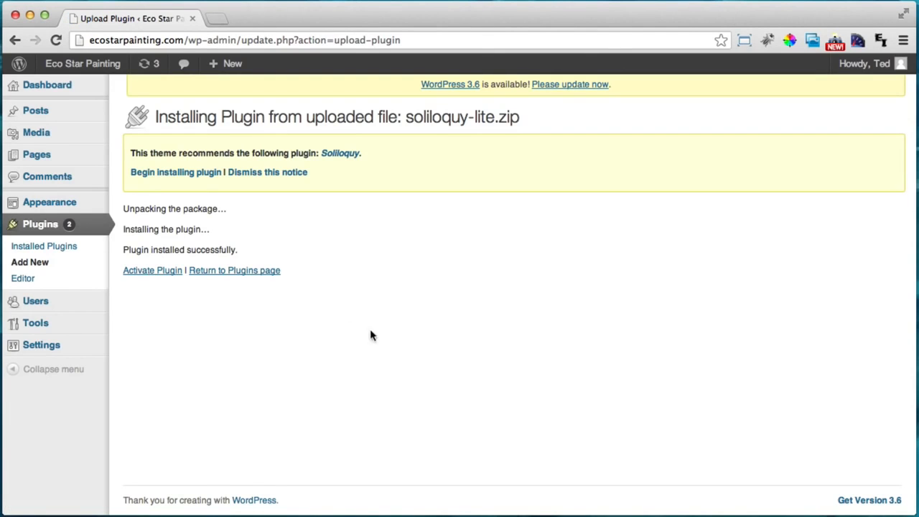
click(156, 274)
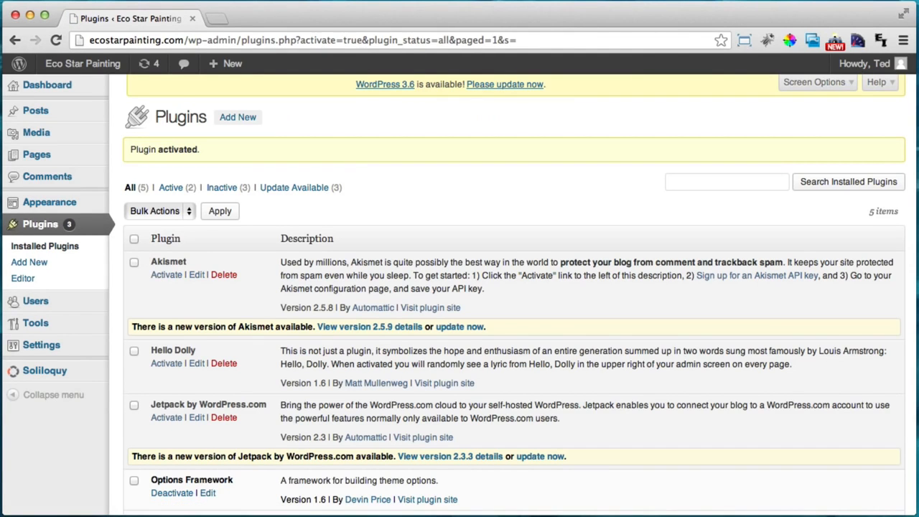
mouse_move(37, 375)
super+click(70, 81)
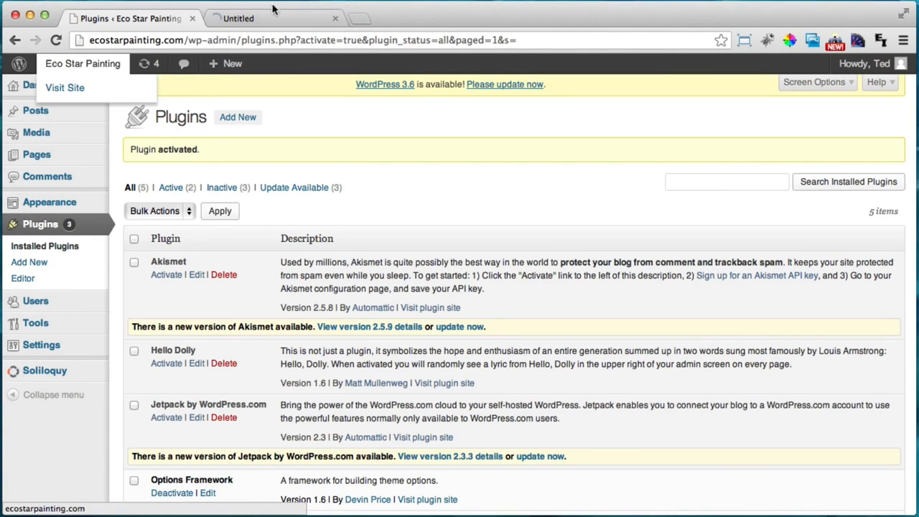
click(273, 16)
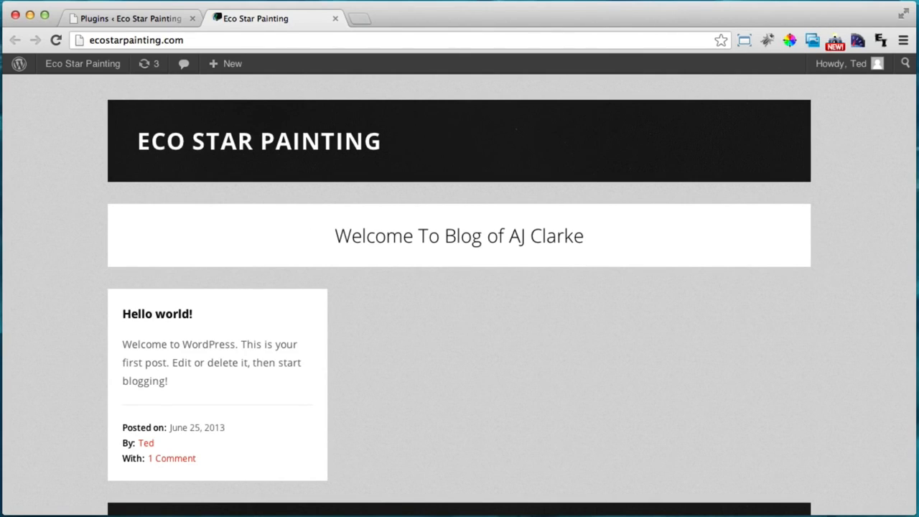
click(334, 18)
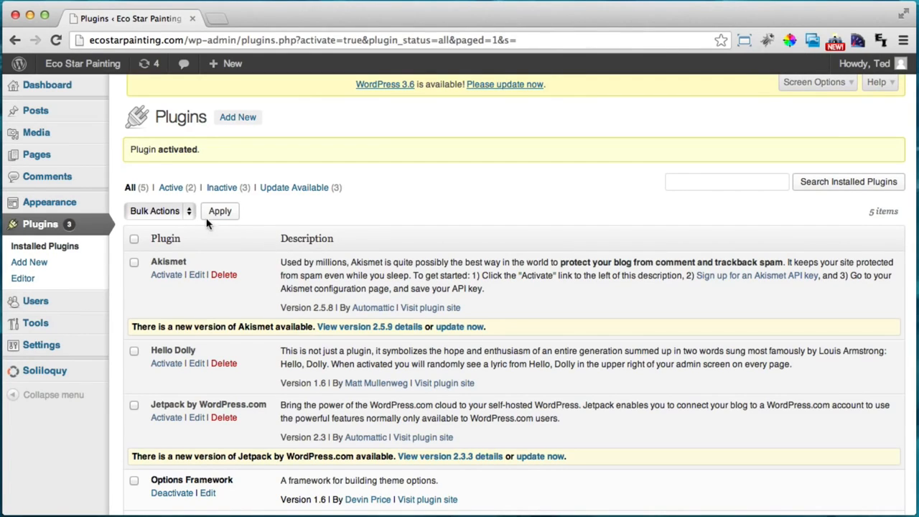
Publish new pages titled 'Home' and 'About Us'
mouse_move(55, 160)
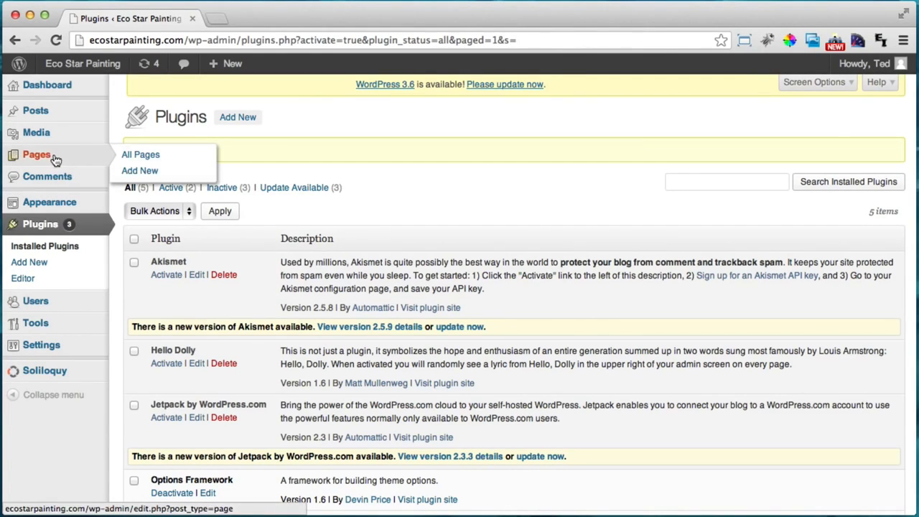
click(155, 174)
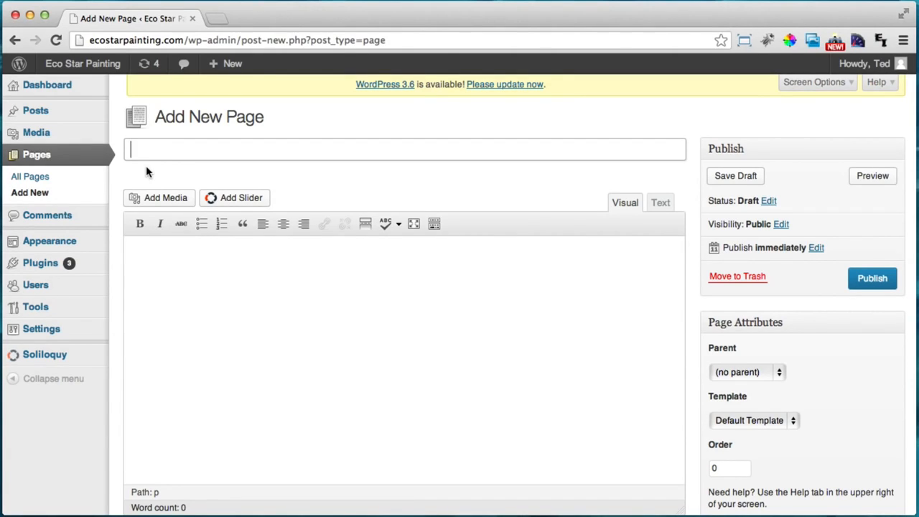
double_click(129, 40)
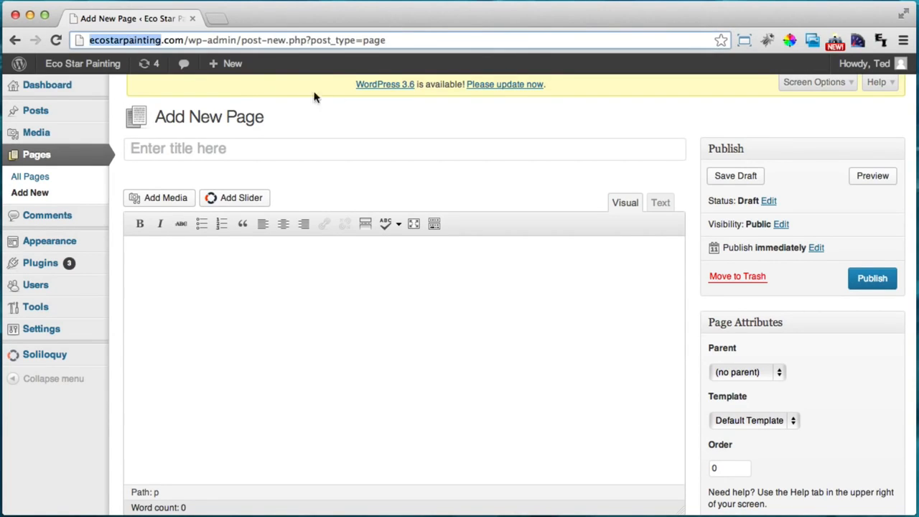
click(214, 156)
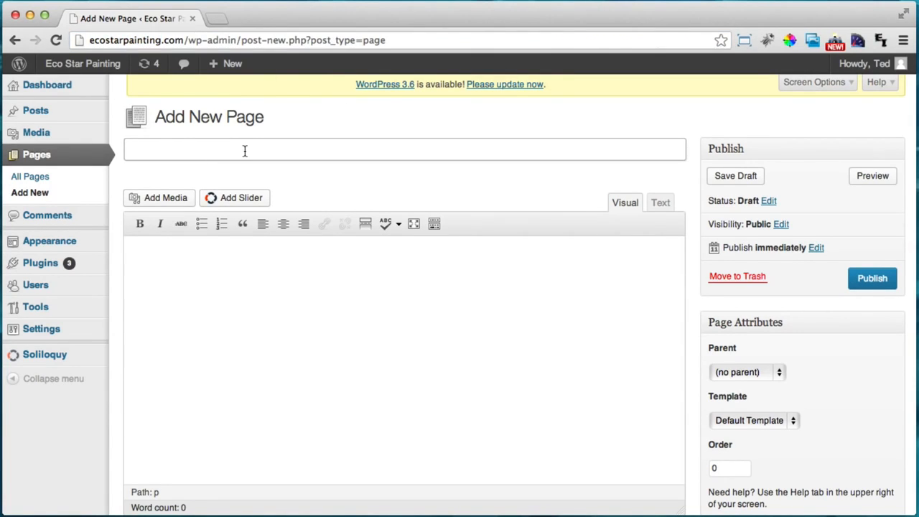
text(Home)
click(875, 280)
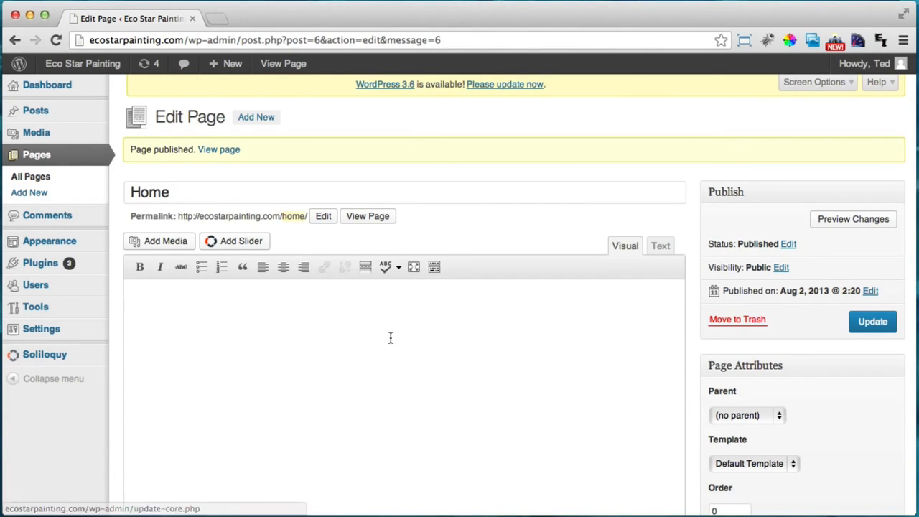
click(246, 124)
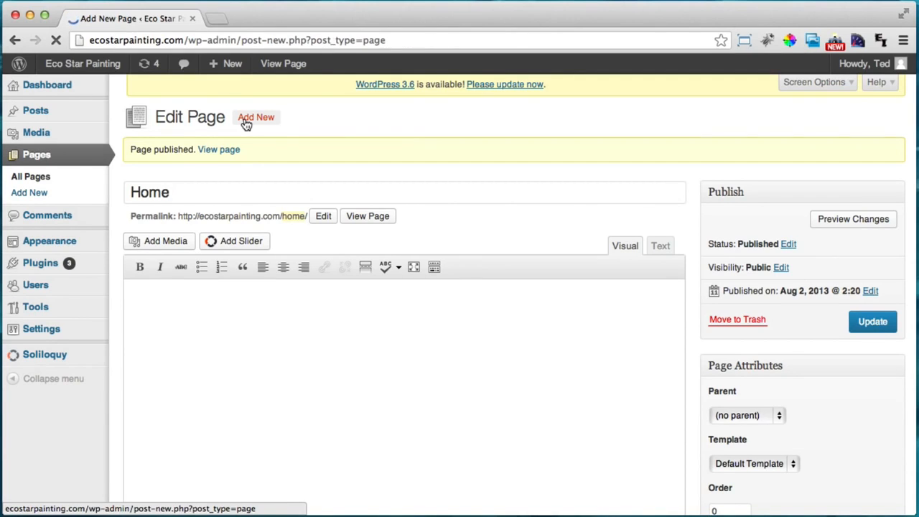
text(About Us)
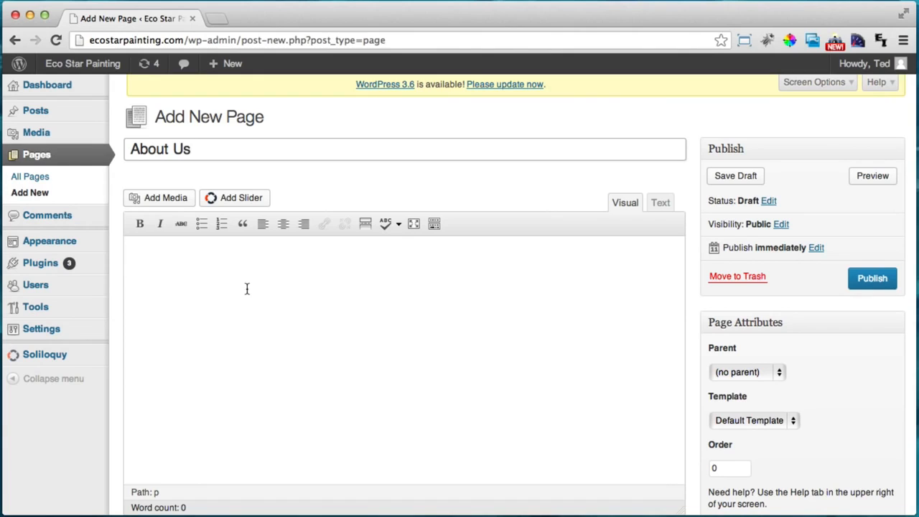
click(868, 280)
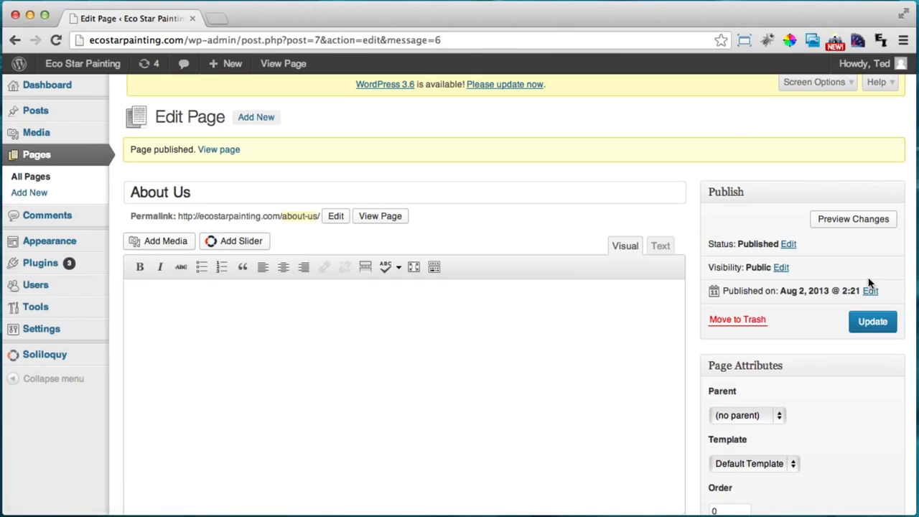
Publish new pages titled 'Services' and 'Get An Estimate'
click(265, 119)
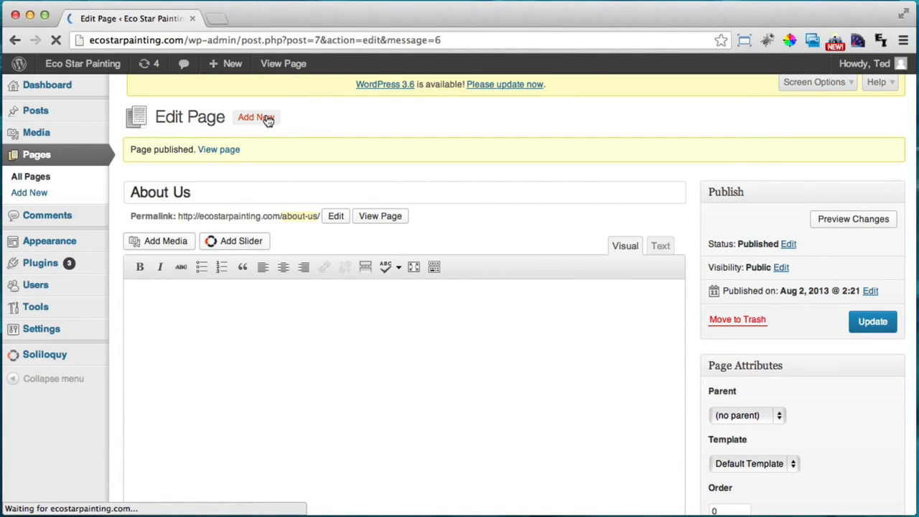
text(Services)
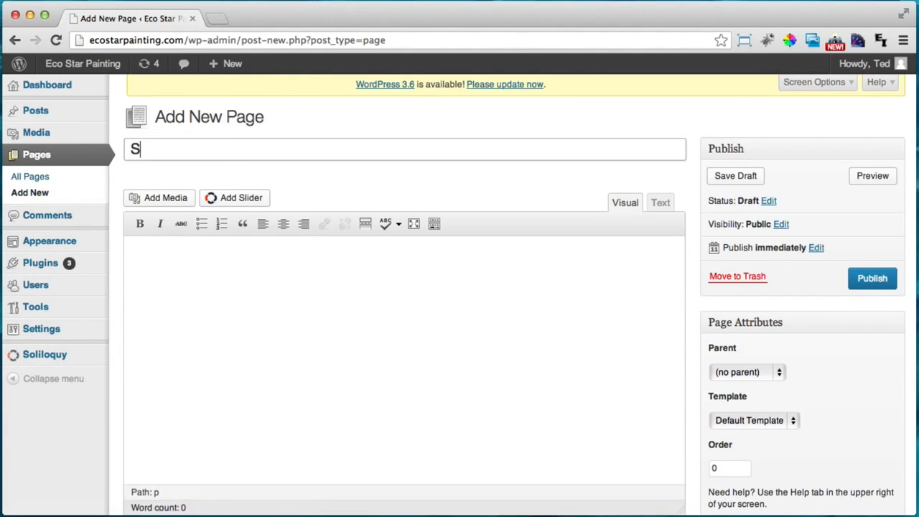
click(867, 281)
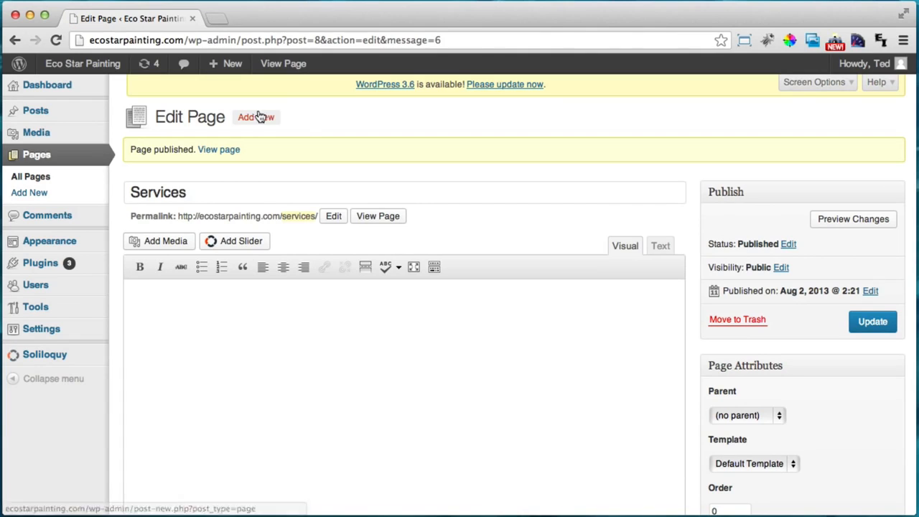
click(259, 117)
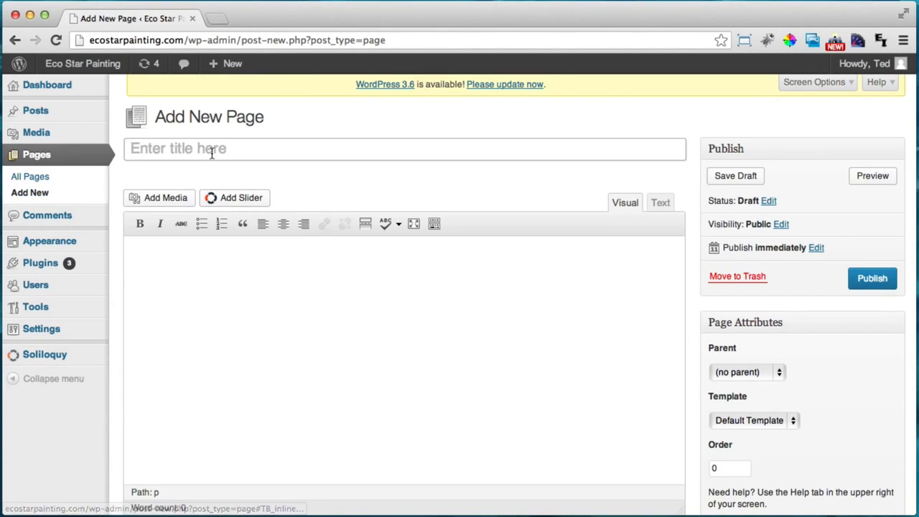
click(212, 153)
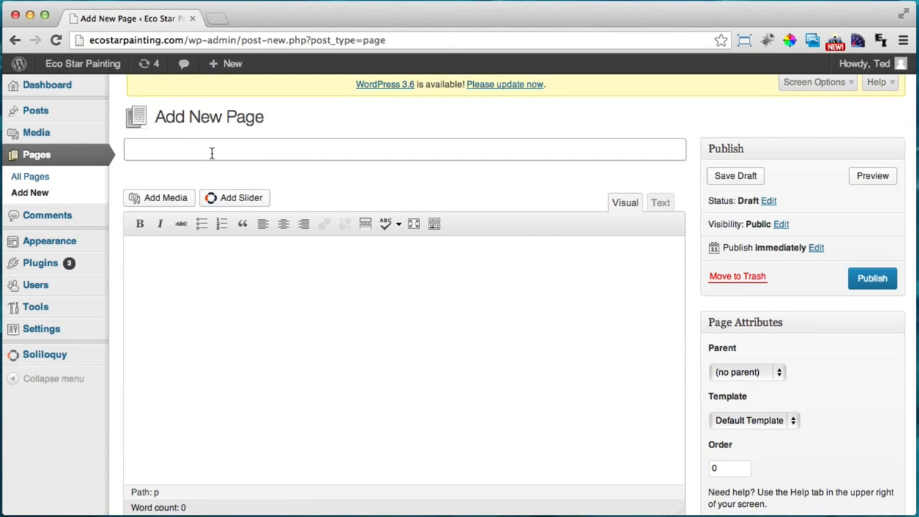
text(Get An Es)
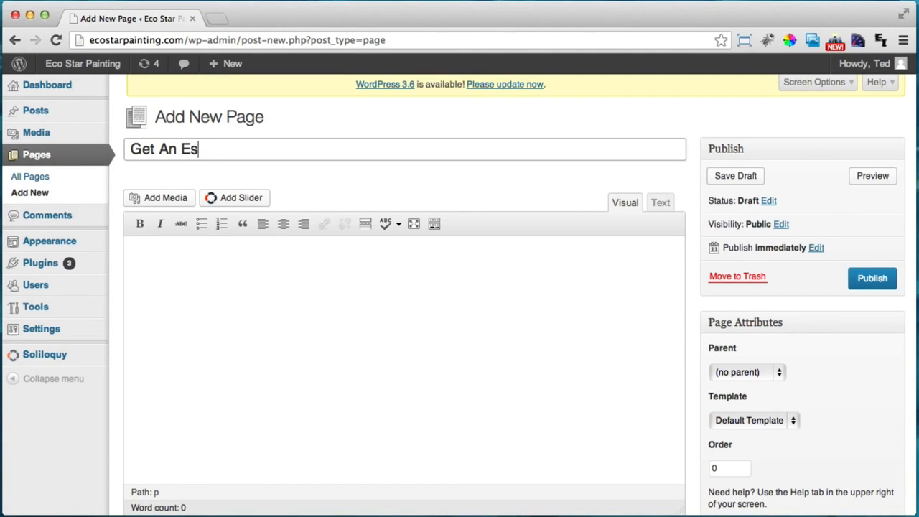
text(timate)
click(874, 279)
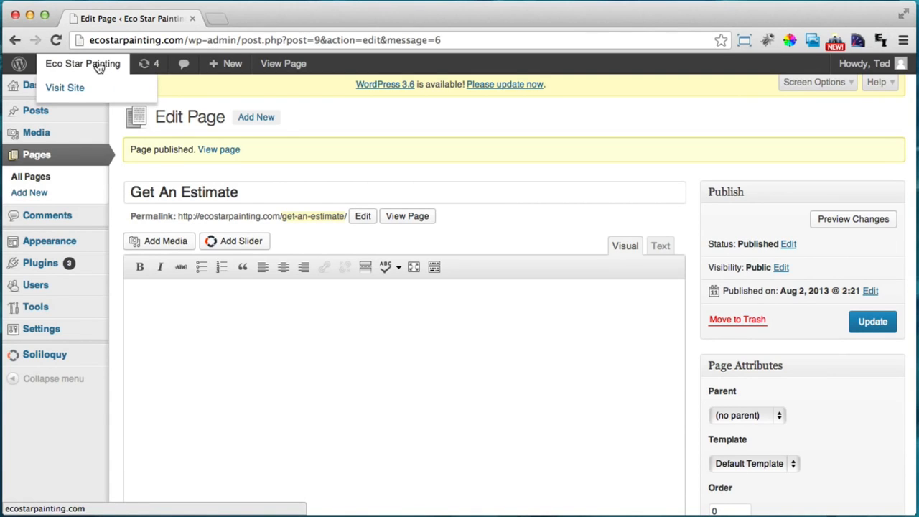
super+click(100, 66)
click(252, 21)
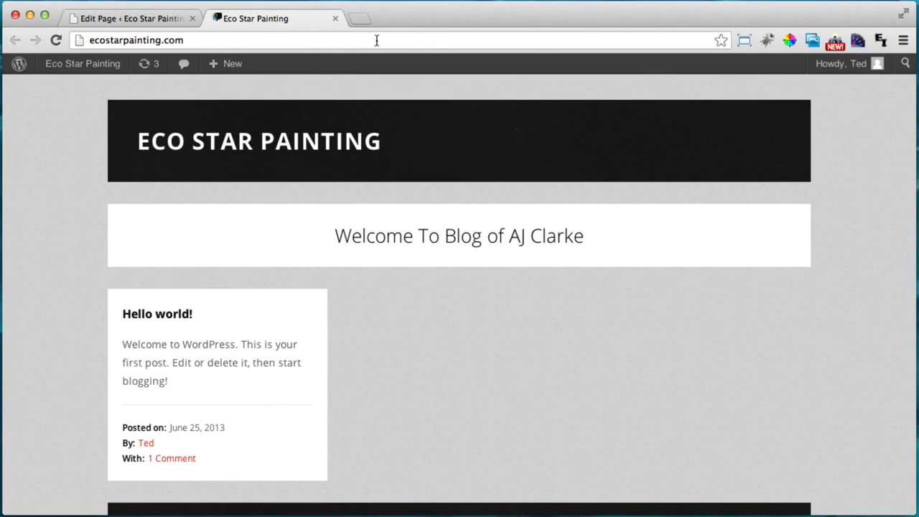
scroll(593, 206, down, 3)
scroll(593, 206, up, 3)
click(335, 18)
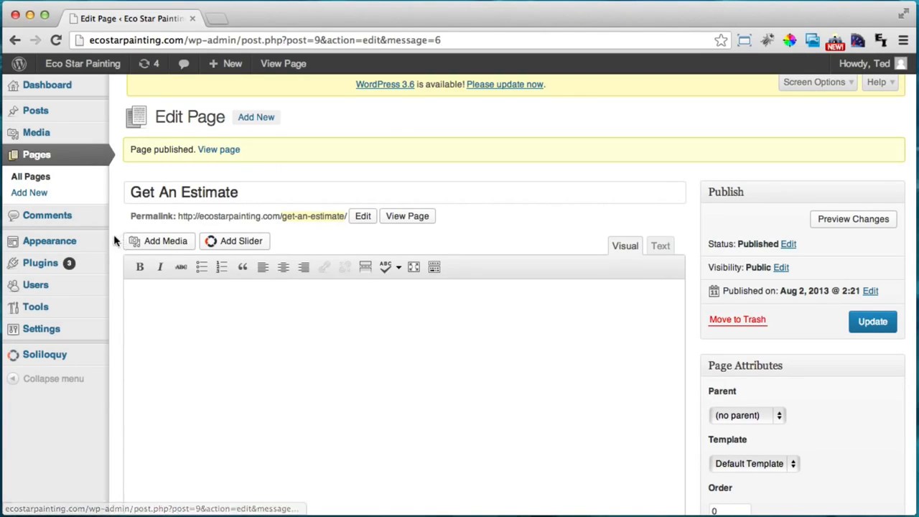
Create a new menu named 'Main Menu' in Appearance > Menus
mouse_move(63, 246)
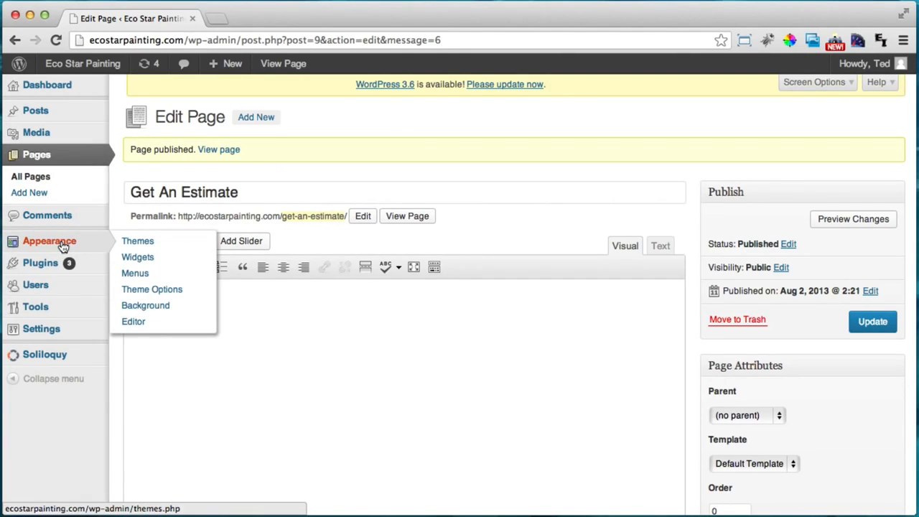
click(132, 274)
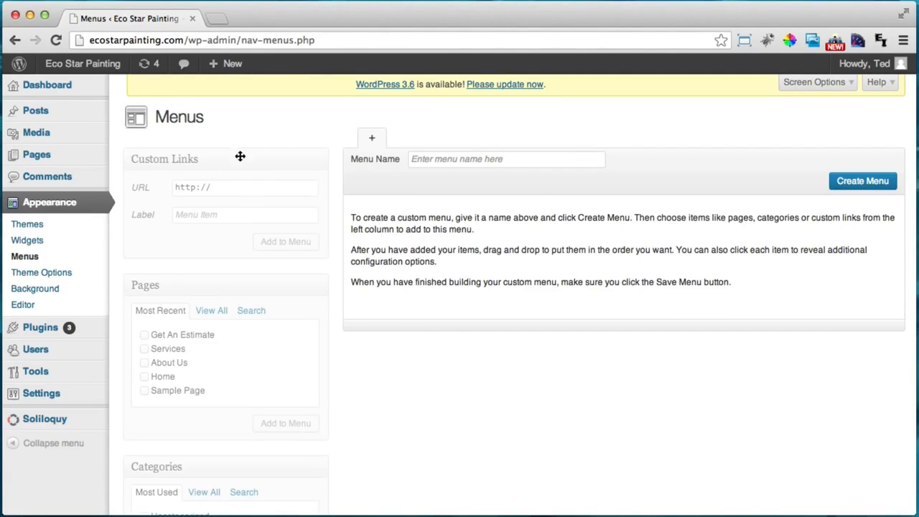
click(446, 158)
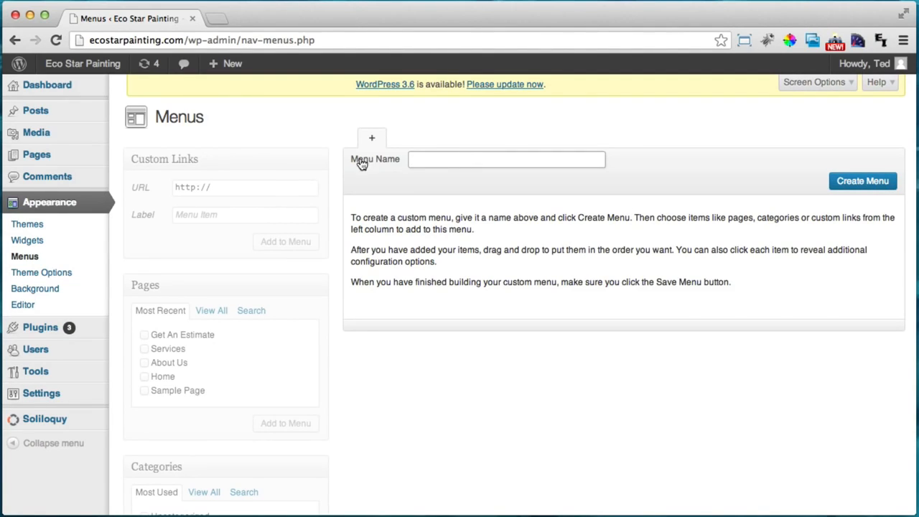
text(Mai)
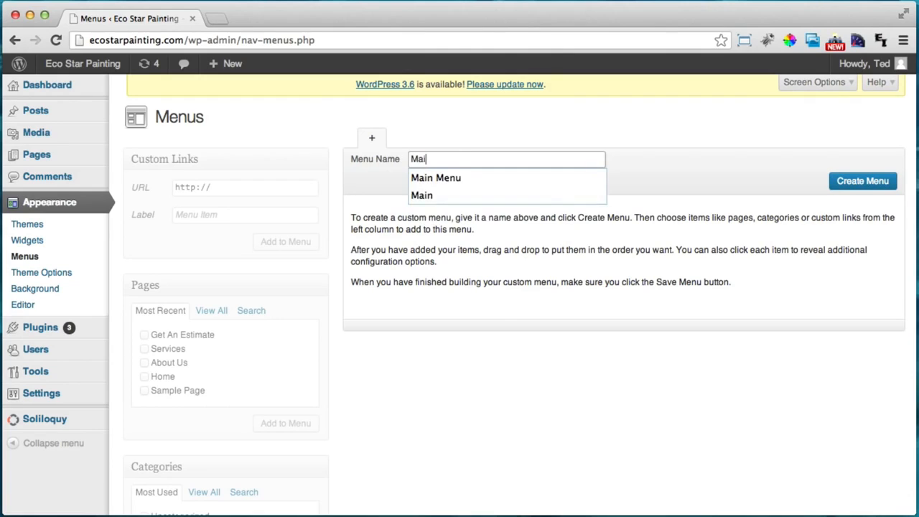
text(n Menu)
key(BackSpace)
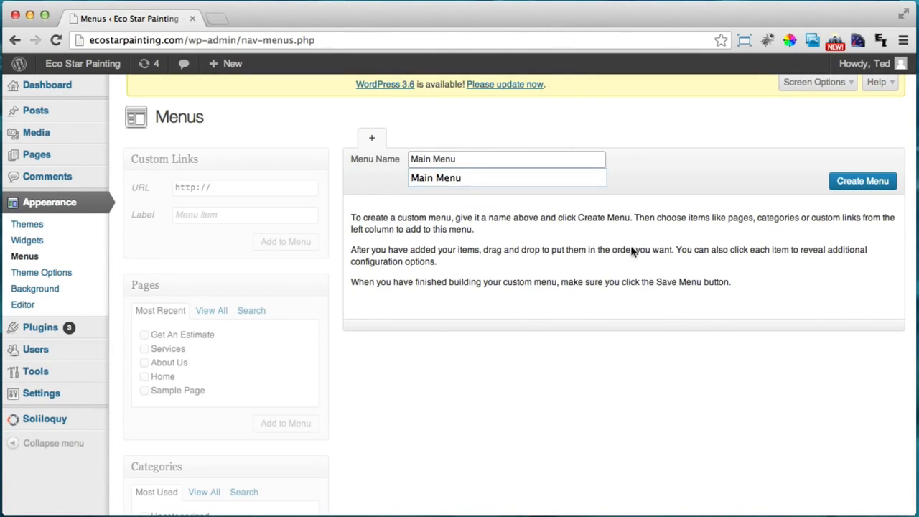
click(856, 185)
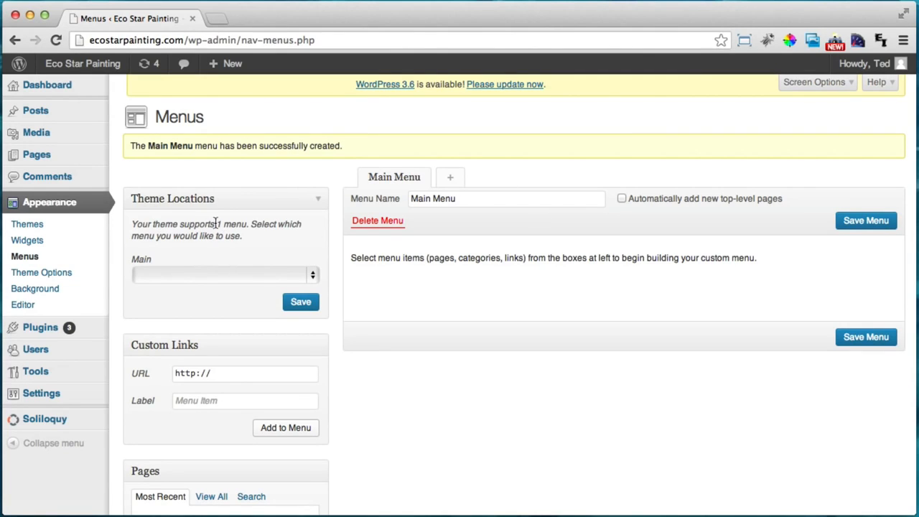
Assign Main Menu to the Main location, add the Home, Services and Get An Estimate pages, and save
click(182, 272)
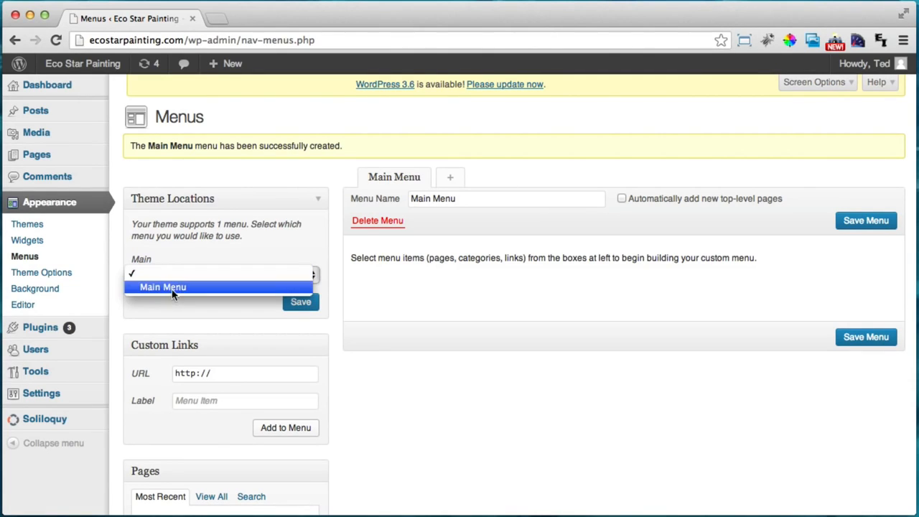
click(174, 288)
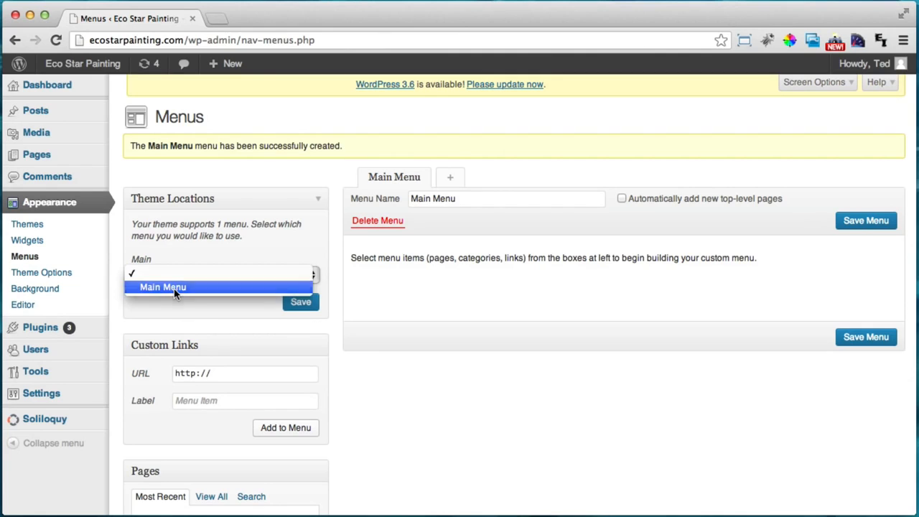
scroll(461, 230, down, 1)
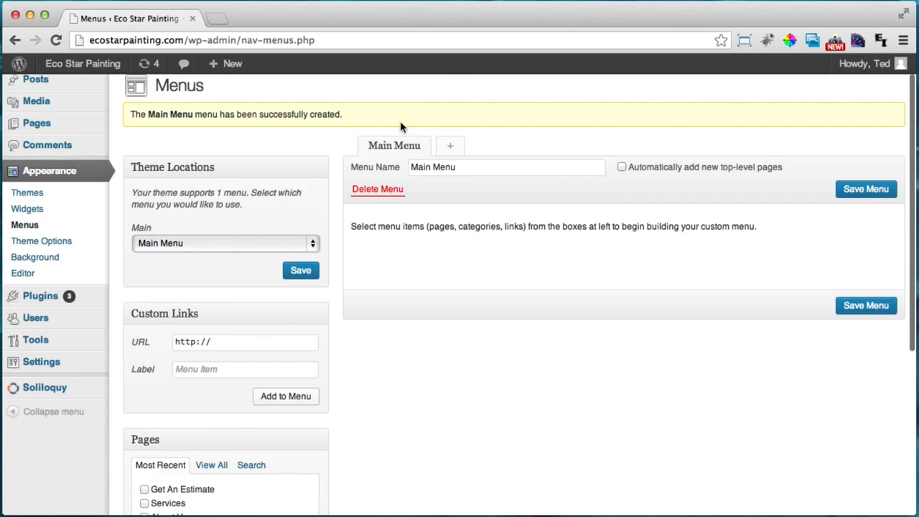
scroll(439, 264, down, 4)
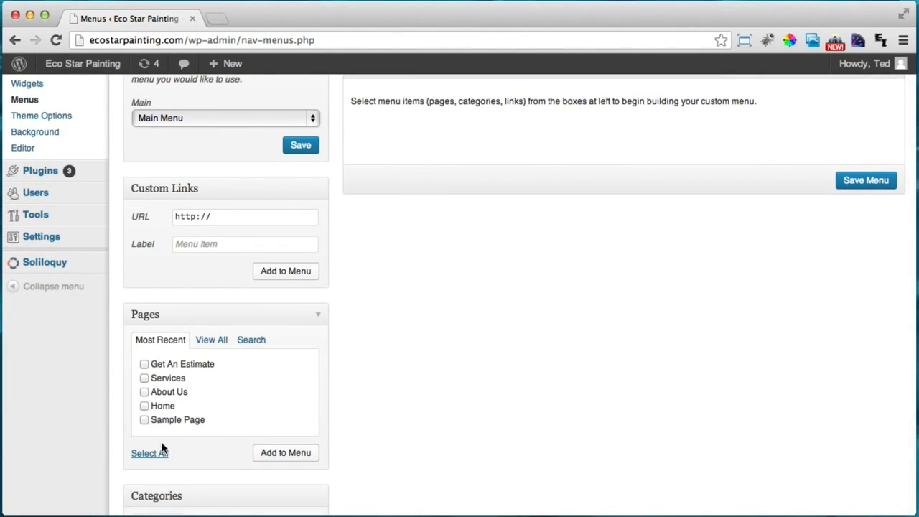
click(144, 405)
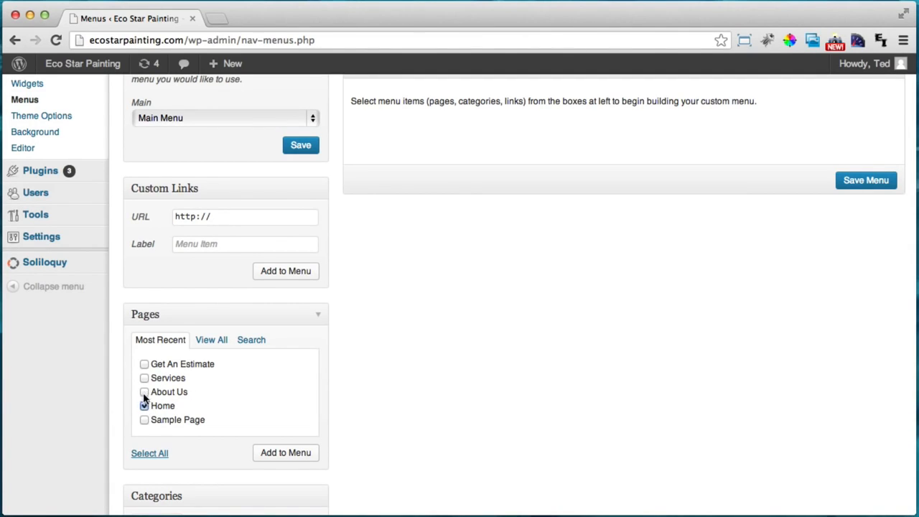
click(145, 378)
click(144, 364)
scroll(567, 332, up, 2)
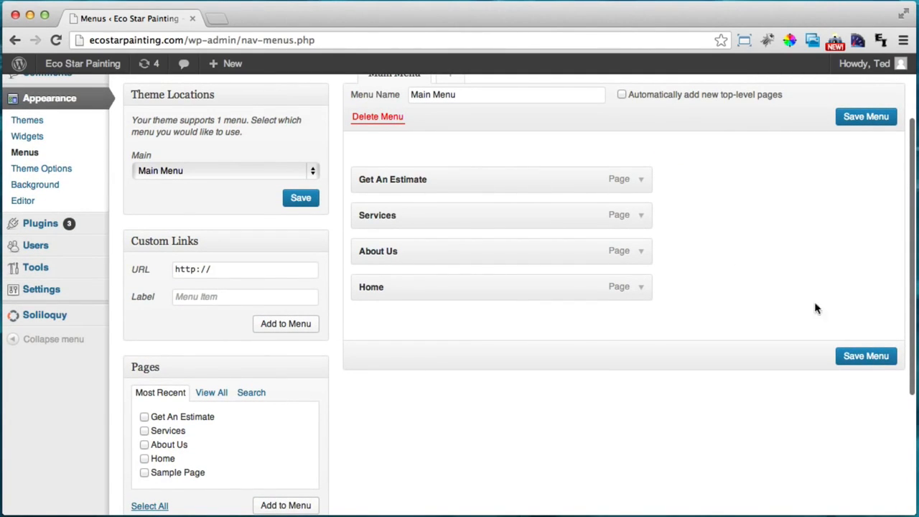
click(874, 360)
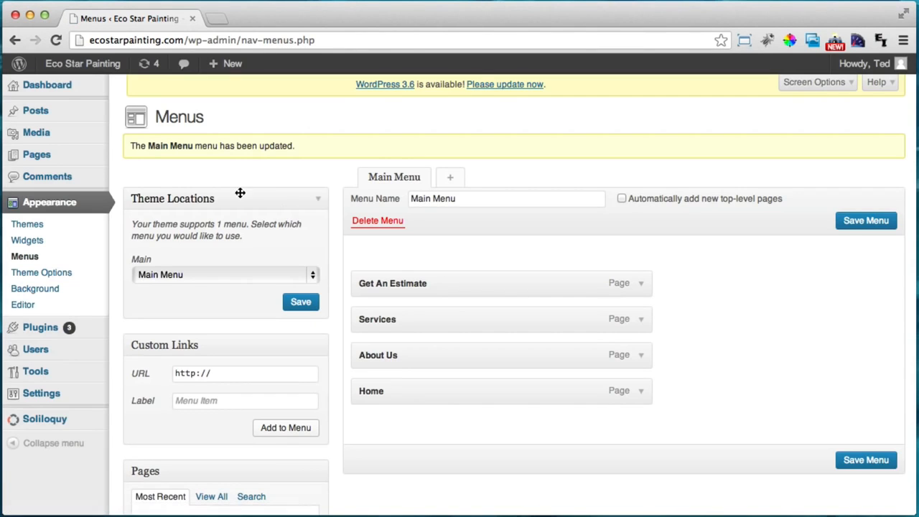
super+click(85, 66)
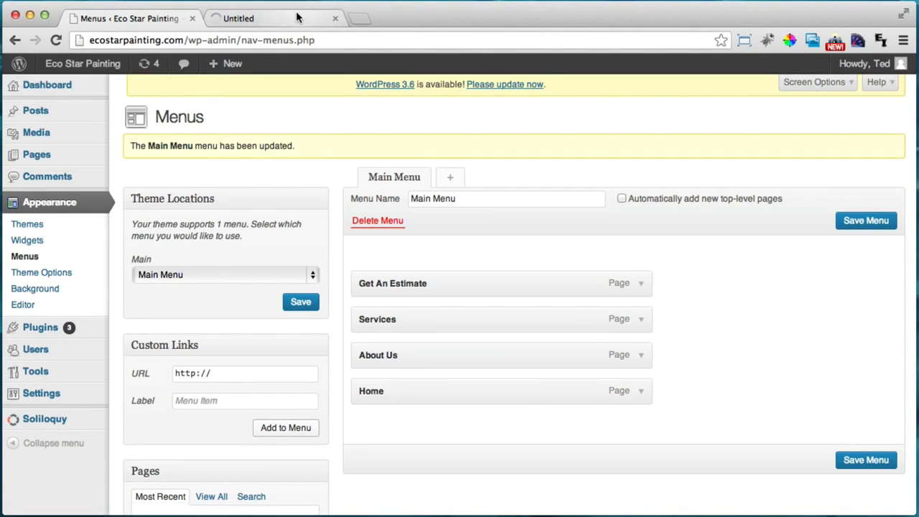
Check the live homepage in the new tab, then return to the menu editor
click(297, 18)
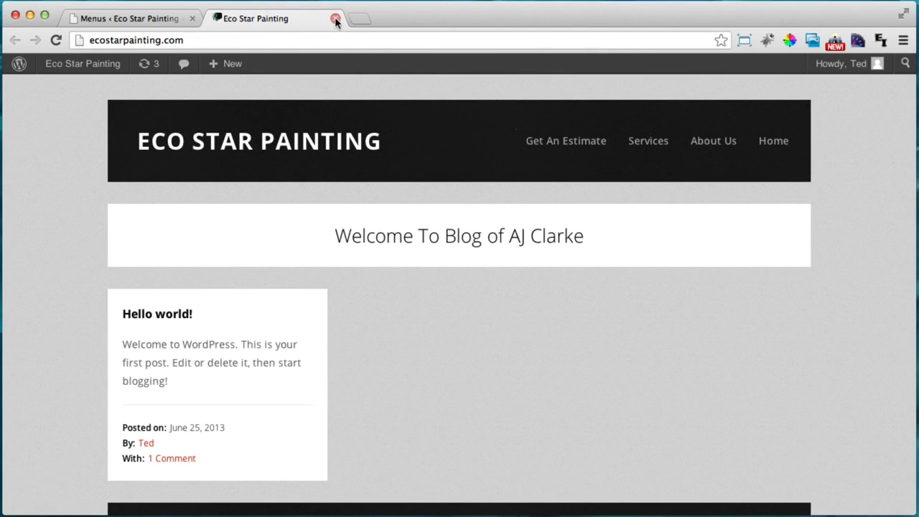
click(143, 19)
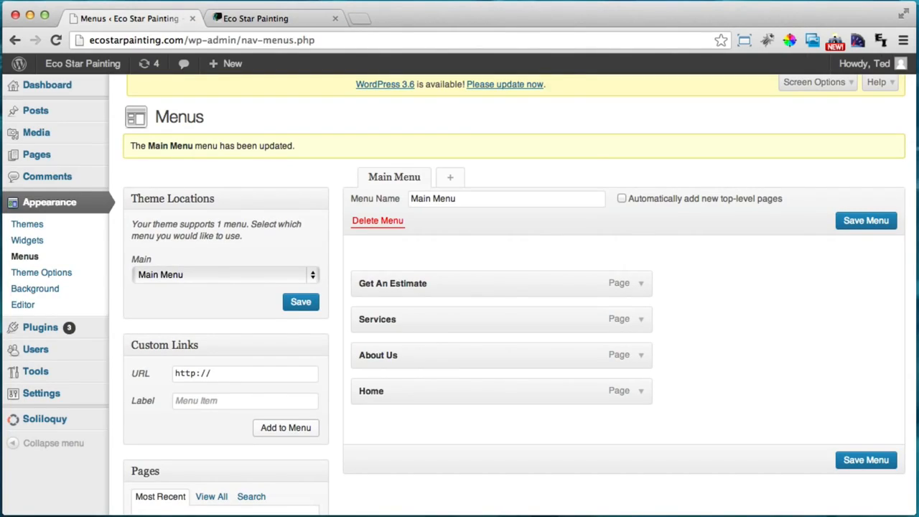
scroll(511, 294, down, 2)
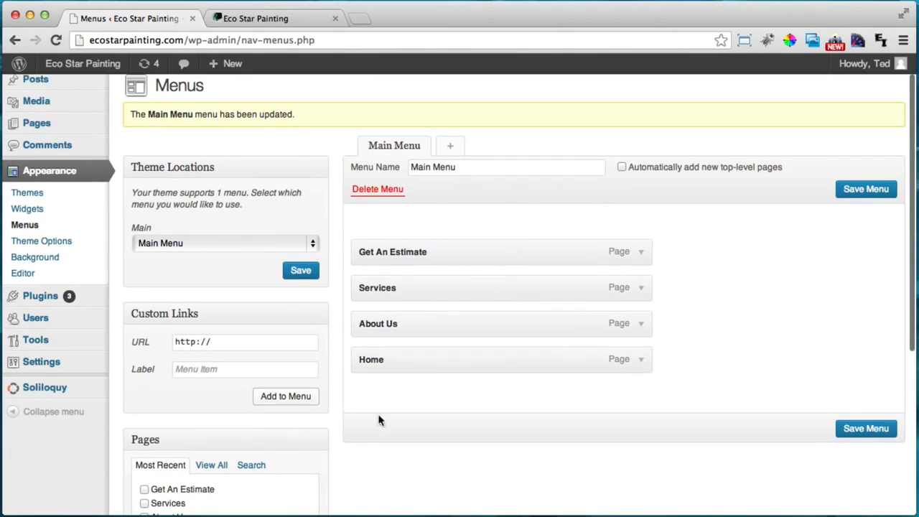
Reorder the menu to Home, About Us, Services, Get An Estimate and save it
drag(386, 361, 380, 239)
drag(421, 356, 417, 280)
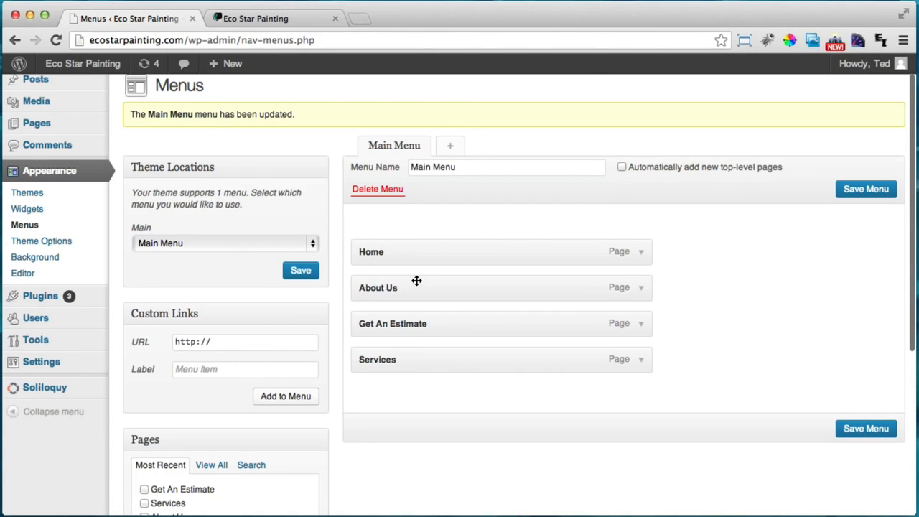
drag(404, 352, 398, 326)
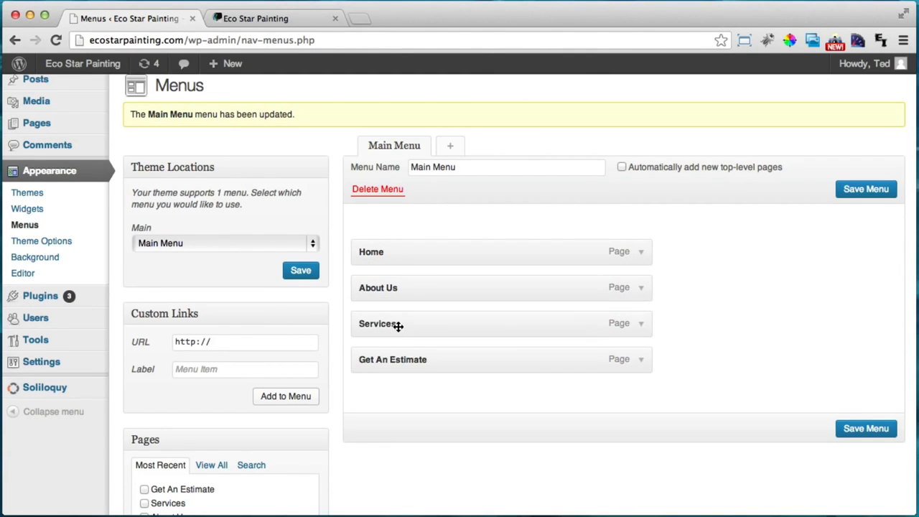
click(854, 188)
click(246, 18)
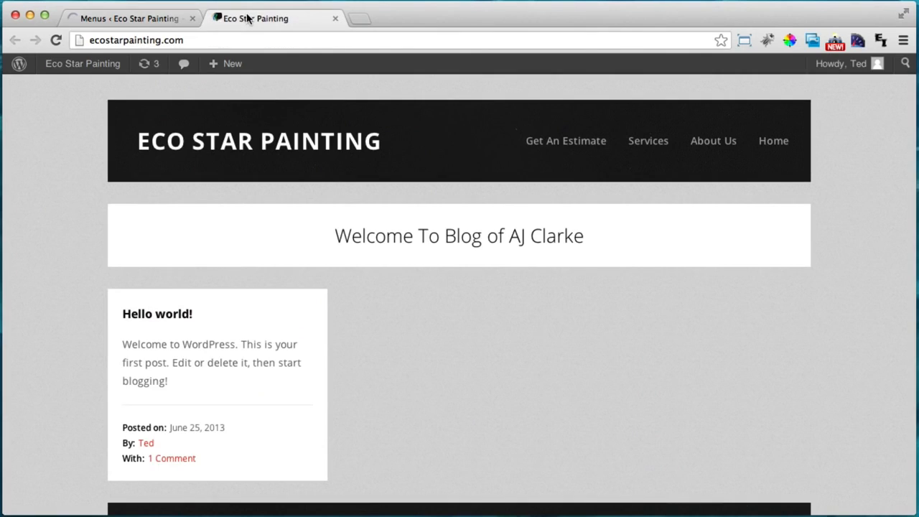
Reload the live site and open the Home page from the new navigation bar
click(55, 40)
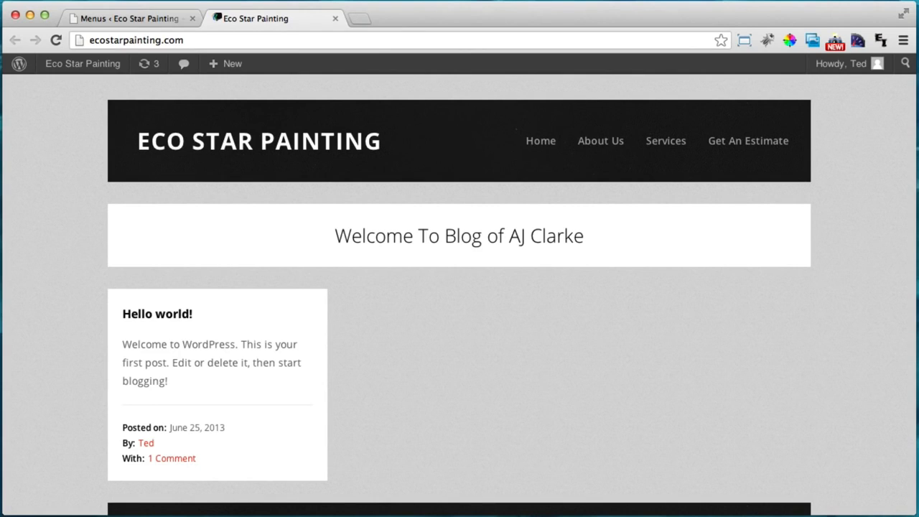
click(97, 39)
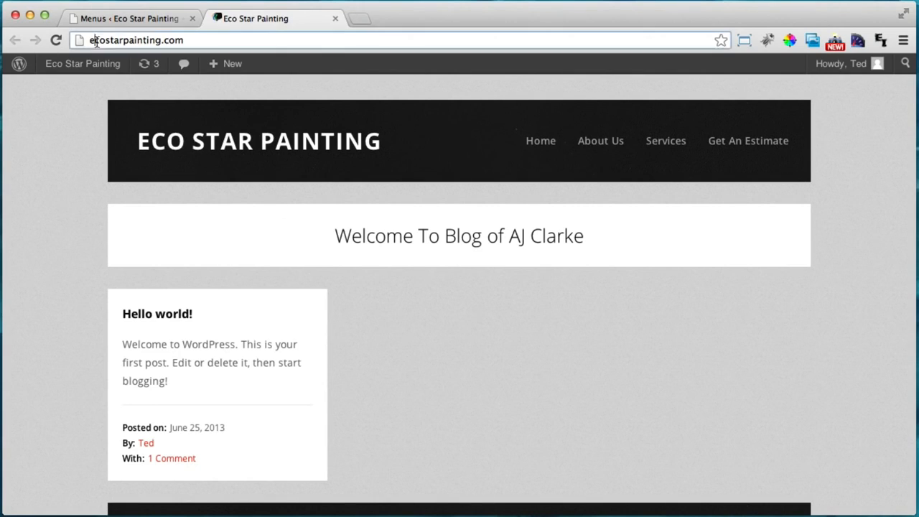
drag(92, 39, 165, 39)
click(183, 40)
click(539, 143)
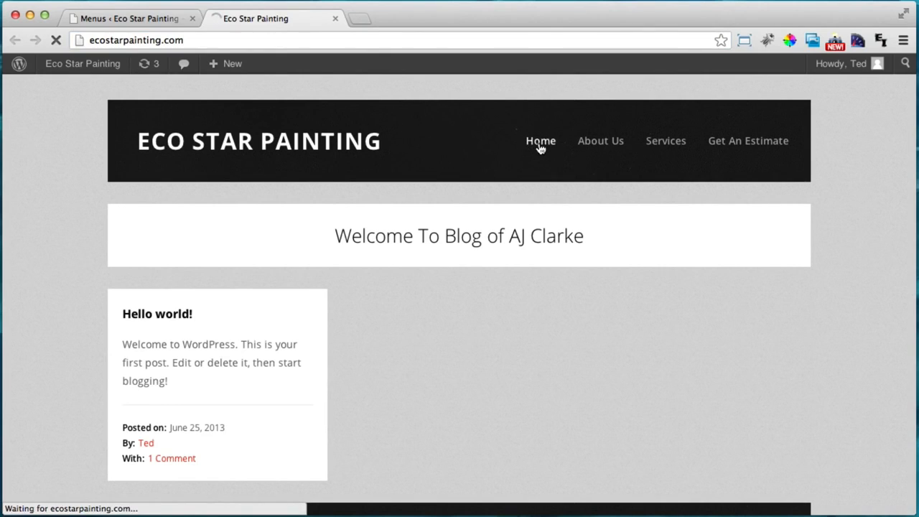
scroll(553, 196, down, 1)
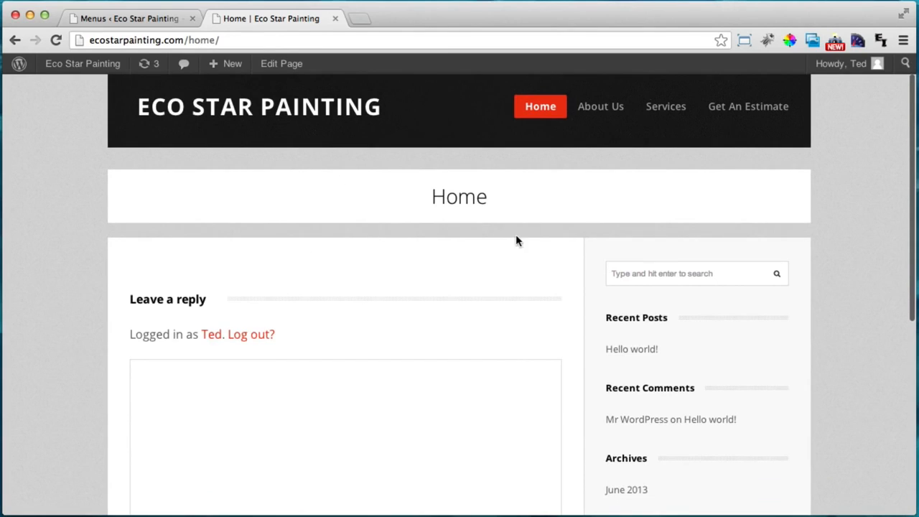
scroll(516, 239, up, 1)
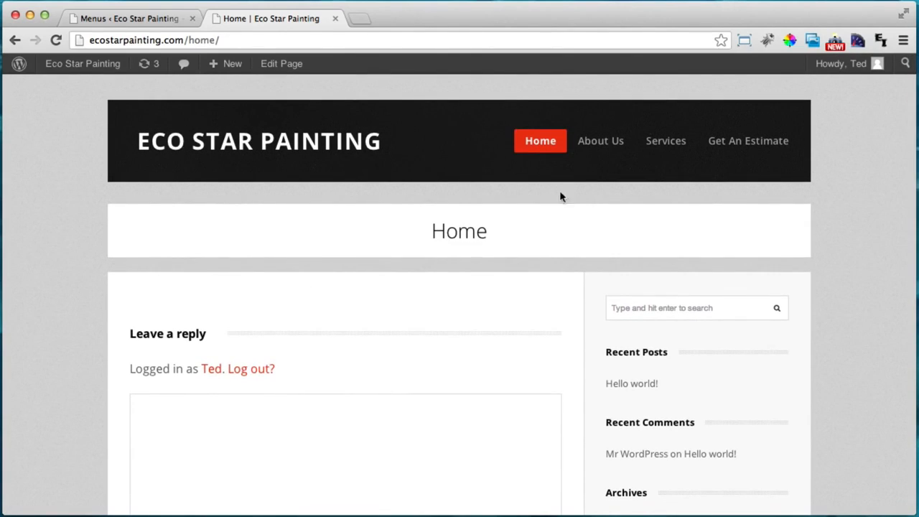
Return to the site's blog homepage, then go back to the Menus admin tab
drag(185, 40, 85, 41)
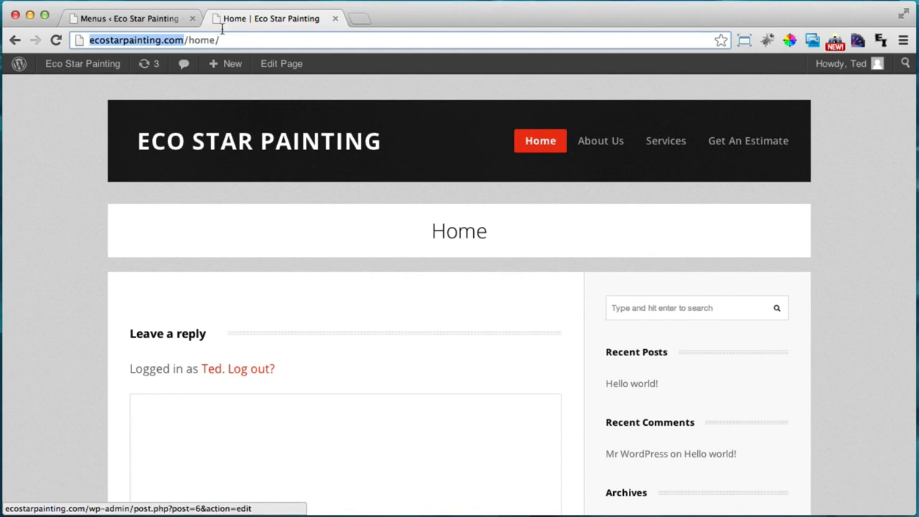
click(273, 142)
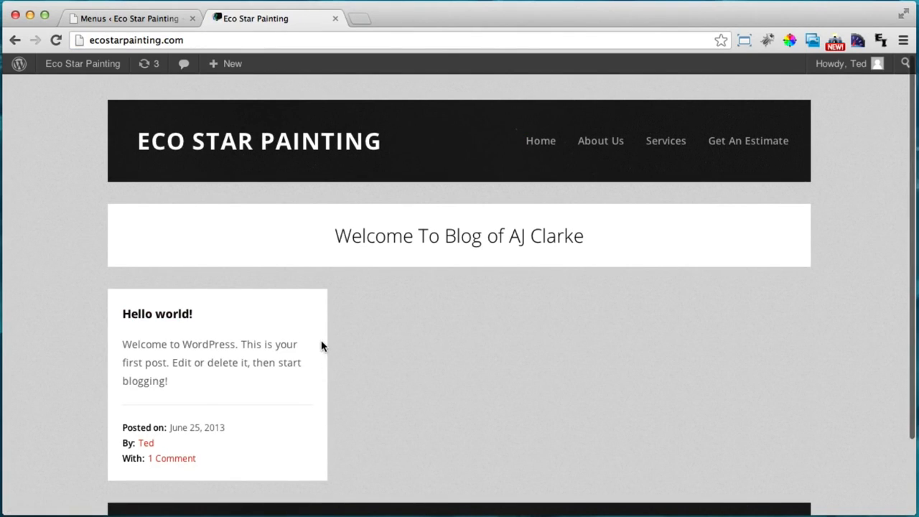
scroll(323, 343, down, 1)
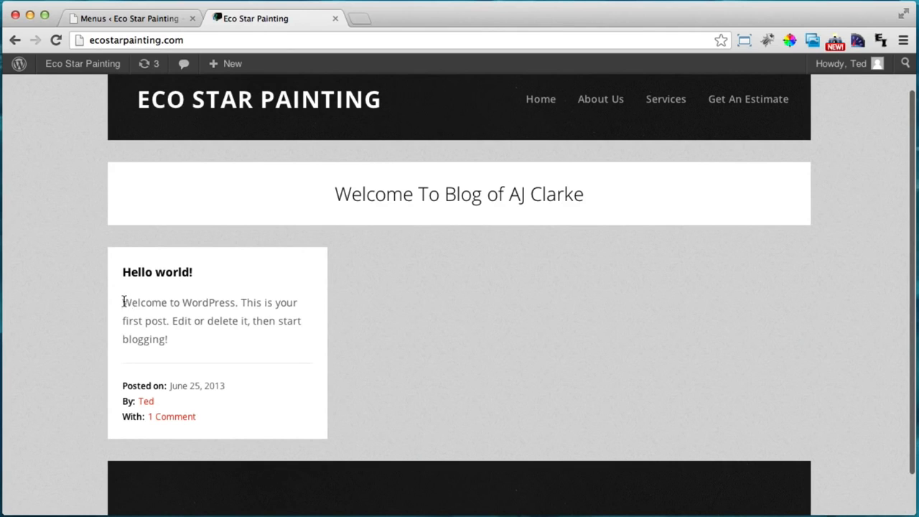
drag(124, 302, 270, 318)
click(273, 340)
scroll(584, 160, up, 1)
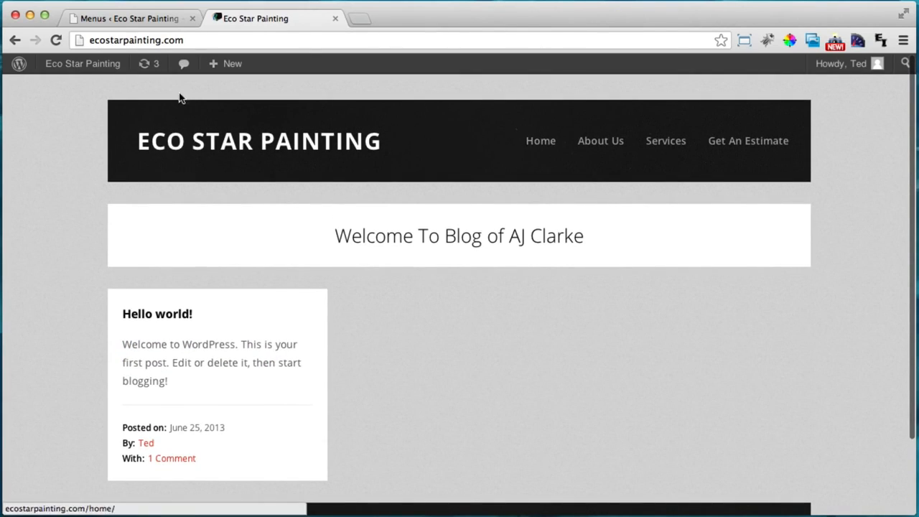
click(136, 17)
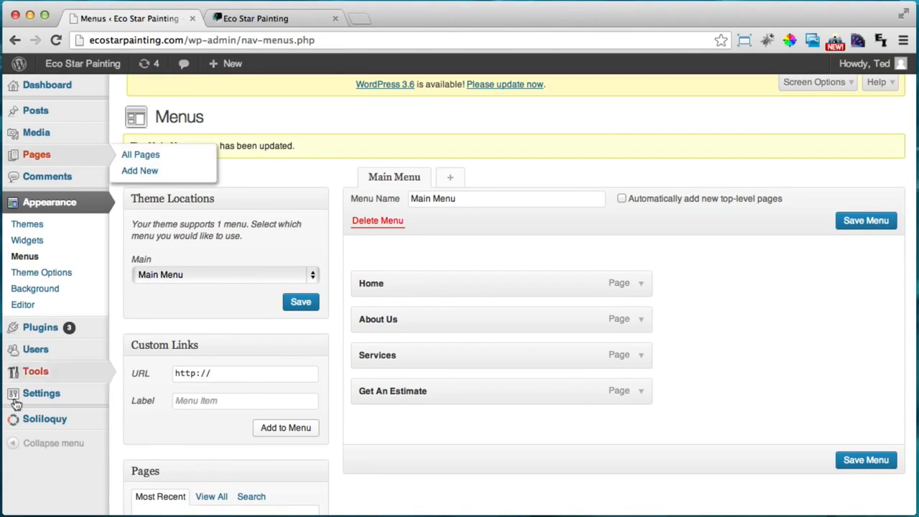
In Reading Settings, set the front page to the static Home page with no posts page, and save
mouse_move(63, 394)
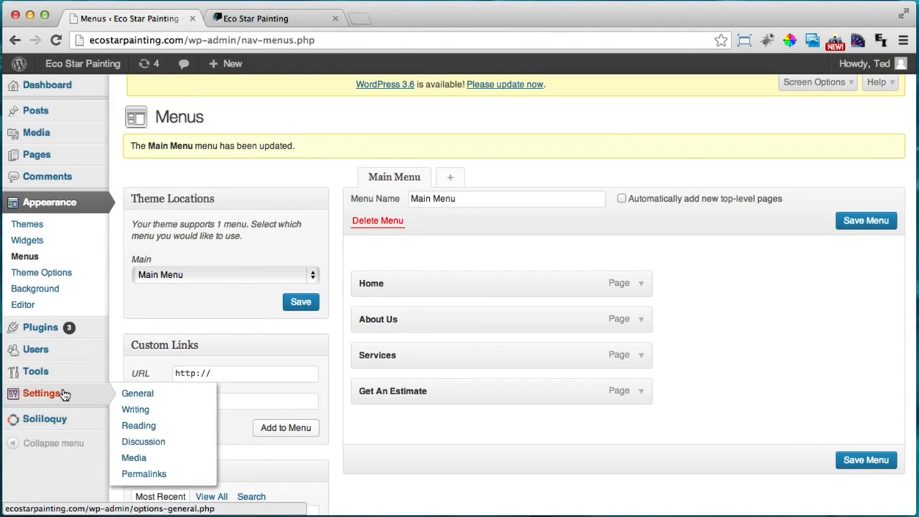
click(160, 429)
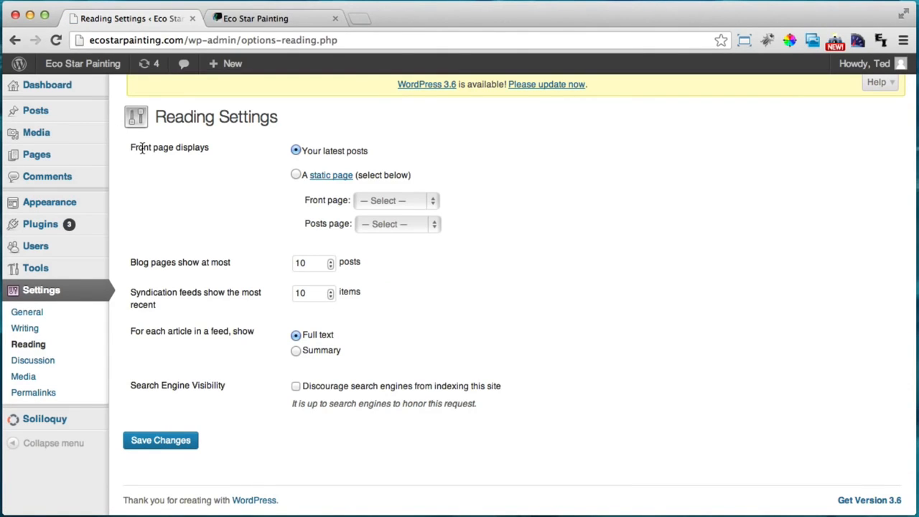
drag(138, 148, 194, 148)
click(193, 148)
click(296, 175)
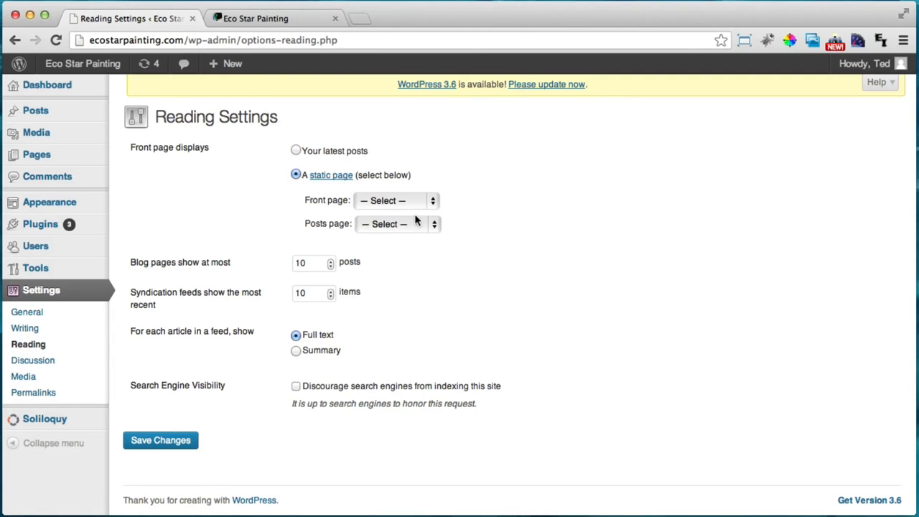
click(379, 203)
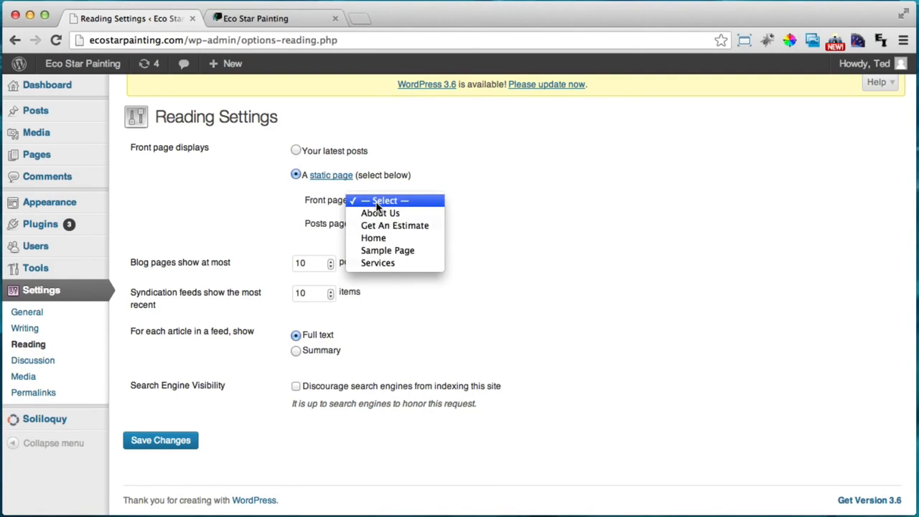
click(390, 237)
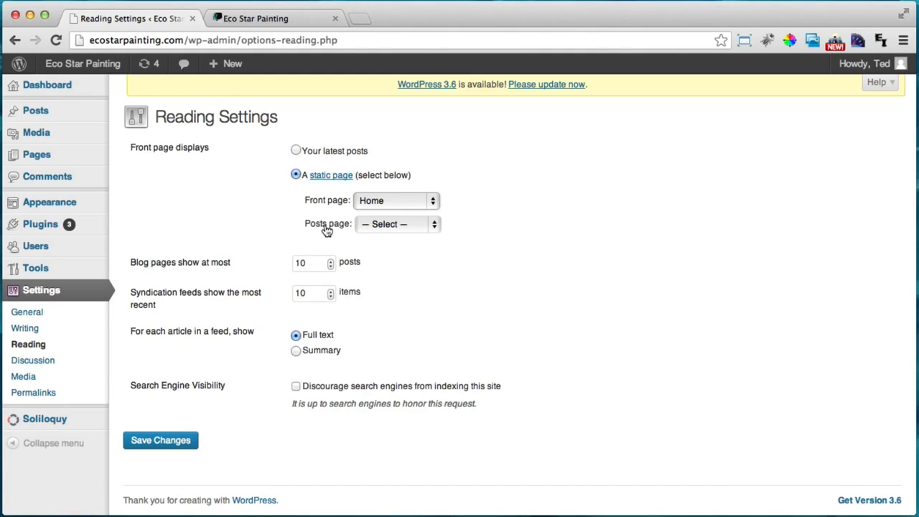
click(395, 228)
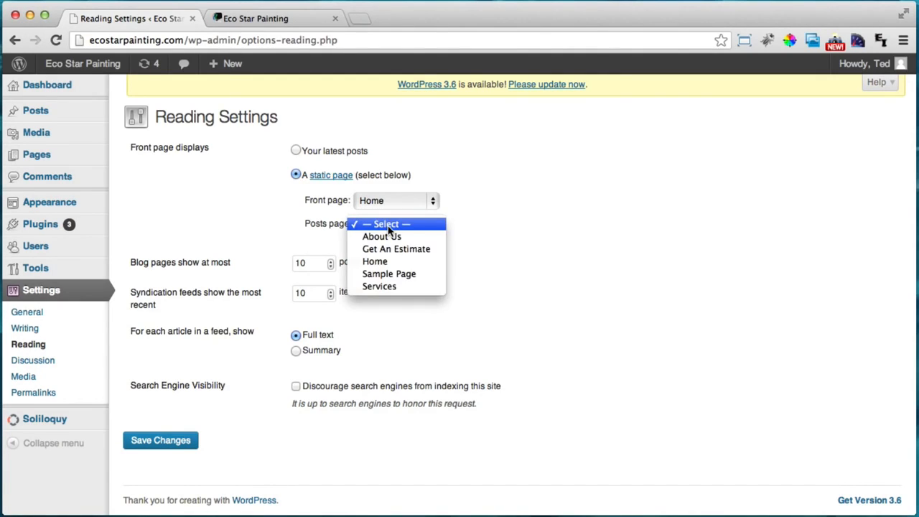
click(389, 225)
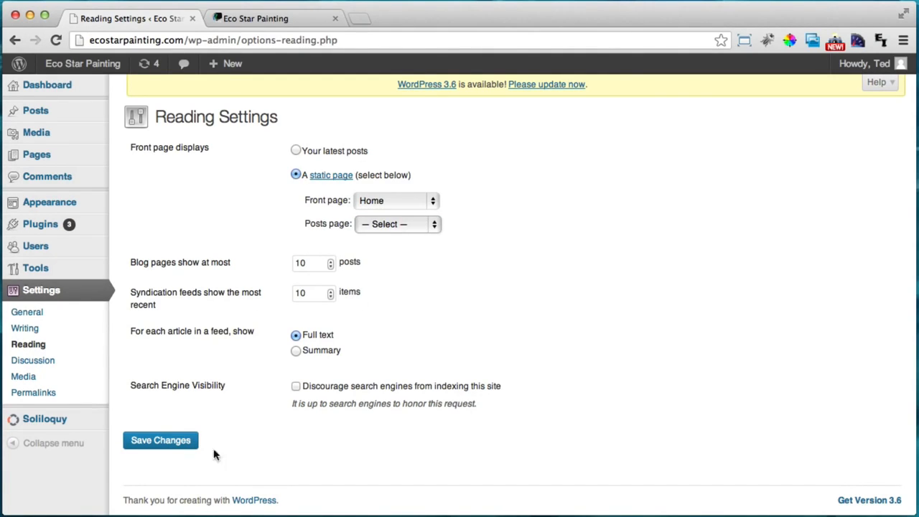
click(154, 441)
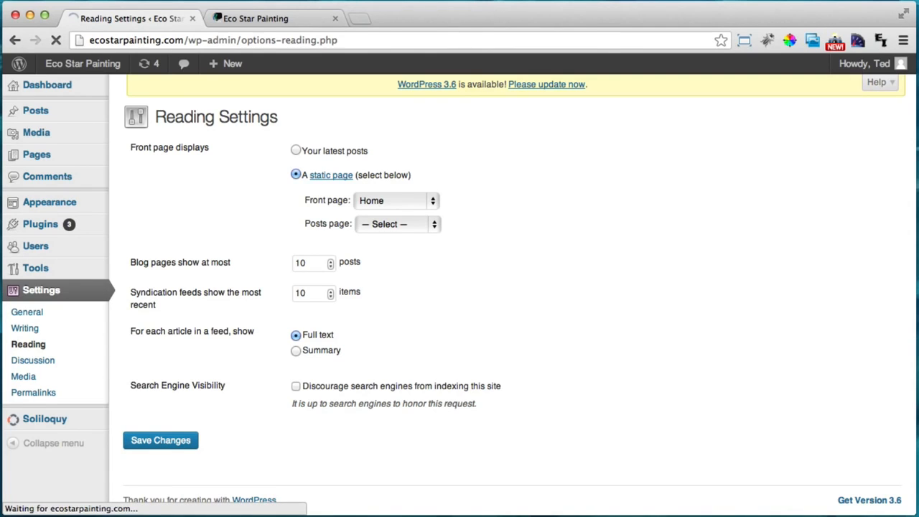
Reload the live site from its address bar to check the new front page
click(250, 19)
drag(208, 41, 91, 47)
key(Return)
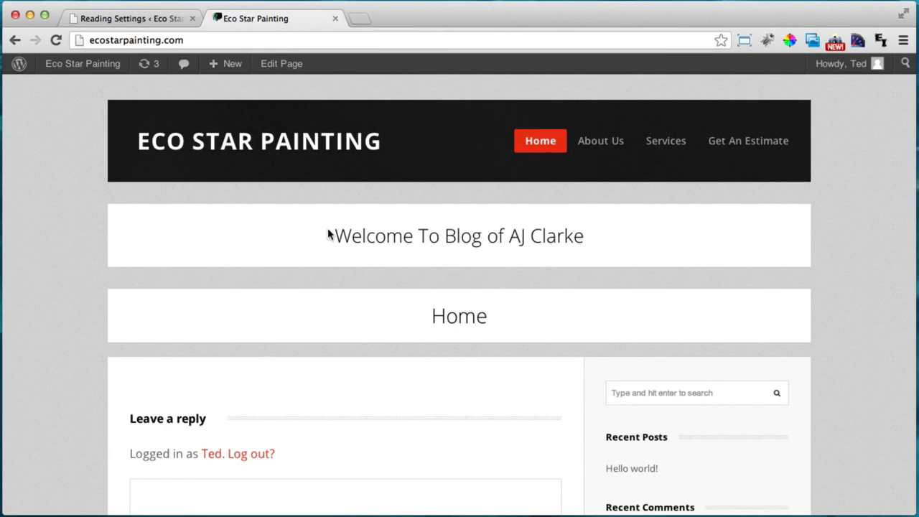
Review the static Home front page and its subtitle, then return to the Reading Settings tab
drag(330, 235, 594, 237)
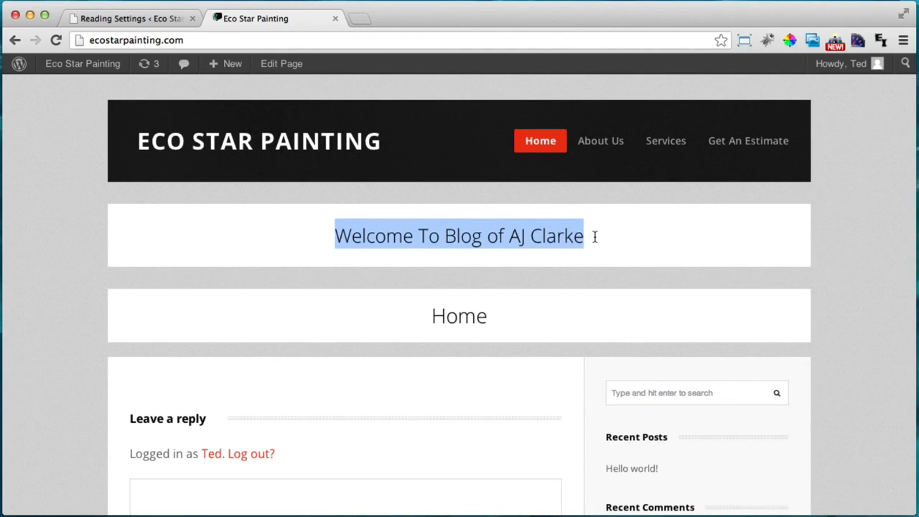
click(594, 237)
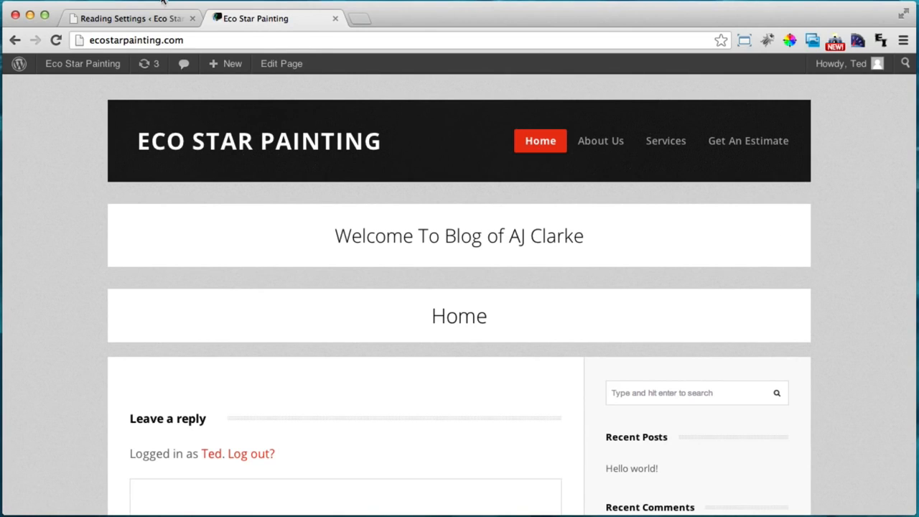
click(146, 17)
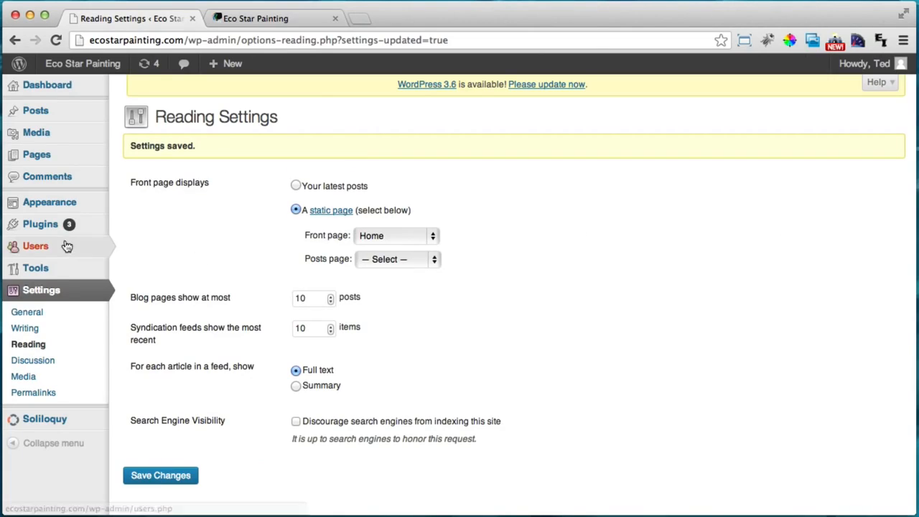
Clear the Homepage Subtitle field in Theme Options and save the options
mouse_move(71, 202)
click(163, 254)
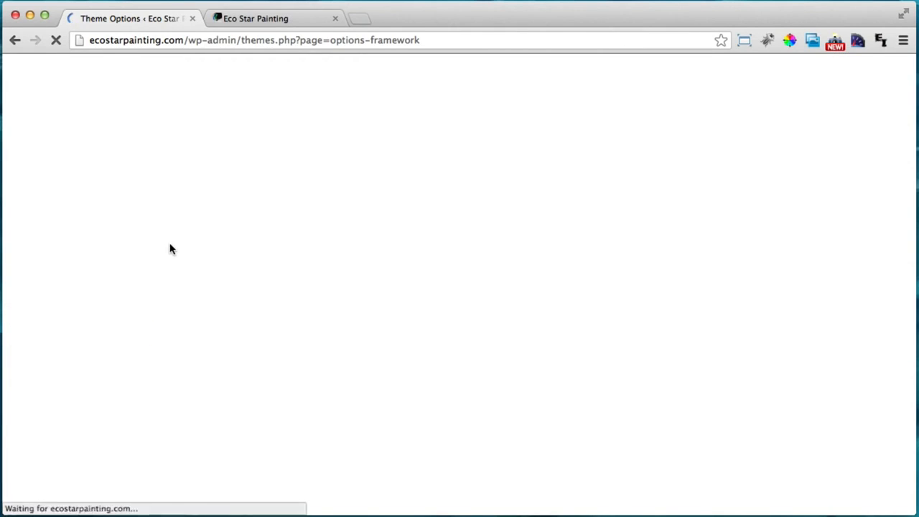
scroll(448, 240, down, 3)
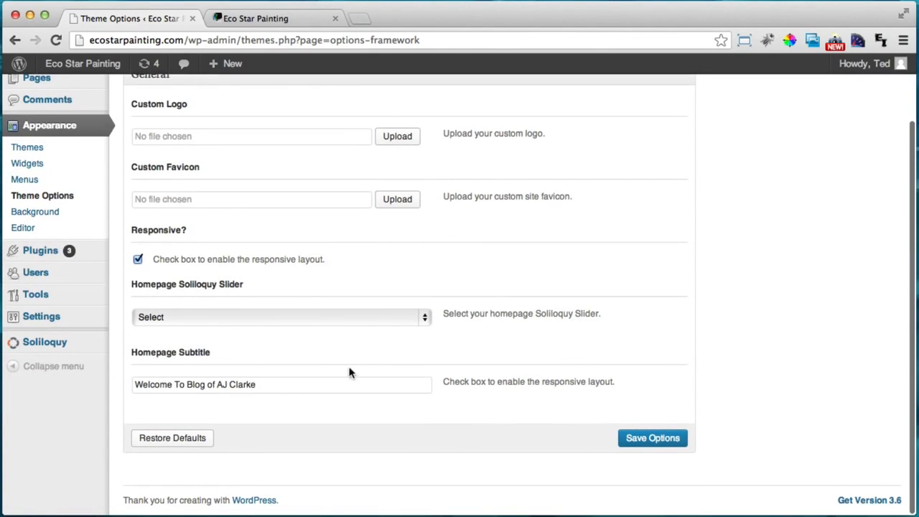
click(280, 383)
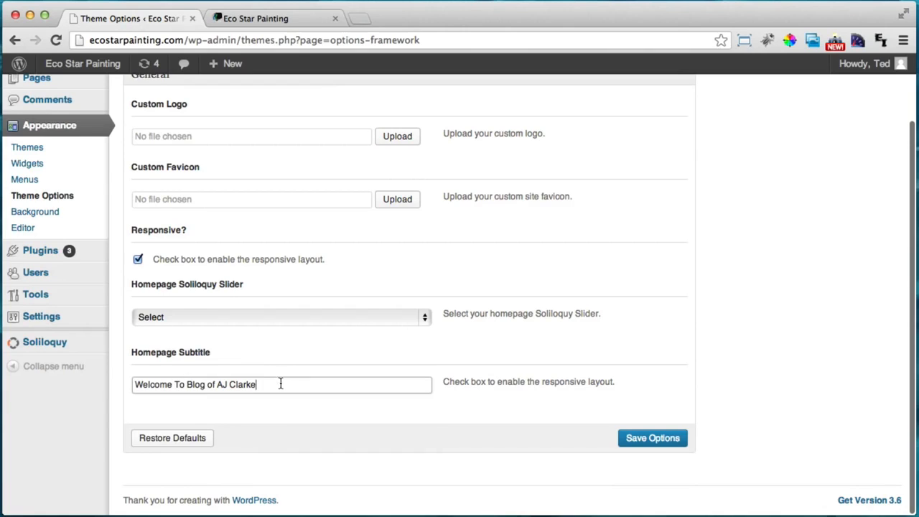
drag(281, 384, 134, 383)
key(BackSpace)
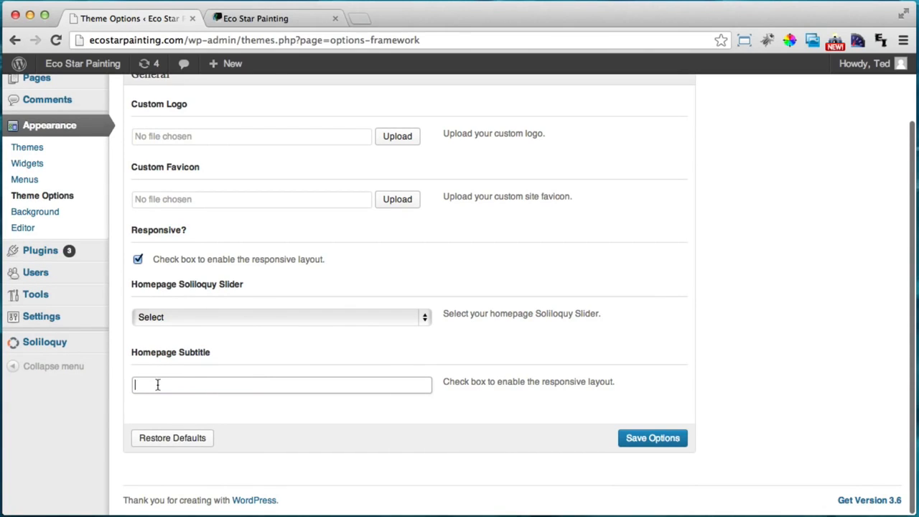
click(637, 446)
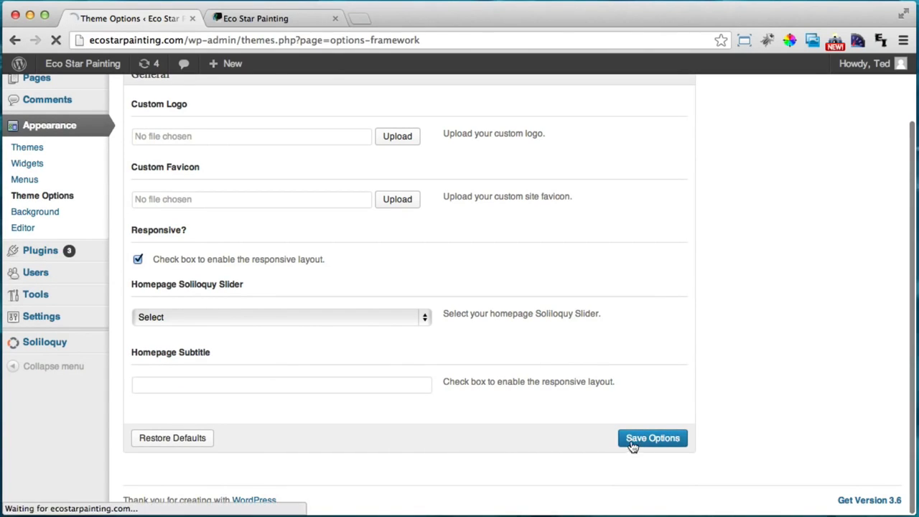
click(280, 21)
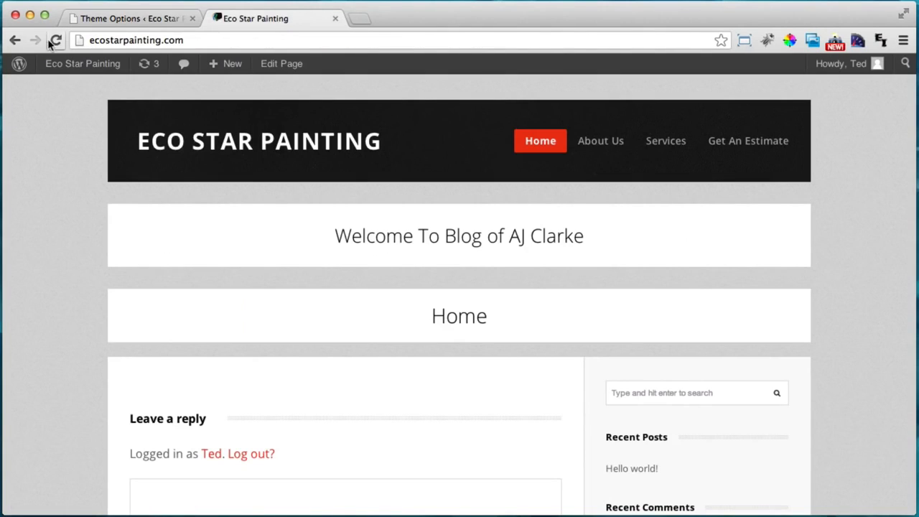
Reload the live Home page and scroll through it to confirm the subtitle banner is gone
click(55, 41)
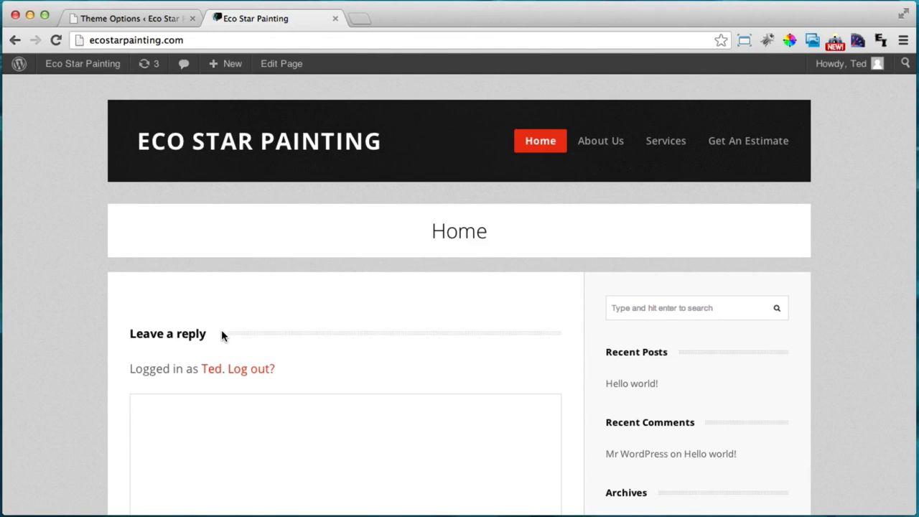
scroll(221, 334, down, 3)
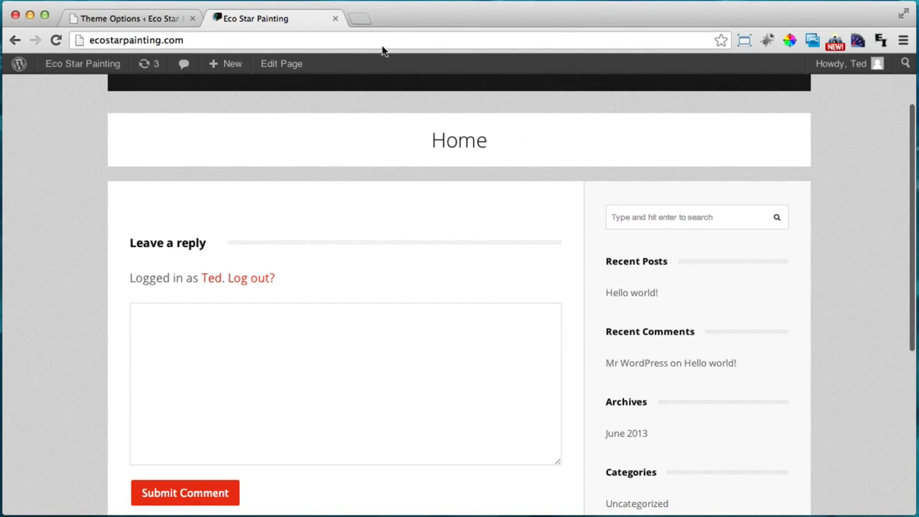
scroll(455, 133, up, 1)
scroll(455, 133, up, 3)
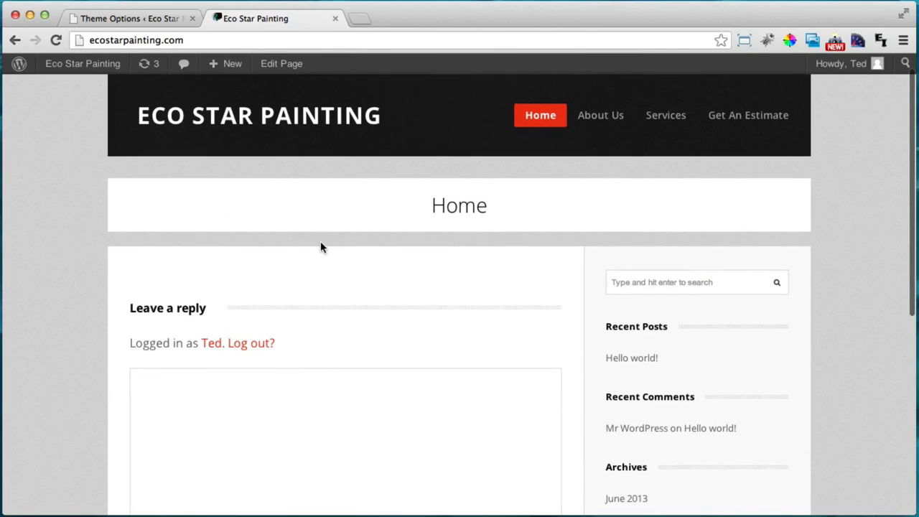
Open the Home page from the Pages list in the editor
click(108, 19)
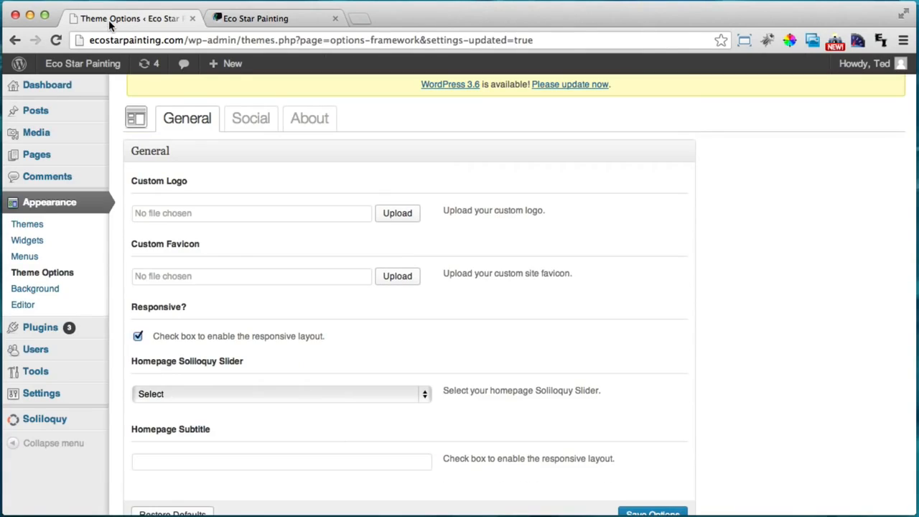
click(47, 165)
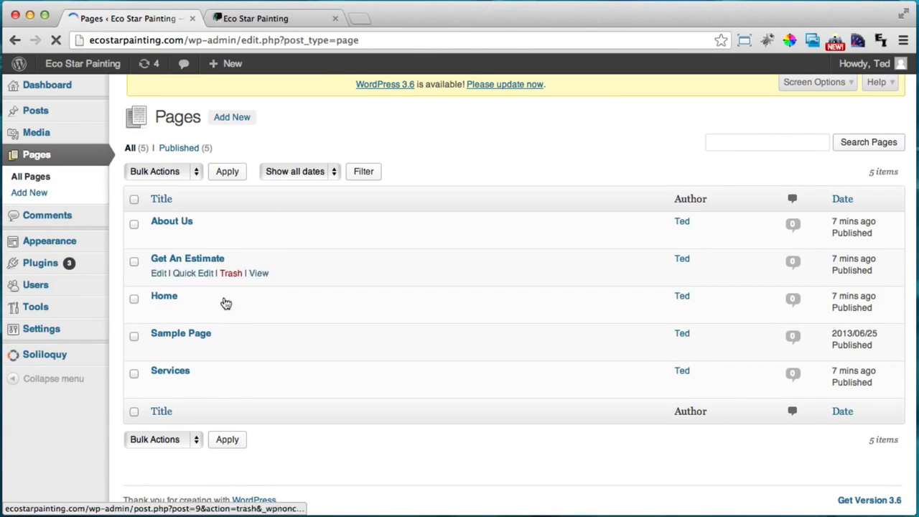
click(168, 299)
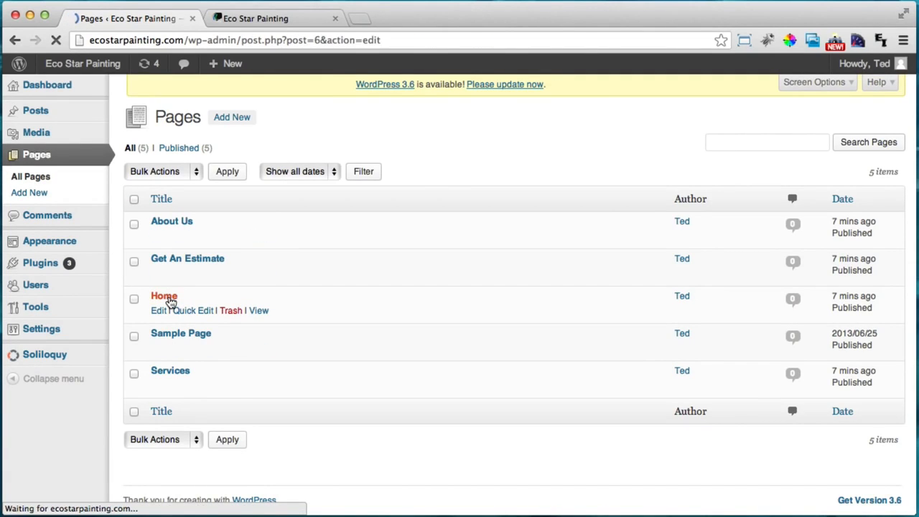
Set the Home page template to Full-Width, update the page, and return to the live site
scroll(783, 338, down, 1)
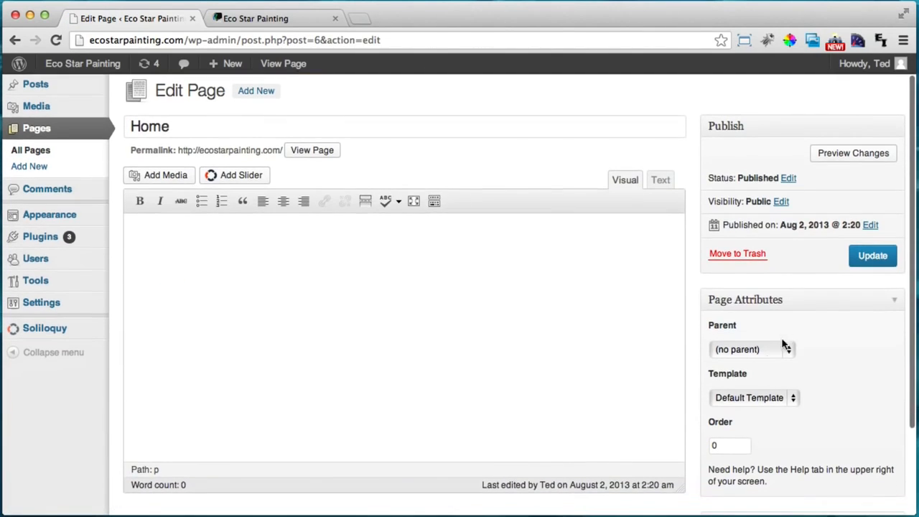
click(748, 396)
click(766, 409)
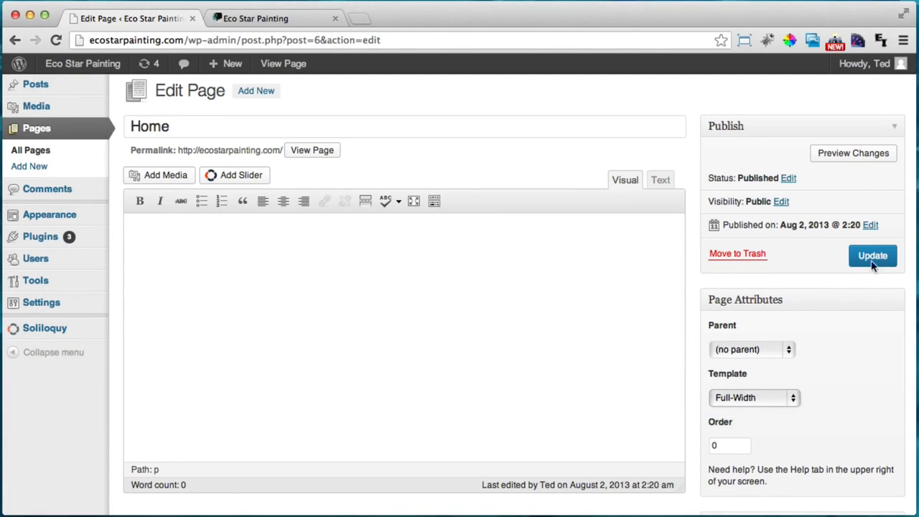
click(874, 257)
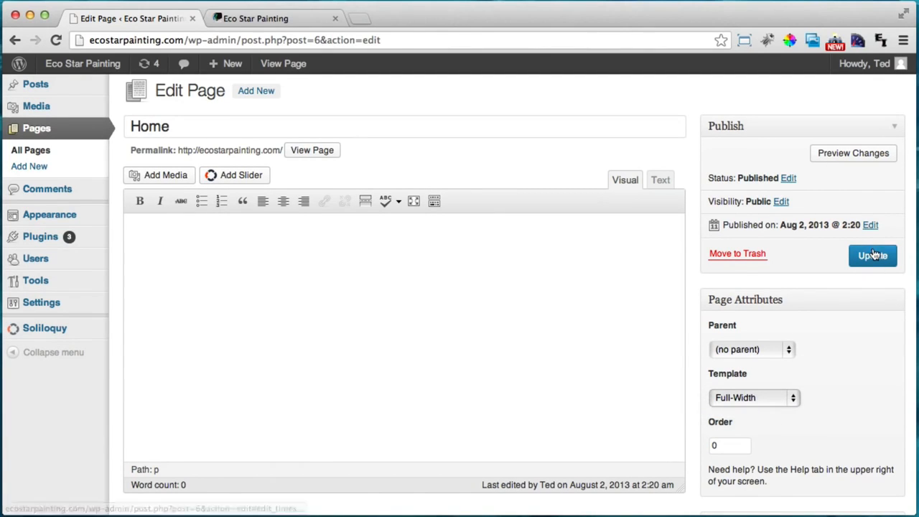
click(251, 19)
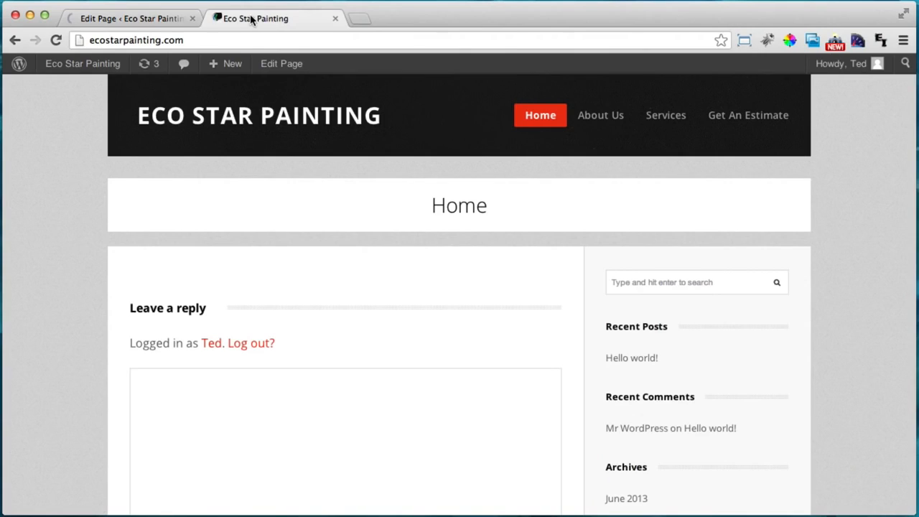
Reload the live site to check the full-width Home page, then return to its Edit Page tab
click(55, 41)
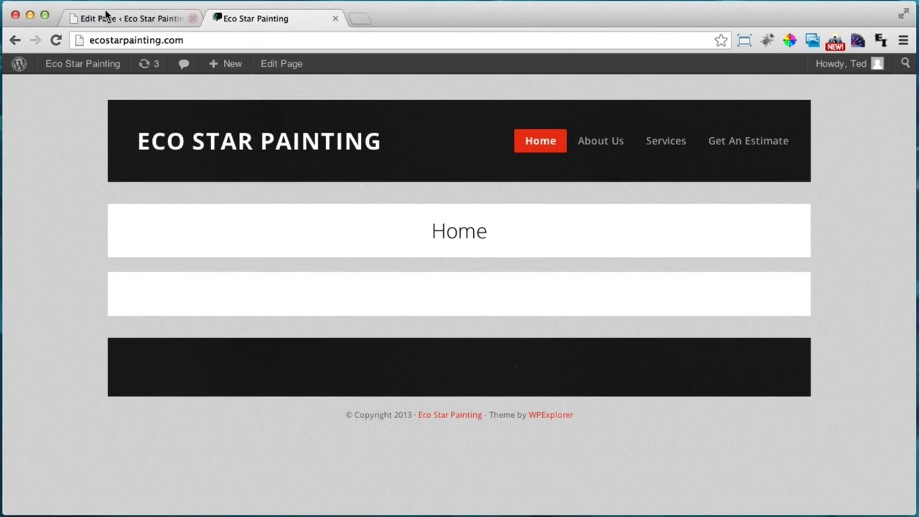
click(104, 21)
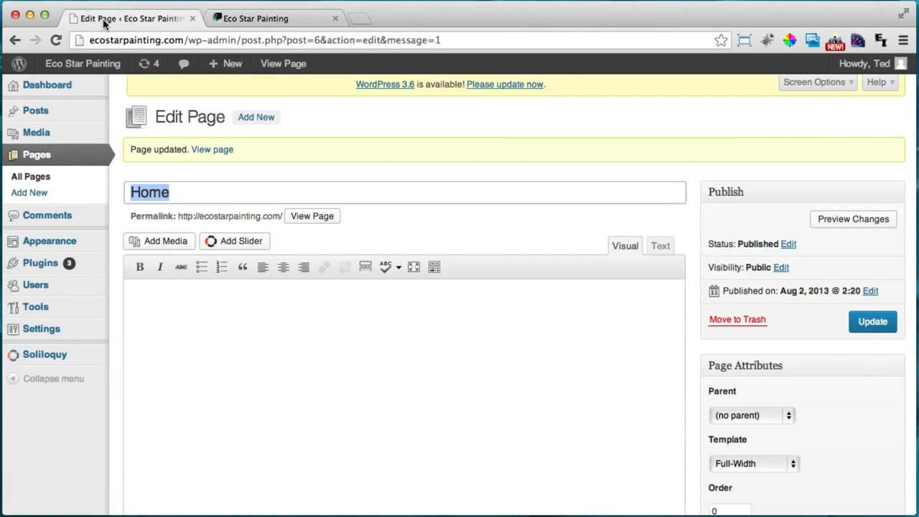
Start a new Soliloquy slider titled 'Homepage Slider'
mouse_move(62, 358)
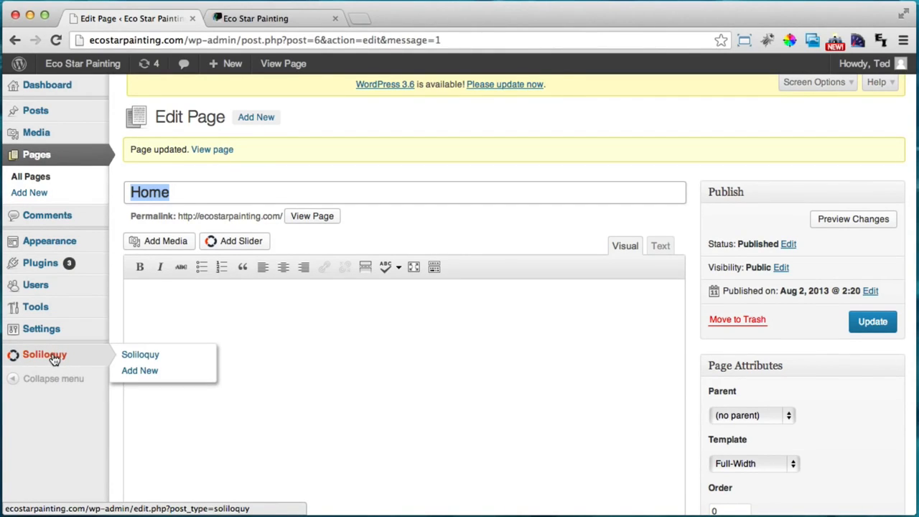
click(145, 373)
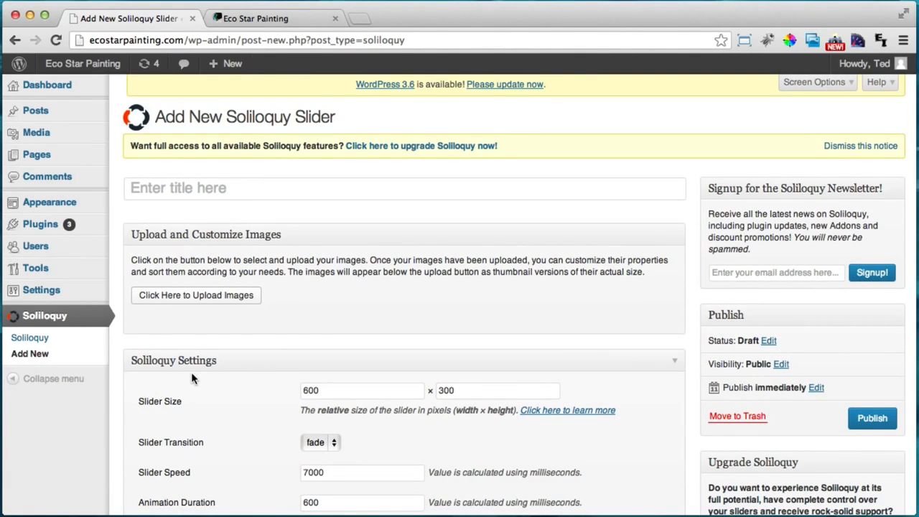
click(225, 194)
text(Homepage P)
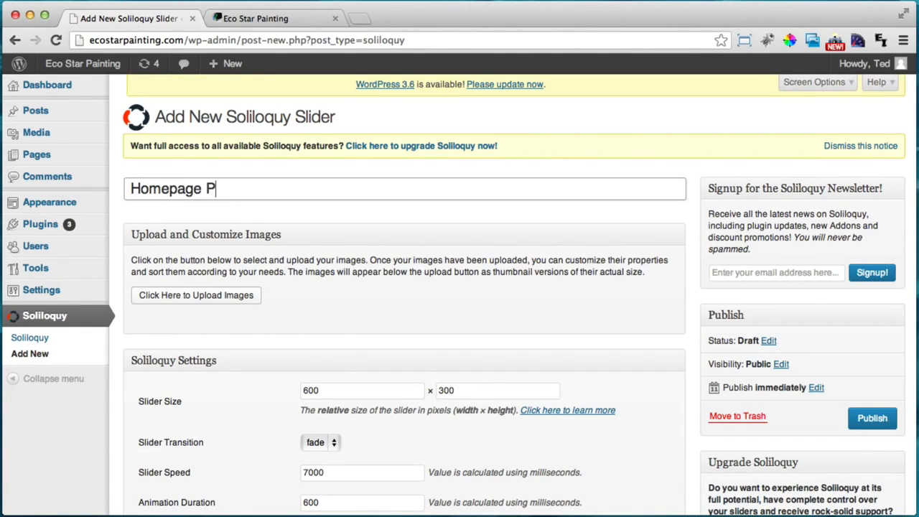
key(BackSpace)
text(Slider)
Change the slider size from 600 × 300 to 960 × 330
scroll(200, 260, down, 2)
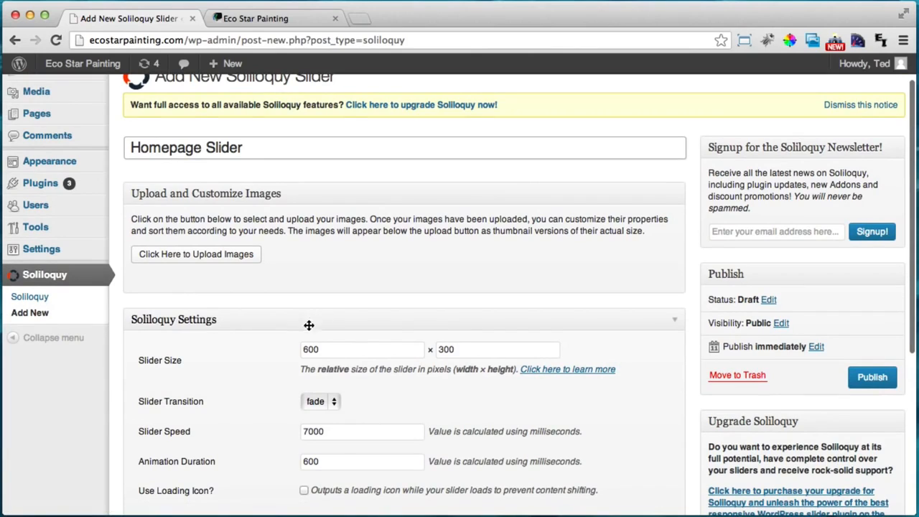
click(320, 350)
drag(320, 350, 299, 351)
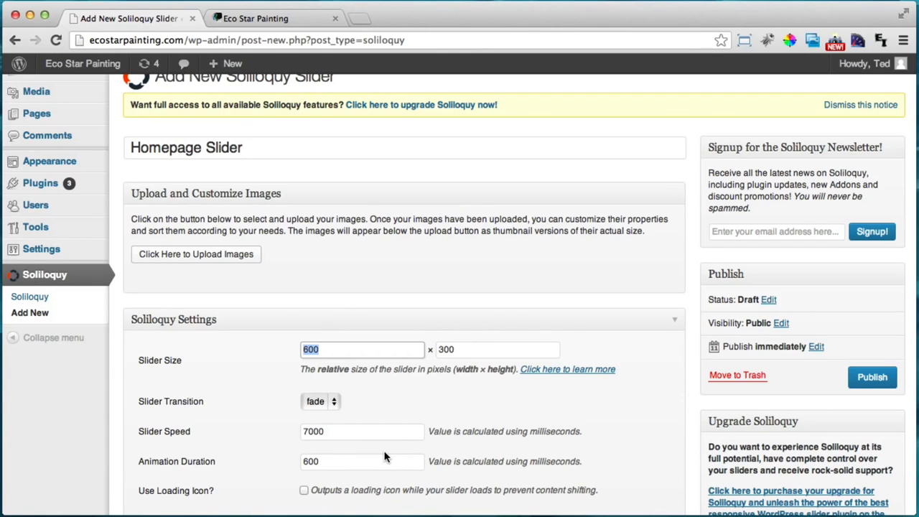
text(96)
drag(468, 349, 445, 353)
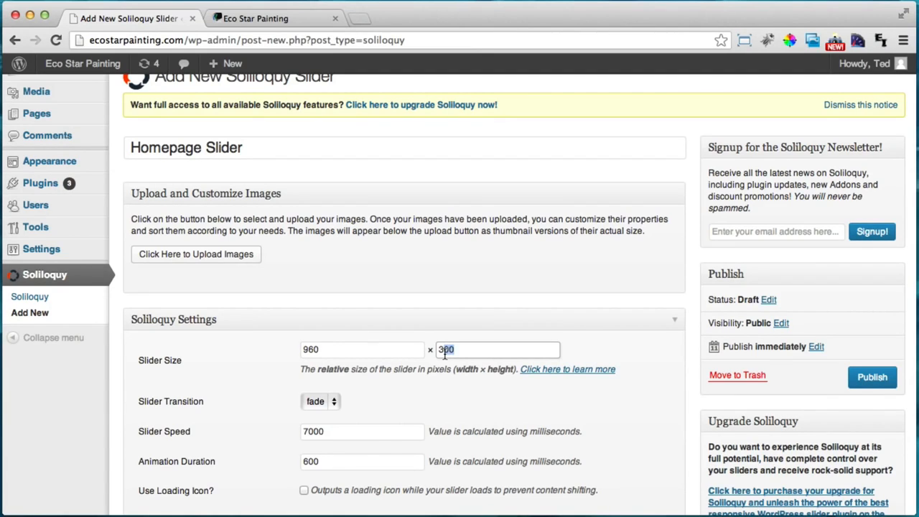
text(3)
scroll(468, 333, up, 2)
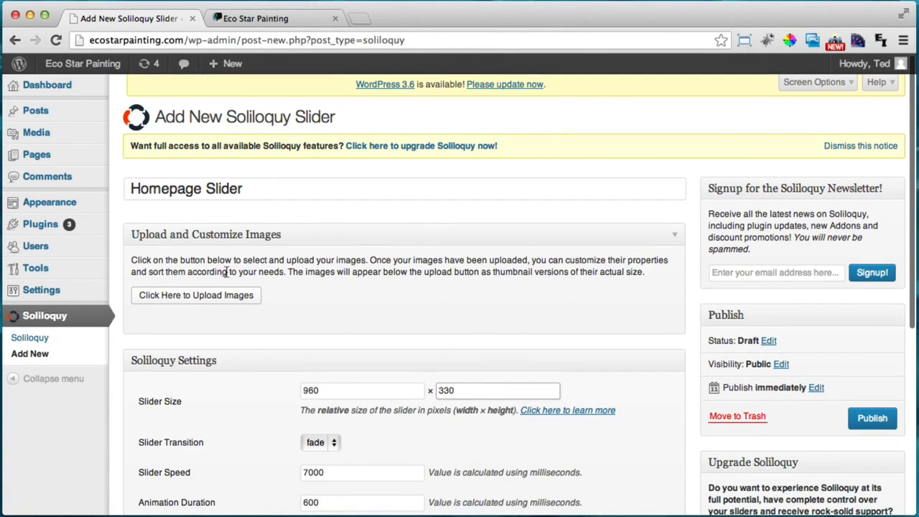
Upload Modern-Trade-Painter.jpg from the Desktop into the slider's image uploader
click(192, 294)
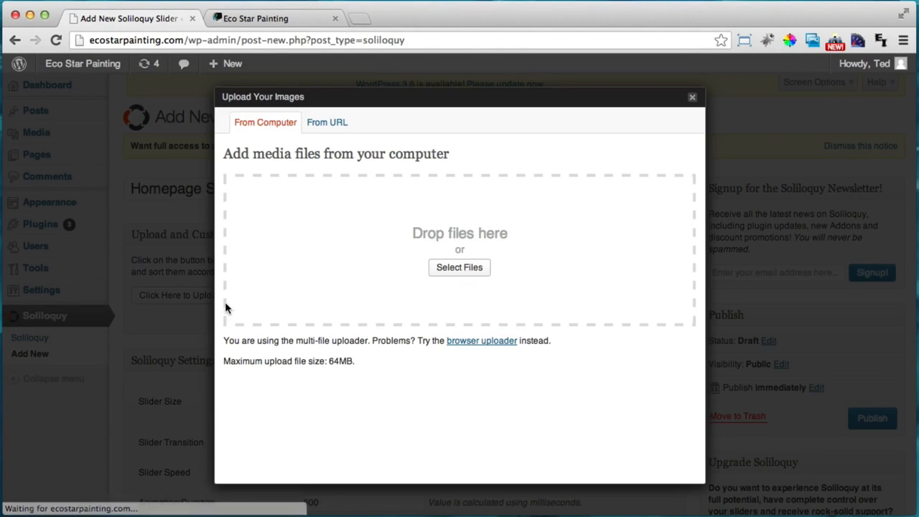
click(465, 267)
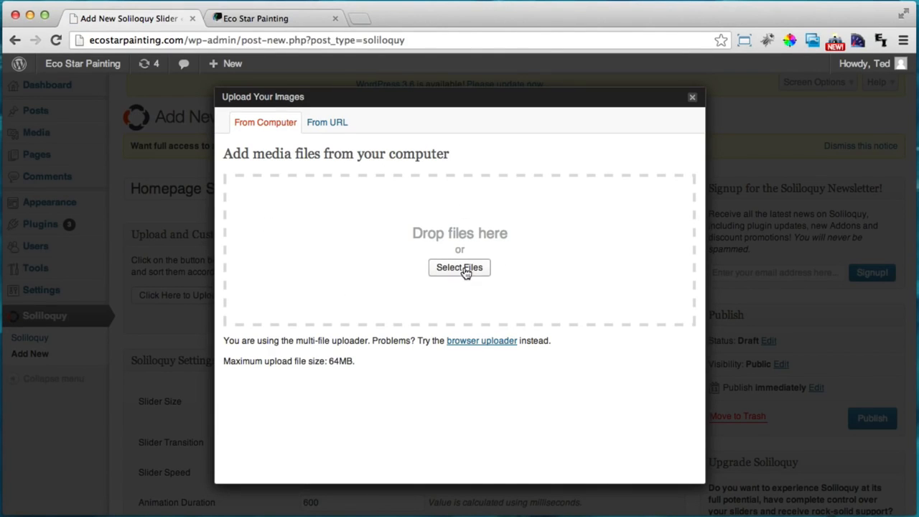
scroll(459, 208, down, 5)
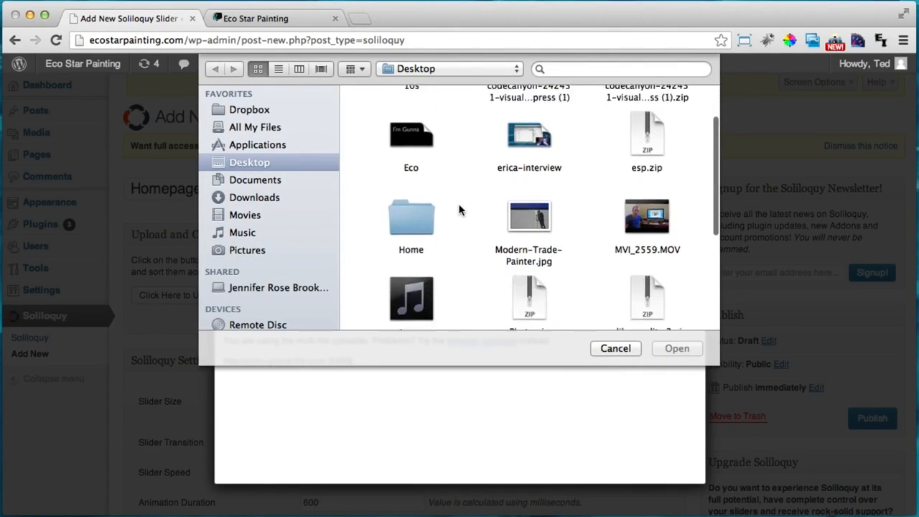
scroll(445, 215, up, 5)
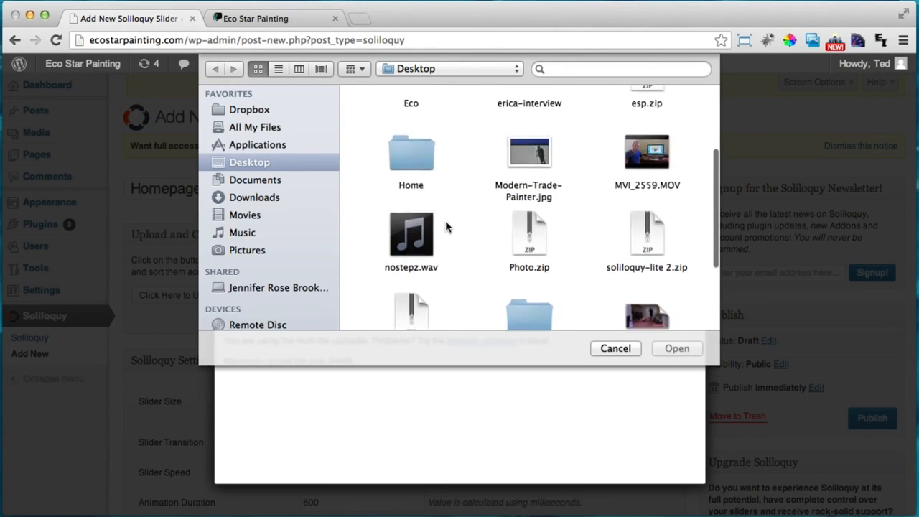
click(542, 254)
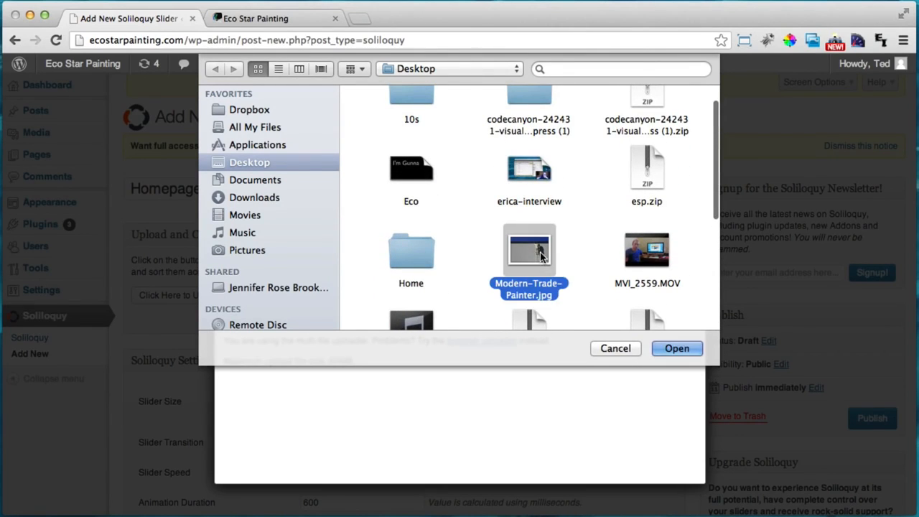
click(675, 348)
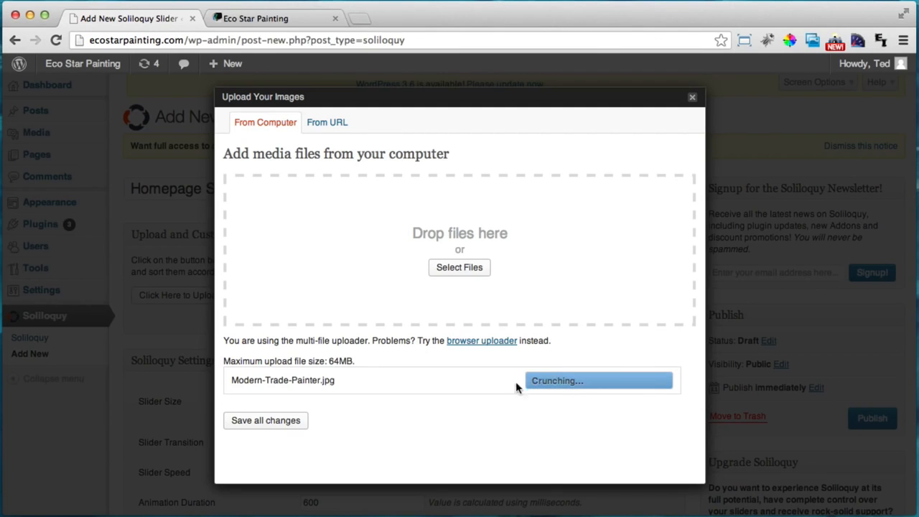
Insert the painter image into the Homepage Slider and publish the slider
scroll(442, 277, down, 1)
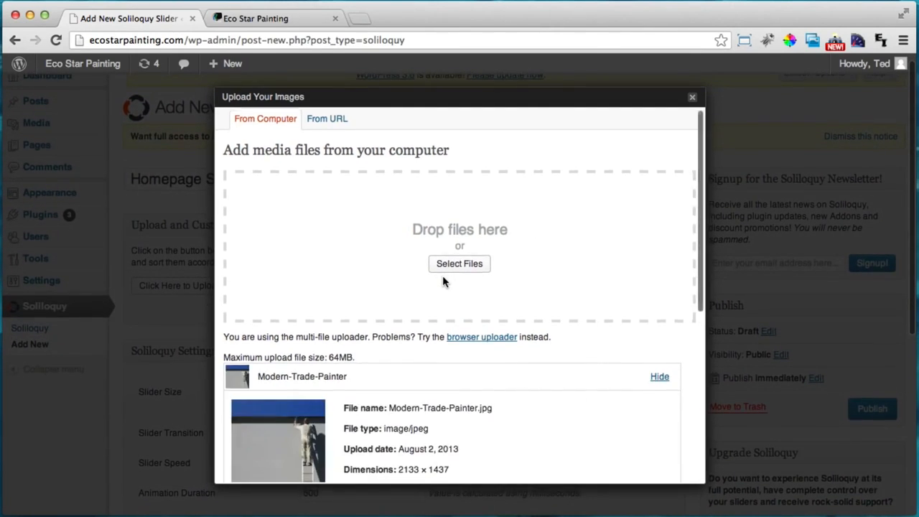
scroll(442, 280, down, 3)
scroll(442, 280, down, 5)
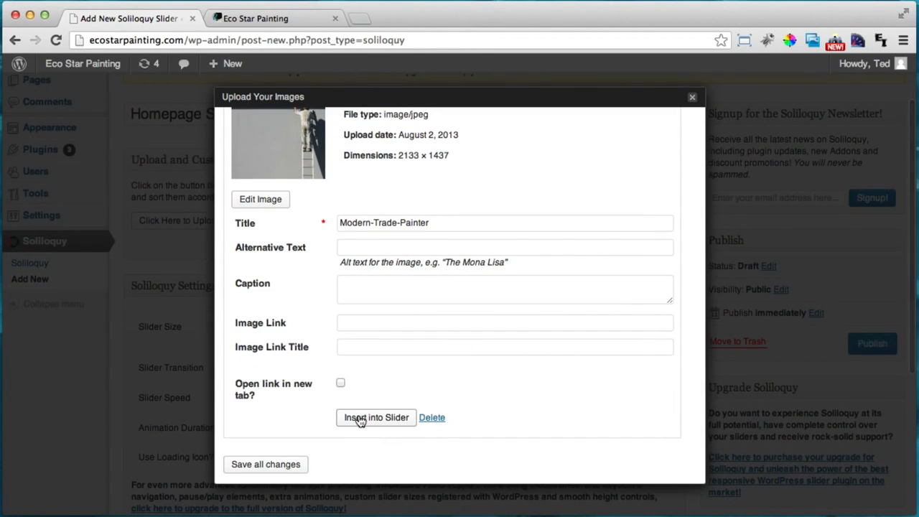
click(363, 419)
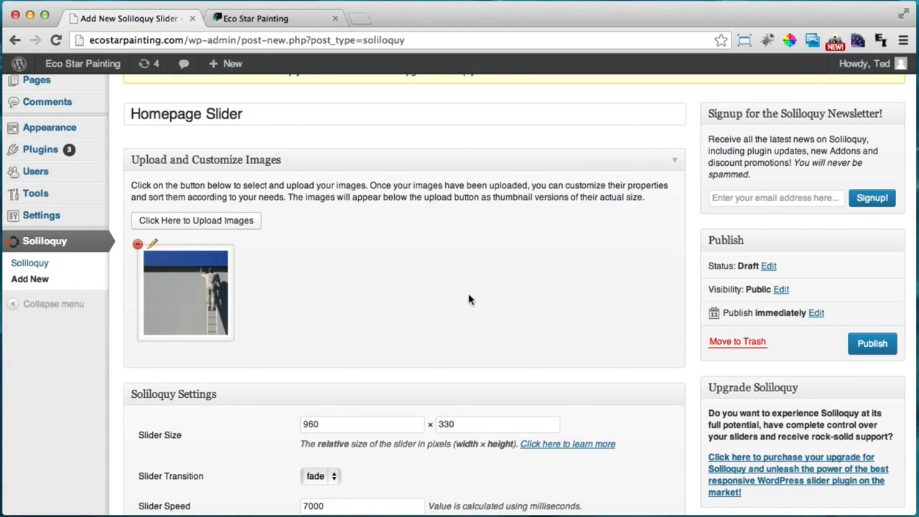
scroll(468, 300, up, 3)
click(870, 418)
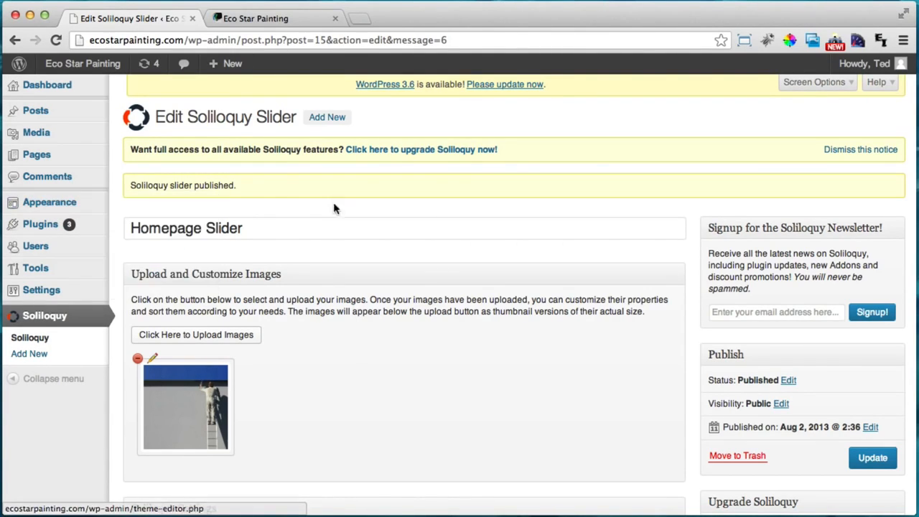
In Theme Options, choose Homepage Slider as the Homepage Soliloquy Slider, save, and view the live site
mouse_move(77, 211)
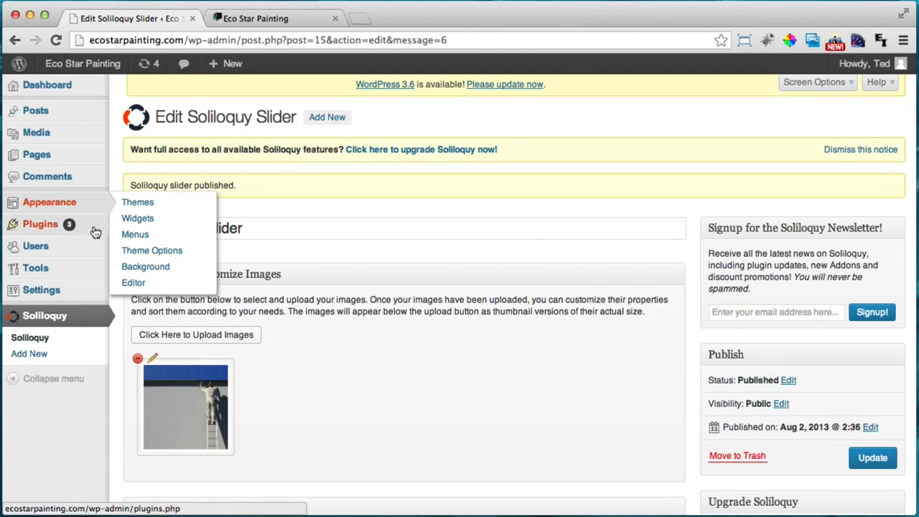
click(183, 258)
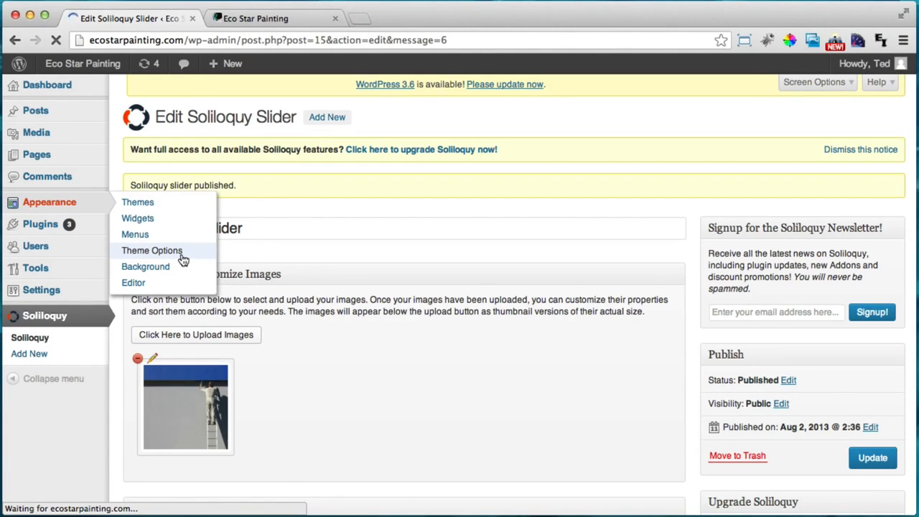
scroll(230, 244, down, 1)
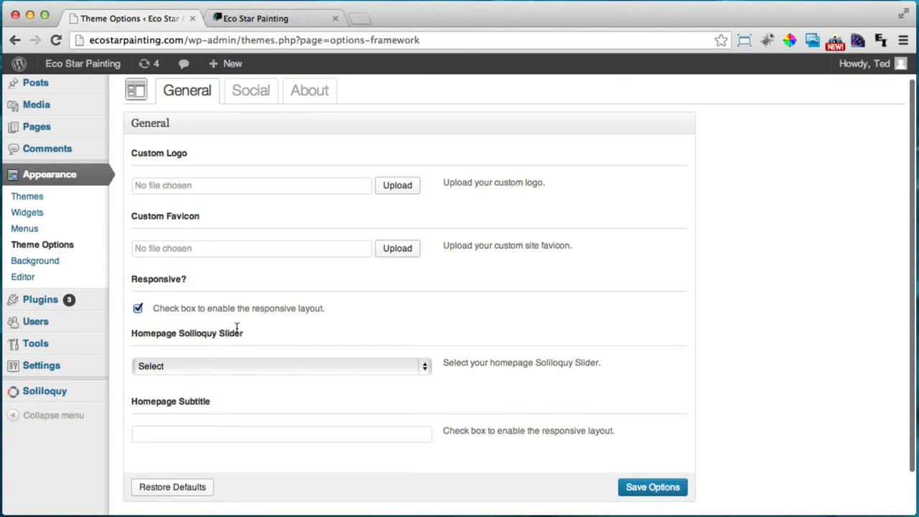
click(199, 367)
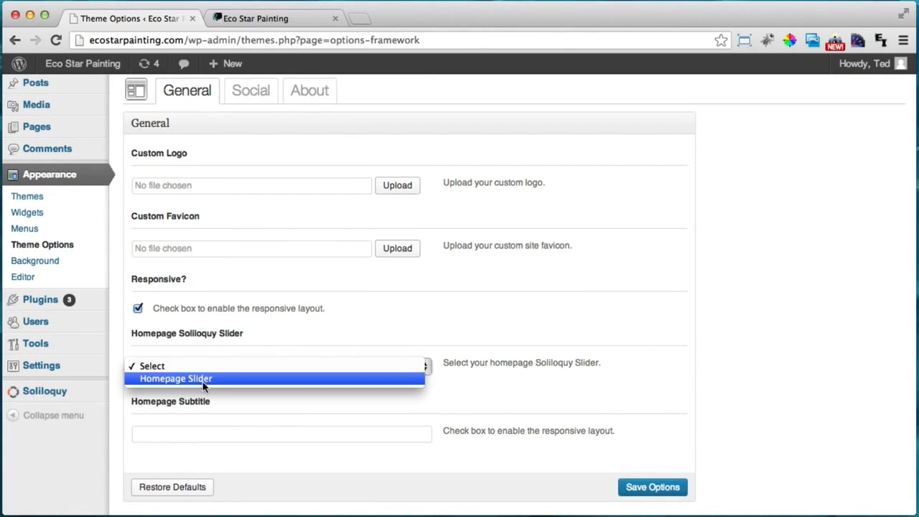
click(206, 379)
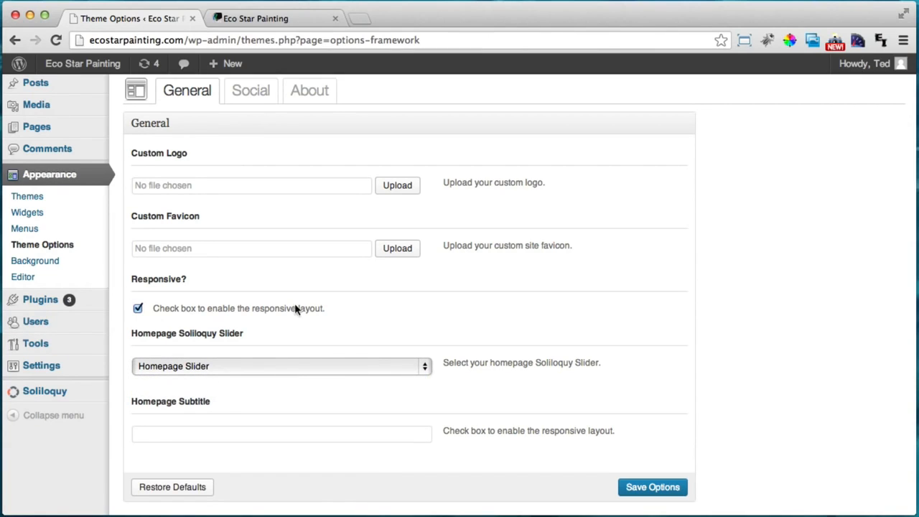
click(654, 487)
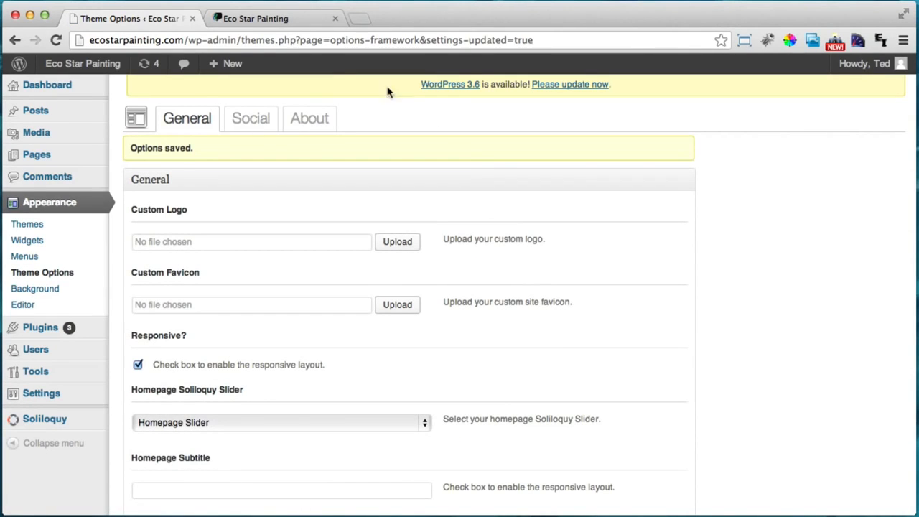
click(264, 22)
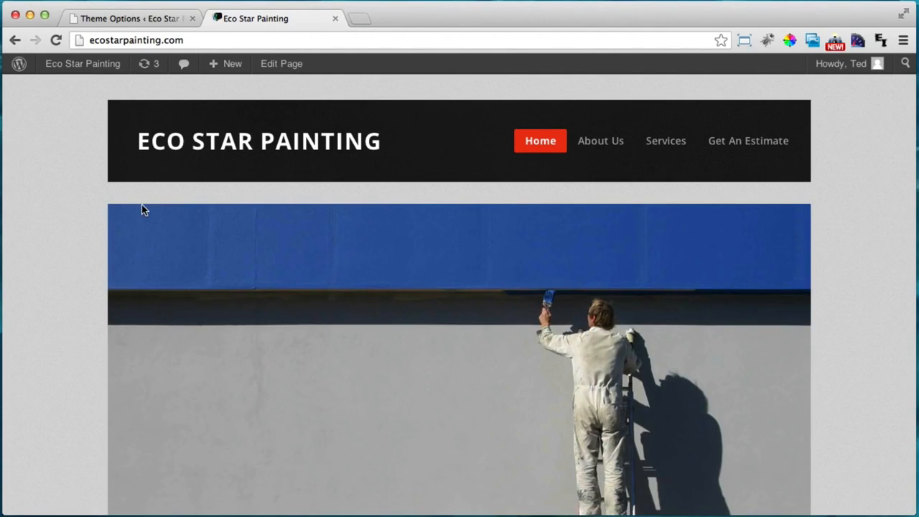
Scroll through the live Eco Star Painting home page to check the painter slider
scroll(109, 256, down, 5)
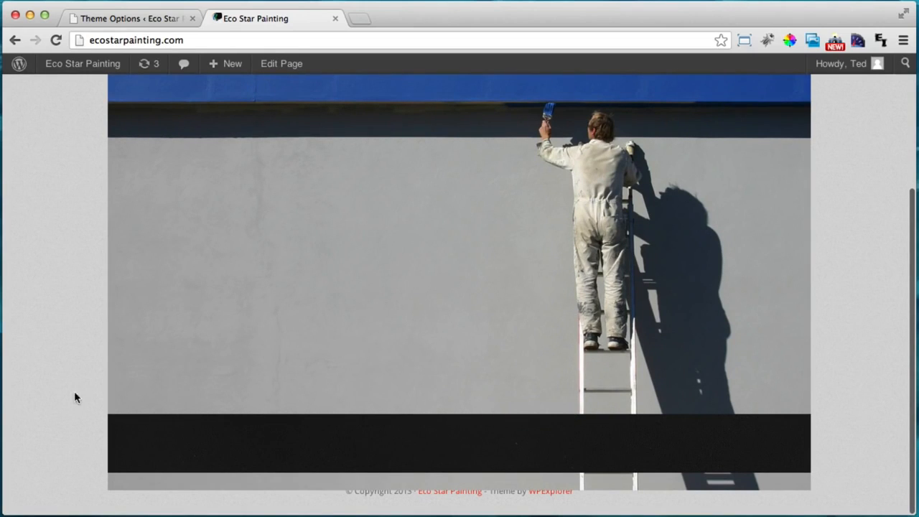
scroll(767, 357, up, 2)
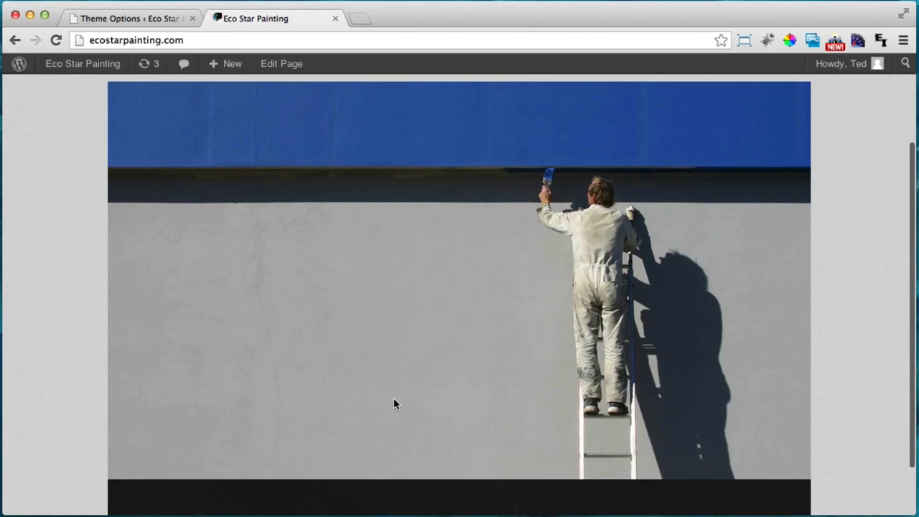
scroll(393, 403, up, 3)
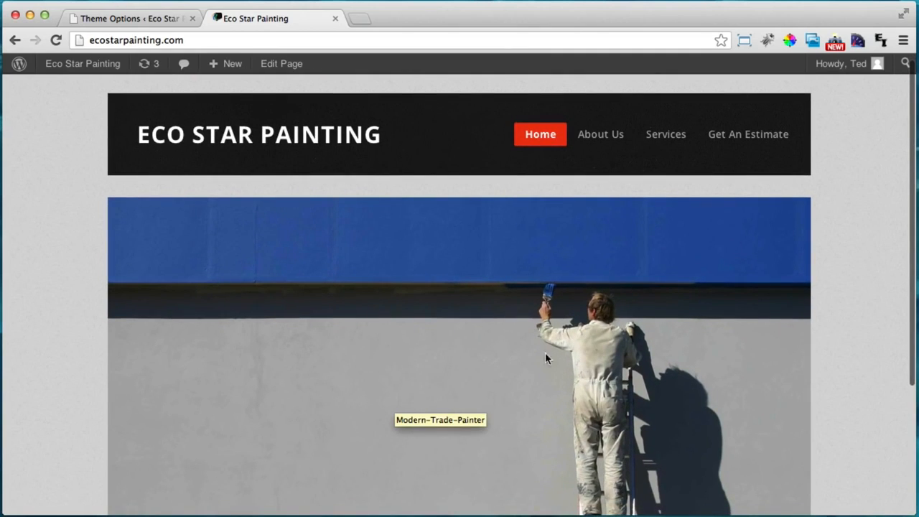
Open Modern-Trade-Painter from the media library in the image editor
click(335, 19)
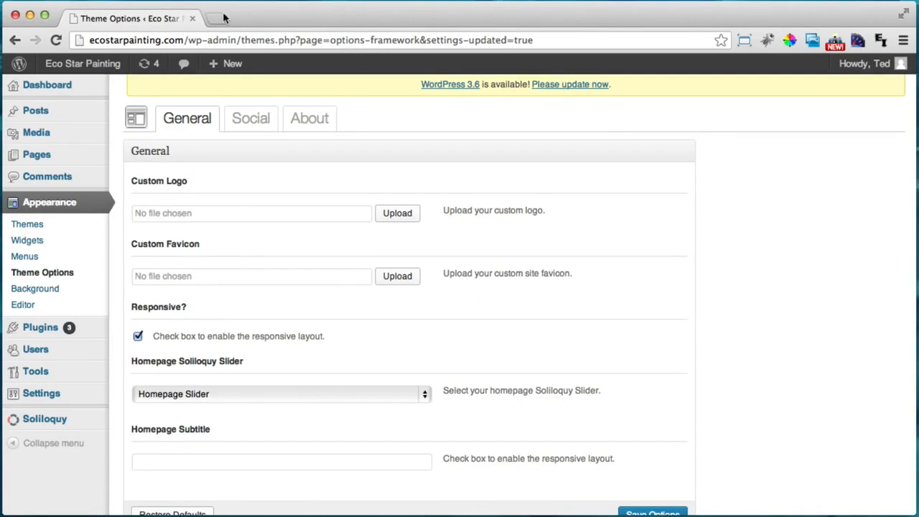
mouse_move(43, 138)
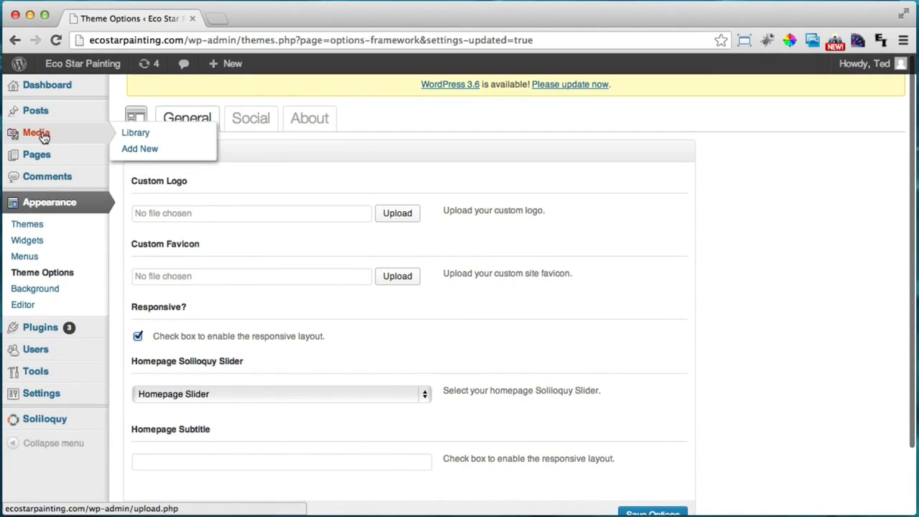
click(144, 135)
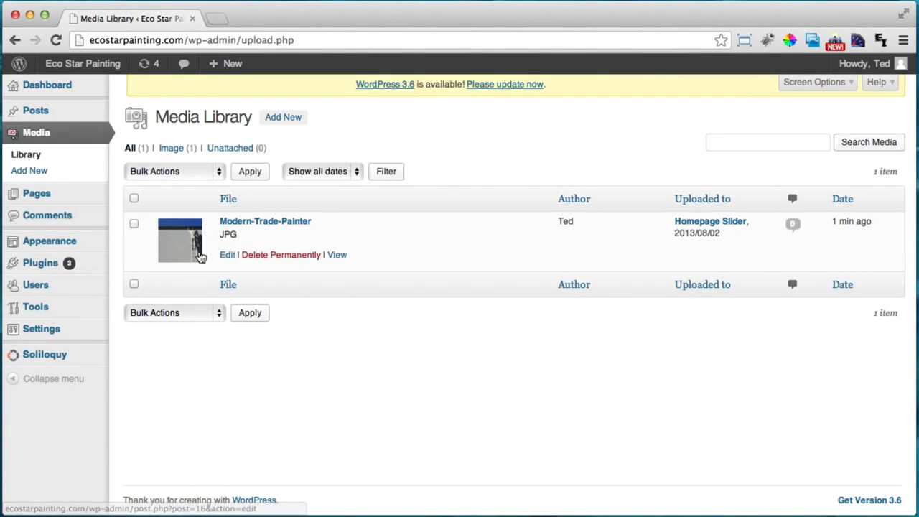
click(227, 259)
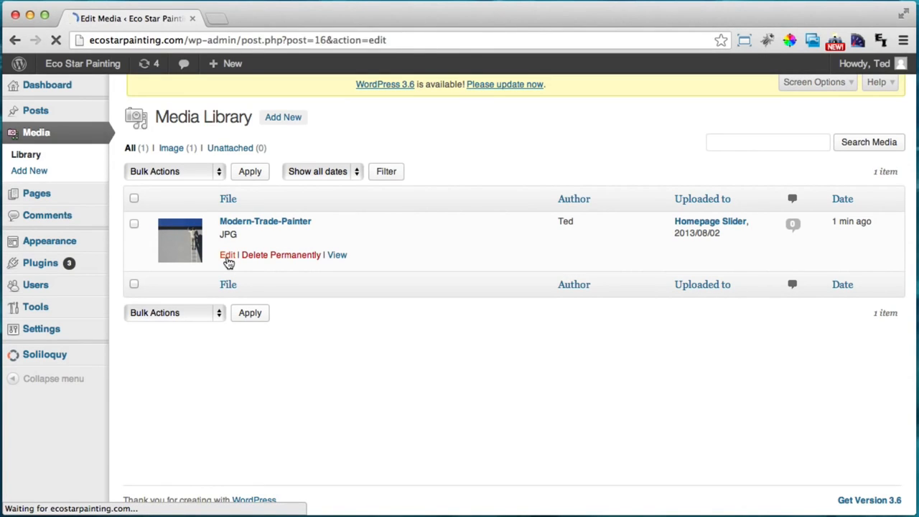
scroll(227, 262, down, 5)
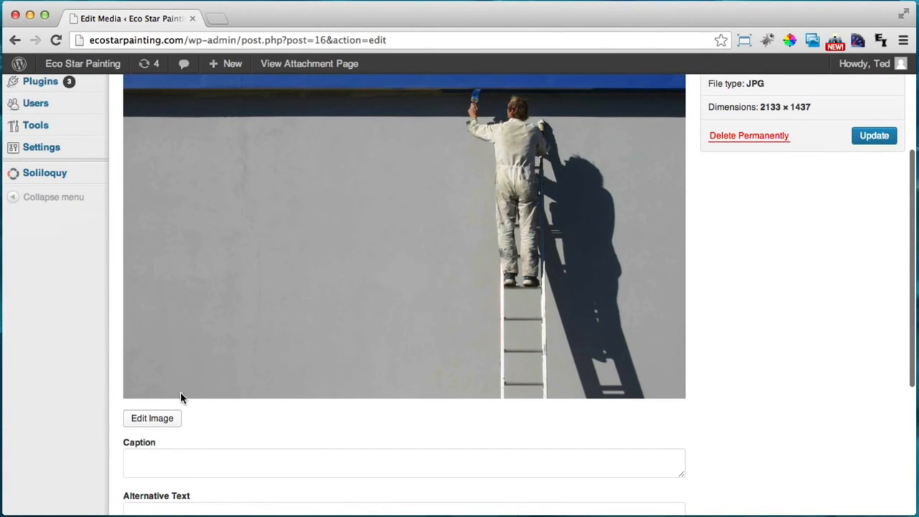
click(150, 418)
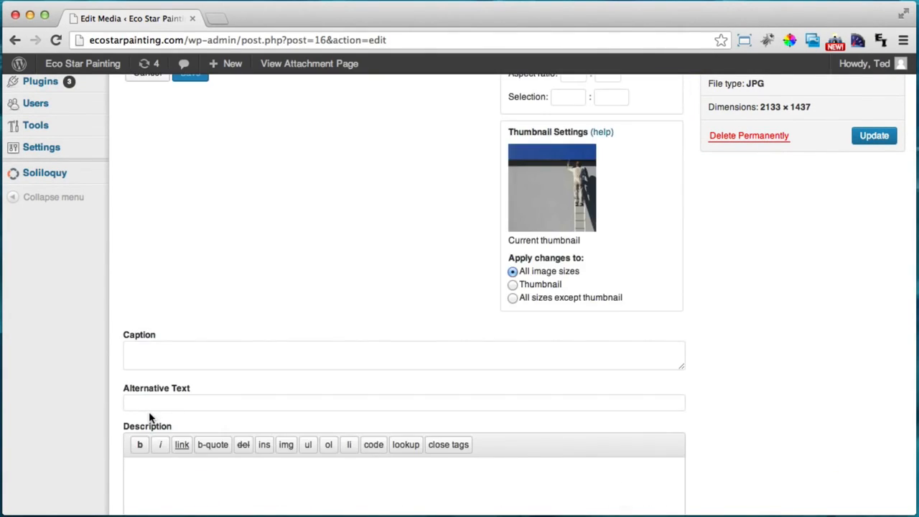
scroll(150, 415, up, 3)
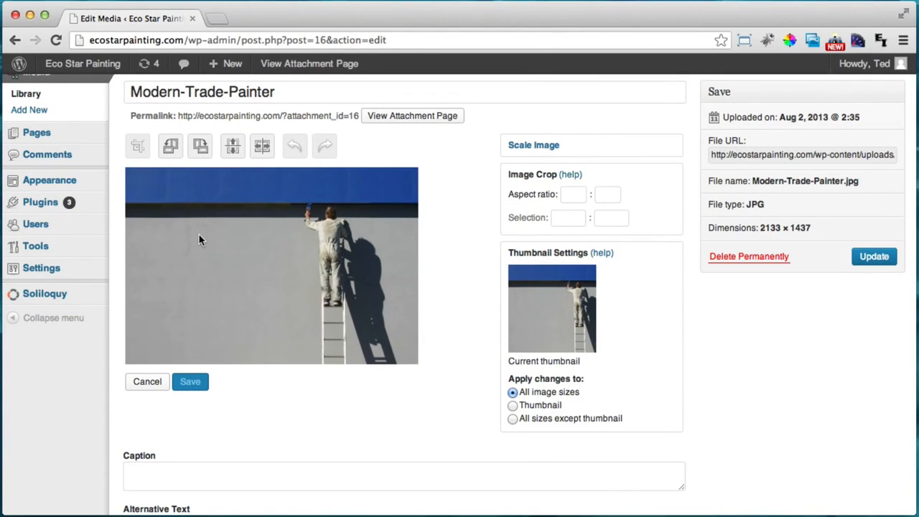
Crop the photo to a 960:330 strip around the painter, save it, and update the attachment
drag(198, 206, 385, 302)
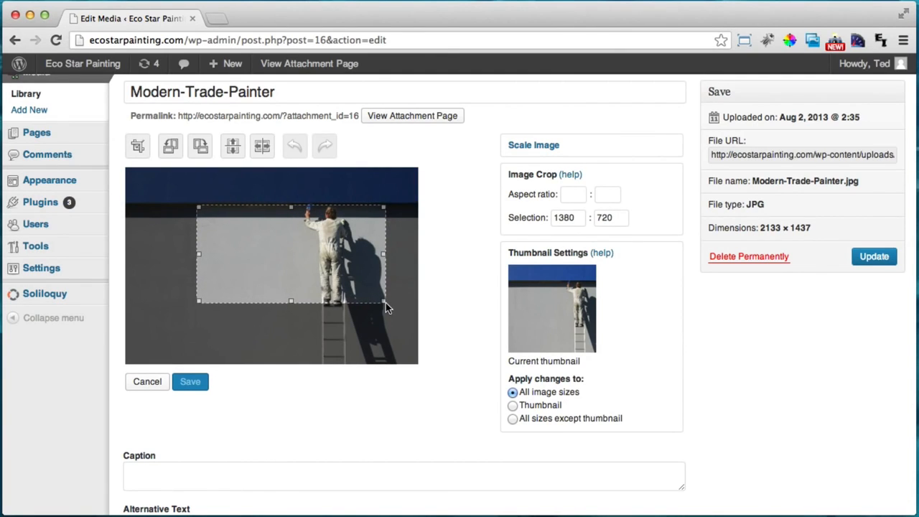
double_click(568, 219)
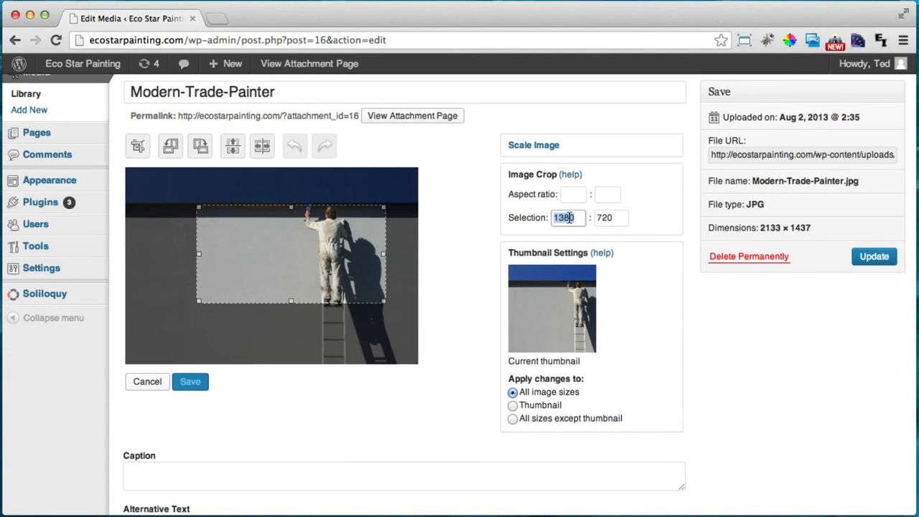
key(BackSpace)
text(960)
double_click(623, 217)
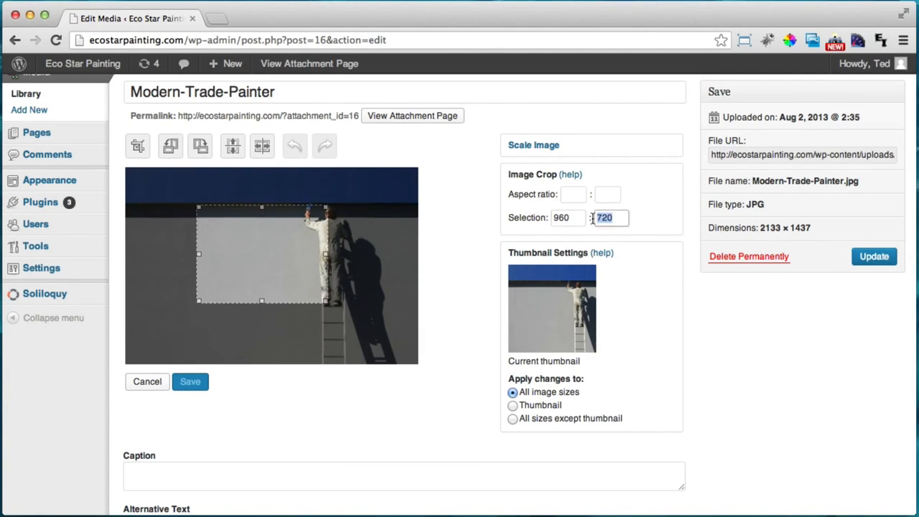
text(330)
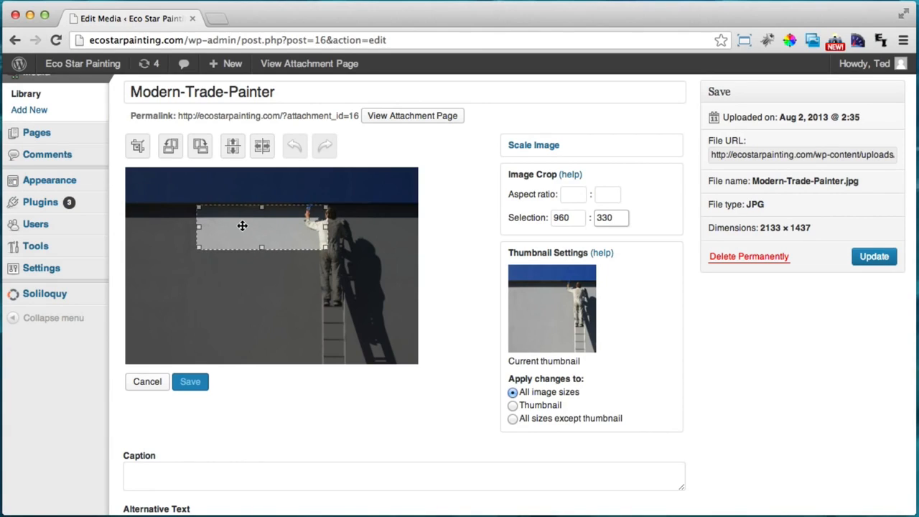
drag(245, 223, 285, 216)
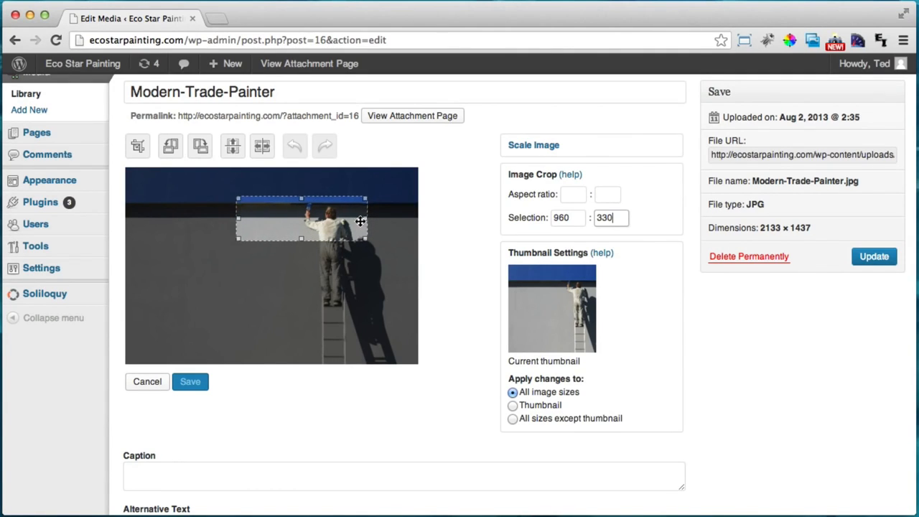
click(137, 147)
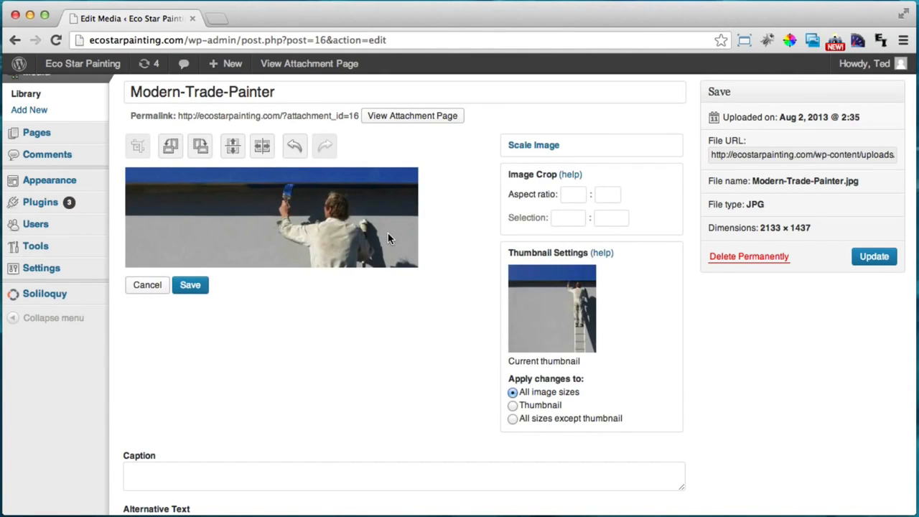
click(190, 287)
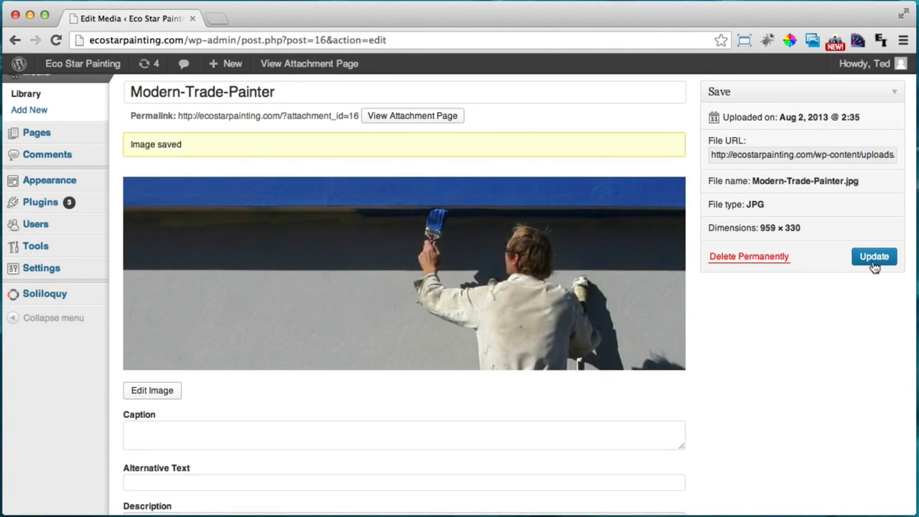
click(875, 260)
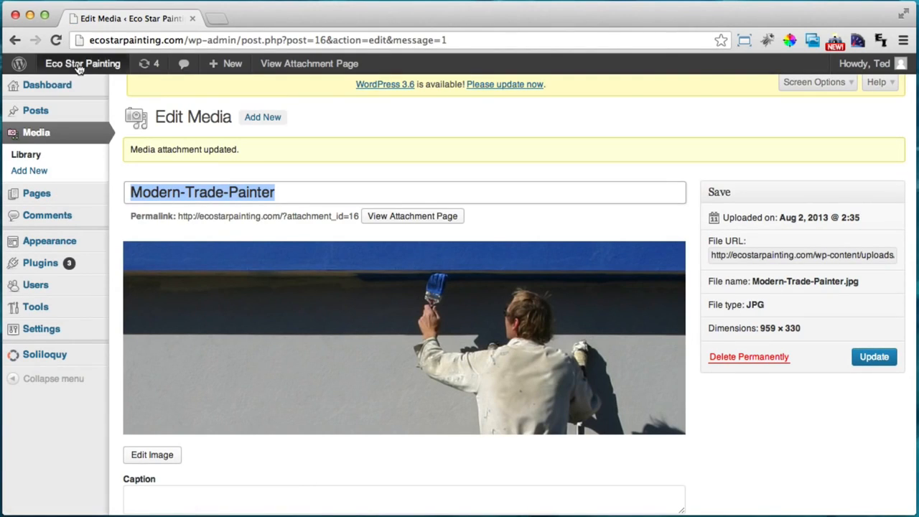
click(79, 65)
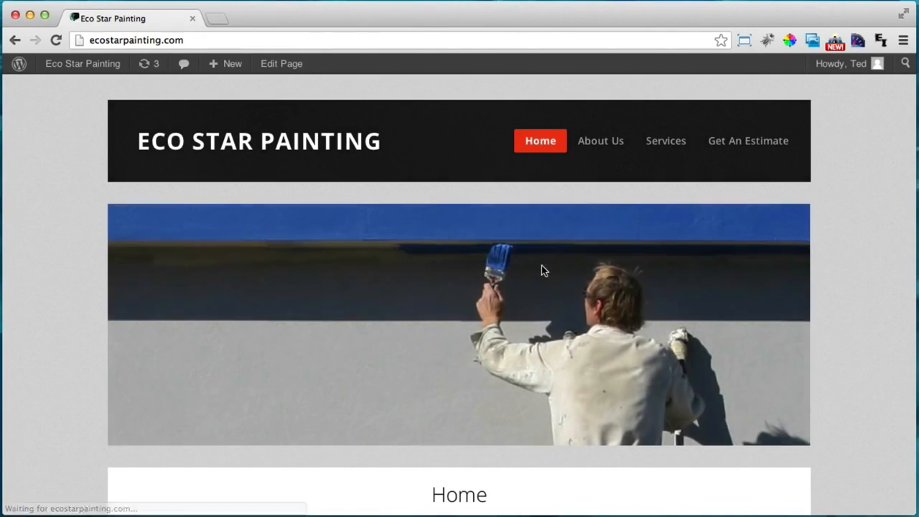
scroll(281, 166, down, 1)
scroll(281, 167, up, 1)
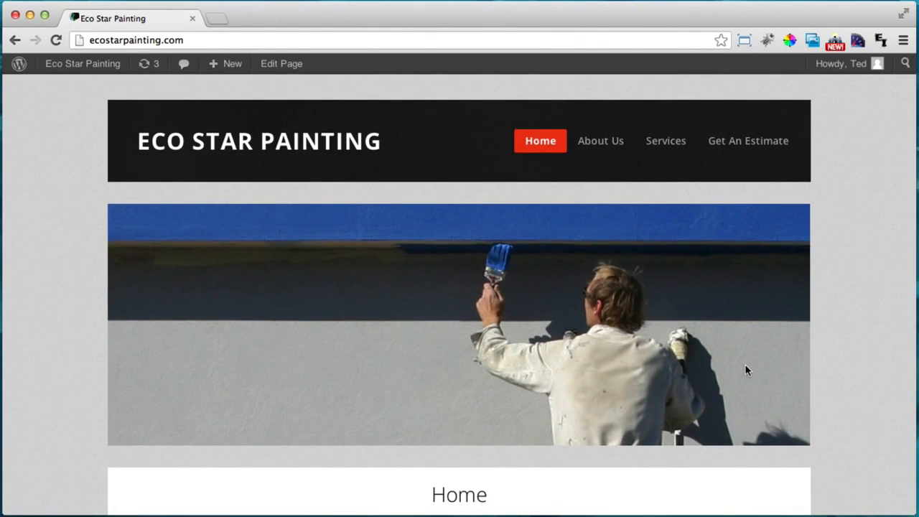
mouse_move(745, 370)
click(16, 43)
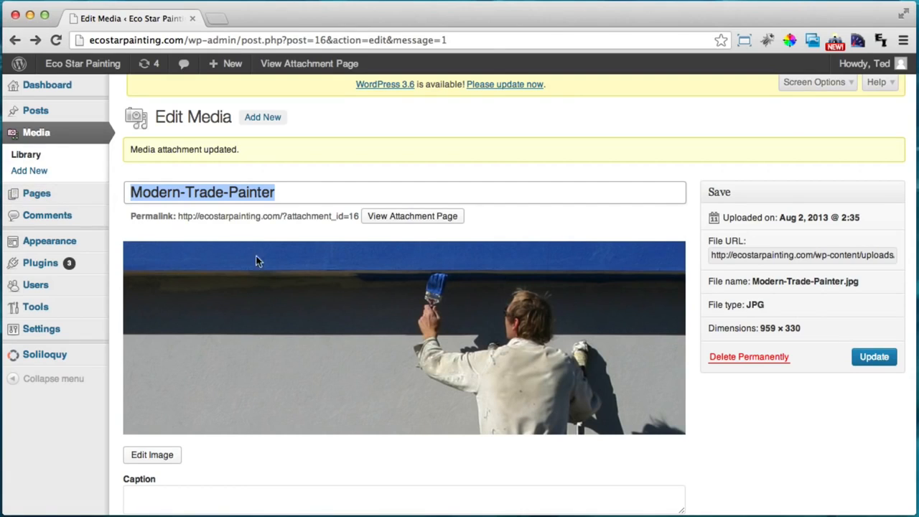
Open the Homepage Slider and remove its existing painter image
click(49, 353)
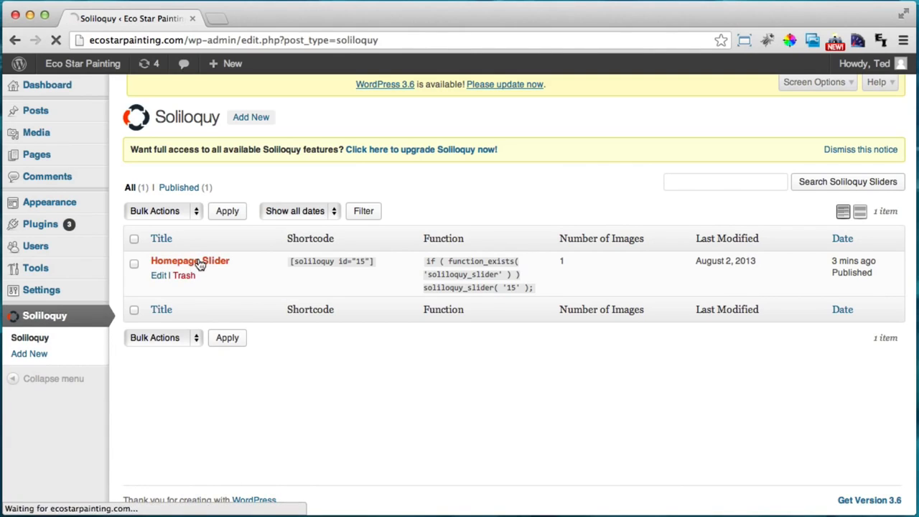
click(22, 319)
click(199, 259)
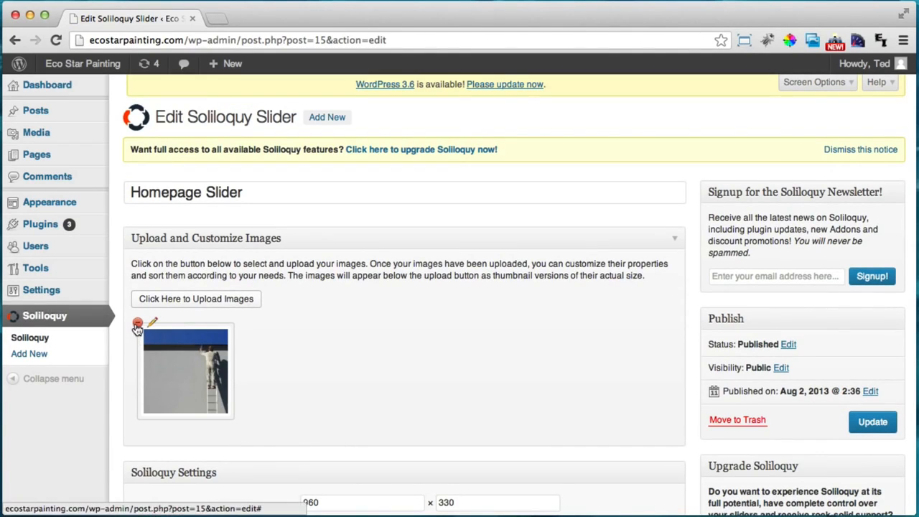
click(138, 325)
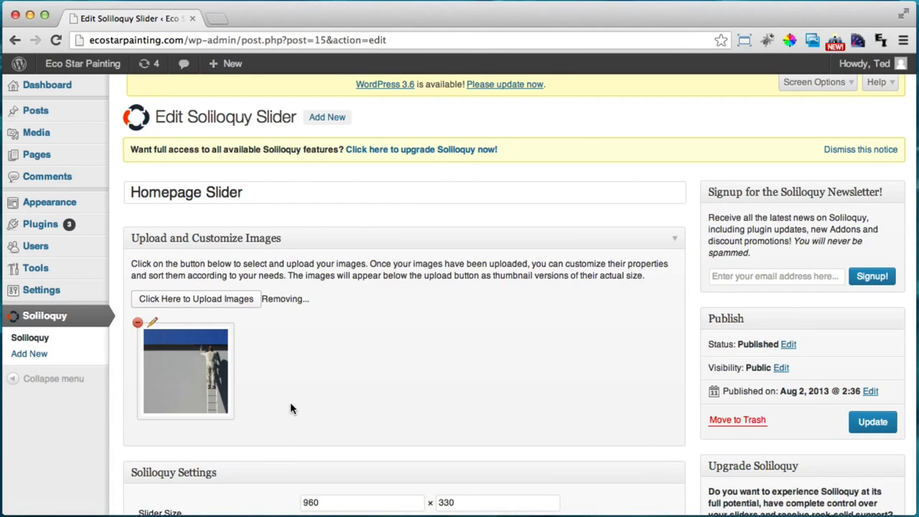
Upload slide1.jpg from the esp folder to the slider
click(192, 305)
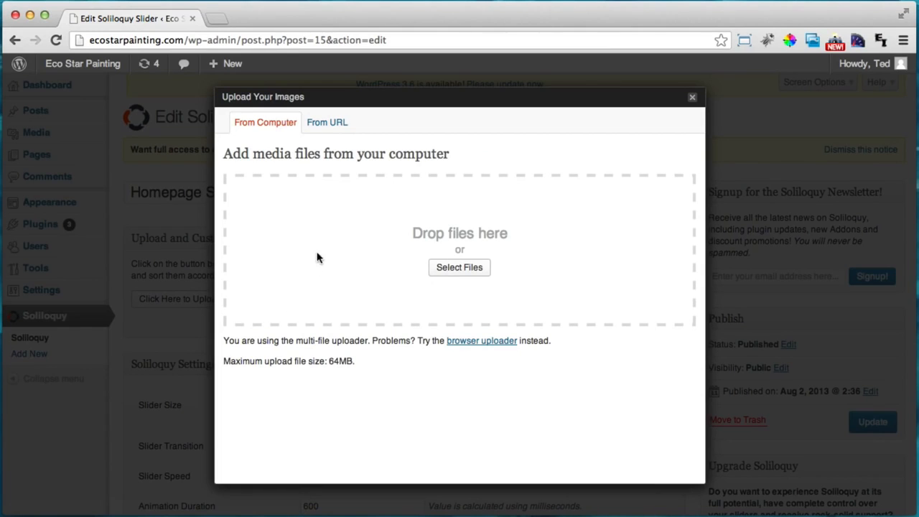
click(463, 268)
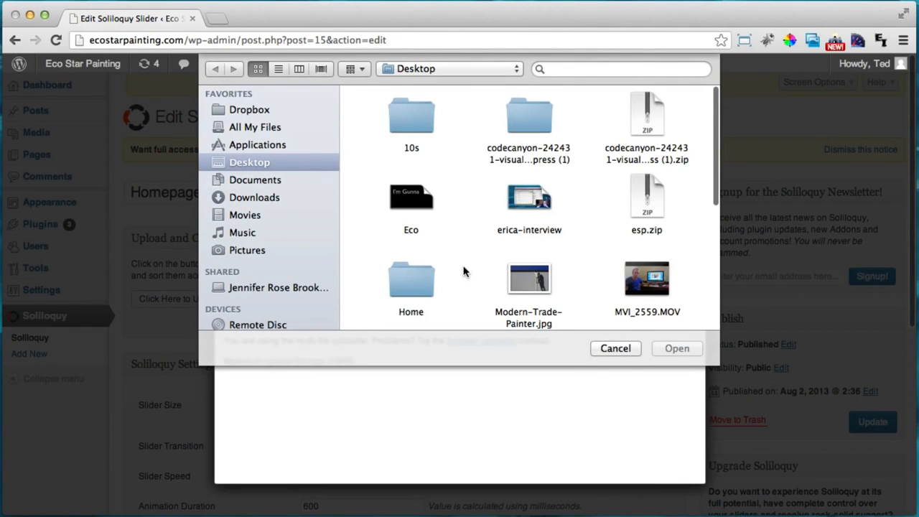
scroll(497, 191, down, 5)
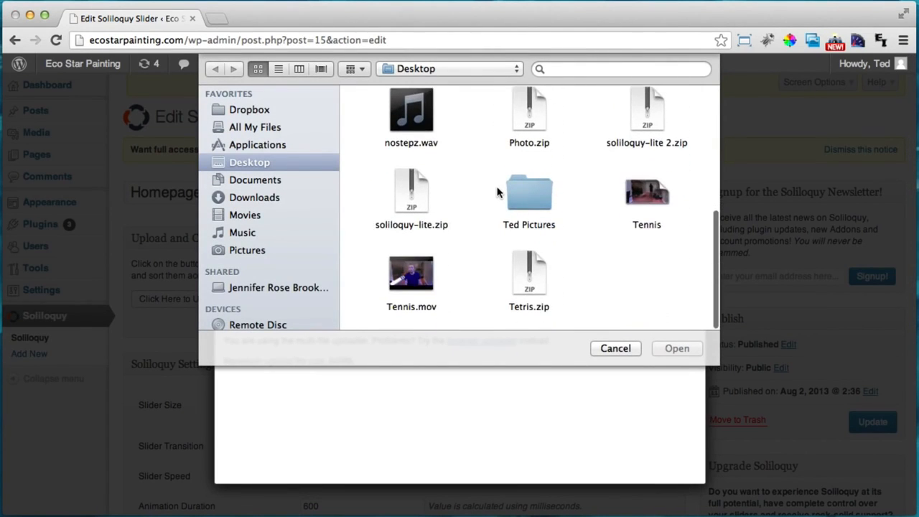
scroll(525, 190, up, 5)
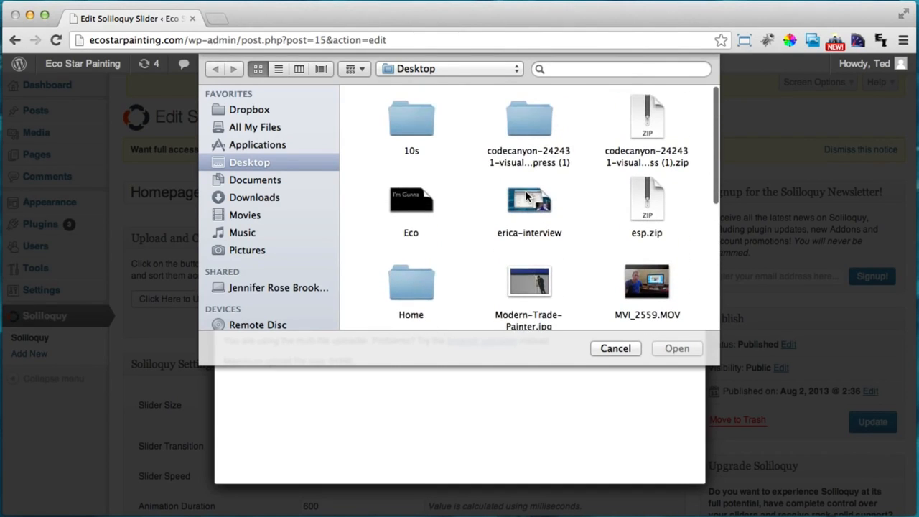
scroll(524, 159, down, 3)
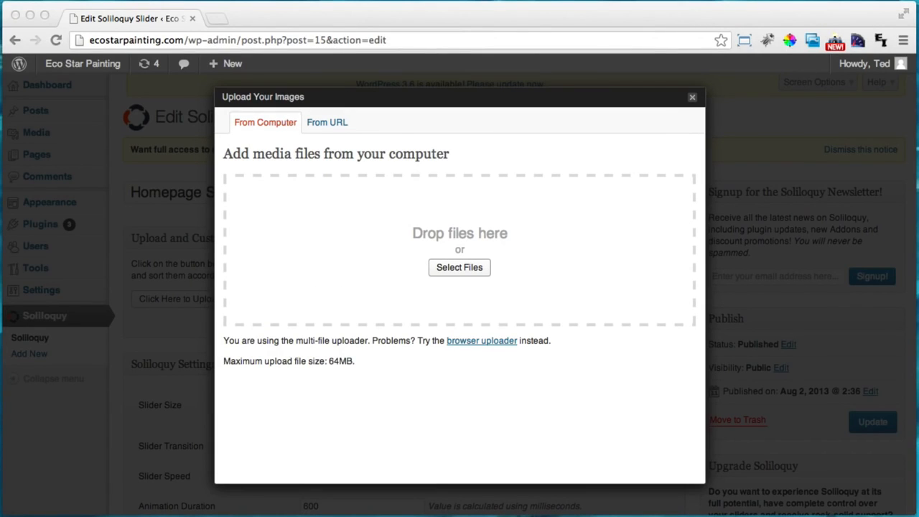
click(458, 267)
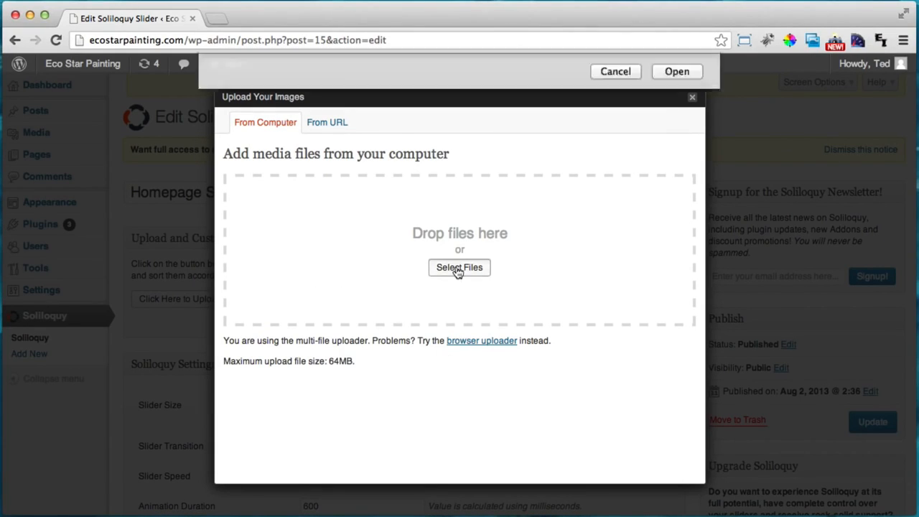
double_click(633, 192)
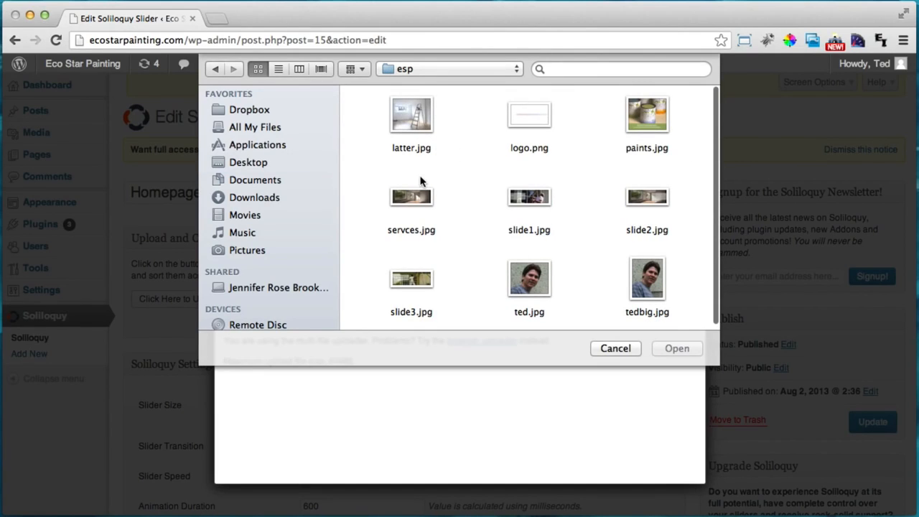
click(532, 205)
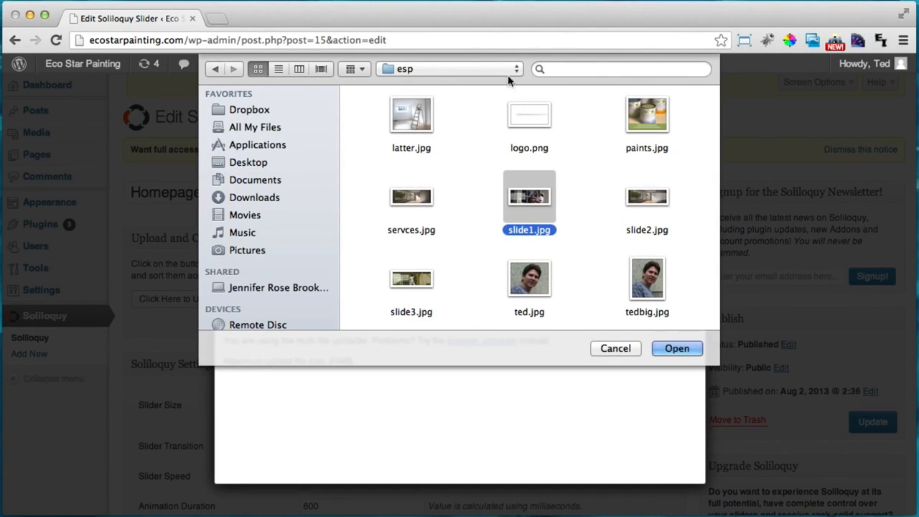
click(671, 348)
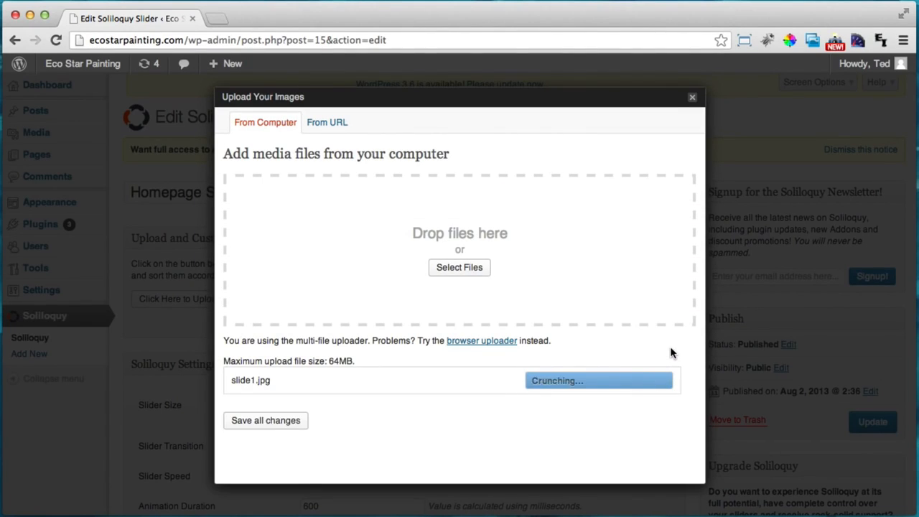
Retitle slide1 'Eco-Star Painting' and insert it into the slider
scroll(507, 385, down, 3)
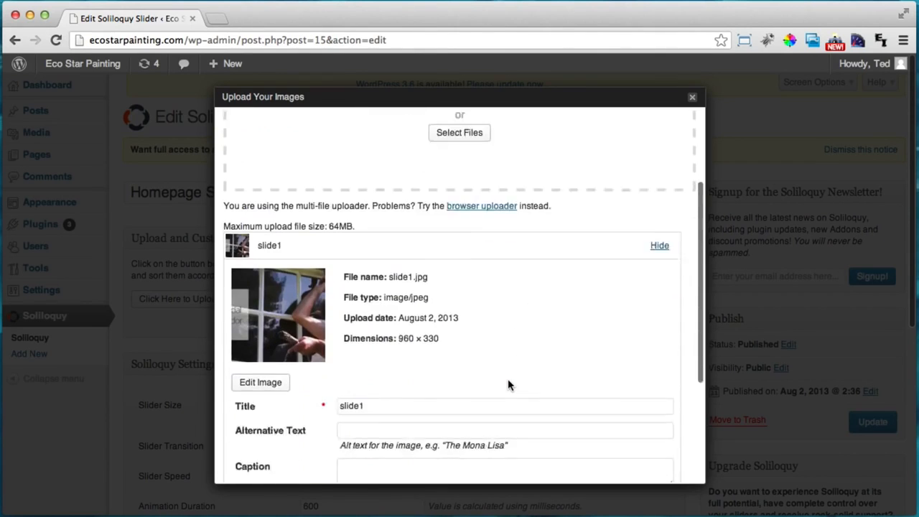
scroll(507, 385, down, 2)
click(363, 337)
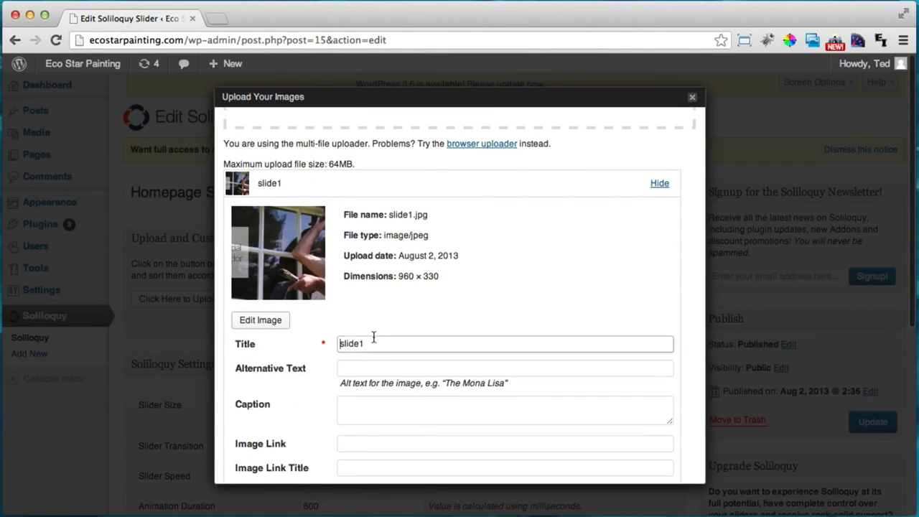
double_click(370, 338)
text(Eco-Star Painting)
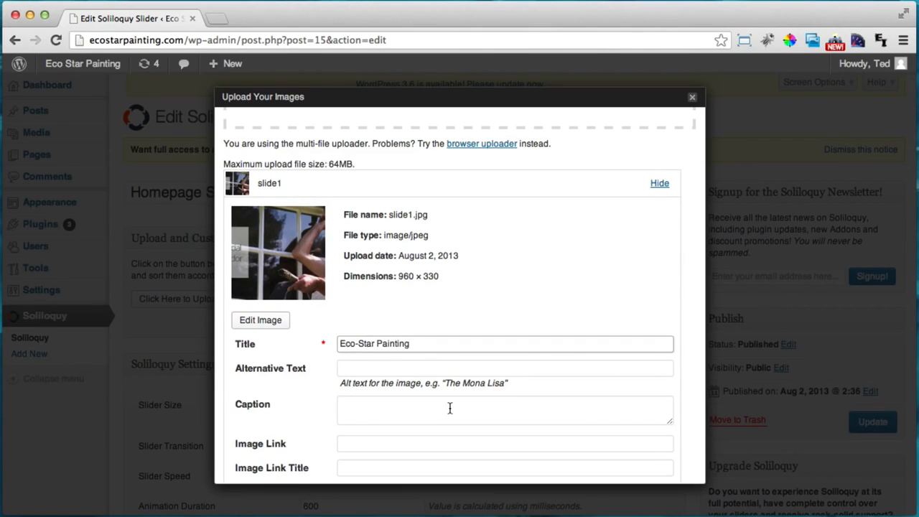
scroll(449, 408, down, 4)
click(381, 420)
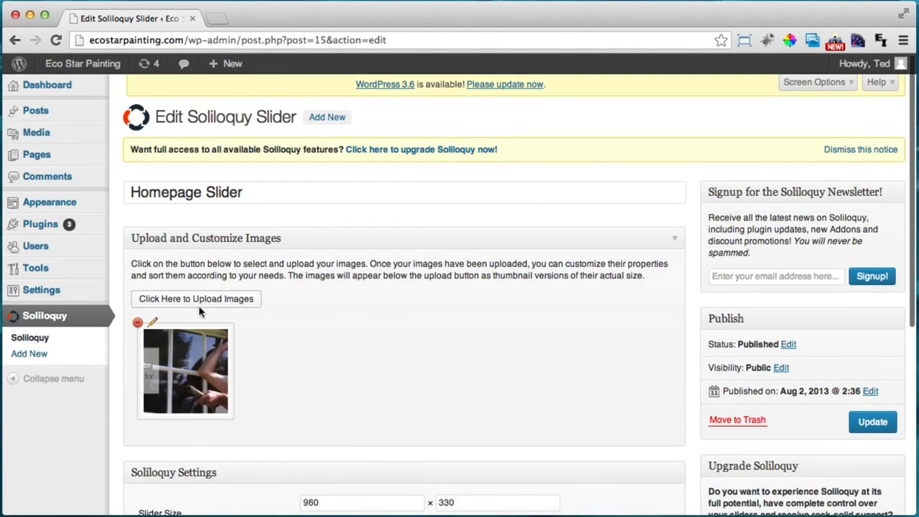
Upload slide2.jpg and insert it into the Homepage Slider
click(195, 302)
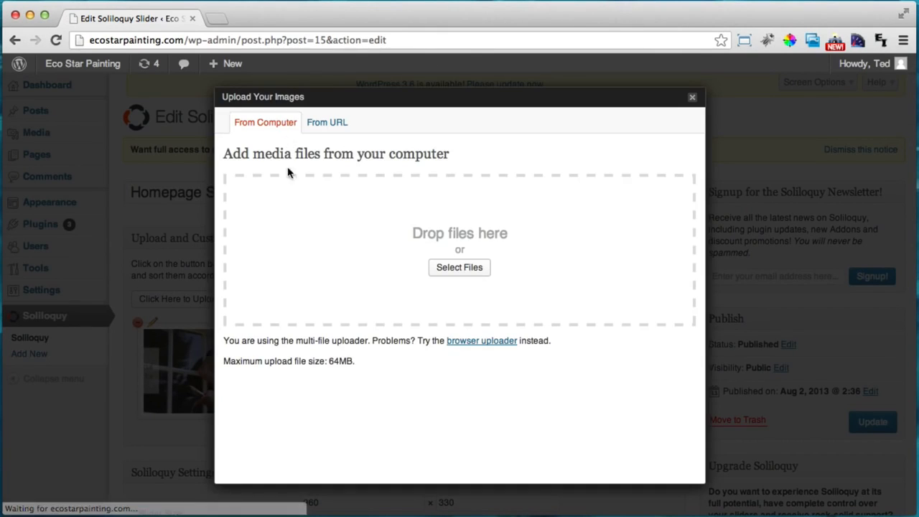
click(470, 265)
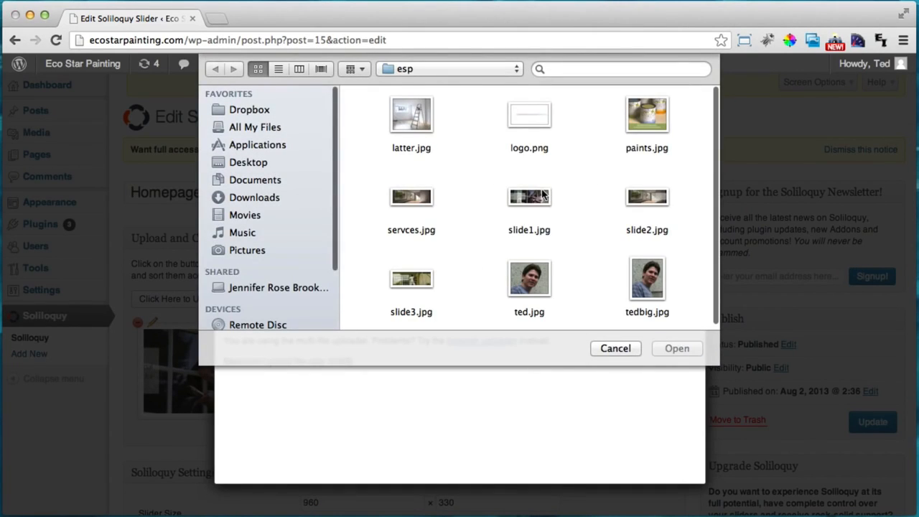
click(647, 199)
click(674, 348)
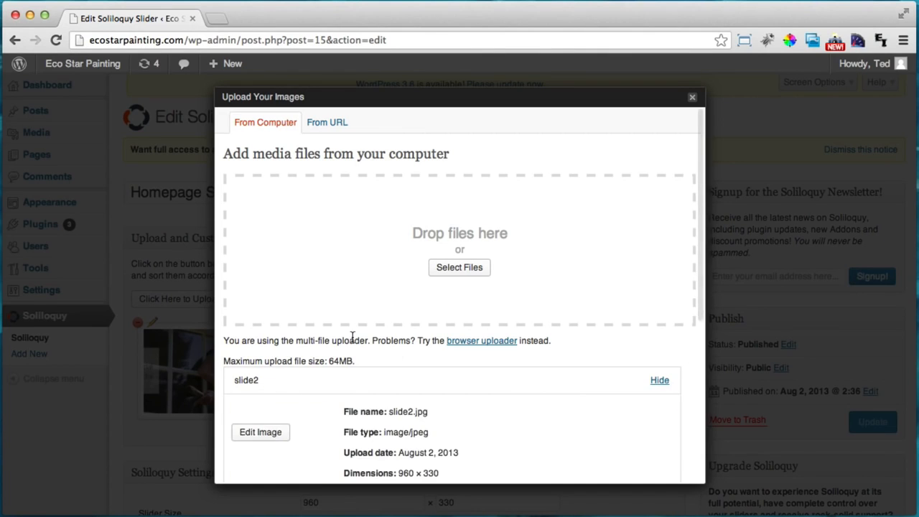
scroll(351, 337, down, 10)
click(389, 418)
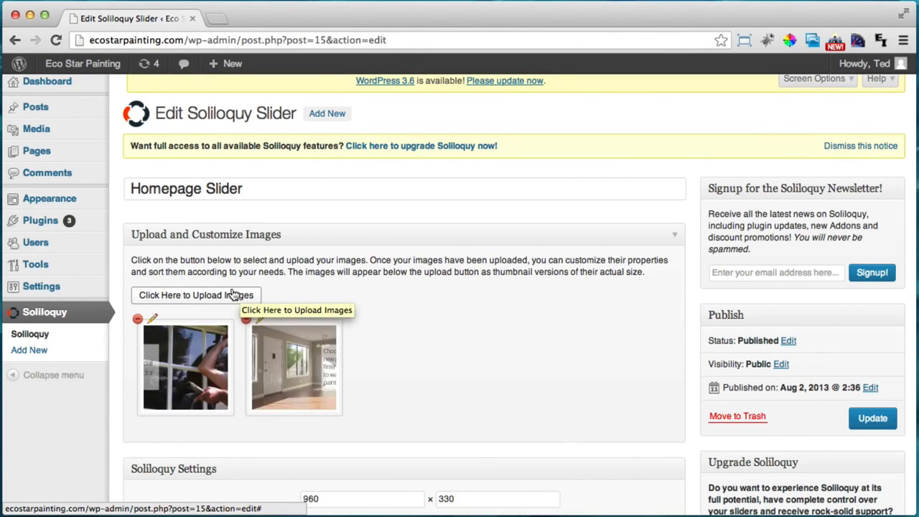
Upload slide3.jpg, retitle it 'Eco-Star Painting', and insert it into the slider
click(240, 295)
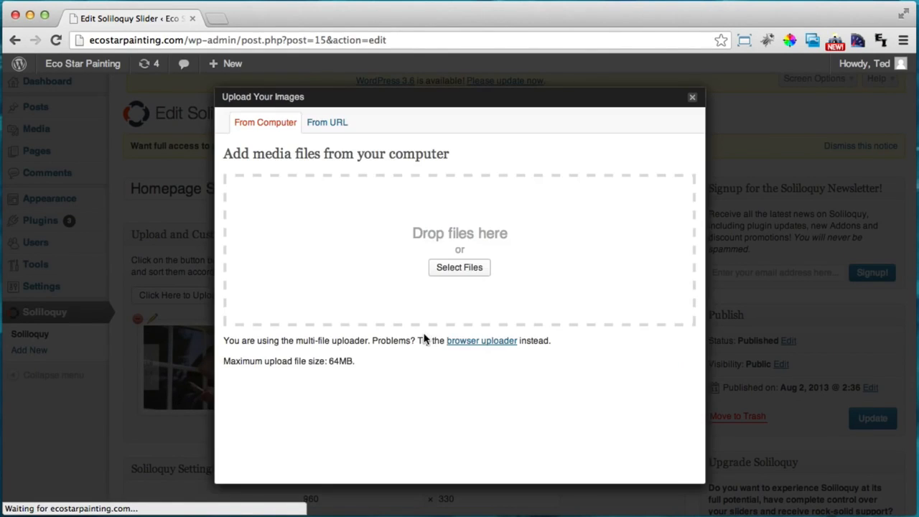
click(444, 276)
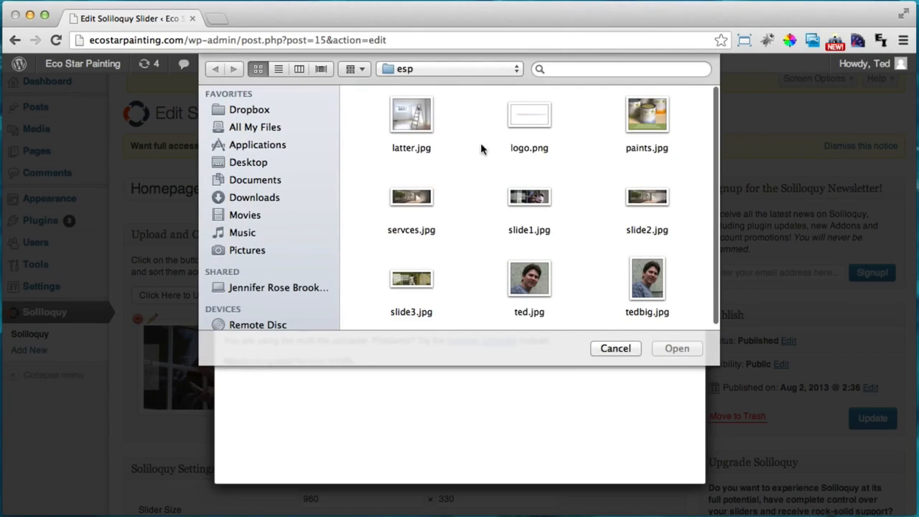
click(415, 280)
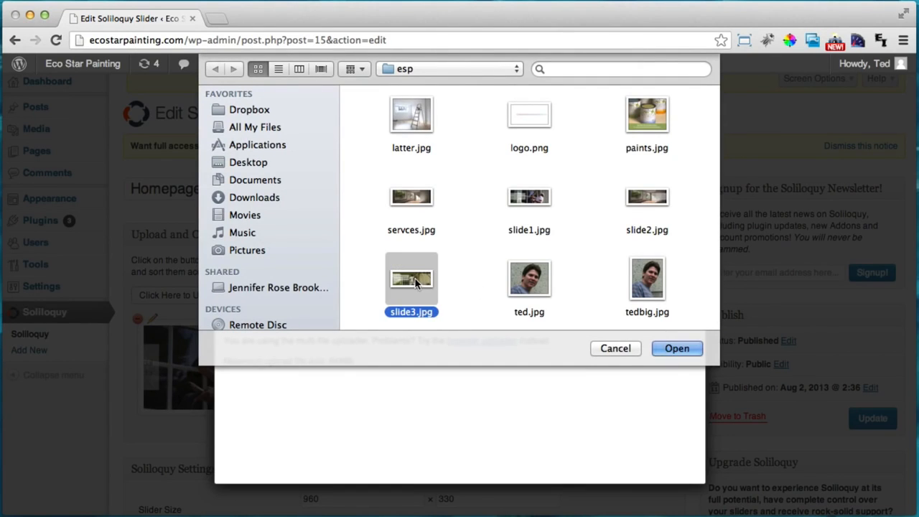
click(678, 349)
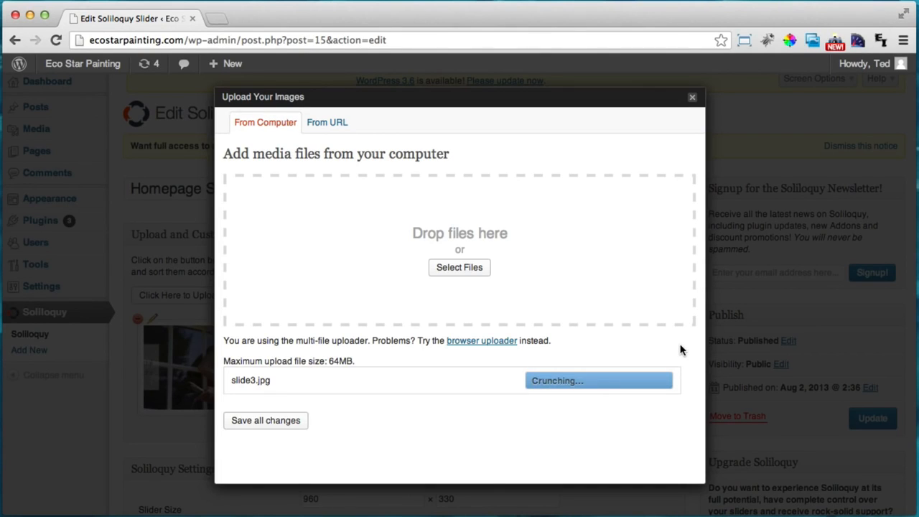
scroll(426, 347, down, 5)
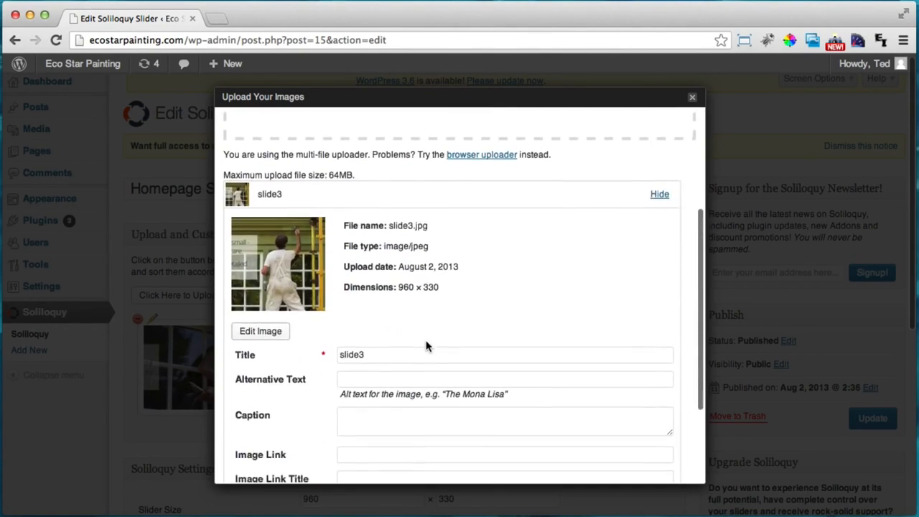
scroll(426, 346, down, 2)
double_click(404, 308)
text(Eco-Star Painting)
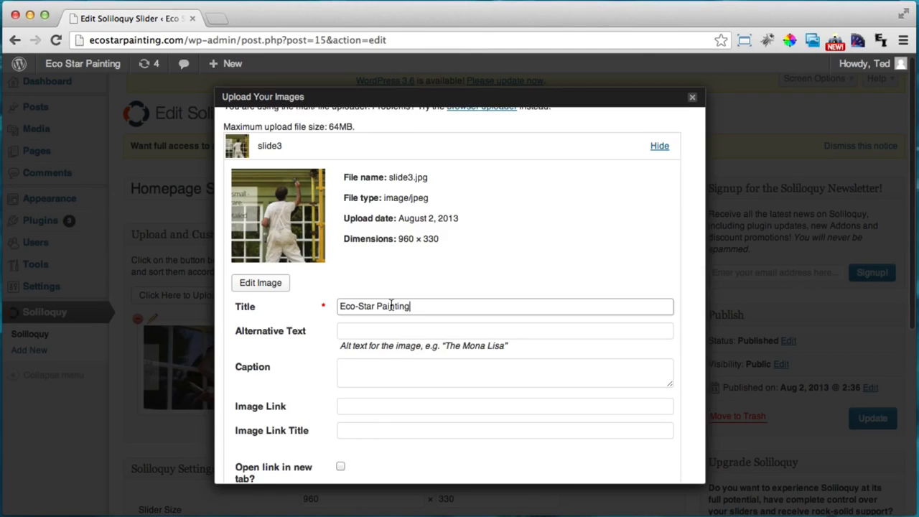
scroll(388, 341, down, 2)
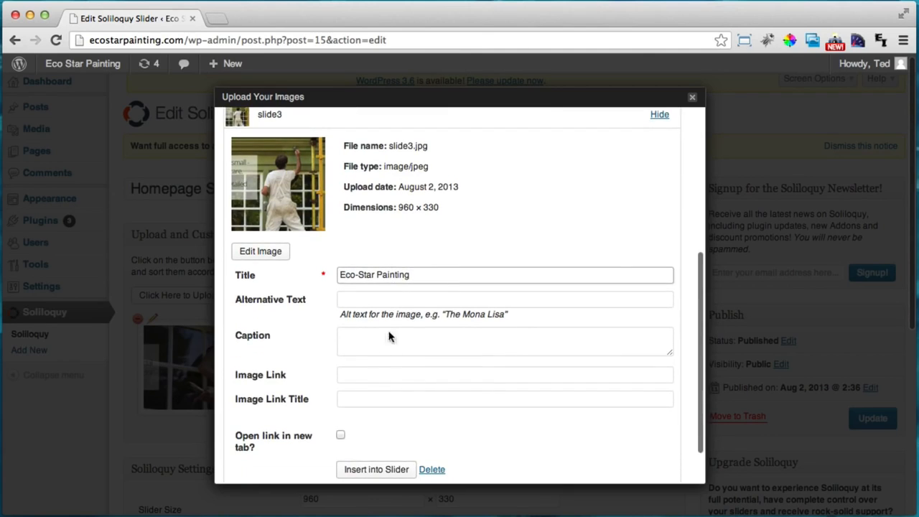
click(378, 452)
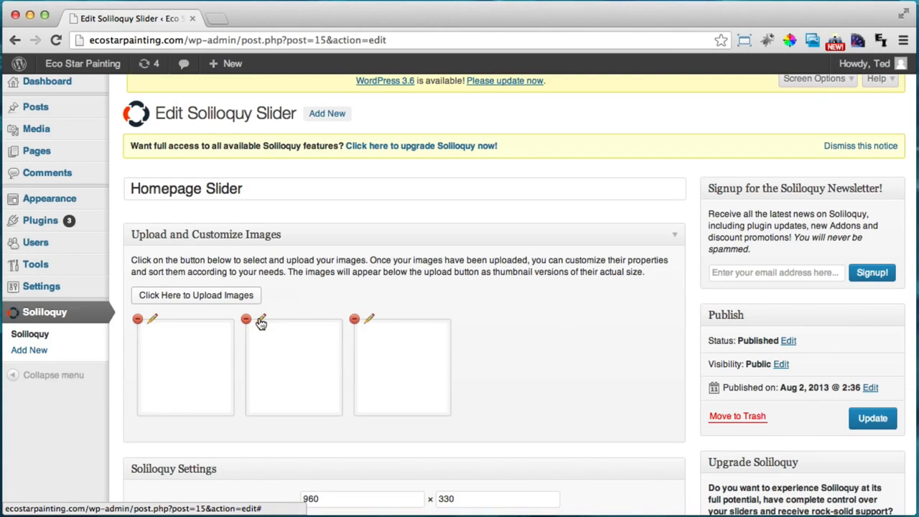
Retitle slide2 'Eco-Star Painting', save its meta, update the slider, and open the live homepage
click(261, 320)
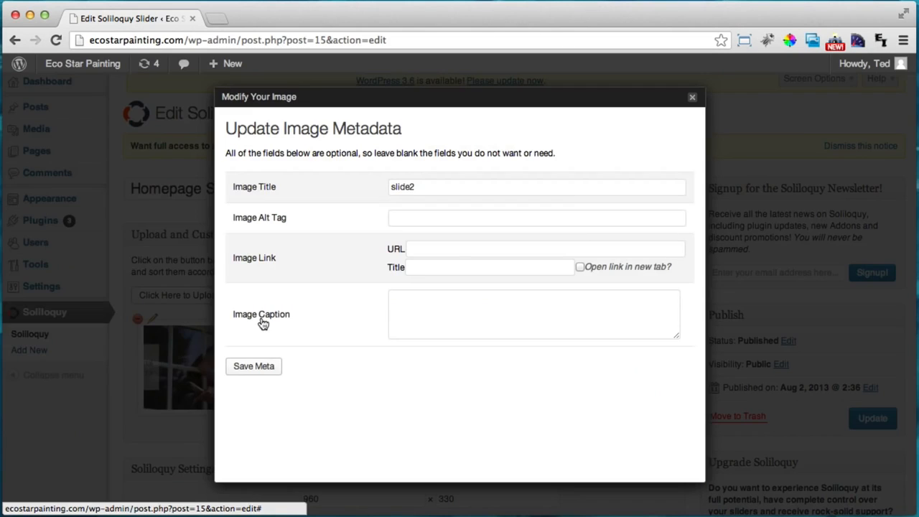
double_click(419, 185)
text(Eco-Star Painting)
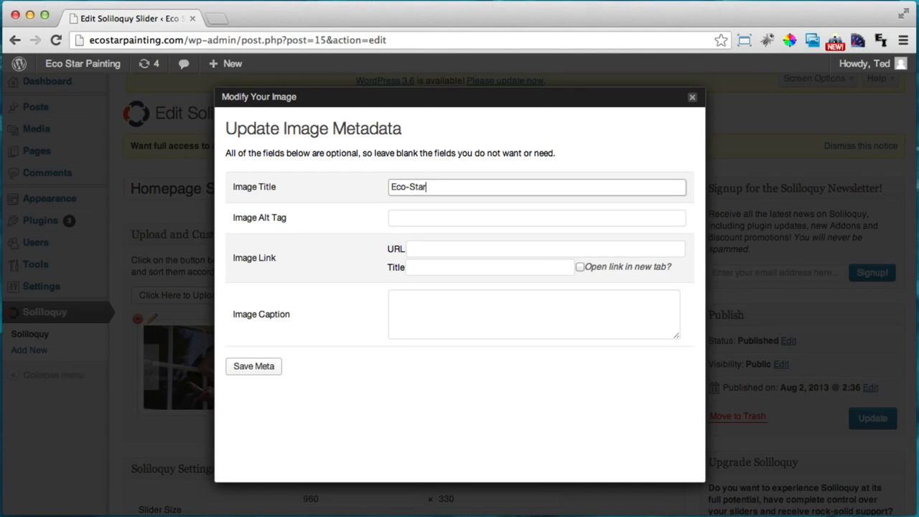
click(248, 366)
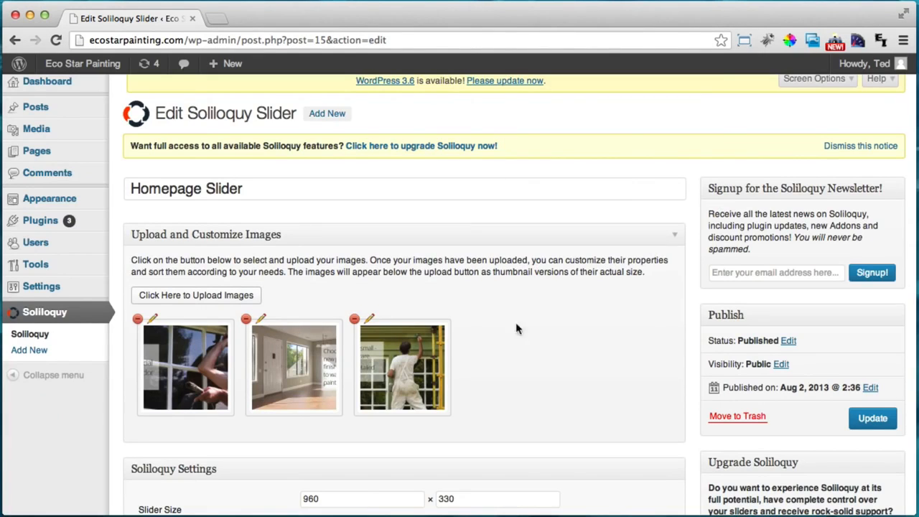
click(884, 420)
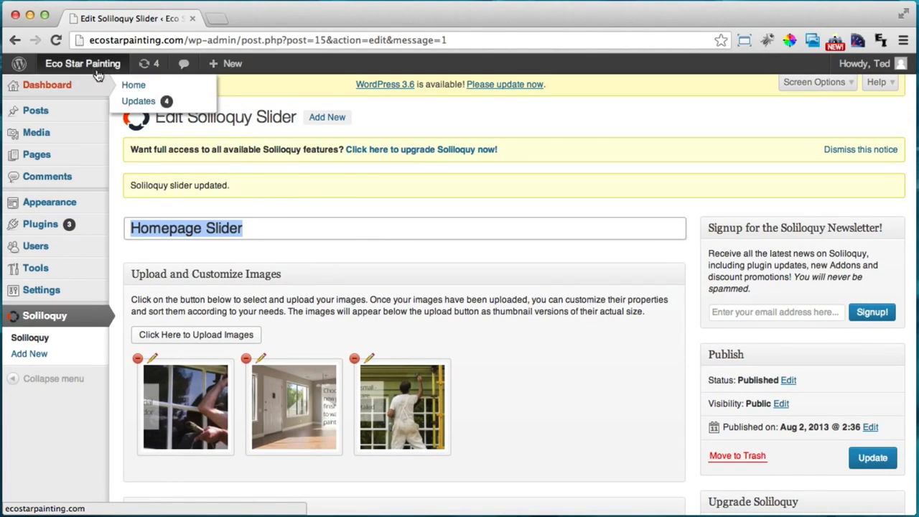
super+click(86, 65)
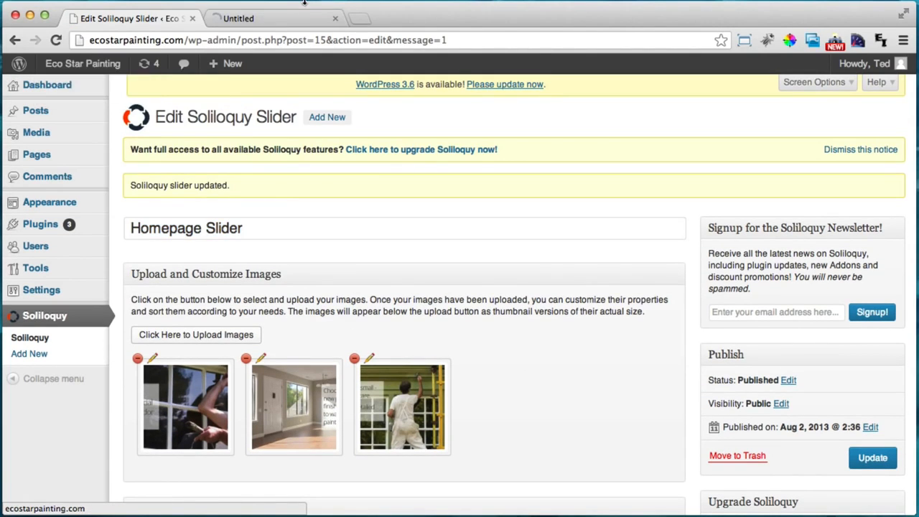
View the live homepage and step the slider forward to slide three, then back to slide one
click(289, 14)
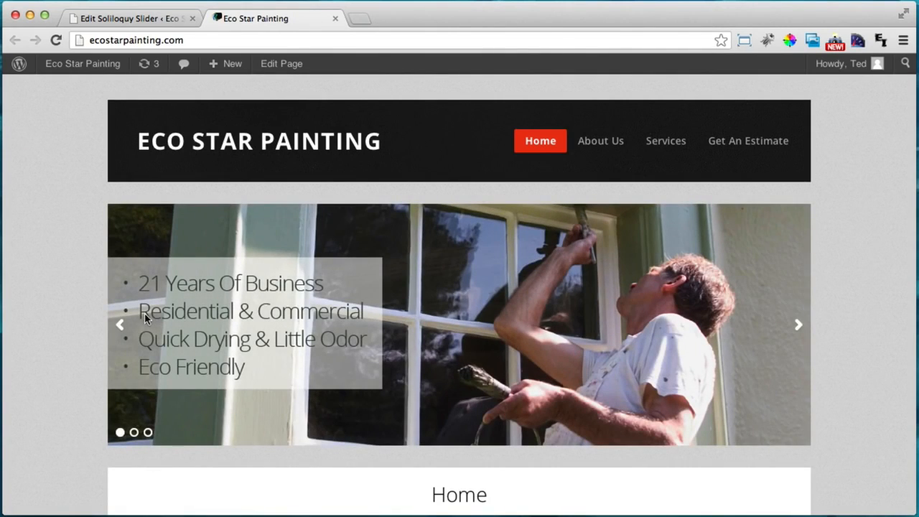
click(798, 327)
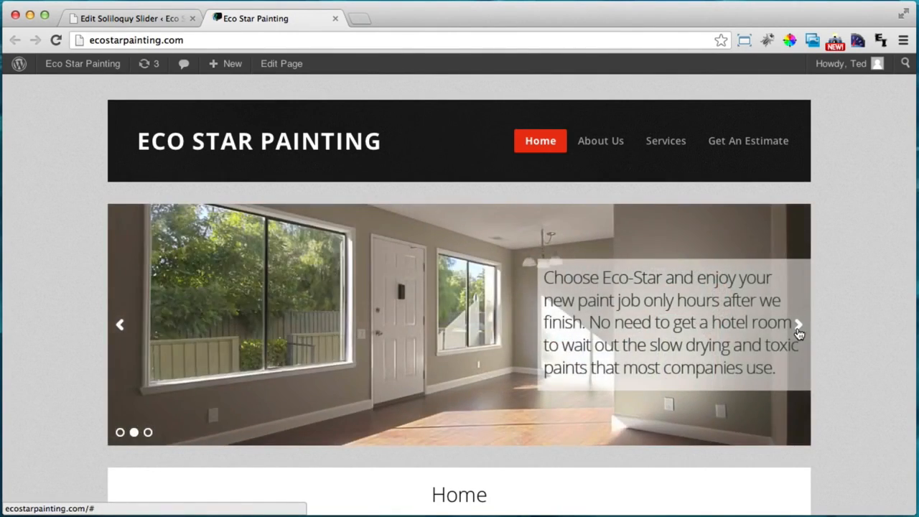
click(797, 327)
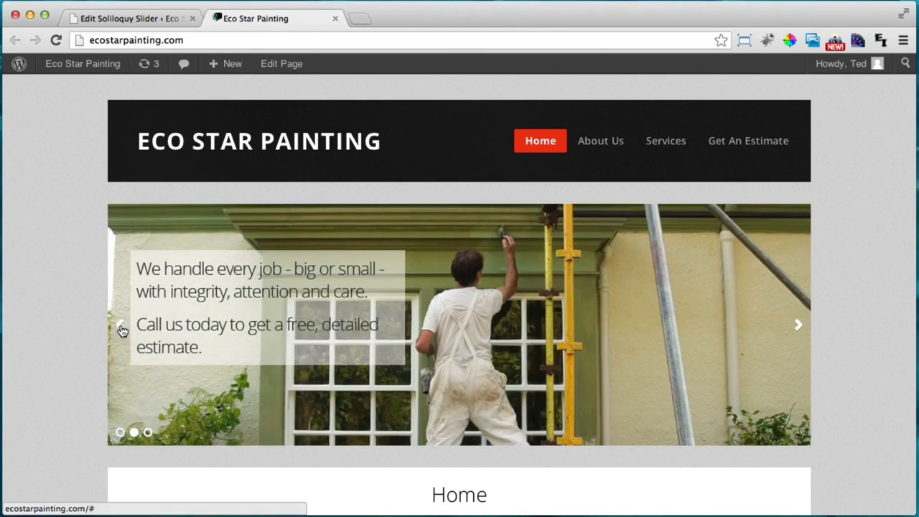
click(120, 326)
click(120, 326)
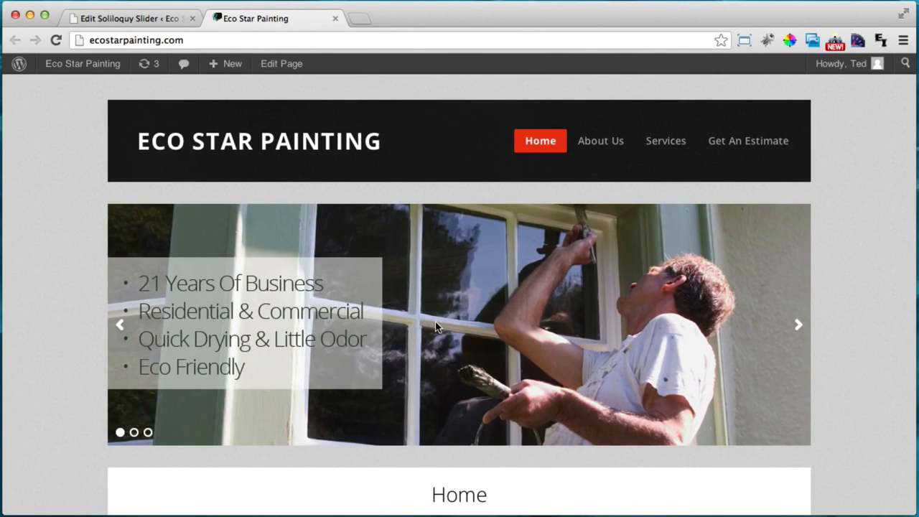
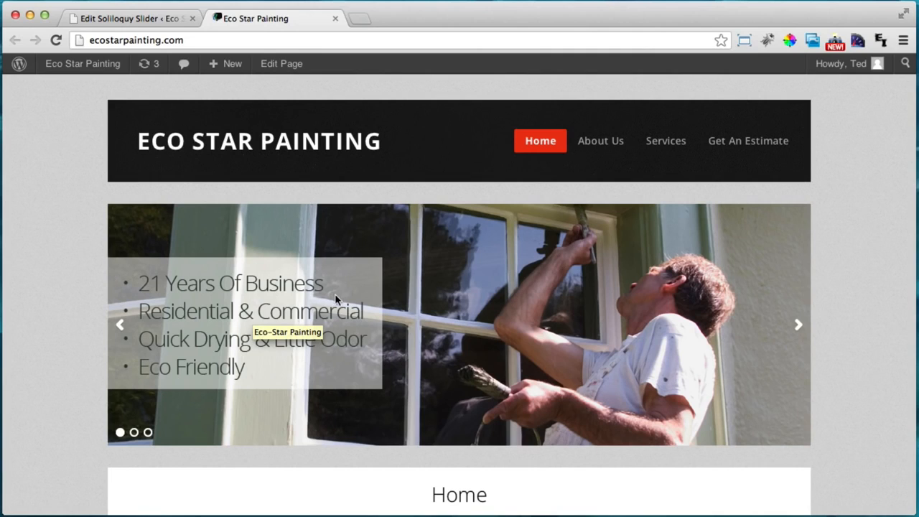
Load pixlr.com in a new tab, launch Pixlr Editor, and choose to open an image from the computer
key(super+t)
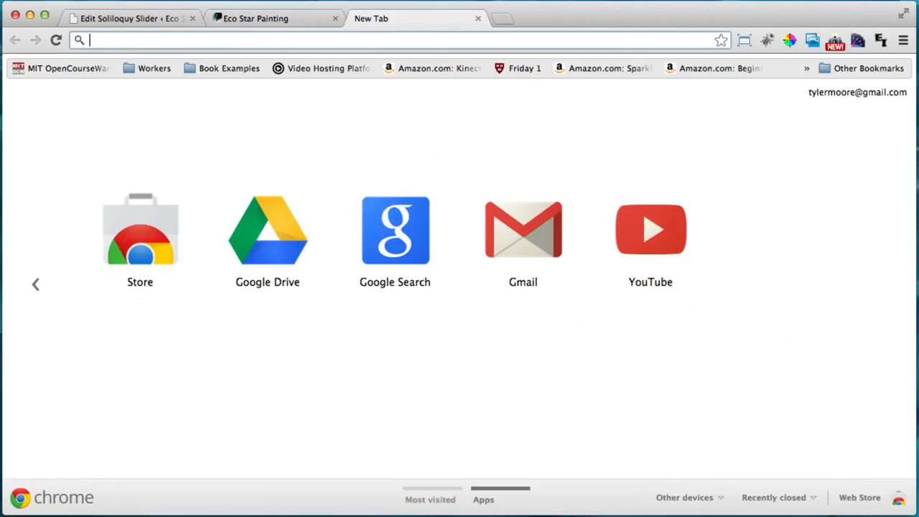
text(pixlr.com)
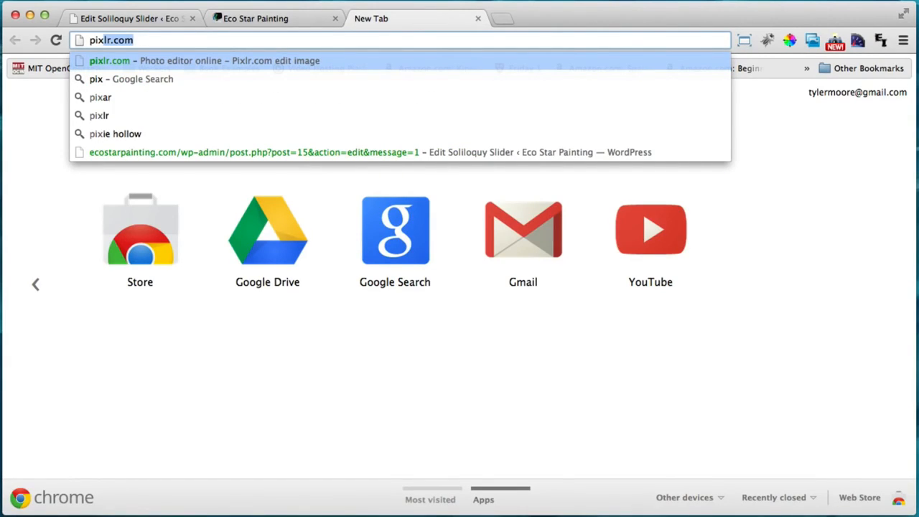
key(Return)
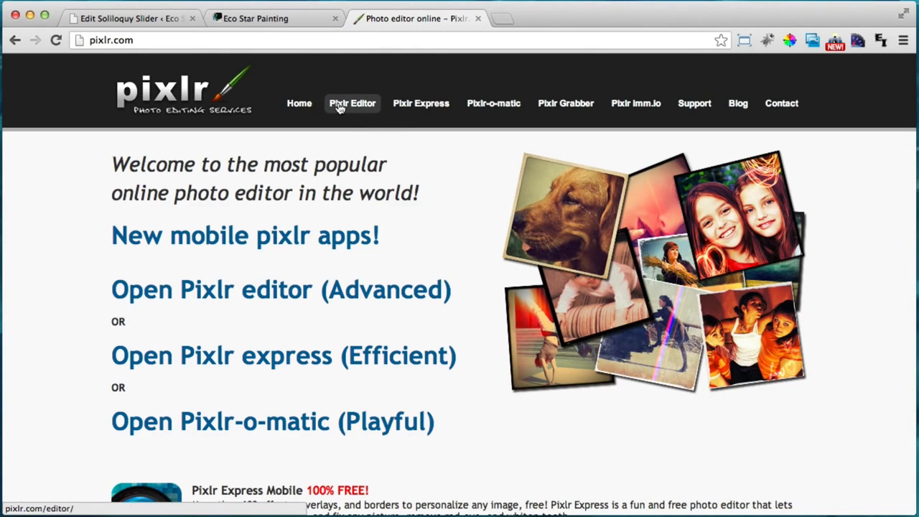
click(352, 104)
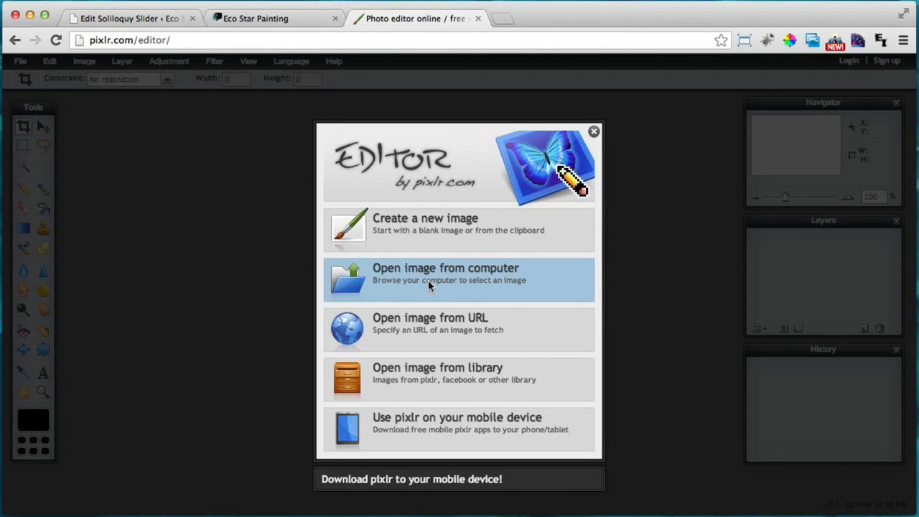
click(428, 280)
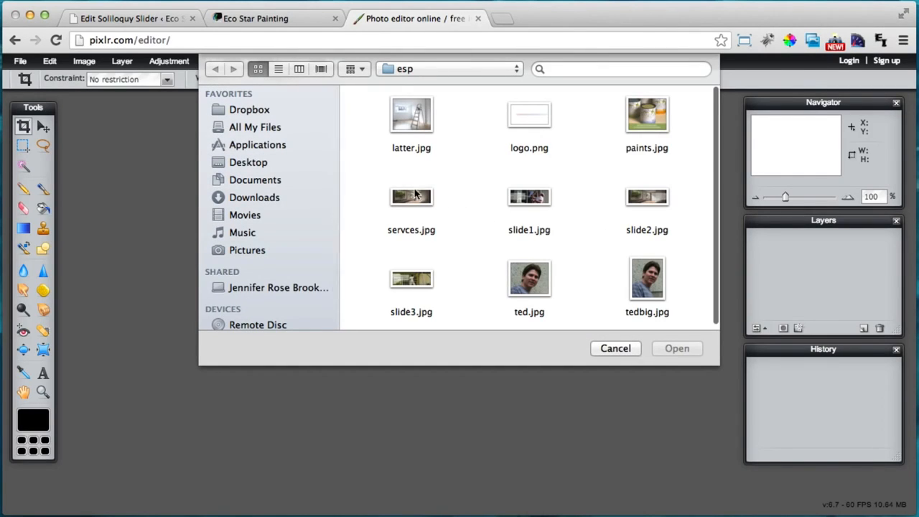
Open servces.jpg, add a new layer, and select a rectangle over the photo's right side
click(415, 194)
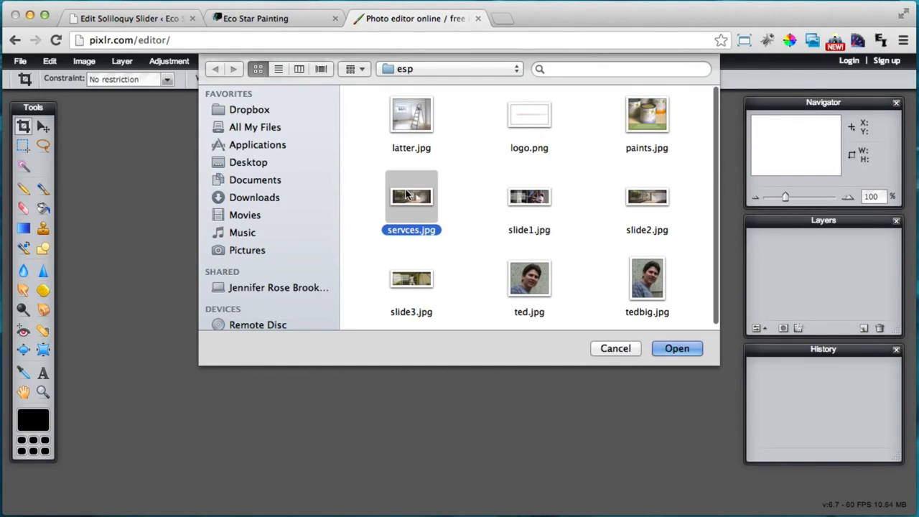
click(674, 352)
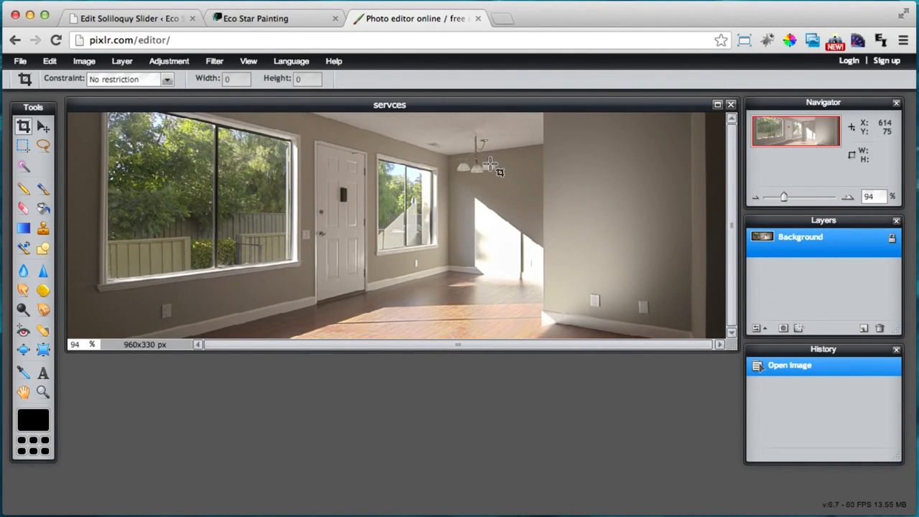
click(864, 329)
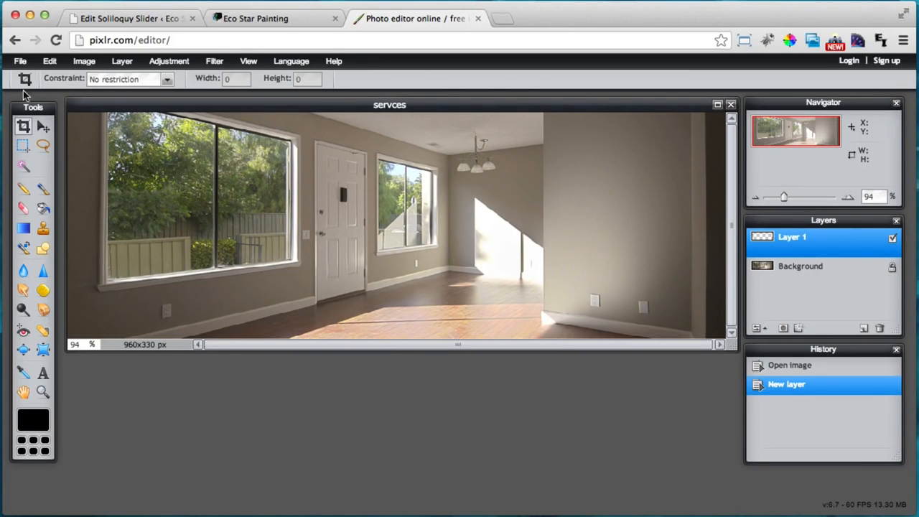
click(26, 145)
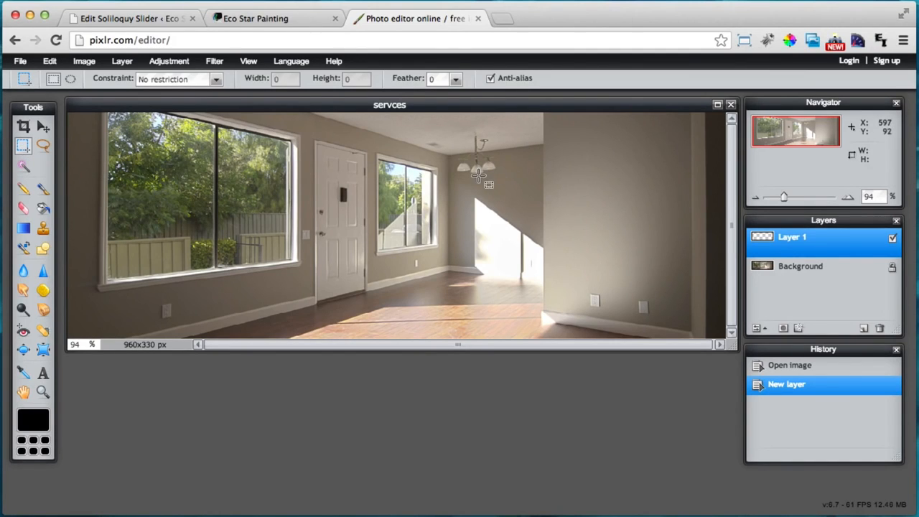
drag(478, 175, 744, 268)
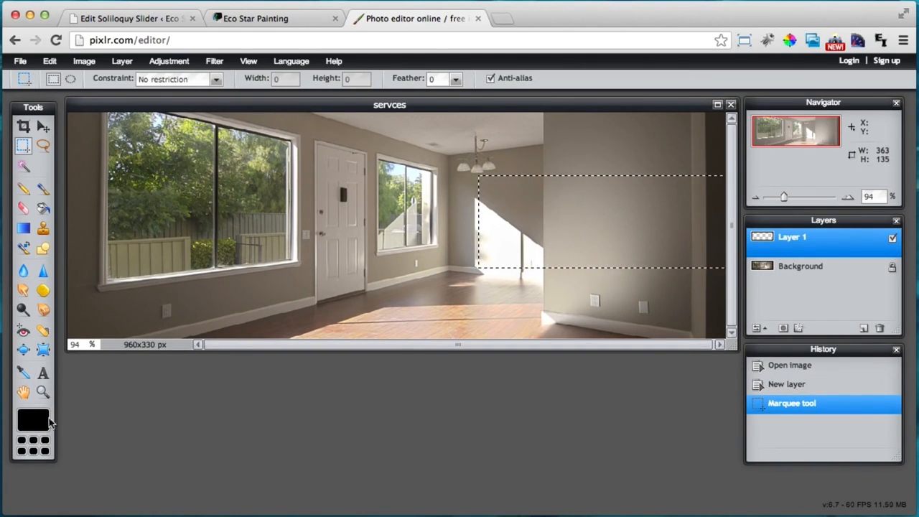
Fill the selected rectangle with white using the paint bucket
click(36, 418)
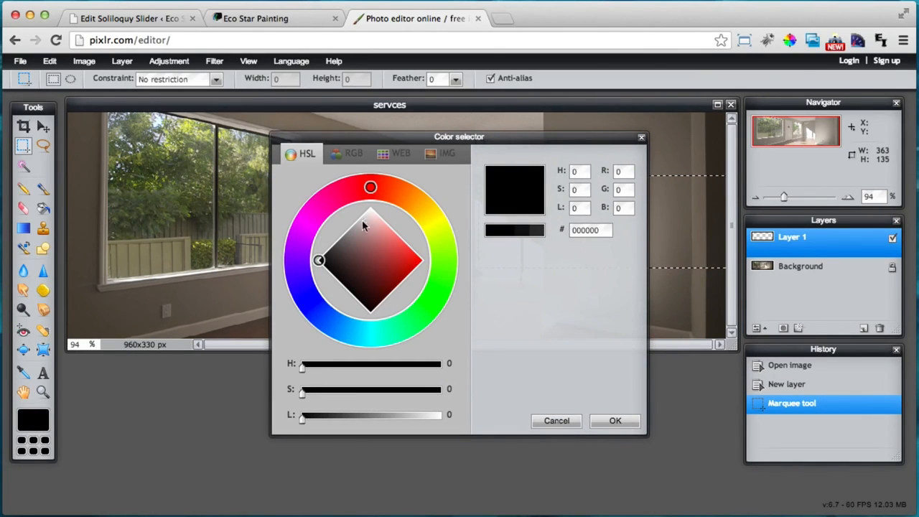
drag(363, 225, 369, 192)
click(615, 421)
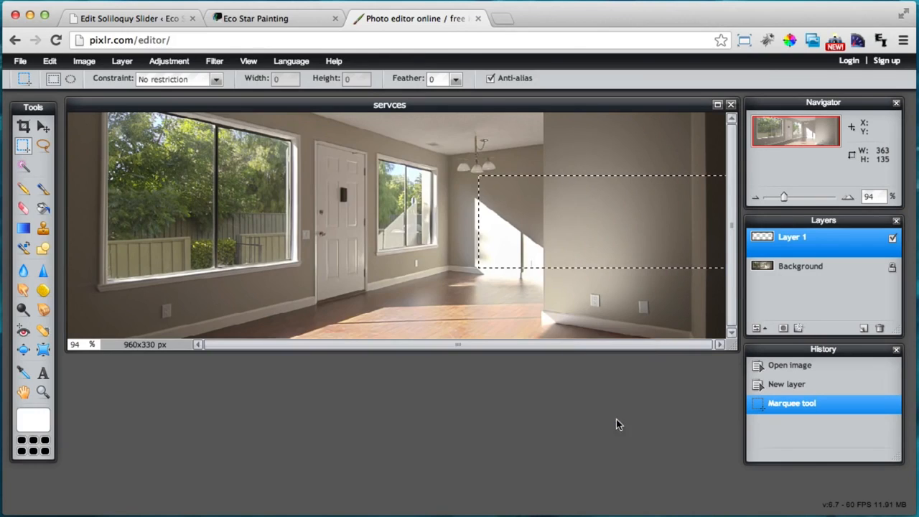
click(45, 207)
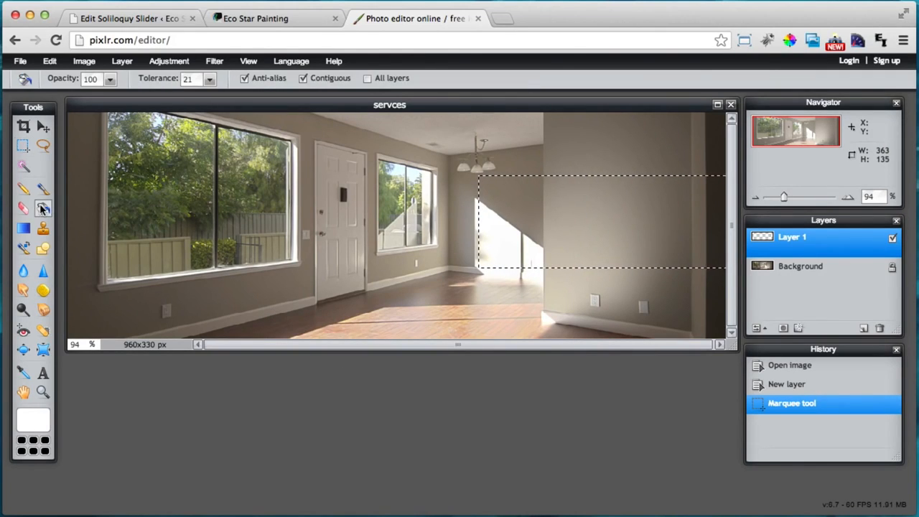
click(582, 208)
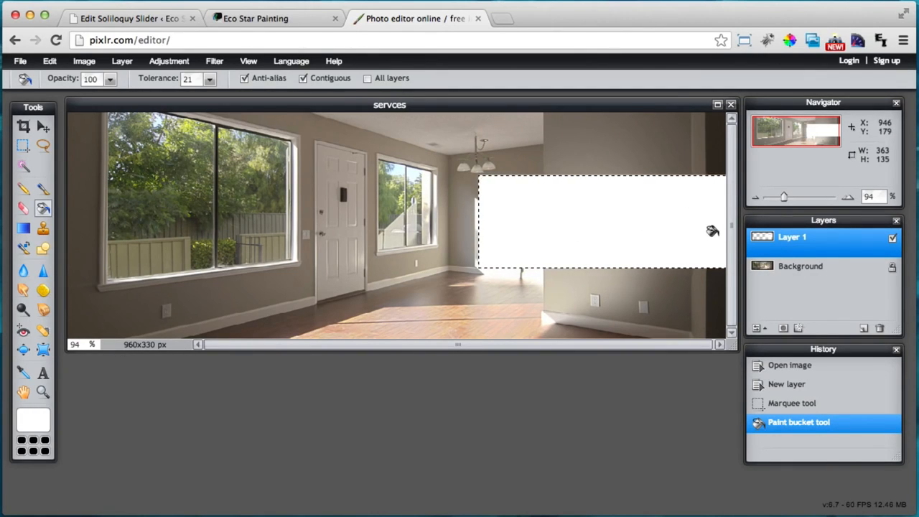
Lower the white layer's opacity to 44% so the box is semi-transparent
click(756, 328)
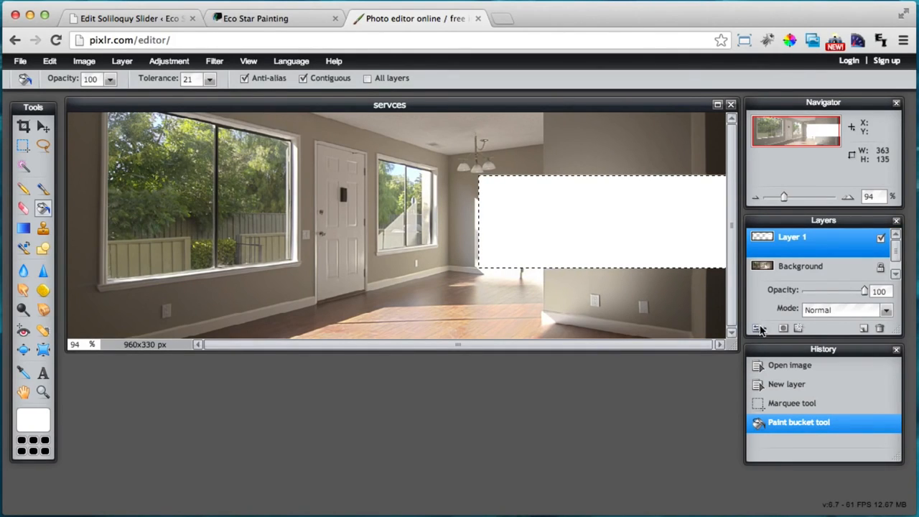
drag(867, 289, 838, 292)
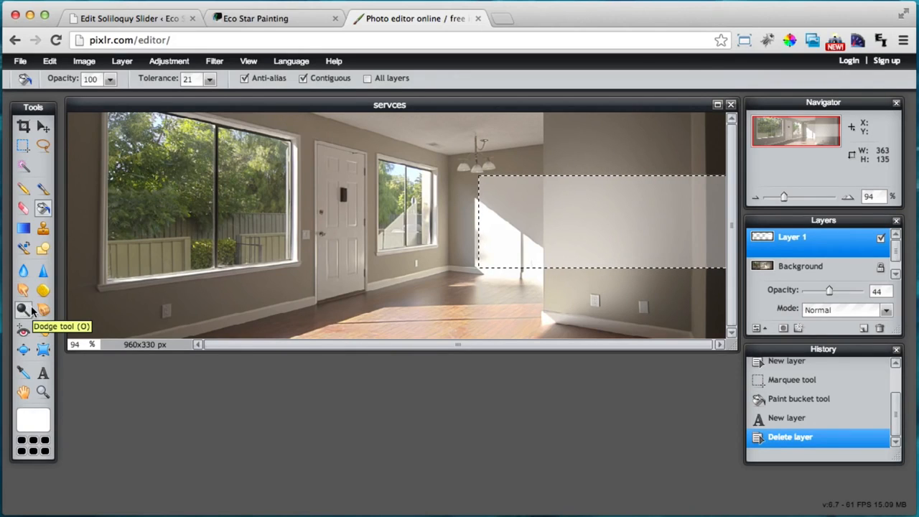
click(43, 373)
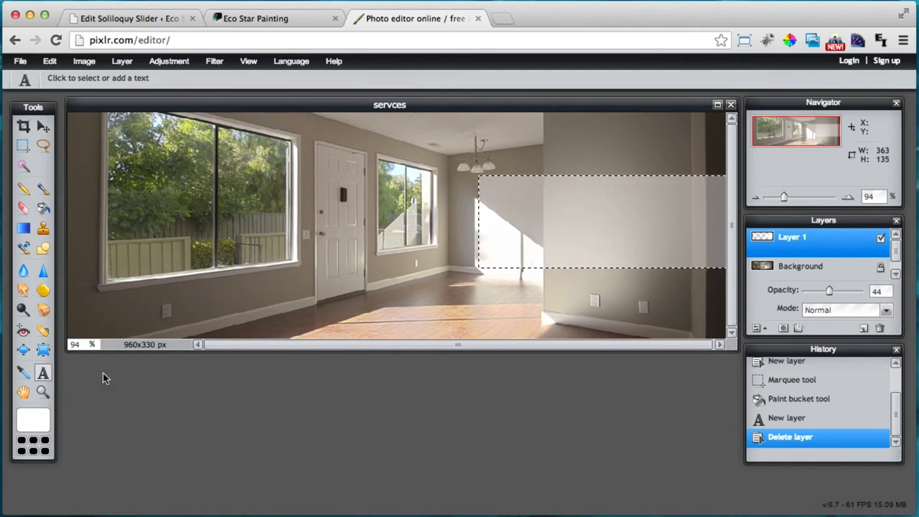
Add two-line text 'And i'm going to write / some text' on the white box in dark green
click(485, 191)
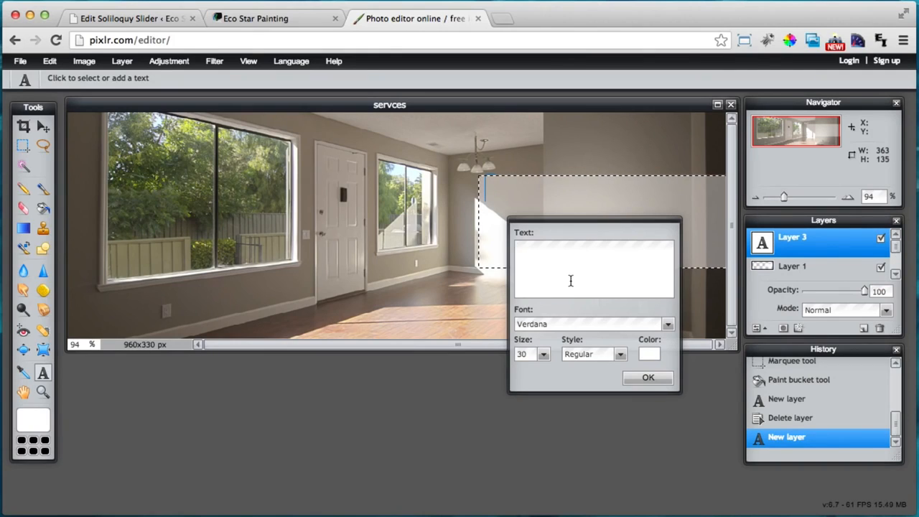
text(And i'm g)
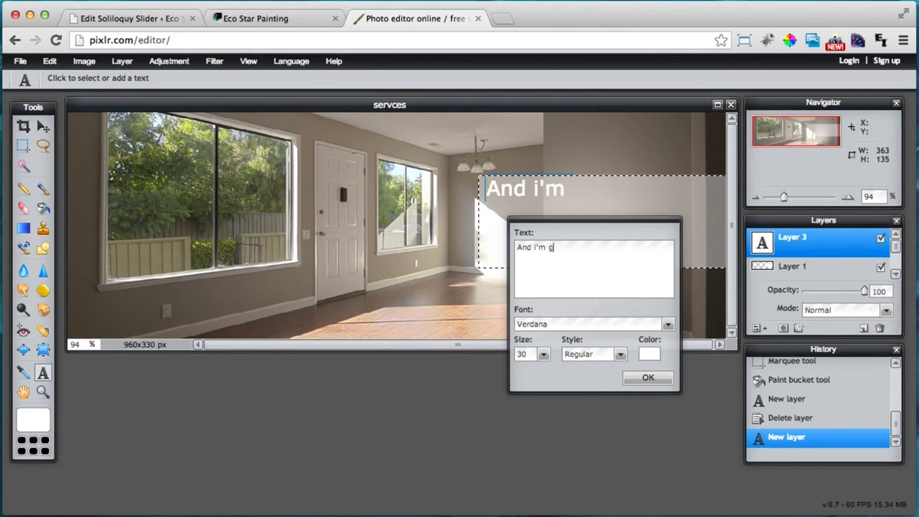
text(oing to write)
key(Return)
text(some text)
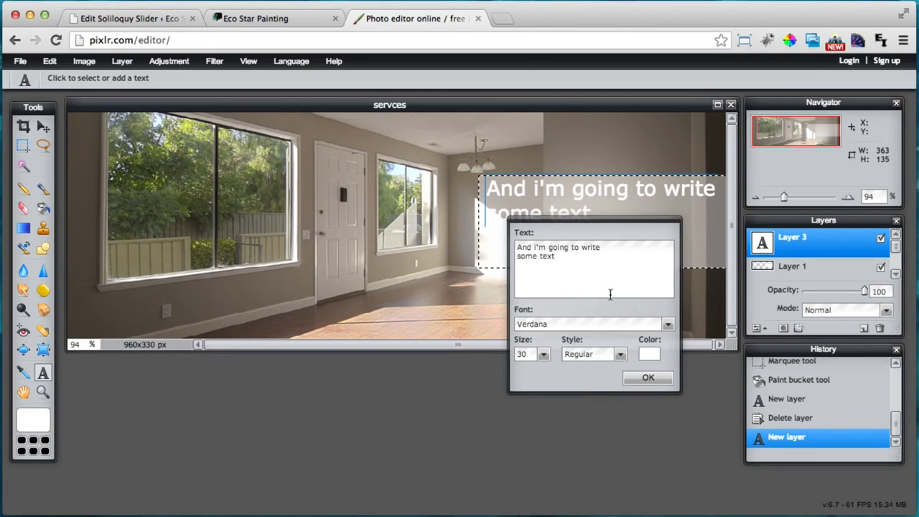
click(650, 354)
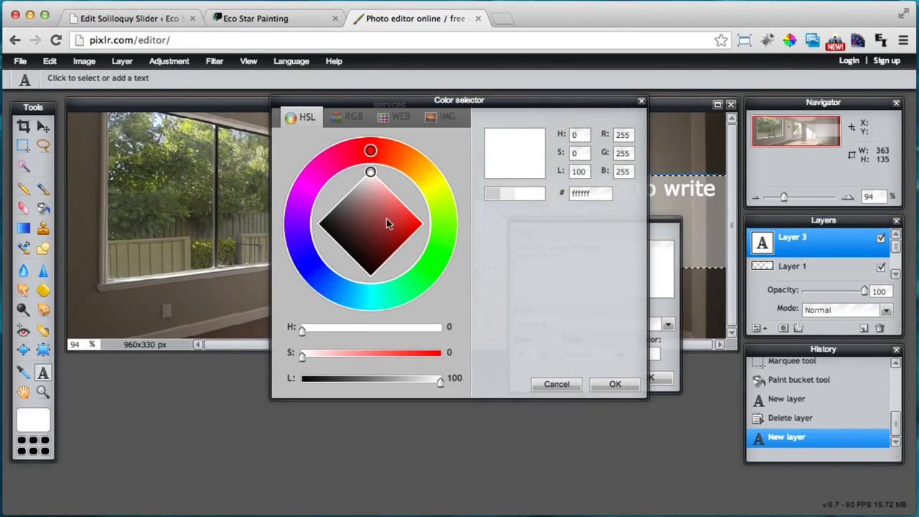
click(419, 279)
drag(359, 212, 358, 230)
click(615, 384)
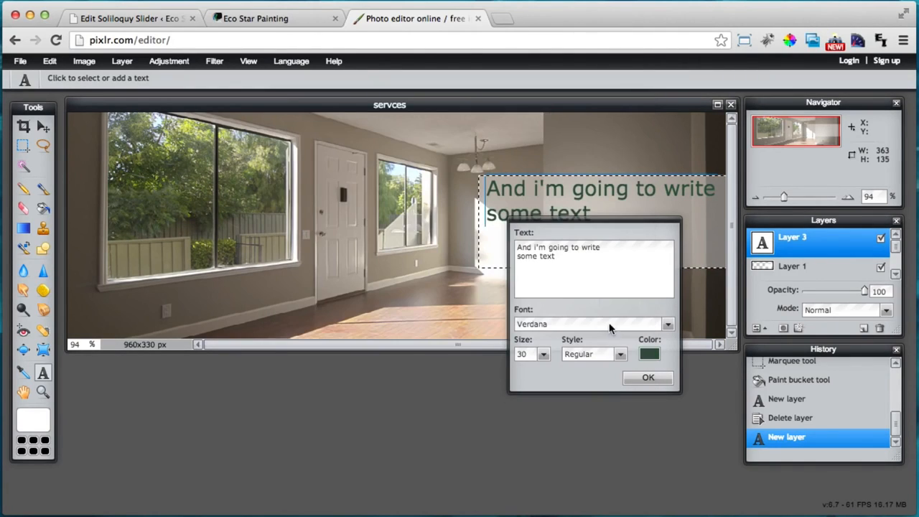
Adjust the text size, set the font to Onyx, commit the text, and close the editor tab
click(543, 354)
drag(495, 368, 483, 369)
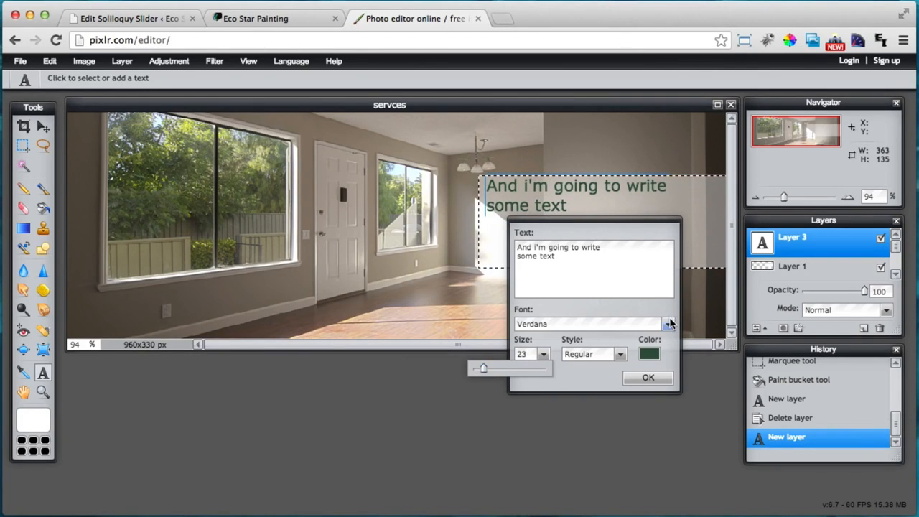
click(668, 324)
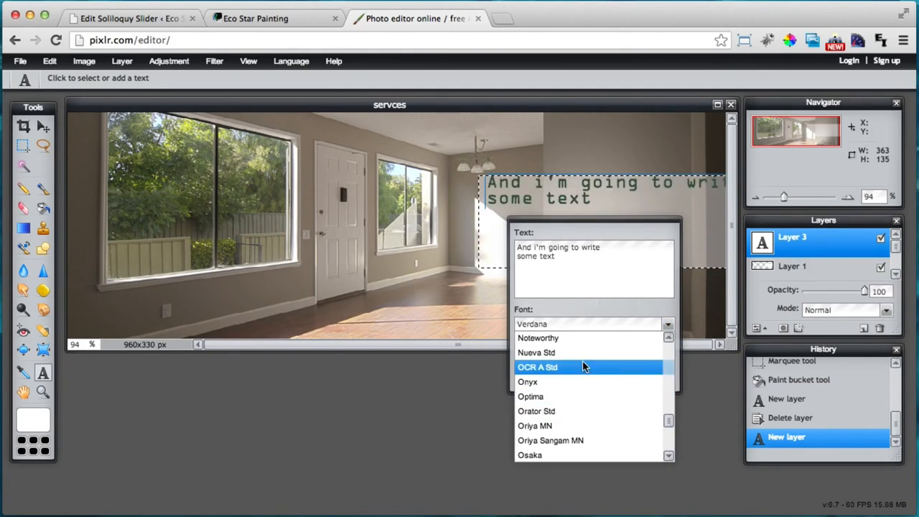
click(581, 383)
click(645, 379)
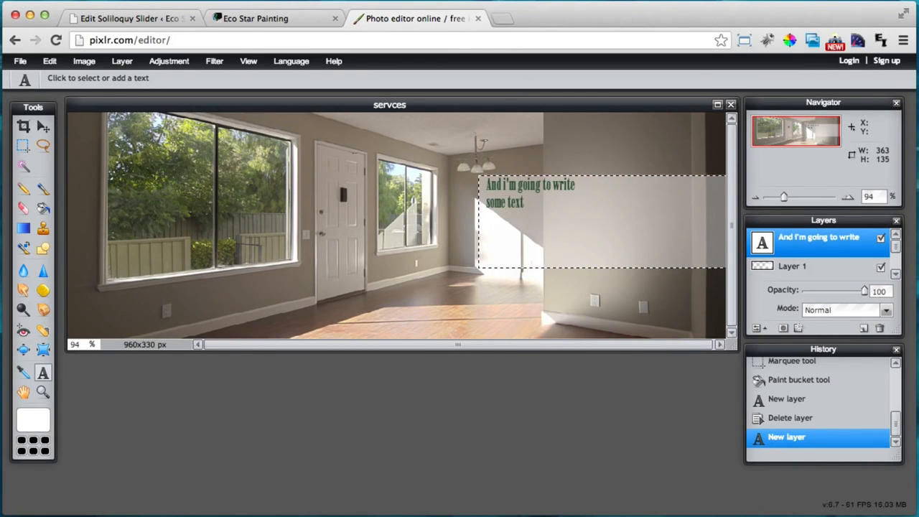
click(477, 18)
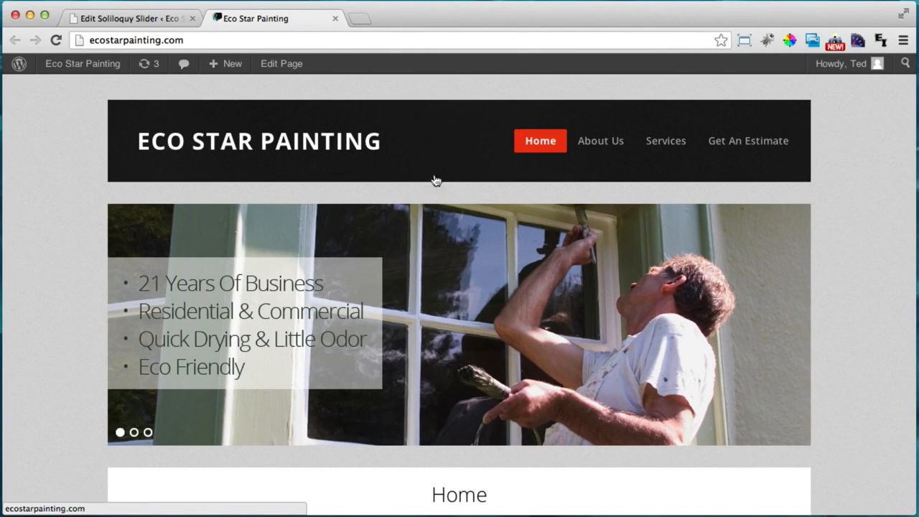
Glance over the live homepage, then go back to the Homepage Slider editing screen
scroll(136, 131, down, 5)
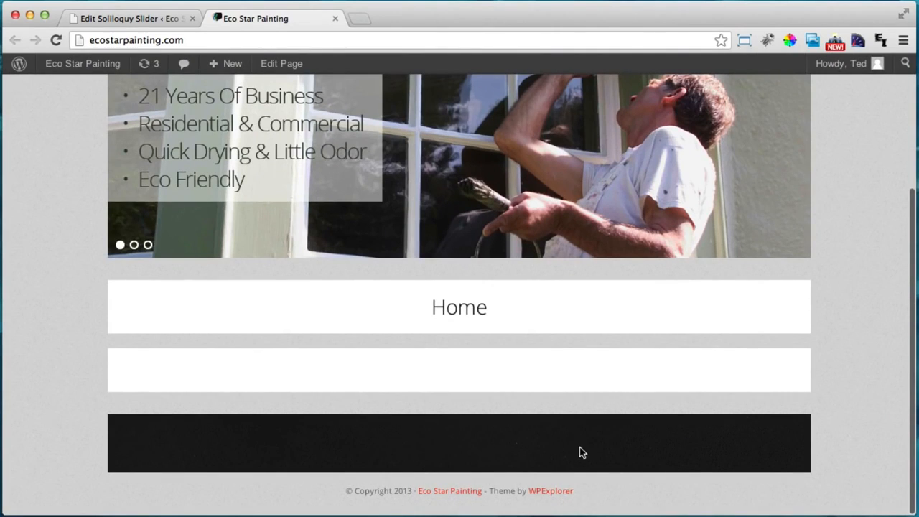
scroll(581, 452, up, 5)
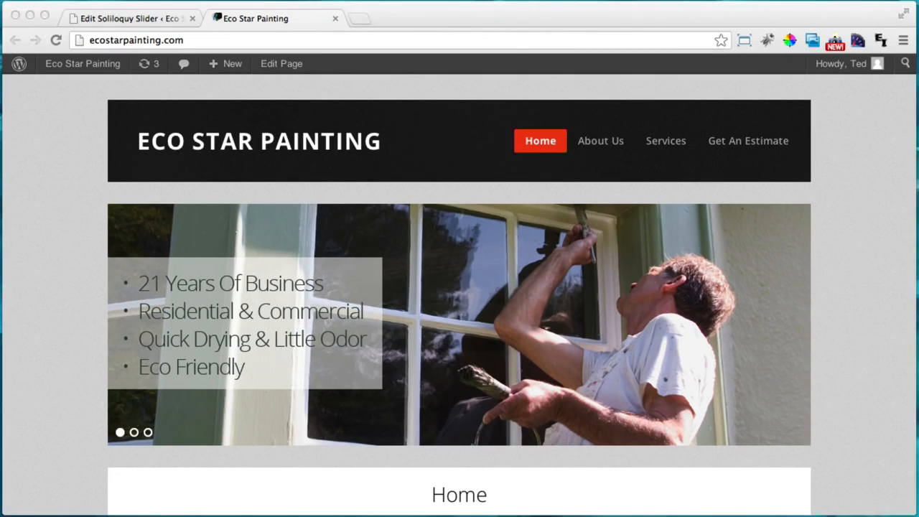
click(889, 154)
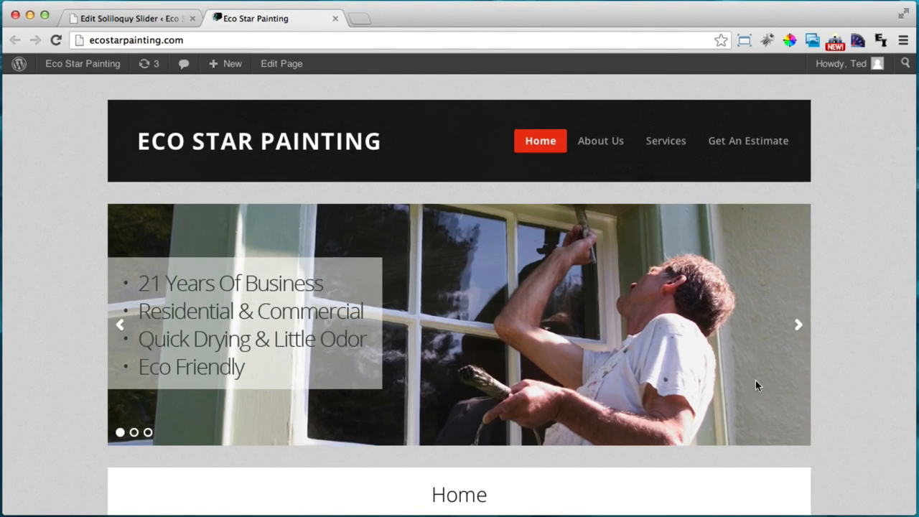
click(140, 17)
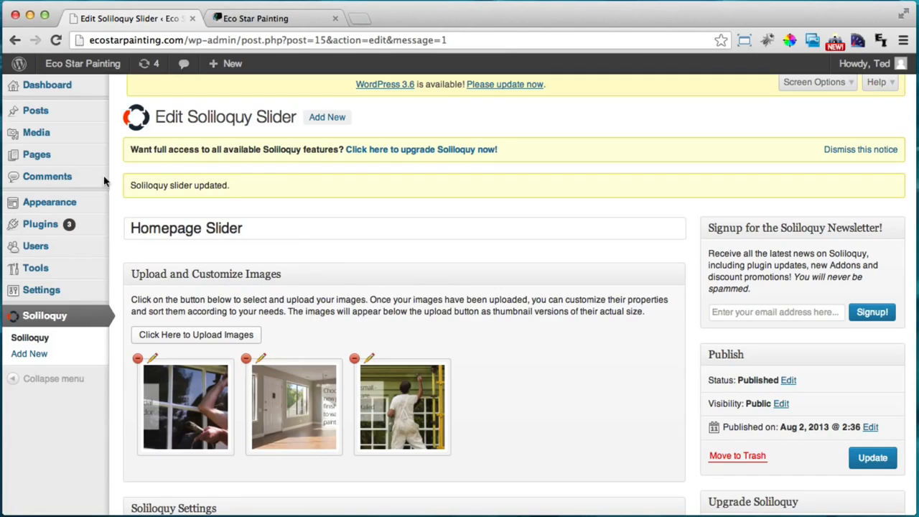
Open the Tetris theme's style.css in the Appearance editor and scroll through its code
mouse_move(46, 208)
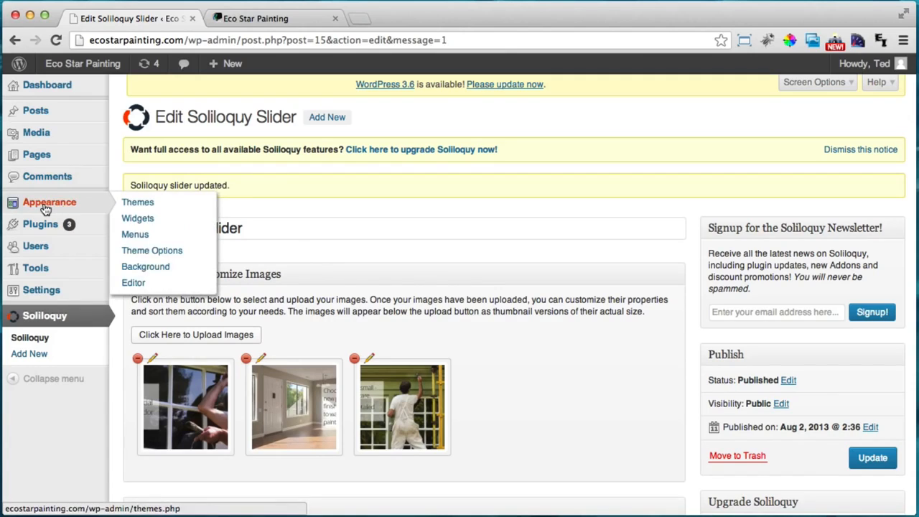
click(134, 283)
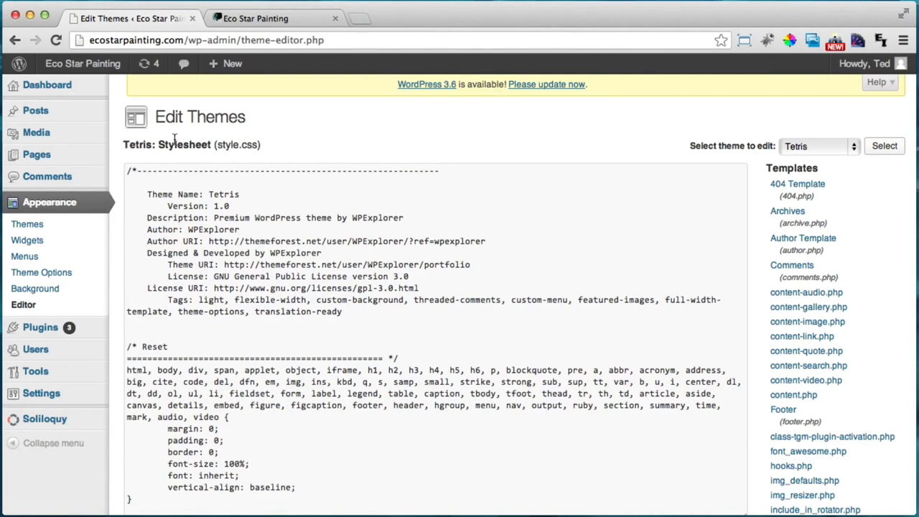
drag(219, 145, 255, 145)
click(268, 150)
scroll(418, 156, down, 1)
scroll(284, 460, down, 5)
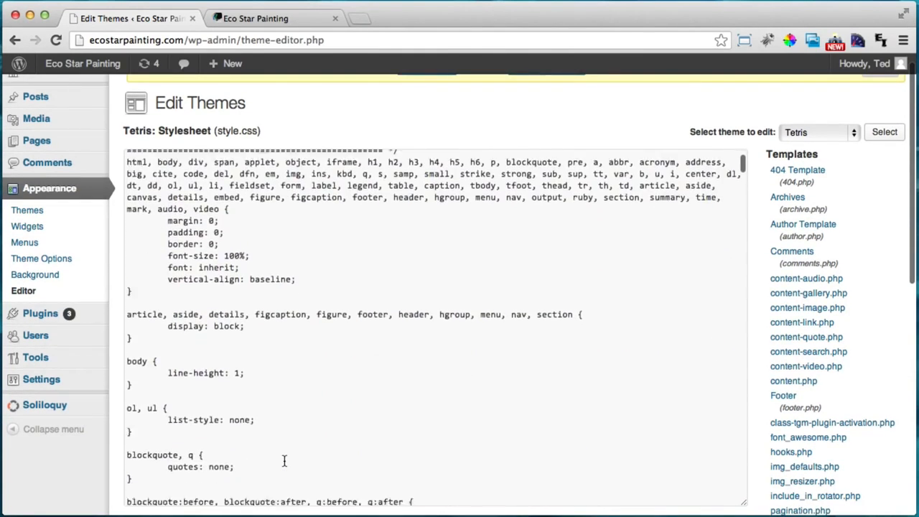
scroll(284, 460, down, 10)
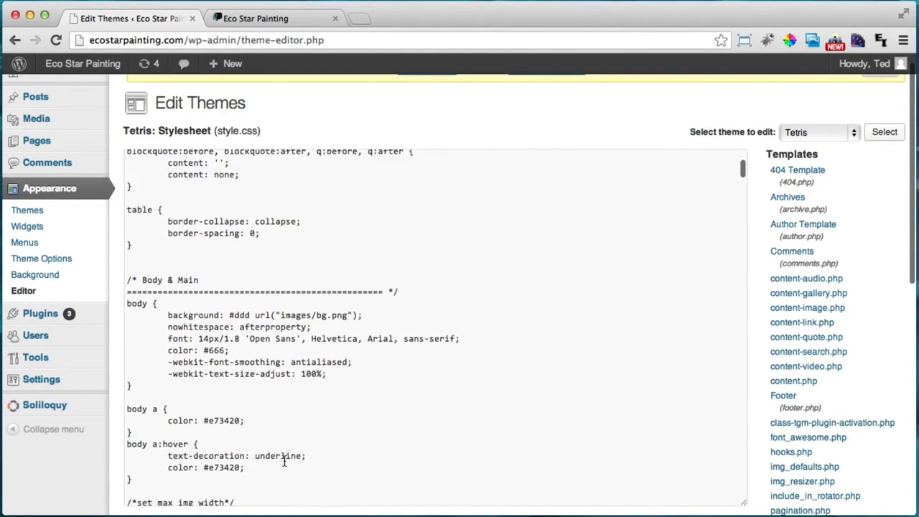
scroll(283, 460, down, 3)
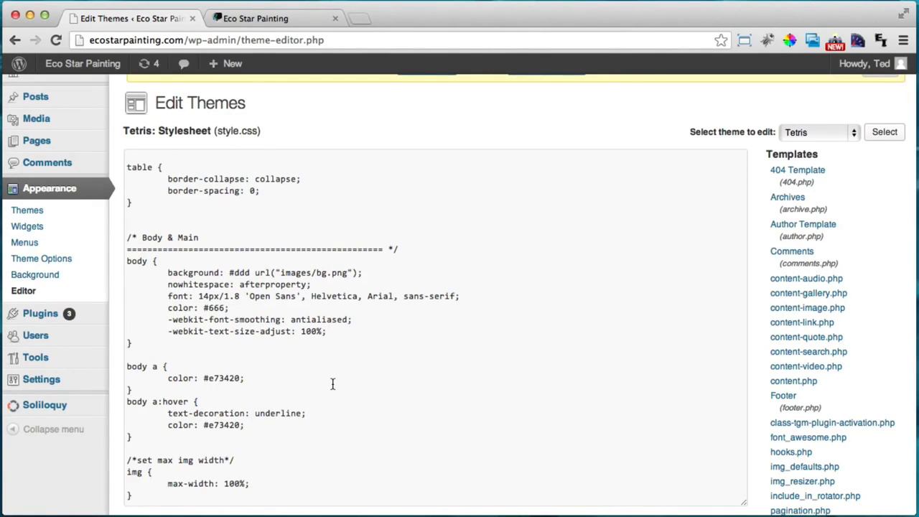
scroll(332, 384, up, 5)
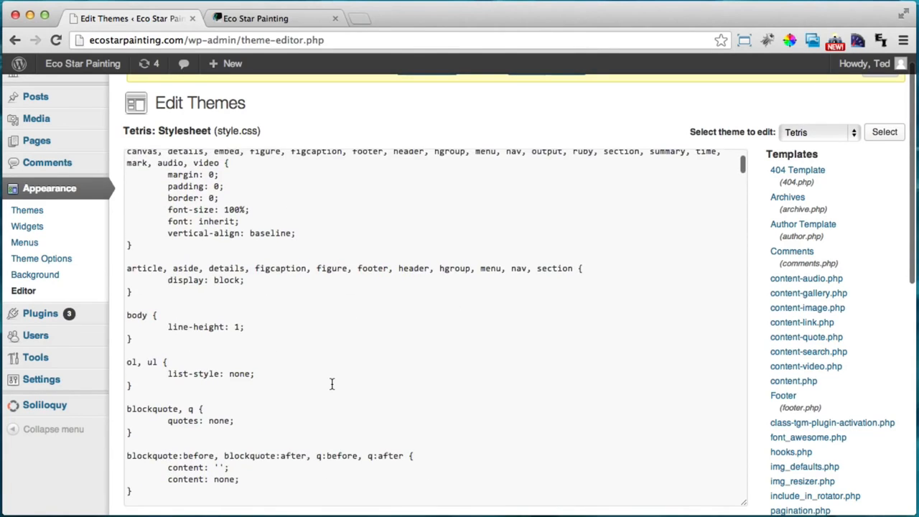
Check the live homepage, then return to style.css and place the caret in the code
click(266, 19)
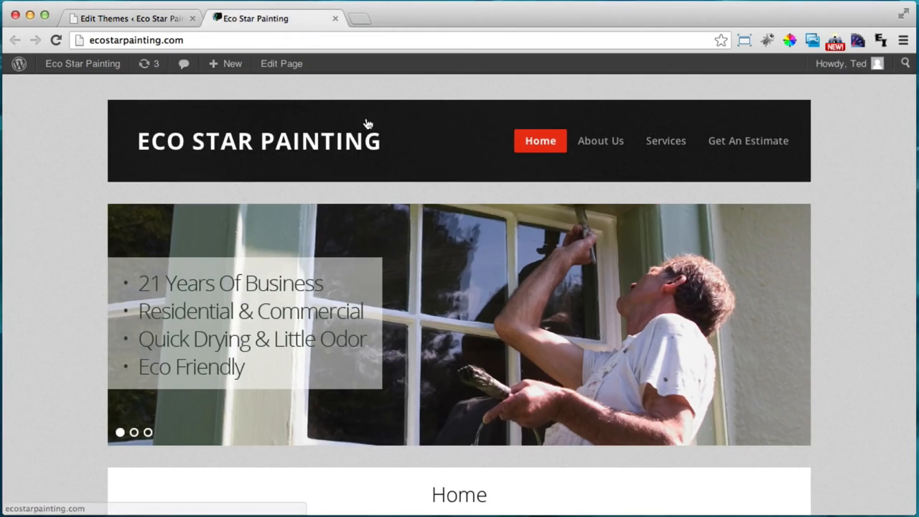
click(152, 17)
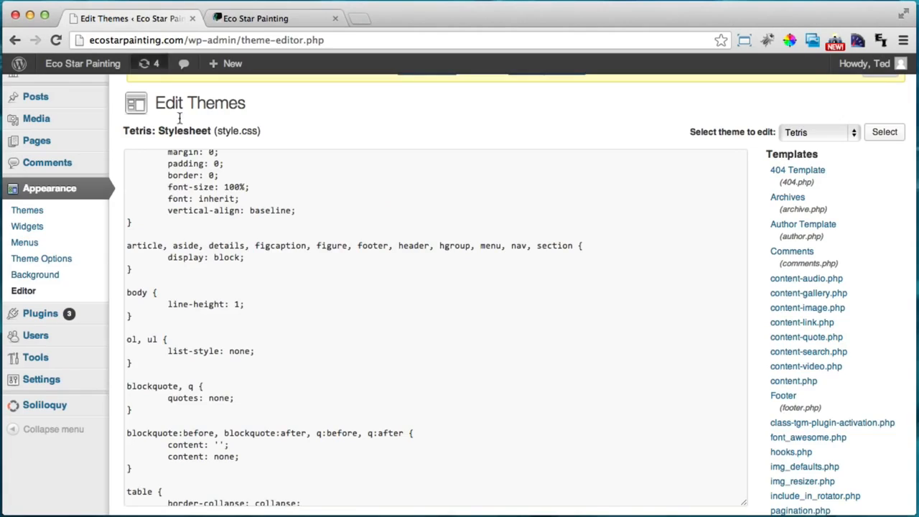
click(306, 311)
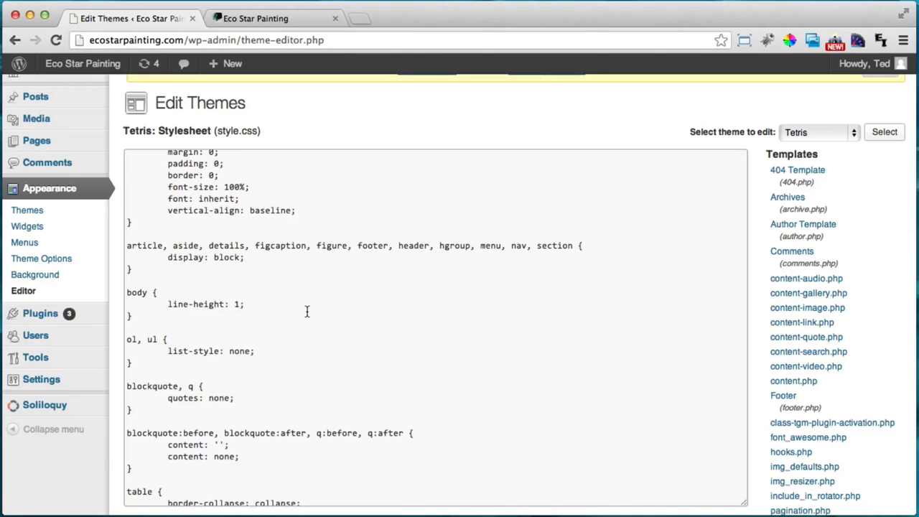
Find the #header rule in style.css with a '#header' search
key(ctrl+f)
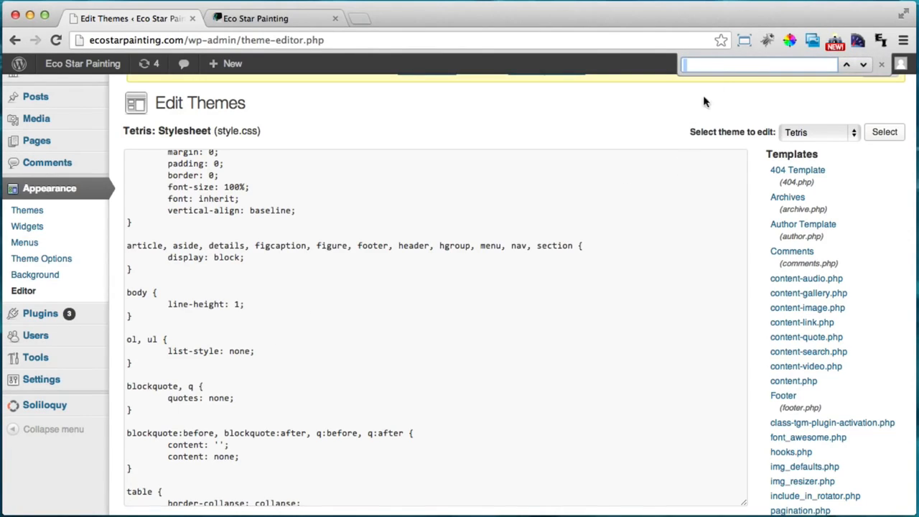
click(718, 65)
text(#header)
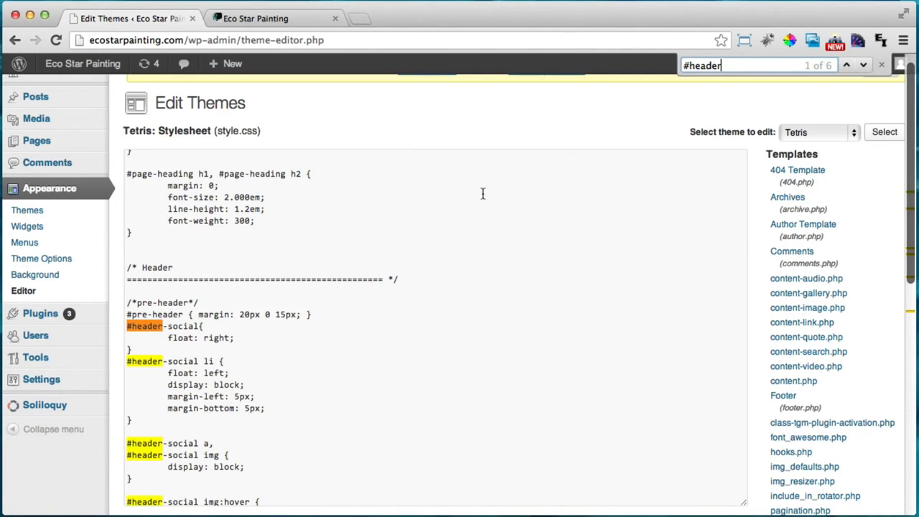
scroll(328, 315, down, 5)
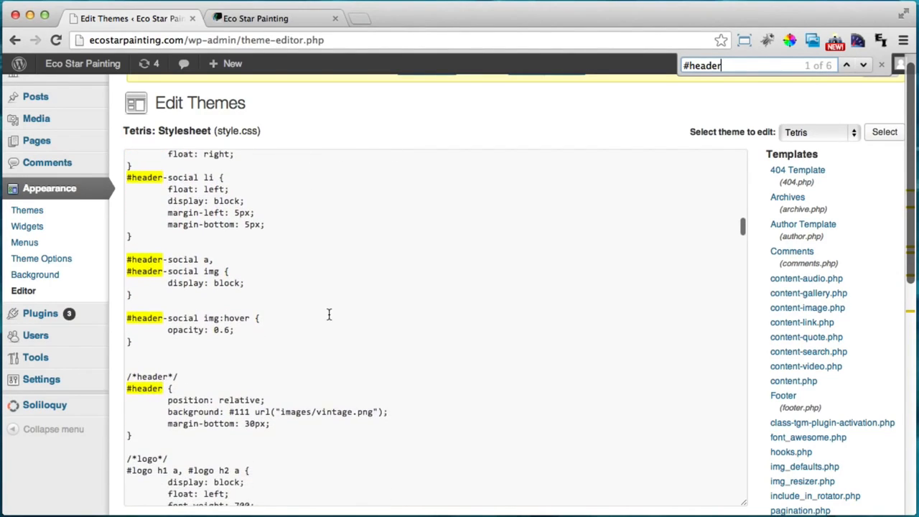
scroll(329, 314, down, 1)
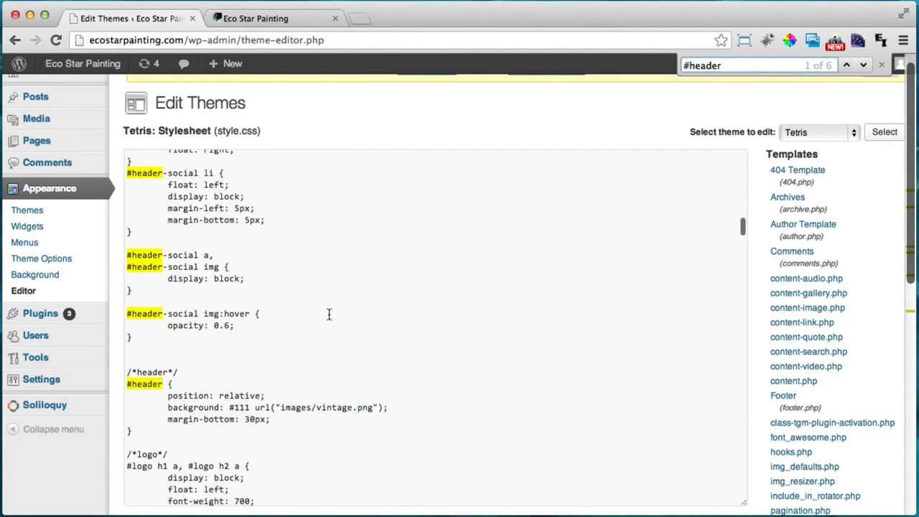
click(128, 372)
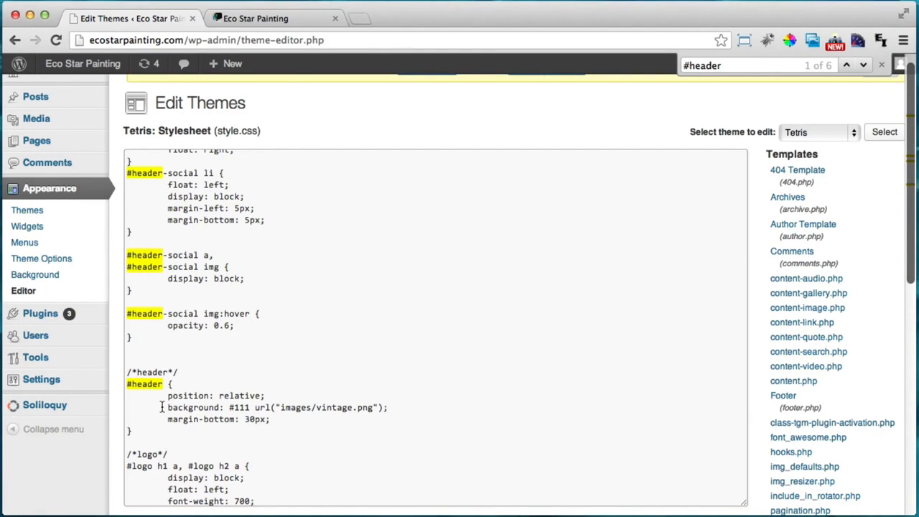
scroll(162, 407, down, 1)
scroll(162, 407, down, 1)
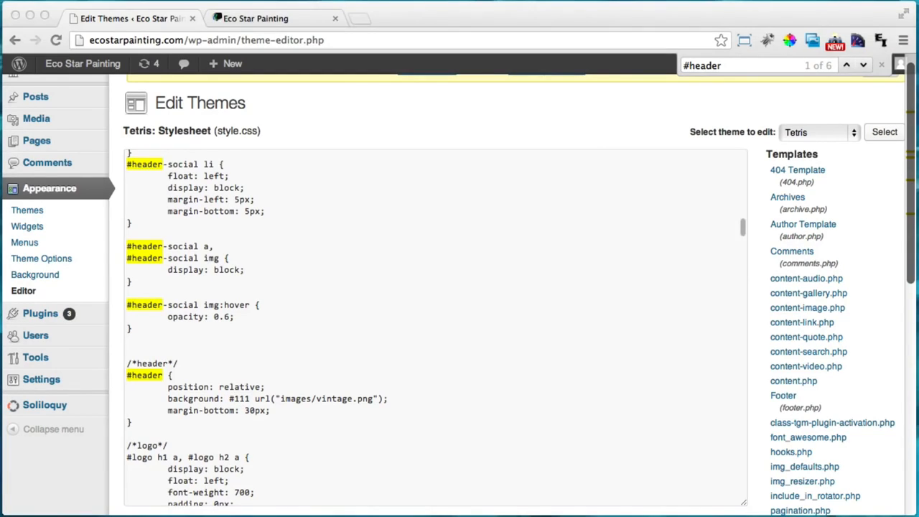
Replace the #header background value 111 with 8DA58B
click(444, 113)
double_click(244, 401)
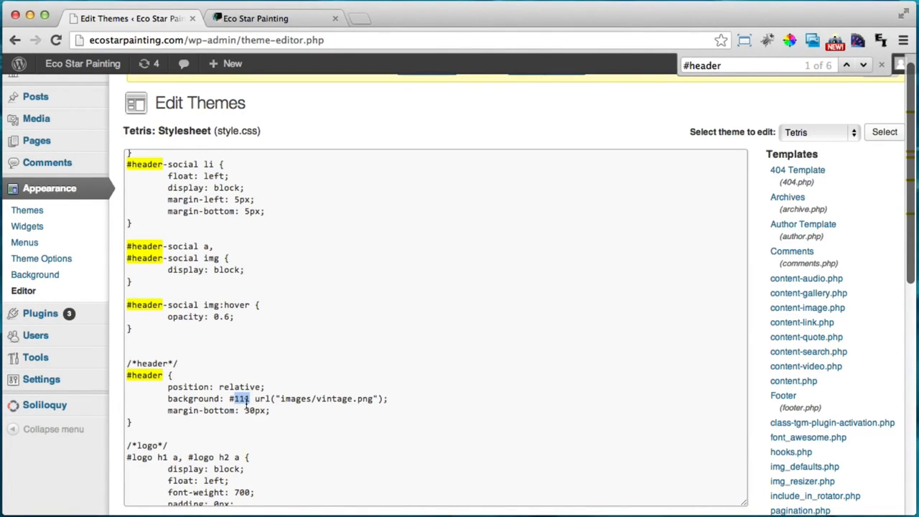
text(8DA58B)
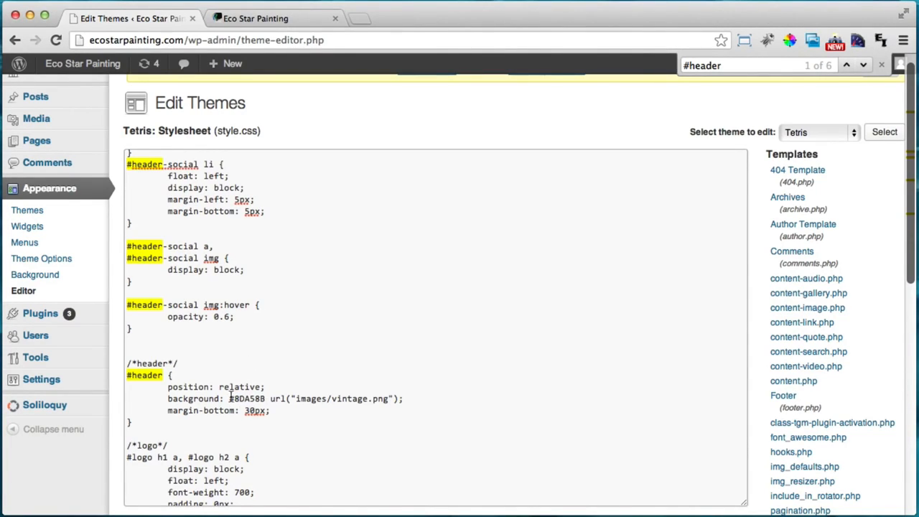
drag(229, 399, 268, 400)
Search Google for 'hex color codes', browse color-hex.com, and return to the results
click(246, 396)
key(super+t)
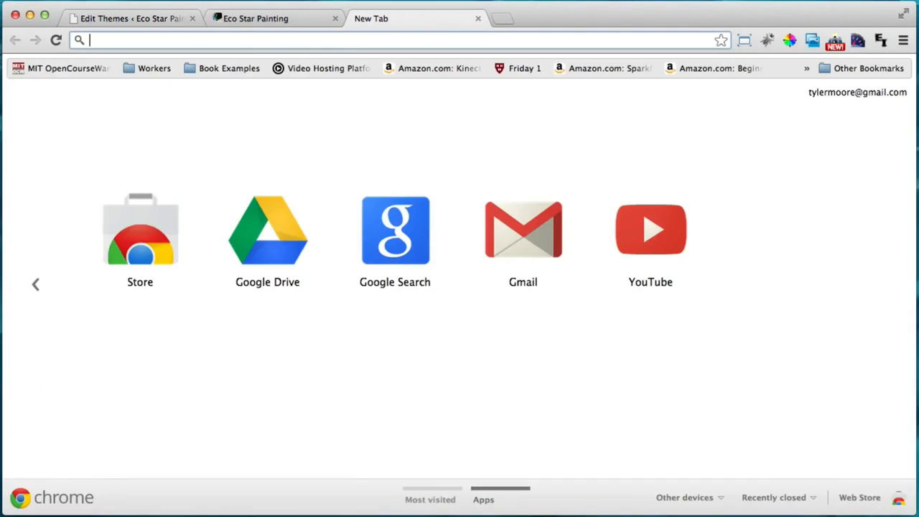
text(he)
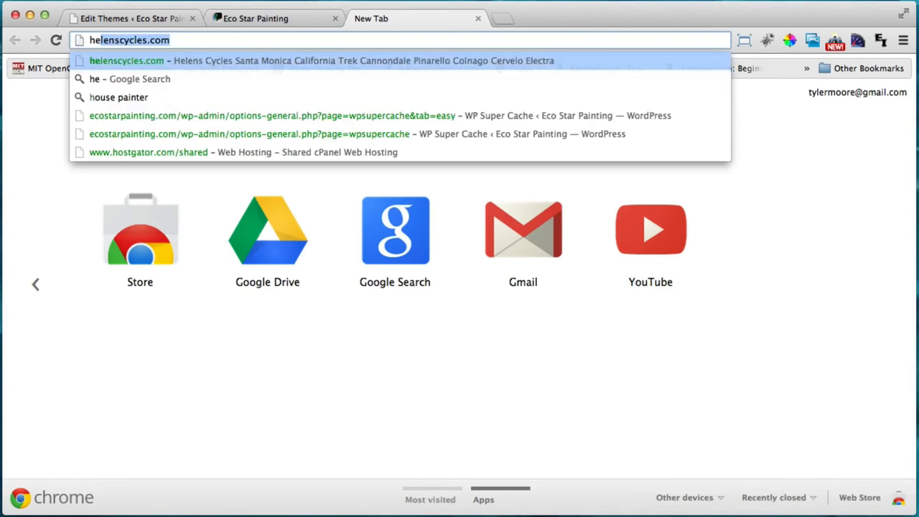
text(x color codes)
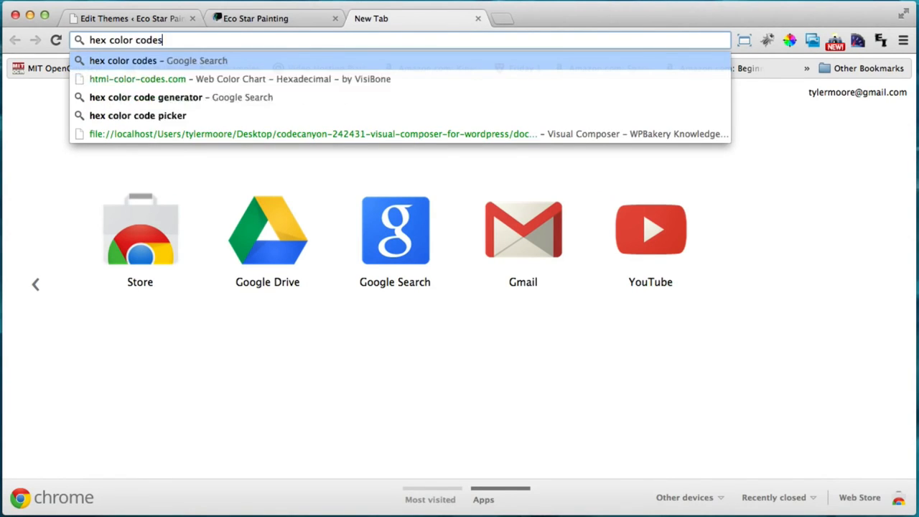
key(Return)
click(162, 198)
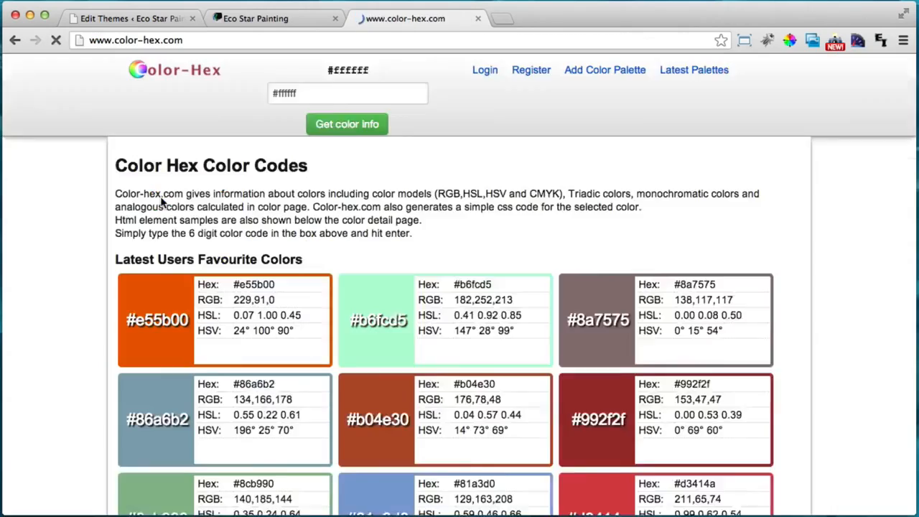
scroll(363, 282, down, 3)
scroll(363, 285, down, 10)
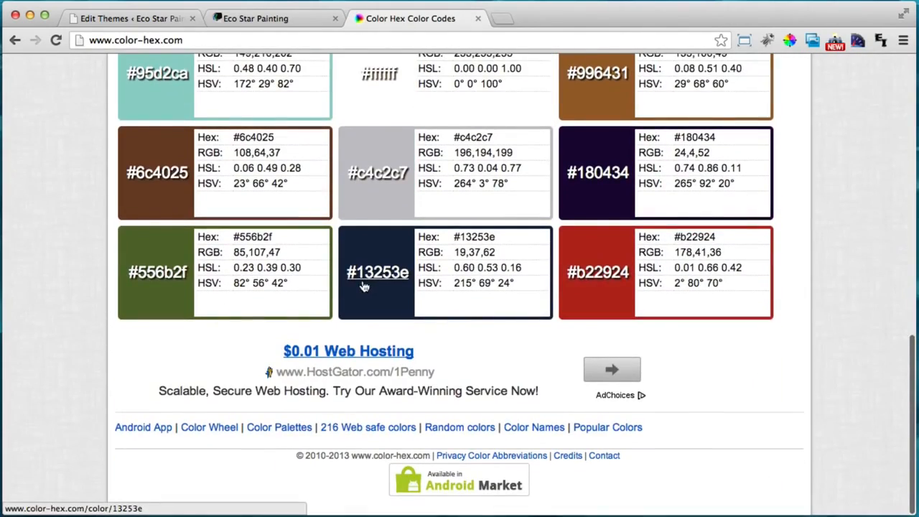
click(13, 41)
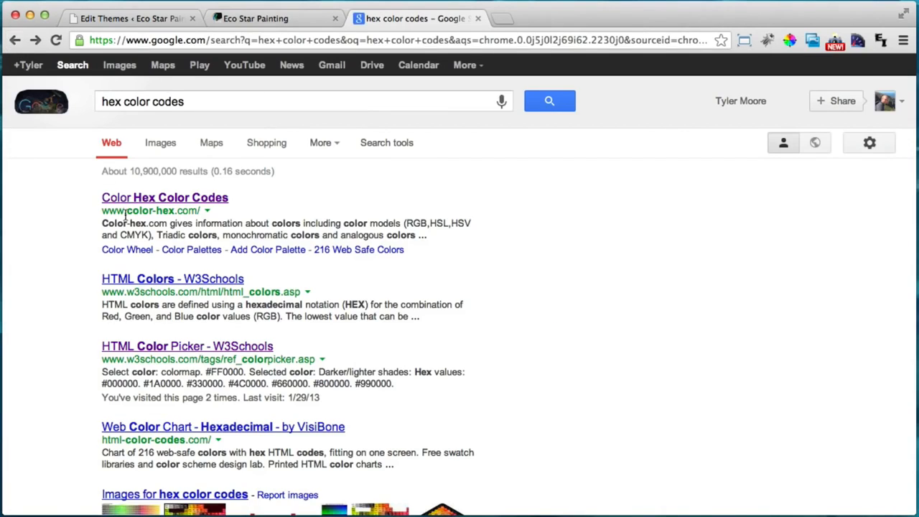
In the w3schools HTML Color Picker, choose grey-green #799482, select its code, and close the tab
click(158, 349)
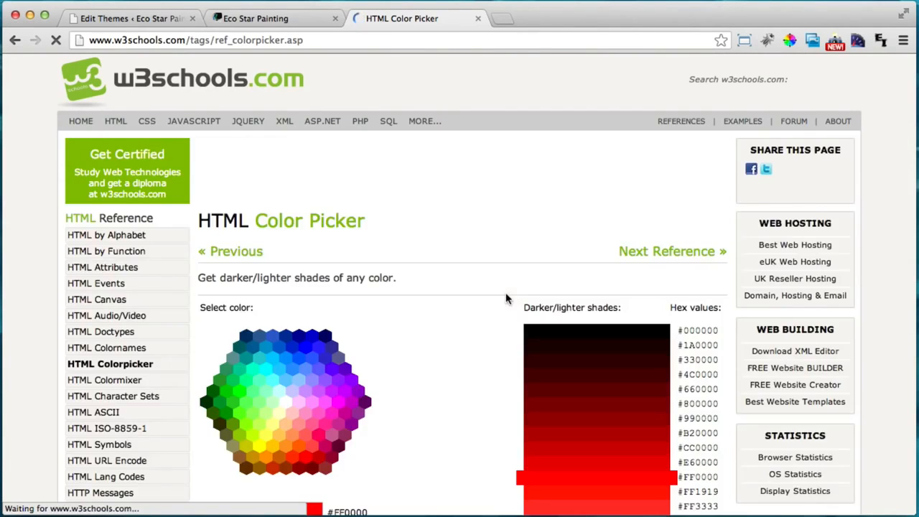
scroll(430, 316, down, 5)
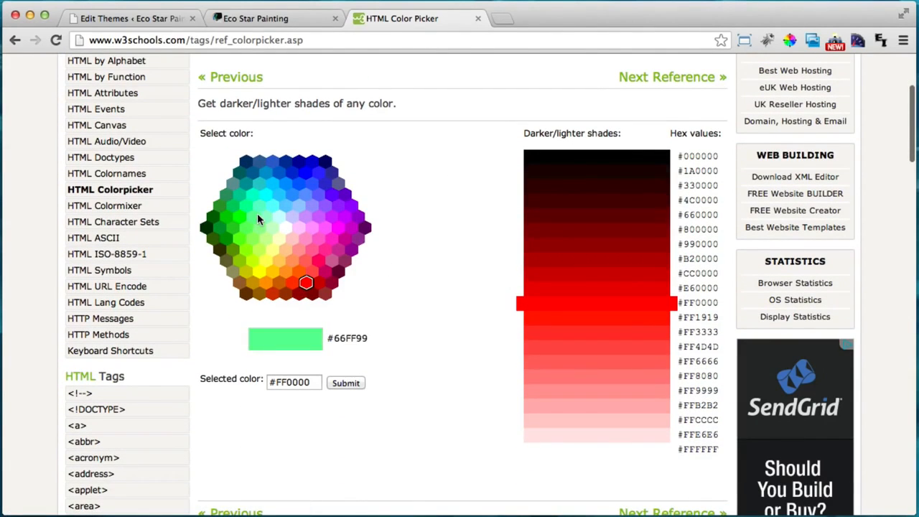
click(257, 213)
drag(566, 244, 563, 200)
click(584, 199)
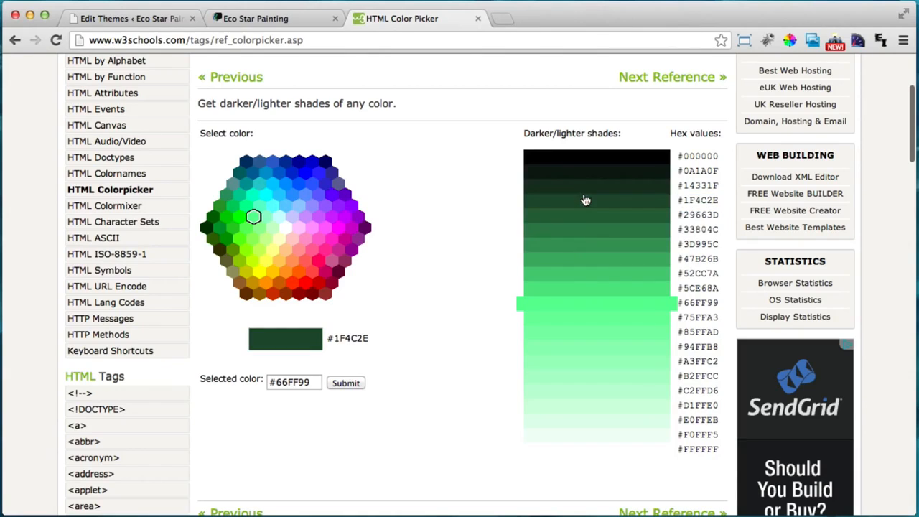
click(584, 199)
click(590, 361)
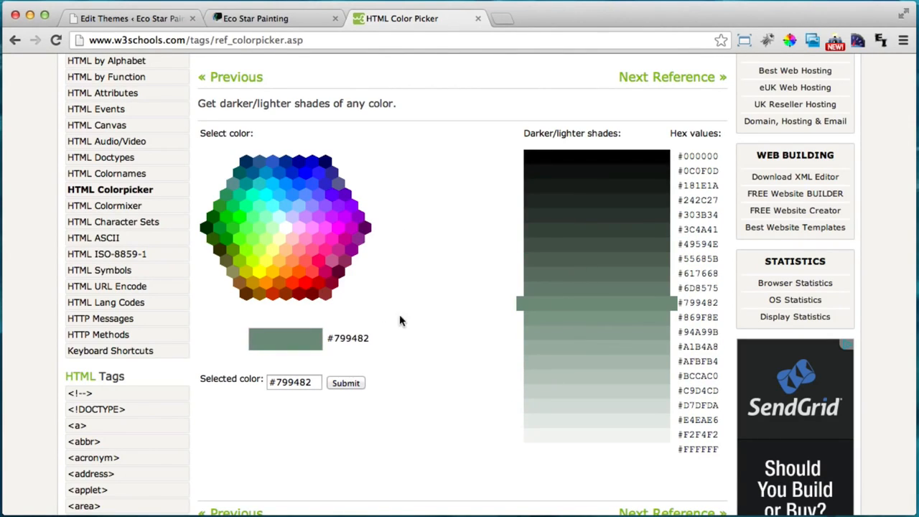
triple_click(291, 381)
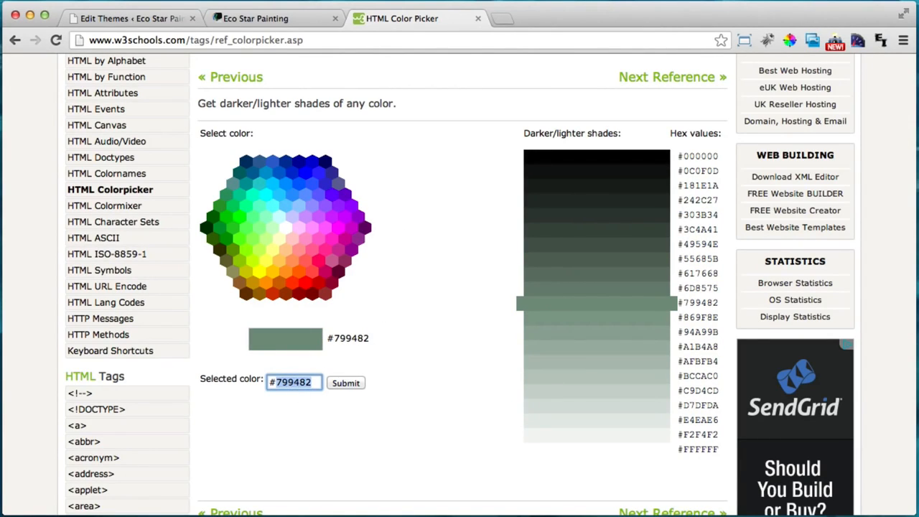
click(478, 18)
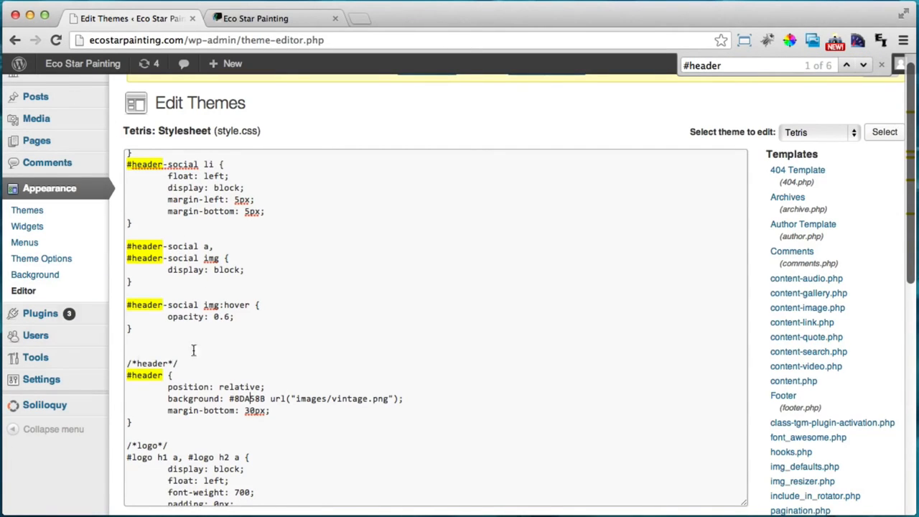
Save style.css with the #8DA58B header background via Update File
double_click(249, 399)
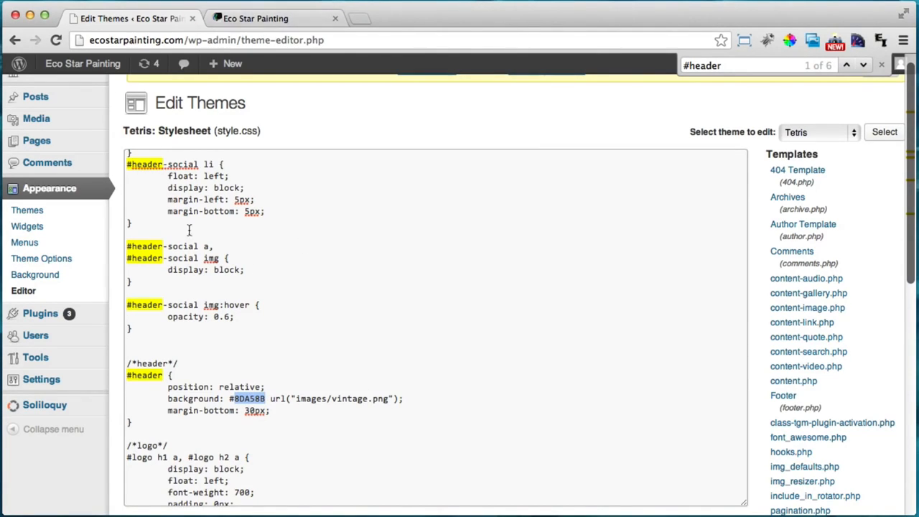
scroll(612, 356, down, 3)
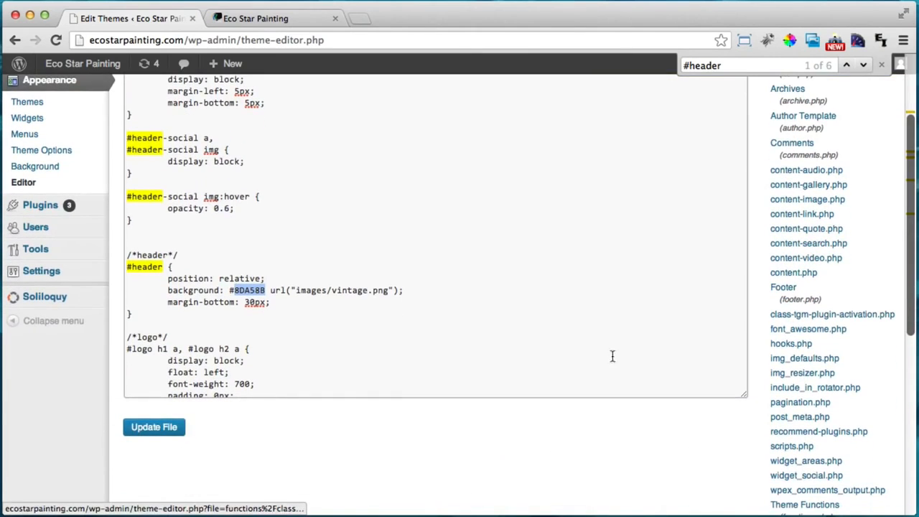
click(173, 431)
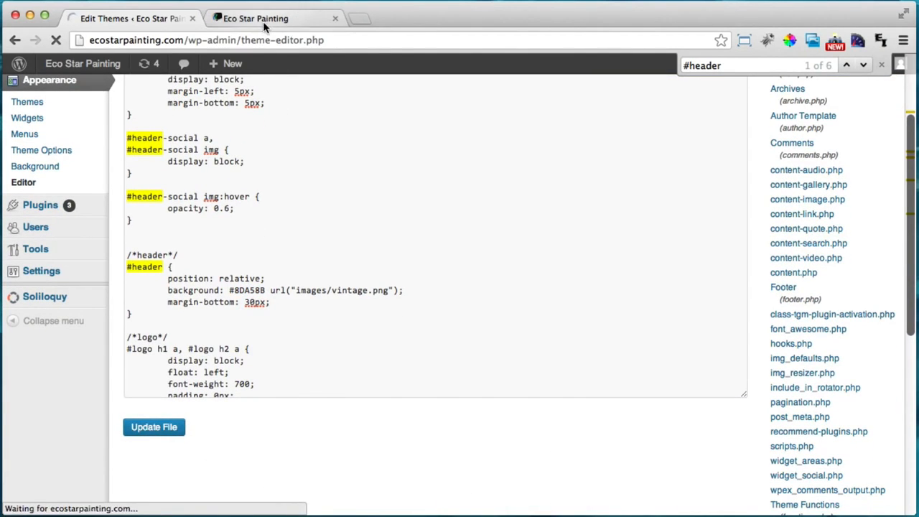
Reload the live site to confirm the grey-green header, then return to the theme editor
click(262, 20)
click(55, 40)
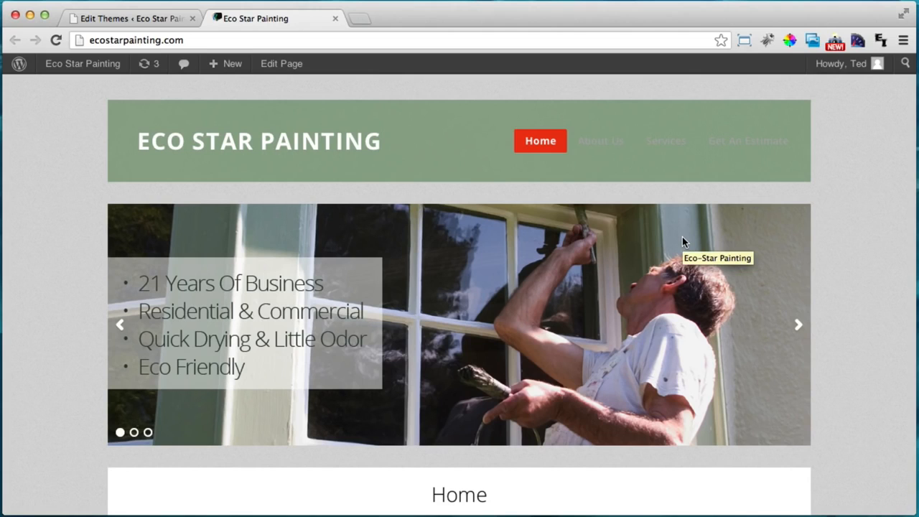
scroll(682, 242, down, 5)
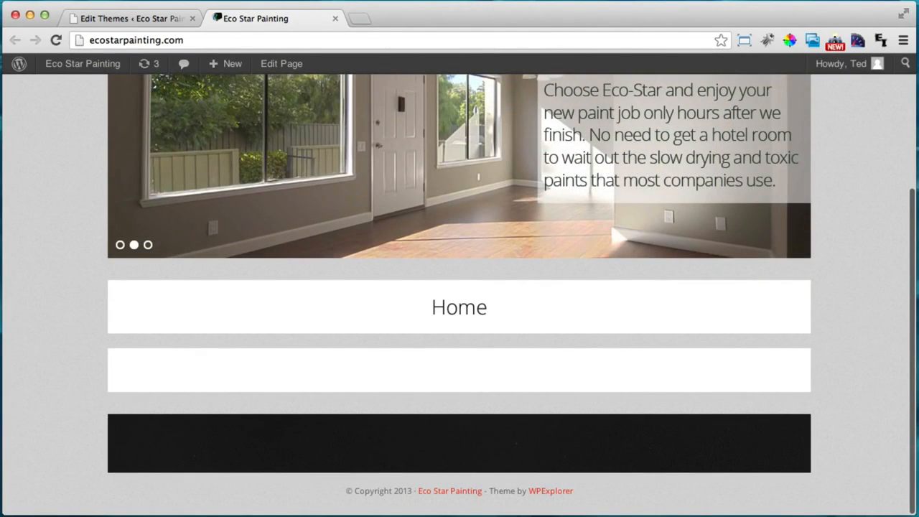
scroll(699, 433, up, 5)
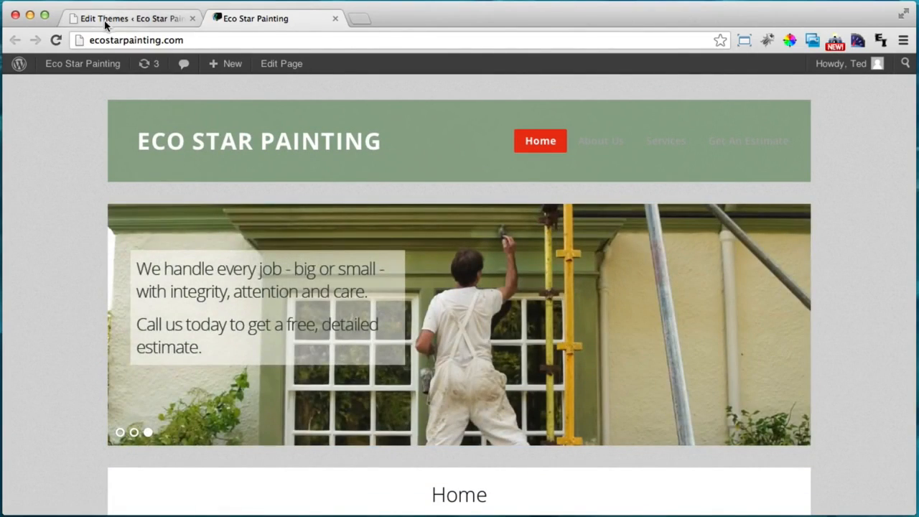
click(103, 18)
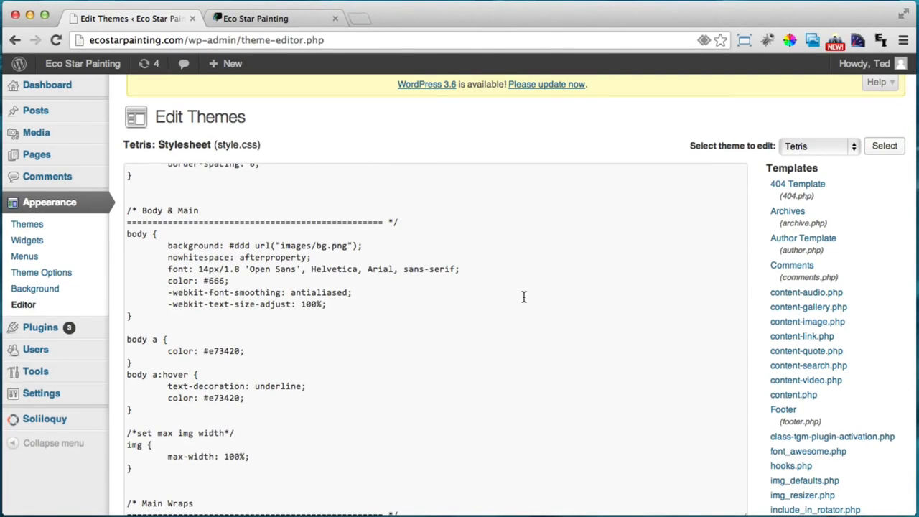
Find 'footer main' and replace the #footer background 111 with 9DB199
key(super+f)
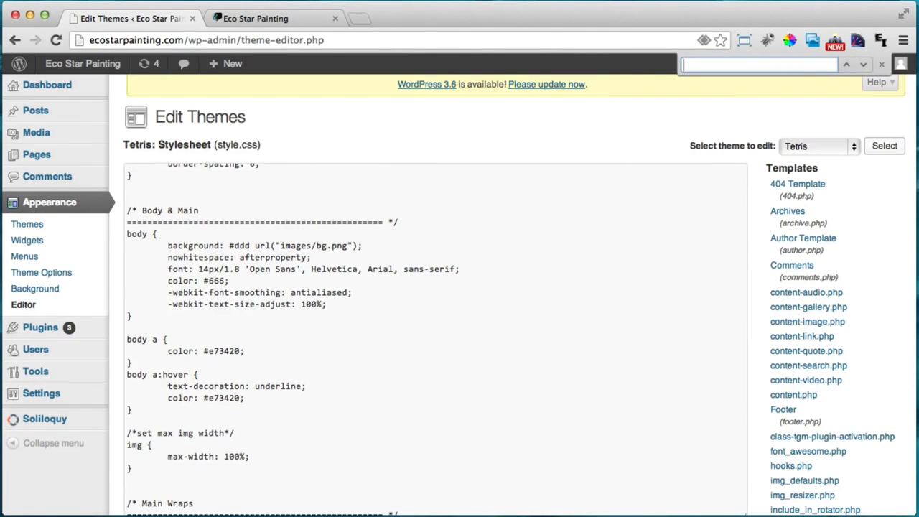
text(footer main)
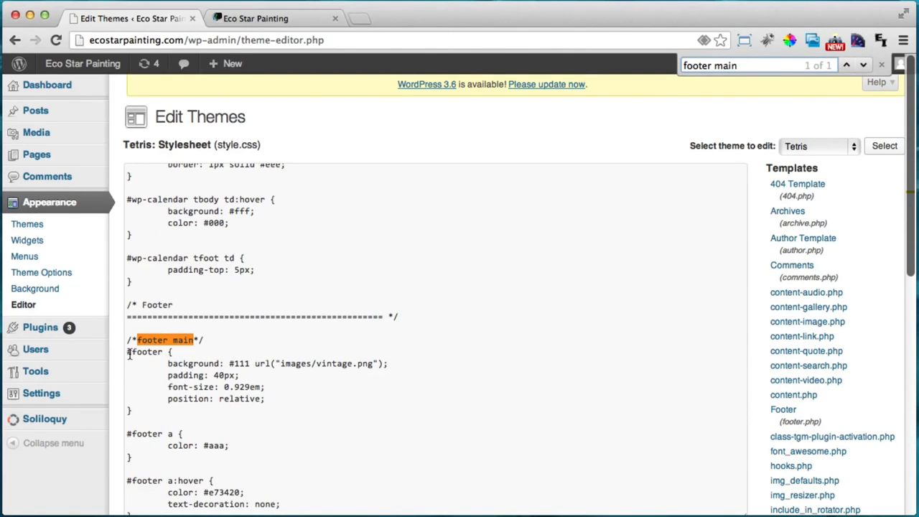
drag(129, 353, 133, 354)
click(152, 353)
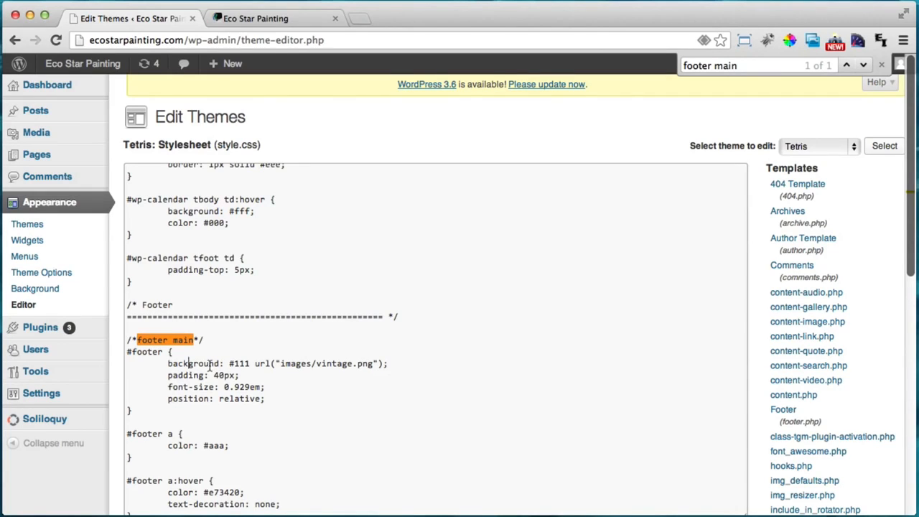
double_click(236, 364)
key(super+Tab)
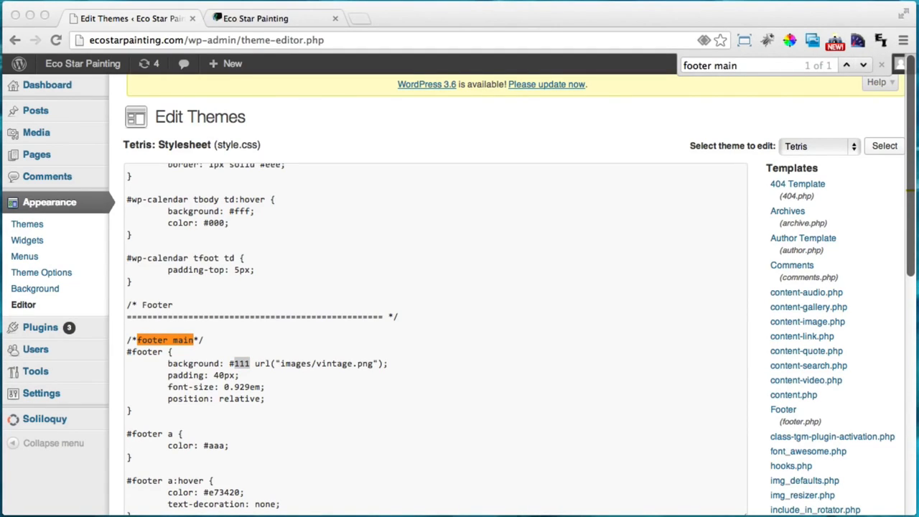
key(super+Tab)
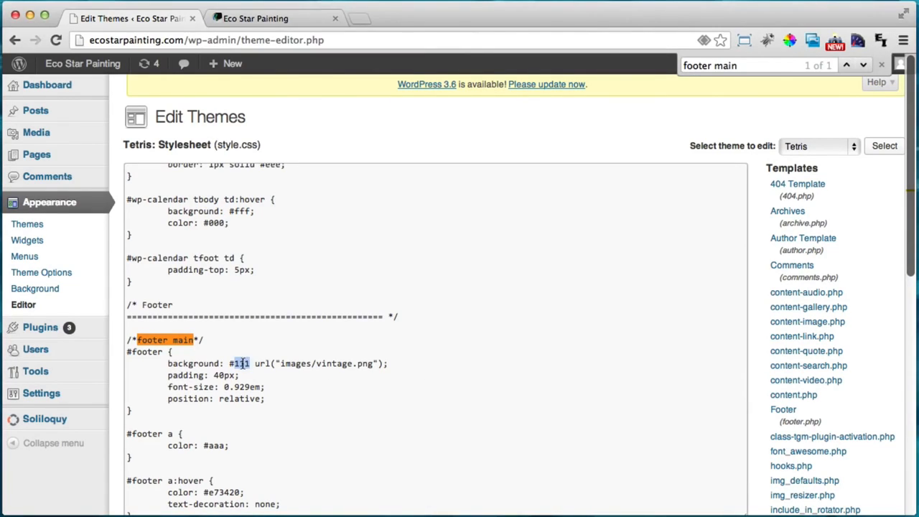
text(9DB199)
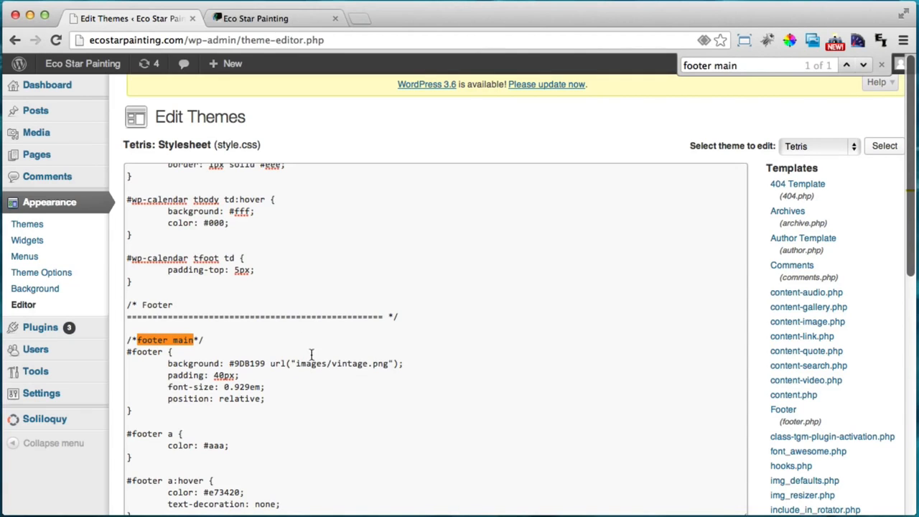
Save the stylesheet and reload the live site to check the green footer
scroll(842, 234, down, 5)
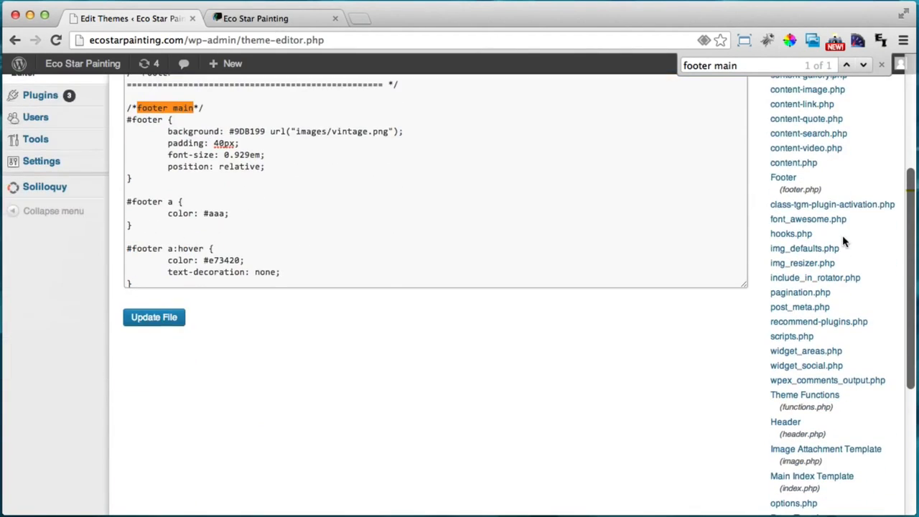
click(152, 318)
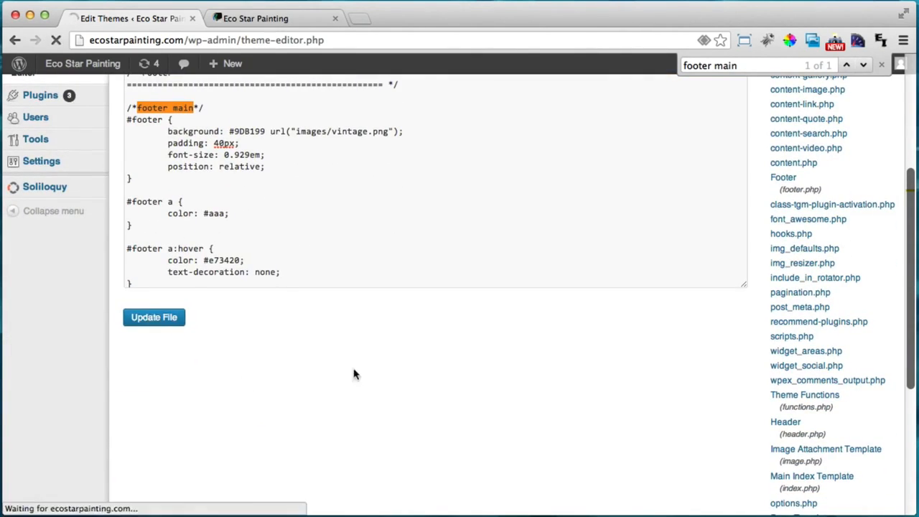
click(266, 16)
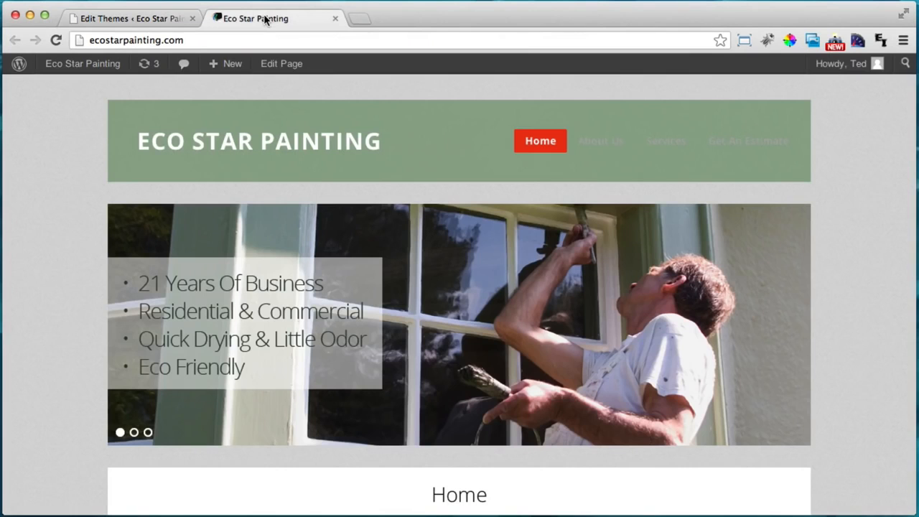
click(55, 41)
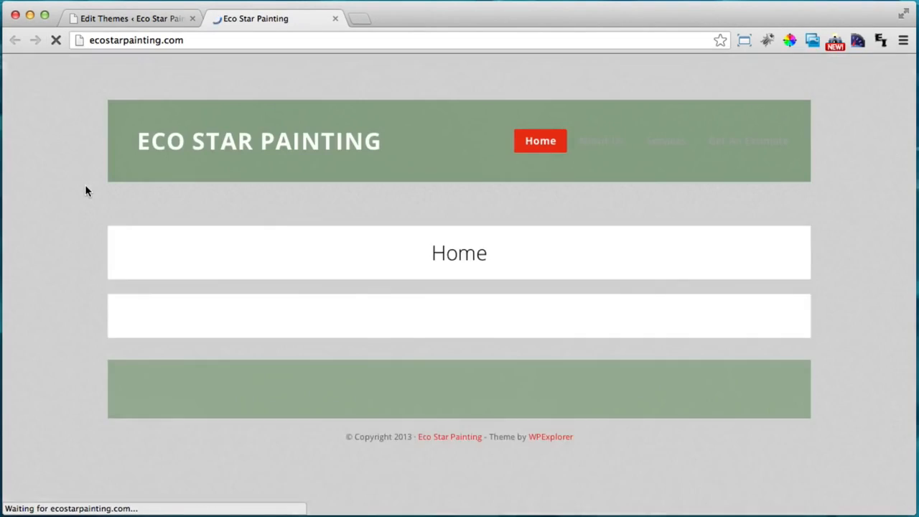
scroll(85, 187, down, 5)
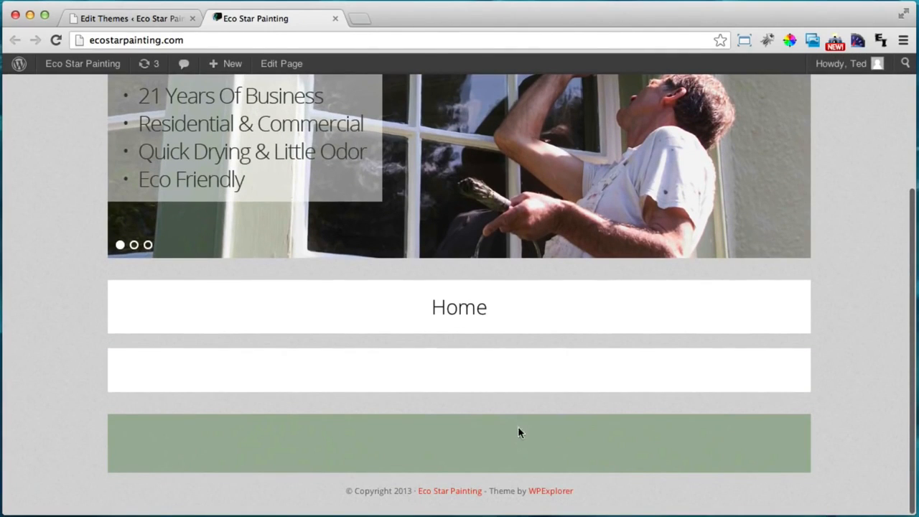
scroll(369, 450, up, 5)
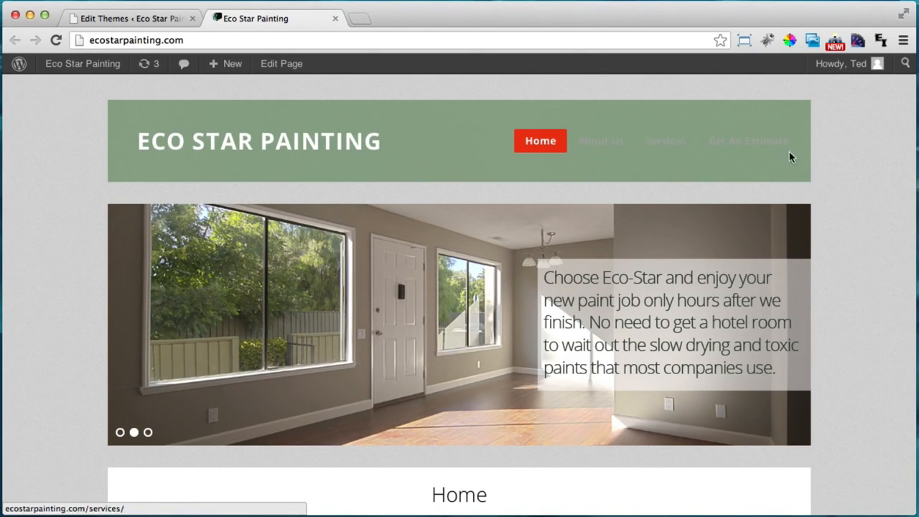
Find the #navigation .sf-menu a rule in the stylesheet
key(super+1)
key(super+f)
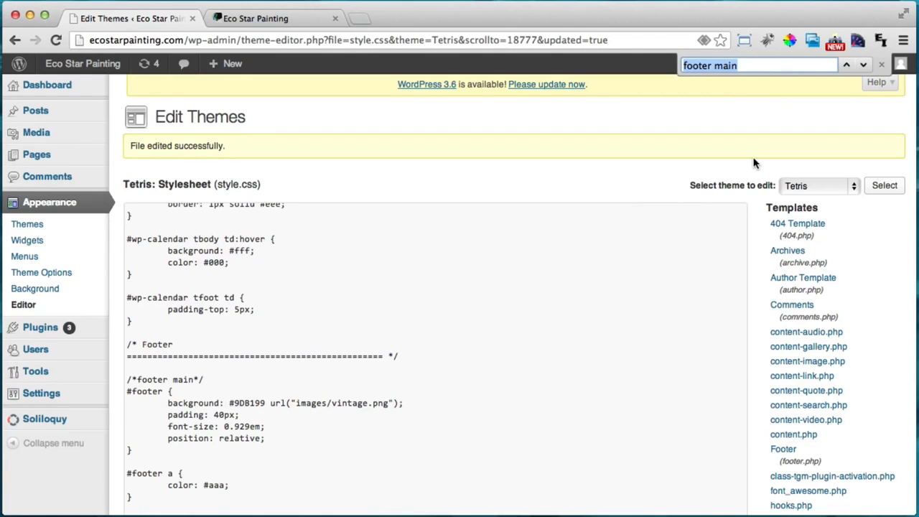
text(st)
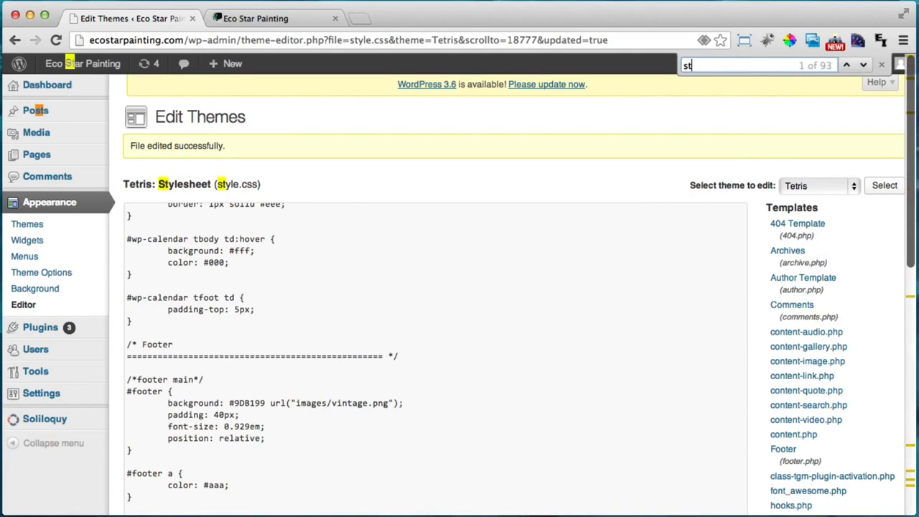
key(BackSpace)
text(f-)
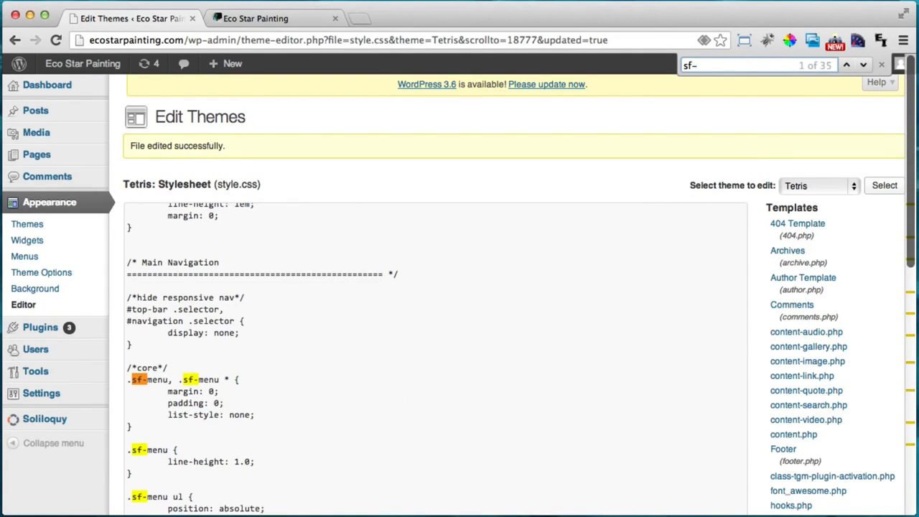
text(menu)
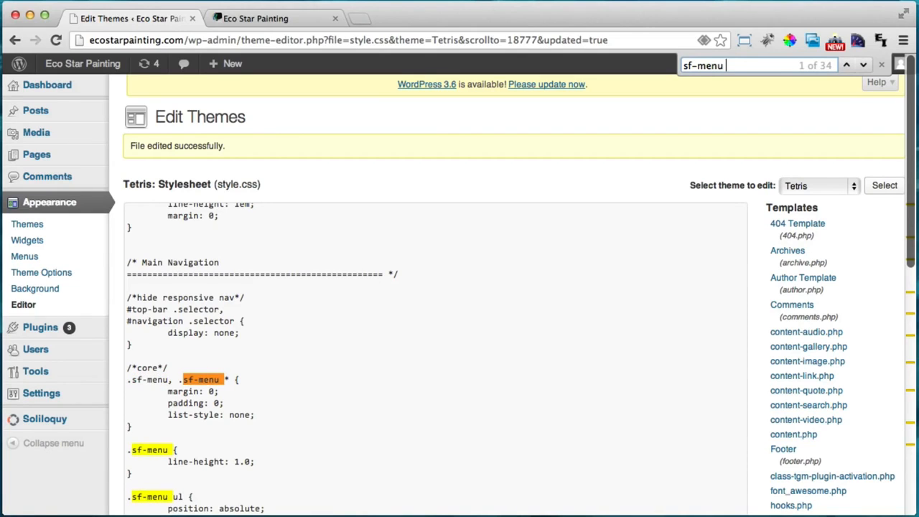
text( a)
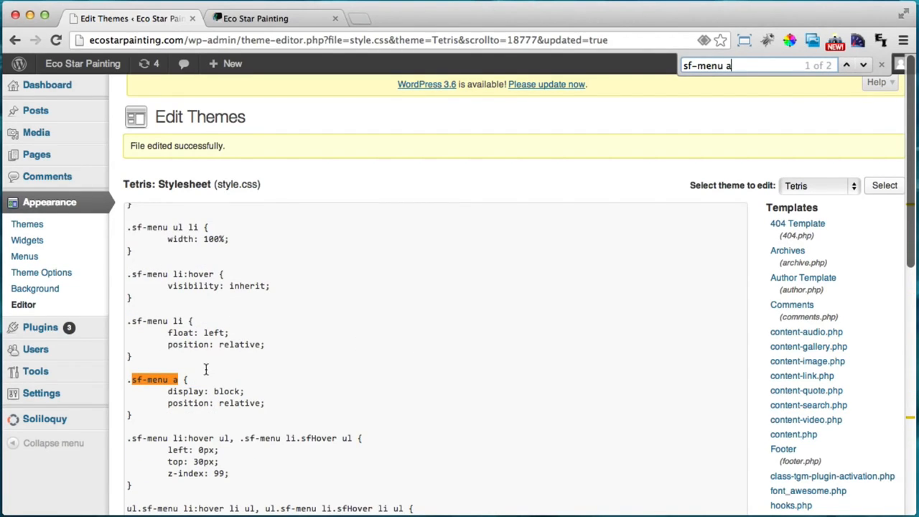
key(Return)
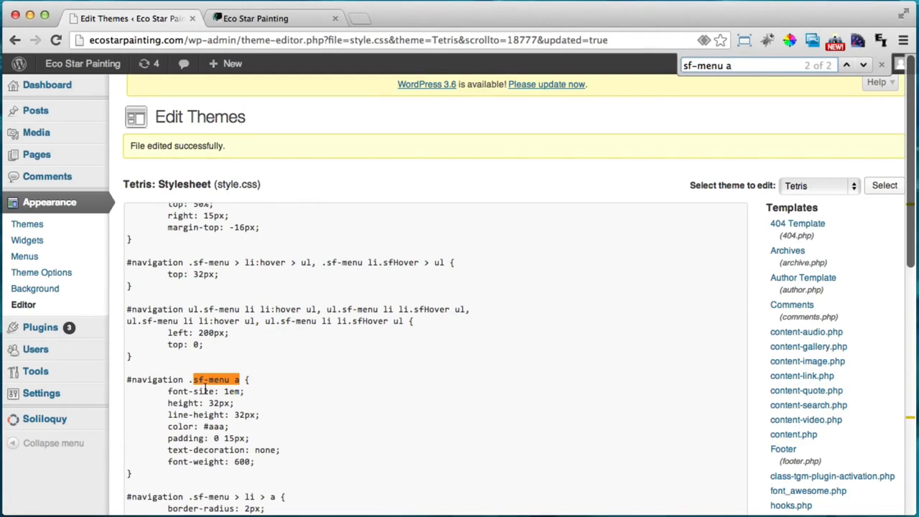
Change the navigation link colour from #aaa to #fff and save the stylesheet
scroll(194, 390, down, 1)
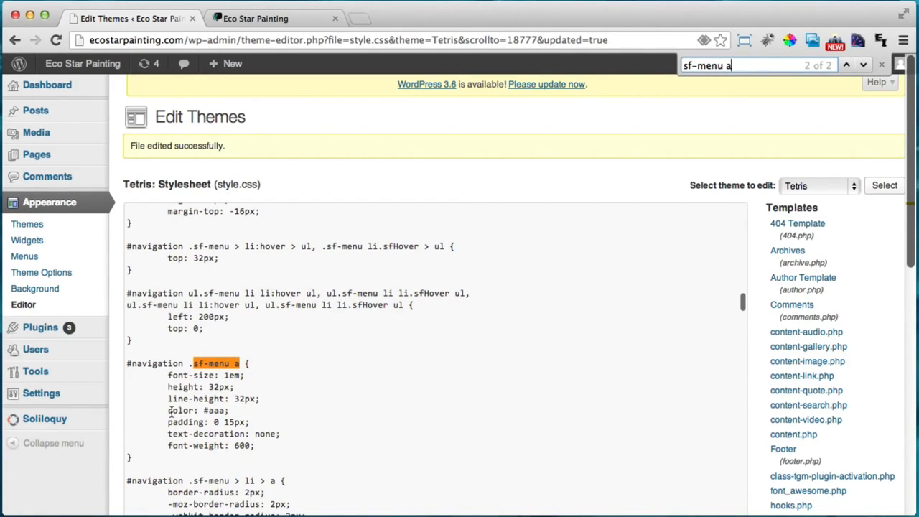
double_click(216, 410)
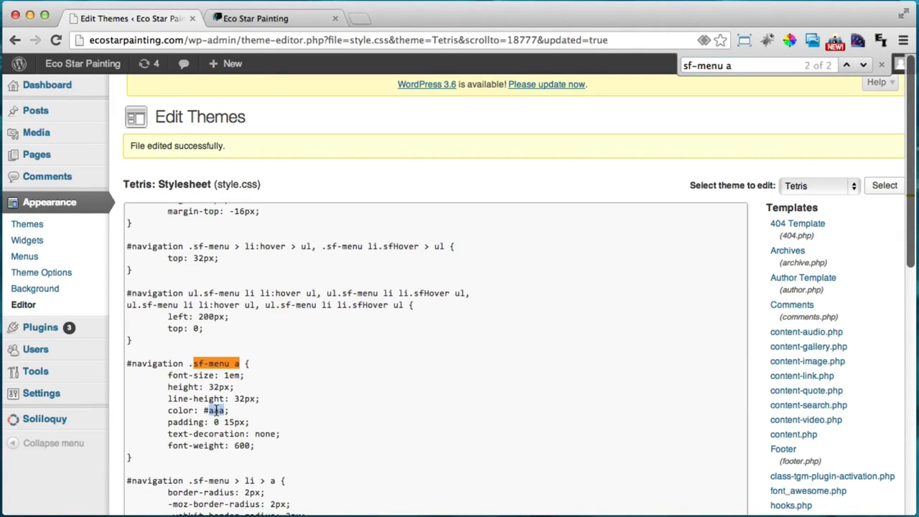
scroll(307, 390, down, 1)
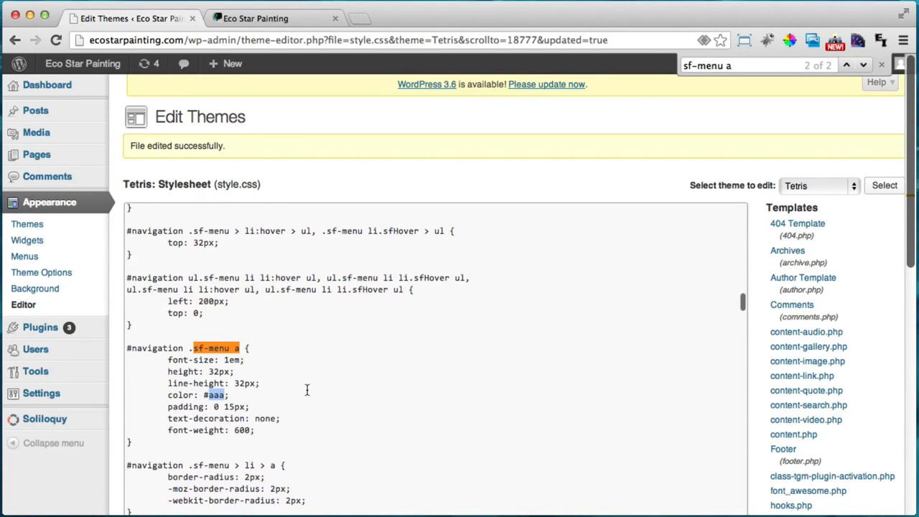
text(fff)
scroll(91, 445, down, 3)
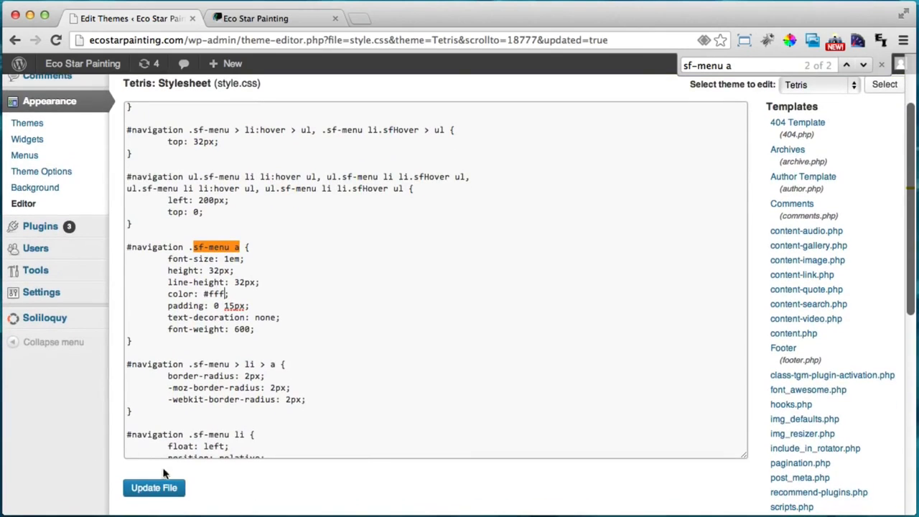
click(159, 488)
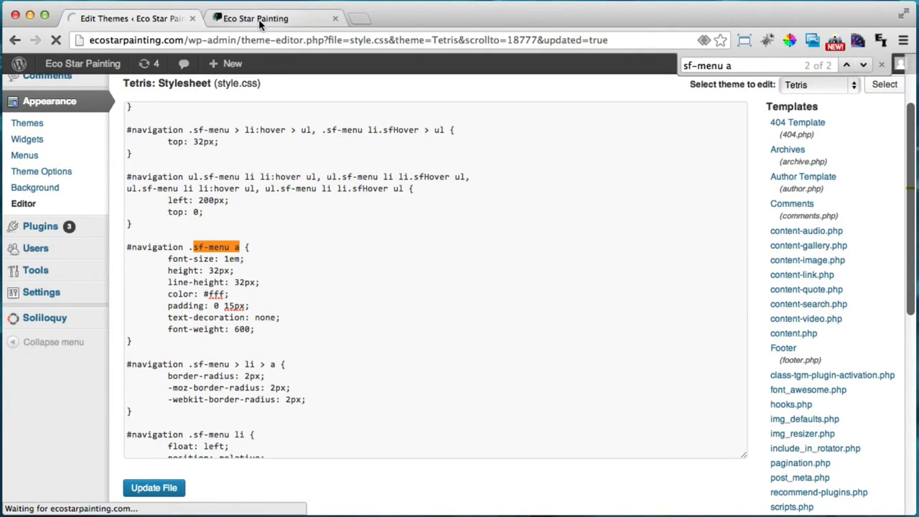
Reload the live site to check the white menu links and the Get An Estimate page, then return to the editor
click(248, 18)
click(55, 40)
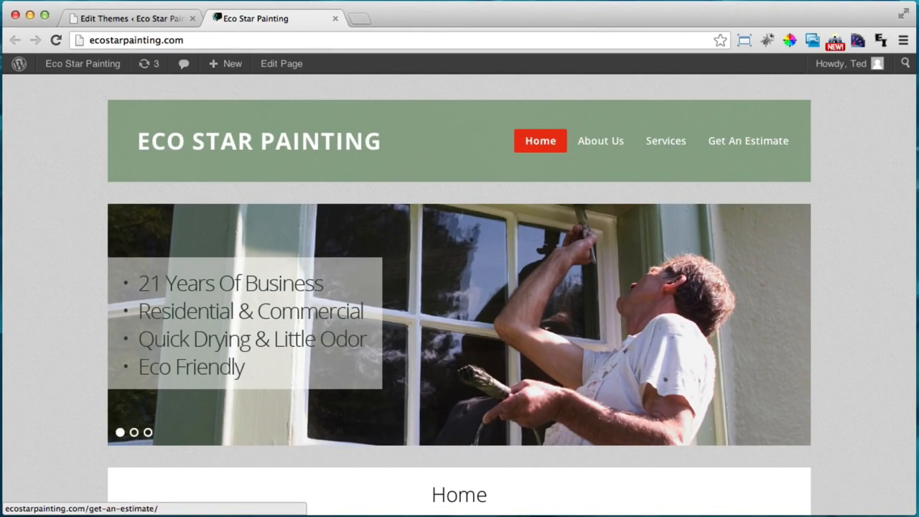
click(748, 141)
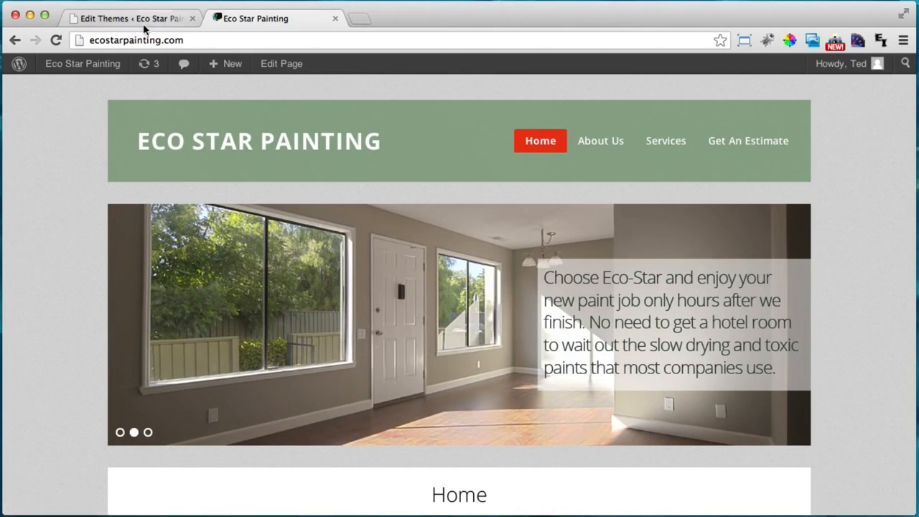
click(132, 22)
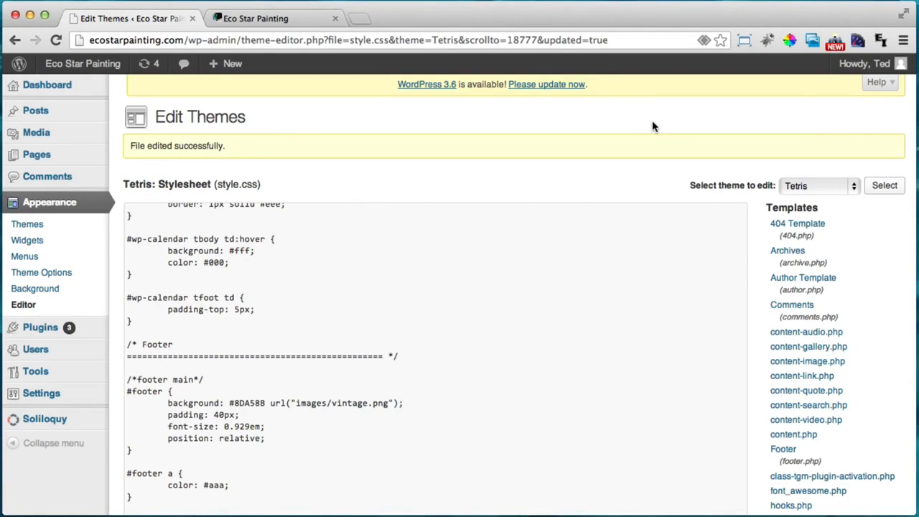
Change the .current-menu-item background from #e73420 to #9DB199, save, and view the live site
key(super+f)
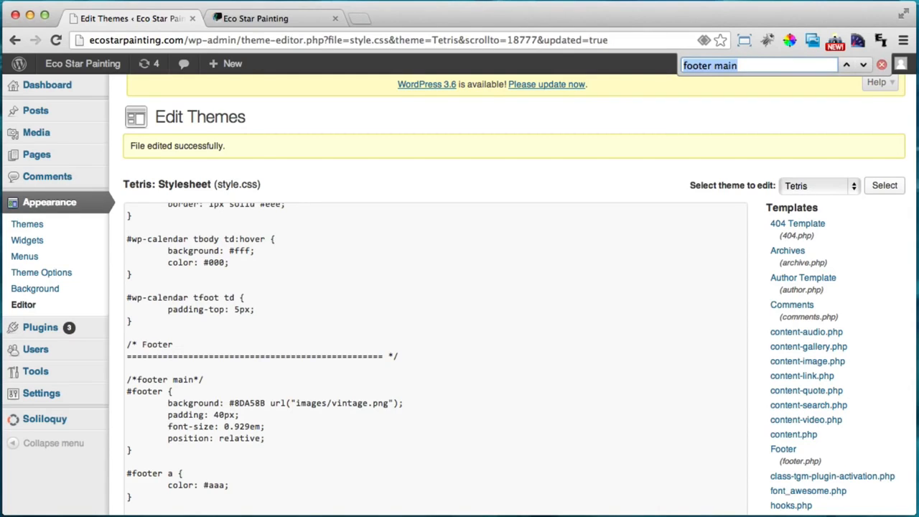
text(current-)
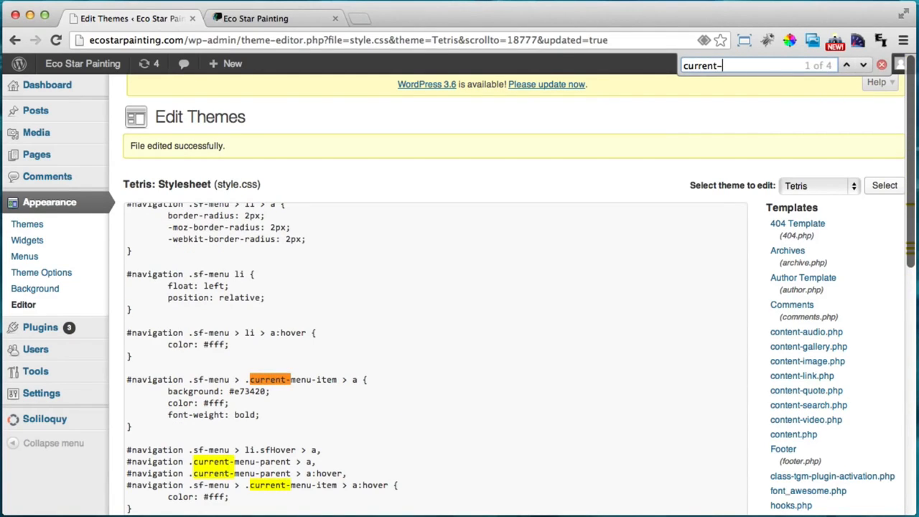
text(menu-item)
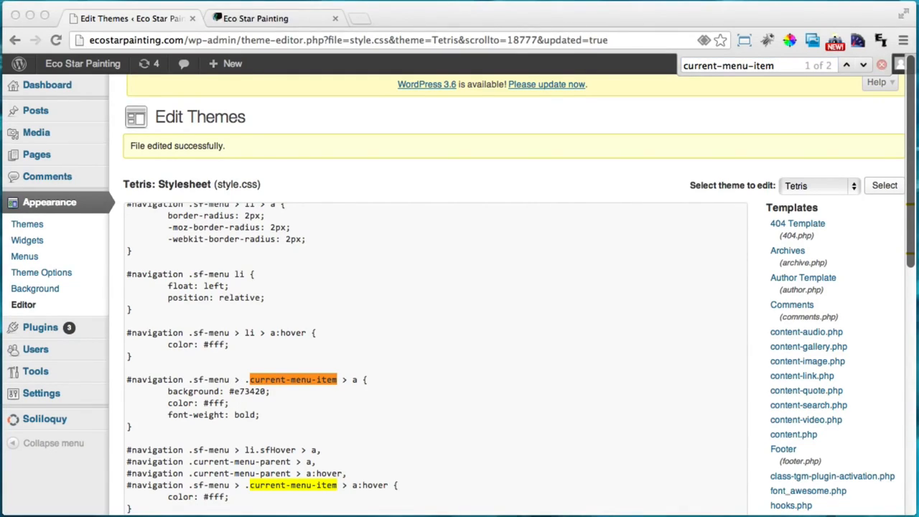
double_click(249, 391)
text(9DB199)
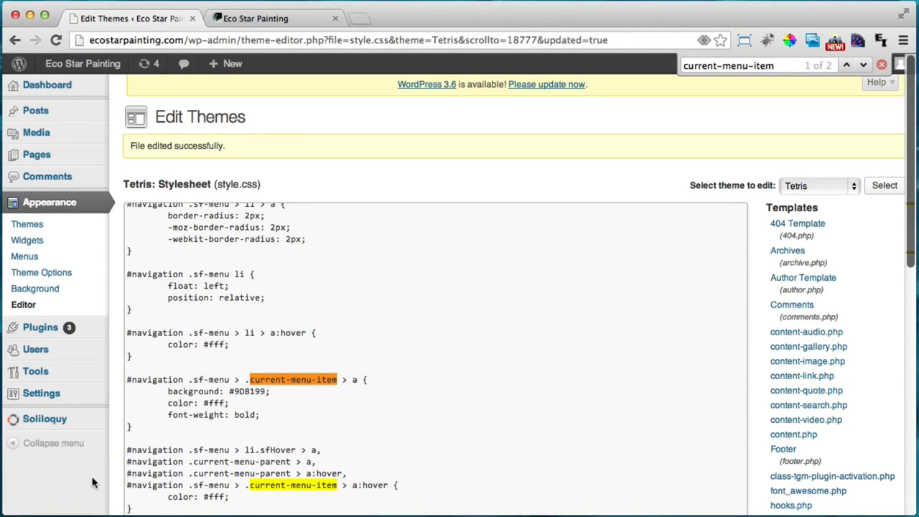
scroll(100, 475, down, 3)
scroll(99, 473, down, 1)
click(150, 464)
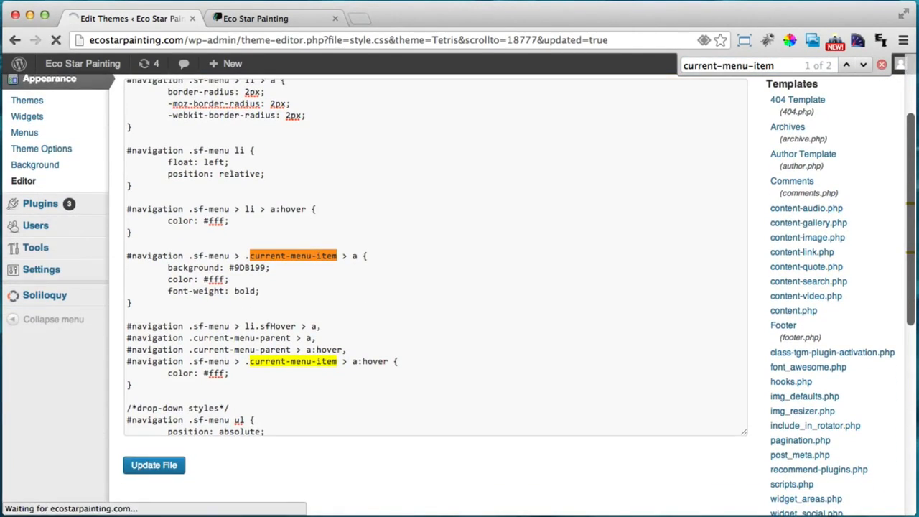
click(255, 20)
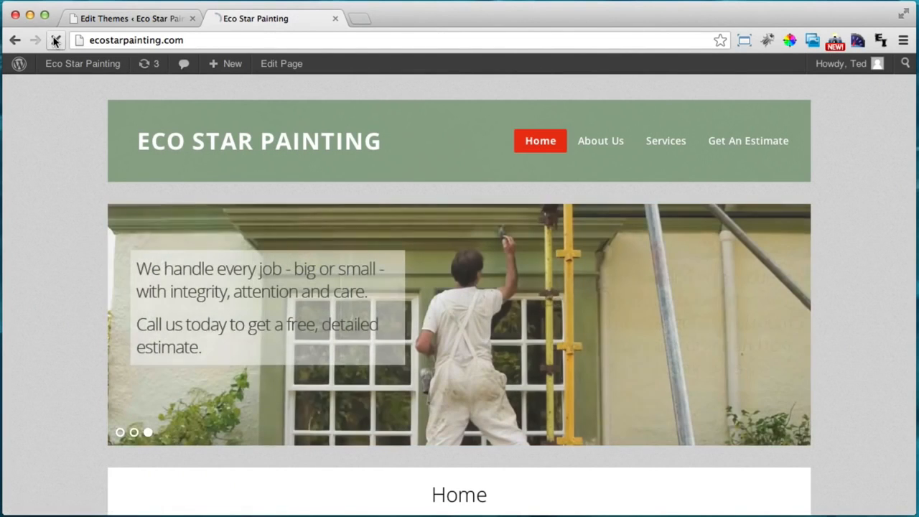
Reload the live homepage to see the light-green Home highlight, then go back to the stylesheet editor
click(55, 40)
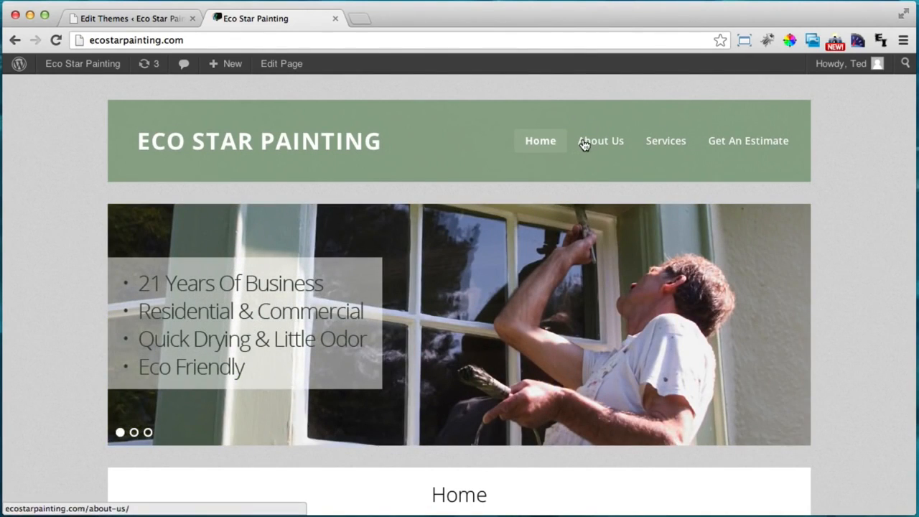
click(137, 22)
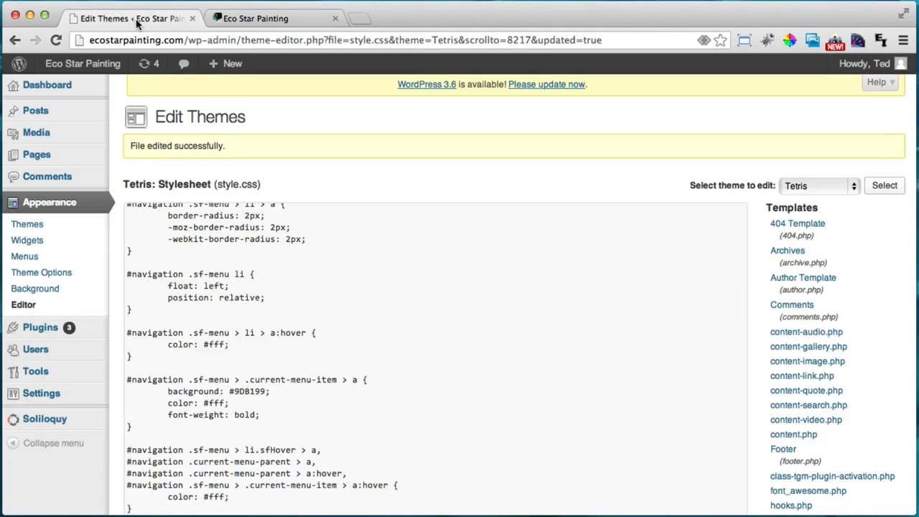
Locate the #navigation .sf-menu > li > a:hover rule and its #fff colour value
key(super+f)
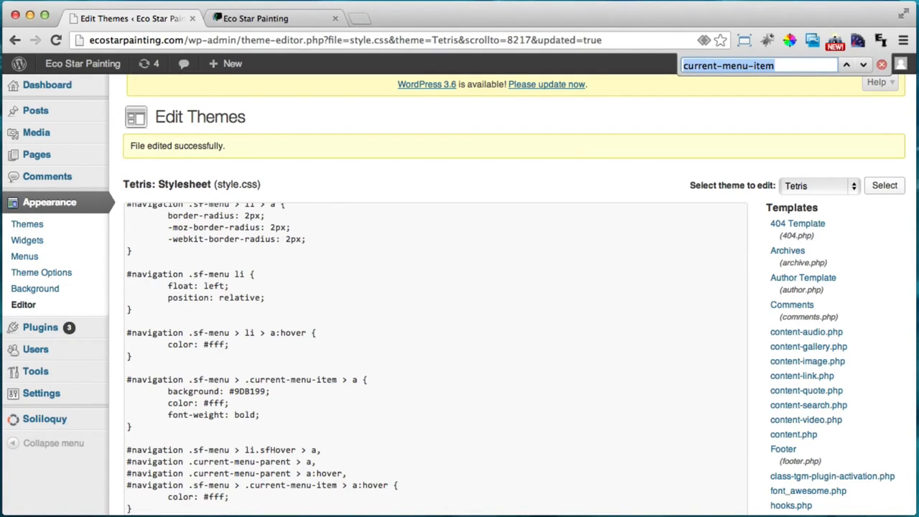
text(.sf)
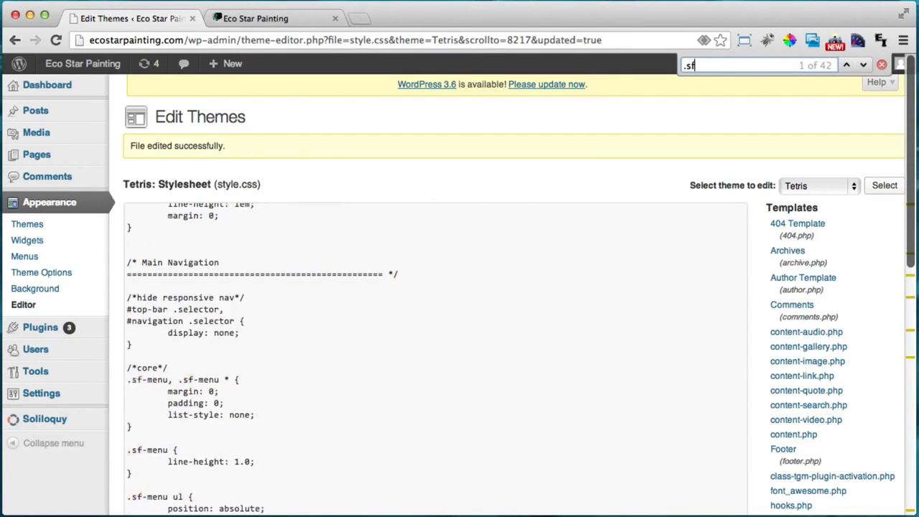
text(-menu)
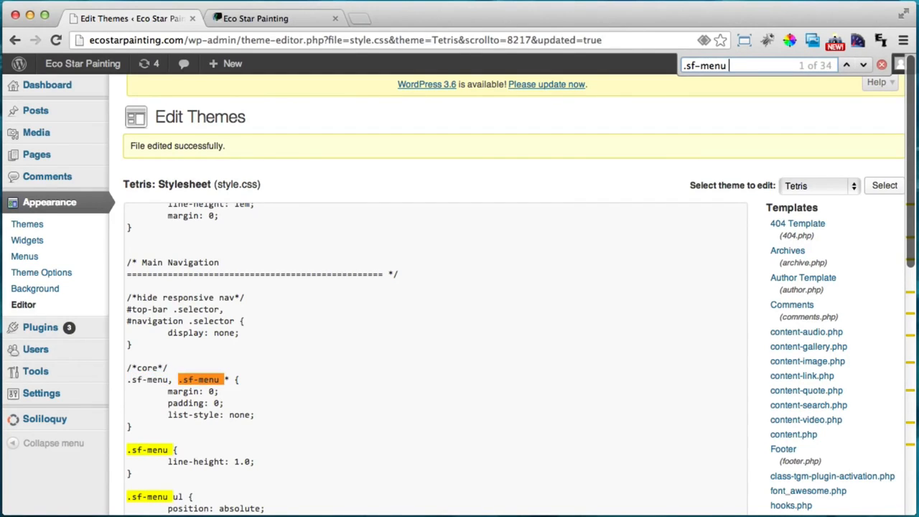
text( >)
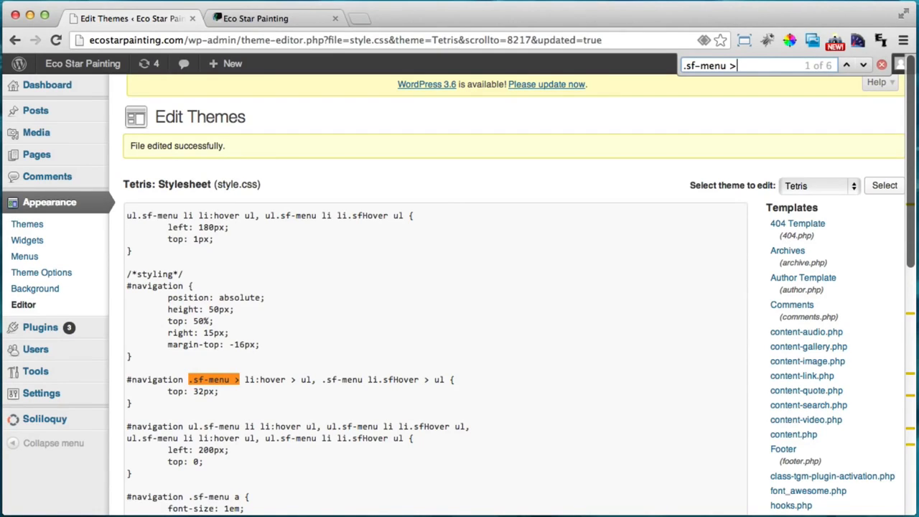
text( li)
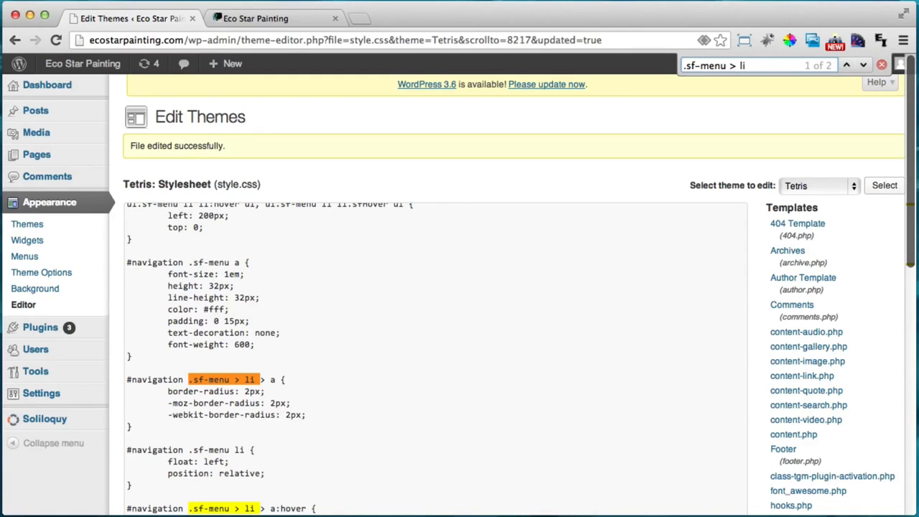
text( > a)
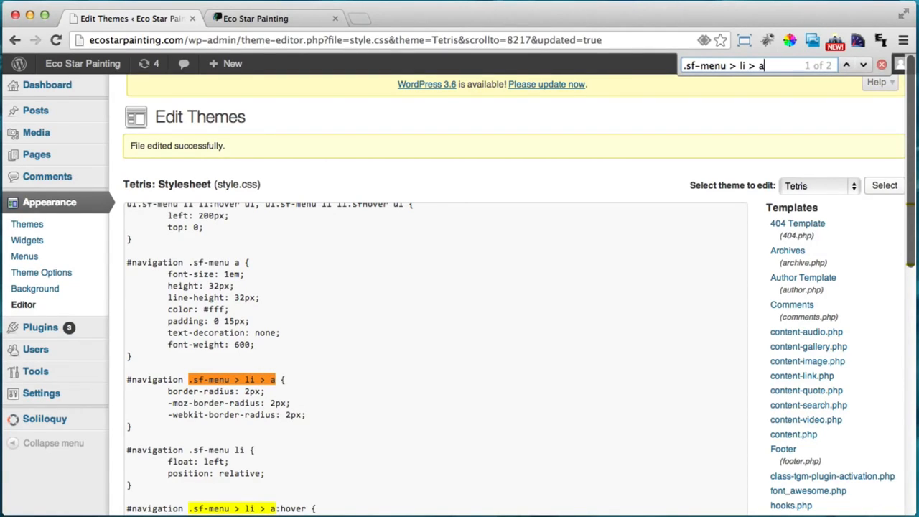
text(:)
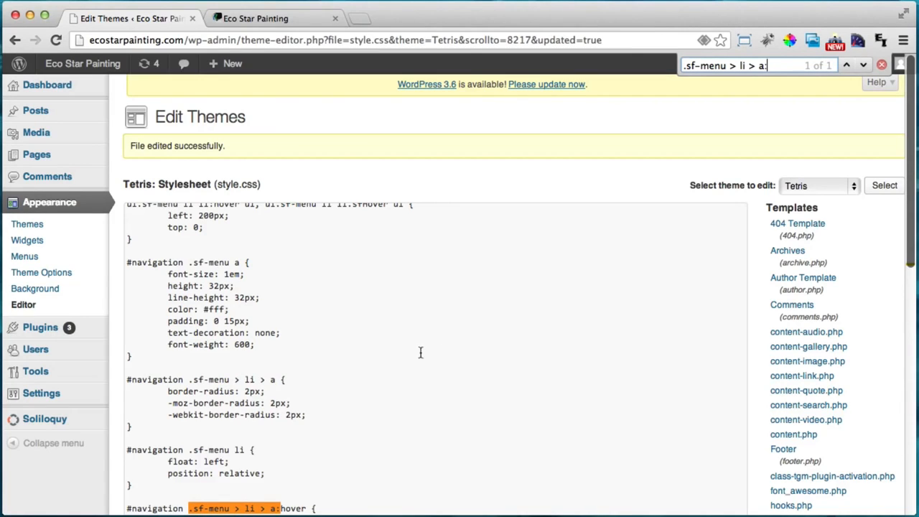
text(hover)
scroll(326, 461, down, 3)
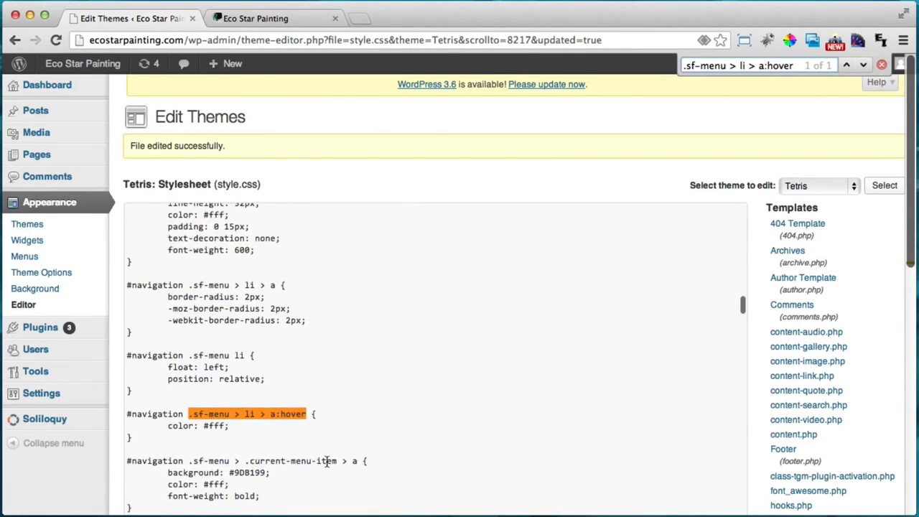
double_click(150, 414)
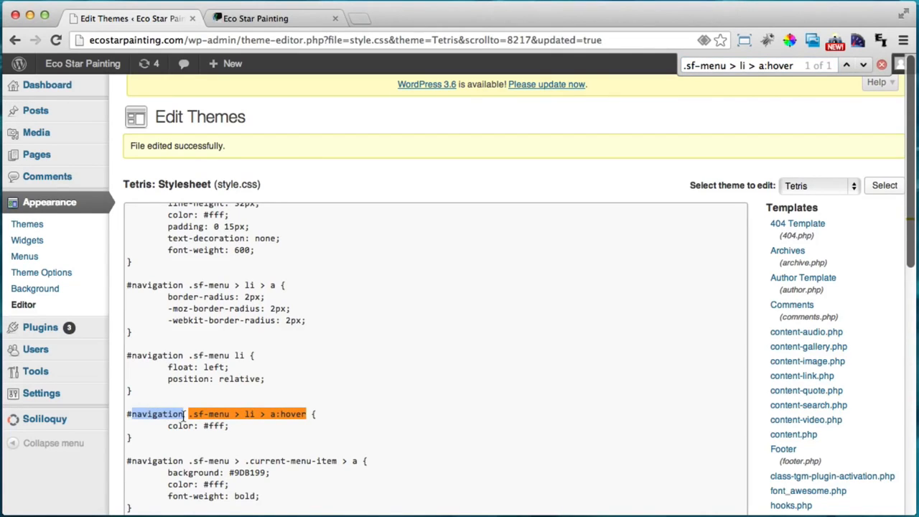
click(307, 414)
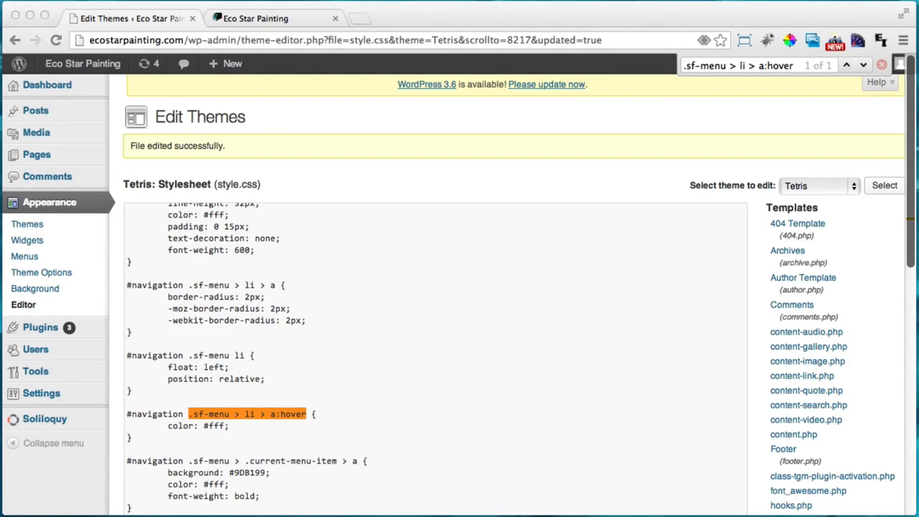
Set the top-level menu hover colour to #9a6941, save, and check it on the live site
click(262, 420)
double_click(217, 426)
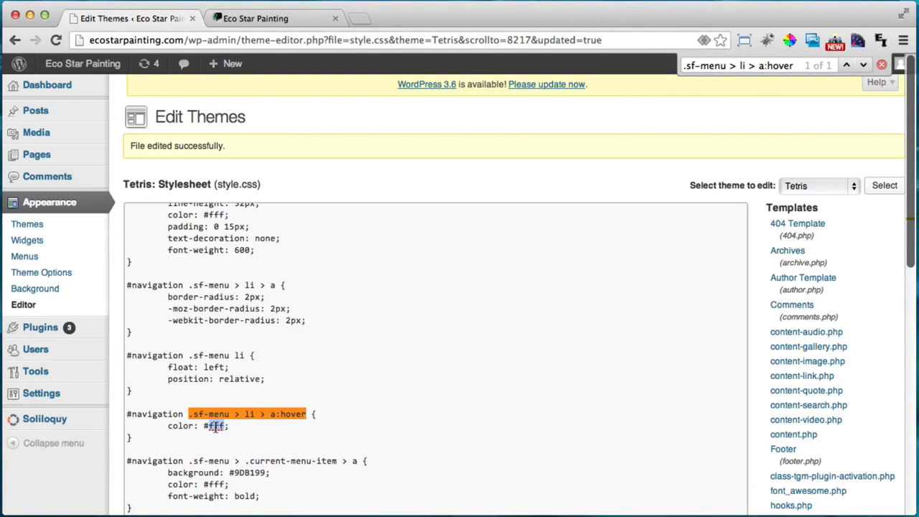
text(9a6941)
scroll(63, 470, down, 4)
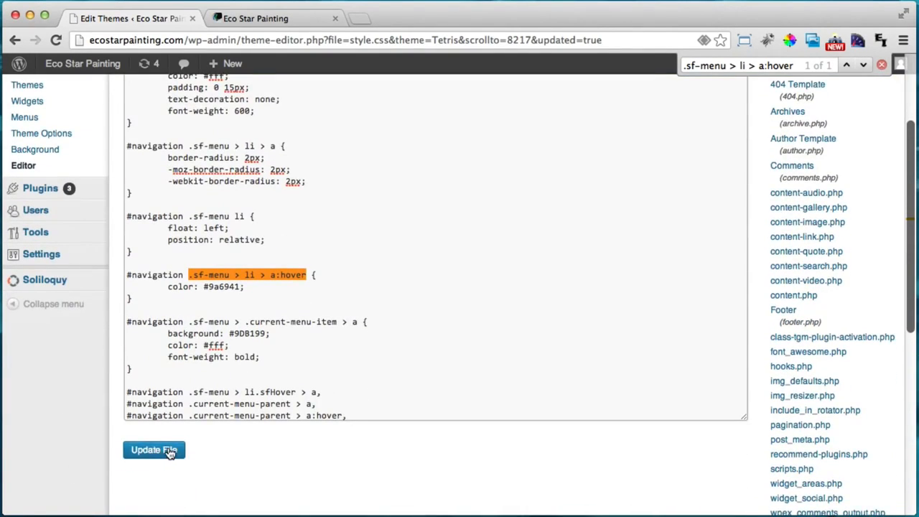
click(166, 451)
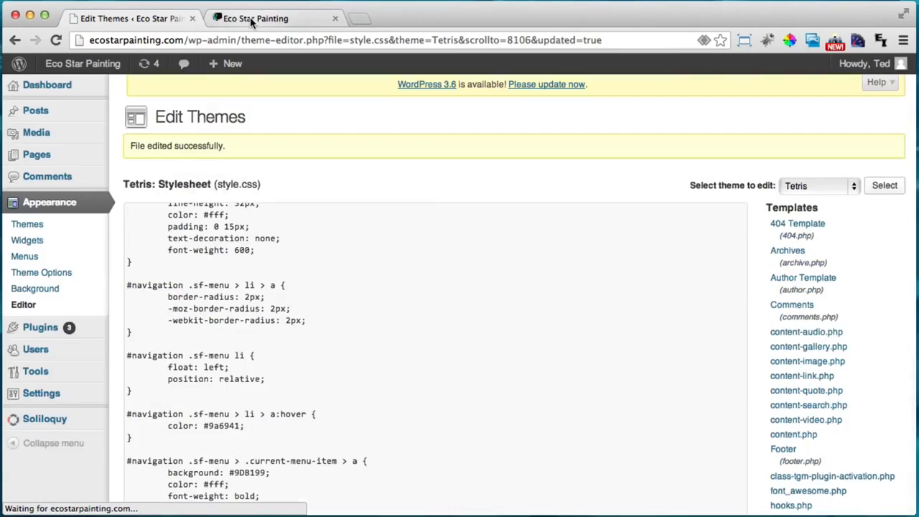
click(248, 16)
click(62, 40)
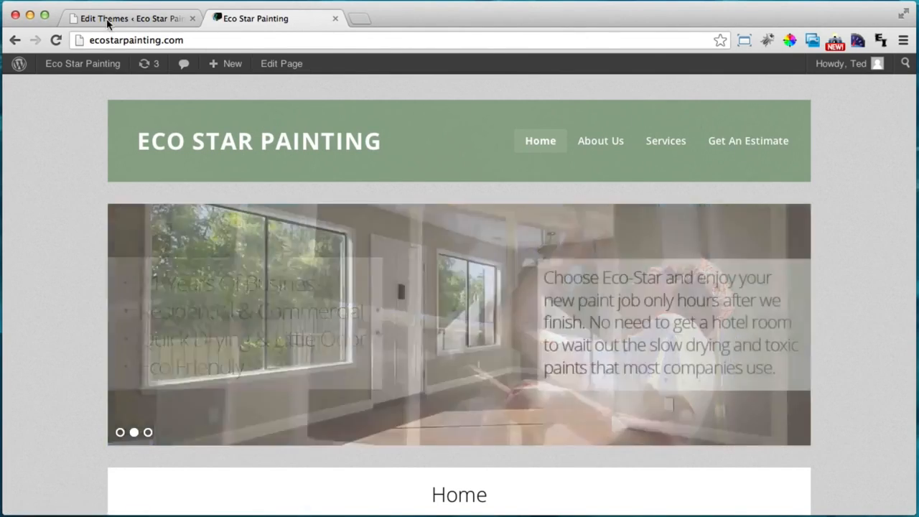
click(108, 22)
Change the hover colour to the lighter #dfdfdf, save, and recheck the live site
scroll(260, 264, down, 1)
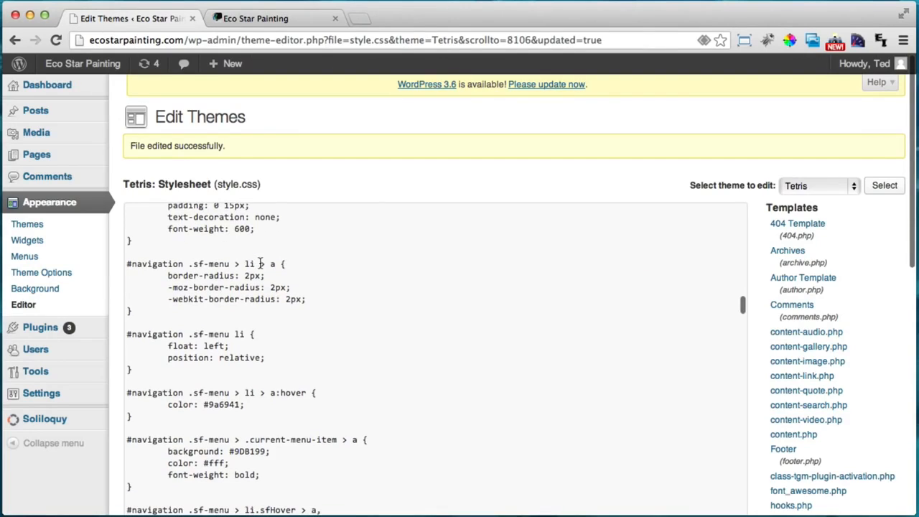
double_click(224, 405)
text(d)
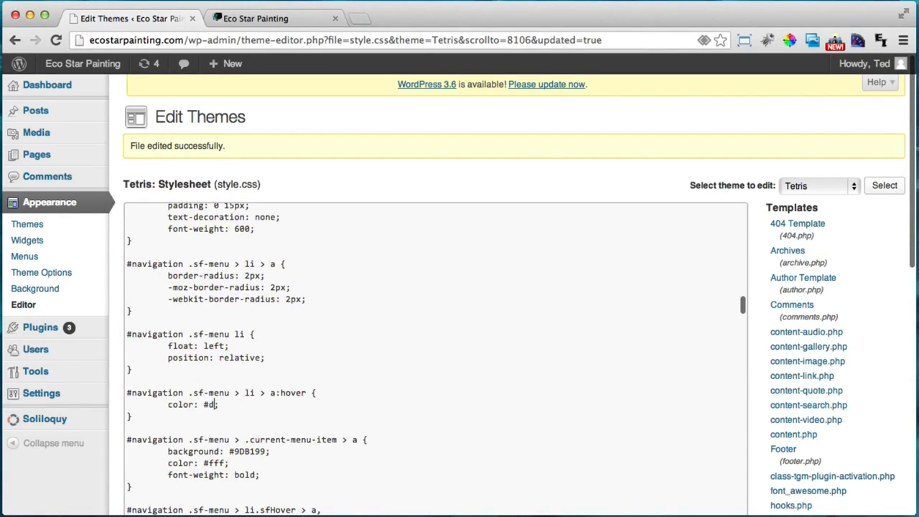
text(fdfdf)
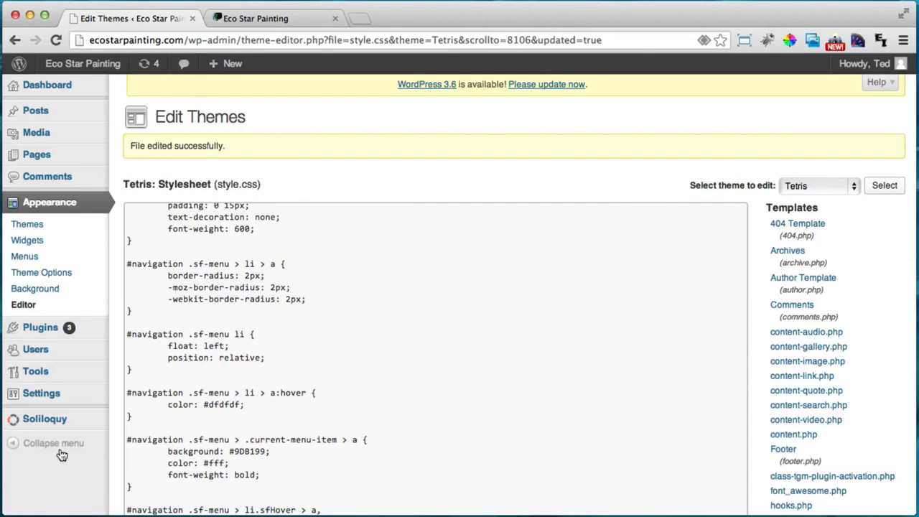
scroll(62, 455, down, 3)
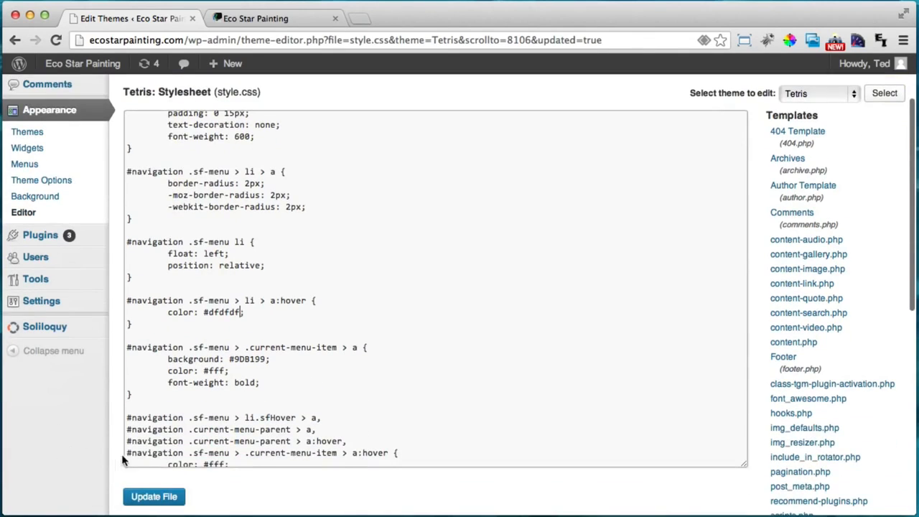
click(157, 494)
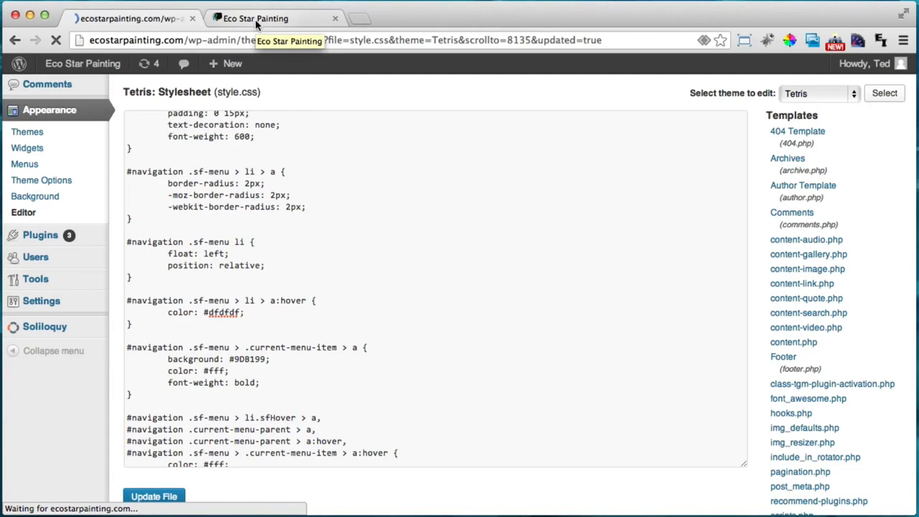
click(257, 23)
click(60, 42)
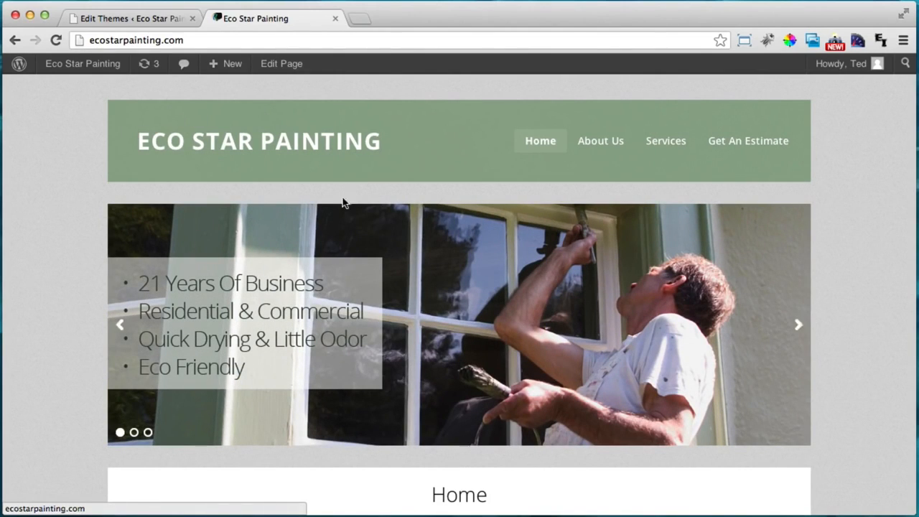
click(138, 19)
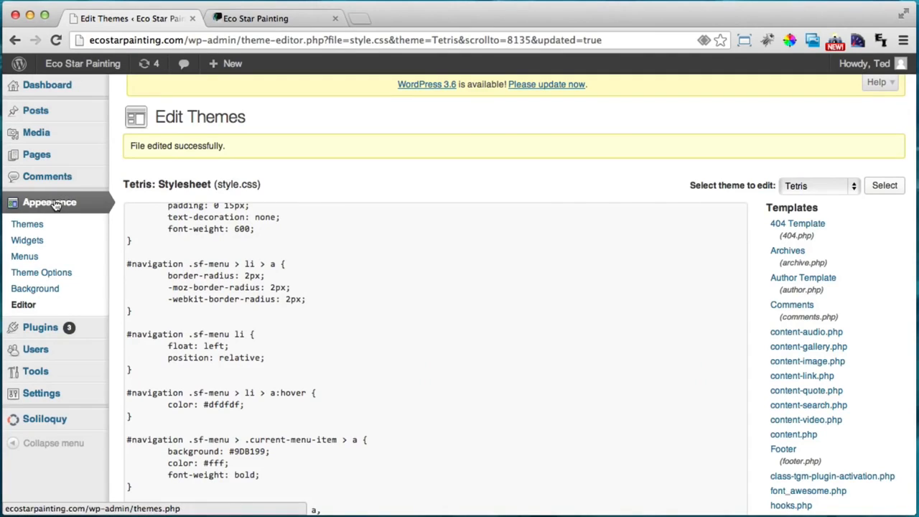
Upload logo.png as the Theme Options custom logo and save the options
click(52, 275)
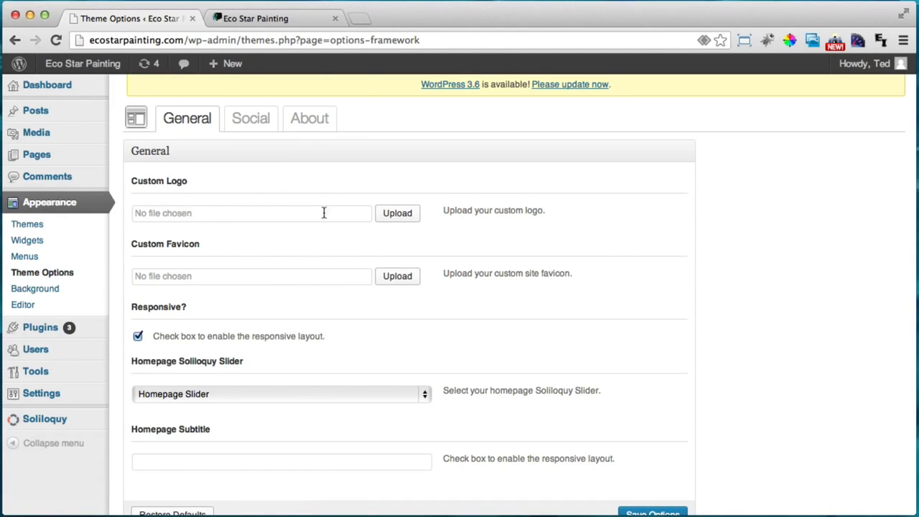
click(397, 214)
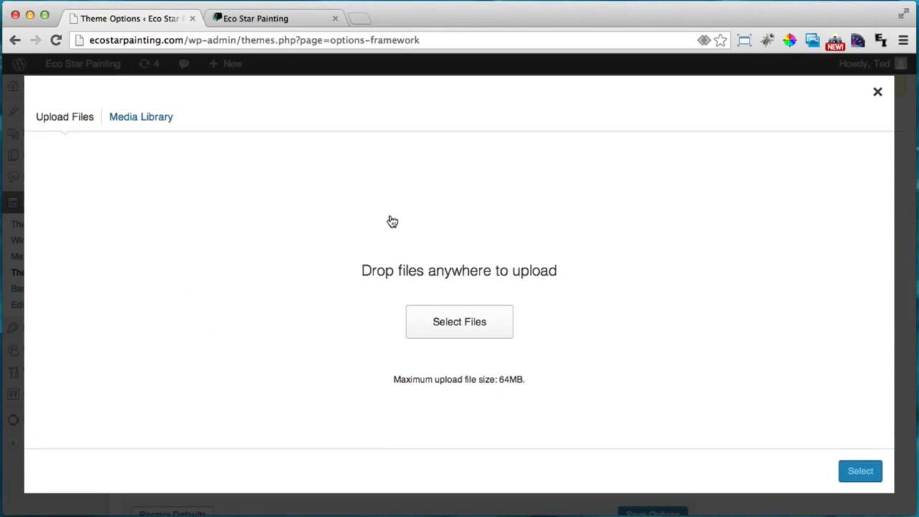
click(438, 324)
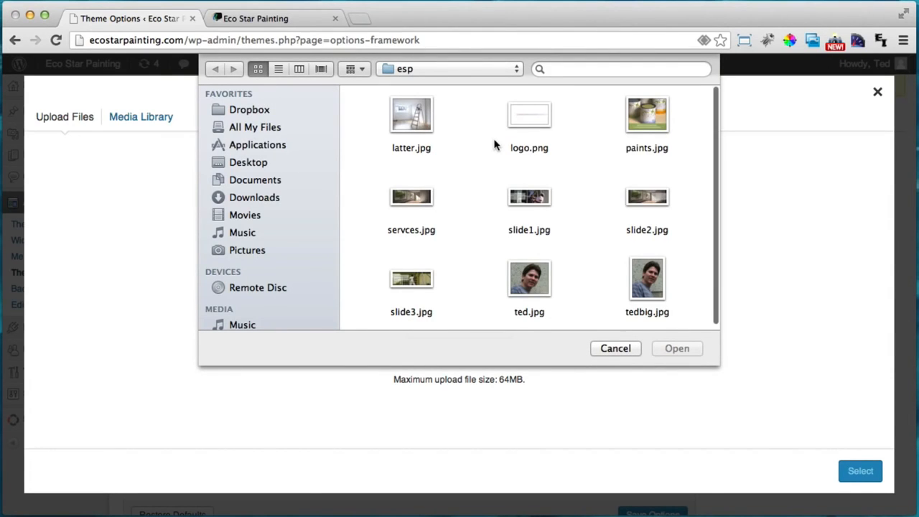
click(532, 124)
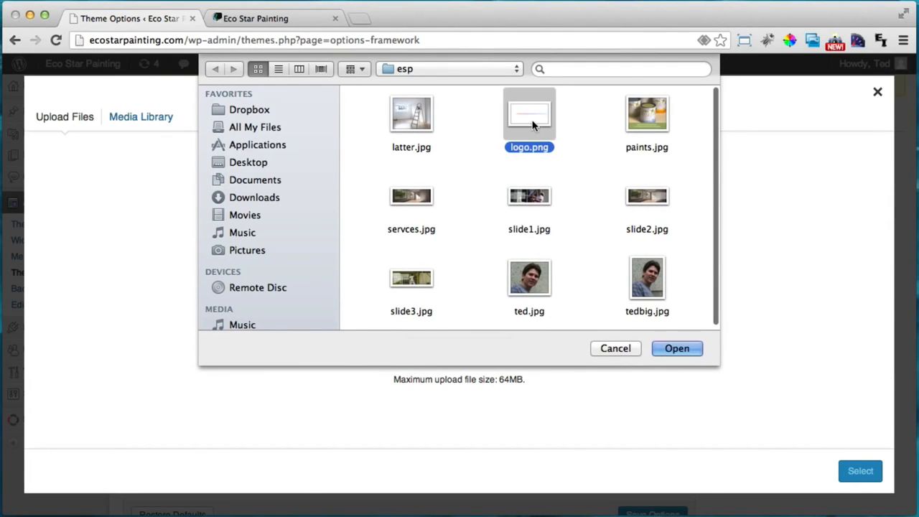
click(674, 346)
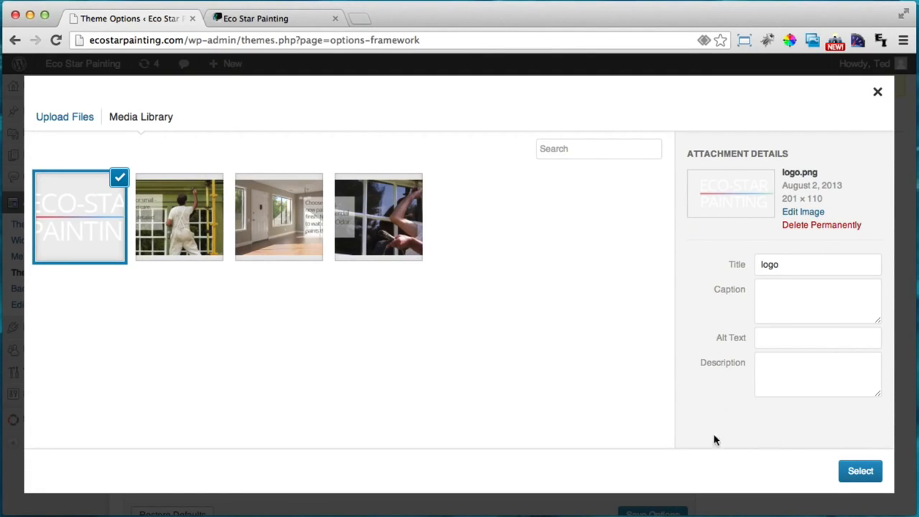
click(860, 473)
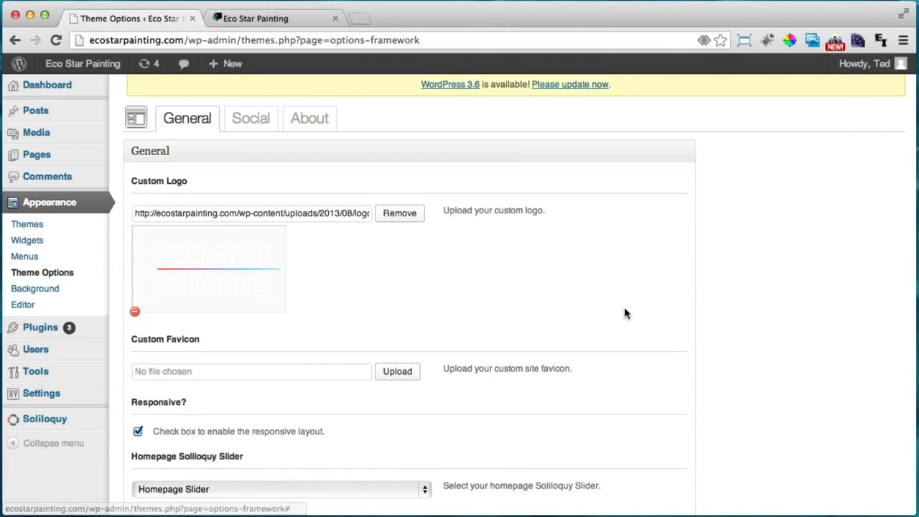
scroll(624, 313, down, 5)
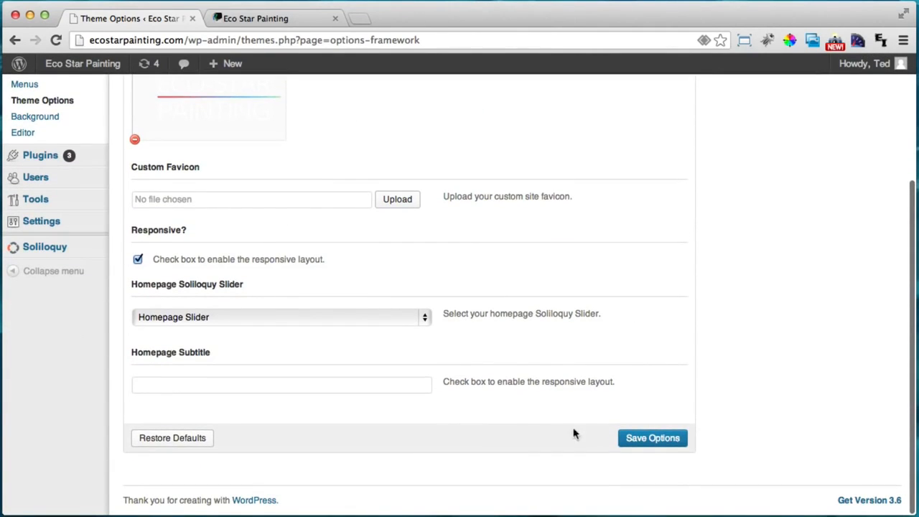
click(673, 437)
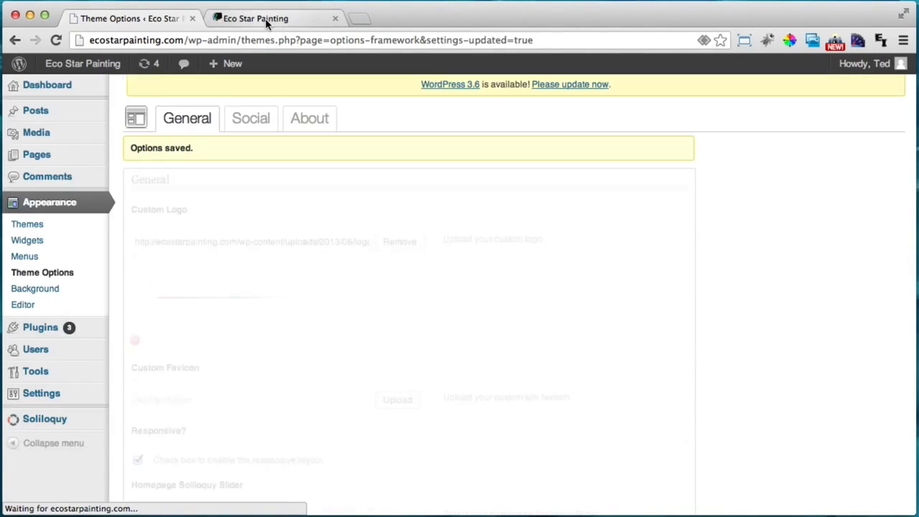
click(266, 19)
Reload and scroll the live home page to see the new Eco-Star Painting logo
click(63, 40)
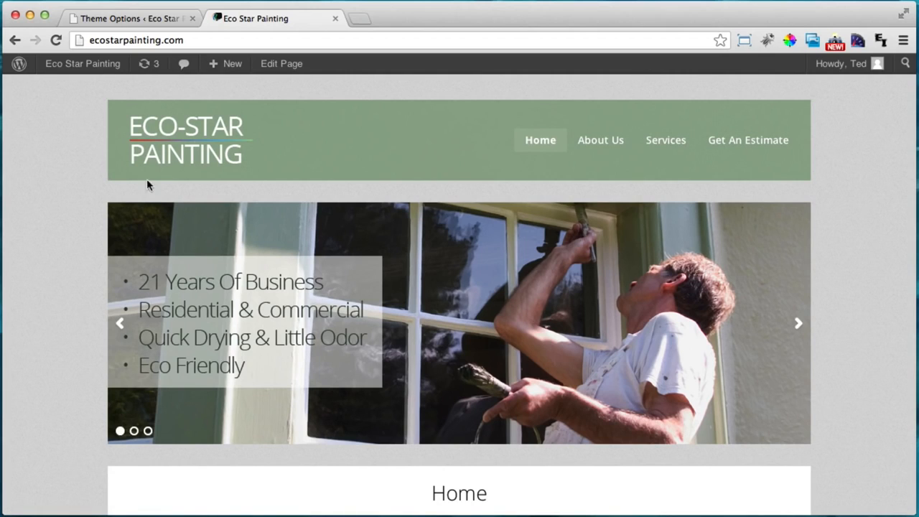
scroll(102, 149, down, 5)
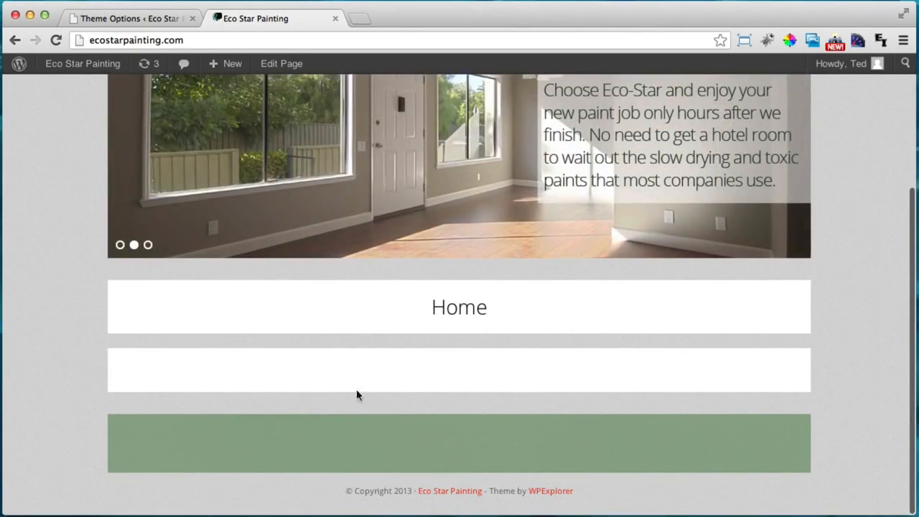
scroll(426, 358, up, 1)
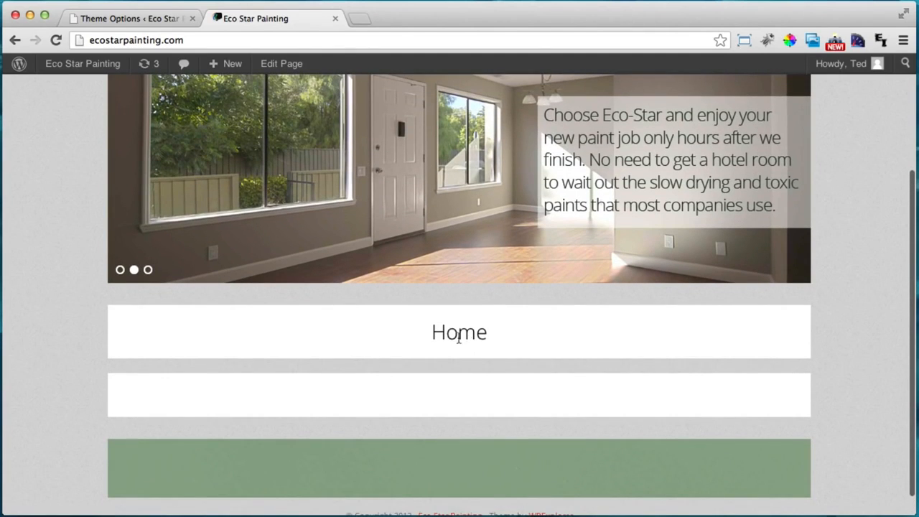
scroll(459, 331, up, 5)
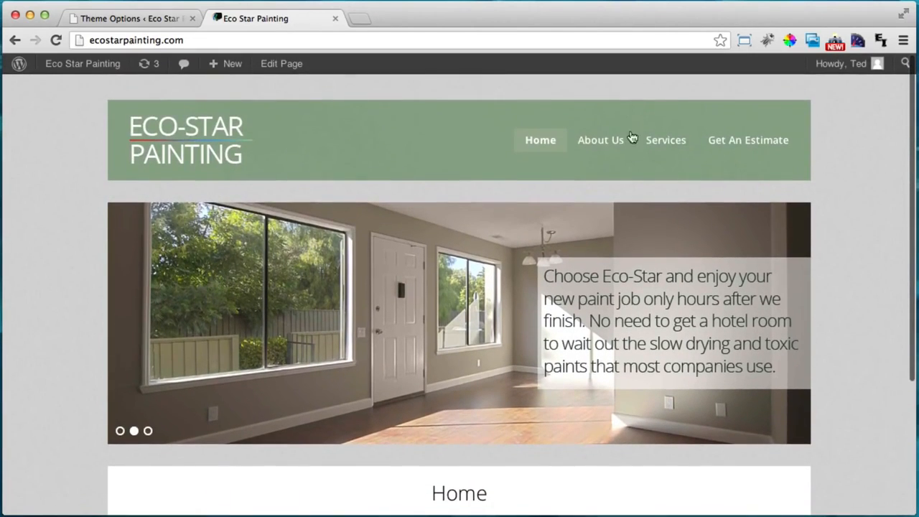
View the About Us page with the new logo, then return to the admin
click(610, 141)
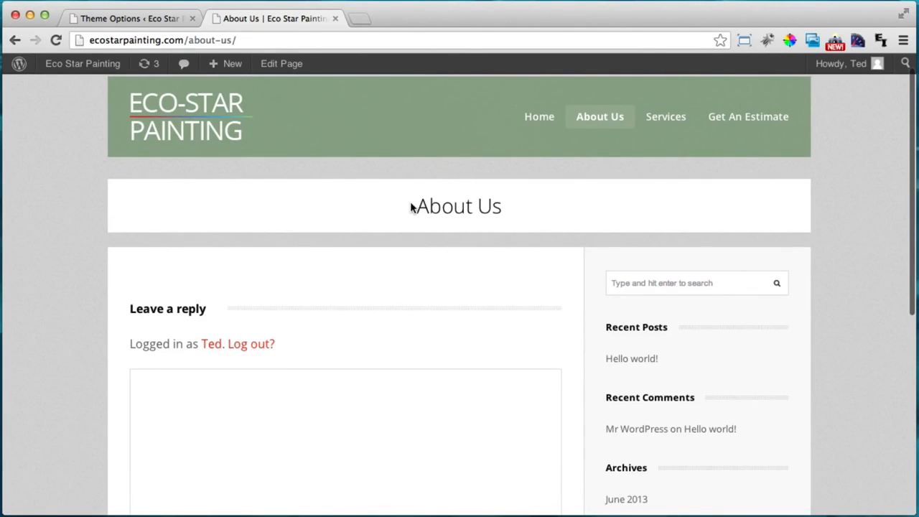
drag(412, 205, 506, 207)
click(520, 210)
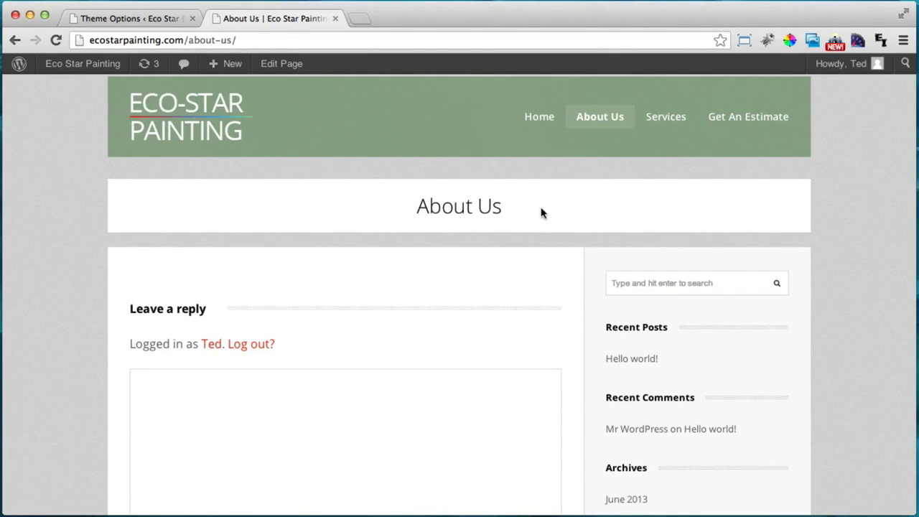
click(108, 18)
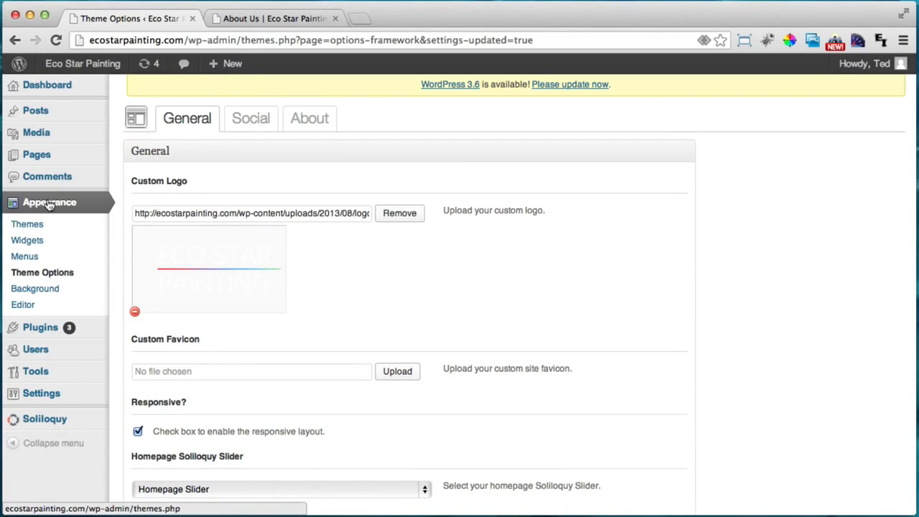
Open the Full-Width Page Template and search it for page-heading
click(25, 304)
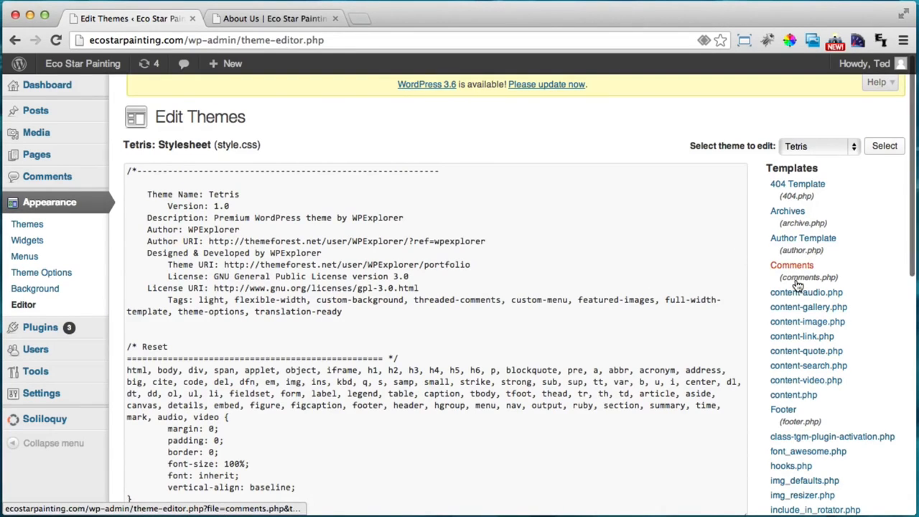
scroll(798, 286, down, 5)
scroll(798, 285, down, 6)
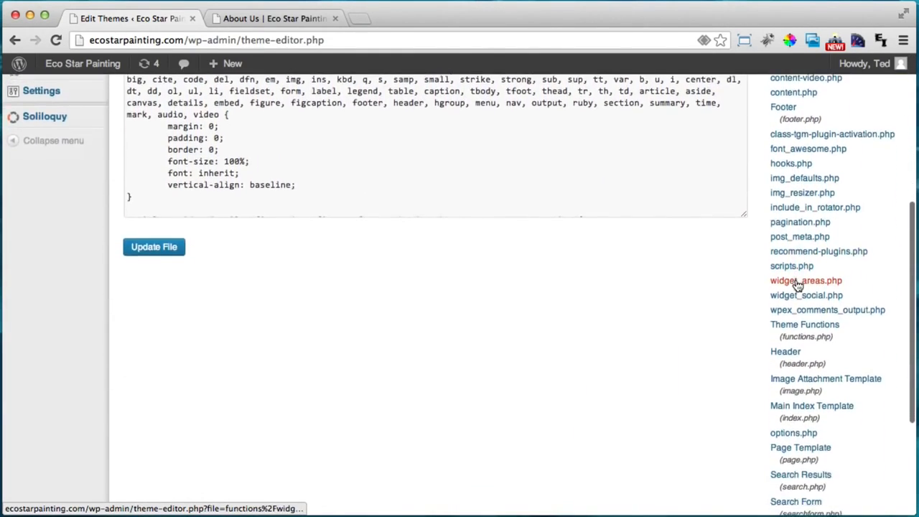
scroll(798, 285, down, 2)
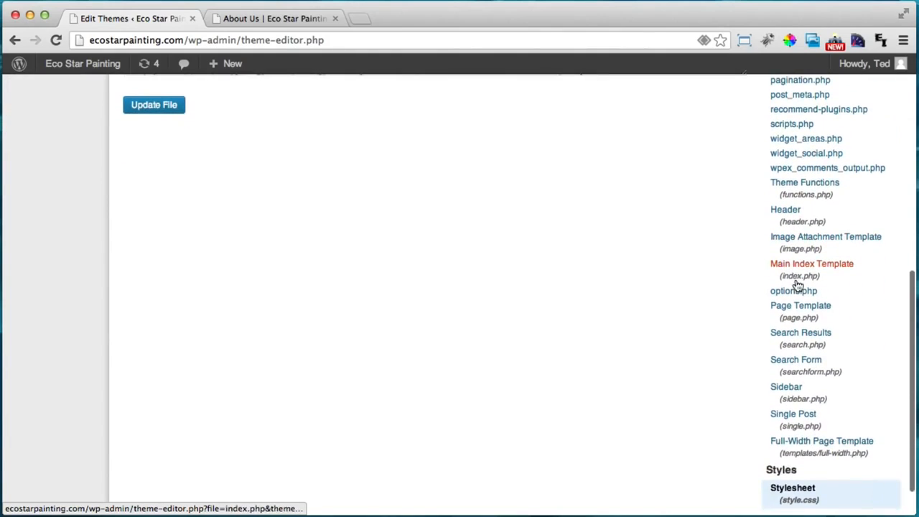
click(795, 442)
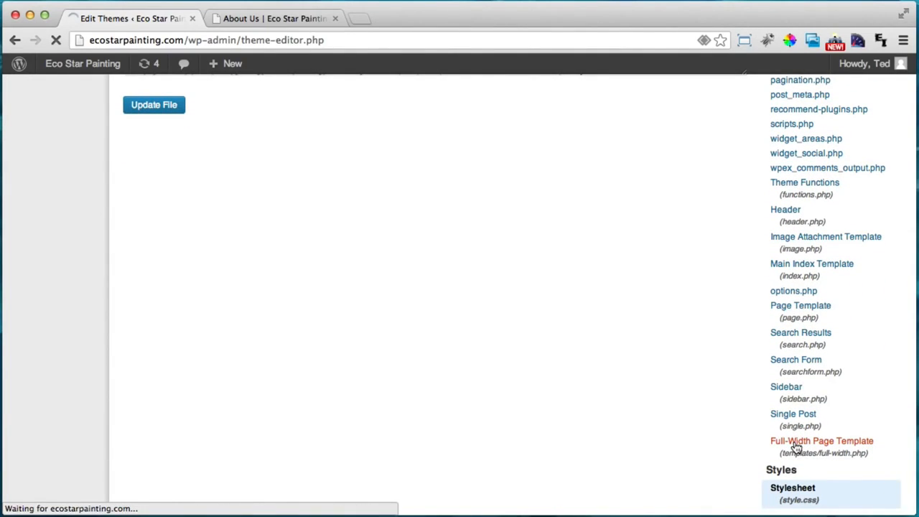
click(572, 381)
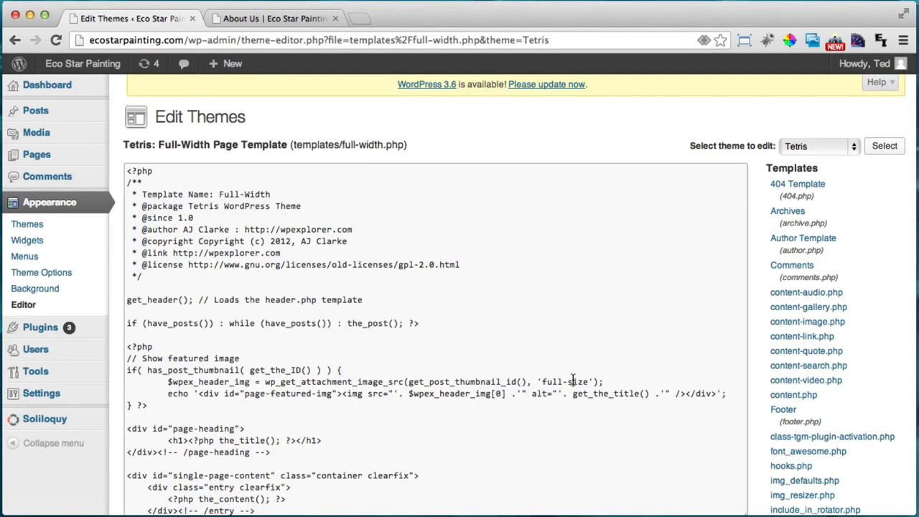
key(super+f)
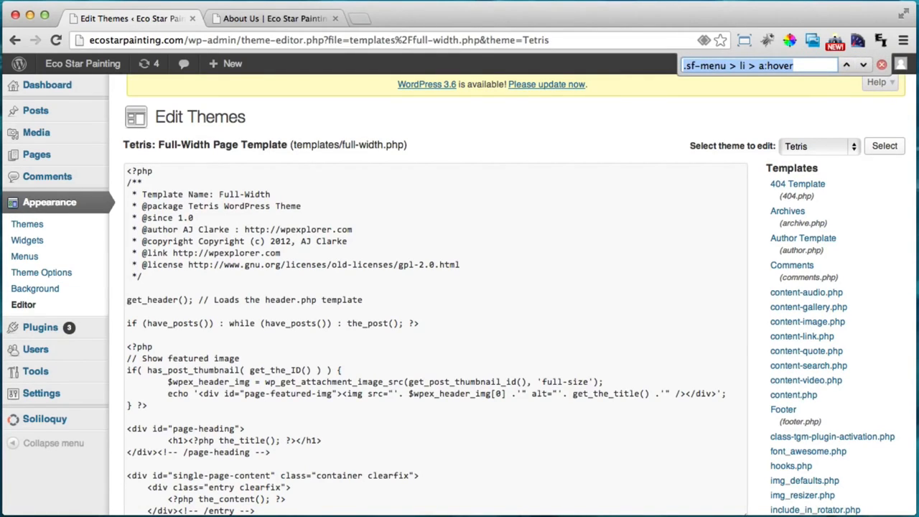
text(page-heade)
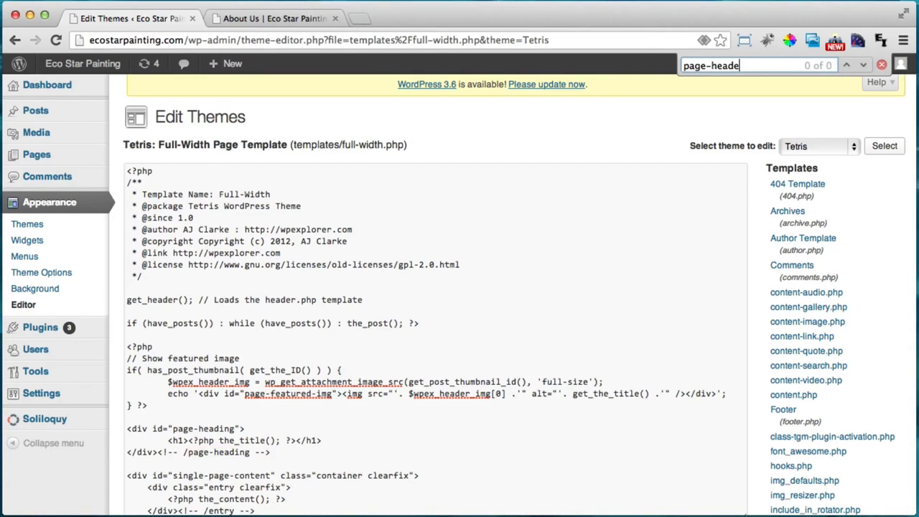
key(BackSpace)
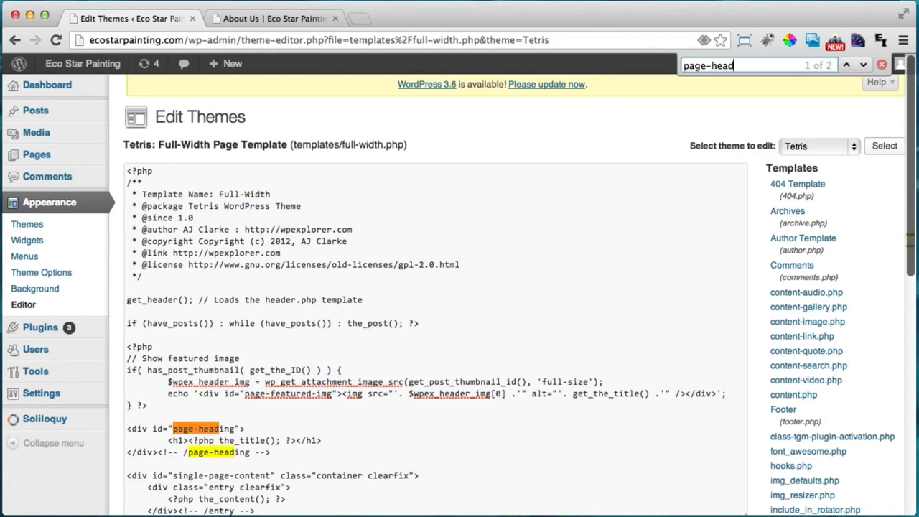
text(ing)
Replace the h1 page-title code with 'Call Us For a Free Estimage!' and the company phone number
click(184, 450)
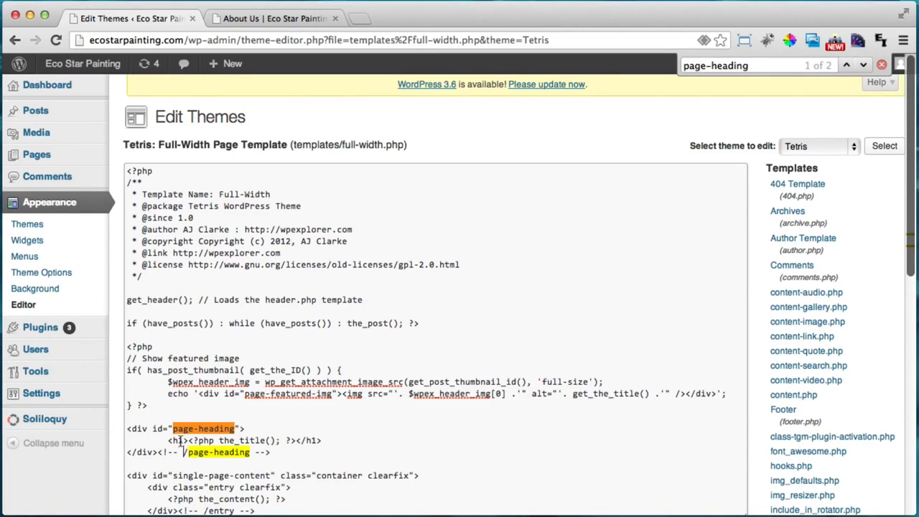
drag(168, 440, 176, 443)
drag(296, 440, 200, 442)
click(322, 440)
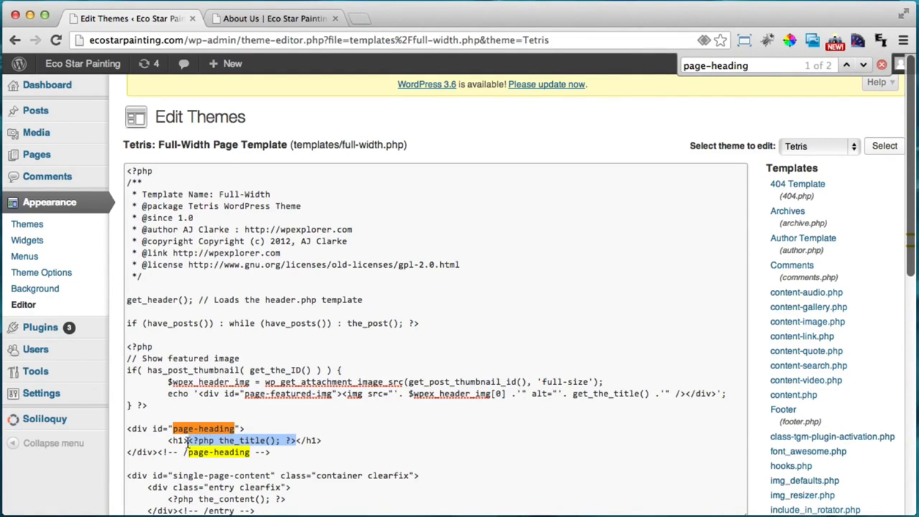
key(BackSpace)
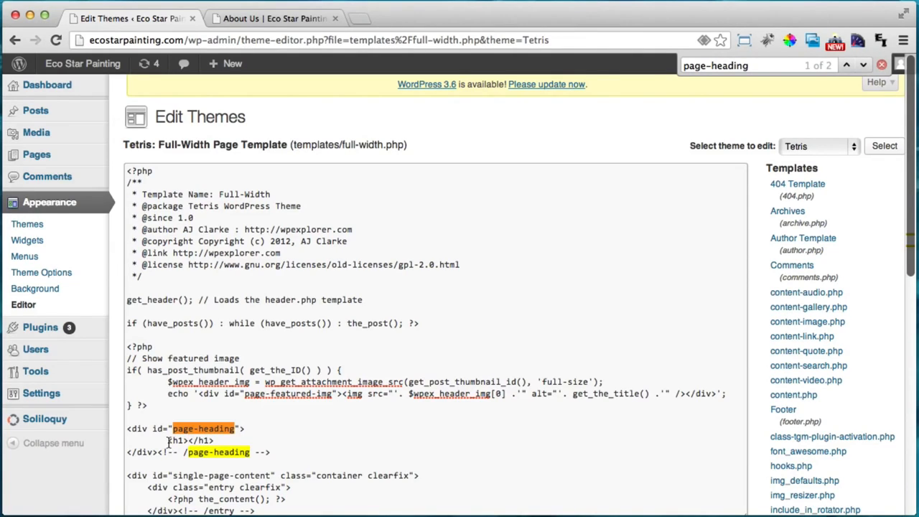
drag(168, 441, 186, 441)
click(220, 439)
text(Call Us For a Free )
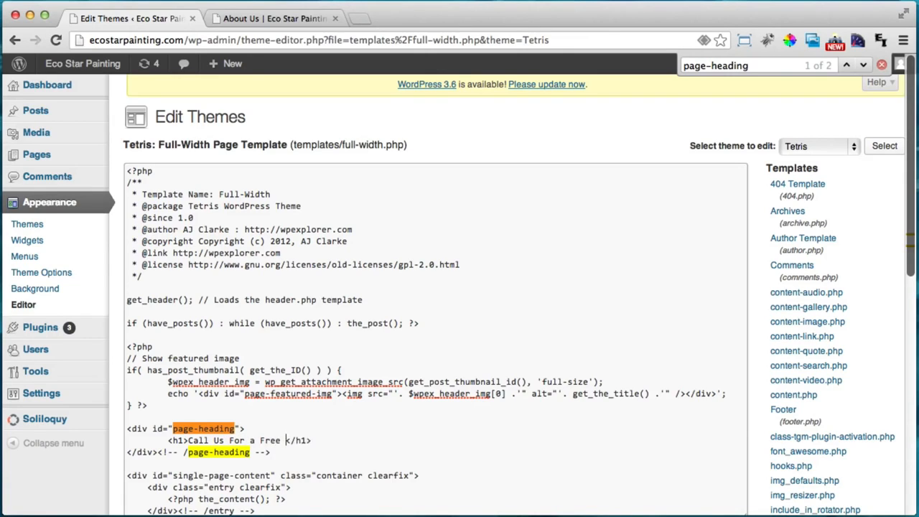
text(Estimage!)
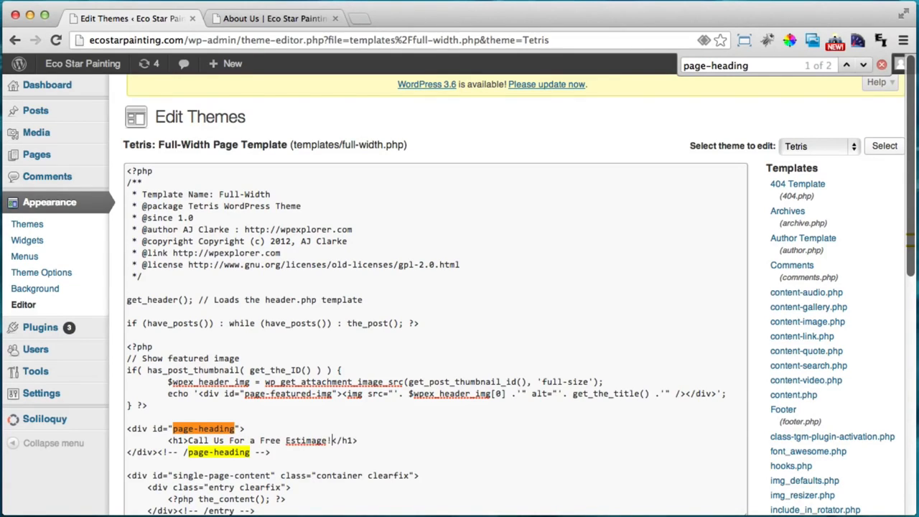
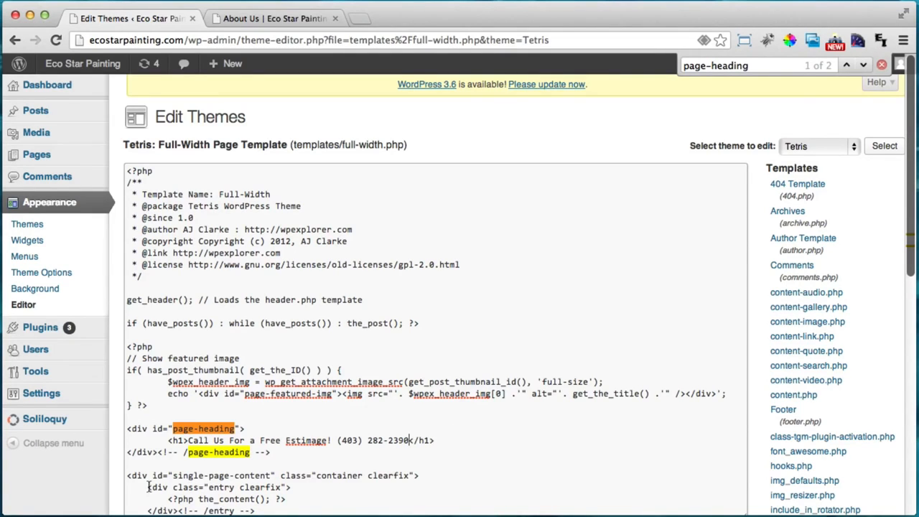
Copy the new heading text and save the full-width template
scroll(99, 462, down, 2)
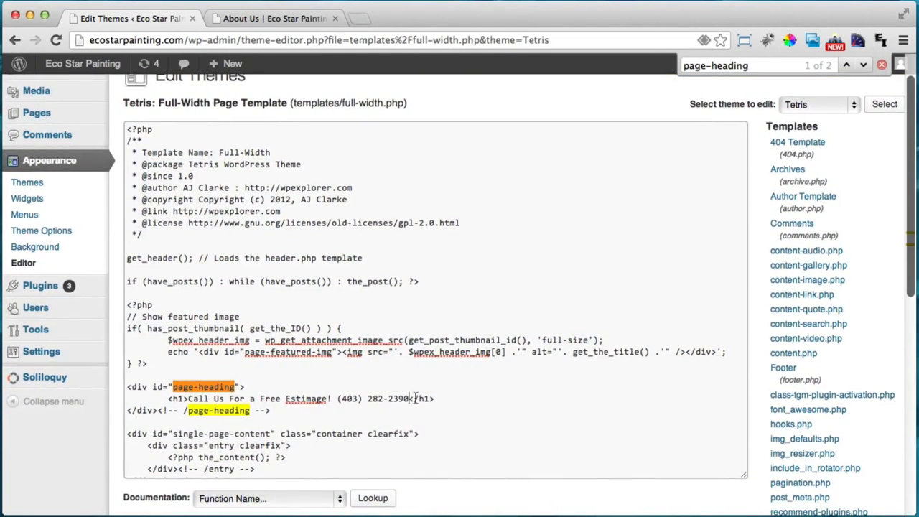
drag(411, 399, 188, 399)
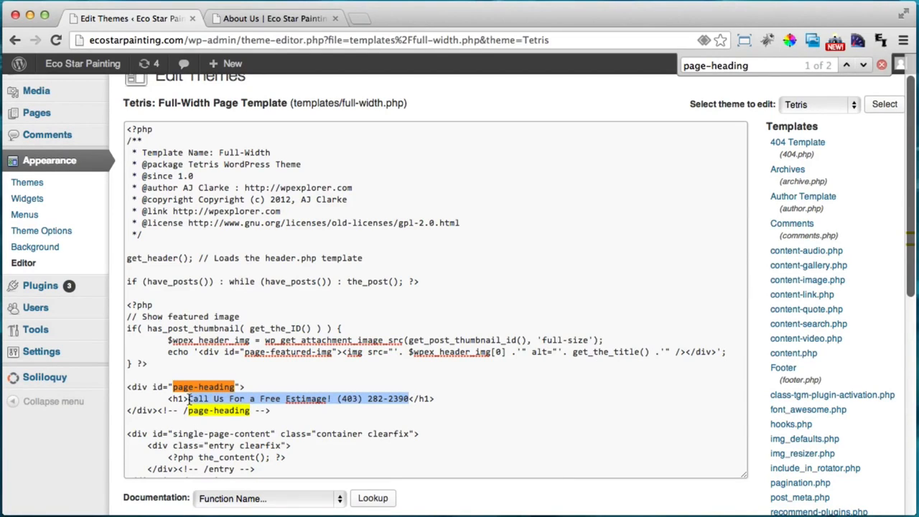
right_click(206, 399)
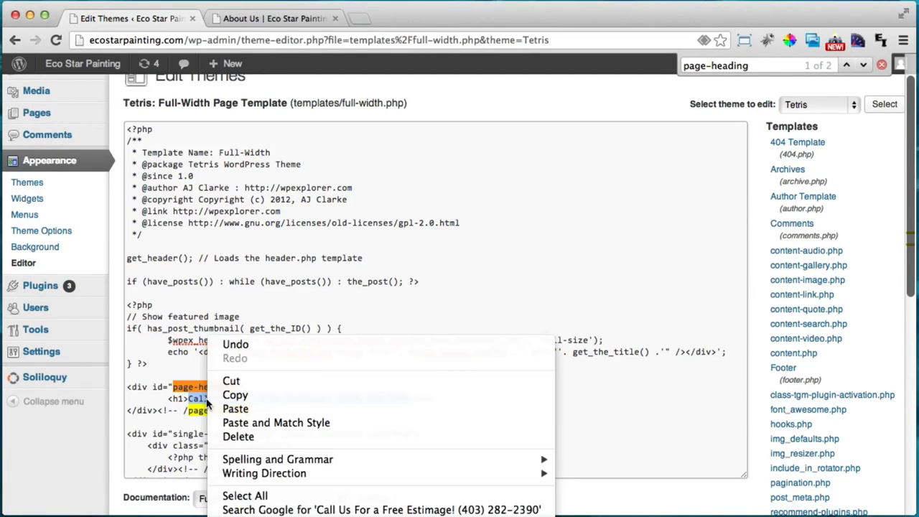
click(257, 396)
scroll(260, 407, down, 4)
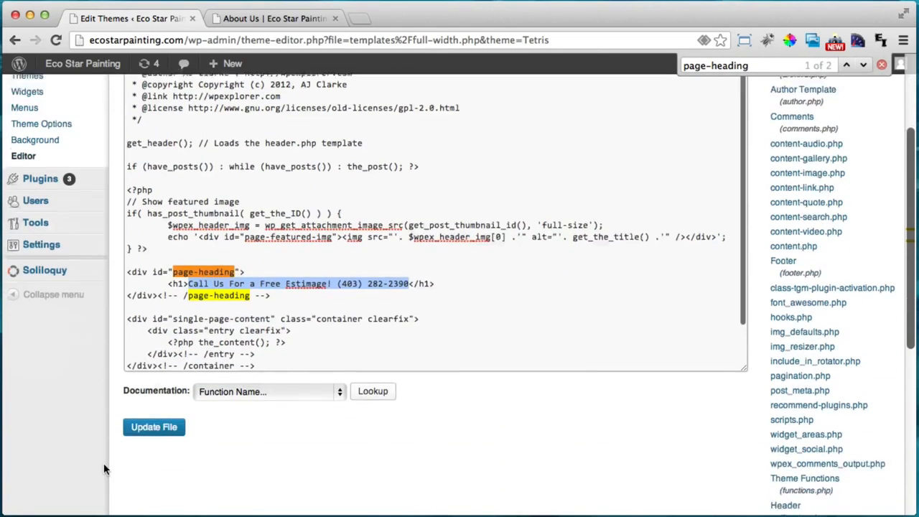
click(165, 424)
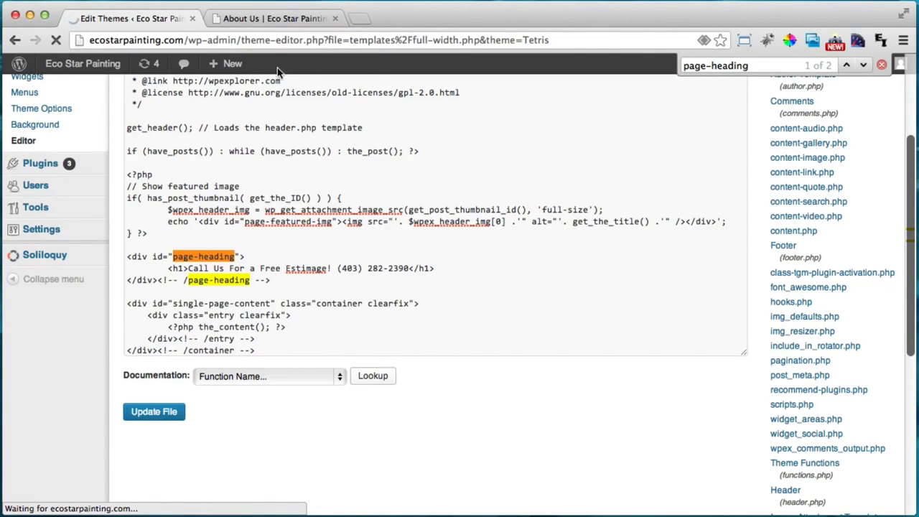
click(246, 19)
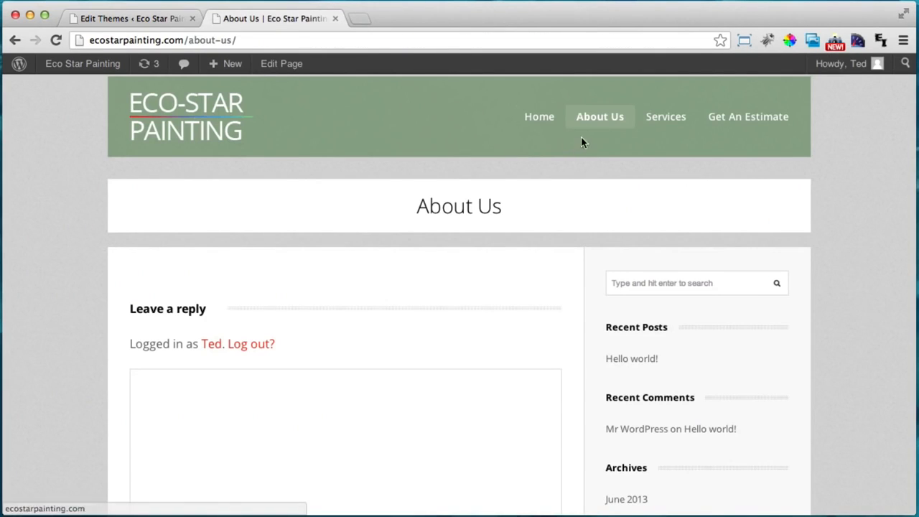
click(546, 117)
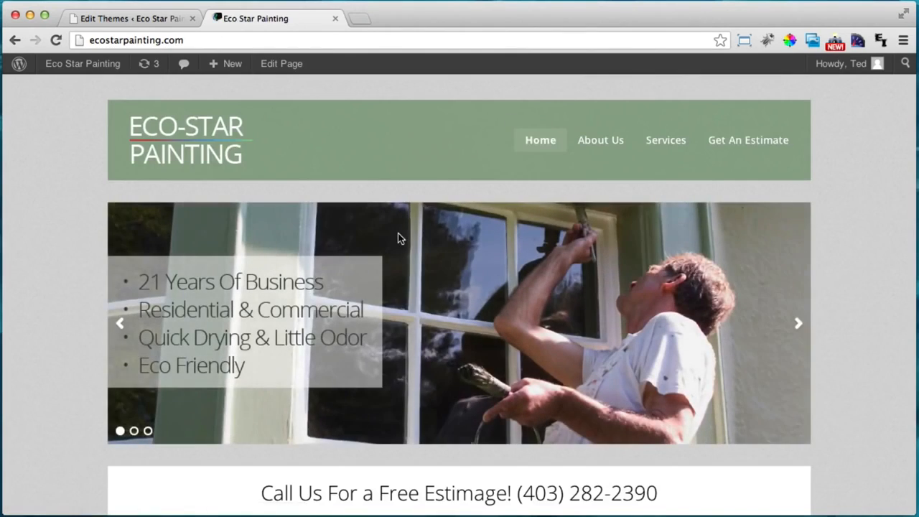
scroll(397, 237, down, 3)
drag(259, 365, 452, 359)
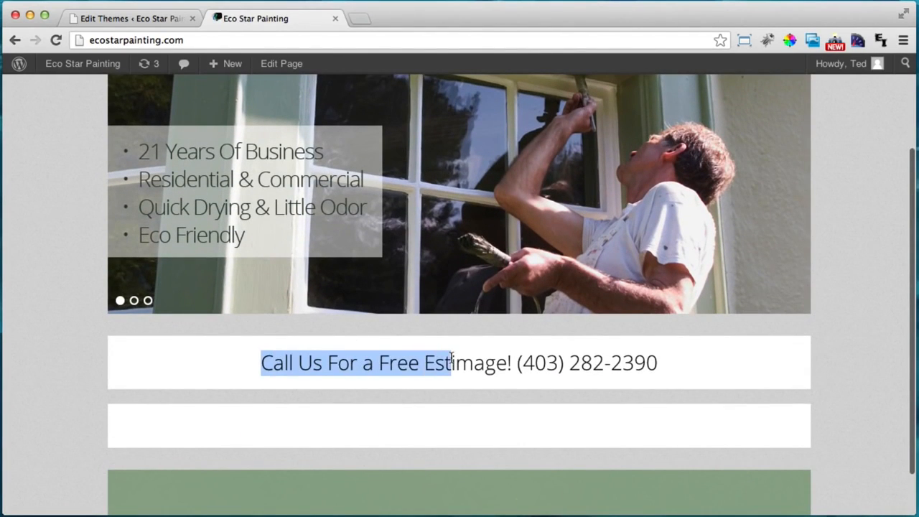
click(451, 356)
double_click(482, 356)
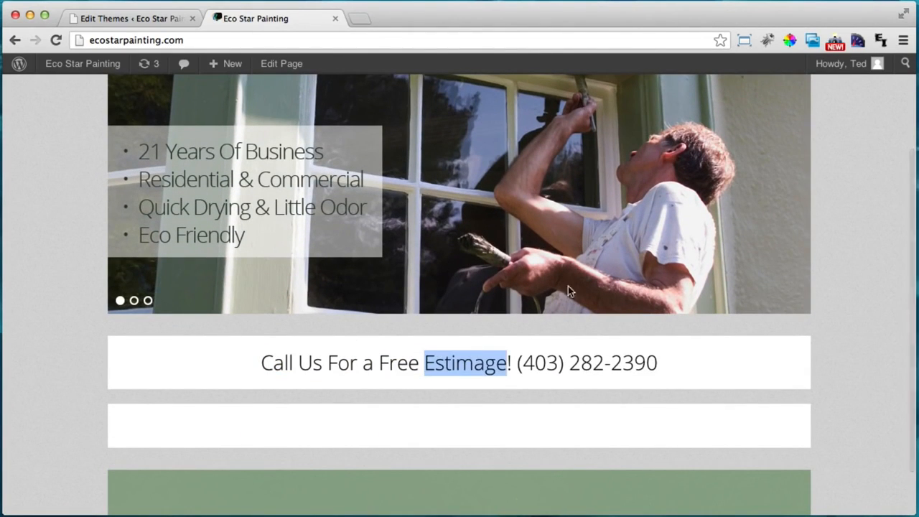
click(119, 17)
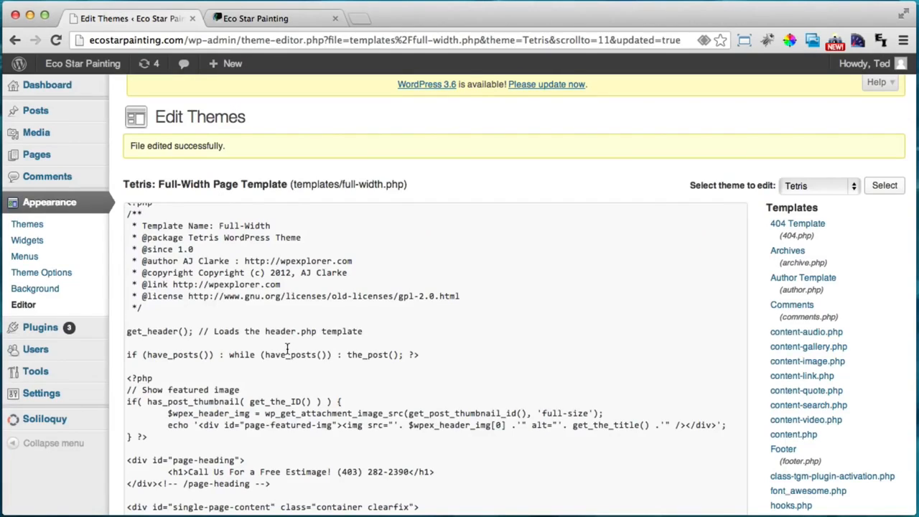
Correct 'Estimage' to 'Estimate' in the full-width template heading and save it
scroll(317, 452, down, 1)
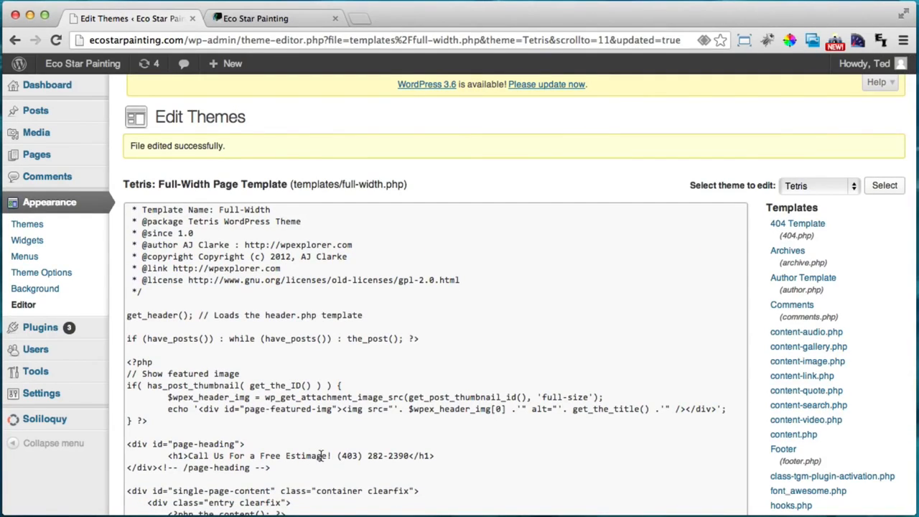
click(321, 455)
key(BackSpace)
key(BackSpace)
text(ate)
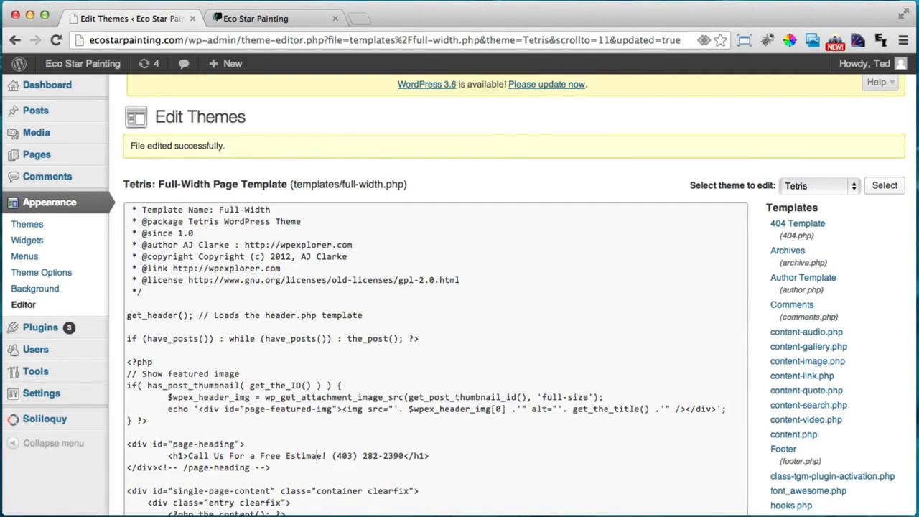
key(BackSpace)
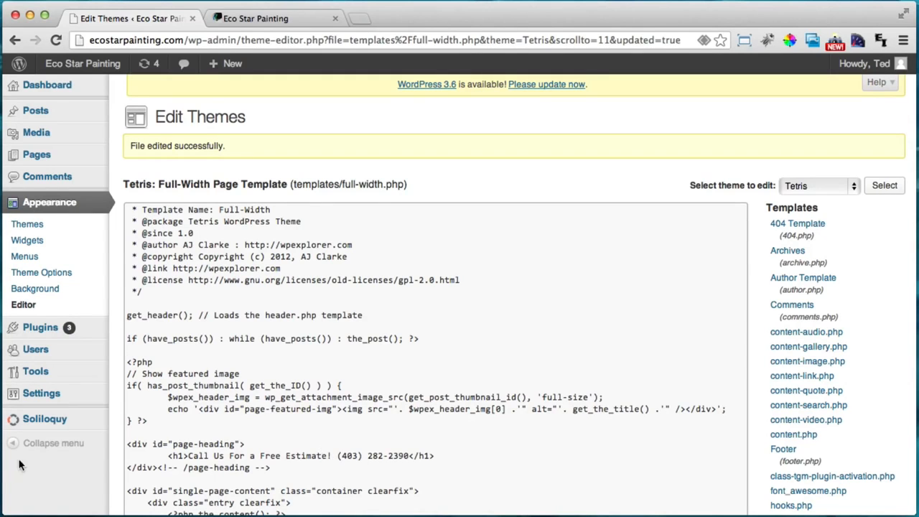
scroll(65, 450, down, 4)
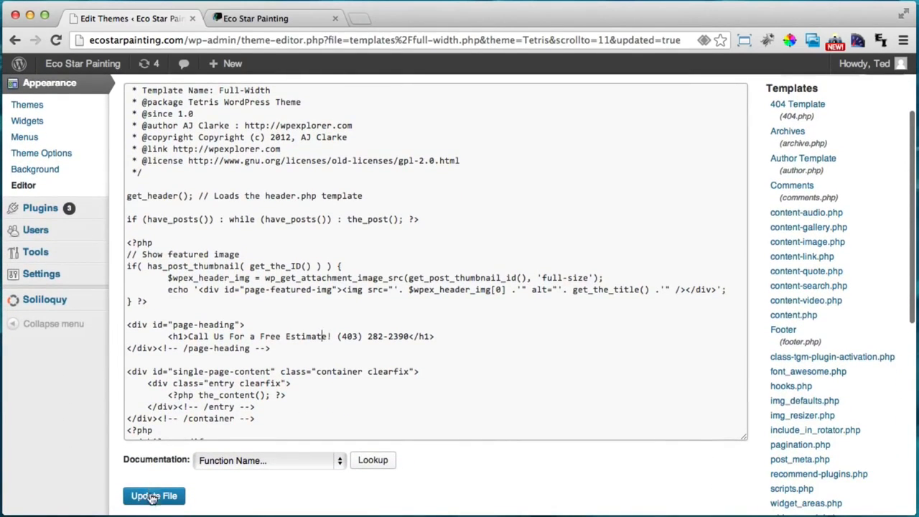
click(151, 496)
Reload the live home page to verify 'Free Estimate!', check About Us, then return to the editor
click(267, 20)
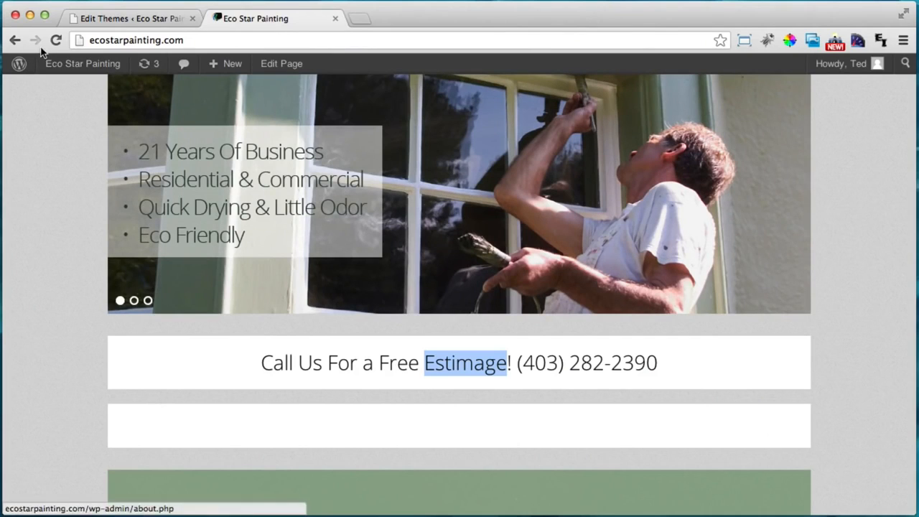
click(53, 41)
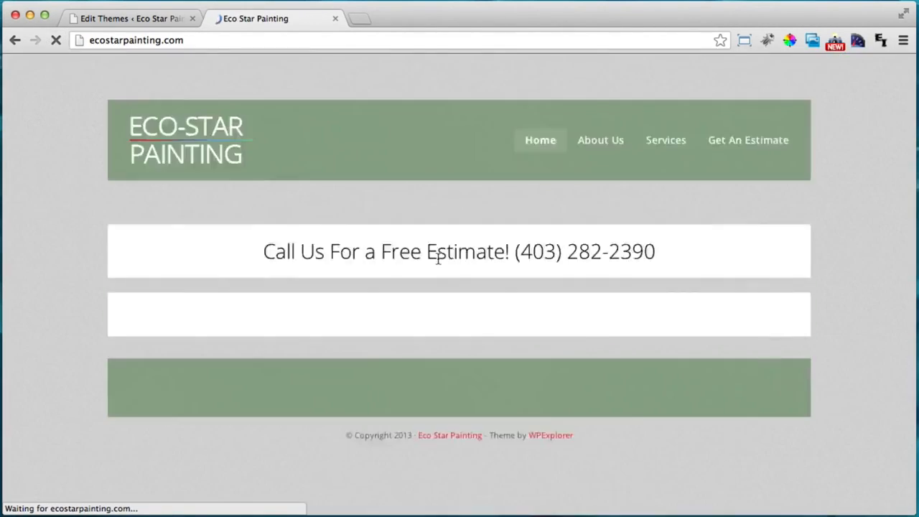
scroll(377, 259, down, 2)
scroll(550, 330, up, 5)
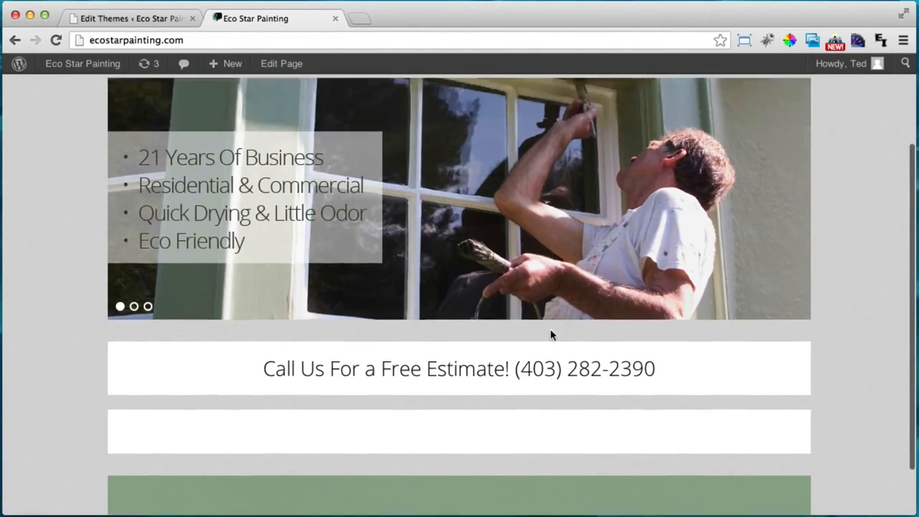
click(596, 141)
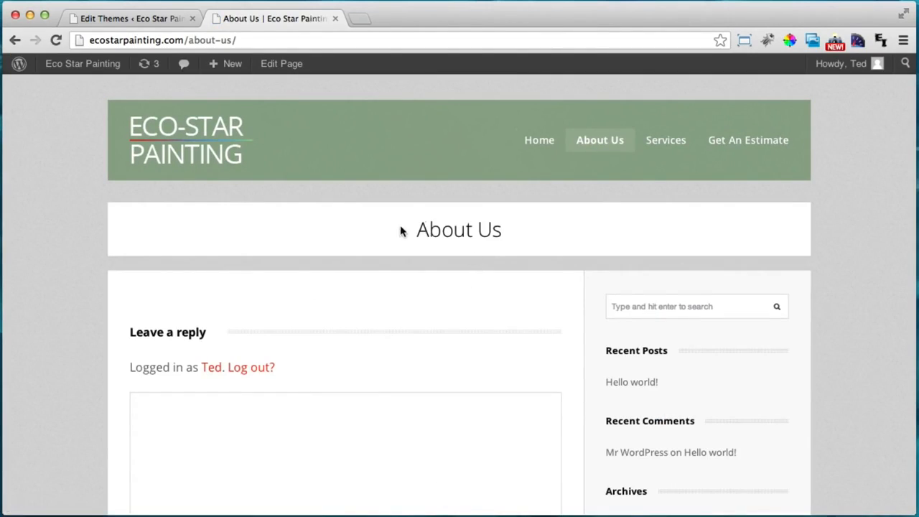
drag(402, 230, 529, 238)
click(517, 227)
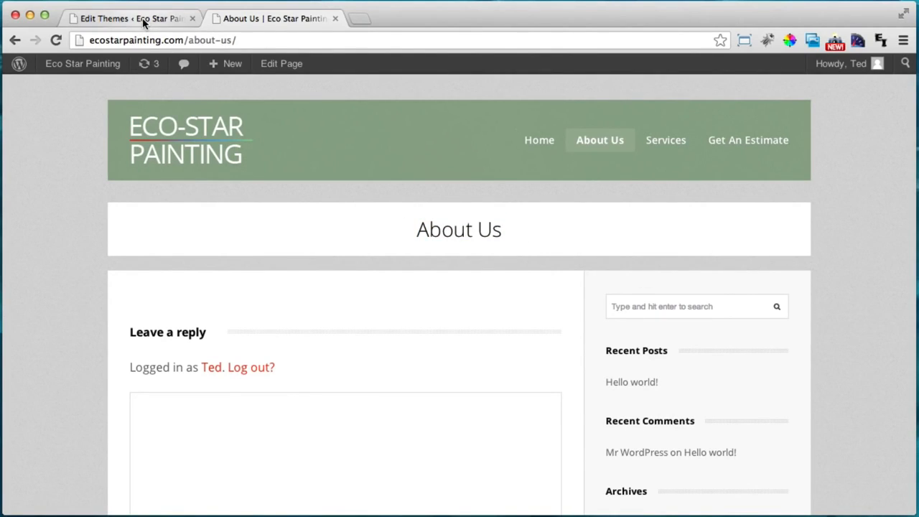
click(111, 20)
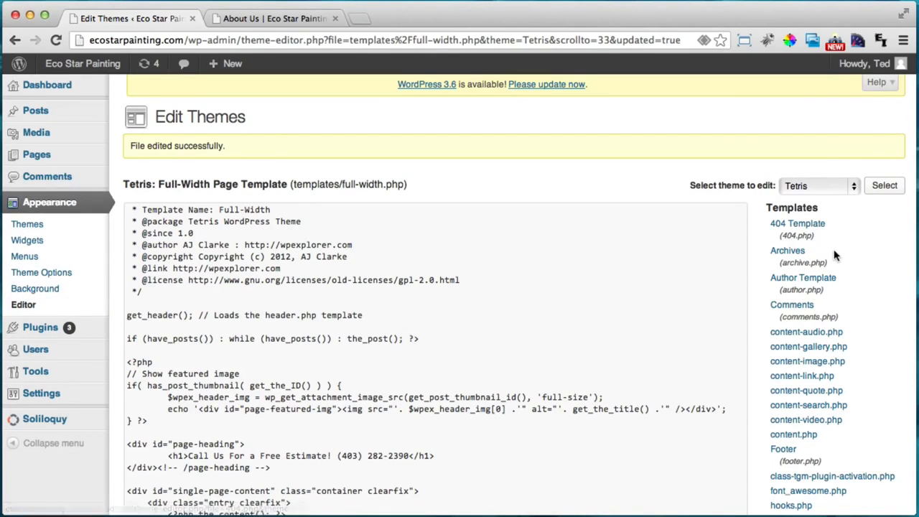
In page.php, replace the dynamic h1 title with the pasted Call Us heading
scroll(834, 254, down, 9)
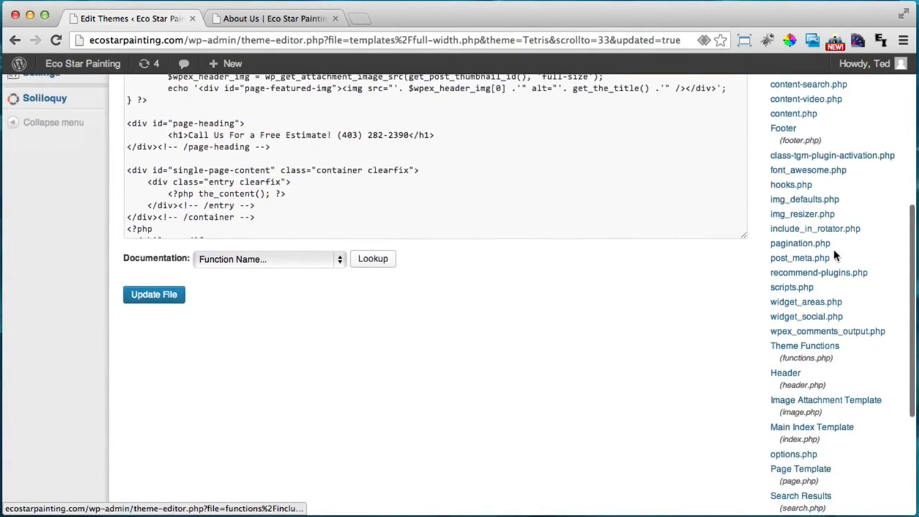
scroll(834, 255, down, 2)
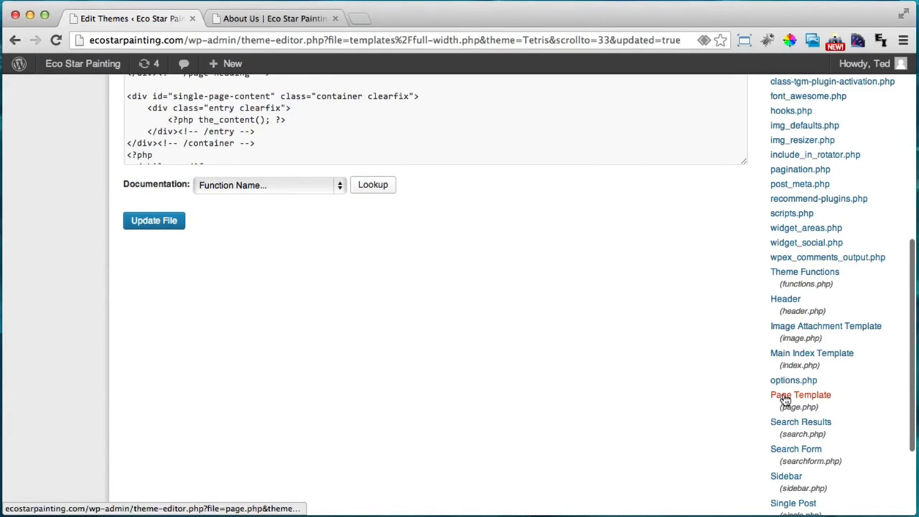
click(784, 402)
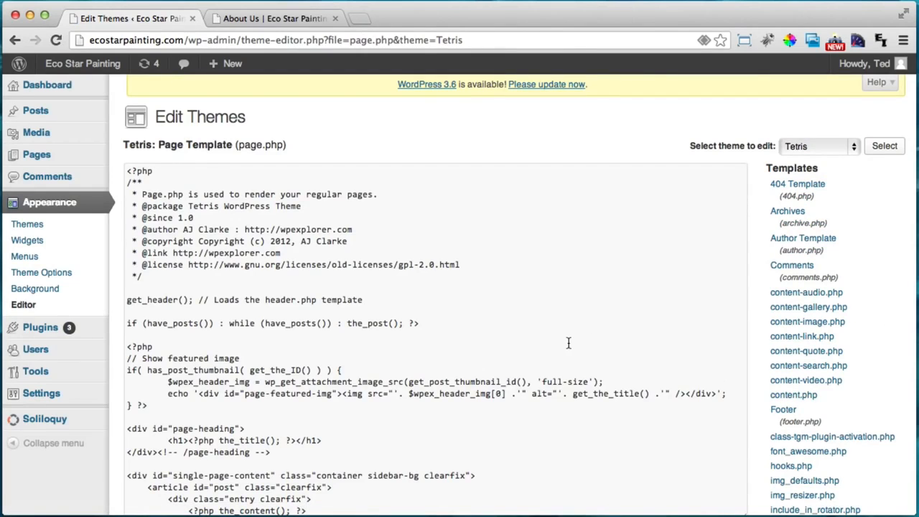
scroll(105, 453, down, 1)
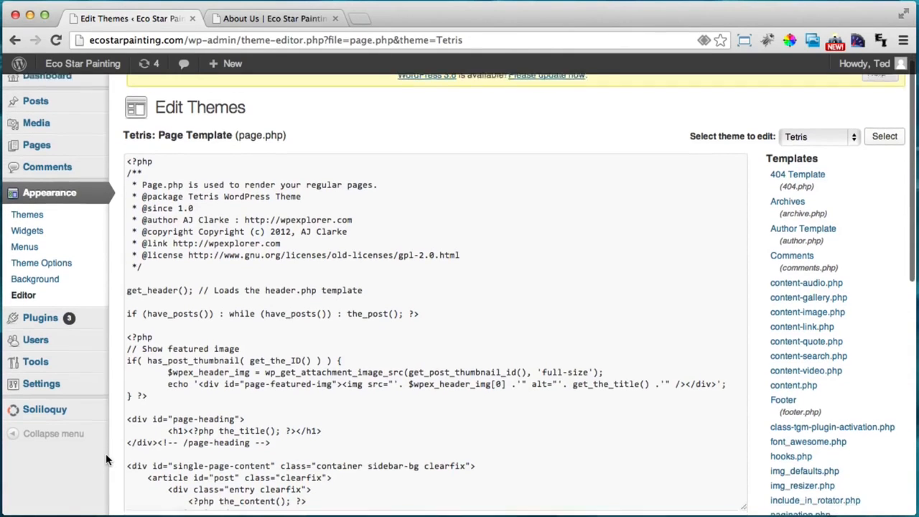
drag(172, 408, 296, 418)
click(200, 432)
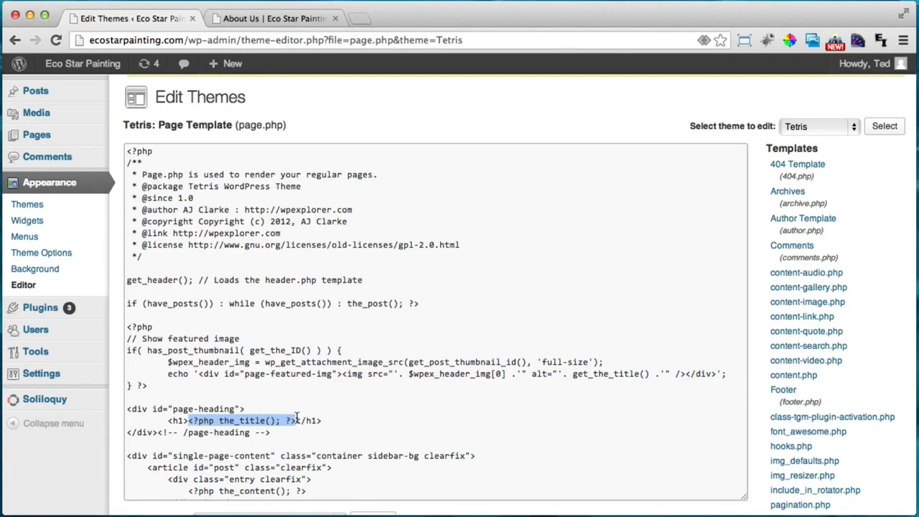
key(BackSpace)
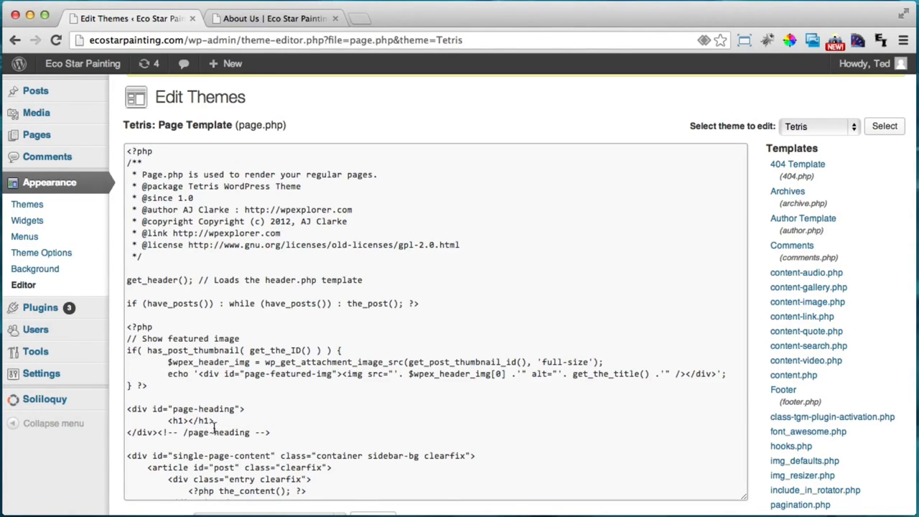
key(super+v)
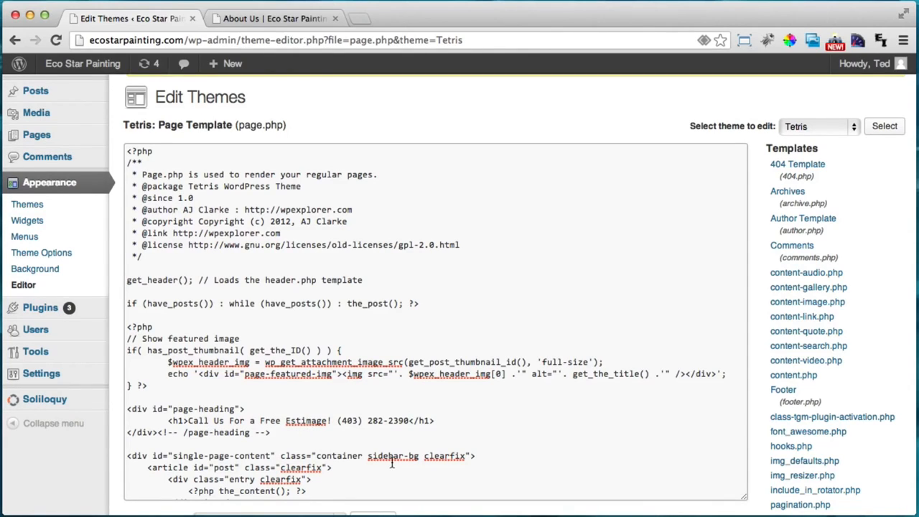
Fix 'Estimage' to 'Estimate' in page.php, save it, and preview the About Us page
click(309, 420)
key(BackSpace)
text(ma)
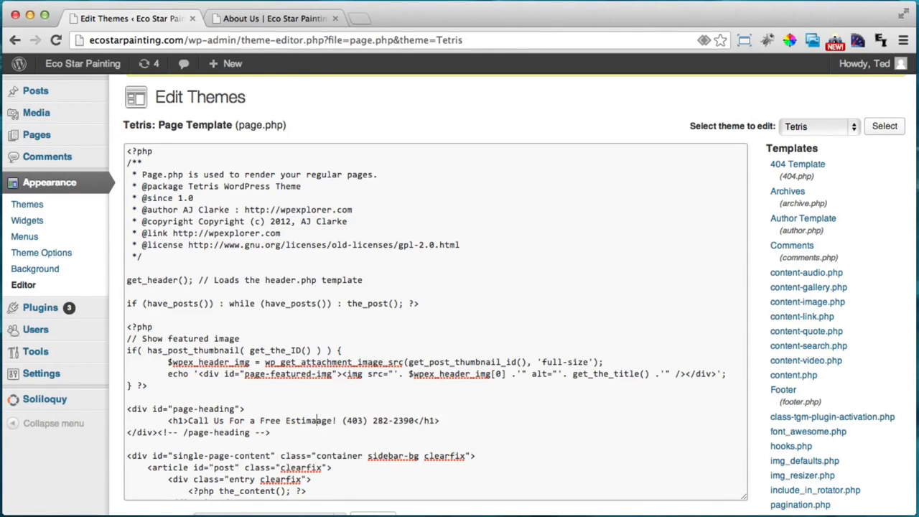
key(Delete)
key(Delete)
text(t)
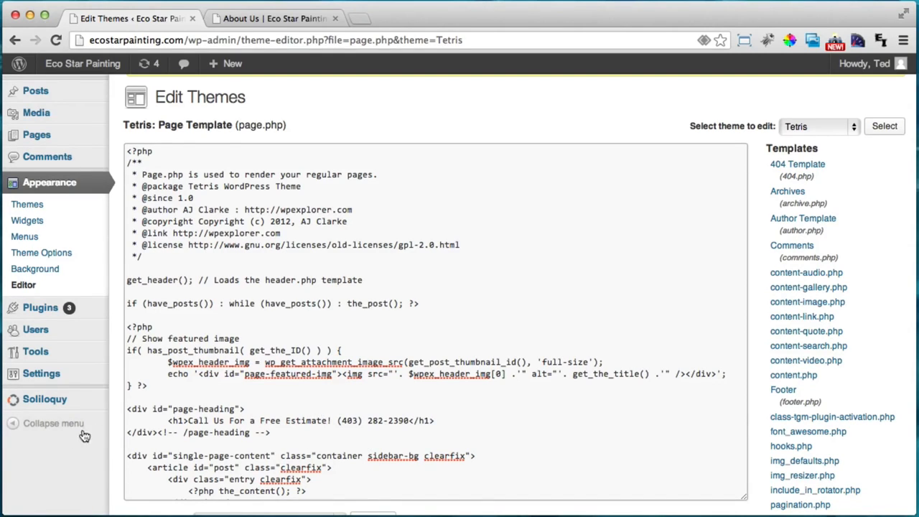
scroll(112, 421, down, 2)
click(155, 501)
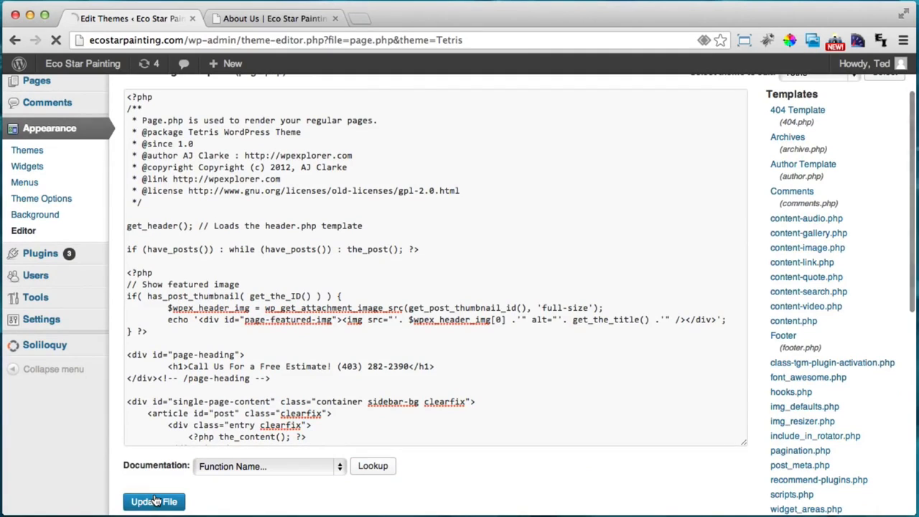
click(267, 19)
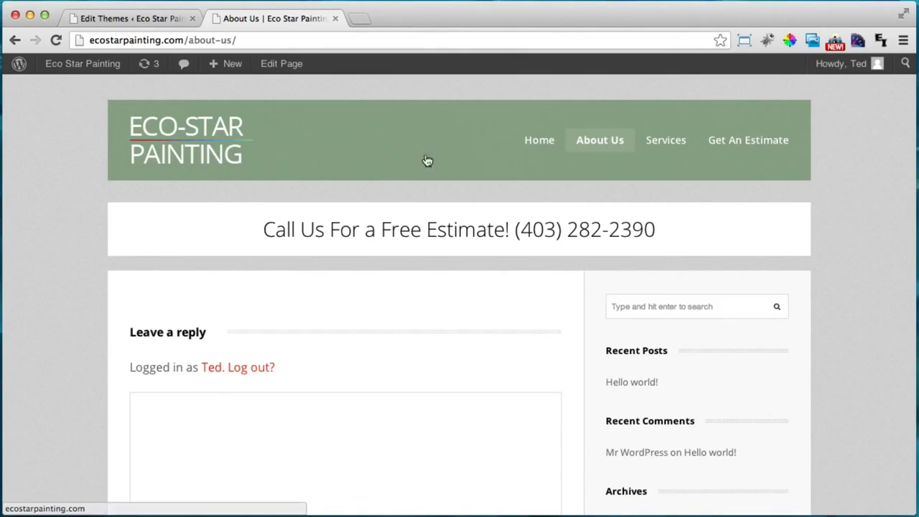
Check the 'Call Us For a Free Estimate!' heading on About Us, then view it on the home page
drag(262, 231, 640, 224)
click(640, 221)
click(538, 141)
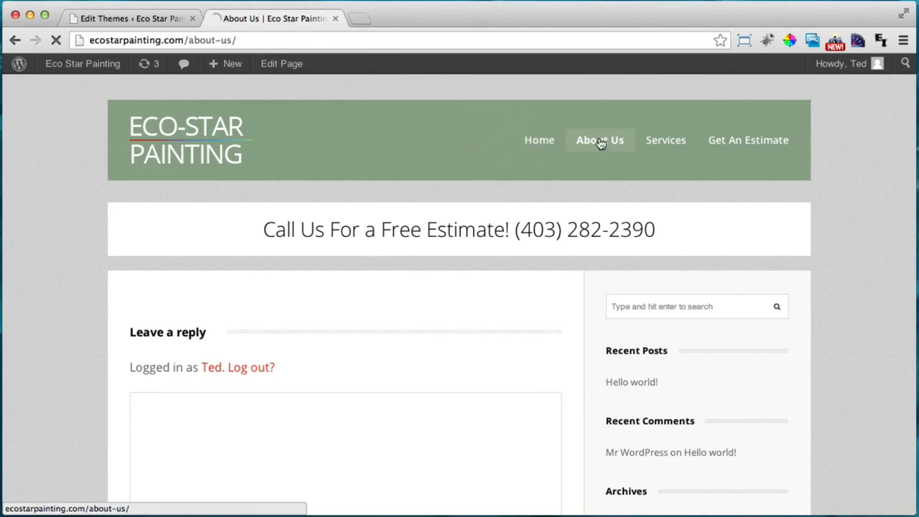
scroll(134, 226, down, 5)
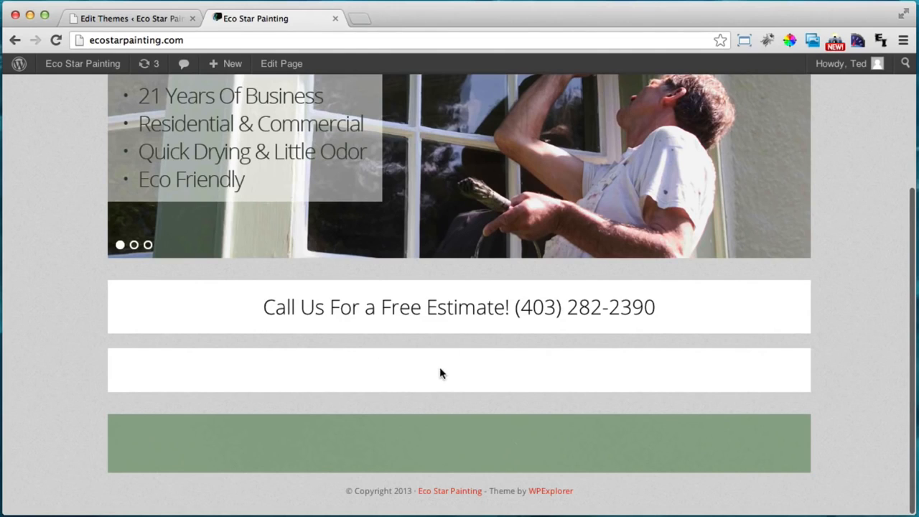
scroll(397, 392, up, 5)
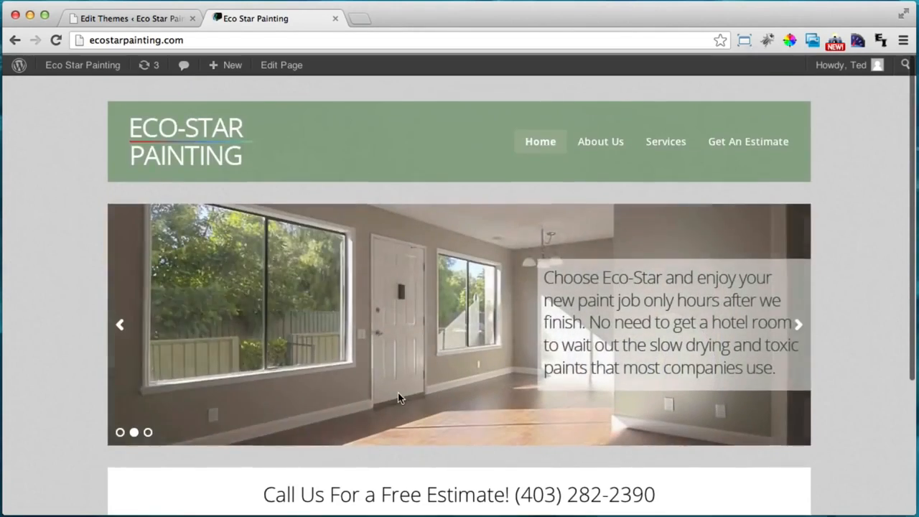
scroll(398, 392, down, 5)
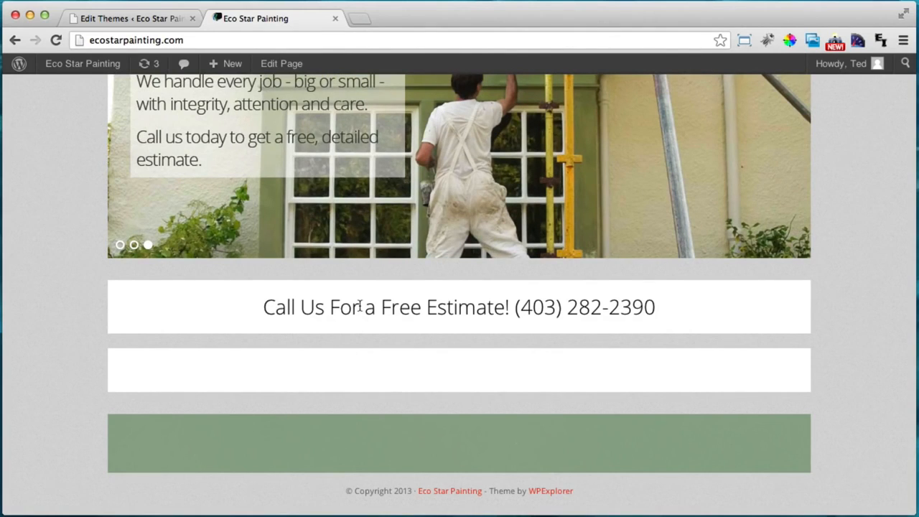
key(super+t)
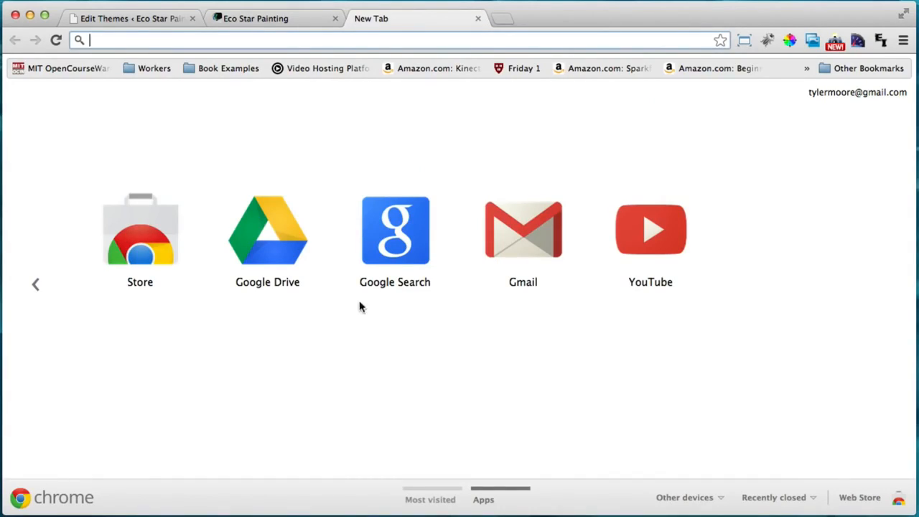
Go to codecanyon.net and search for 'visual composer'
text(ci)
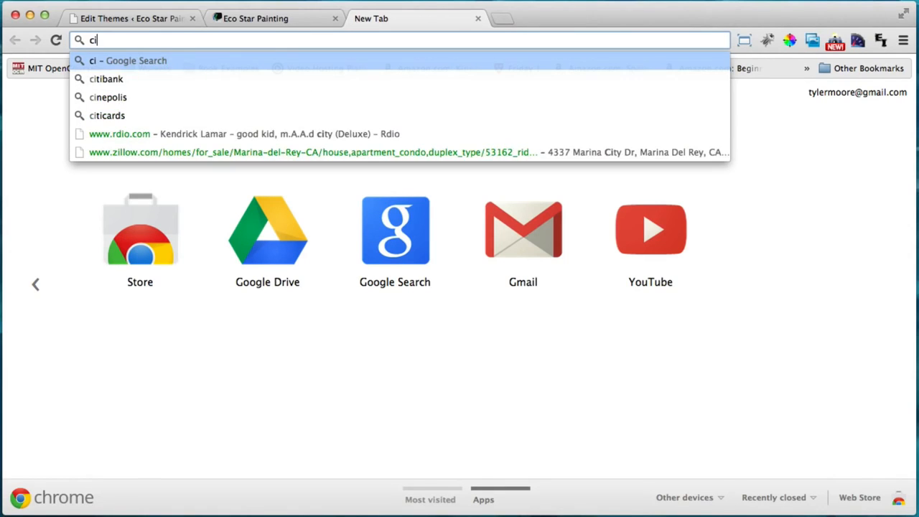
key(BackSpace)
text(odecanyon)
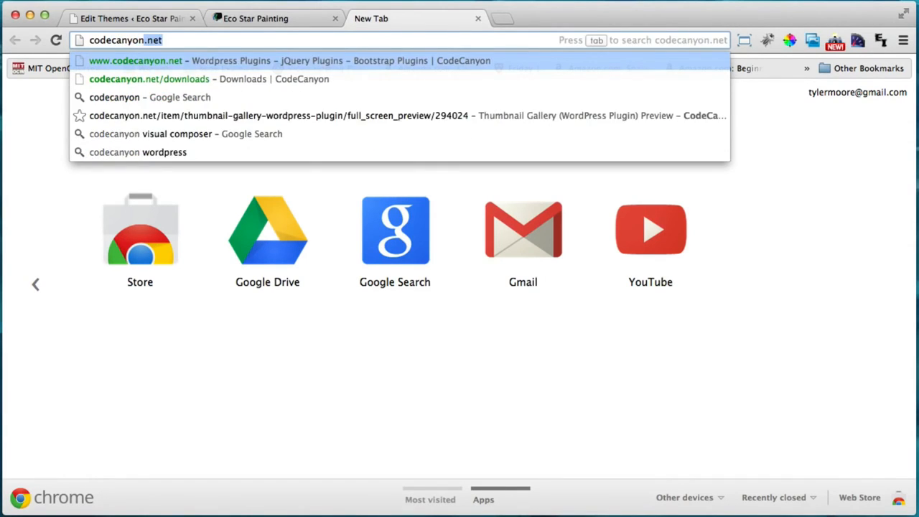
key(Return)
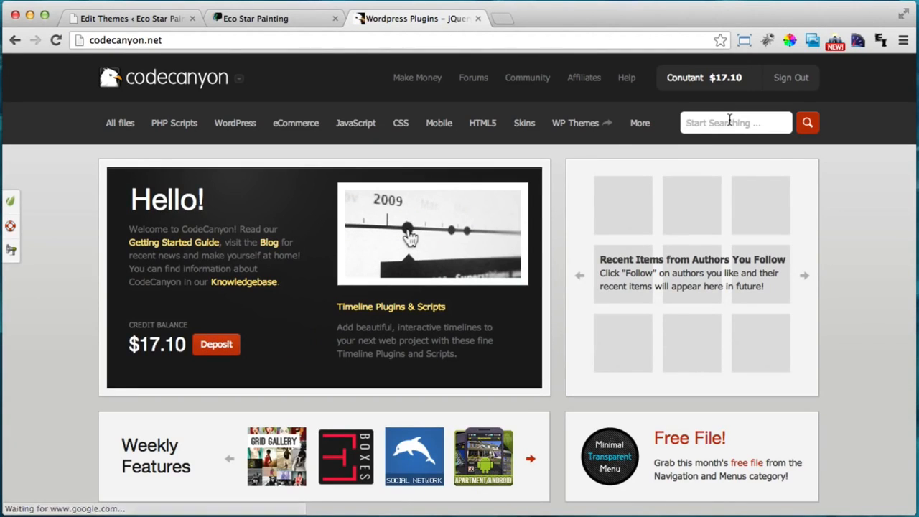
text(c)
key(BackSpace)
text(visual composer)
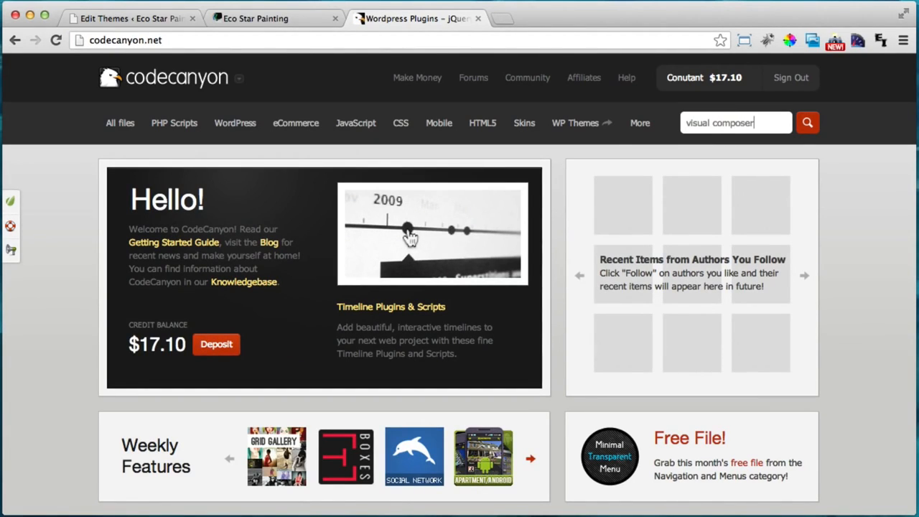
key(Return)
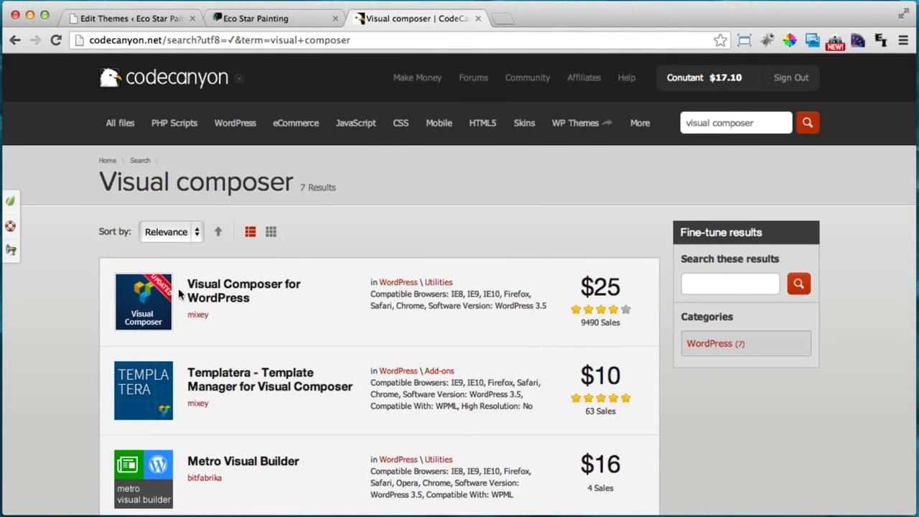
Download the purchased Visual Composer for WordPress plugin from its item page, then close the tab
click(230, 298)
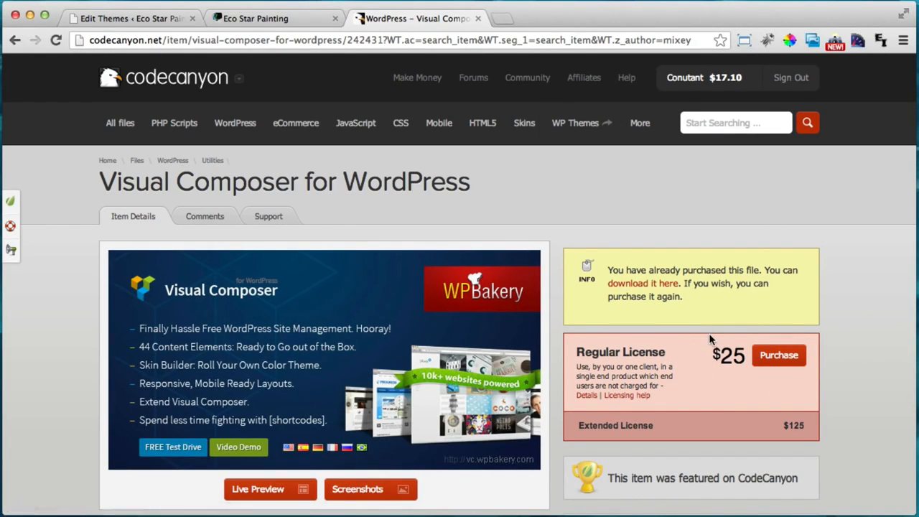
scroll(712, 339, down, 1)
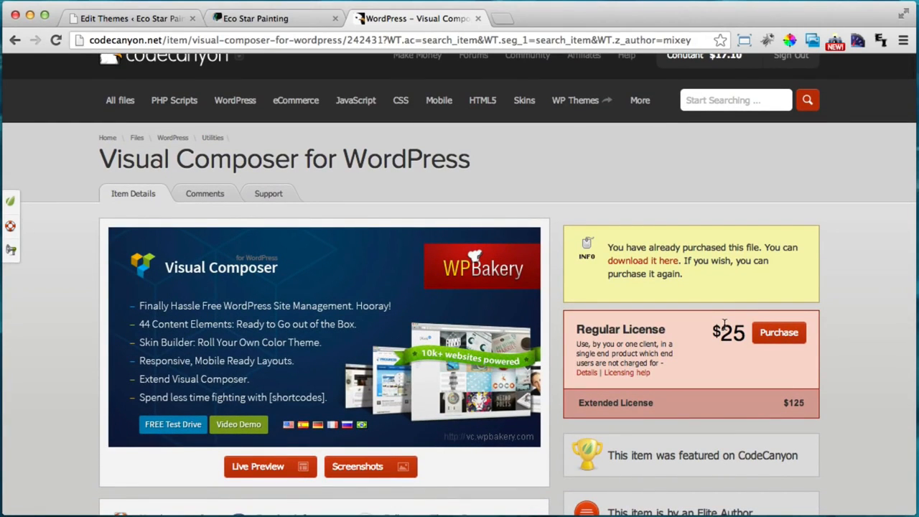
scroll(724, 322, down, 1)
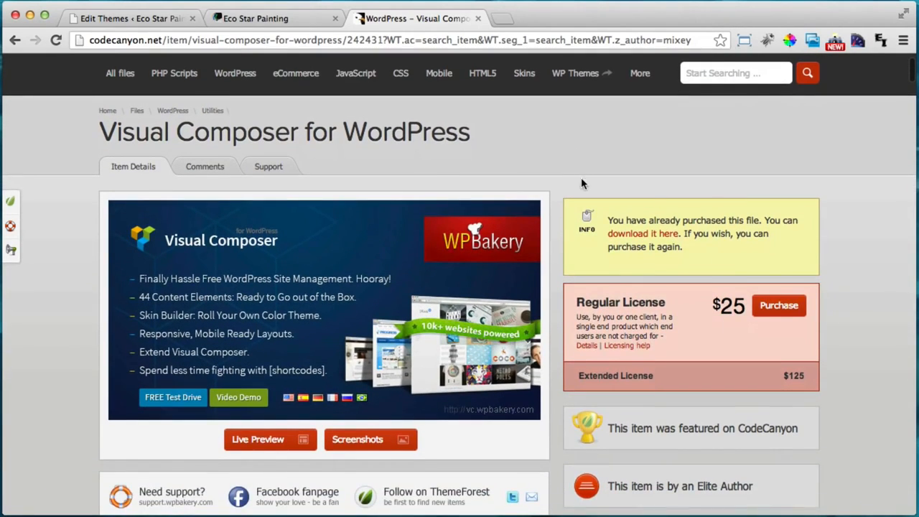
scroll(581, 177, up, 2)
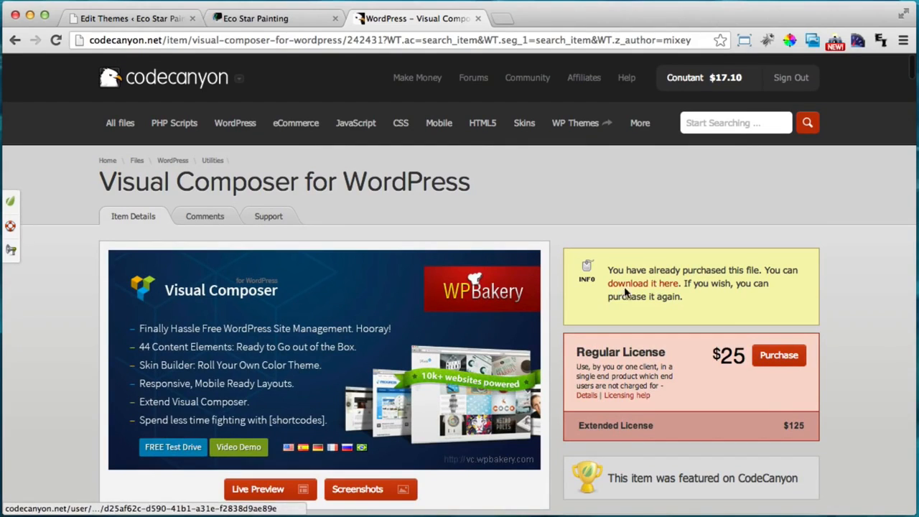
scroll(621, 290, down, 2)
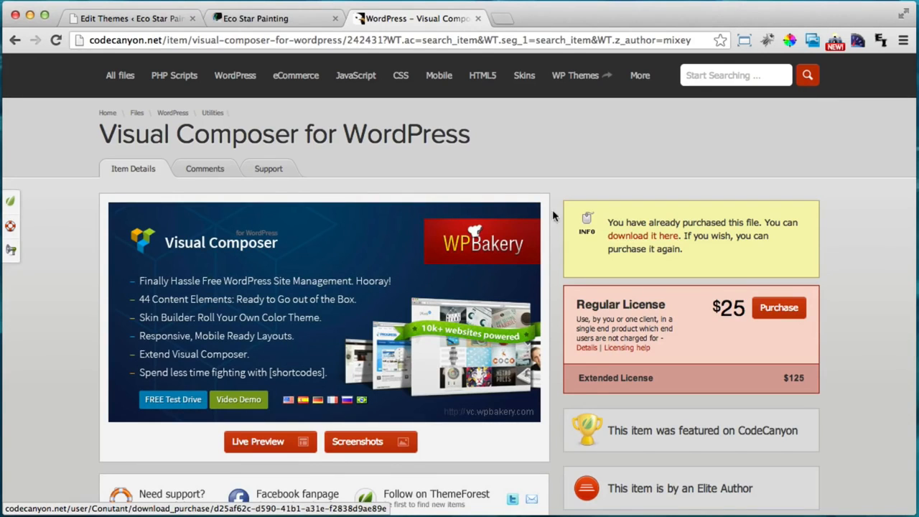
scroll(502, 252, up, 2)
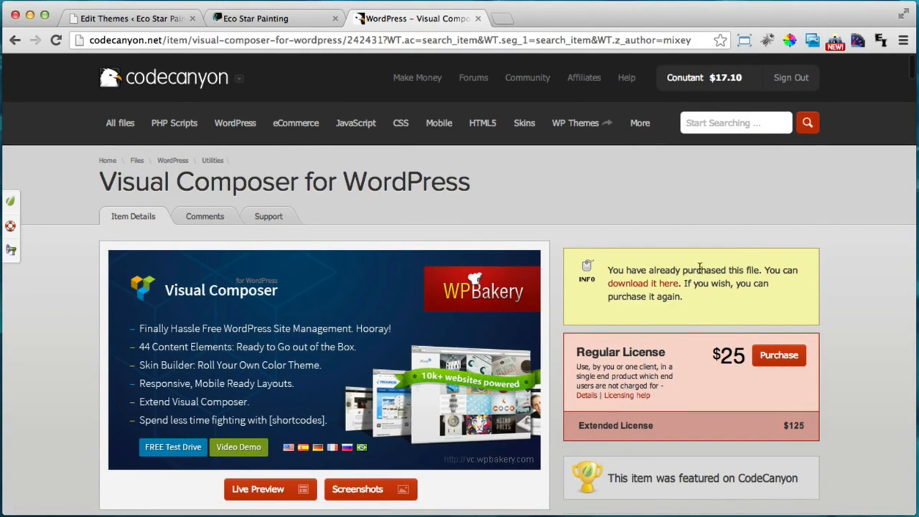
click(654, 284)
click(477, 20)
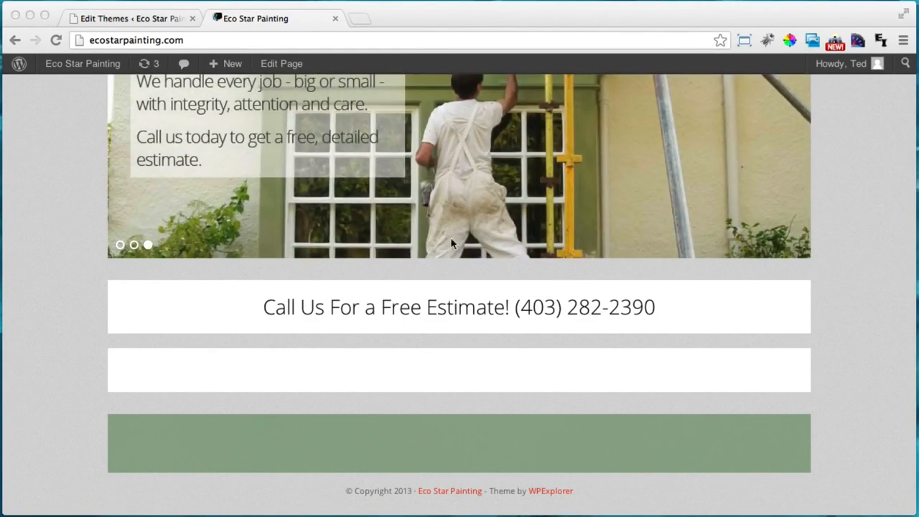
Return to WordPress and reach the Plugins > Add New upload form
click(412, 20)
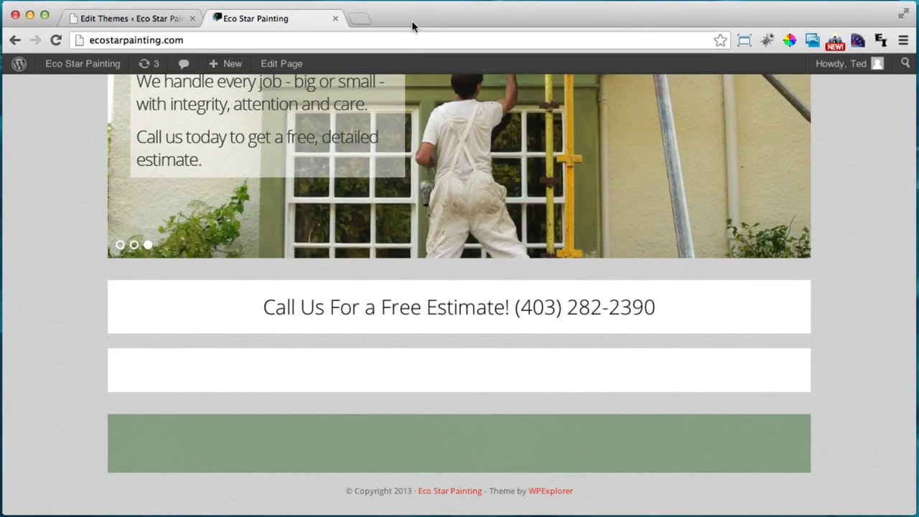
click(105, 21)
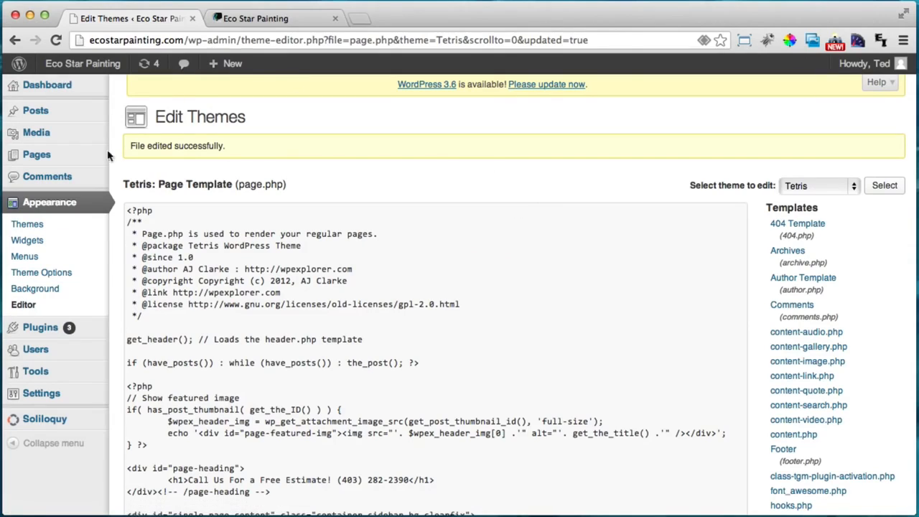
mouse_move(29, 332)
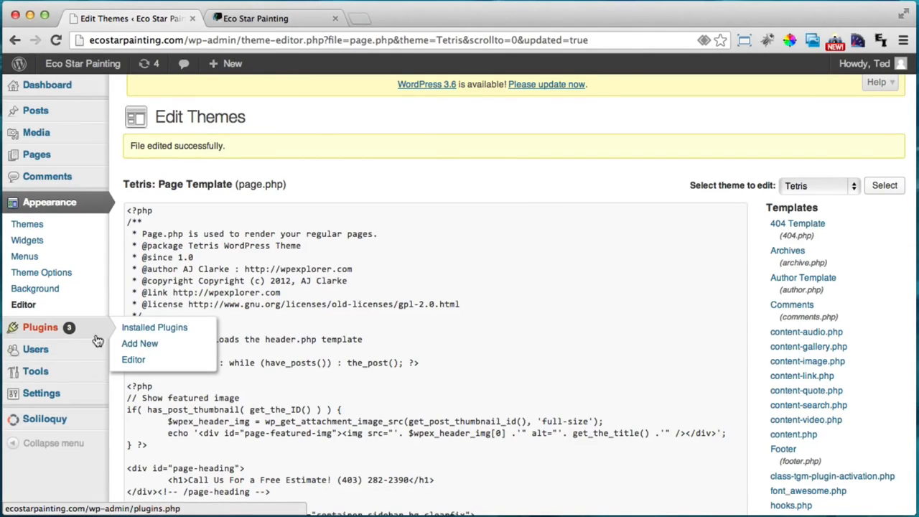
click(147, 351)
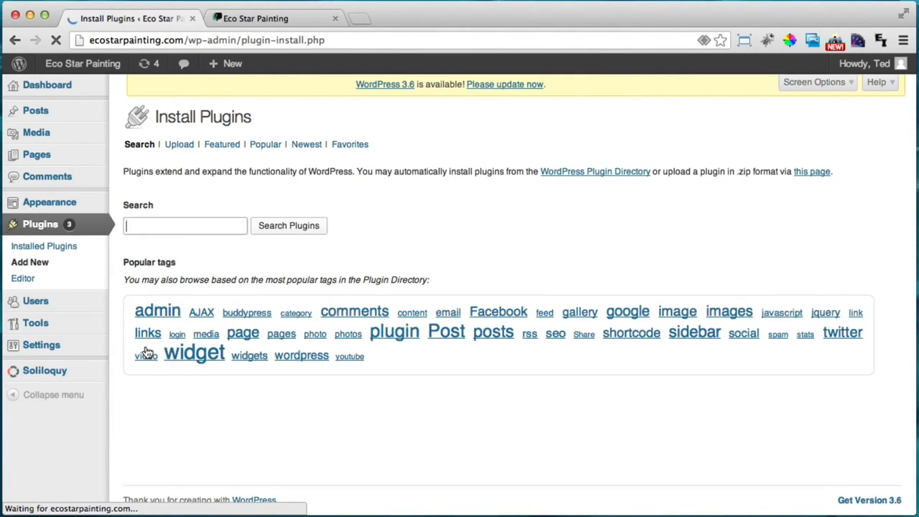
click(179, 146)
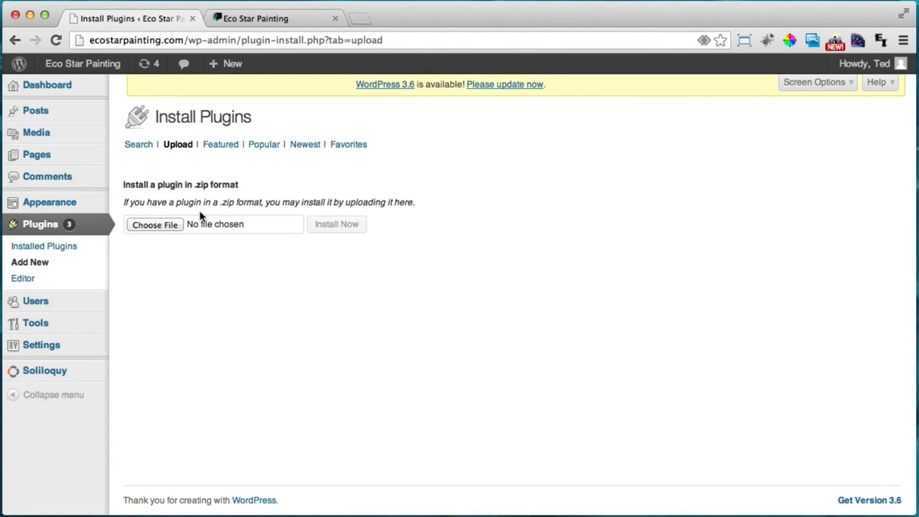
Upload js_composer.zip from the Desktop's Visual Composer folder, install it and activate the plugin
click(162, 228)
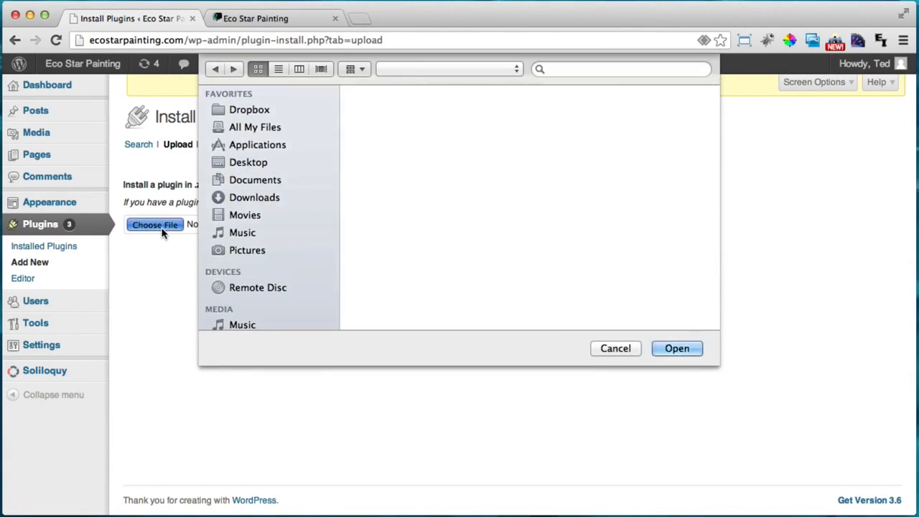
click(243, 166)
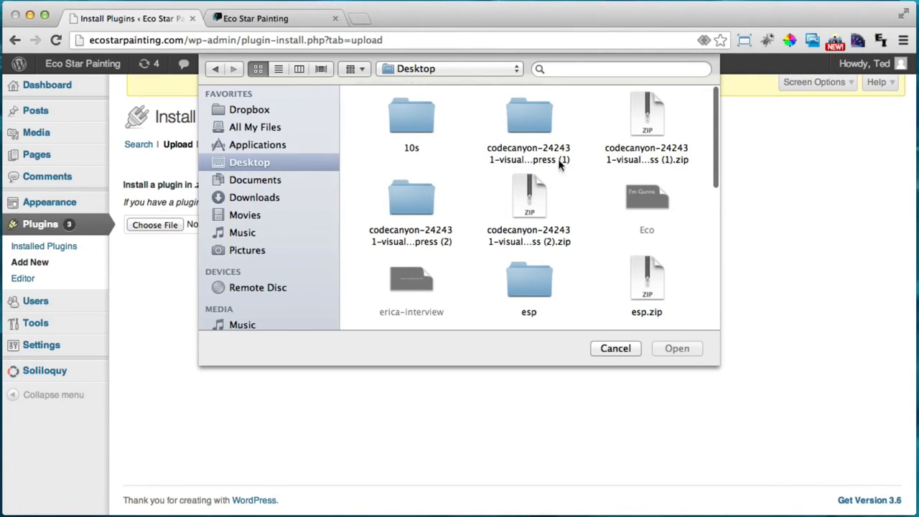
double_click(531, 111)
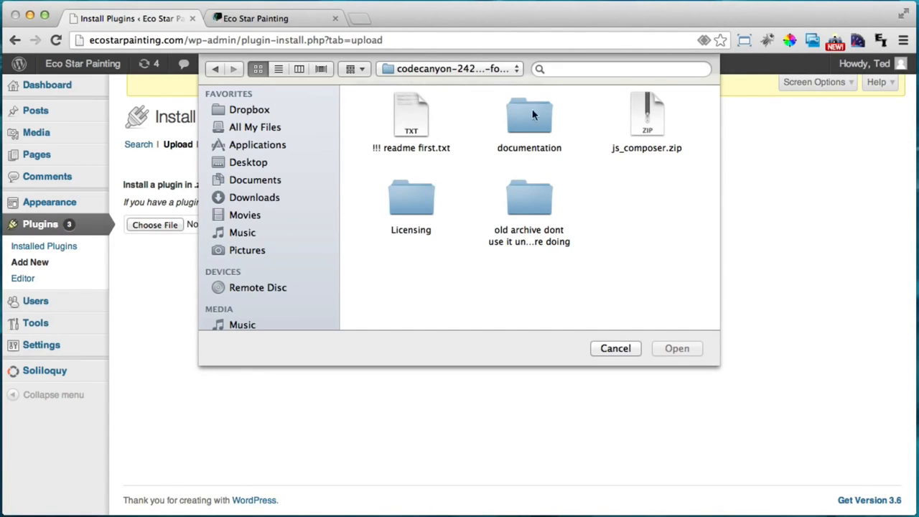
click(652, 113)
click(677, 349)
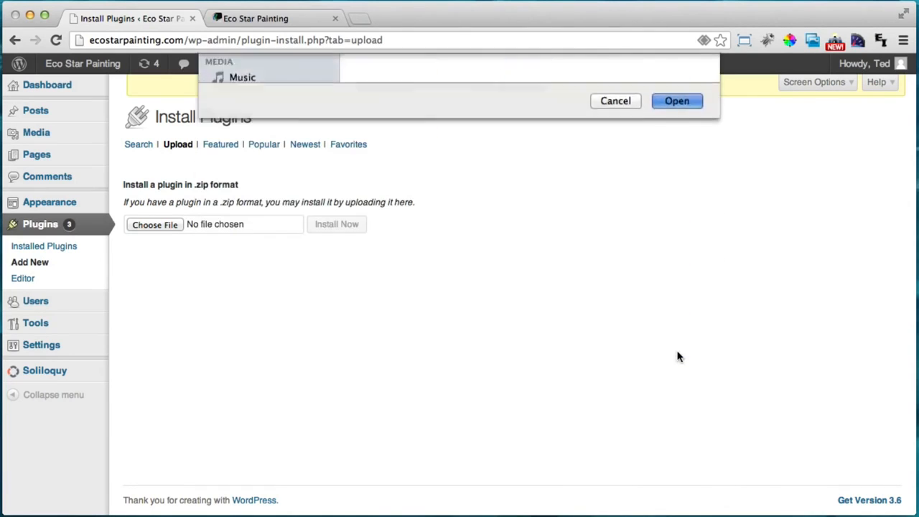
click(353, 223)
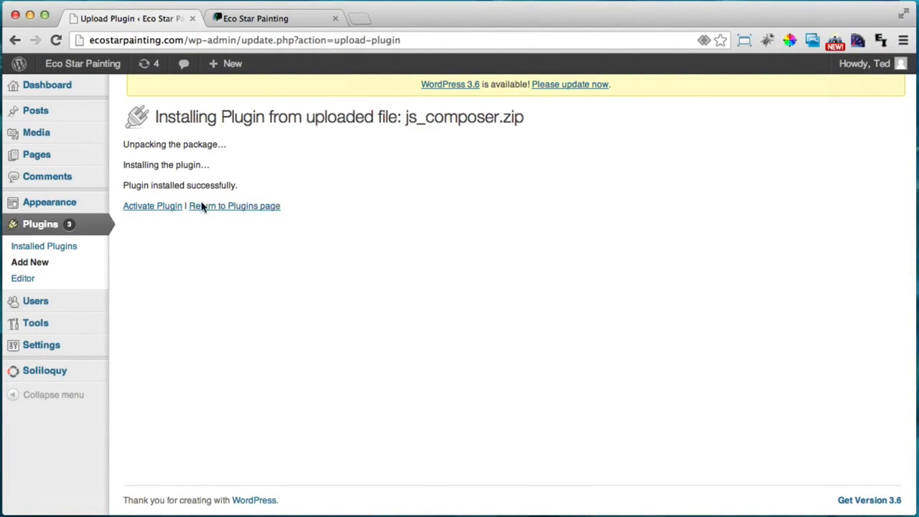
click(152, 208)
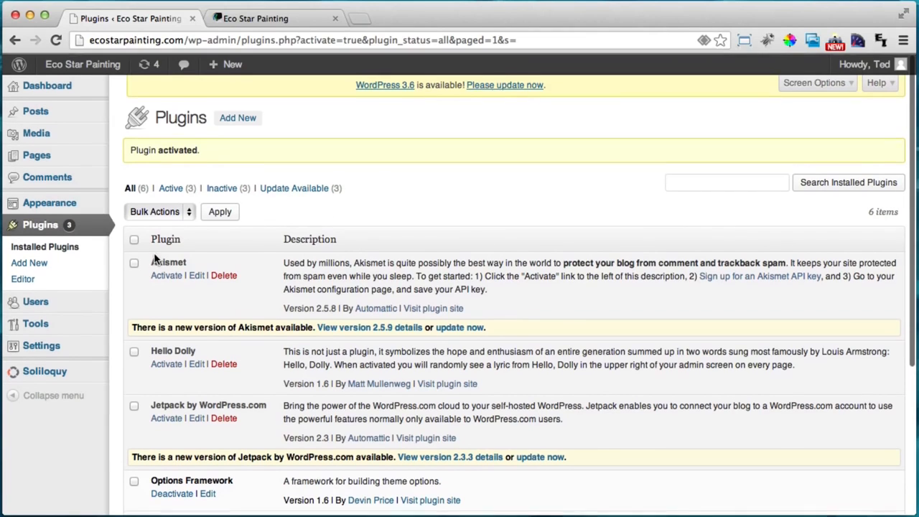
Open the Home page for editing and switch it to the Visual Composer builder
click(42, 157)
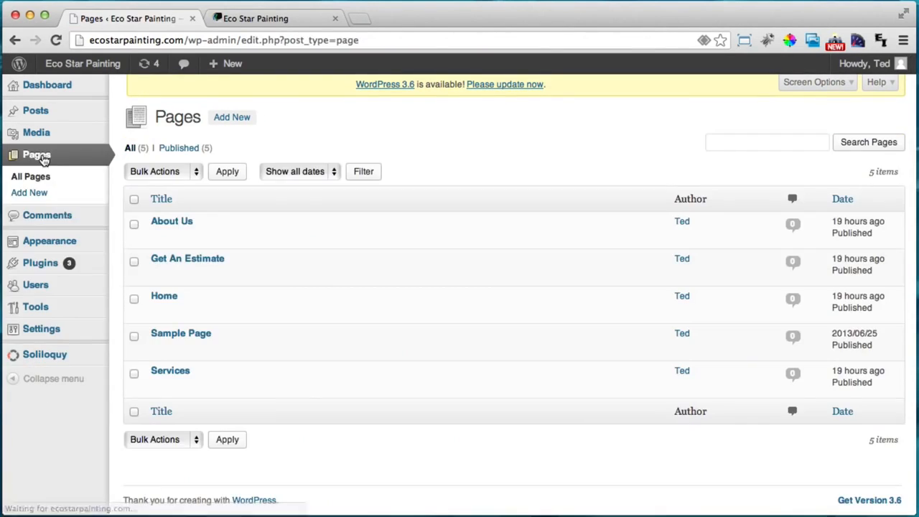
click(165, 296)
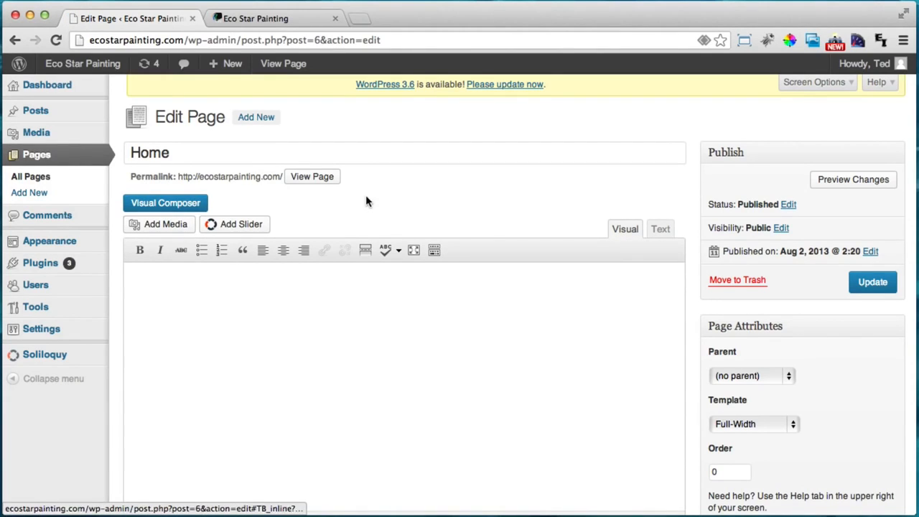
scroll(365, 192, down, 1)
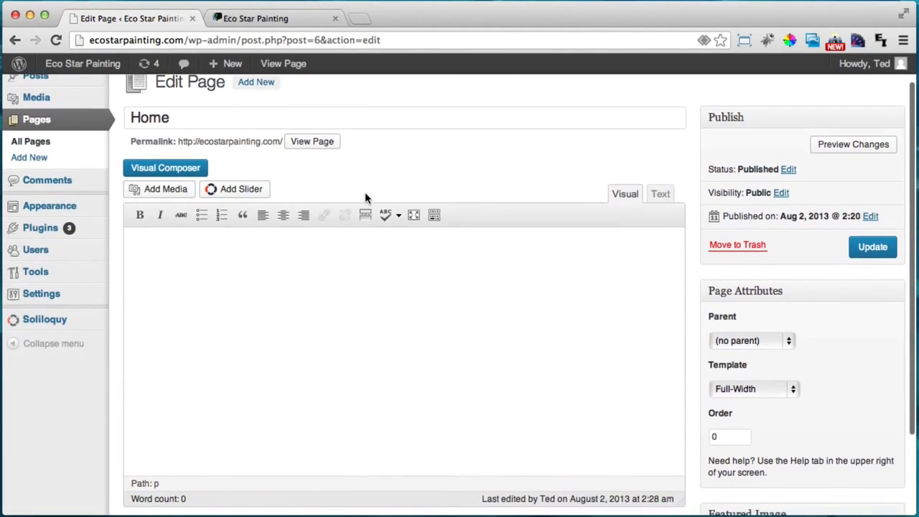
click(166, 167)
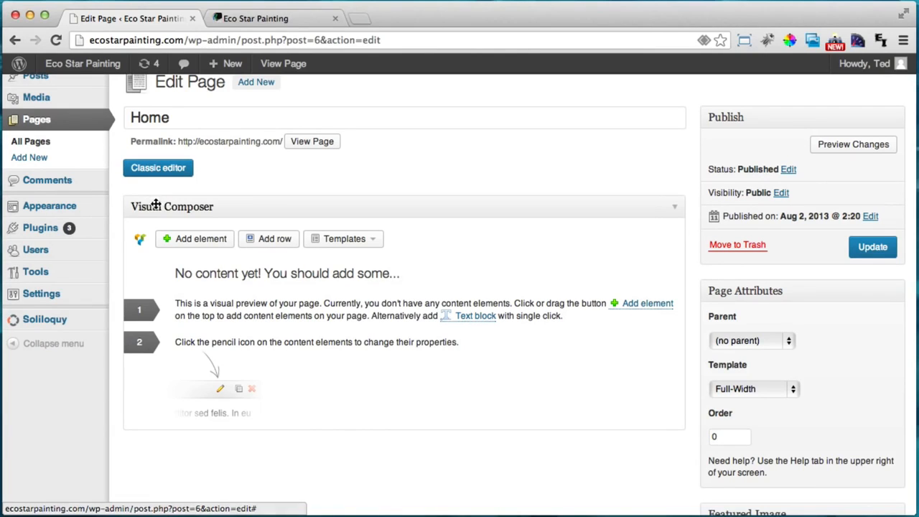
Add a row with a 1/3+1/3+1/3 column layout
click(268, 243)
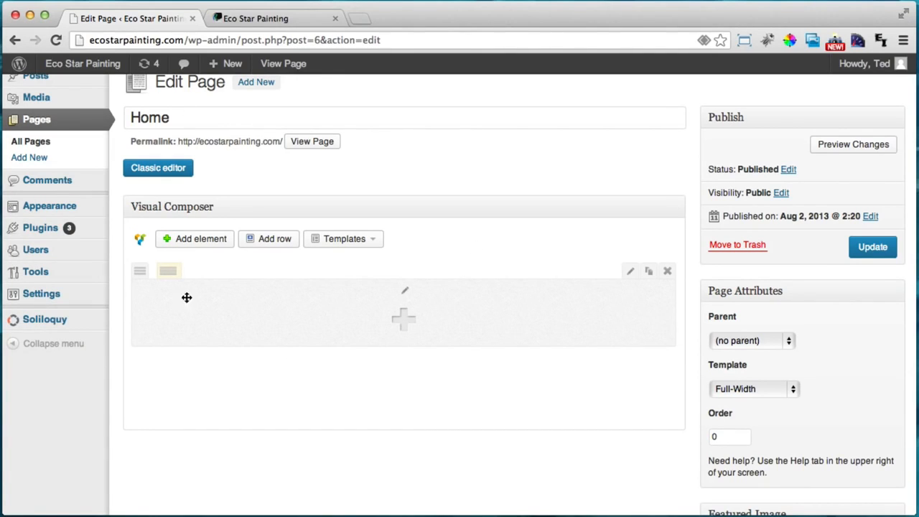
mouse_move(171, 276)
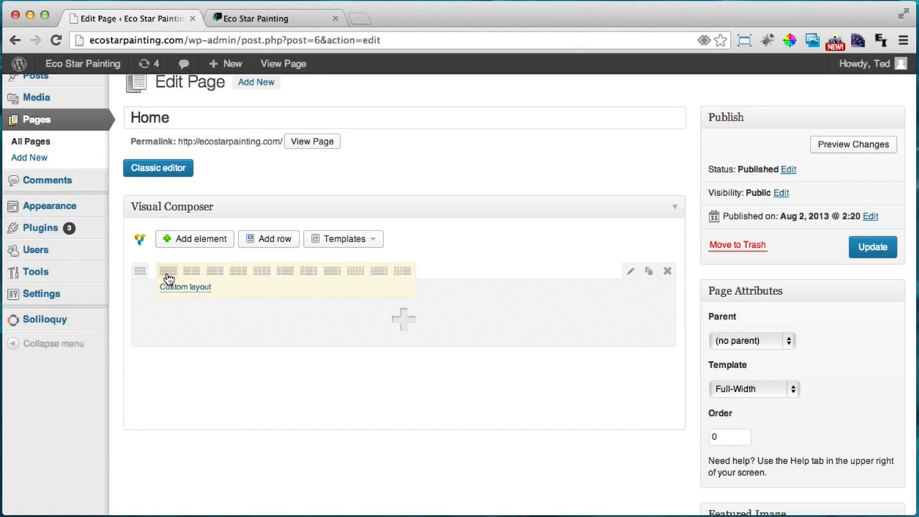
click(240, 279)
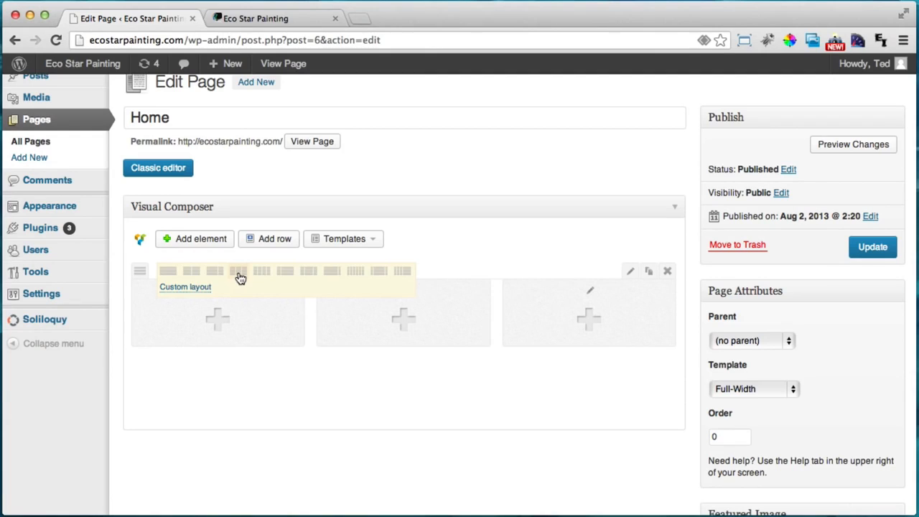
Add a Text Block to the first column and delete its placeholder text
click(215, 320)
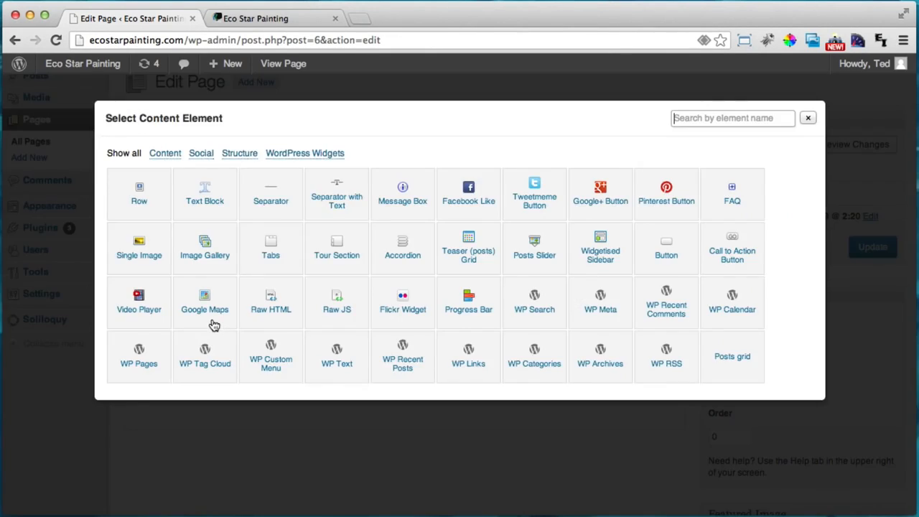
click(205, 192)
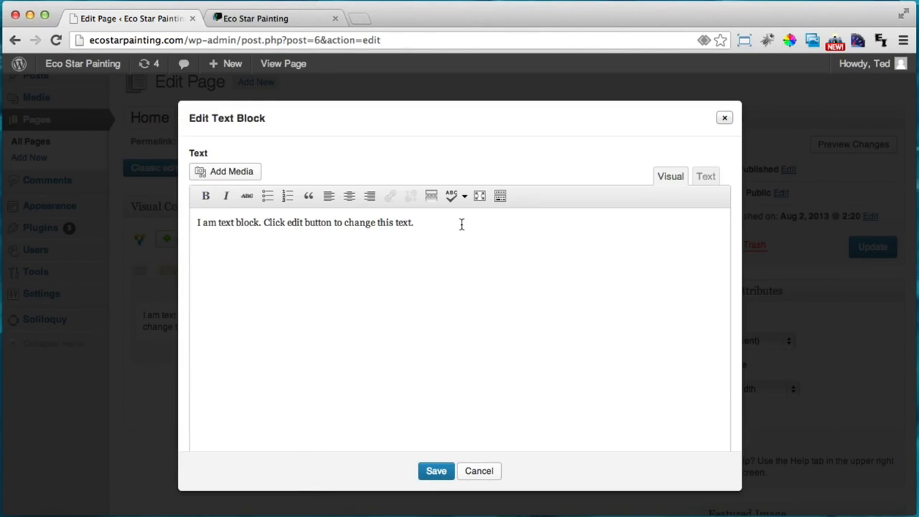
drag(461, 225, 204, 228)
triple_click(205, 228)
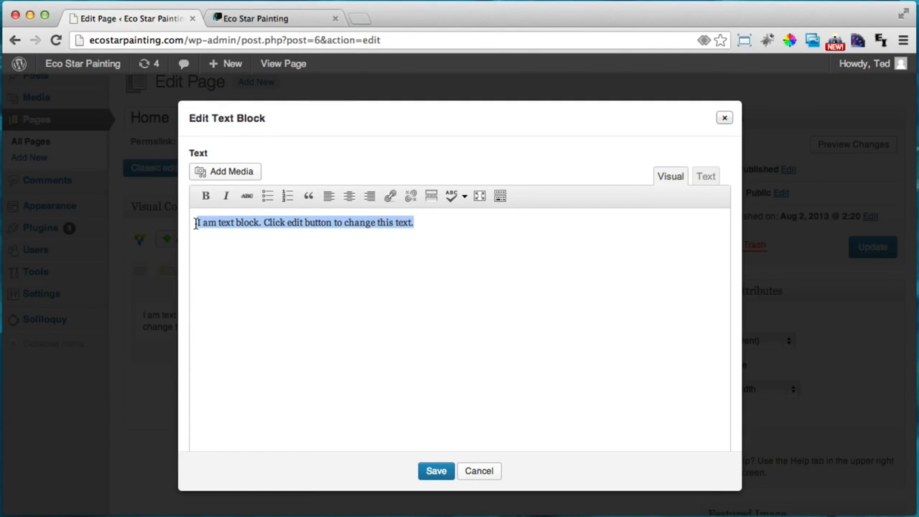
key(BackSpace)
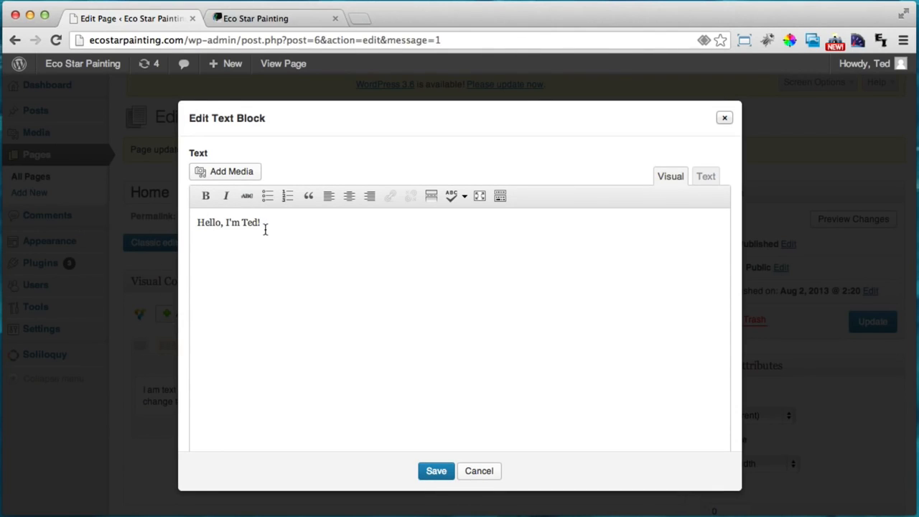
Format the greeting line as Heading 2
drag(274, 223, 194, 223)
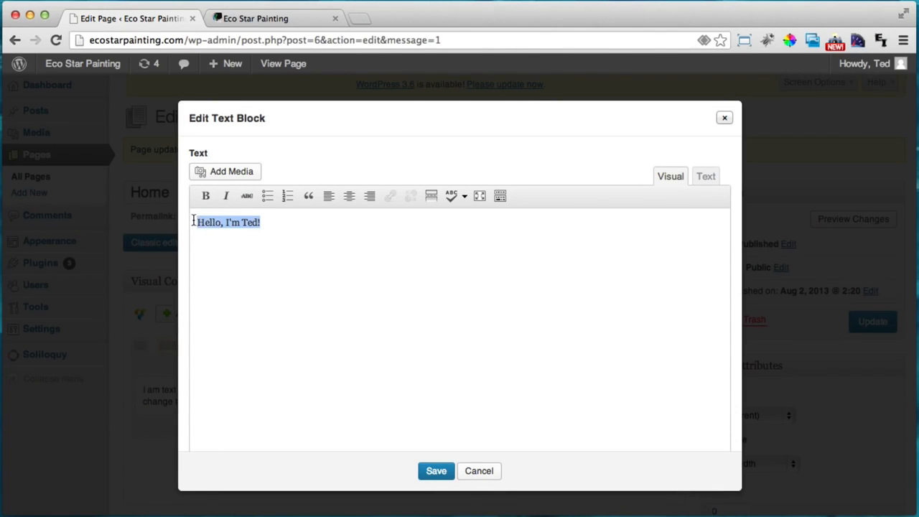
click(499, 197)
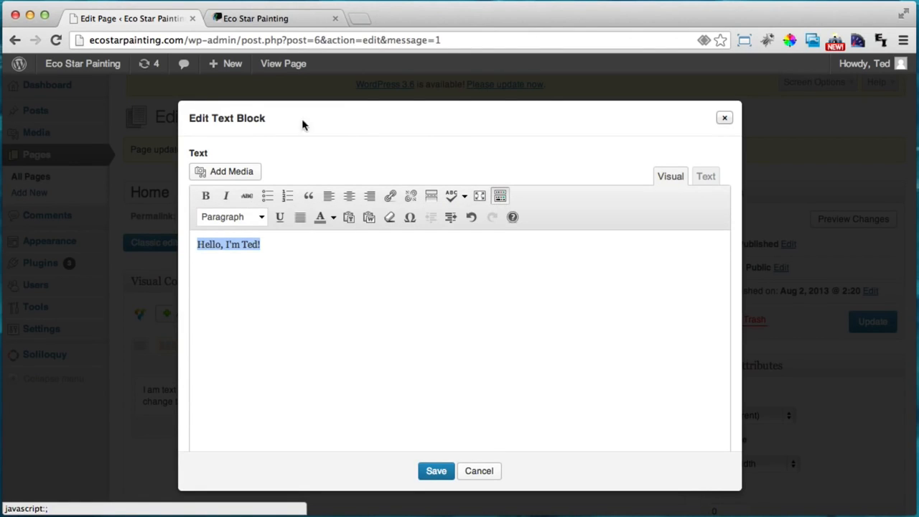
click(260, 217)
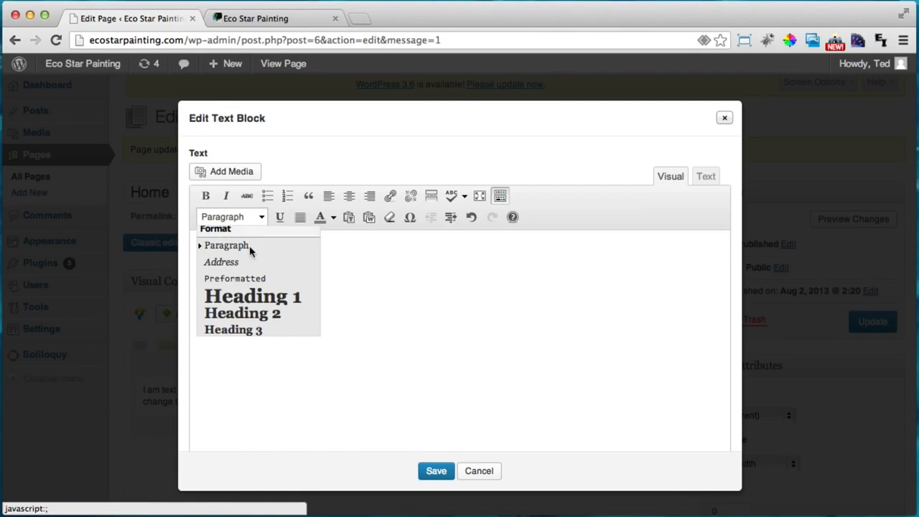
click(234, 315)
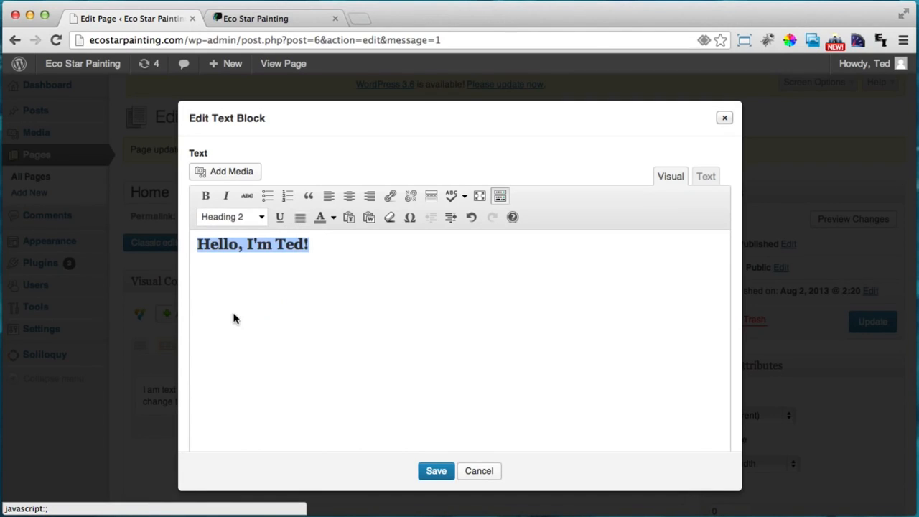
Paste the introductory paragraph below the heading and add an empty line above it
click(342, 251)
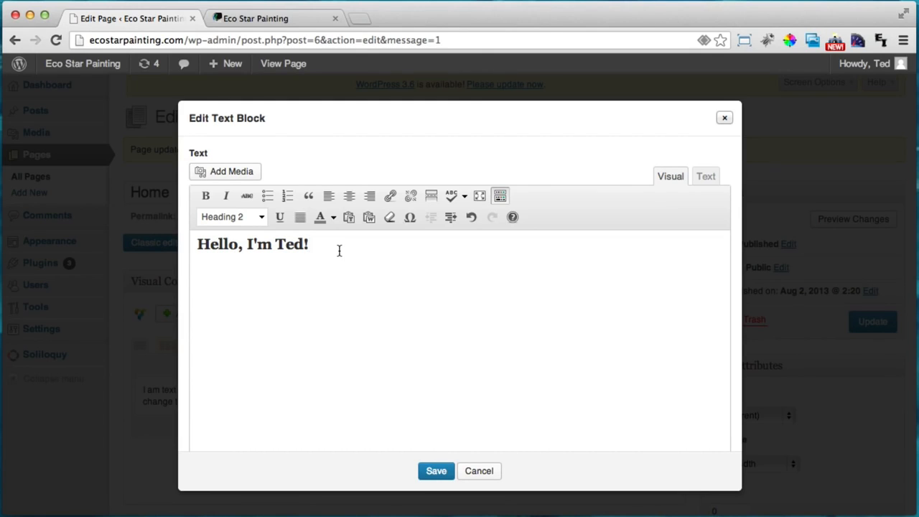
key(Return)
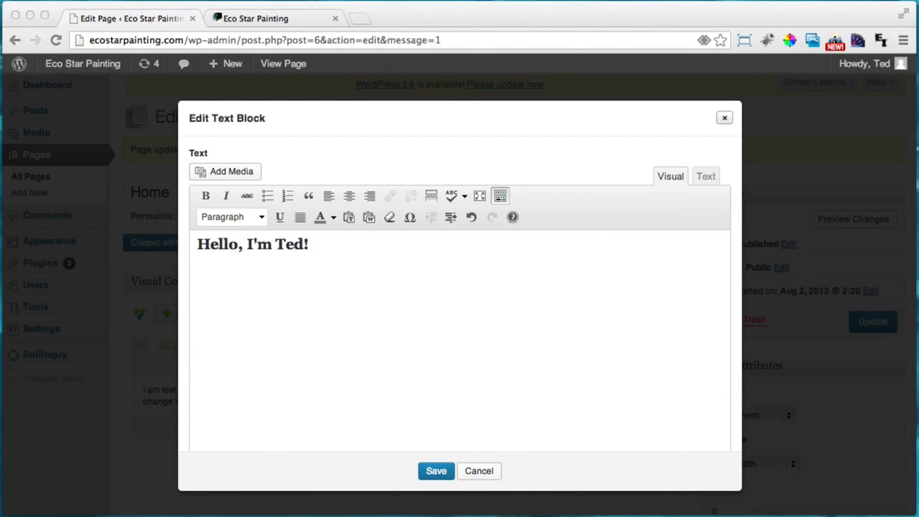
click(200, 268)
text(Hi, my name is Ted. I’m the owner of Eco-Star Painting. I’ve lived in Calgary for 30 years and have operated my own painting business since 1992. We strive to offer the highest quality work in the industry and have dozens of references to prove it.)
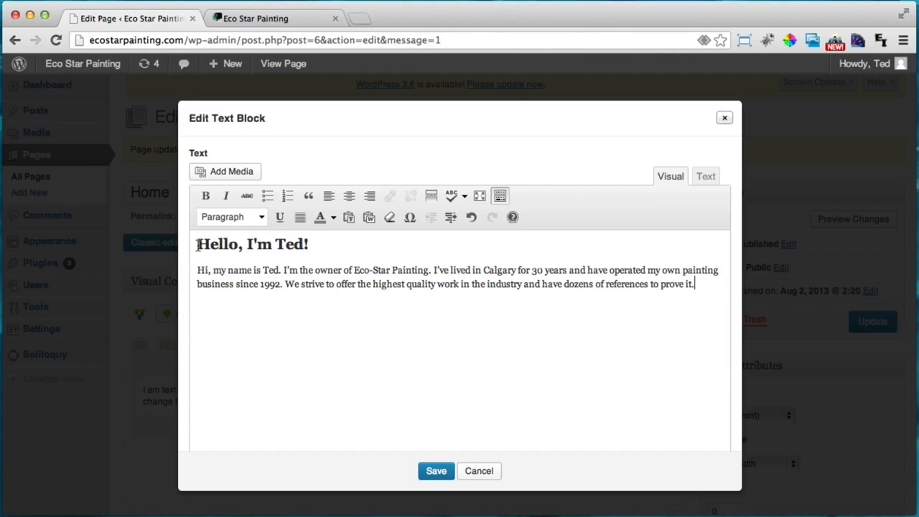
click(197, 244)
key(Return)
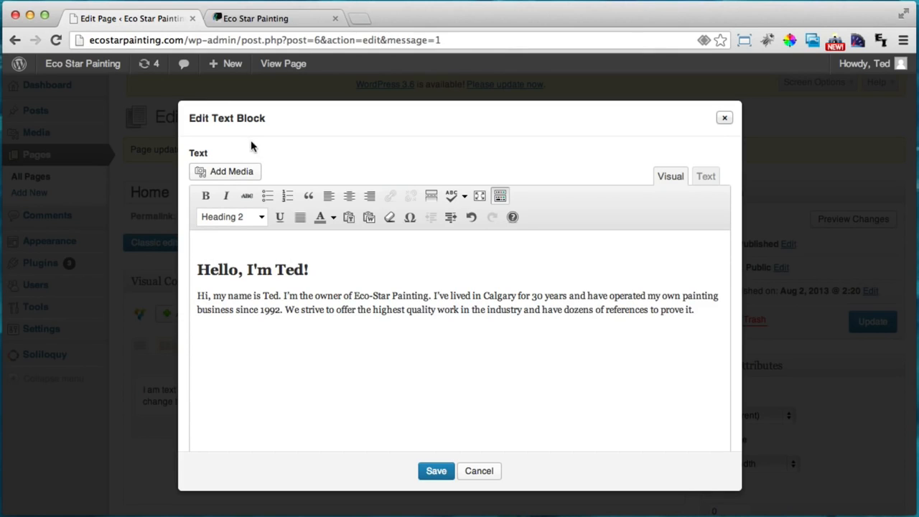
click(222, 172)
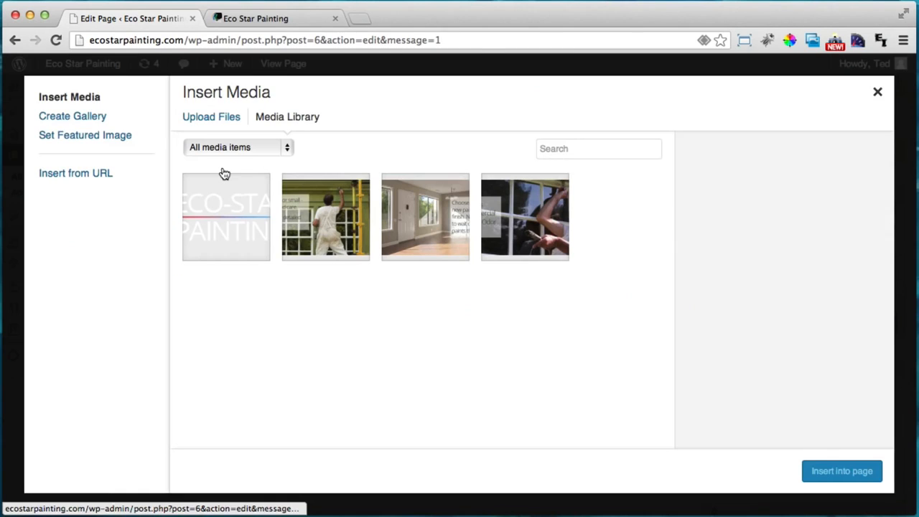
Upload the ted.jpg photo to the Media Library
click(221, 123)
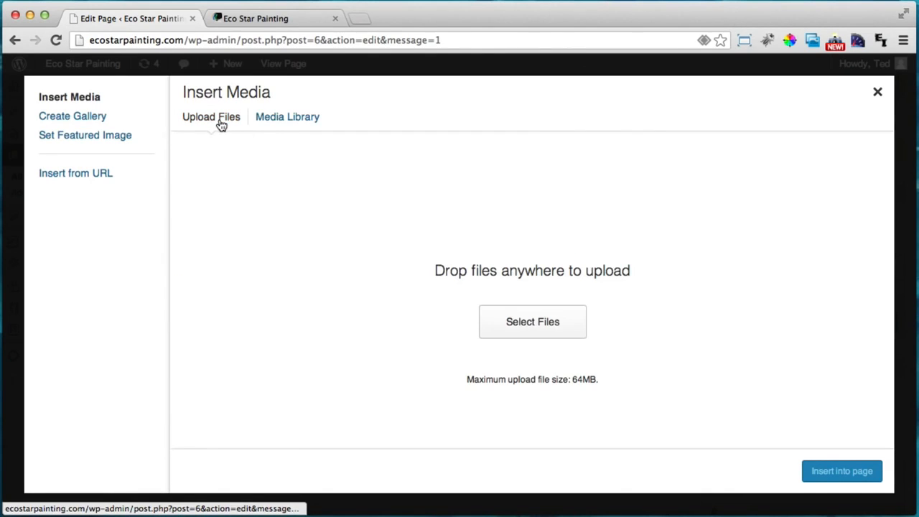
click(506, 334)
click(539, 282)
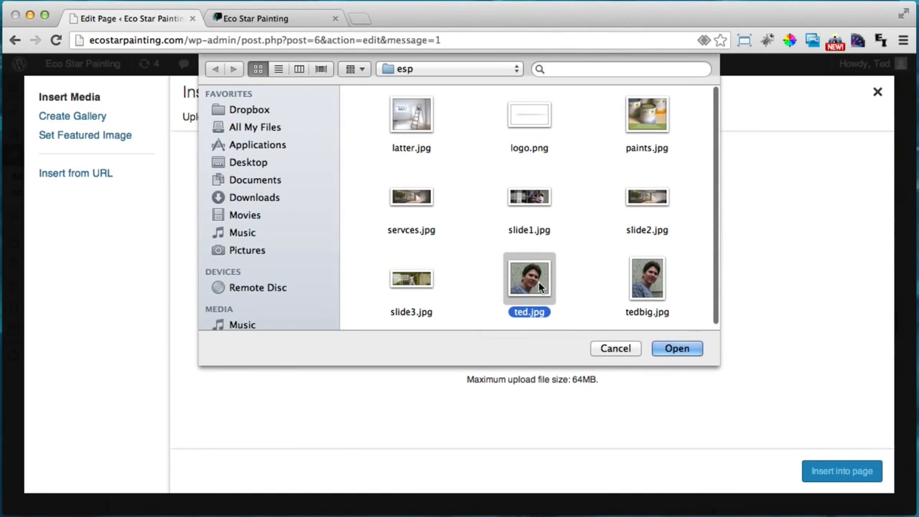
click(676, 348)
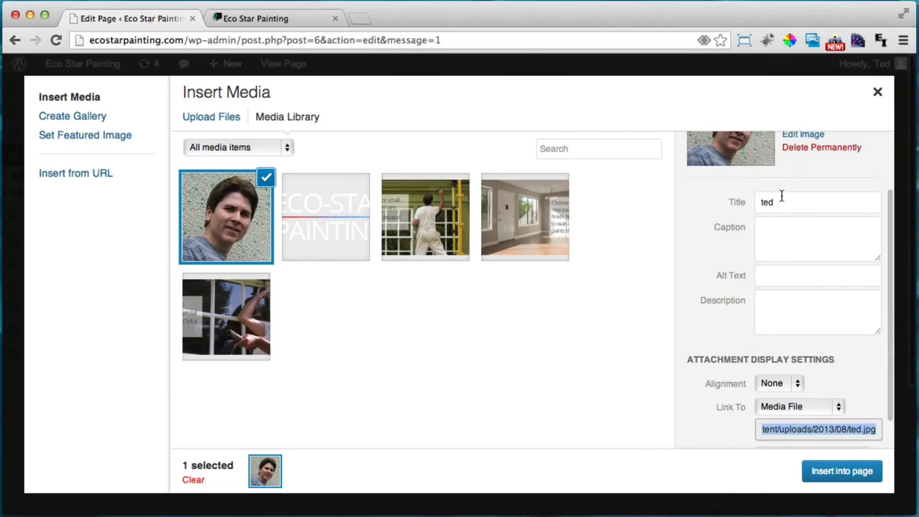
Title the photo 'Eco-Star Painting' and set its Link To option to None
double_click(782, 202)
text(Eco-Star Painting)
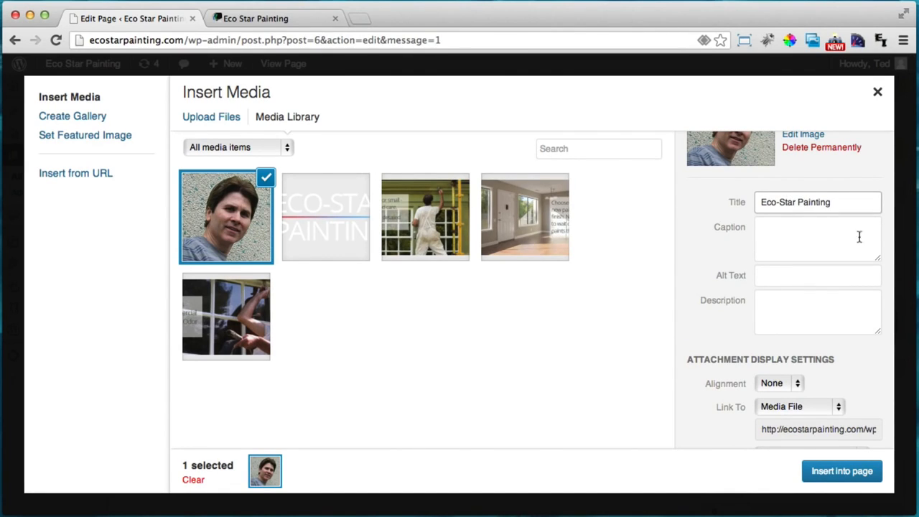
scroll(805, 311, down, 2)
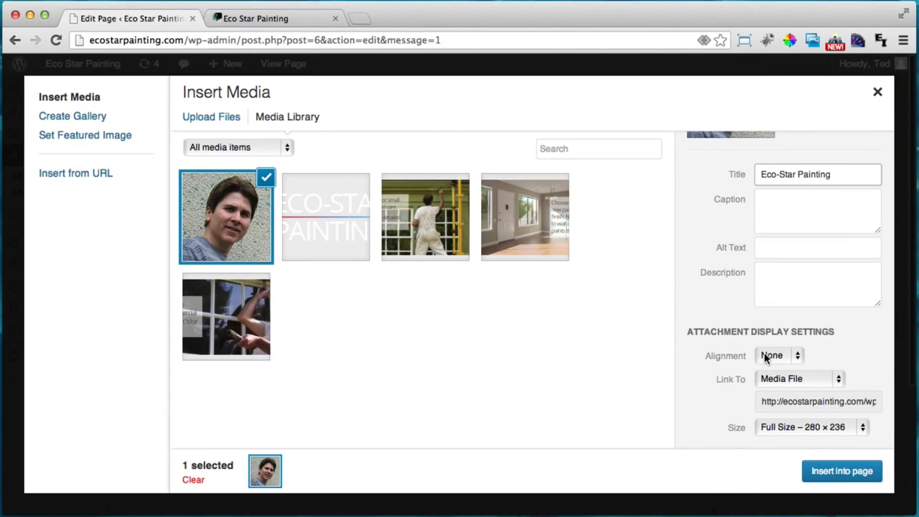
scroll(764, 359, down, 1)
click(760, 374)
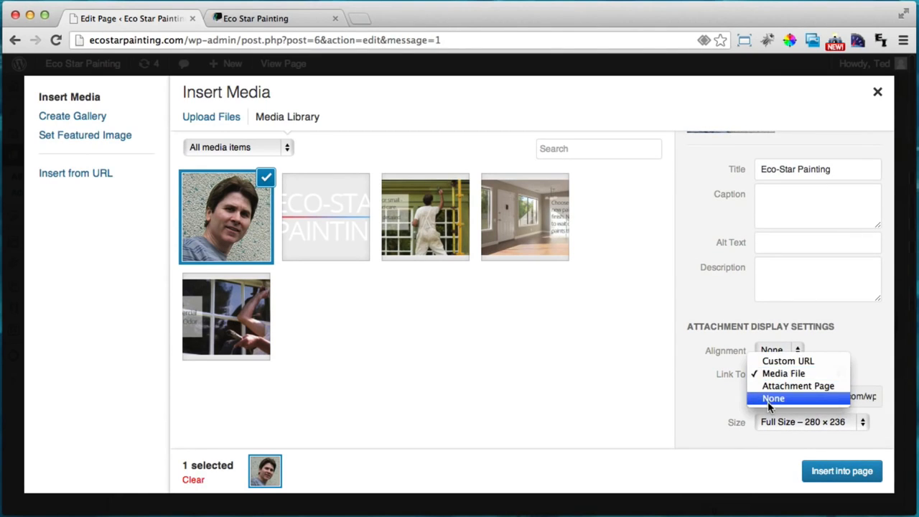
click(767, 401)
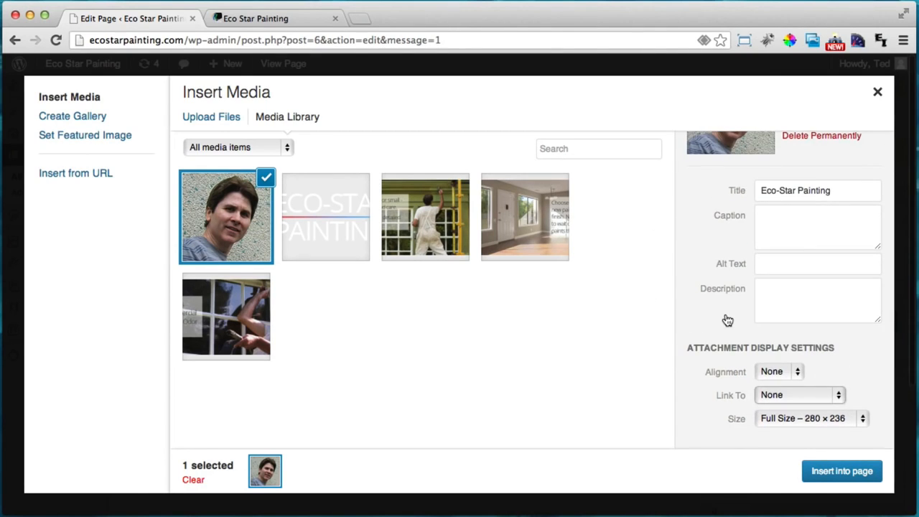
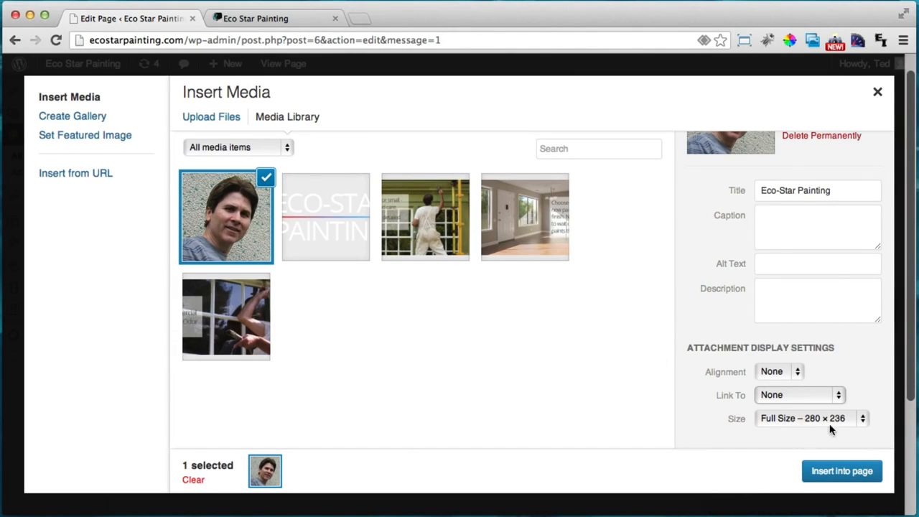
Insert the portrait photo above 'Hello, I'm Ted!', save the text block and update the Home page
click(832, 479)
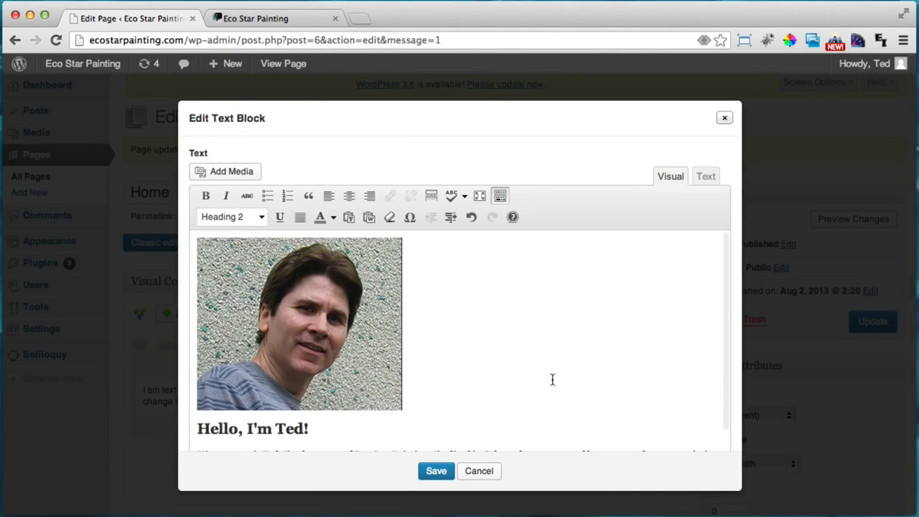
click(433, 471)
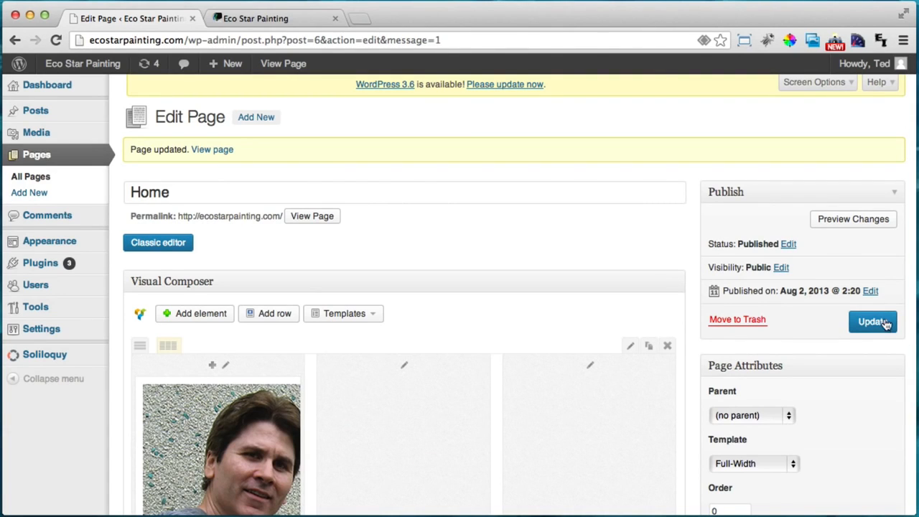
click(885, 327)
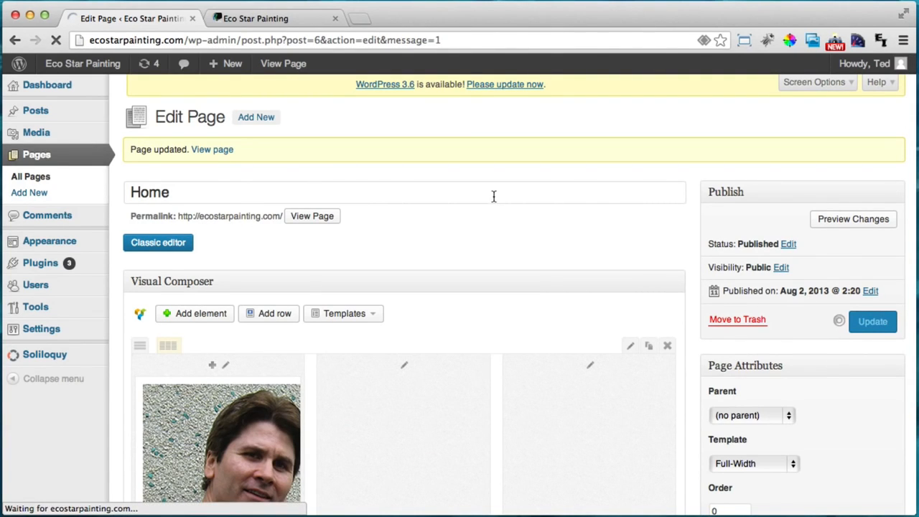
click(275, 18)
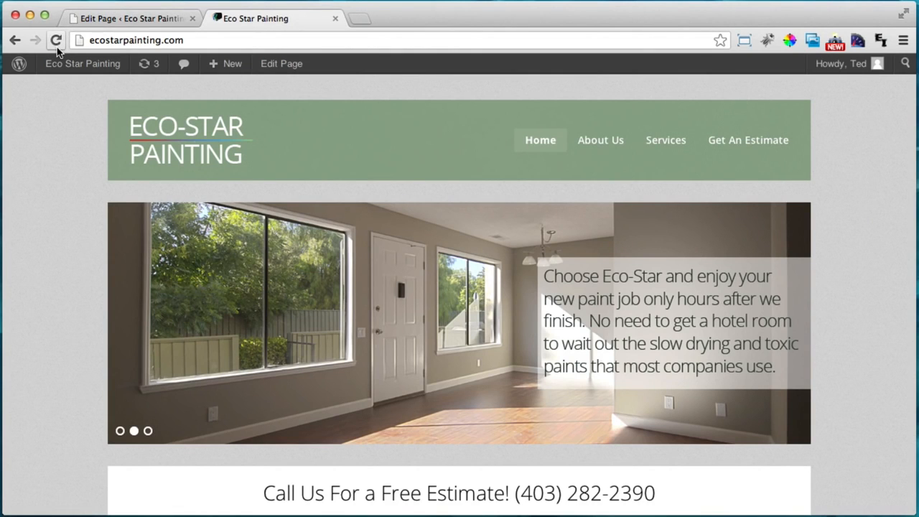
click(56, 41)
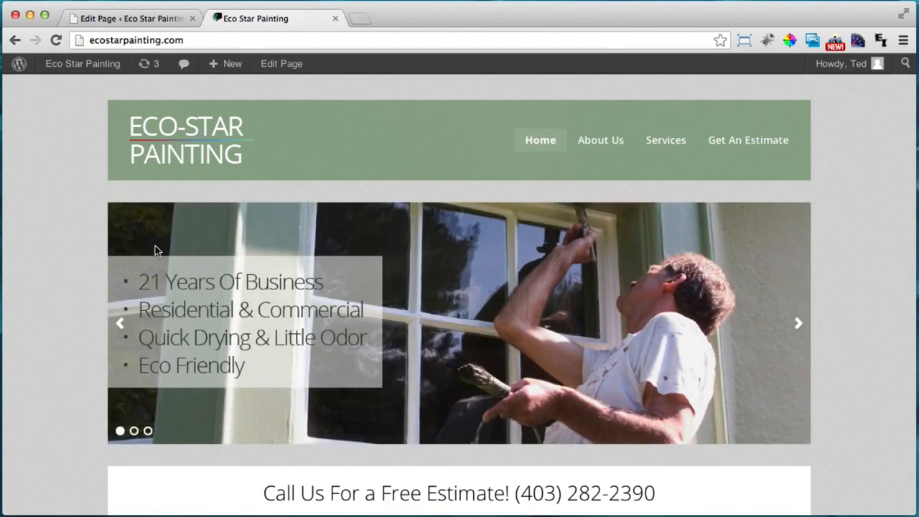
scroll(155, 249, down, 10)
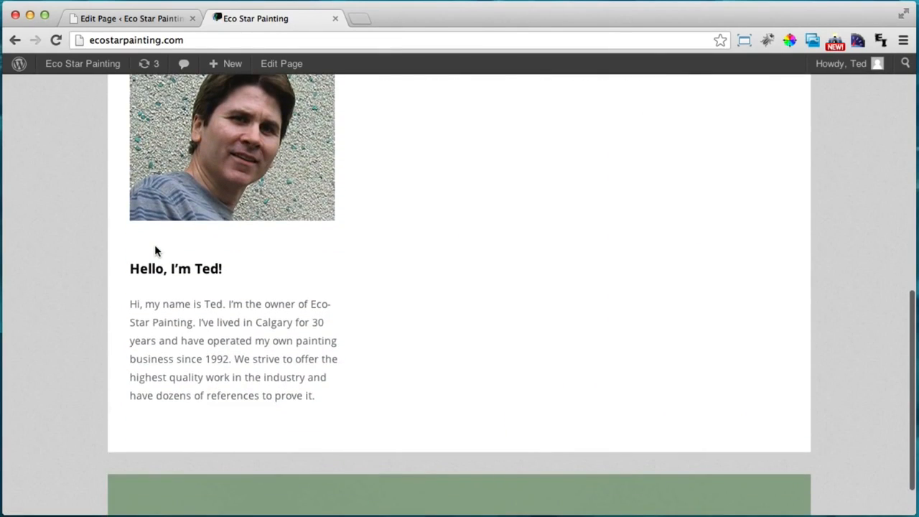
scroll(155, 247, up, 3)
scroll(154, 248, down, 1)
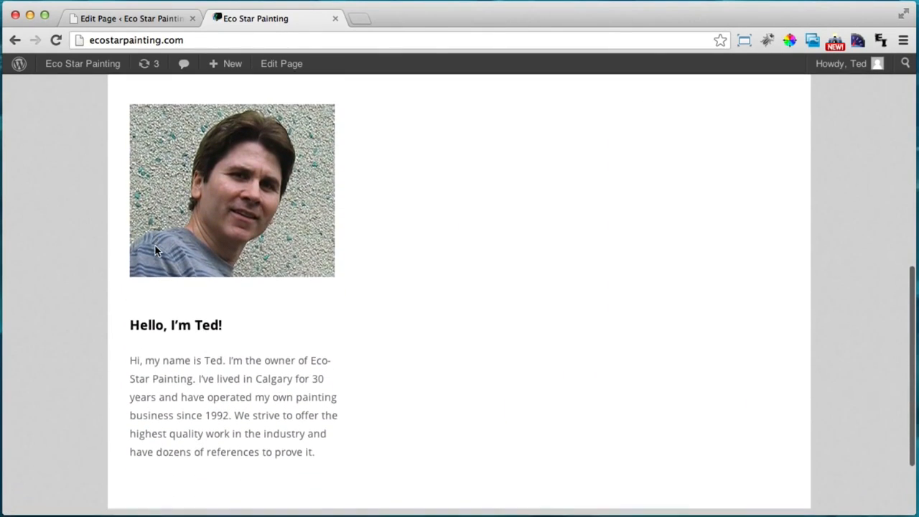
scroll(155, 246, up, 2)
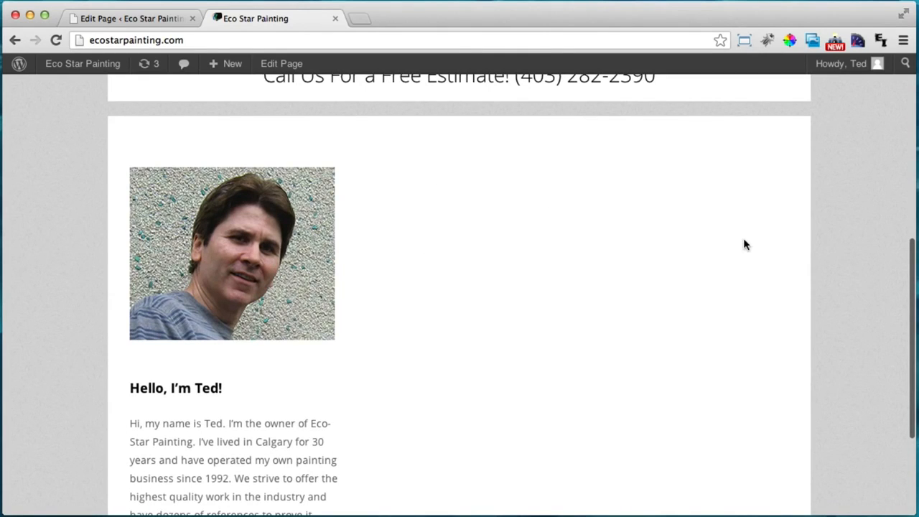
click(88, 18)
scroll(478, 287, down, 4)
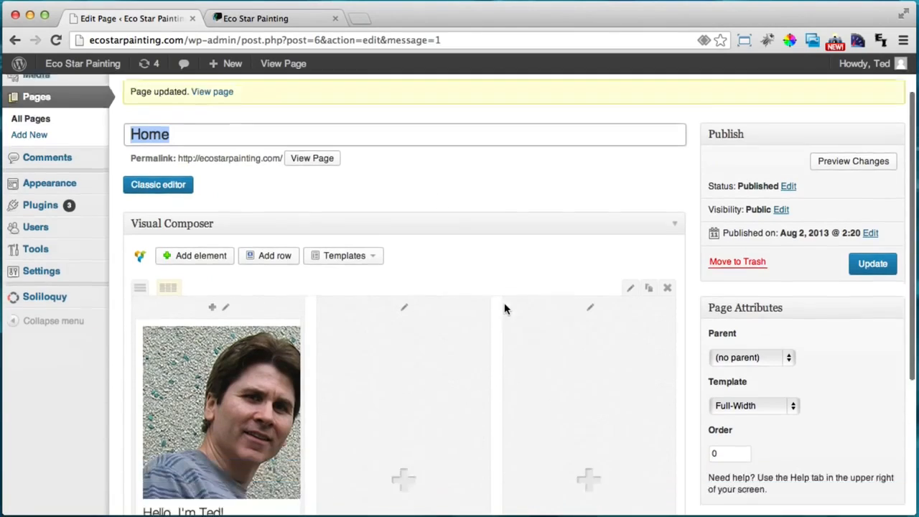
Add a text block to the second column and clear its sample text
scroll(398, 395, down, 2)
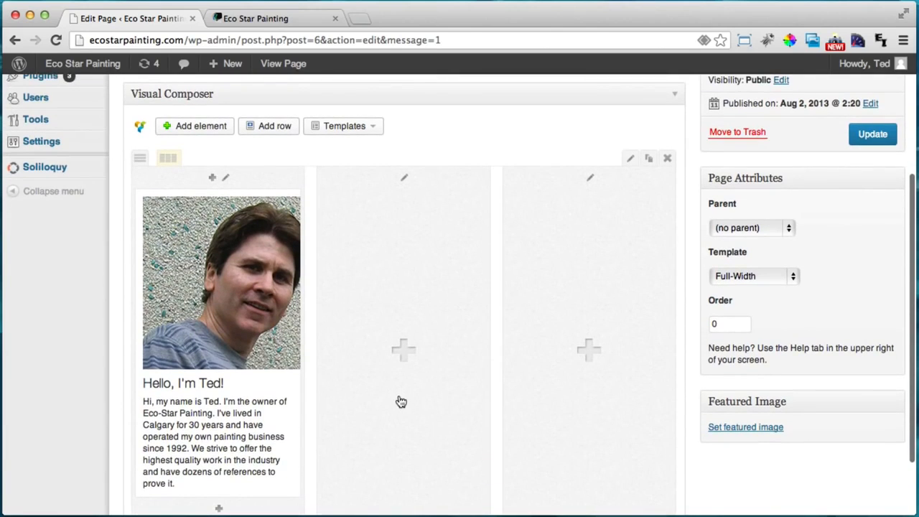
scroll(414, 352, down, 1)
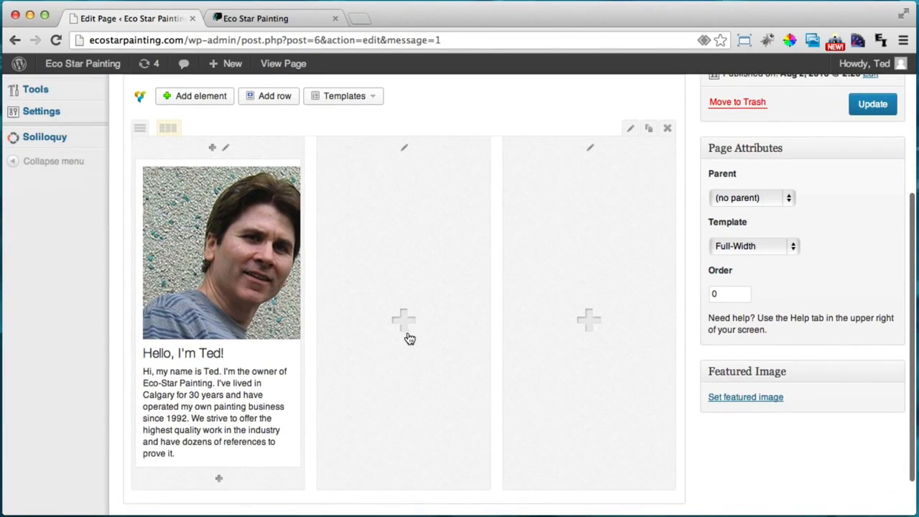
click(406, 331)
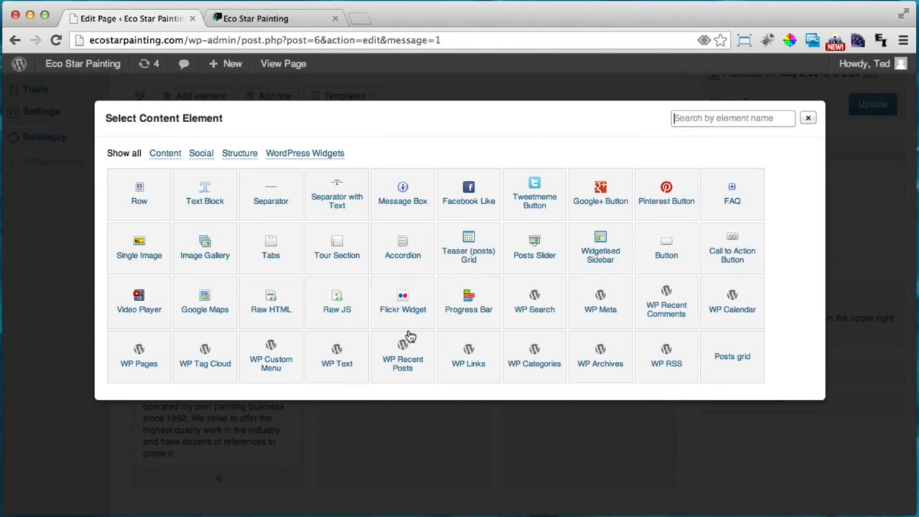
click(207, 192)
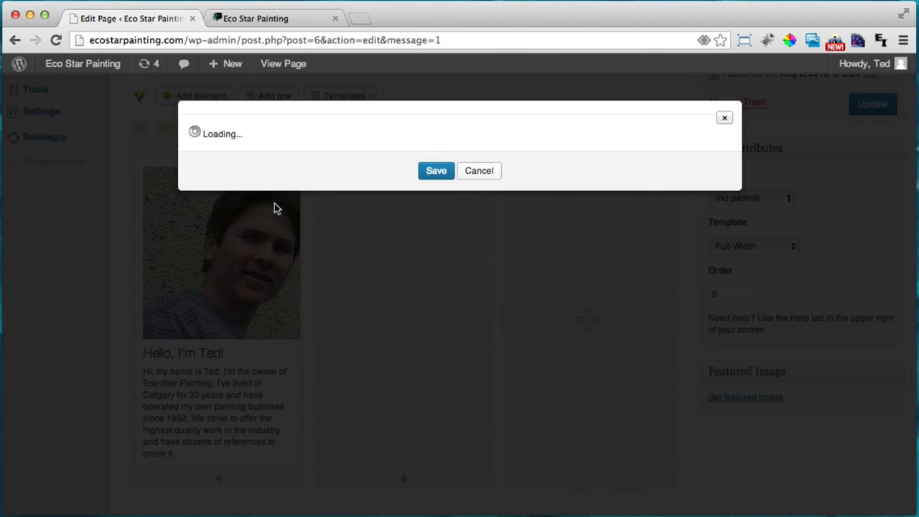
key(super+a)
key(BackSpace)
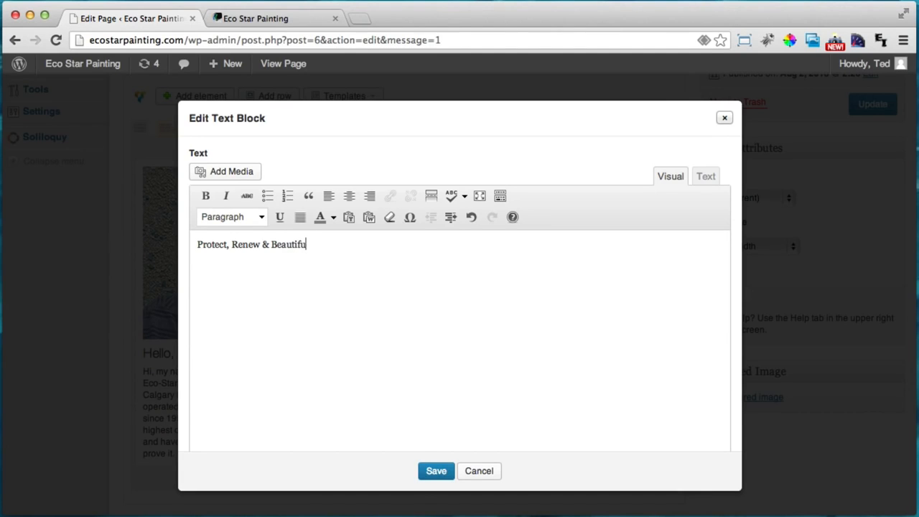
Make 'Protect, Renew & Beautify' a Heading 2 with a new line below it
drag(335, 246, 141, 244)
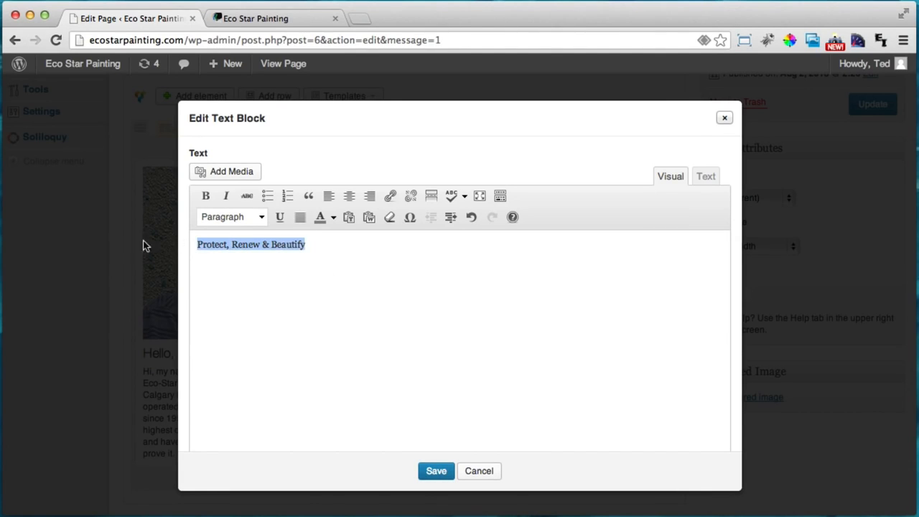
click(263, 216)
click(262, 321)
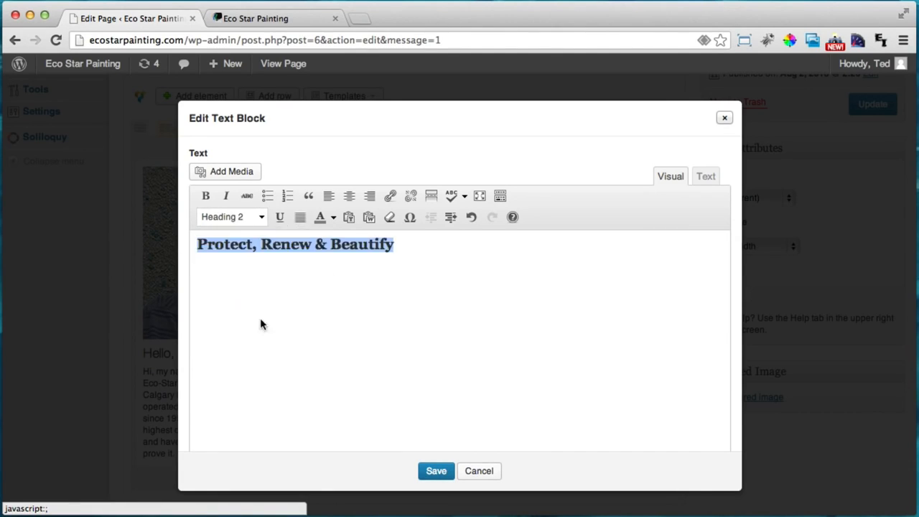
click(441, 246)
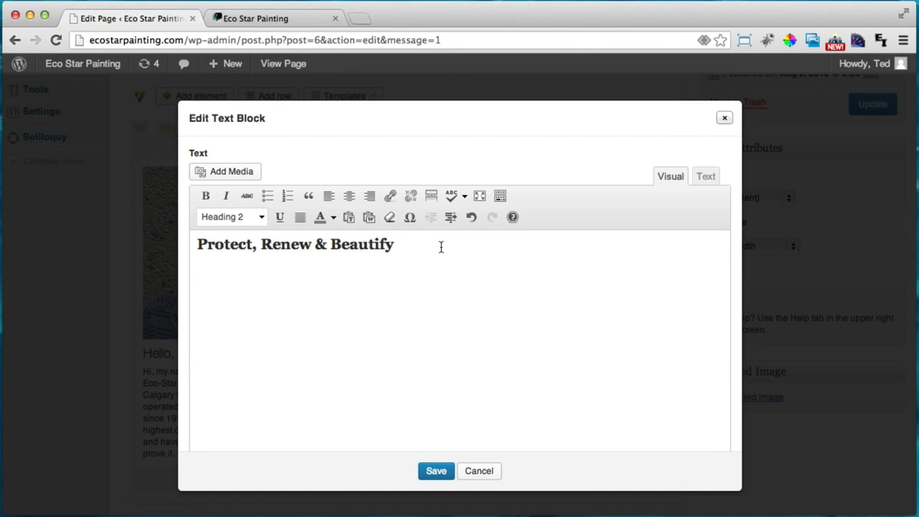
key(Return)
Paste the coatings paragraph below the heading and add an empty line above it for an image
key(super+Tab)
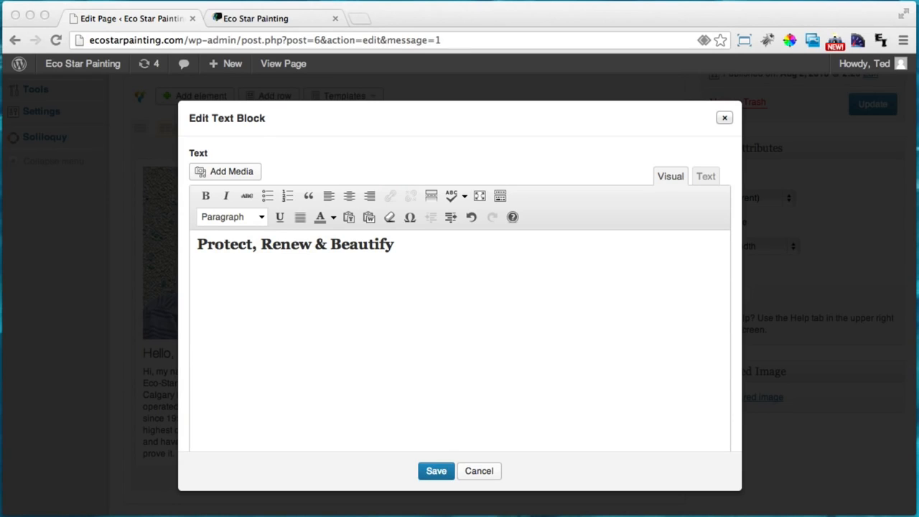
click(283, 283)
text(Whether your property is stucco, vinyl siding, aluminum siding, smart board, brick, stone, hardy board or rough cedar, we have the perfect coatings for the job. It will protect, renew and beautify your house or other important investment.)
click(198, 244)
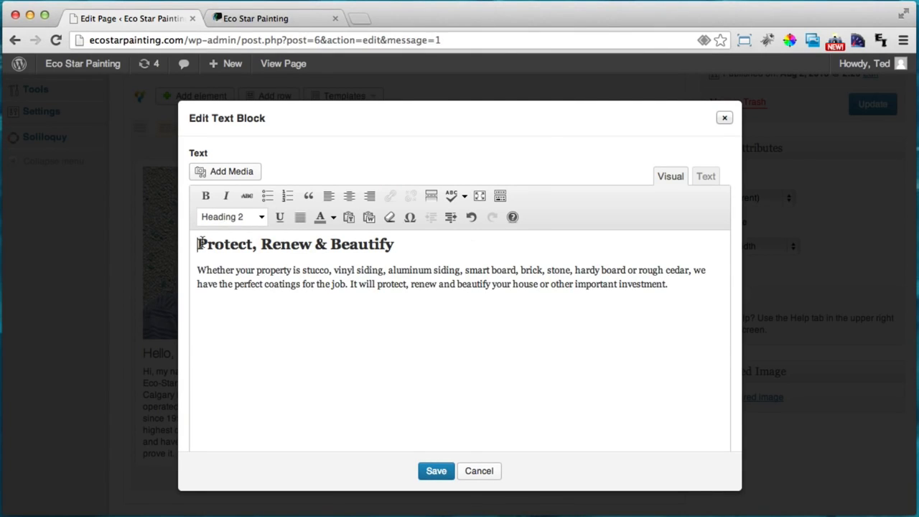
key(Return)
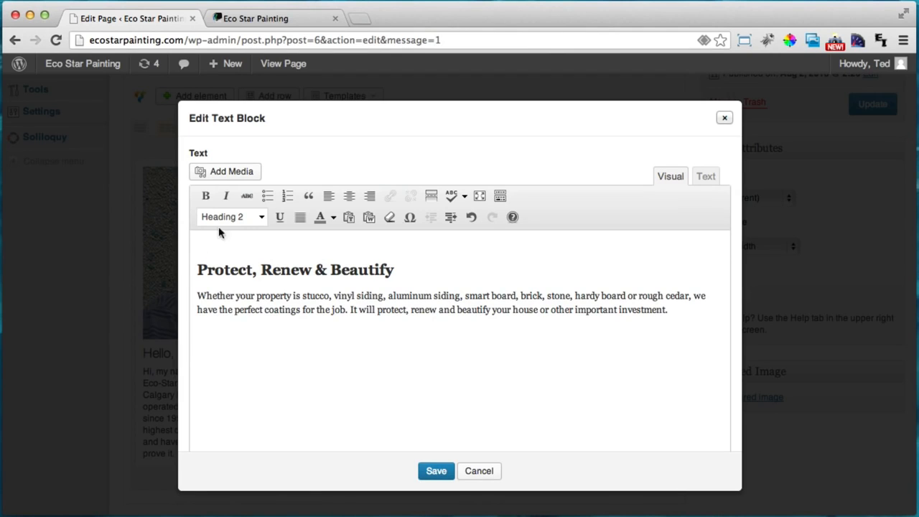
click(221, 176)
Upload the latter.jpg ladder photo, retitle it and set Link To None
click(215, 120)
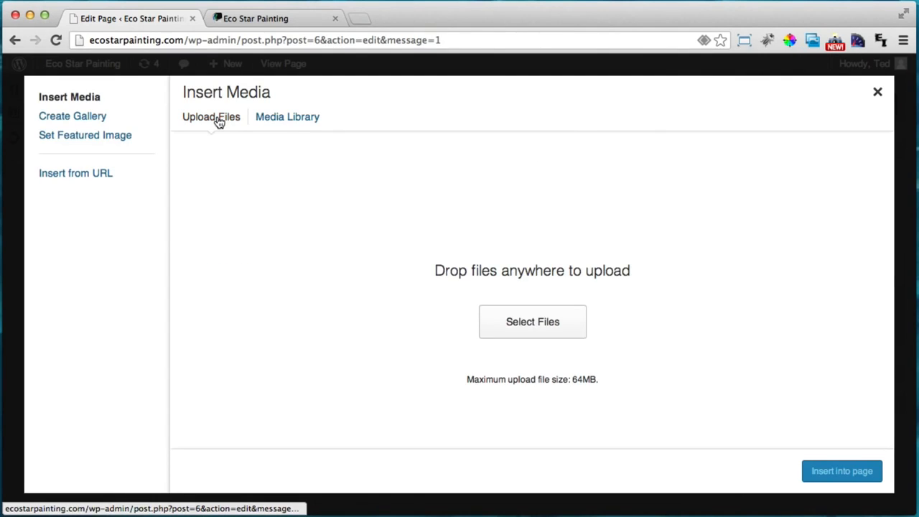
click(517, 320)
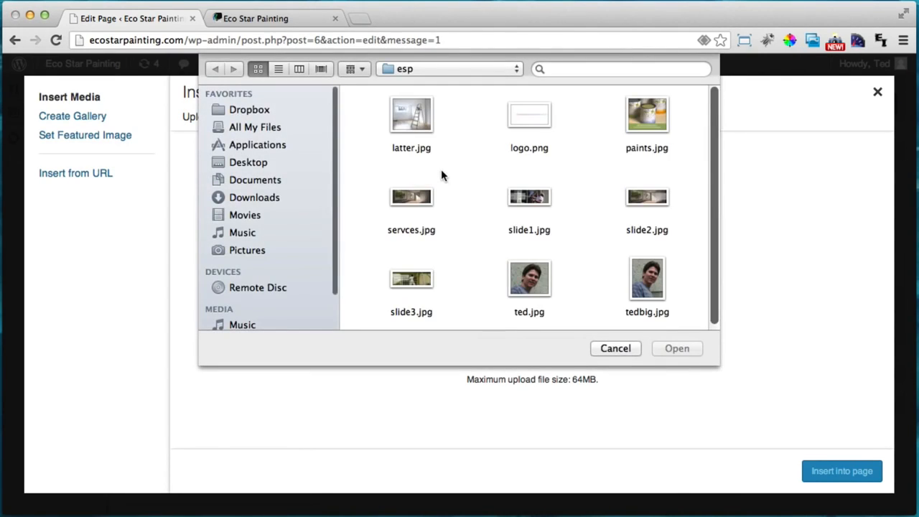
click(411, 119)
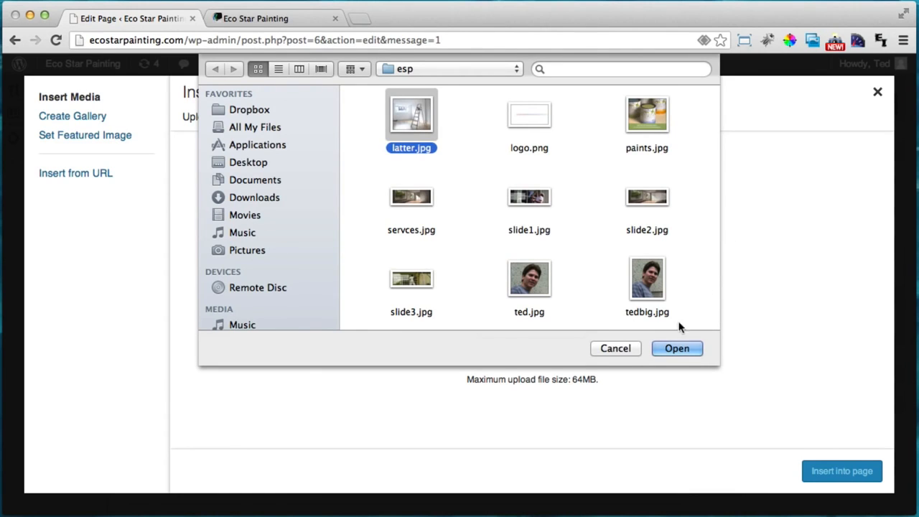
click(680, 348)
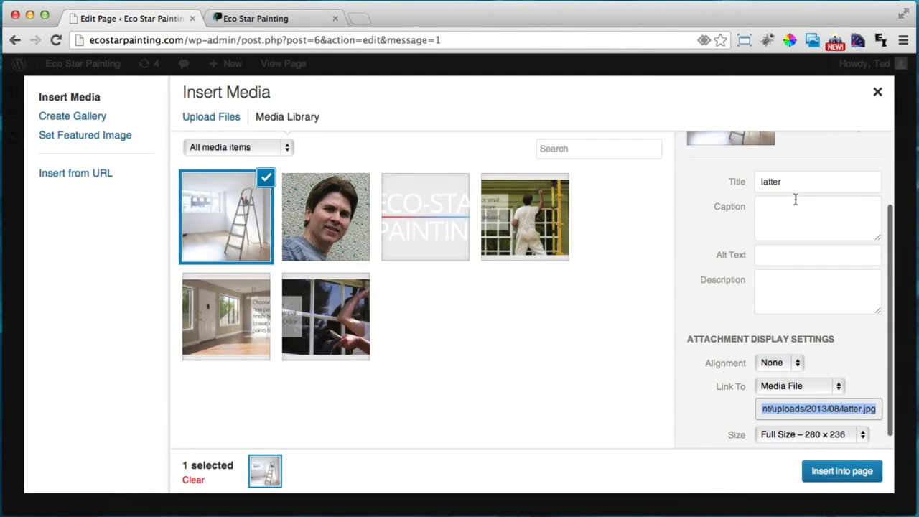
double_click(793, 185)
text(Eco-Star Painting)
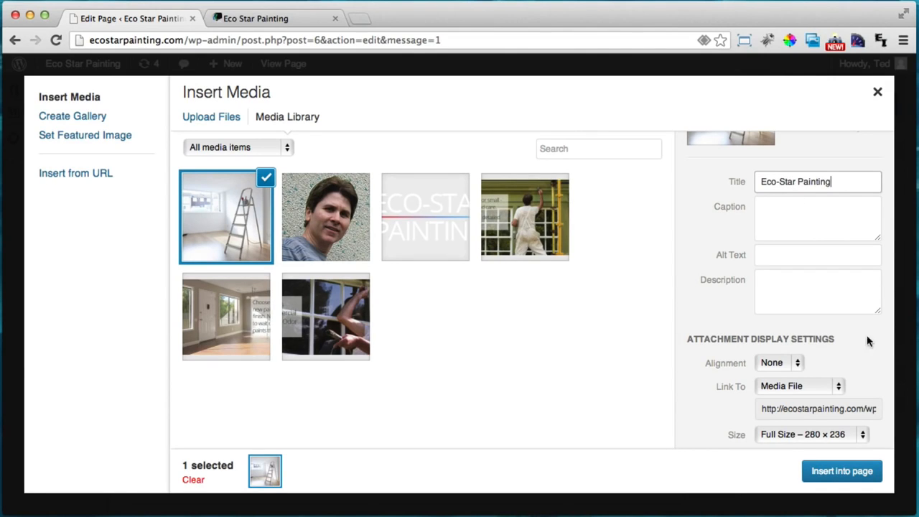
scroll(825, 348, down, 1)
click(759, 370)
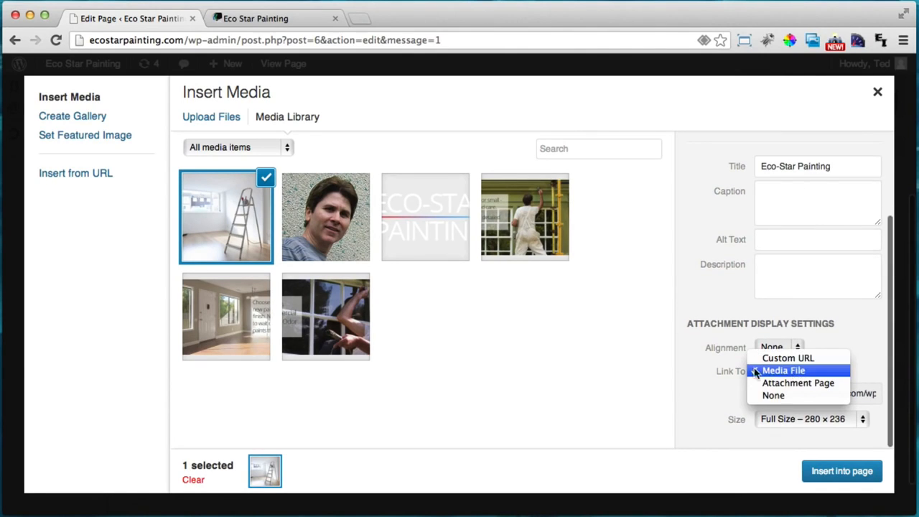
click(787, 395)
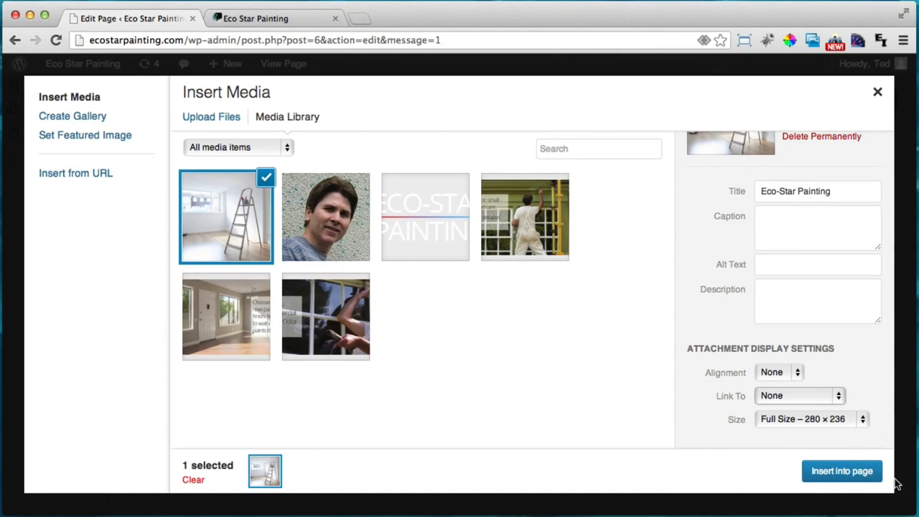
Insert the ladder photo into the block, save it, and update the Home page
click(822, 470)
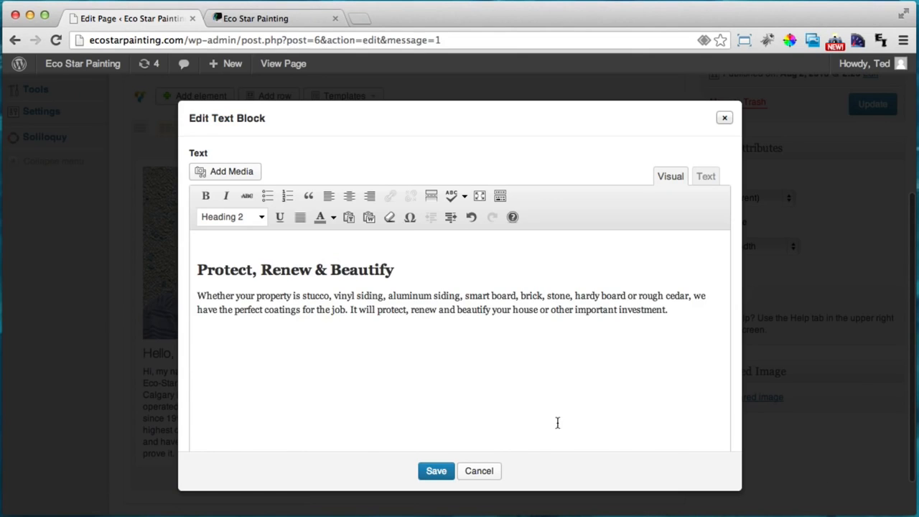
click(429, 470)
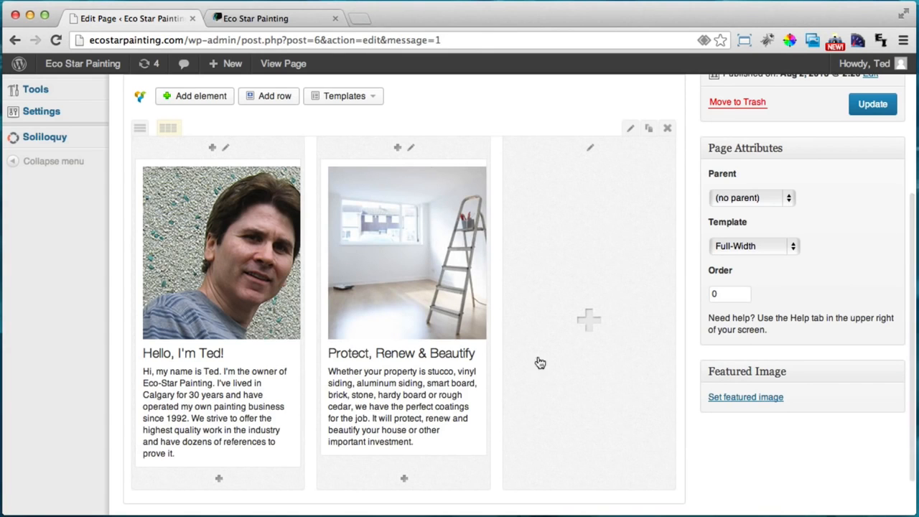
click(868, 104)
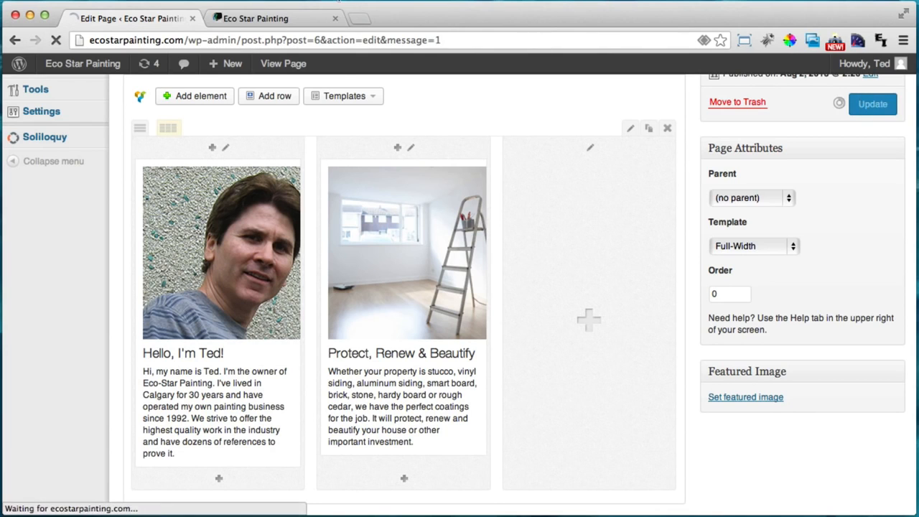
Reload the live site to check the Ted and ladder columns, then return to the editor
click(266, 17)
click(56, 40)
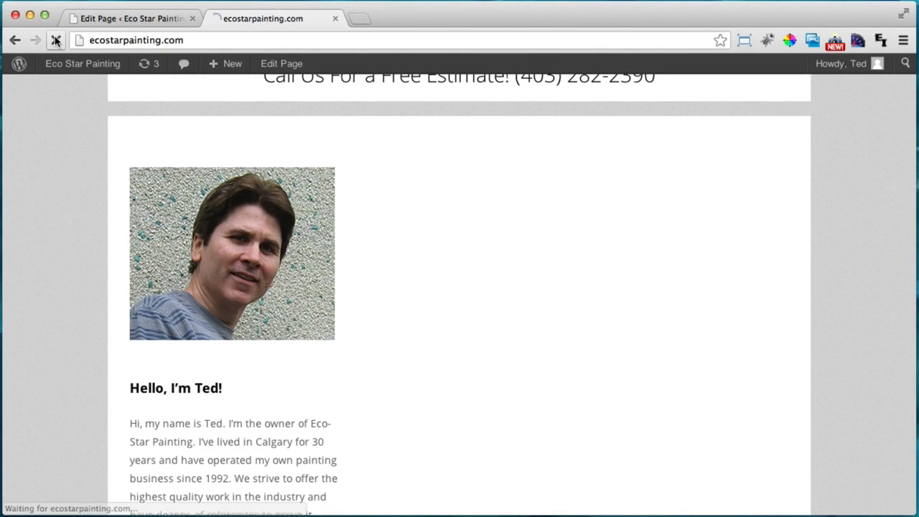
scroll(318, 241, down, 4)
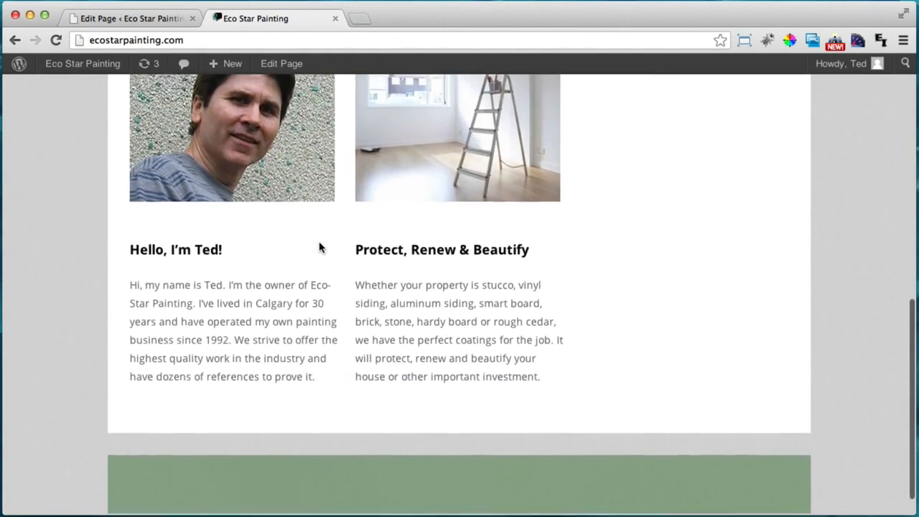
scroll(319, 244, up, 3)
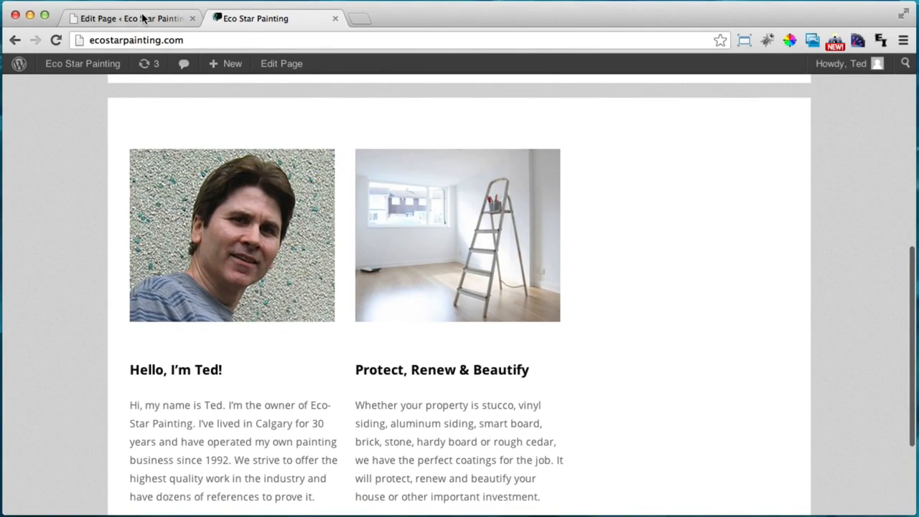
click(143, 18)
scroll(586, 334, down, 4)
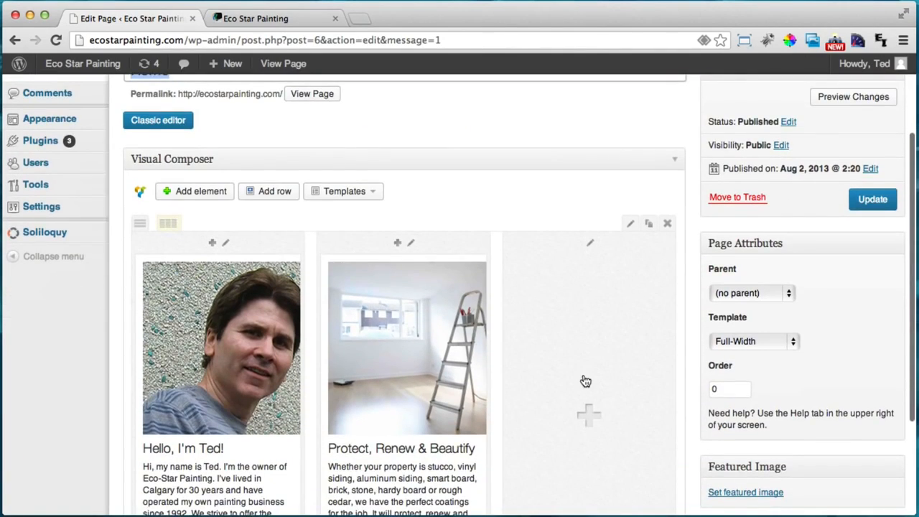
Add a text block to the empty third column and clear its placeholder text
click(585, 380)
click(218, 185)
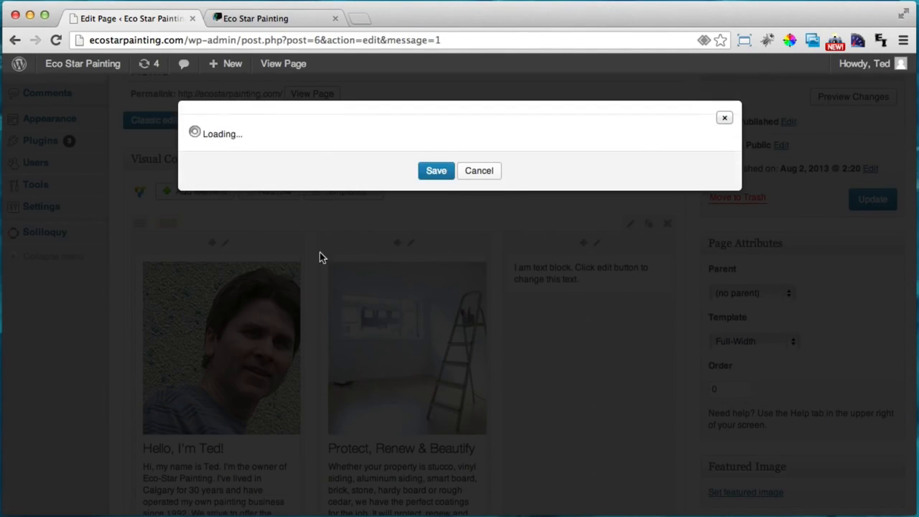
key(super+a)
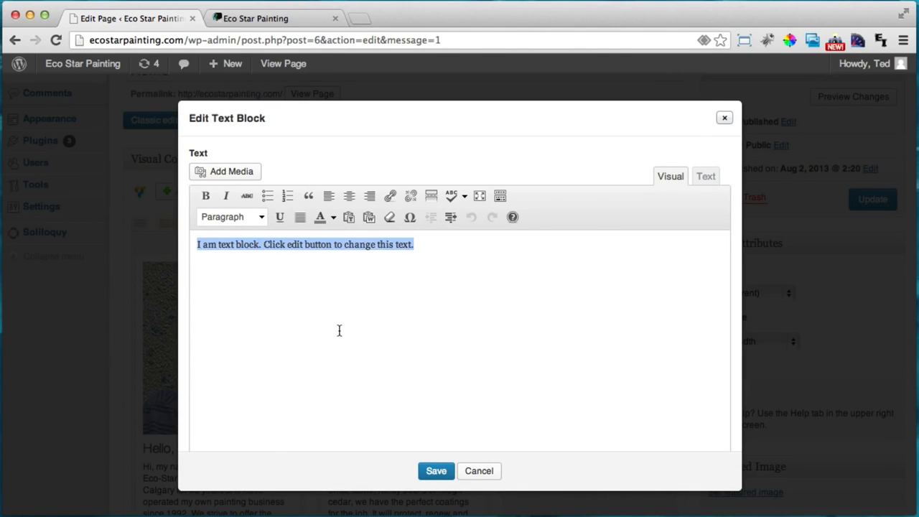
key(BackSpace)
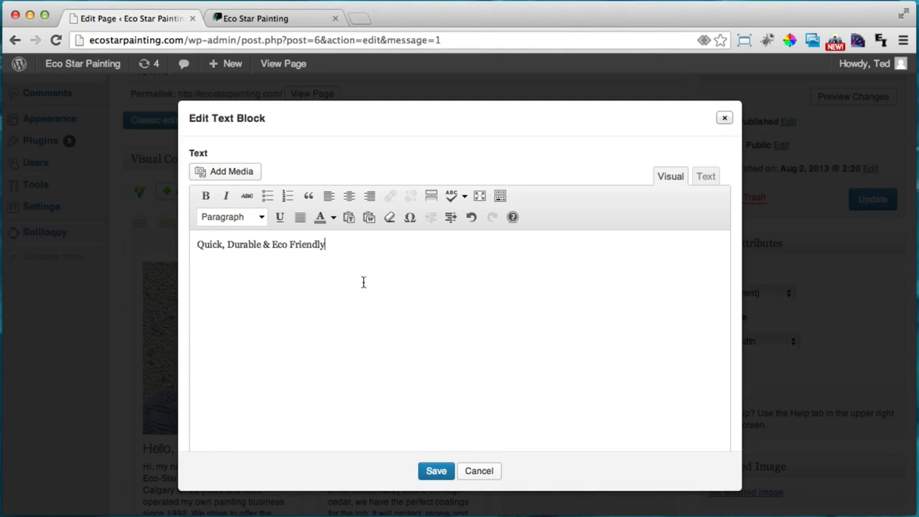
Make 'Quick, Durable & Eco Friendly' a Heading 2 and paste the Low VOC paints paragraph below
drag(343, 248, 199, 243)
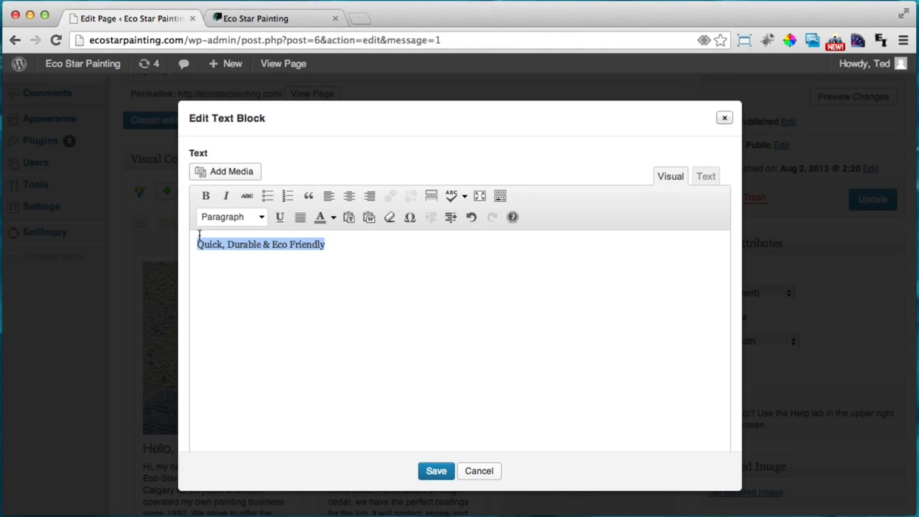
click(265, 217)
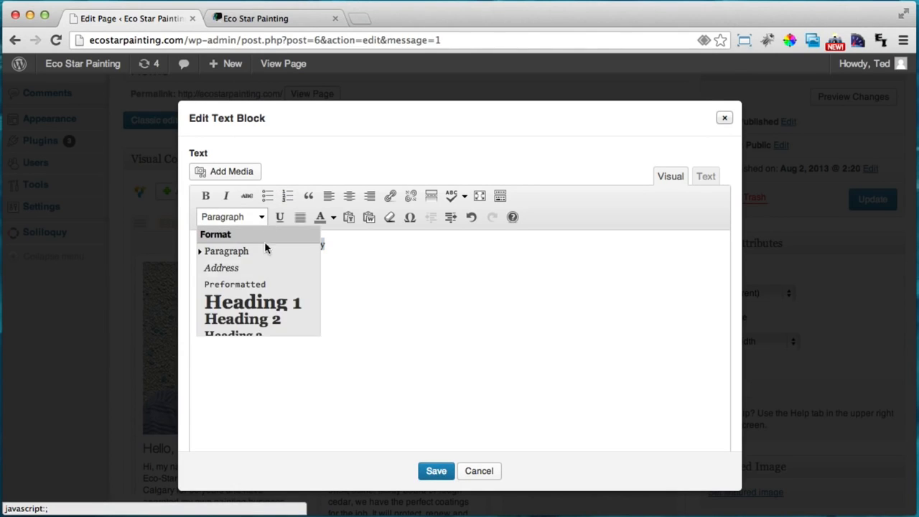
click(260, 320)
click(455, 247)
key(Return)
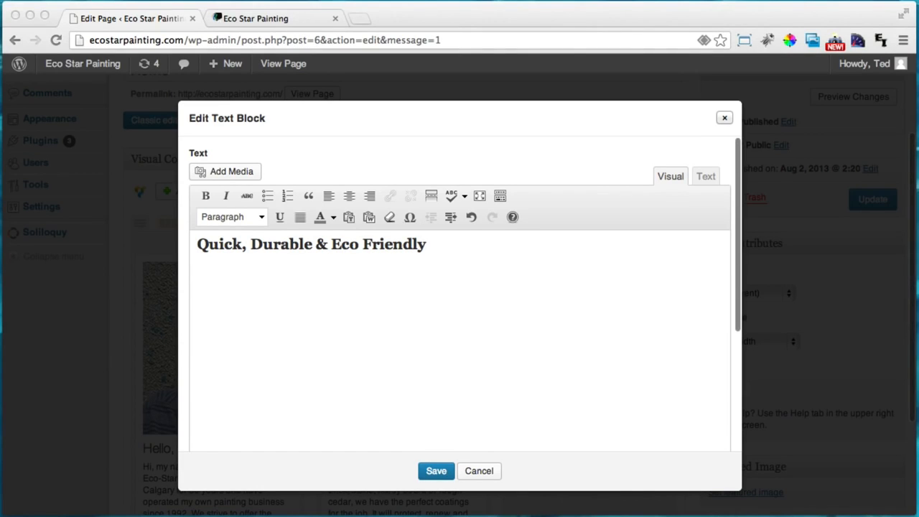
text(We use the finest Low VOC paints available. They dry quickly and produce very little odor. Everything is painted with long lasting,durable coatings. We often use a sanding system that limits the amount of dust and airborne particulates.)
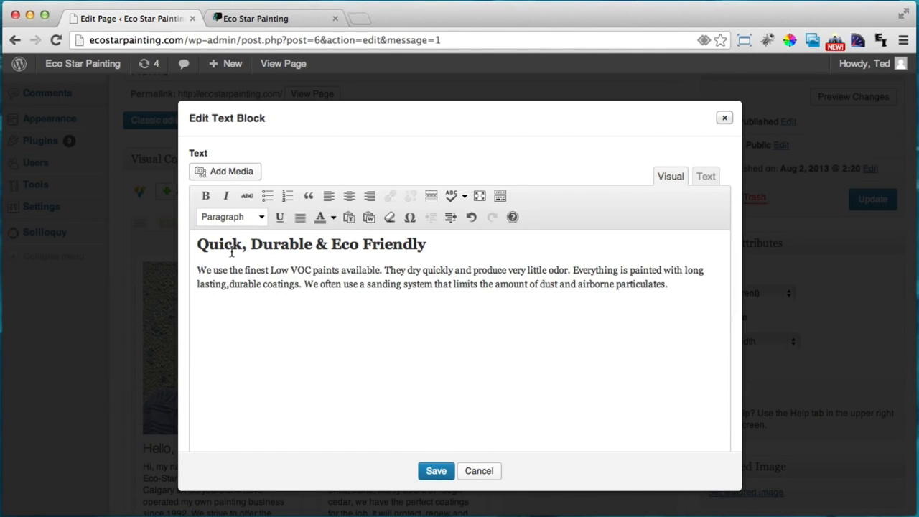
click(198, 248)
Add an empty line above the heading and upload the paints.jpg photo
key(Return)
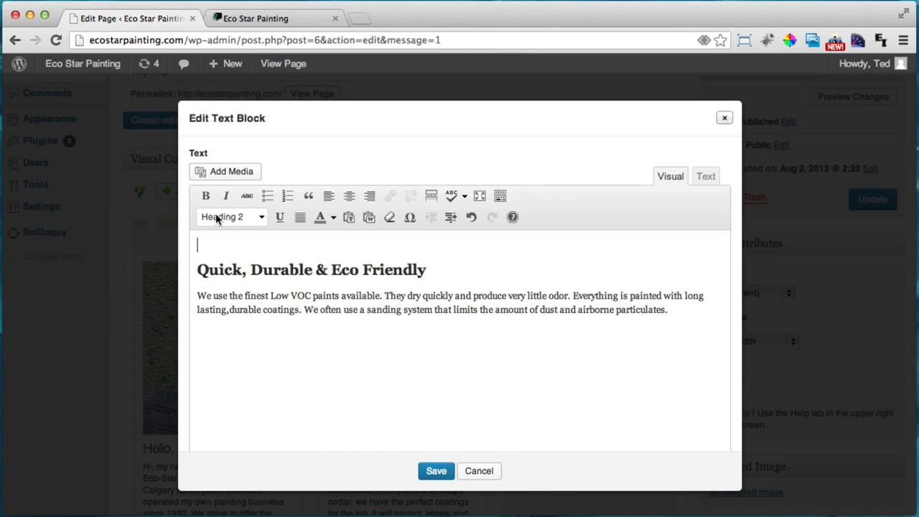
click(219, 172)
click(211, 119)
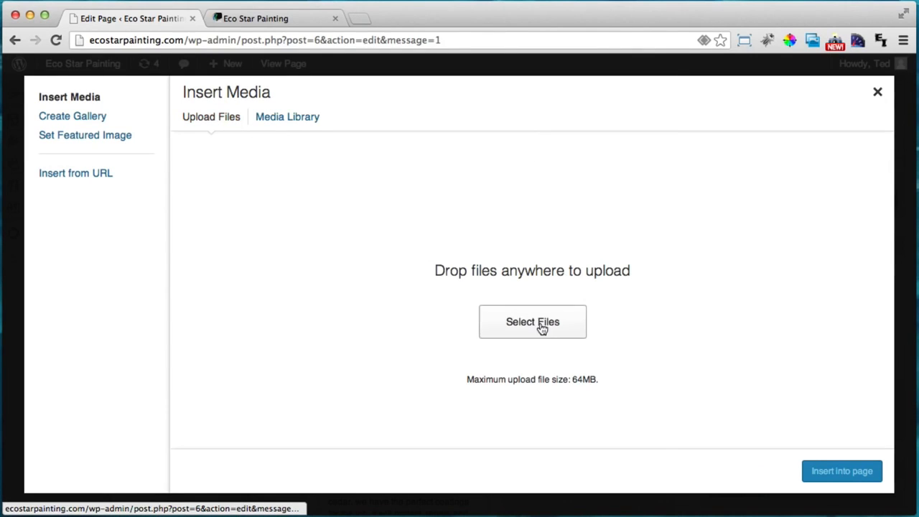
click(541, 327)
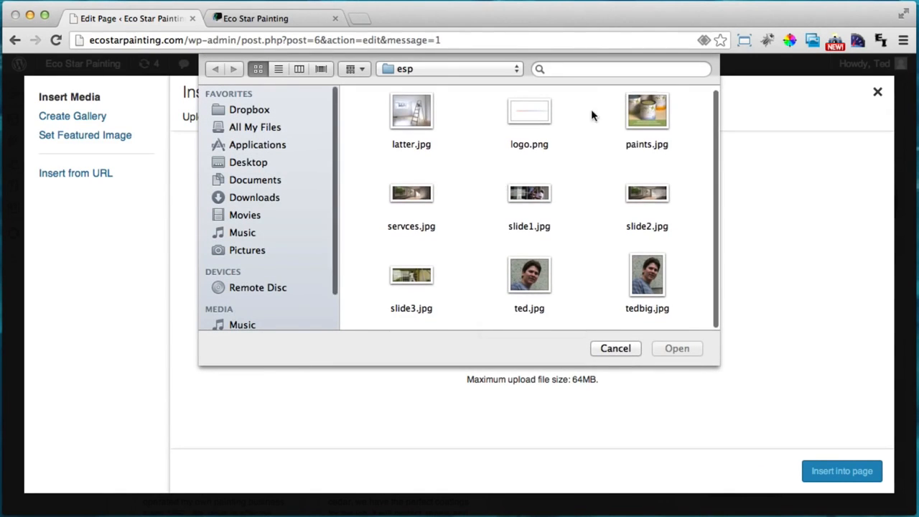
click(649, 113)
click(675, 348)
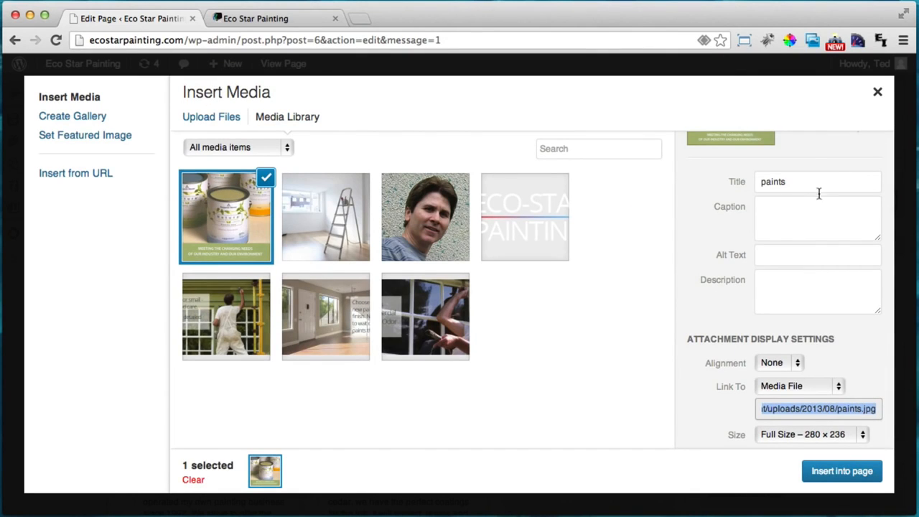
Title the paint-can photo Eco-Star and set its Link To option to None
double_click(800, 180)
text(Eco-Star)
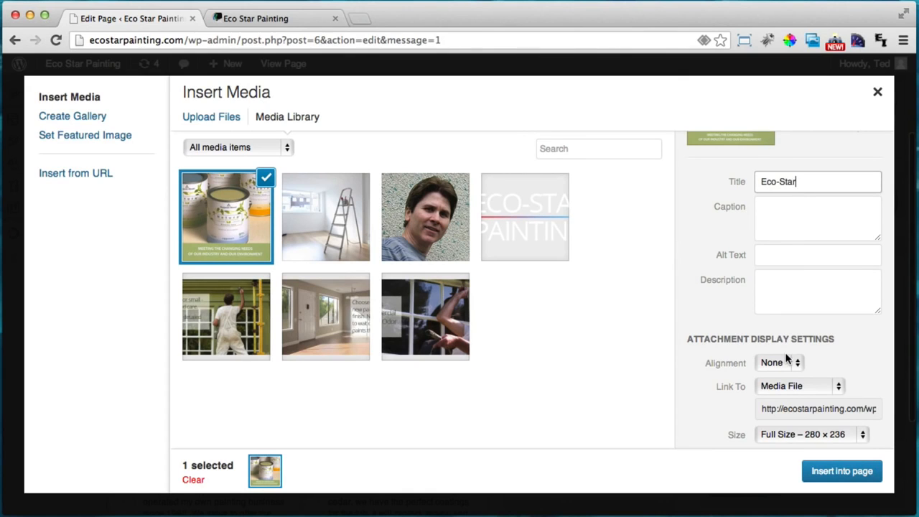
scroll(771, 358, down, 1)
click(775, 376)
click(775, 402)
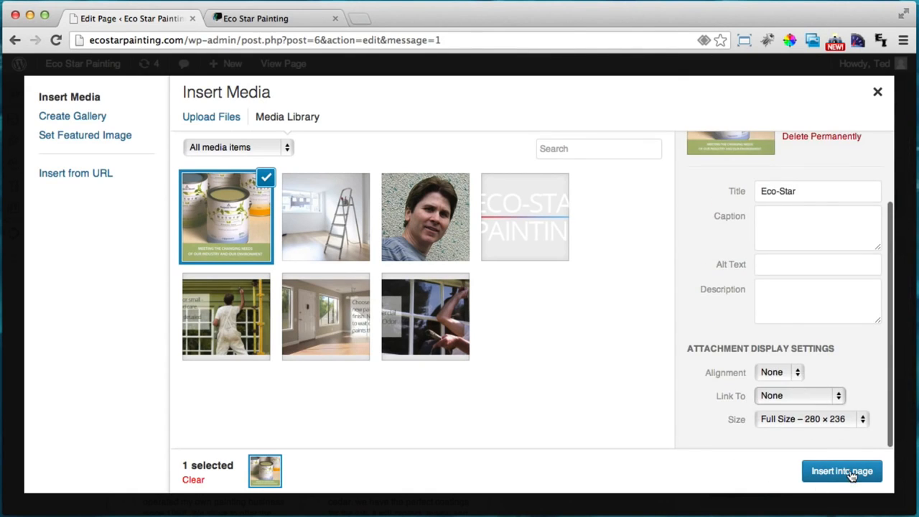
Insert the paint-can photo above the heading, save the block, and update the page
click(847, 472)
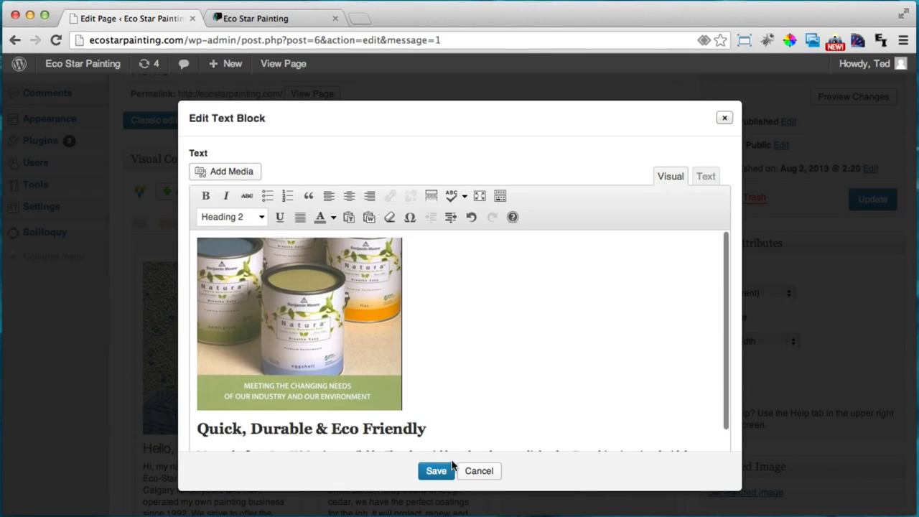
click(436, 470)
click(872, 201)
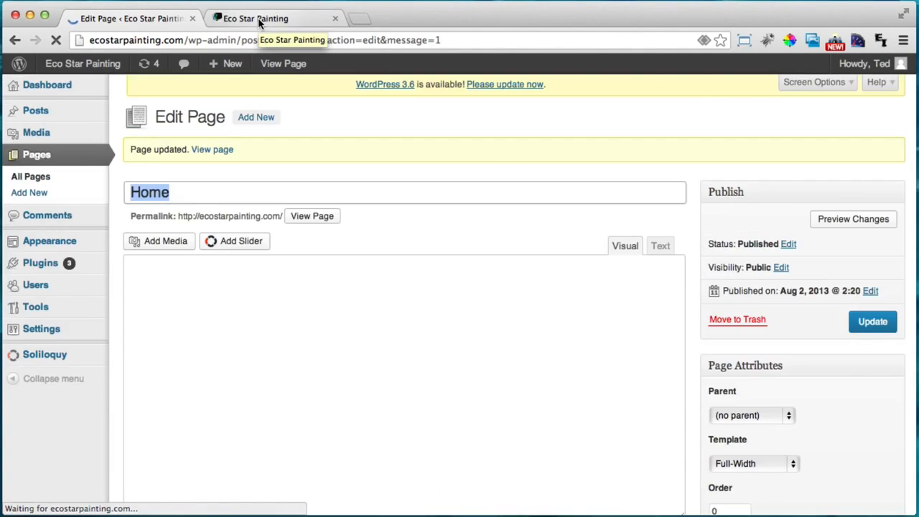
click(246, 20)
click(55, 40)
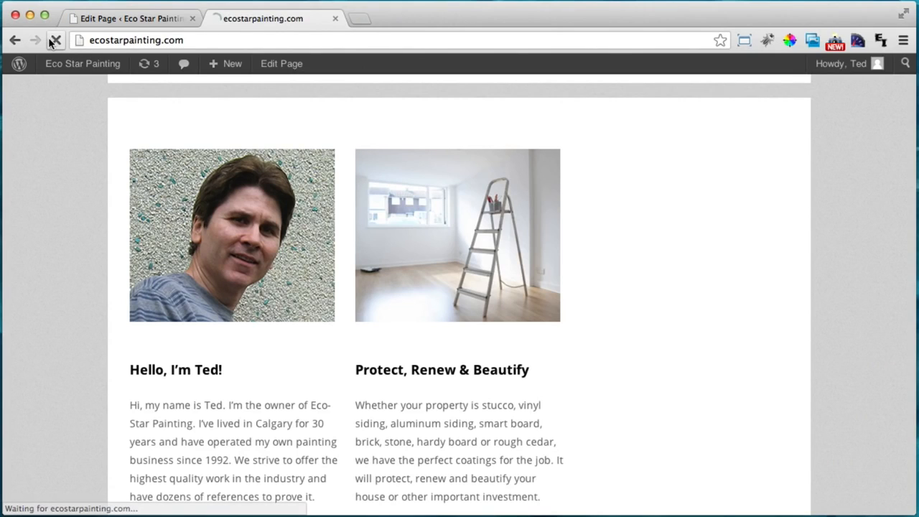
scroll(236, 134, down, 10)
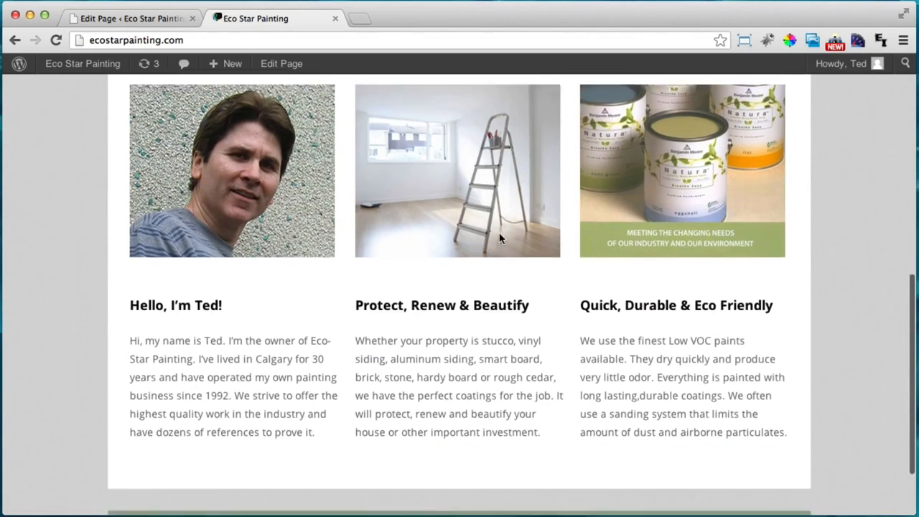
scroll(499, 232, down, 5)
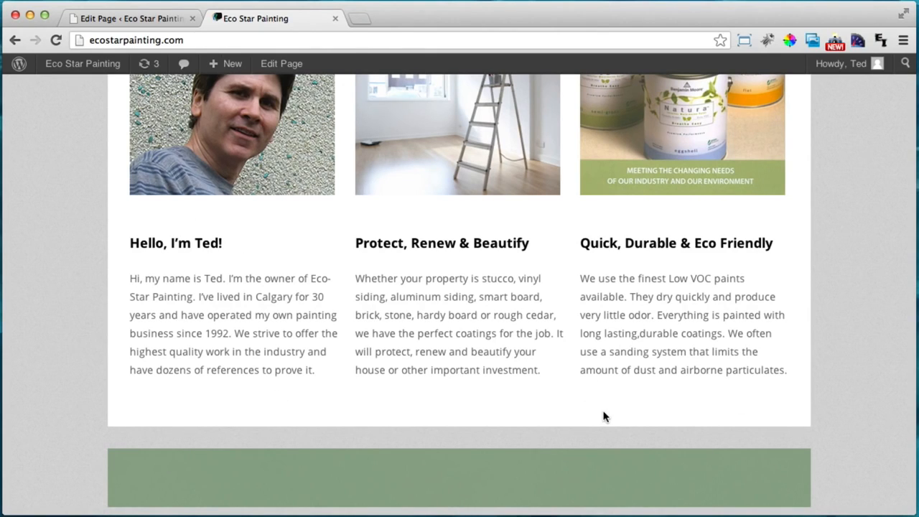
click(120, 20)
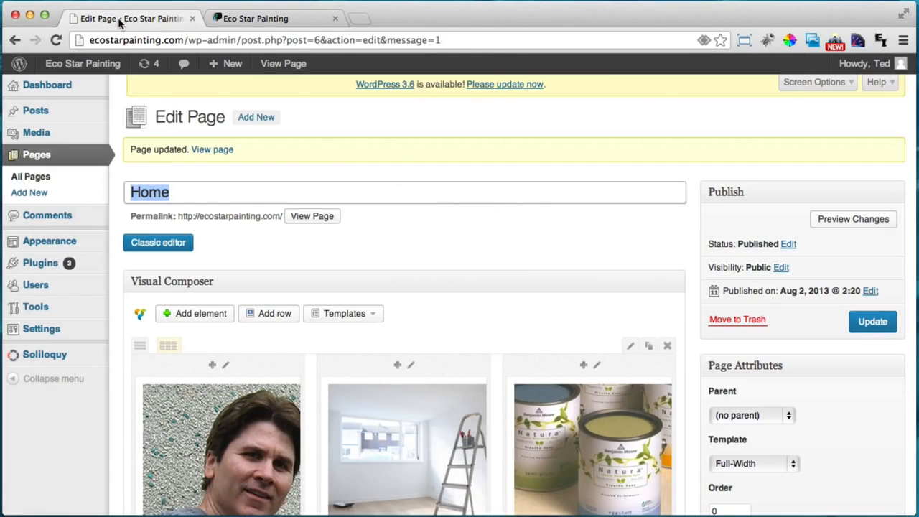
Add a row beneath the three image-topped columns and open Select Content Element for it
scroll(487, 313, down, 5)
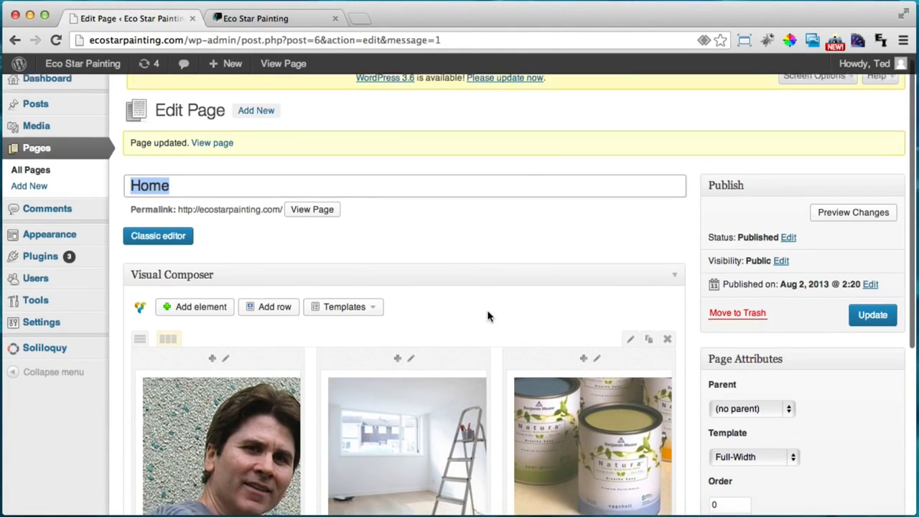
scroll(486, 313, up, 1)
scroll(487, 313, up, 2)
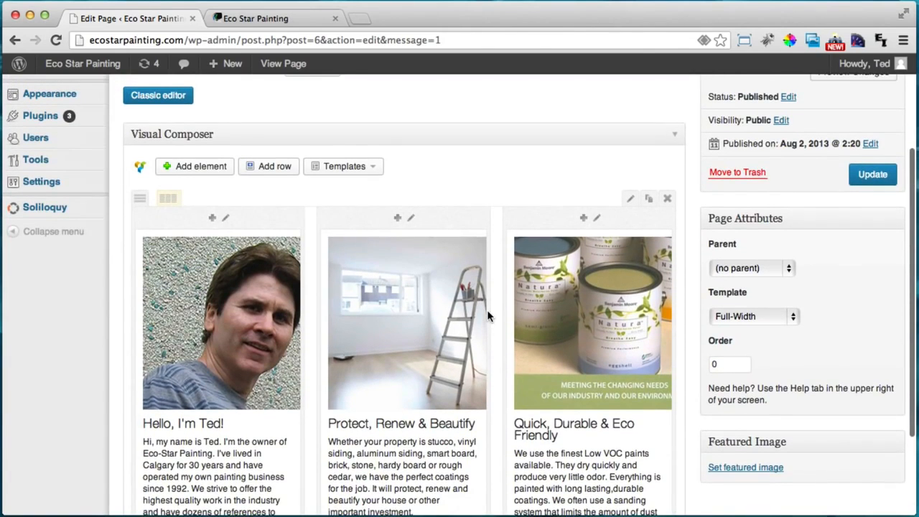
click(261, 164)
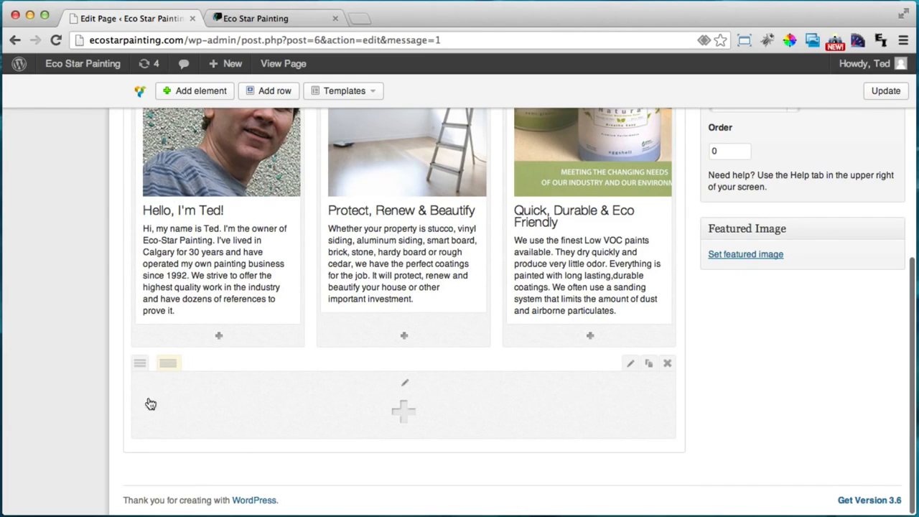
click(402, 411)
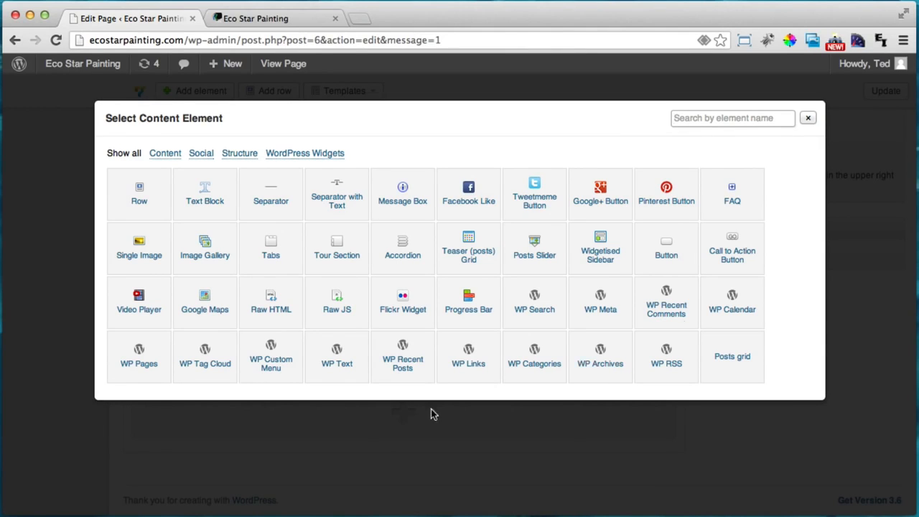
Add a Call to Action Button reading 'Learn More About Our Services' with button label 'Click Here'
click(737, 251)
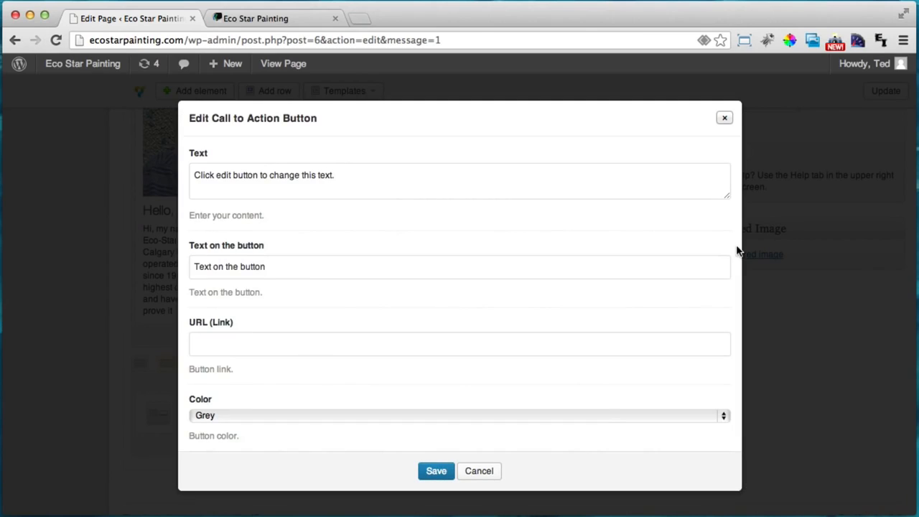
drag(395, 180, 193, 151)
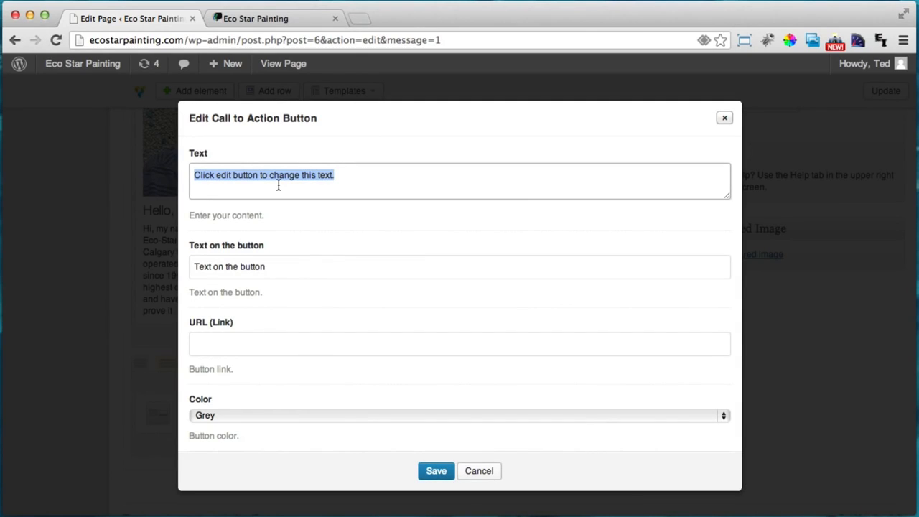
text(Learn More About Our Services)
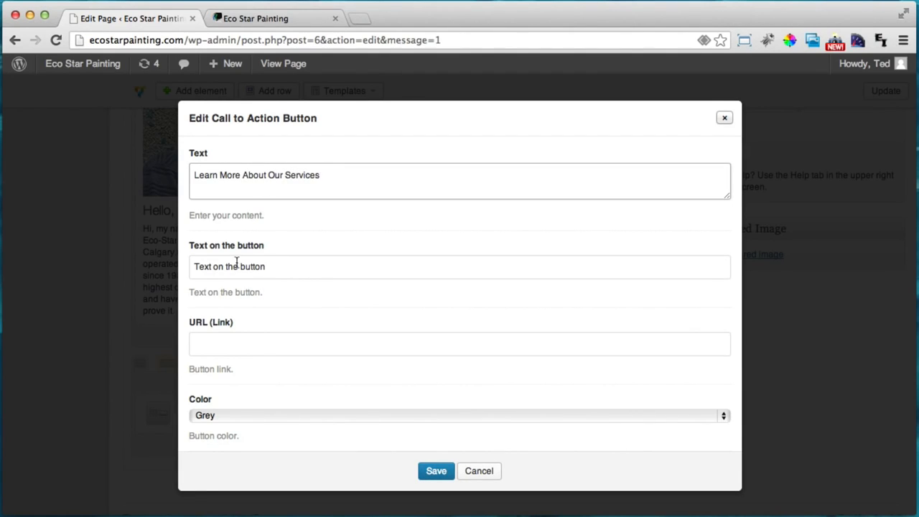
drag(310, 273, 204, 271)
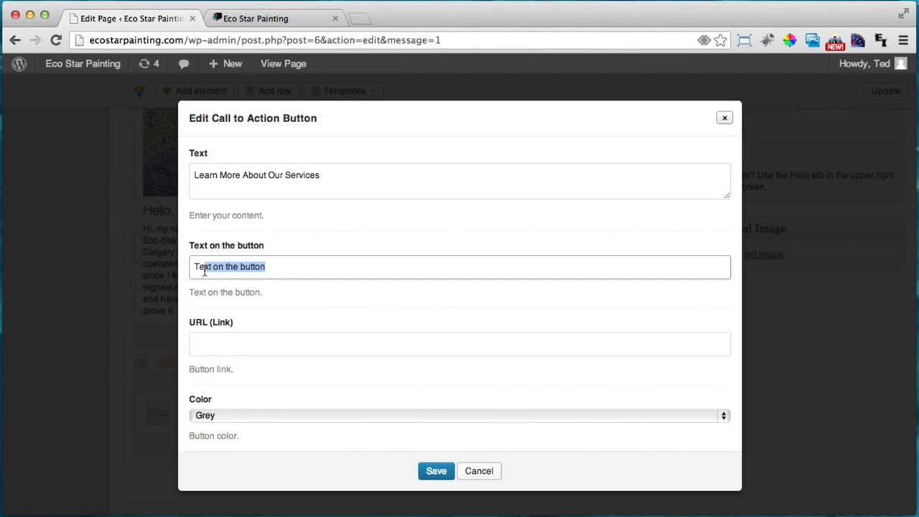
text(Click Here)
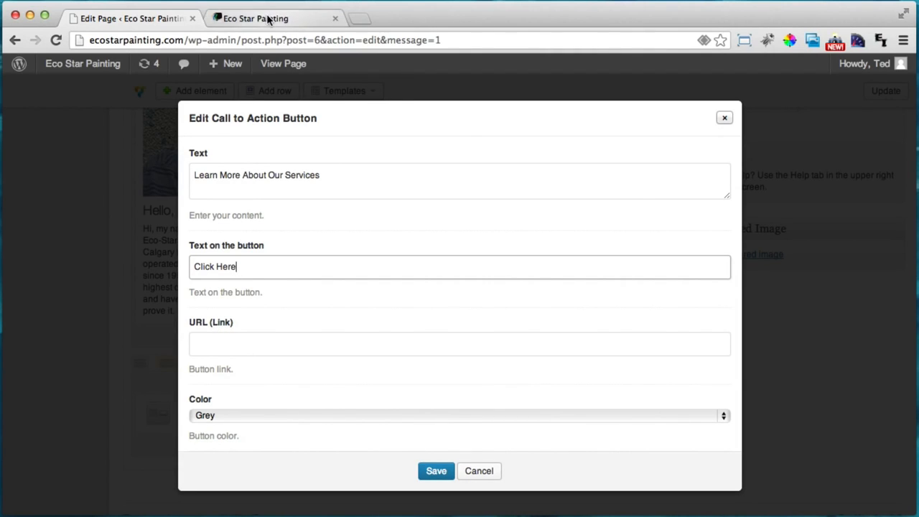
Copy the live Services page URL from the address bar and return to the button's link field
click(287, 17)
scroll(412, 207, up, 10)
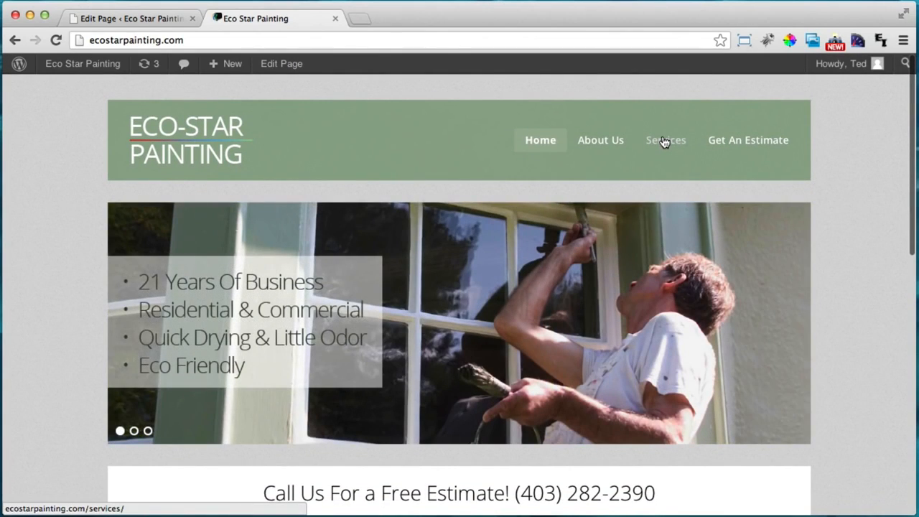
click(663, 140)
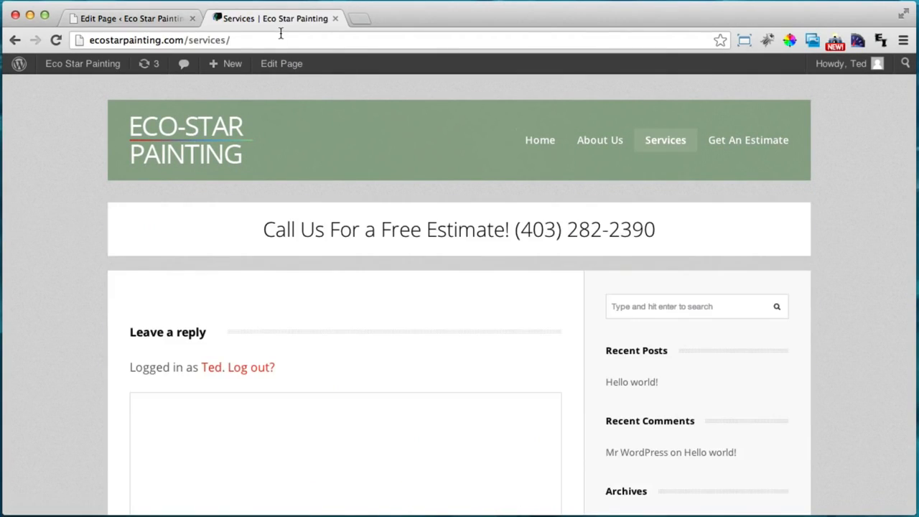
click(280, 38)
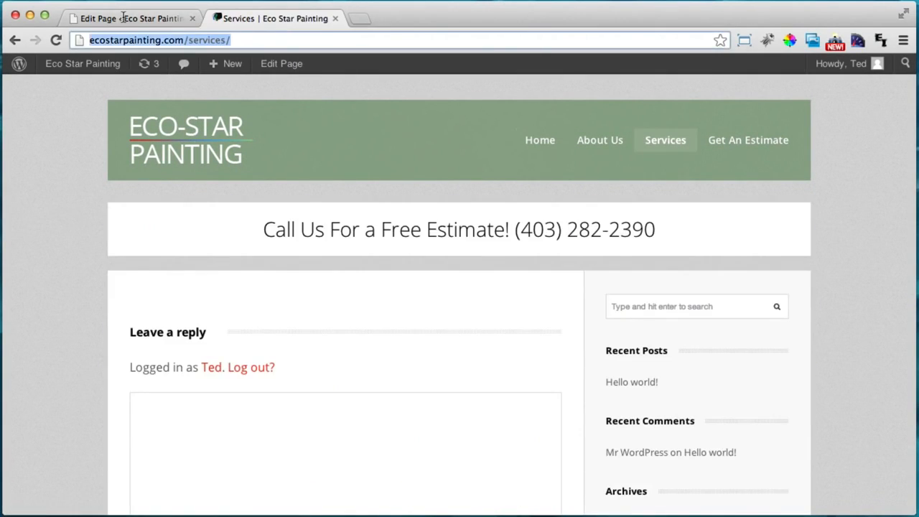
right_click(159, 48)
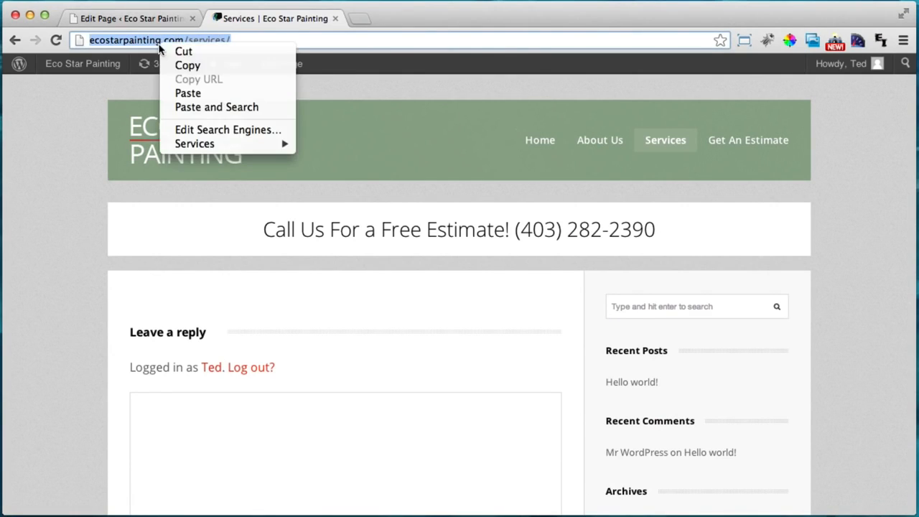
click(188, 65)
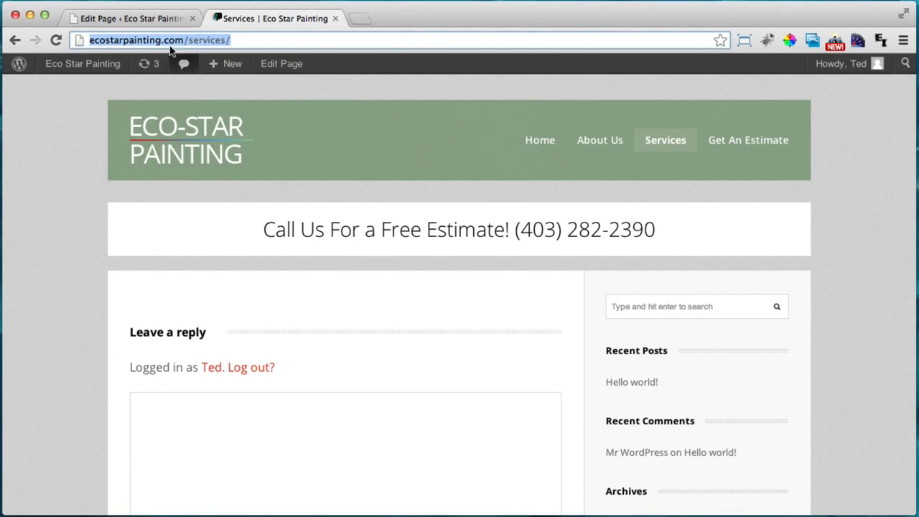
click(147, 20)
click(229, 346)
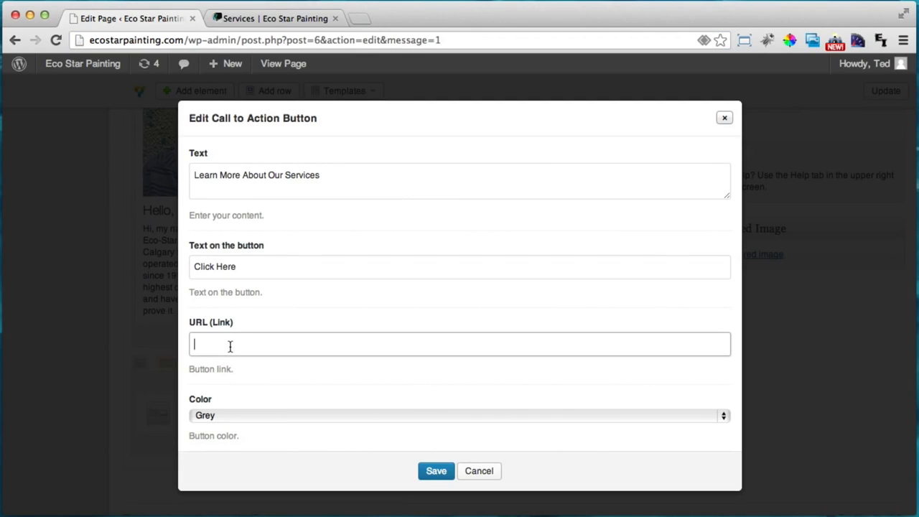
Paste the Services page URL as the button link and keep its colour Grey
right_click(234, 343)
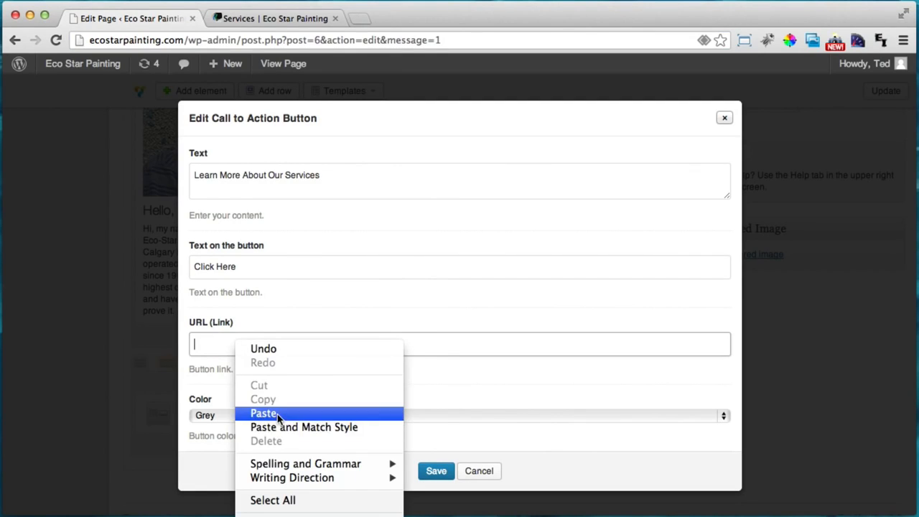
click(277, 414)
scroll(395, 363, down, 2)
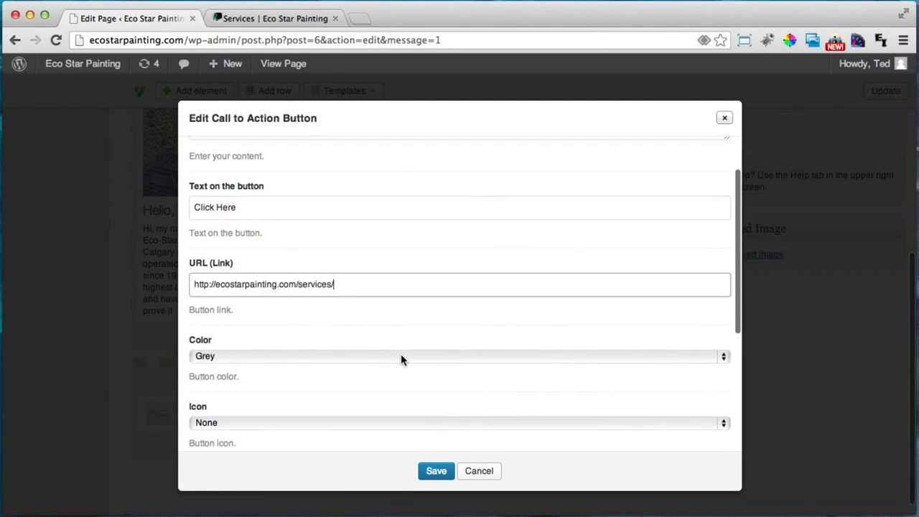
click(201, 357)
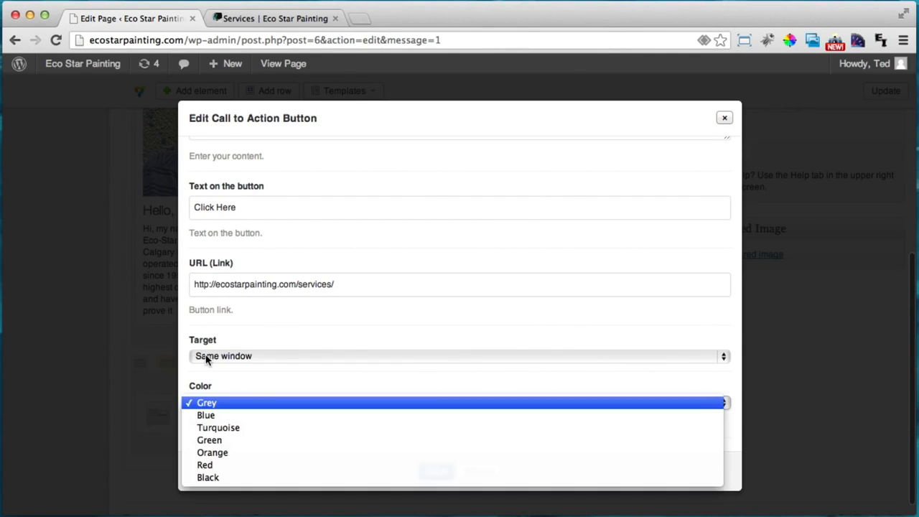
click(264, 404)
Leave the button without an icon, set its size to Large, and save the settings
scroll(245, 361, down, 3)
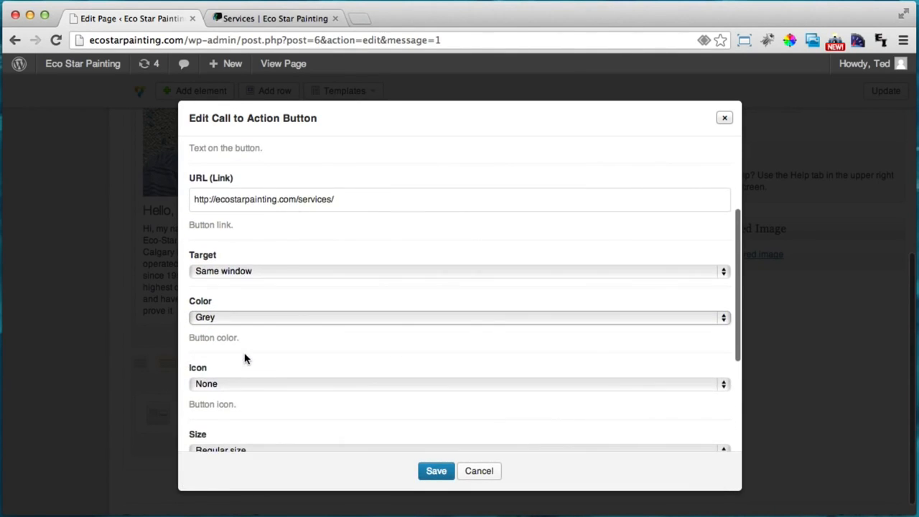
scroll(244, 359, down, 1)
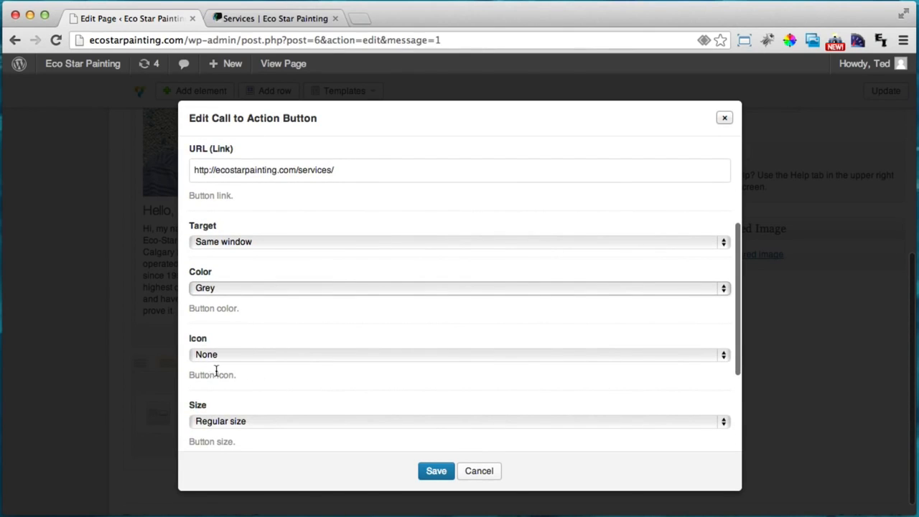
click(230, 359)
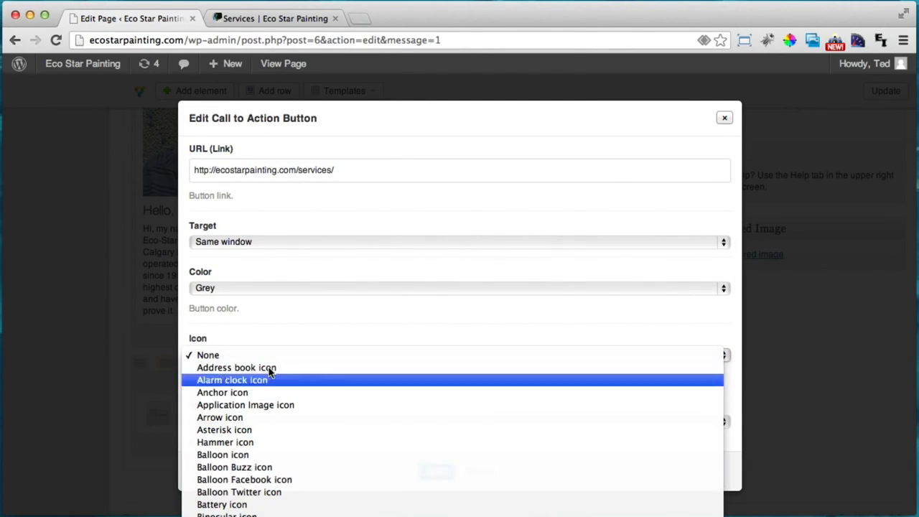
click(266, 324)
scroll(266, 324, down, 3)
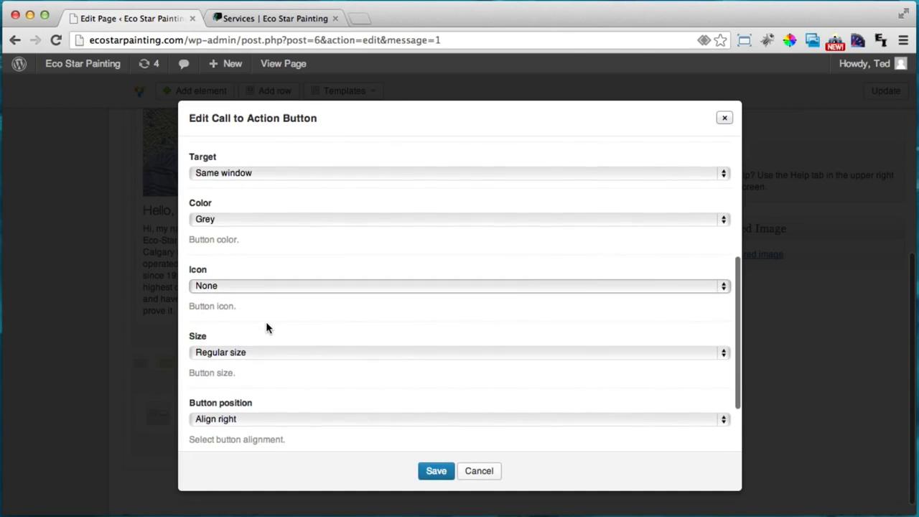
click(238, 353)
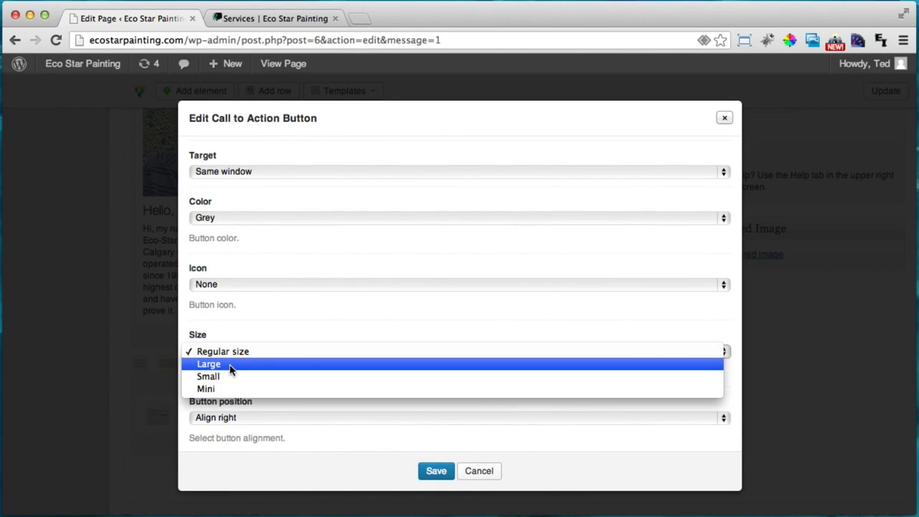
click(230, 369)
scroll(229, 369, down, 4)
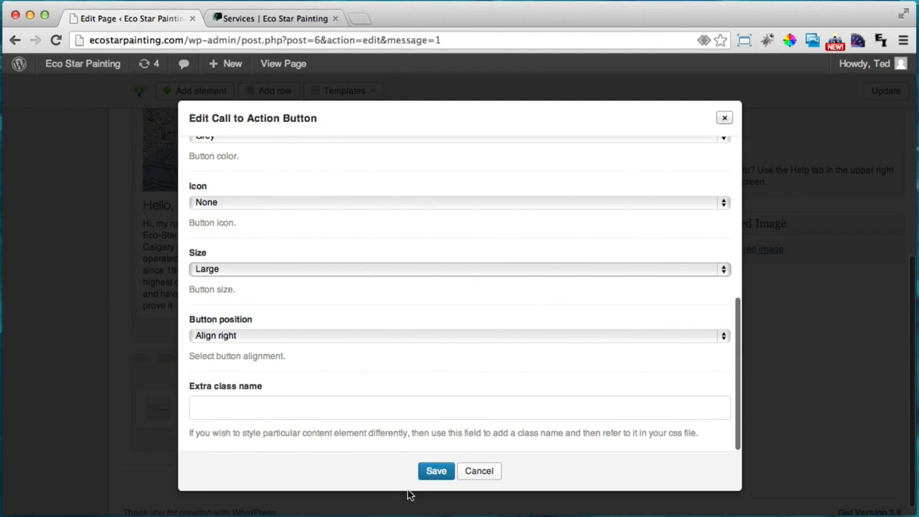
click(434, 471)
scroll(580, 451, up, 10)
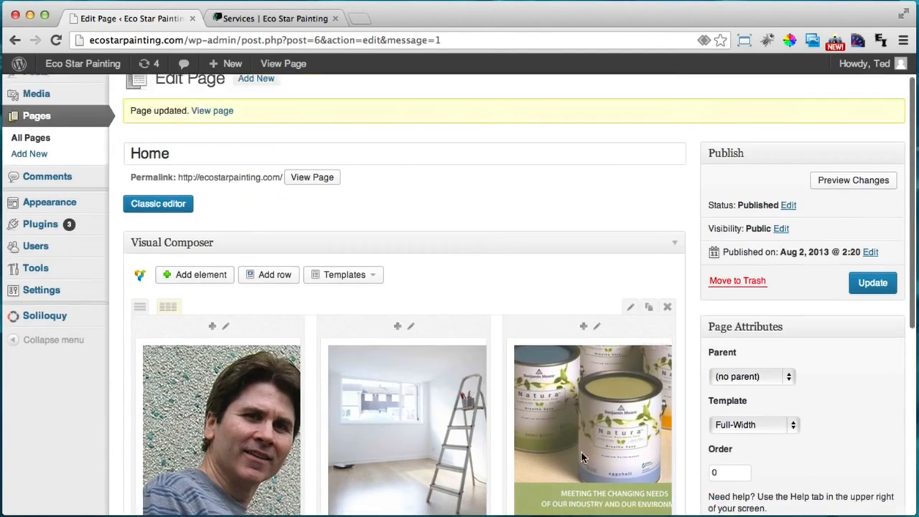
Update the Home page and view the new Learn More box on the live homepage
scroll(581, 451, up, 1)
click(872, 300)
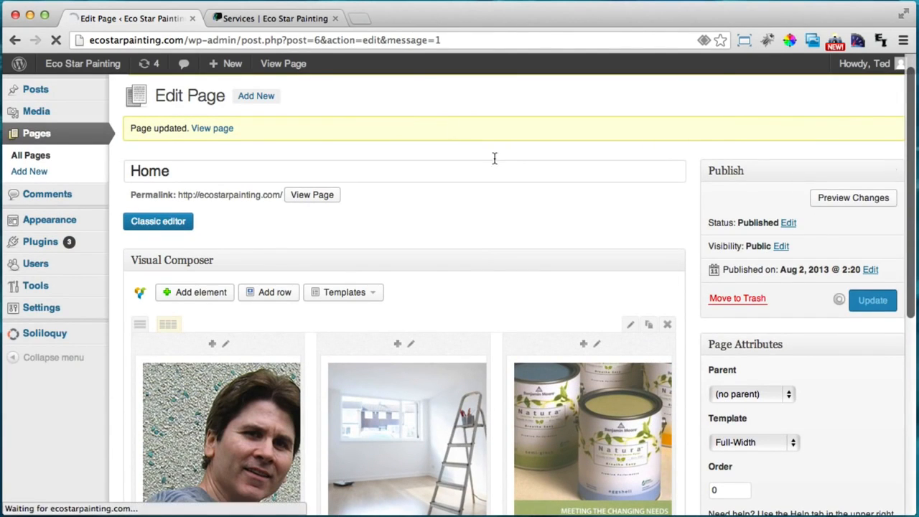
click(286, 15)
click(201, 125)
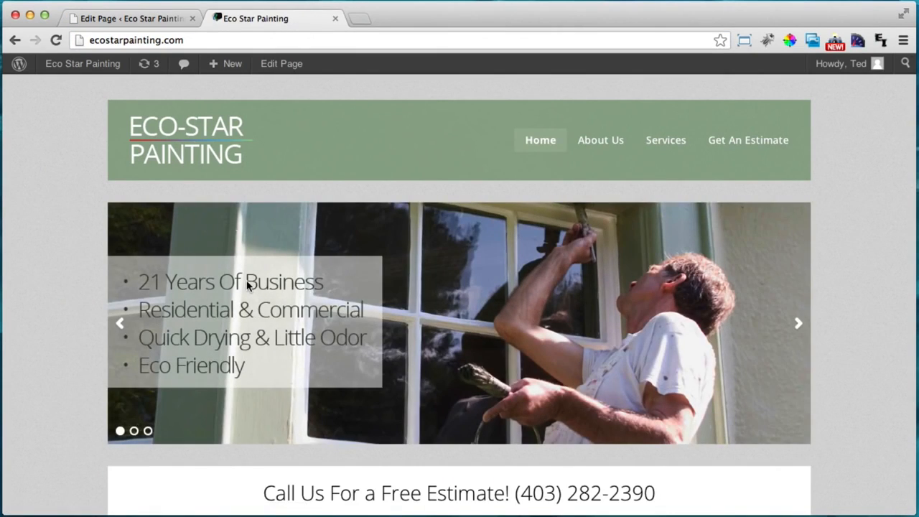
scroll(246, 285, down, 10)
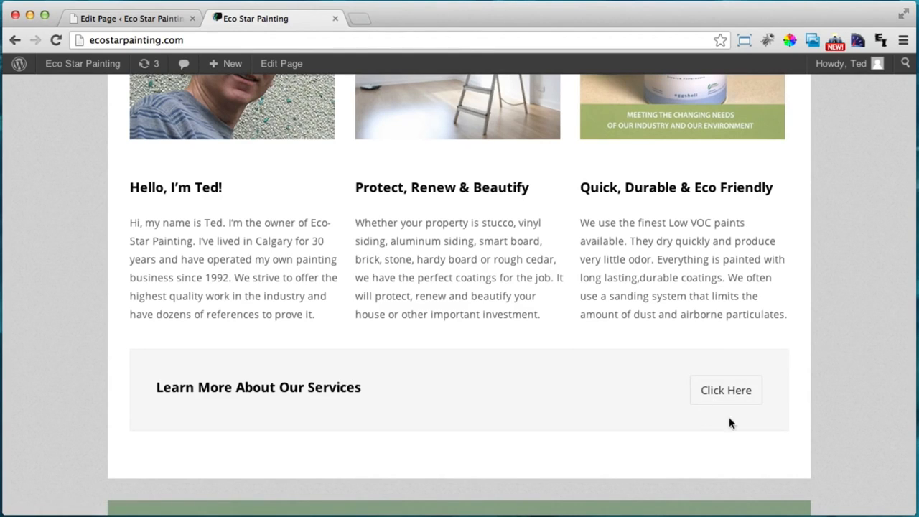
Reopen the Call to Action Button settings in the page editor
click(128, 25)
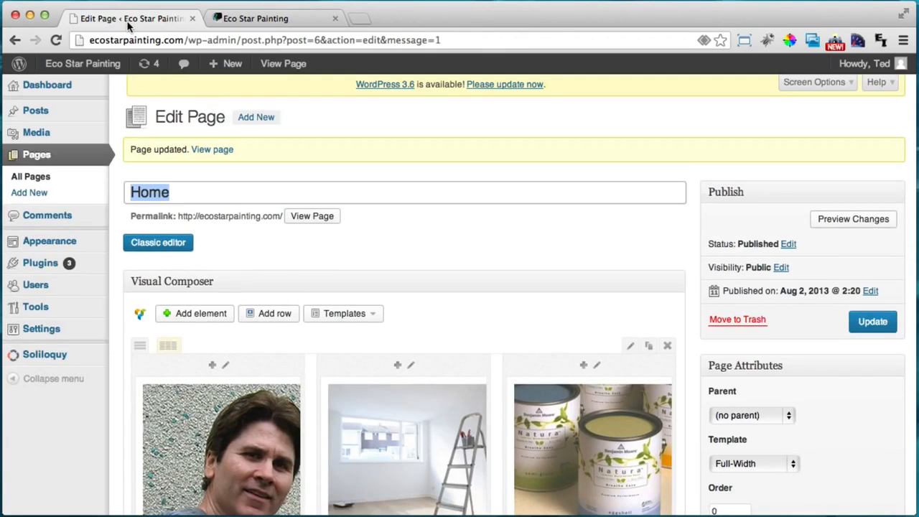
scroll(296, 294, down, 5)
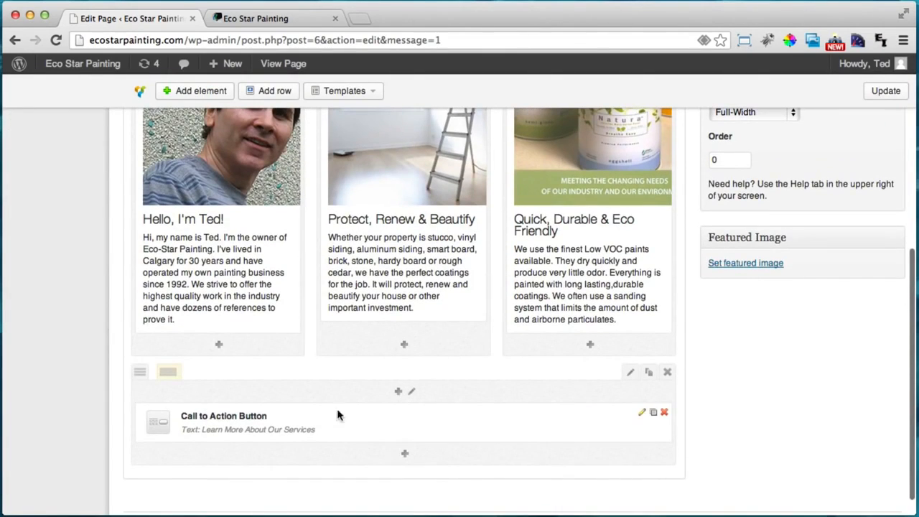
click(642, 415)
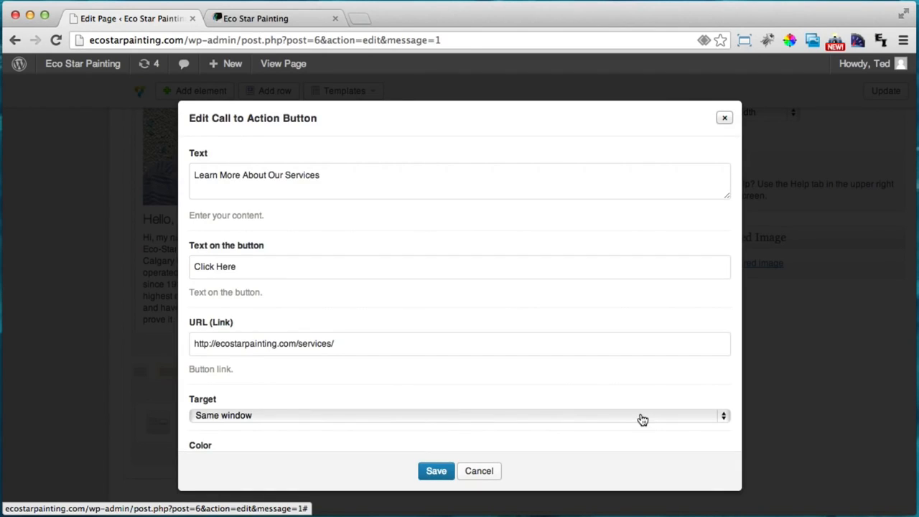
Set the Learn More About Our Services button colour to Black, save it, and update the Home page
scroll(396, 352, down, 5)
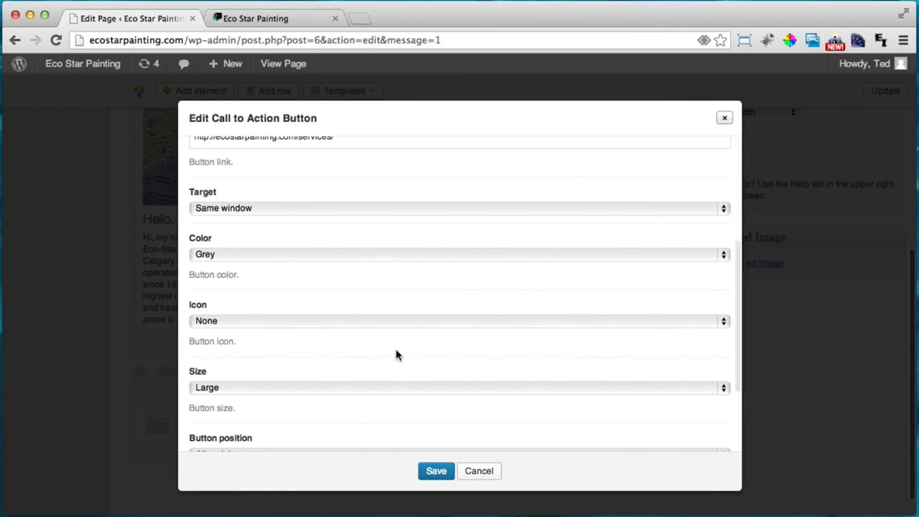
click(237, 255)
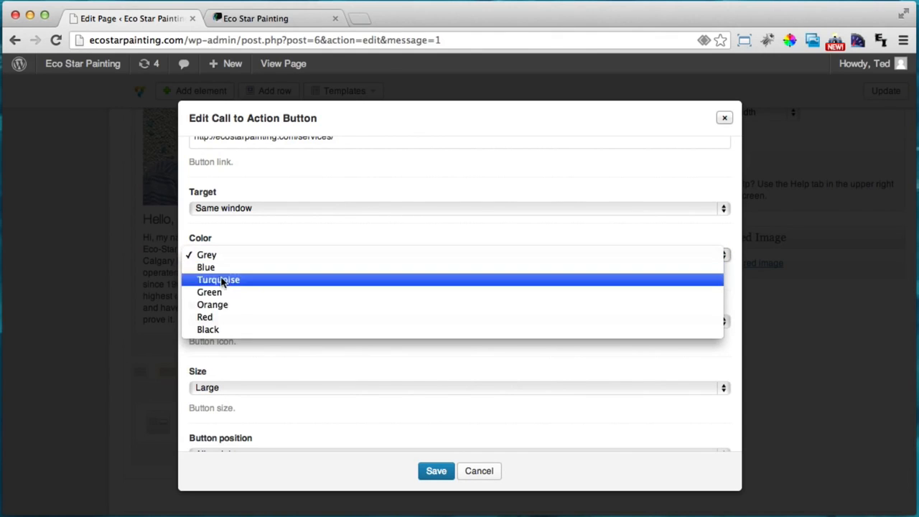
click(211, 330)
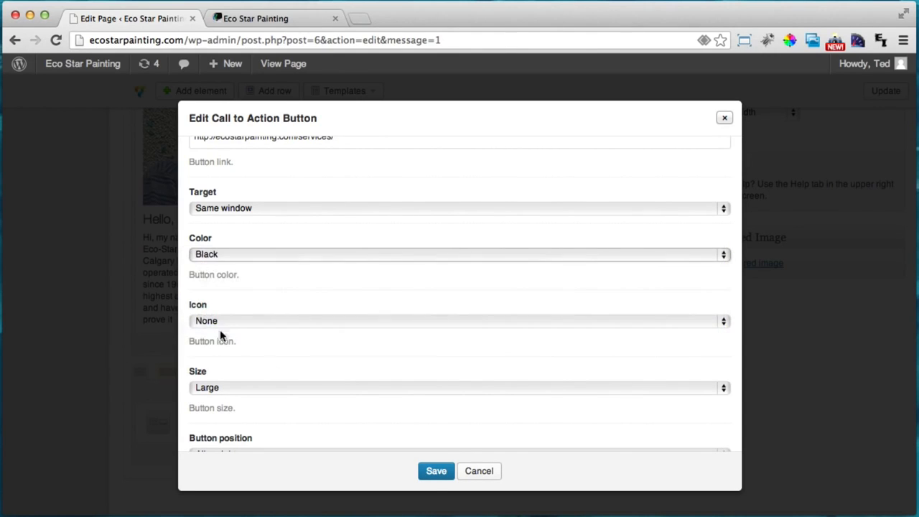
click(433, 472)
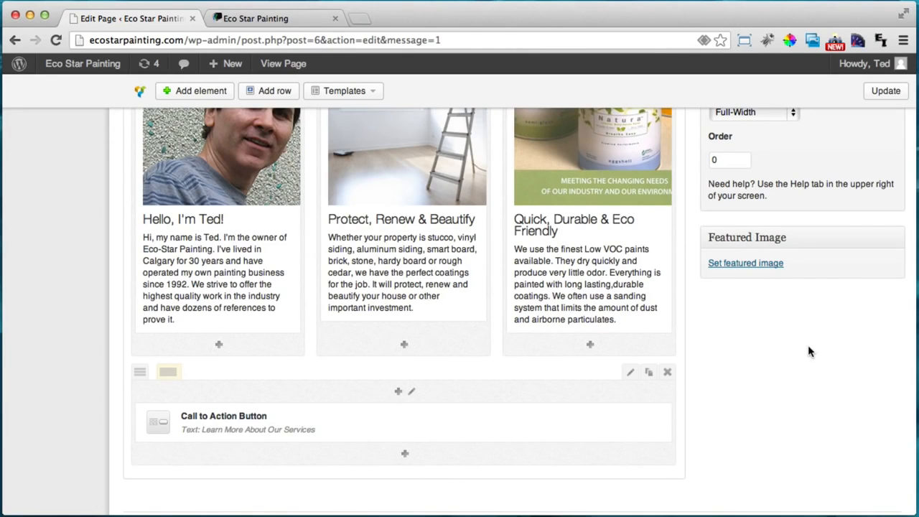
scroll(807, 351, up, 5)
click(872, 172)
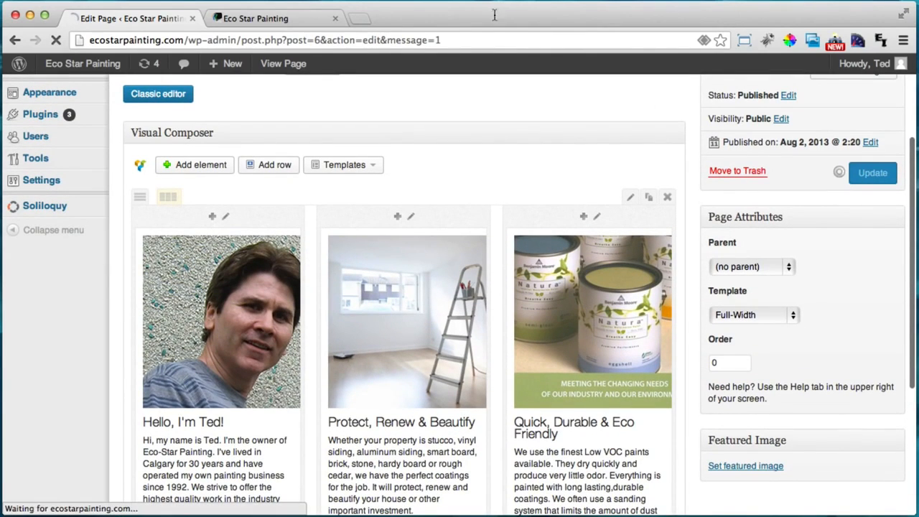
Reload the live Eco Star Painting site and check the black Click Here button at the bottom
click(278, 22)
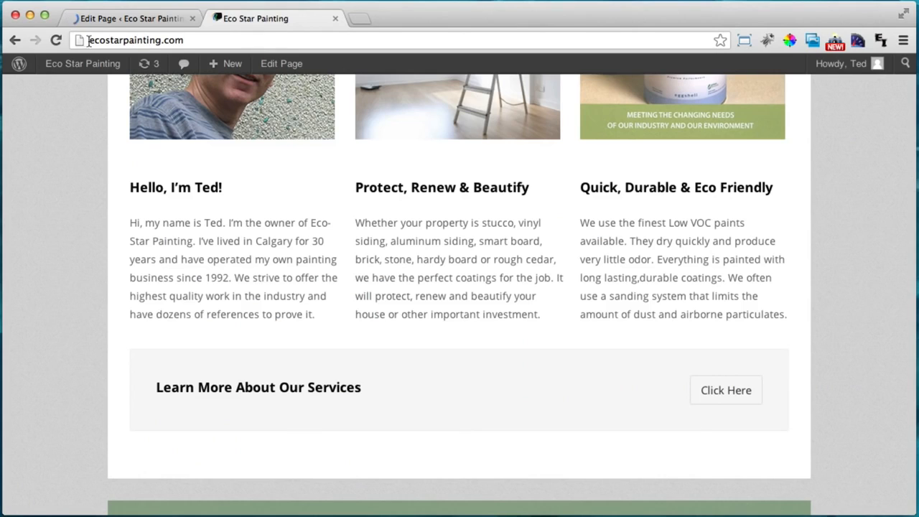
click(58, 38)
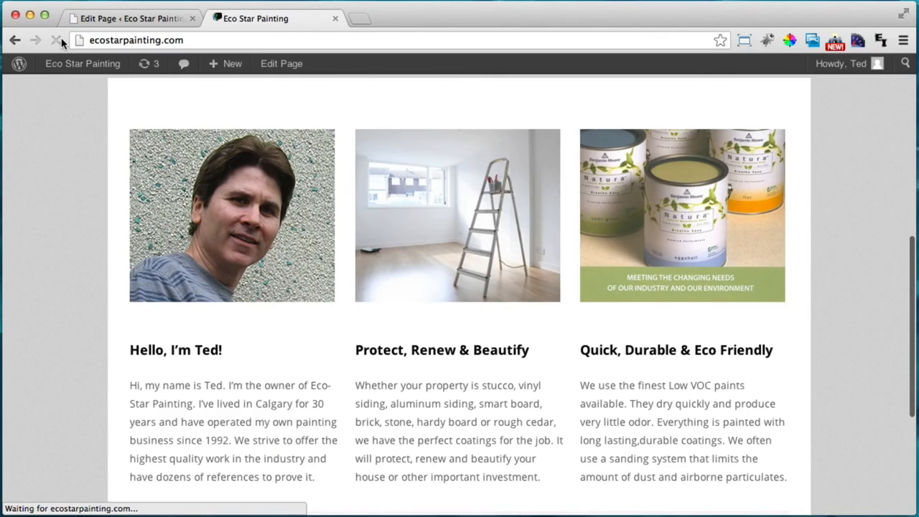
scroll(379, 340, down, 5)
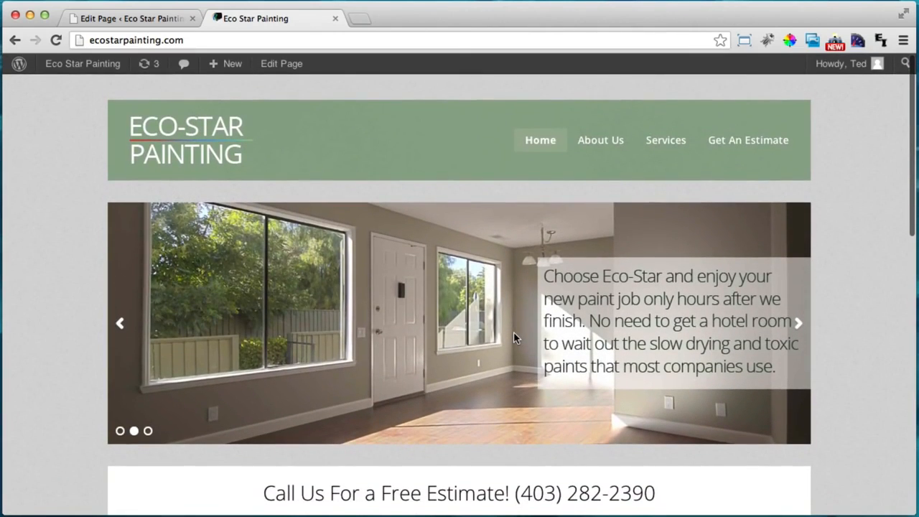
Open the live About Us page, which shows only a comment form
click(593, 142)
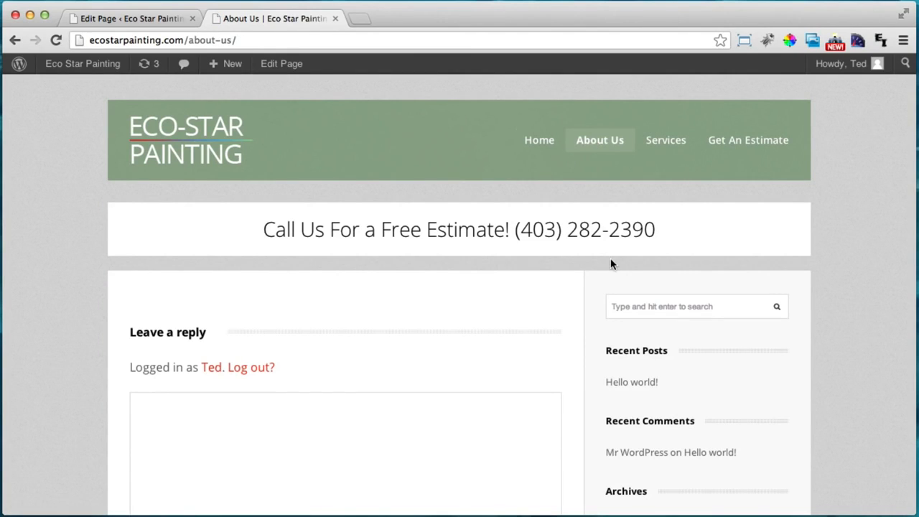
scroll(610, 262, down, 4)
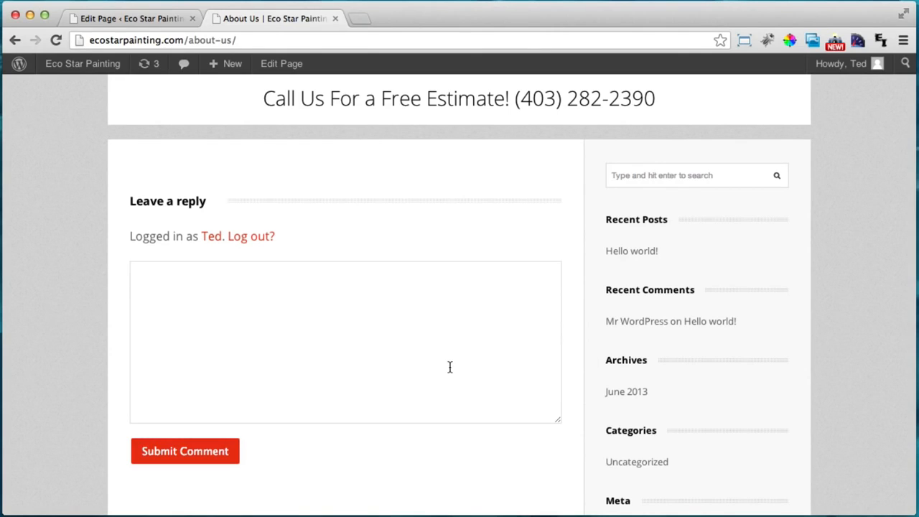
scroll(449, 366, down, 2)
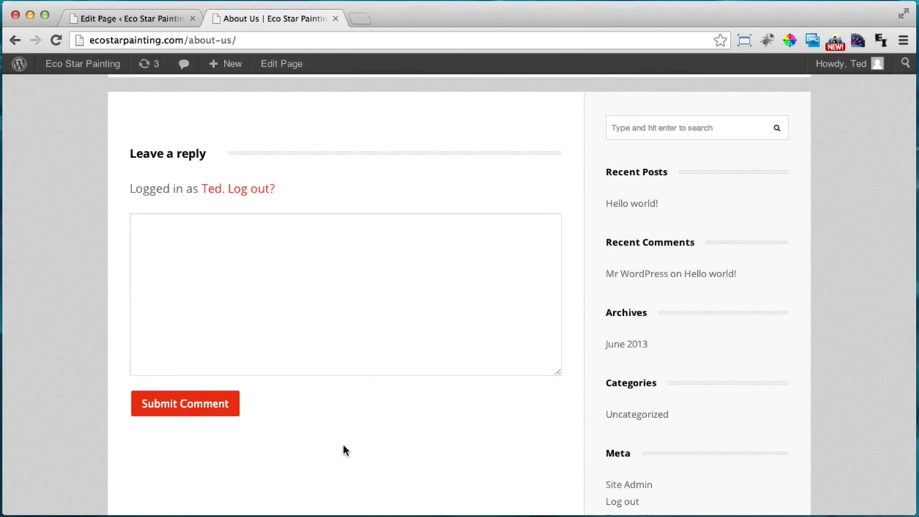
Open the About Us page for editing from the All Pages list
click(119, 18)
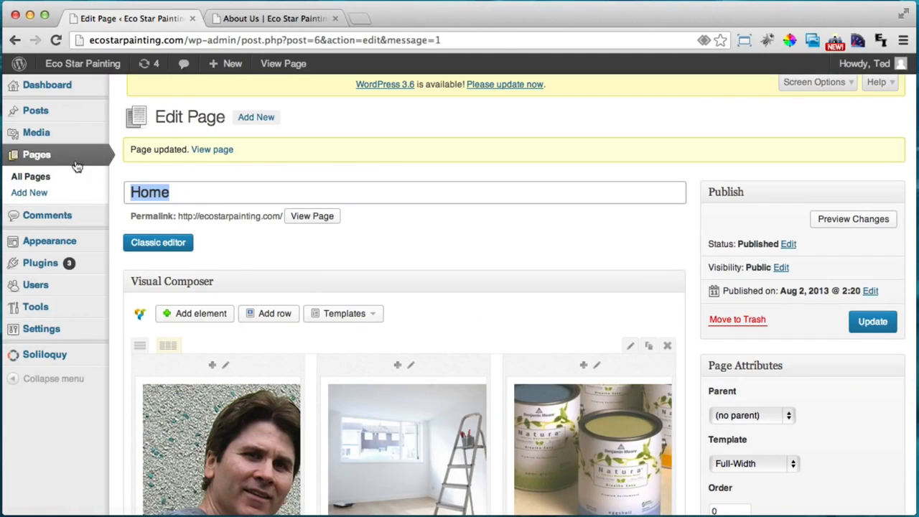
click(43, 157)
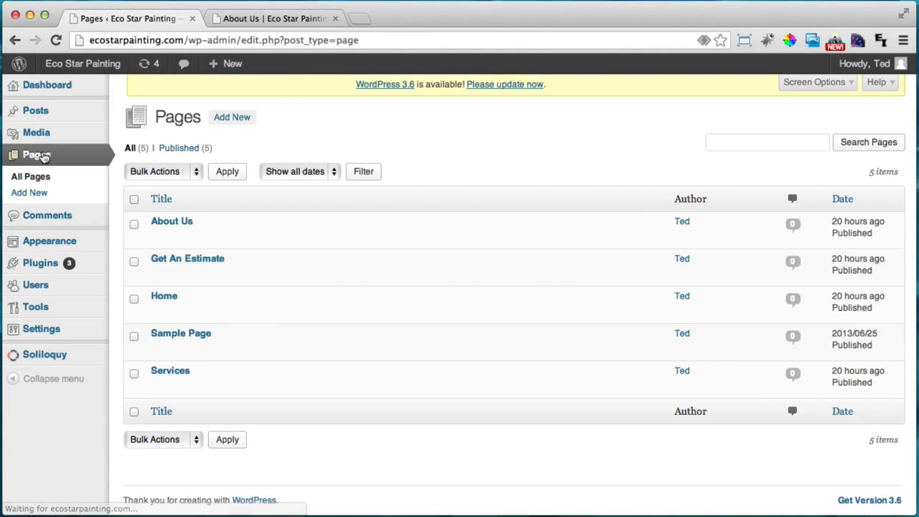
click(179, 222)
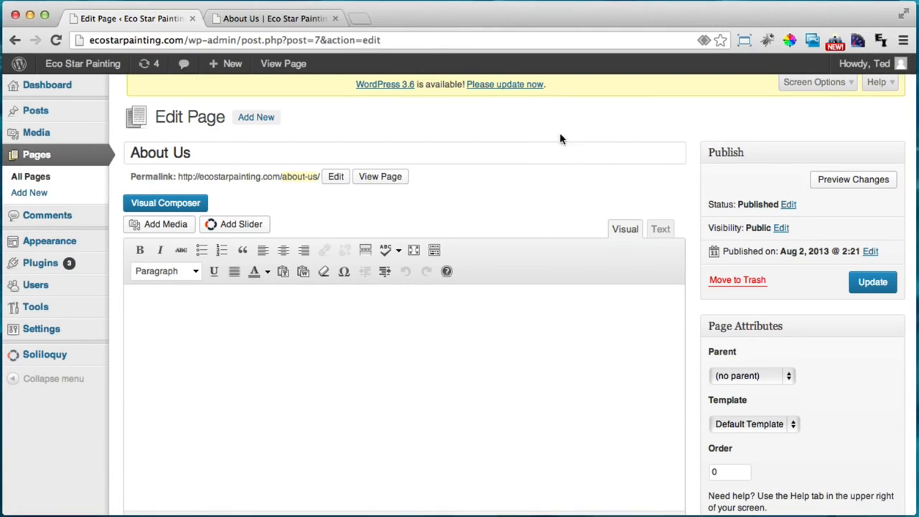
Paste three paragraphs of Lorem ipsum into the About Us body, then start adding media
click(270, 364)
scroll(512, 324, down, 1)
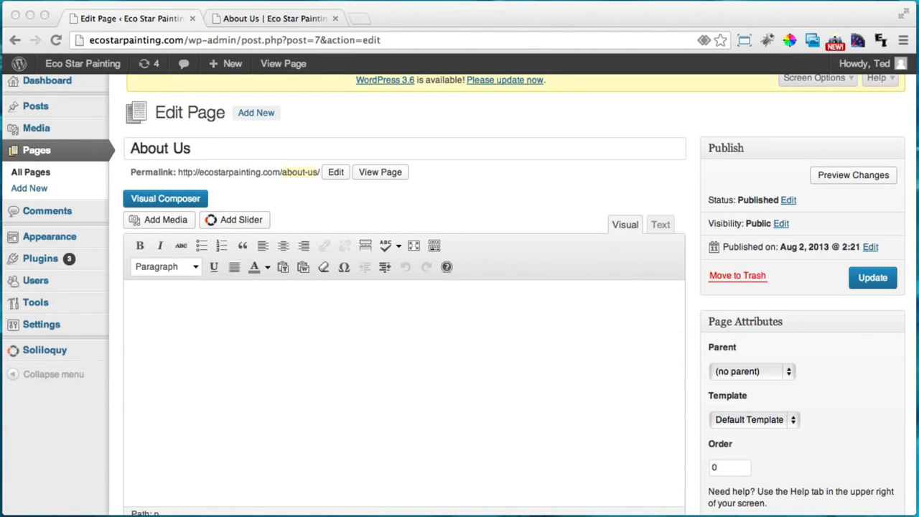
click(281, 345)
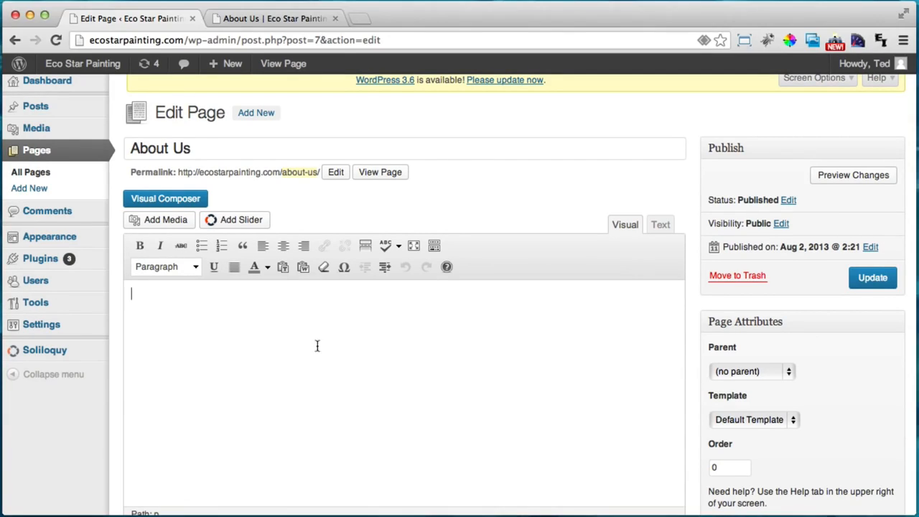
scroll(421, 323, down, 2)
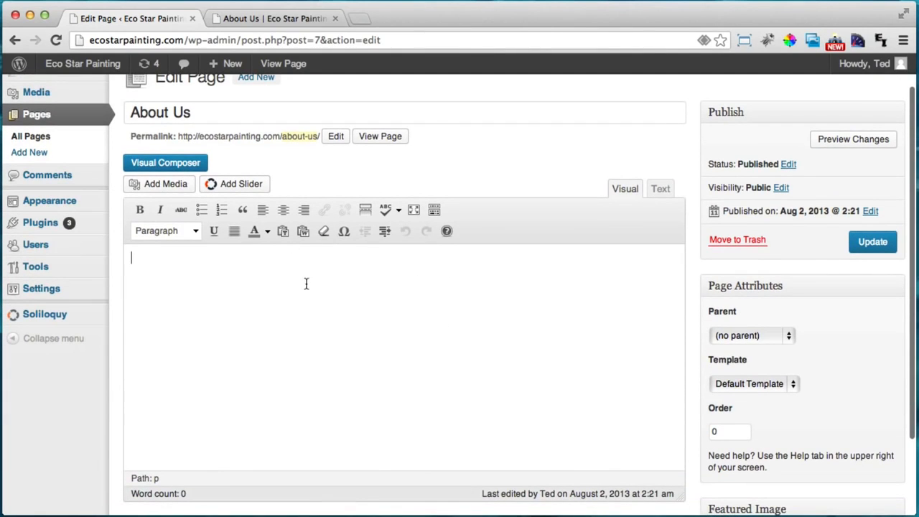
text(Lorem ipsum dolor sit amet, consectetuer adipiscing elit. Aenean commodo ligula eget dolor. Aenean massa. Cum sociis natoque penatibus et magnis dis parturient montes, nascetur ridiculus mus. Donec quam felis, ultricies nec, pellentesque eu, pretium quis, sem. Nulla consequat massa quis enim. Donec pede justo, fringilla vel, aliquet nec, vulputate eget, arcu. In enim justo, rhoncus ut, imperdiet a, venenatis vitae, justo. Nullam dictum felis eu pede mollis pretium. Integer tincidunt. Cras dapibus. Vivamus elementum semper nisi. Aenean vulputate eleifend tellus. Aenean leo ligula, porttitor eu, consequat vitae, eleifend ac, enim. Aliquam lorem ante, dapibus in, viverra quis, feugiat a, tellus. Phasellus viverra nulla ut metus varius laoreet. Quisque rutrum. Aenean imperdiet. Etiam ultricies nisi vel augue. Curabitur ullamcorper ultricies nisi.)
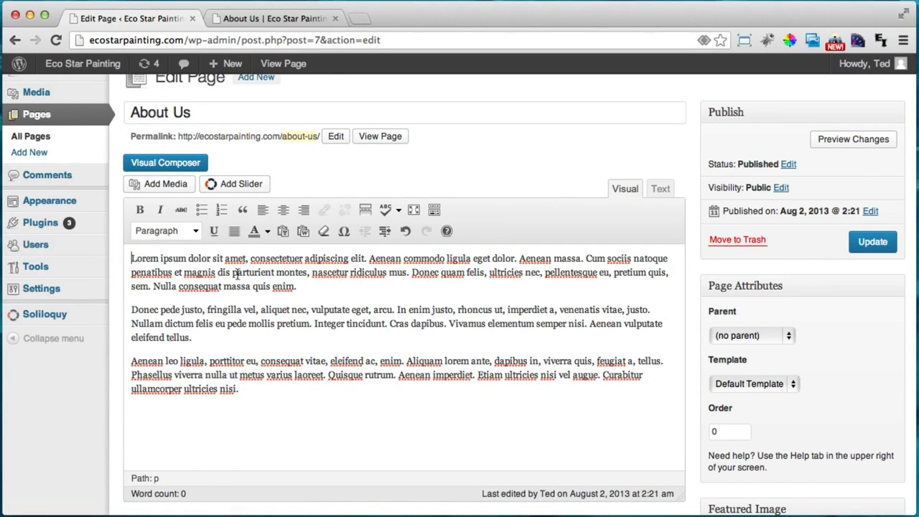
click(169, 188)
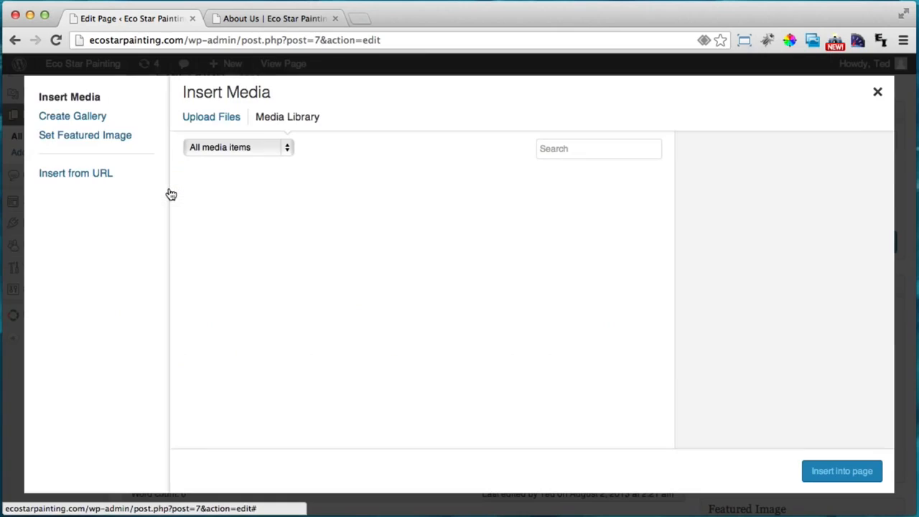
Upload the tedbig.jpg portrait and edit its image title
click(219, 125)
click(512, 324)
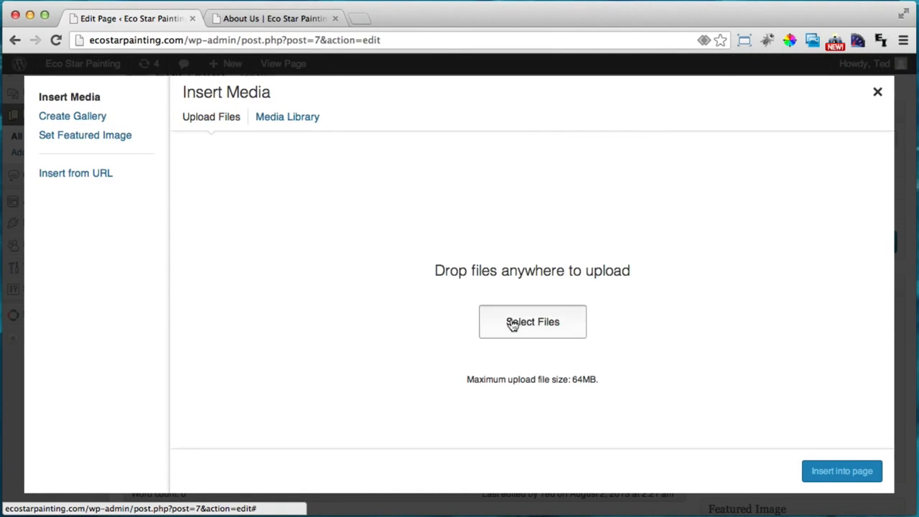
click(650, 283)
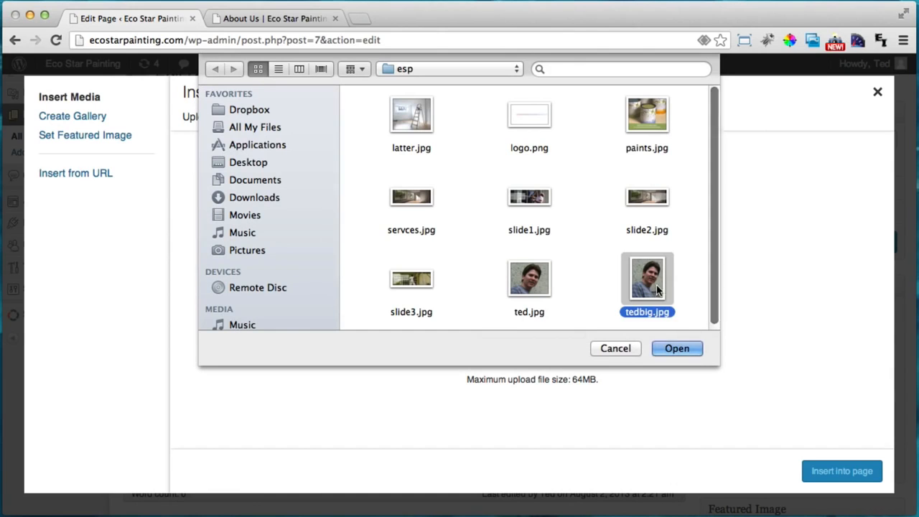
click(685, 349)
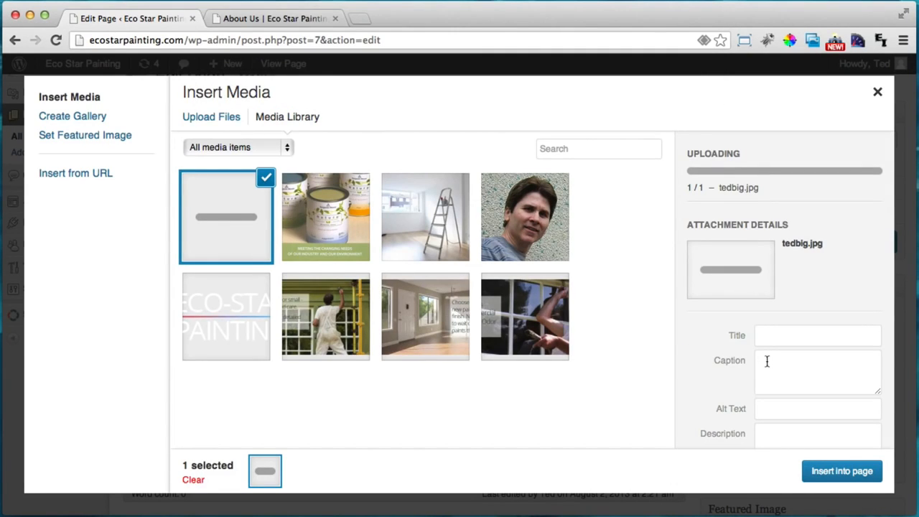
scroll(719, 330, down, 1)
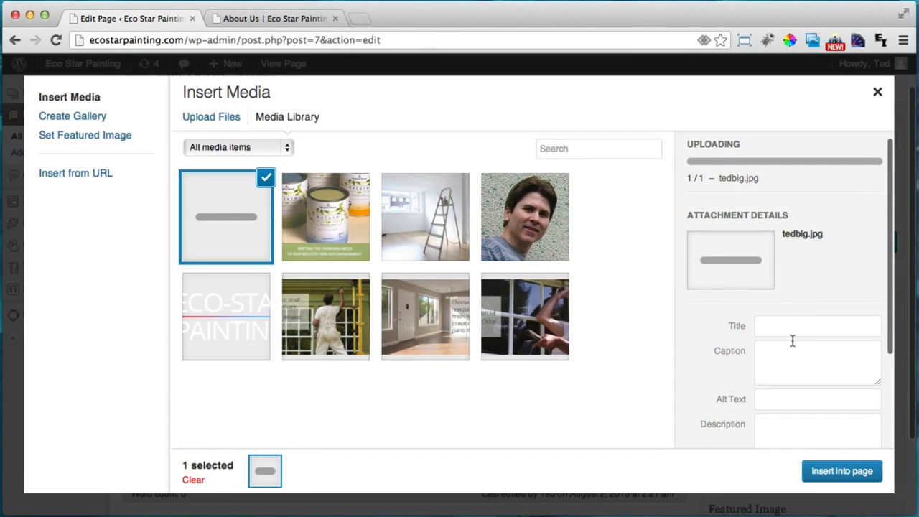
scroll(795, 328, down, 3)
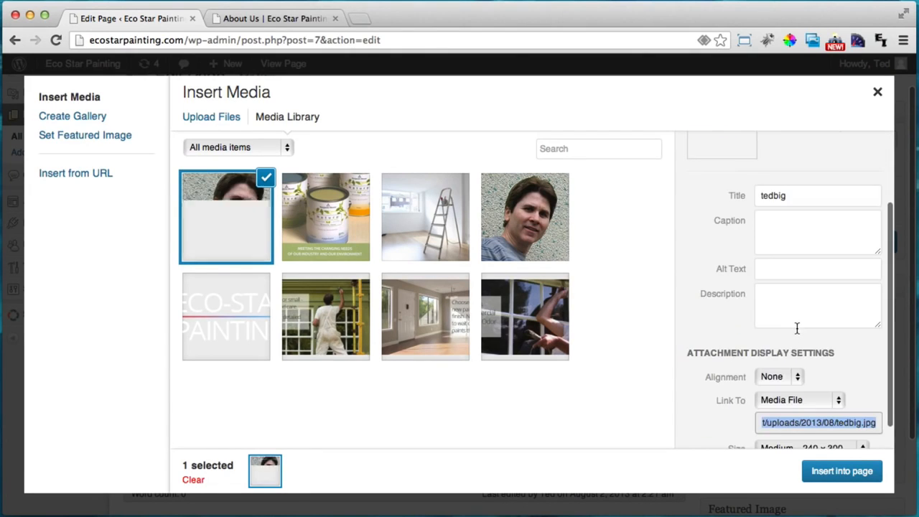
double_click(802, 194)
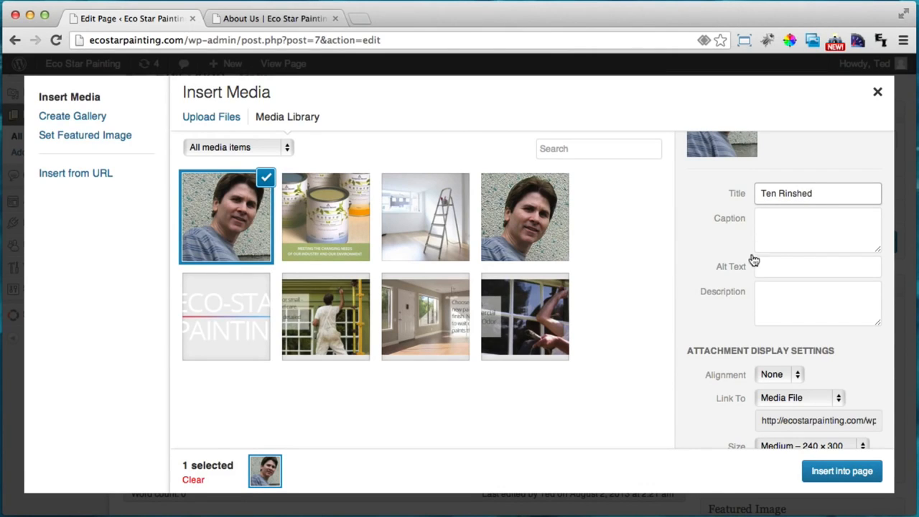
Insert the portrait aligned left, linked to nothing, at full 285 × 356 size
scroll(751, 303, down, 1)
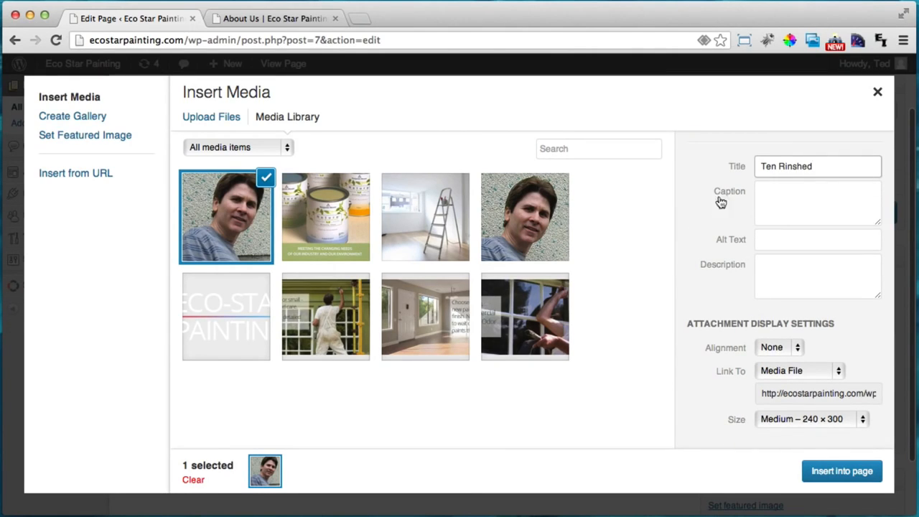
click(805, 350)
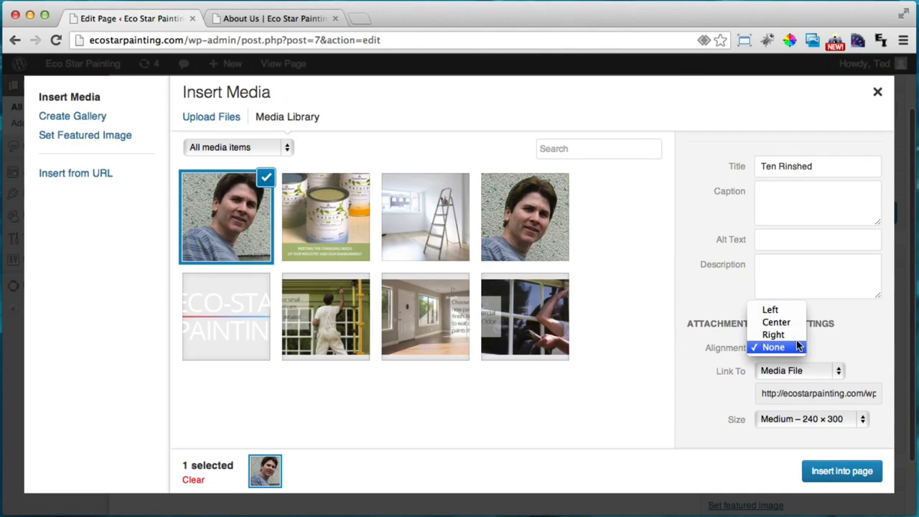
click(779, 308)
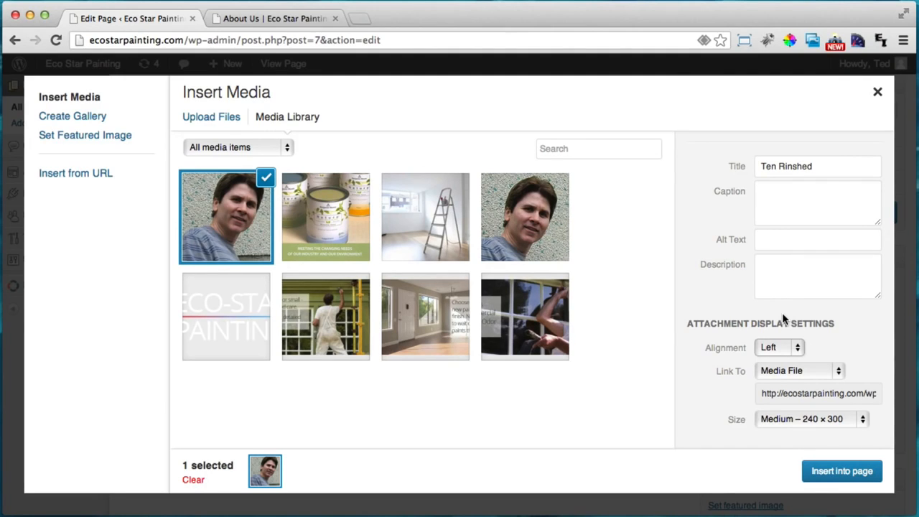
click(777, 371)
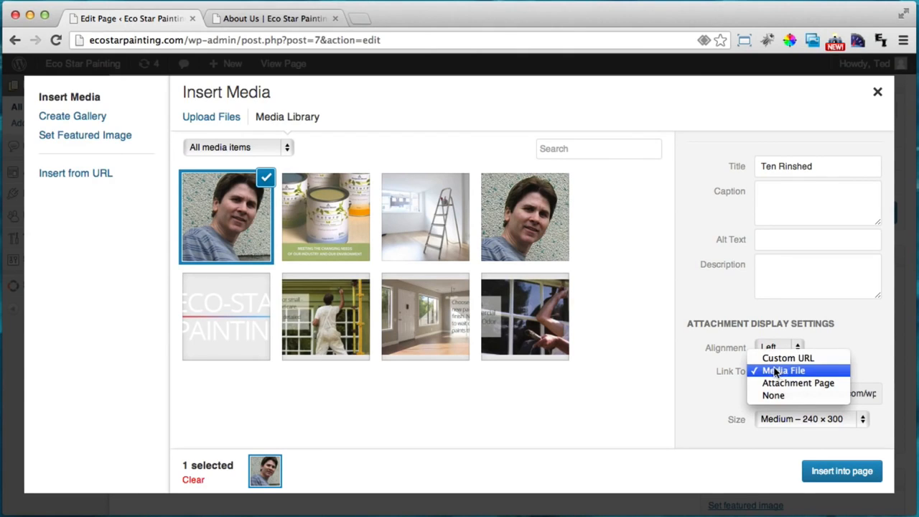
click(811, 395)
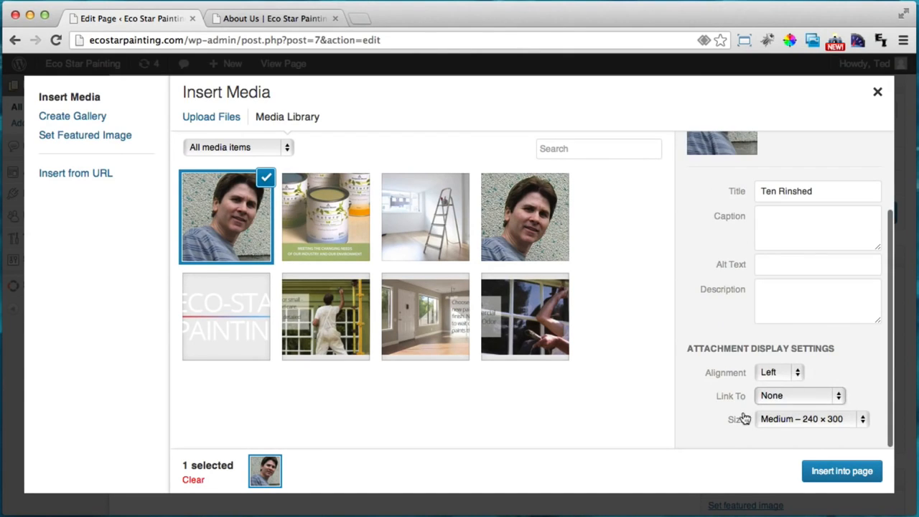
click(806, 419)
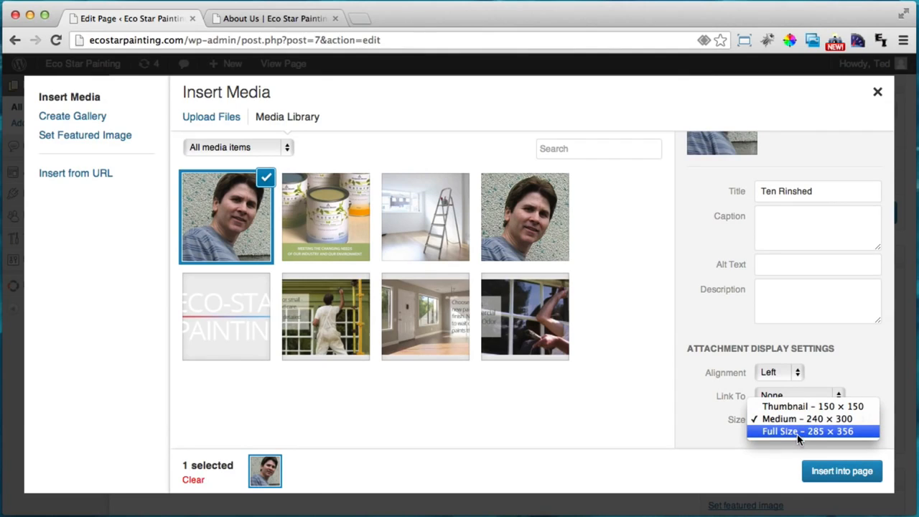
click(797, 432)
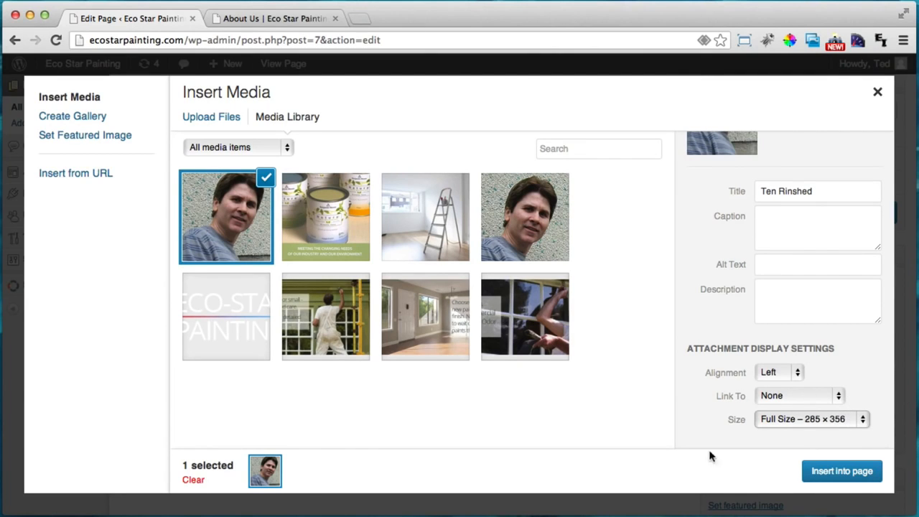
click(842, 471)
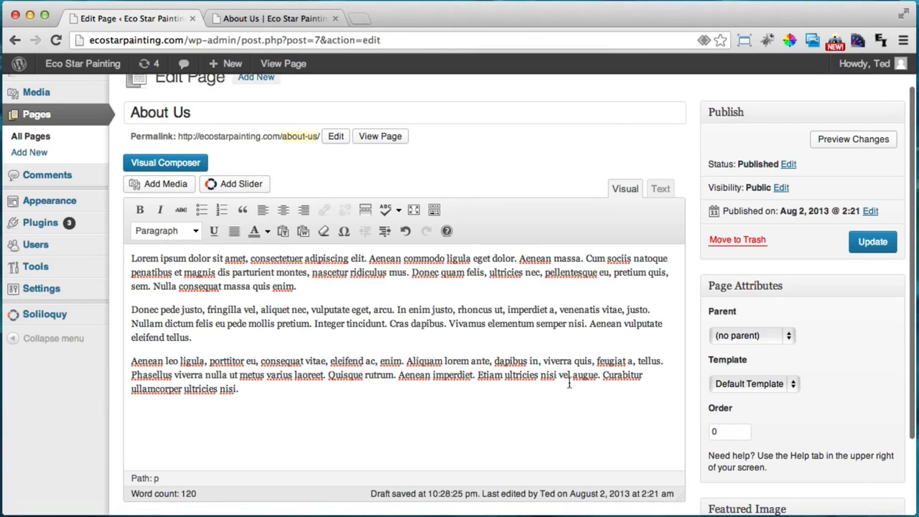
Set the About Us page template to Full-Width and update the page
scroll(284, 317, down, 1)
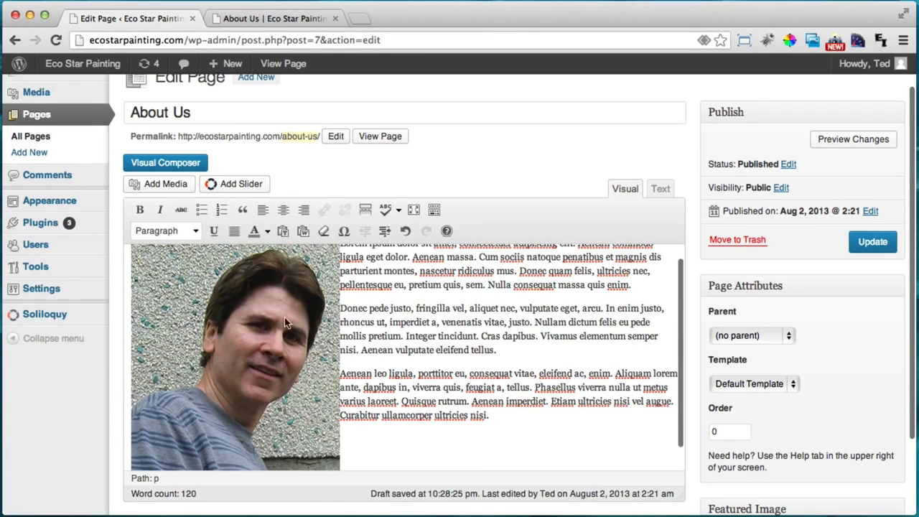
click(739, 384)
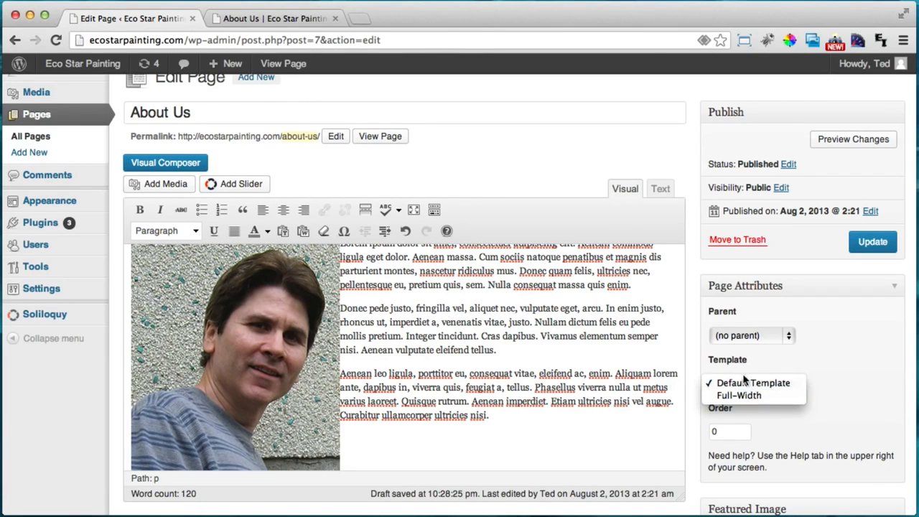
click(741, 395)
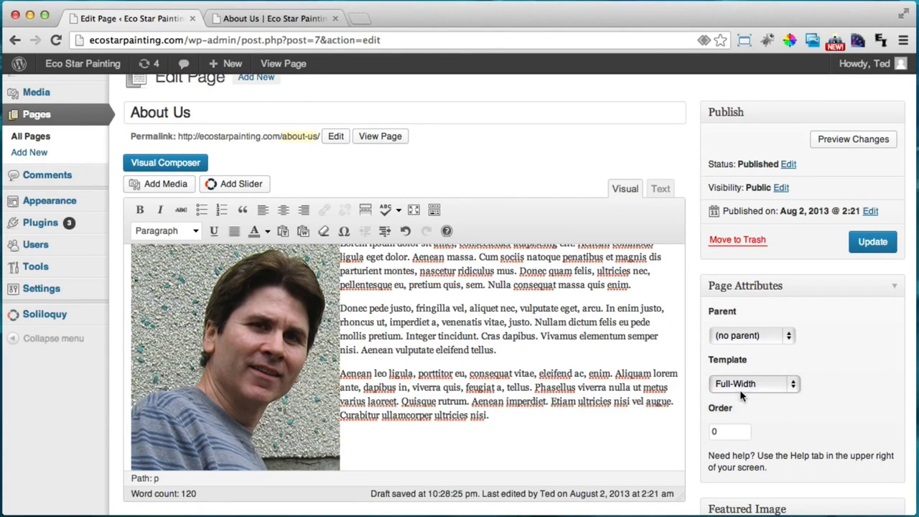
click(872, 241)
Reload the live About Us page to check the left-aligned portrait beside the text
click(244, 18)
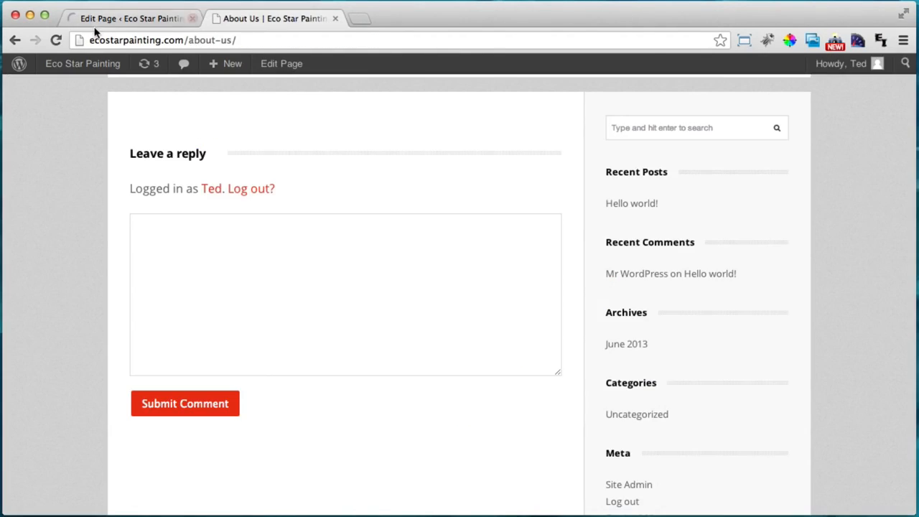
click(57, 40)
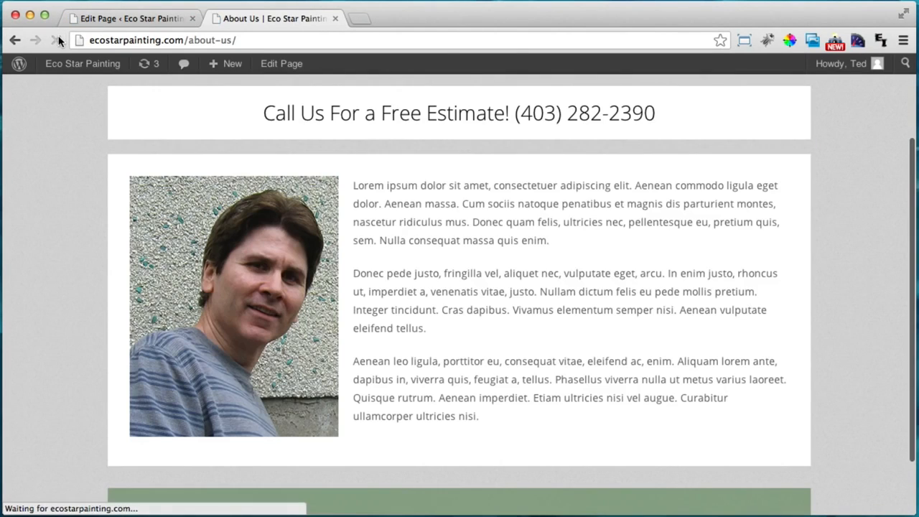
scroll(426, 330, up, 1)
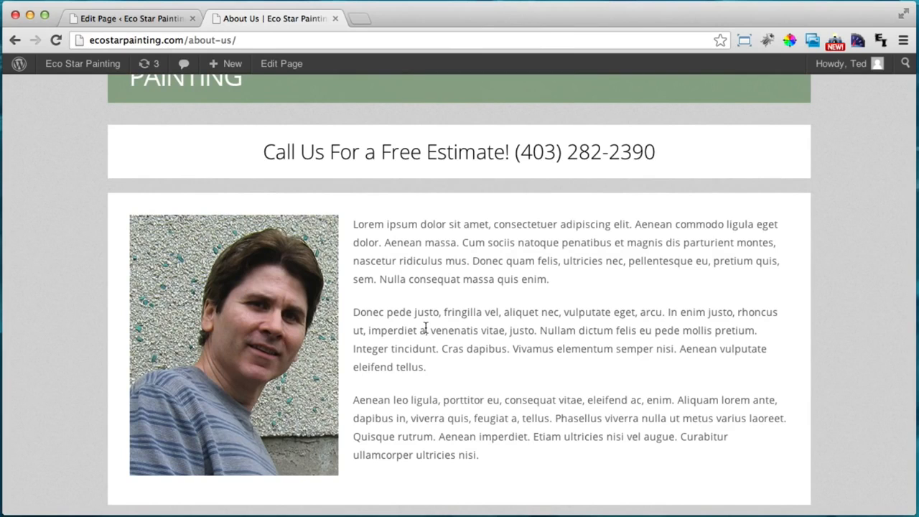
scroll(426, 328, down, 3)
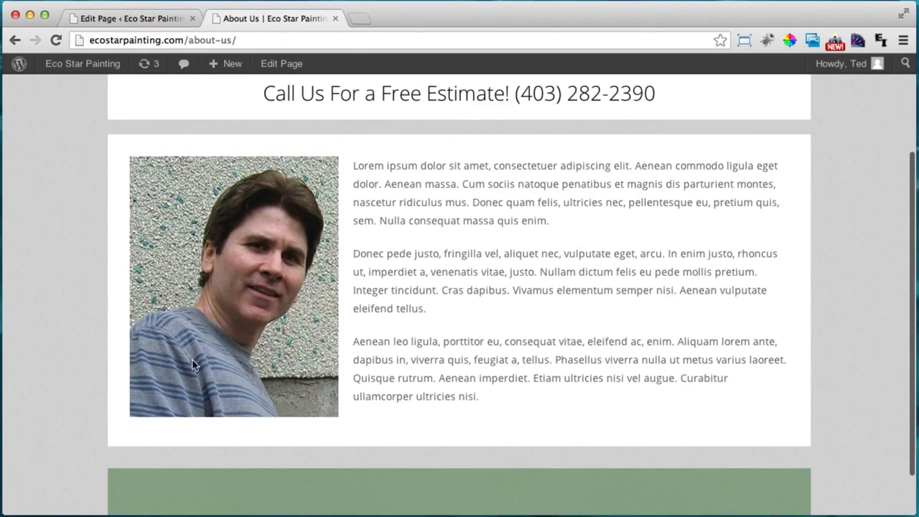
scroll(164, 445, up, 6)
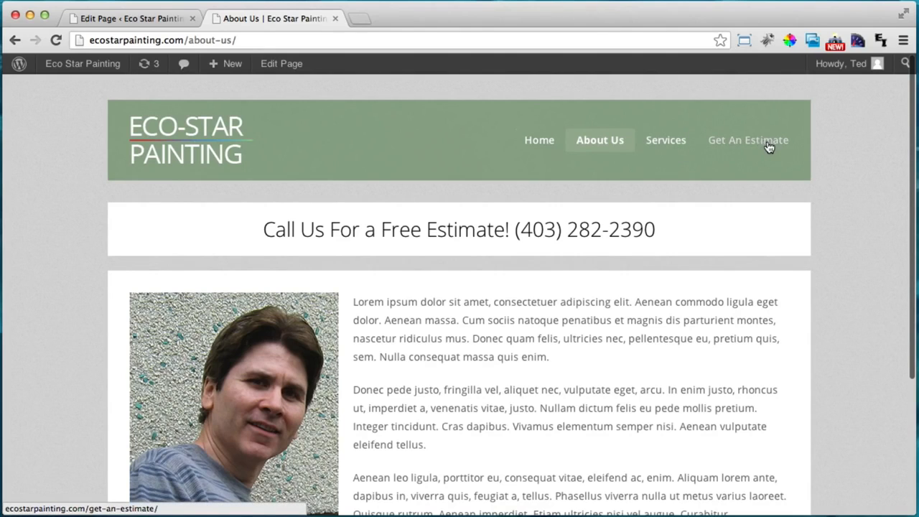
scroll(587, 404, down, 5)
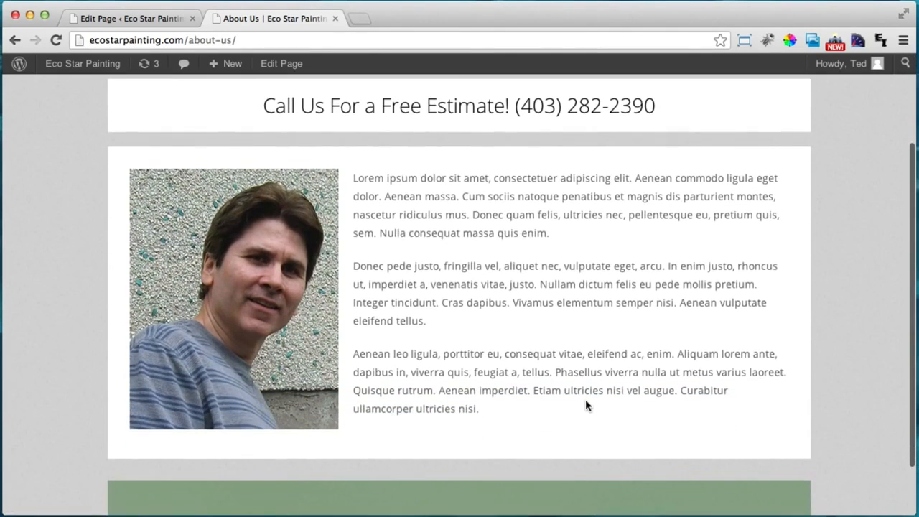
Switch About Us to the Visual Composer editor and append an empty row below the portrait text
click(107, 18)
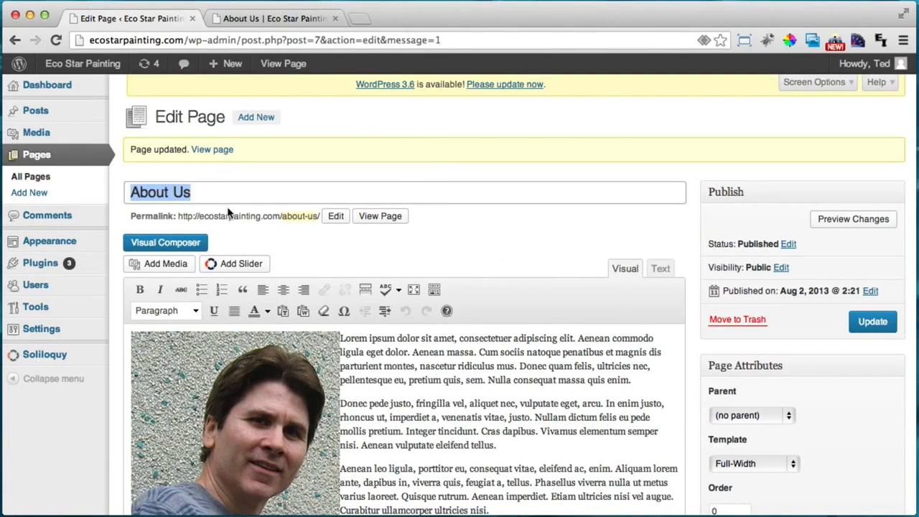
click(154, 248)
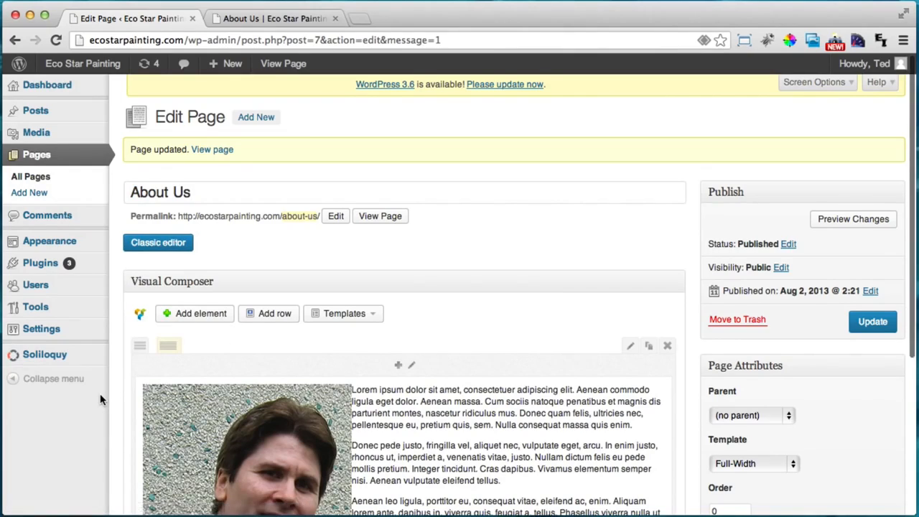
scroll(100, 393, down, 3)
scroll(99, 393, down, 1)
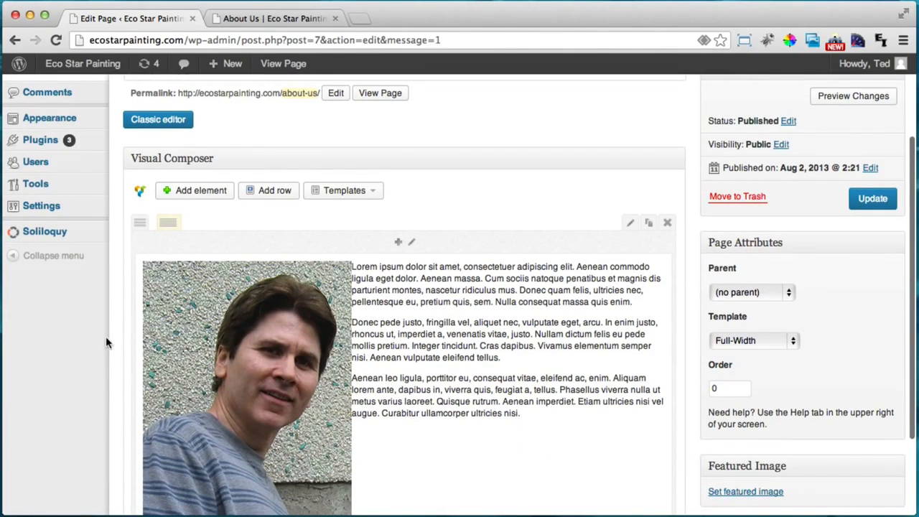
scroll(97, 354, down, 2)
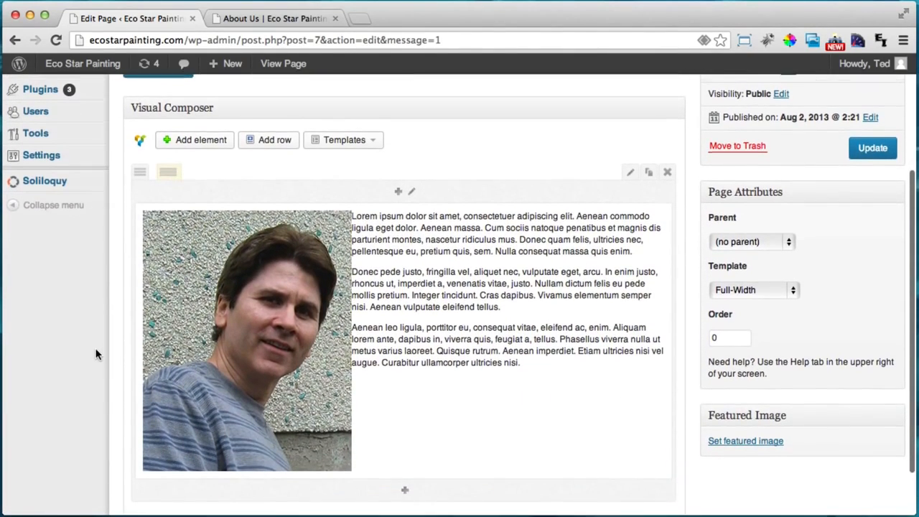
click(273, 145)
scroll(81, 308, down, 5)
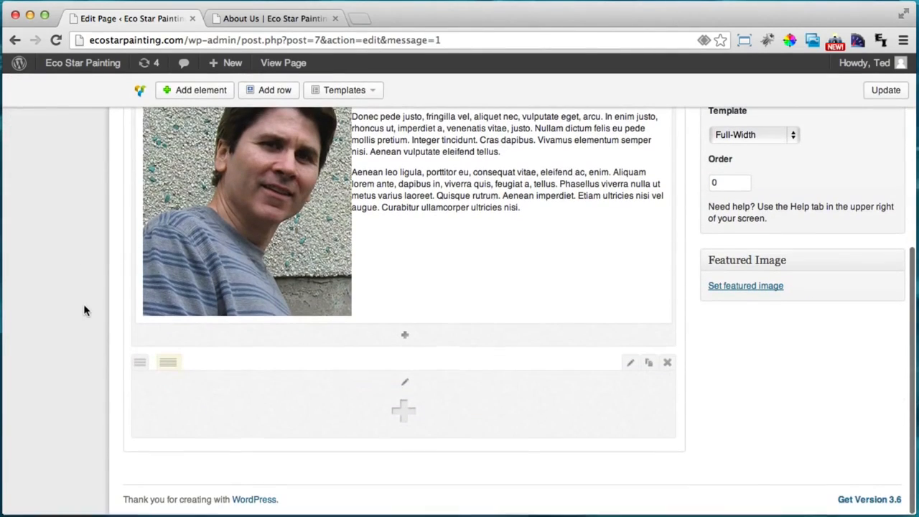
Add a Call to Action Button to the row with the free-estimate message and 'Get an Estimate' label
click(405, 411)
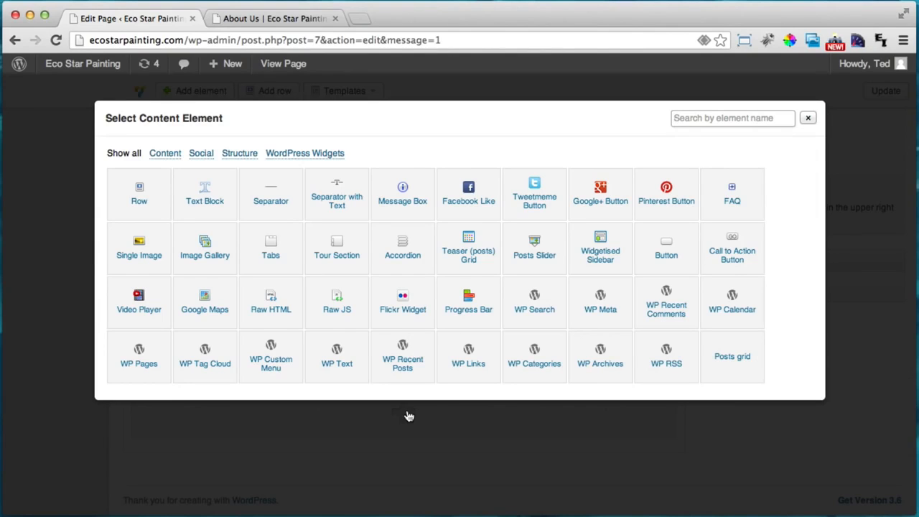
click(732, 254)
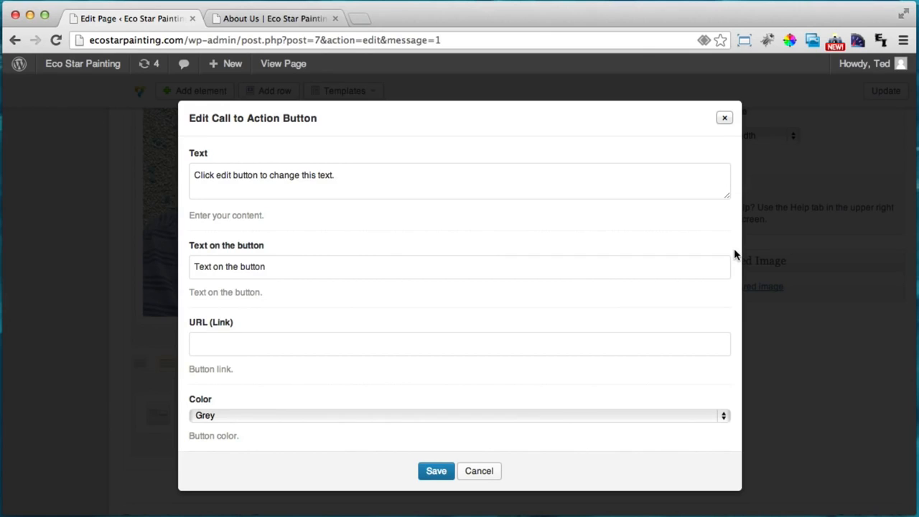
drag(365, 188, 159, 177)
text(C)
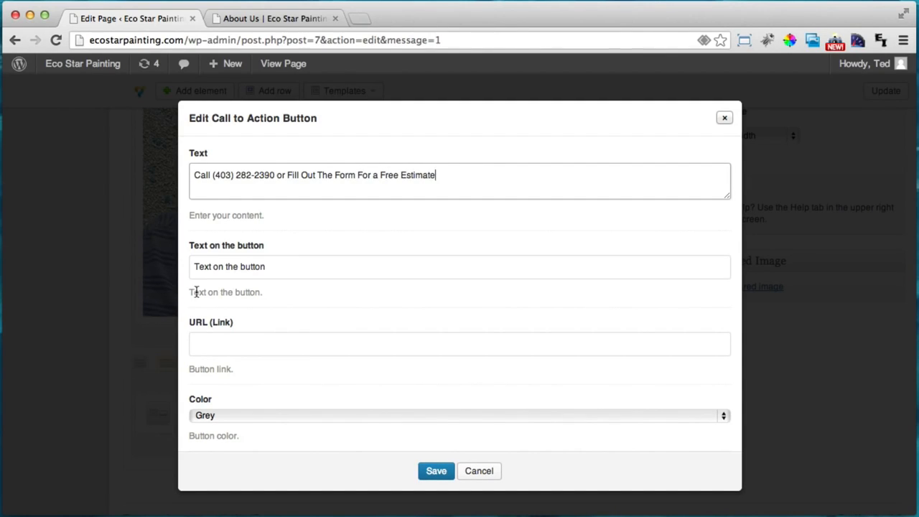
click(287, 267)
key(super+a)
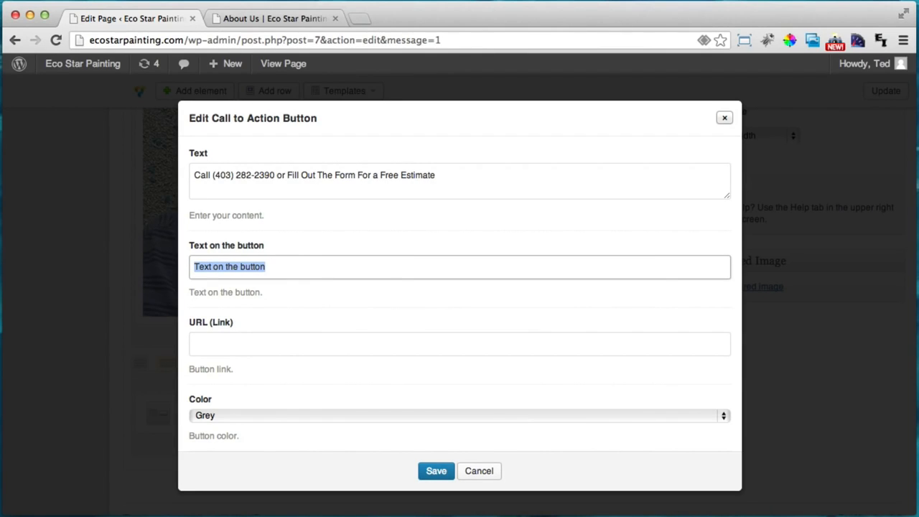
text(Get an Estimate)
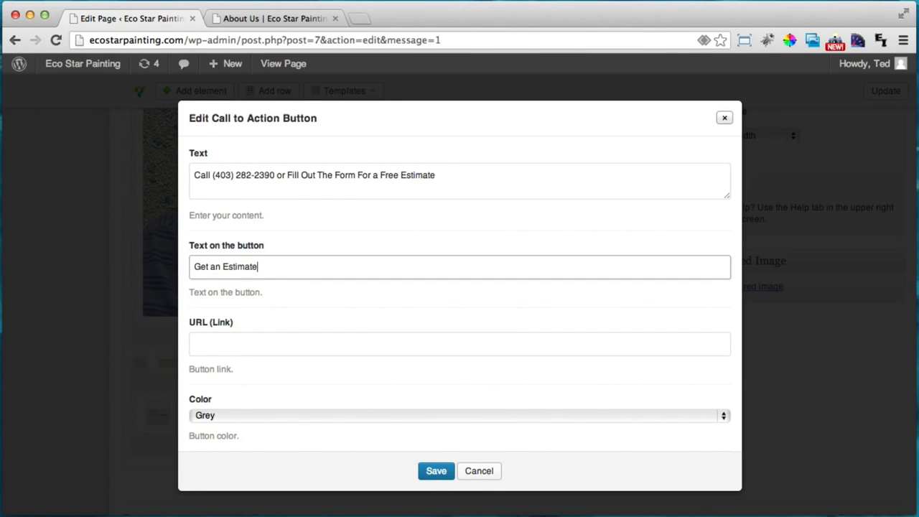
Copy the live Get An Estimate page URL and paste it as the button's link
click(289, 340)
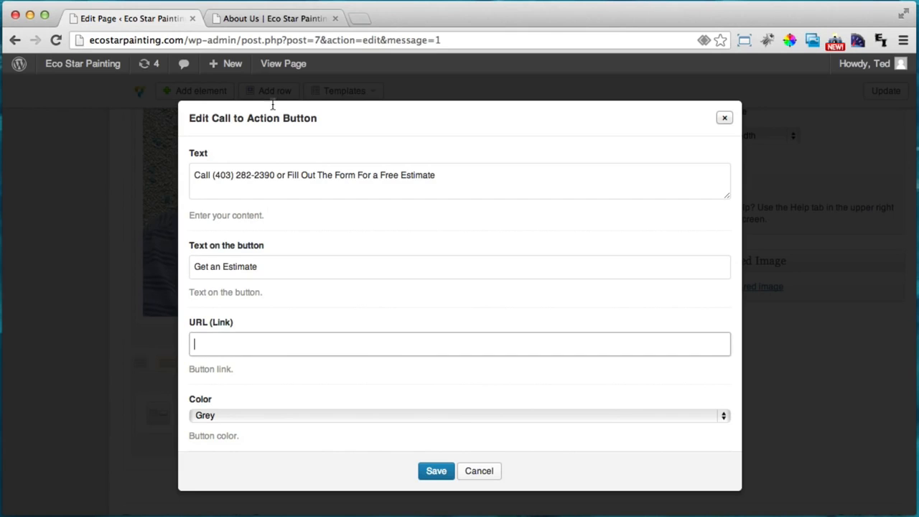
click(271, 18)
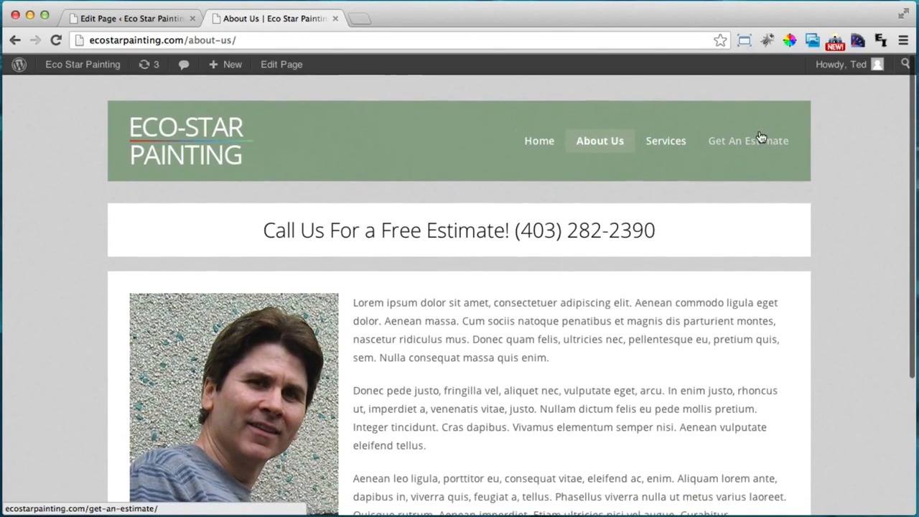
click(753, 139)
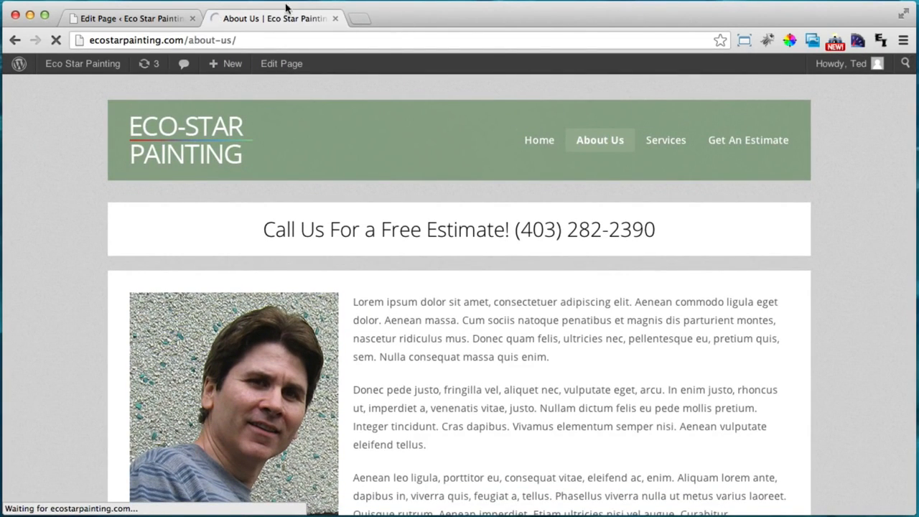
click(278, 40)
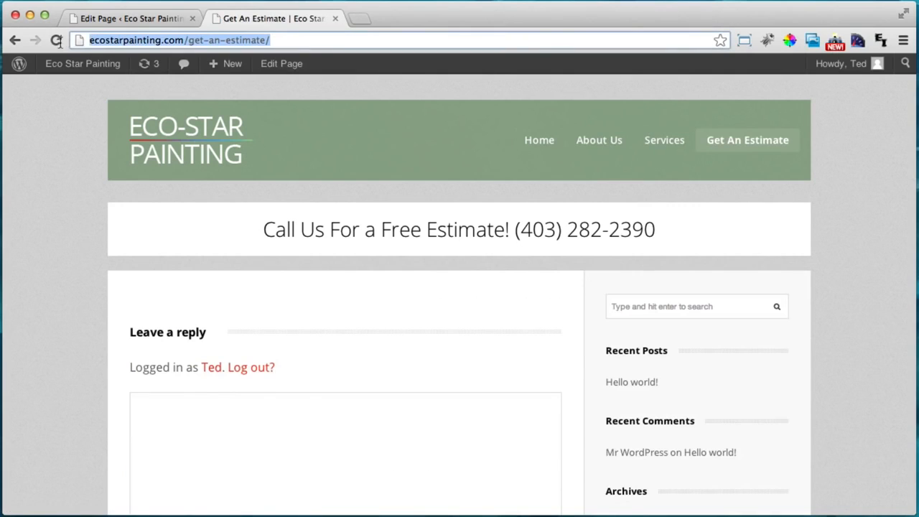
right_click(133, 38)
click(161, 56)
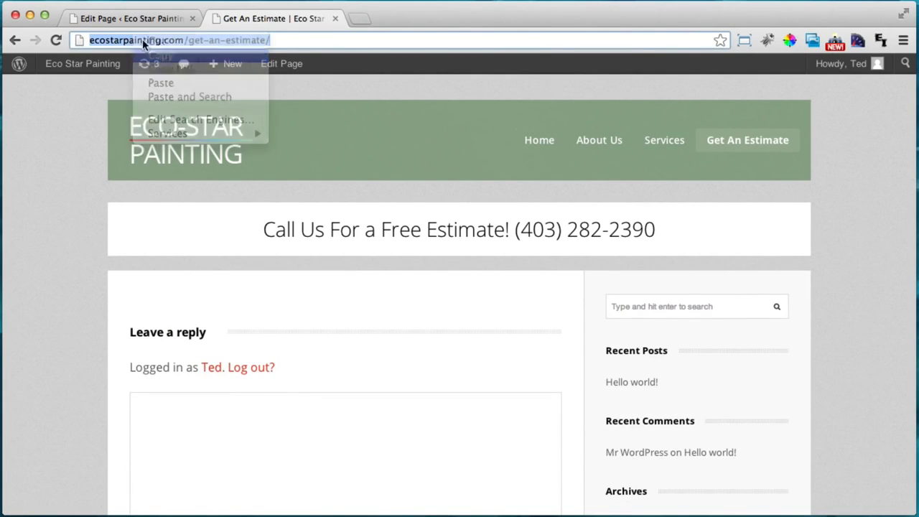
click(108, 18)
click(247, 343)
key(super+v)
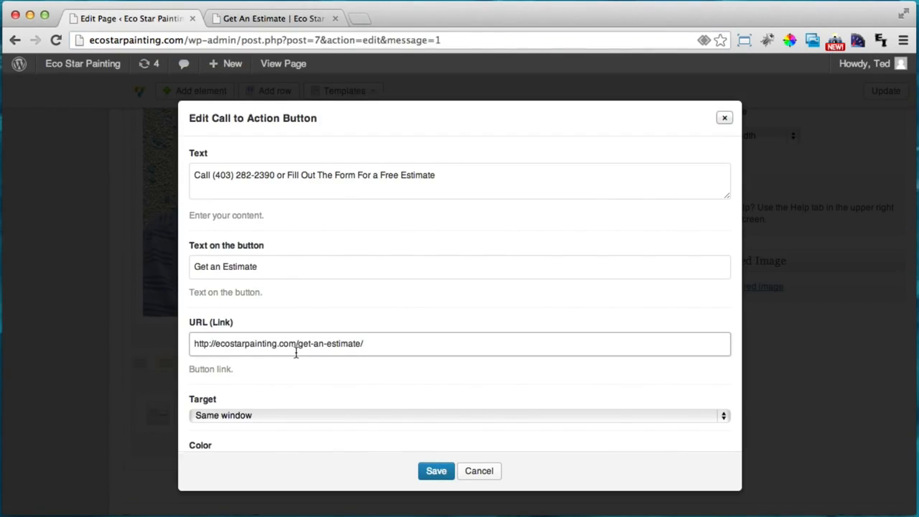
Give the Get an Estimate button a black colour, Mail icon and Large size, and save its settings
scroll(295, 351, down, 3)
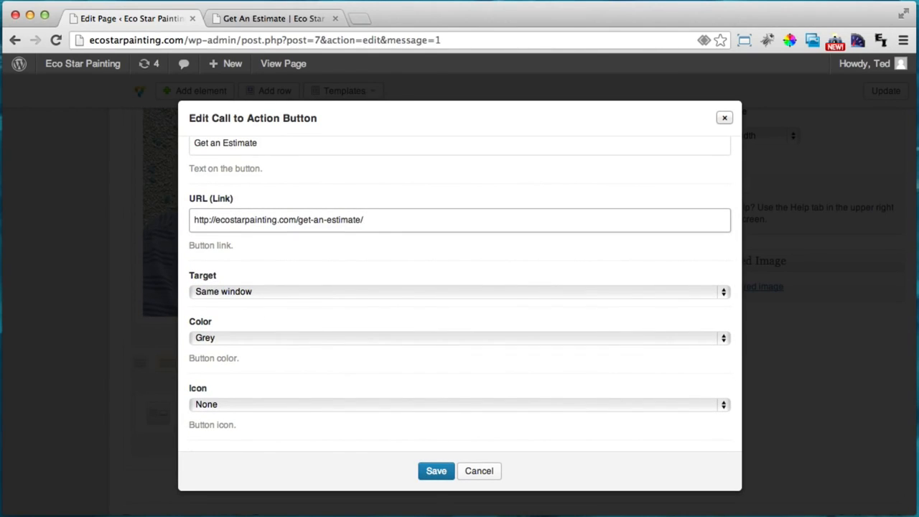
click(228, 339)
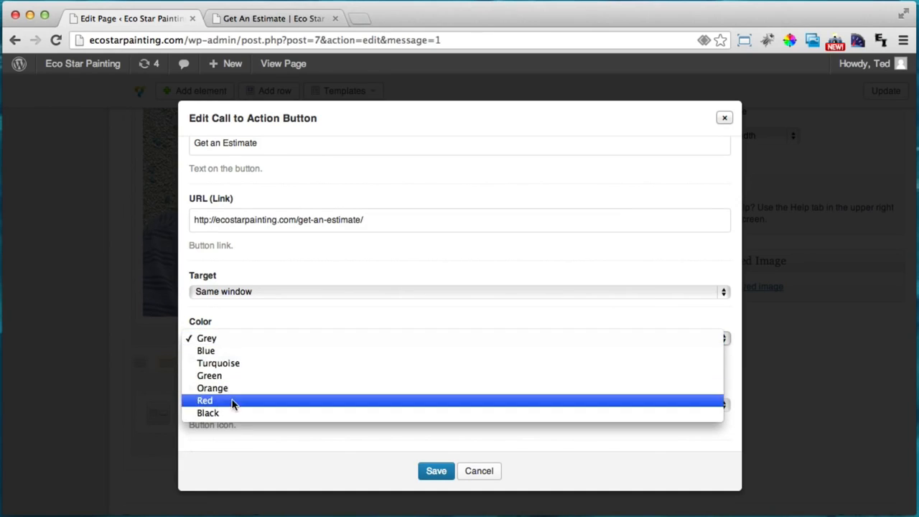
click(222, 415)
scroll(296, 370, down, 2)
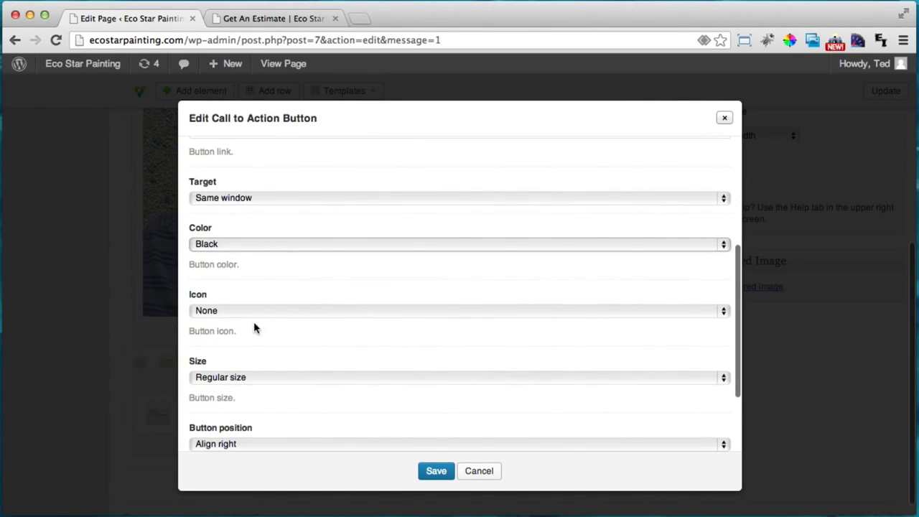
click(258, 309)
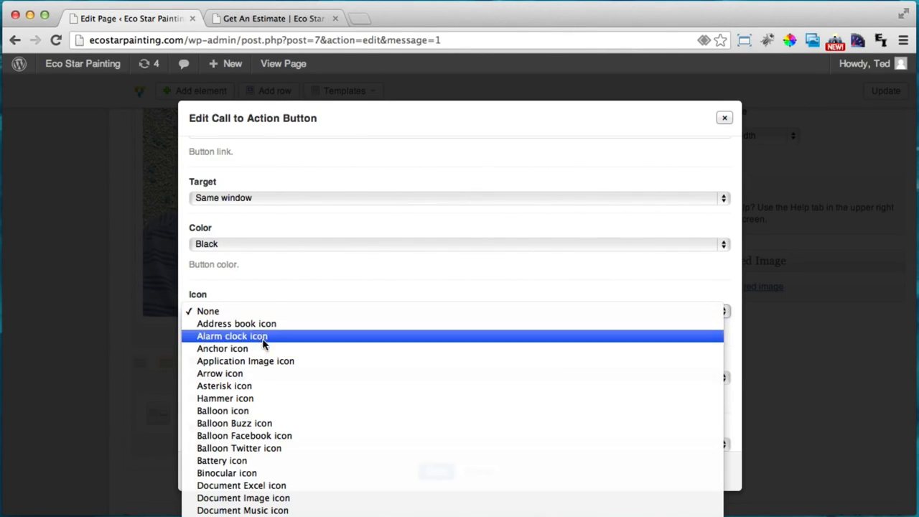
scroll(261, 400, down, 2)
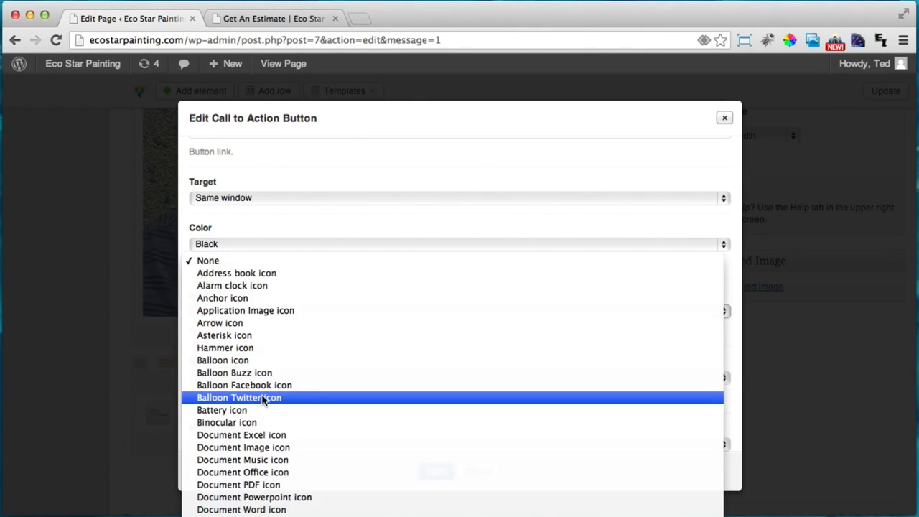
click(279, 456)
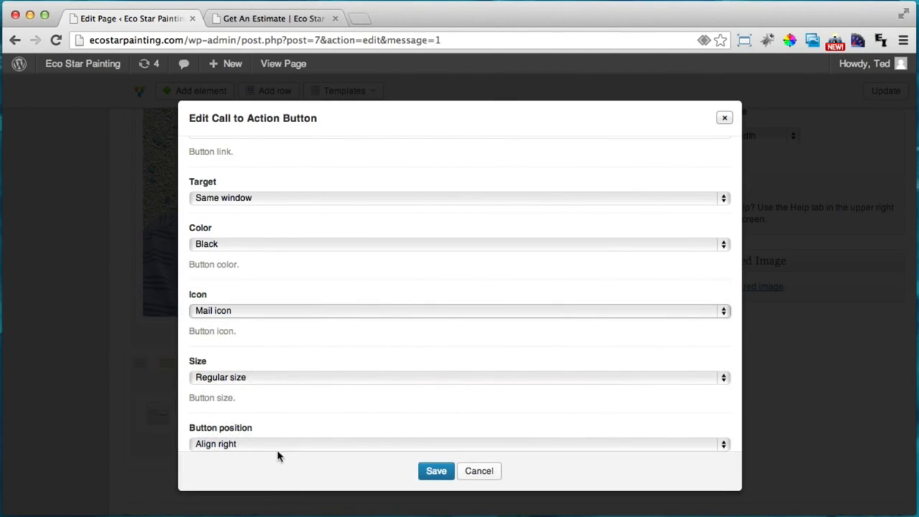
click(230, 374)
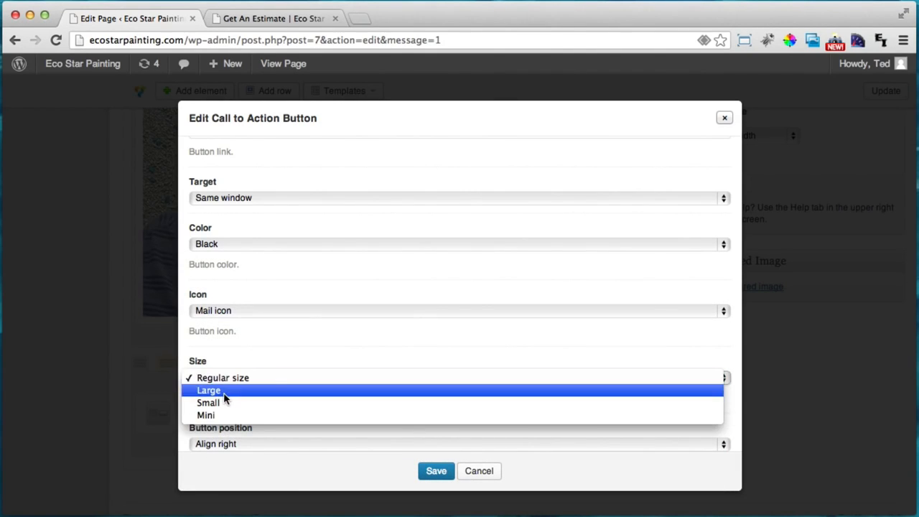
click(226, 391)
scroll(261, 421, down, 3)
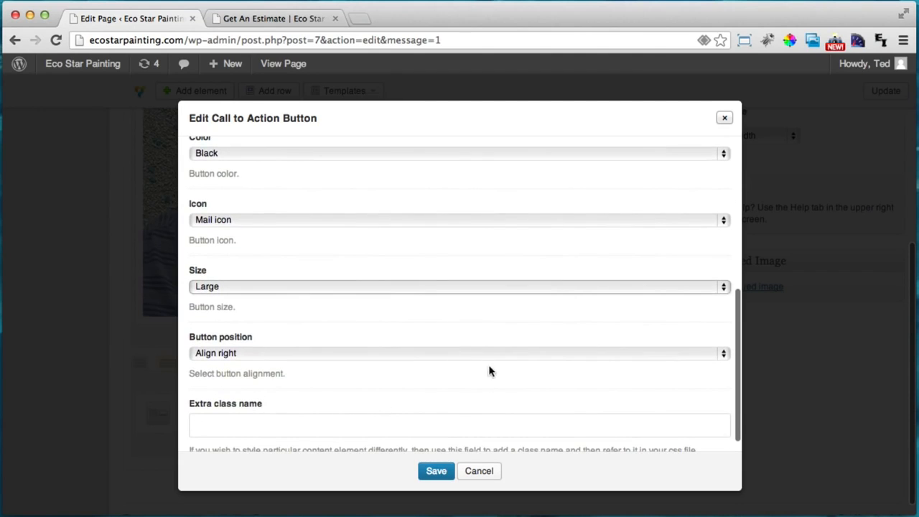
click(437, 470)
scroll(463, 433, up, 5)
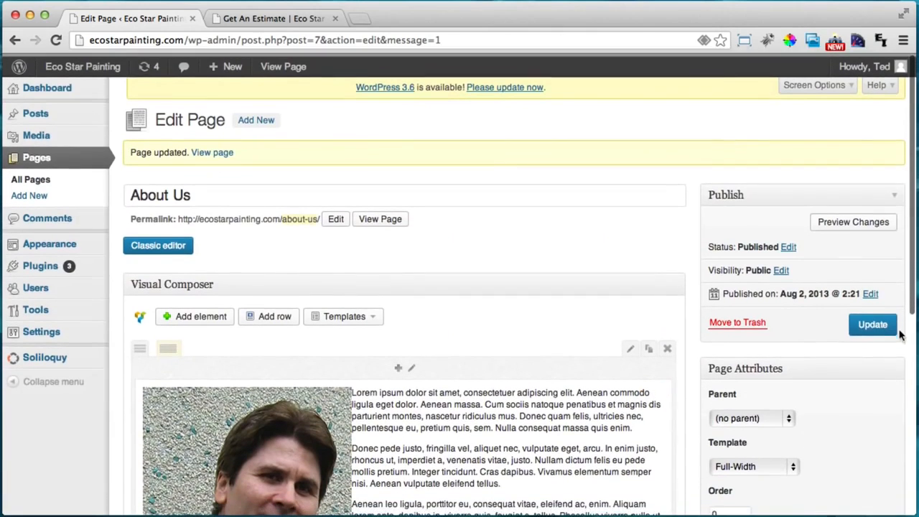
Update the About Us page and open it on the live site
click(860, 321)
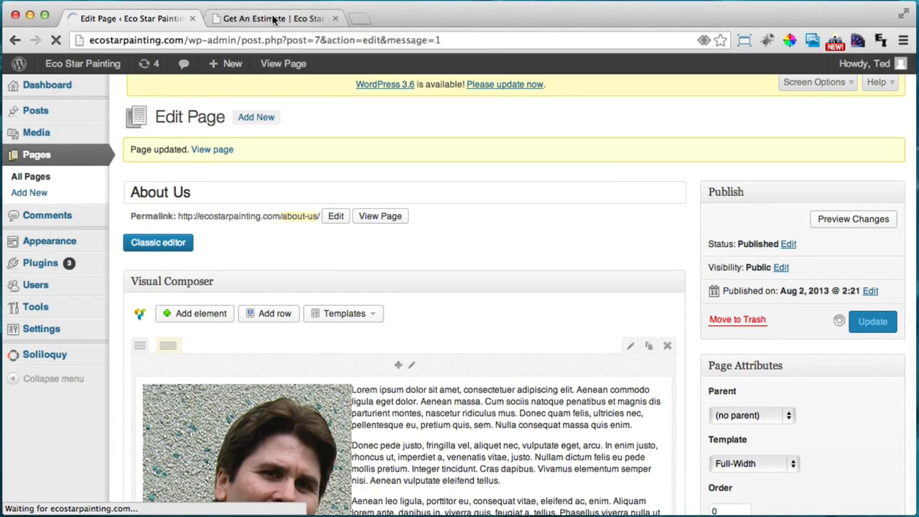
click(271, 16)
click(609, 142)
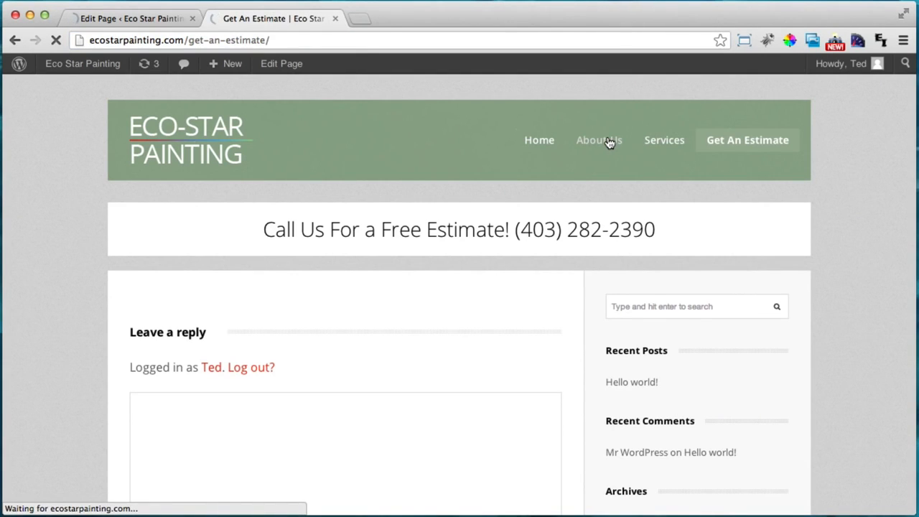
Scroll down to inspect the Get an Estimate bar's heading text on the live page
scroll(467, 228, down, 5)
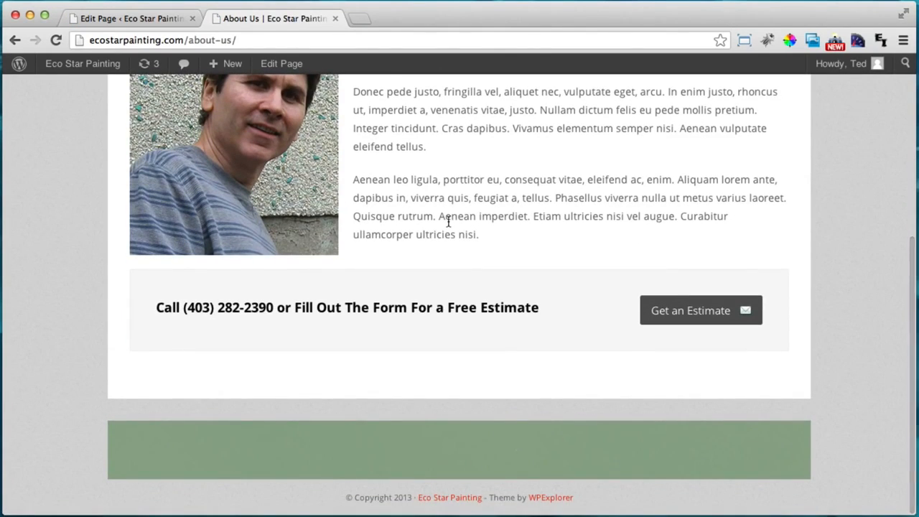
double_click(162, 302)
triple_click(354, 308)
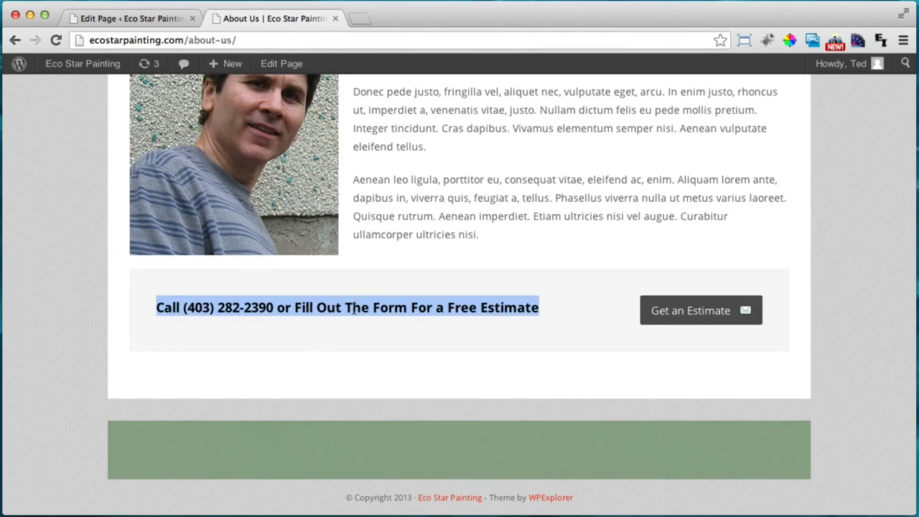
click(354, 309)
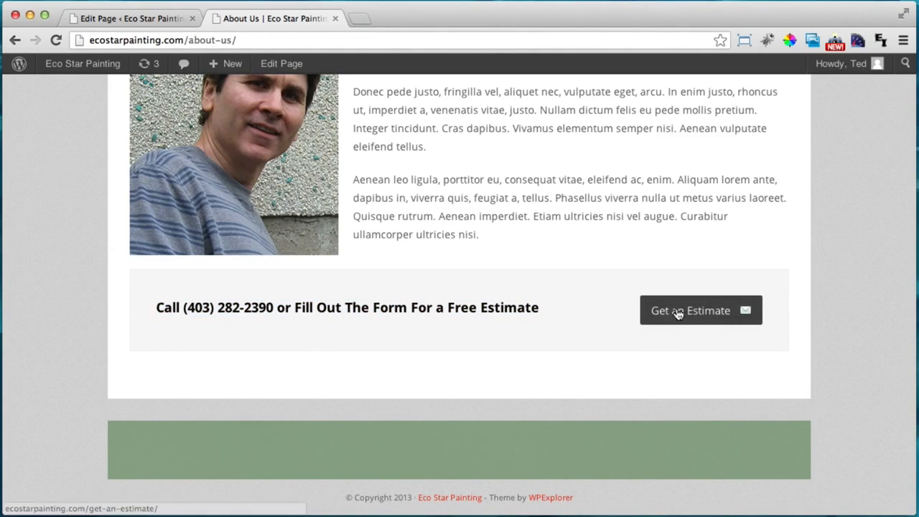
scroll(677, 313, up, 4)
scroll(677, 316, up, 1)
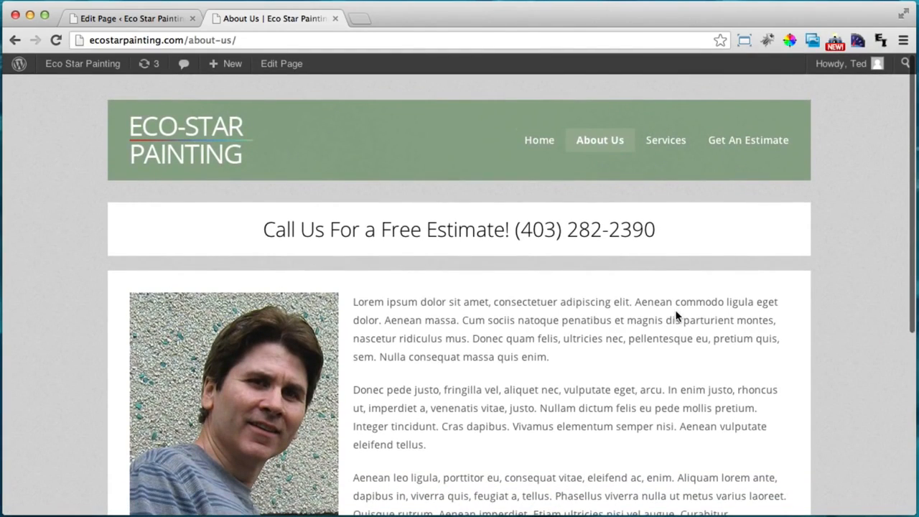
Open the live Services page and scroll through its empty body, comment form and sidebar
click(671, 140)
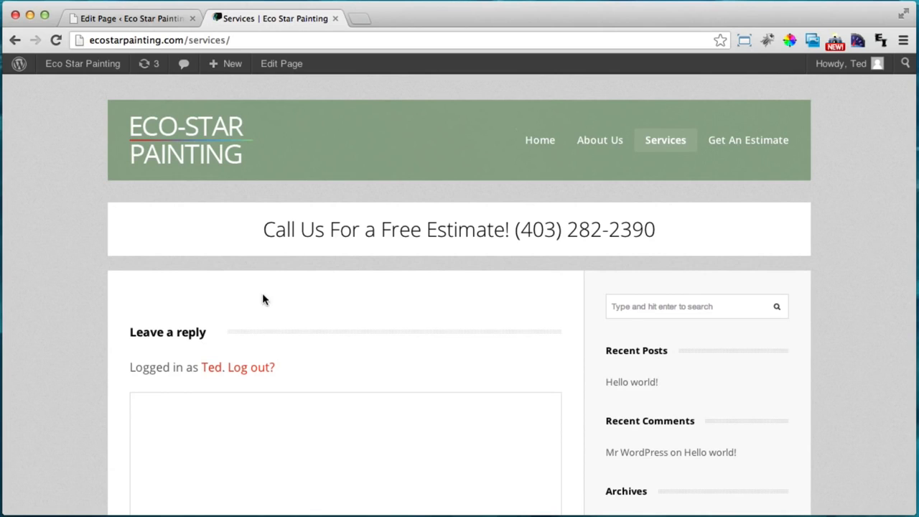
scroll(258, 285, down, 2)
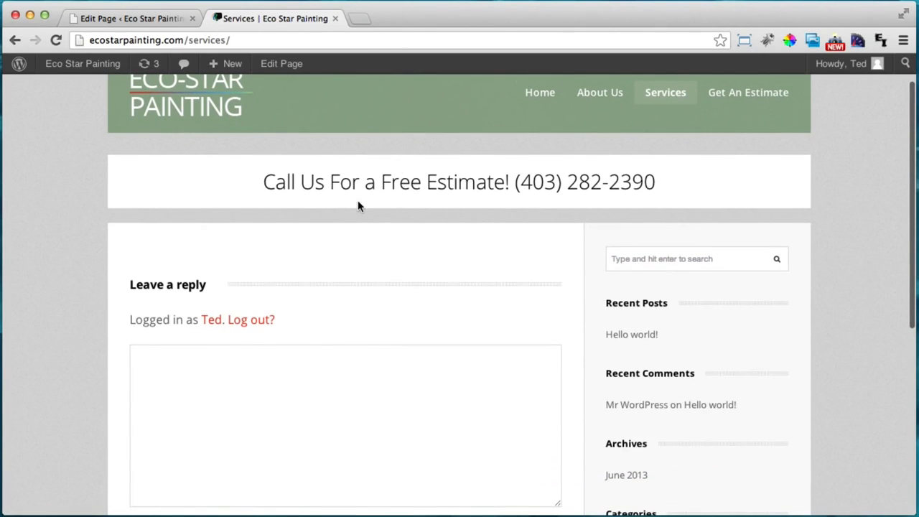
scroll(358, 206, down, 5)
scroll(356, 201, up, 2)
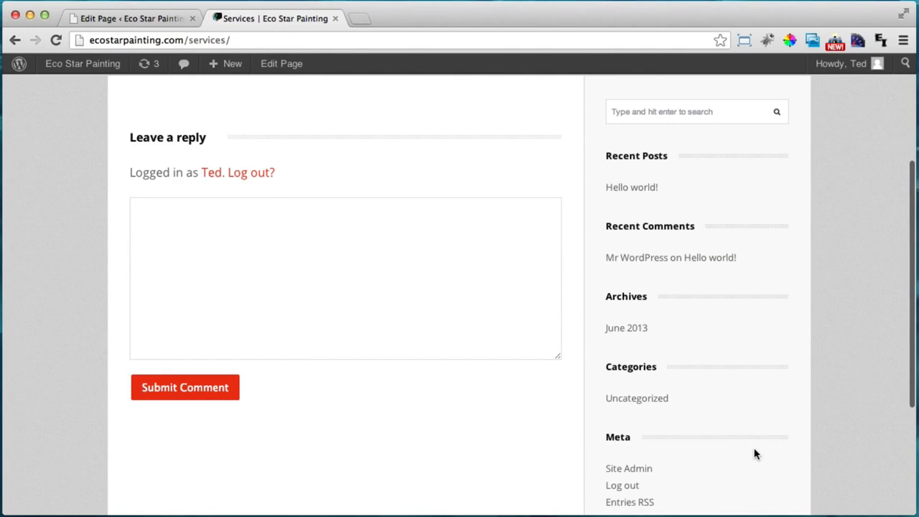
scroll(753, 453, up, 3)
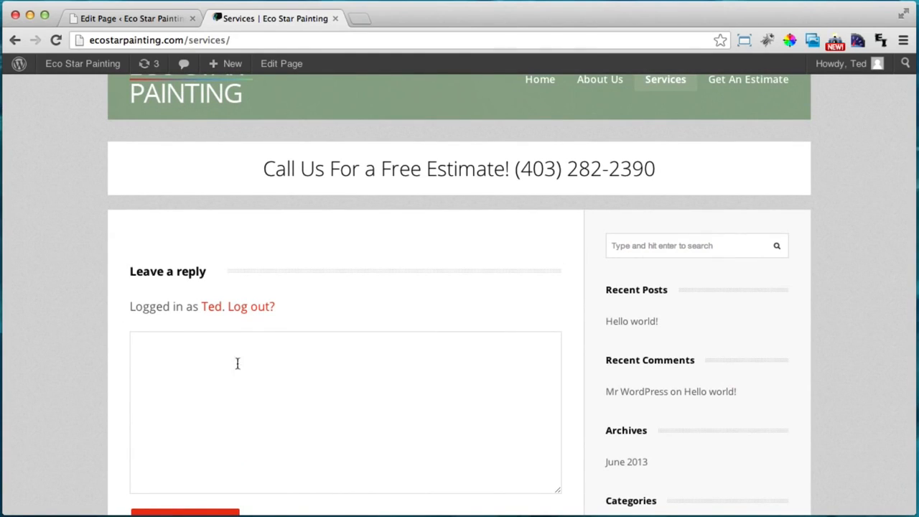
Open the Services page for editing from the All Pages list
click(124, 19)
scroll(761, 376, down, 2)
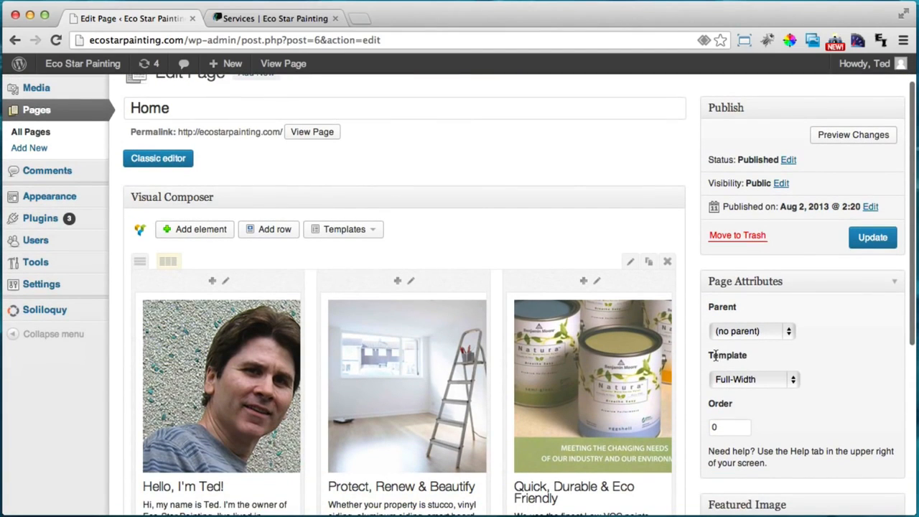
click(31, 131)
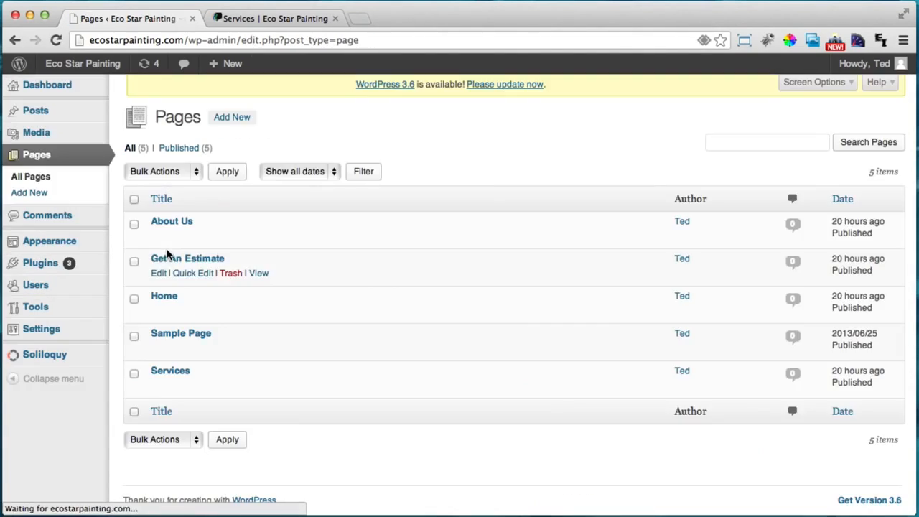
click(172, 376)
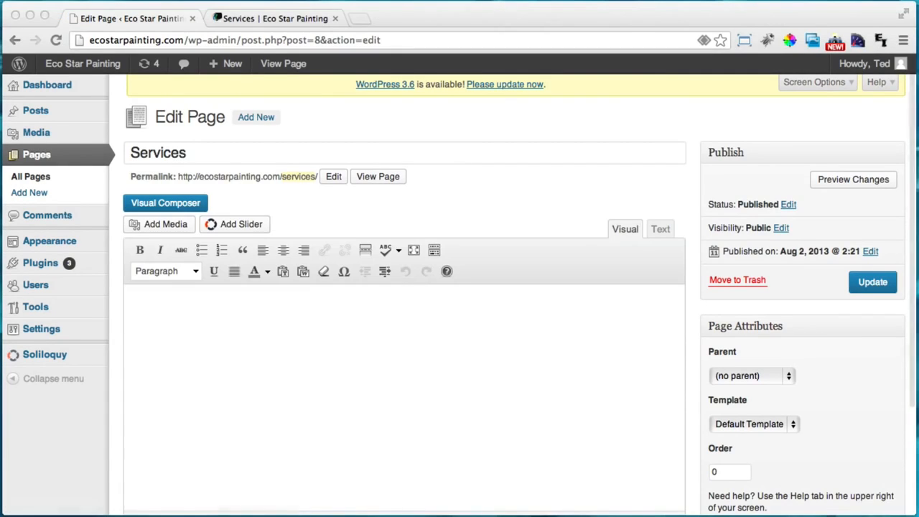
scroll(488, 190, down, 2)
scroll(502, 216, down, 2)
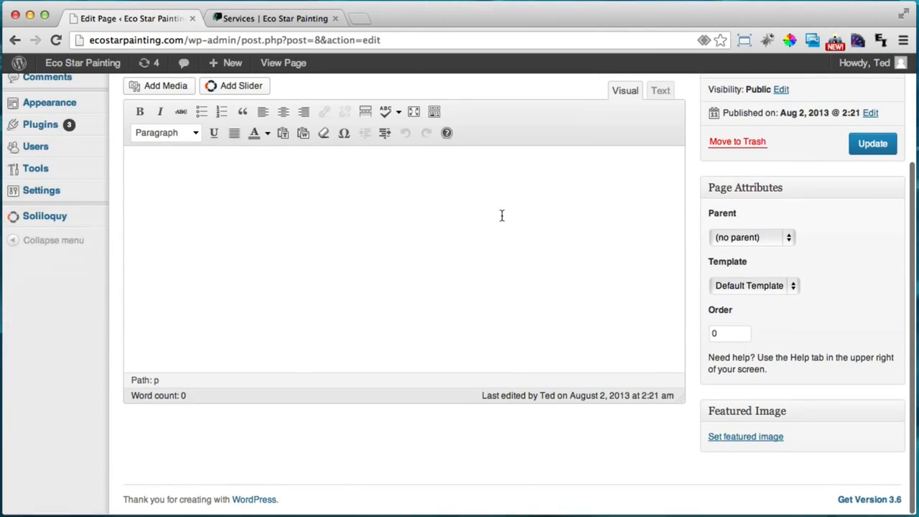
Give Services the Full-Width template, update it, and begin a new Soliloquy slider
click(752, 286)
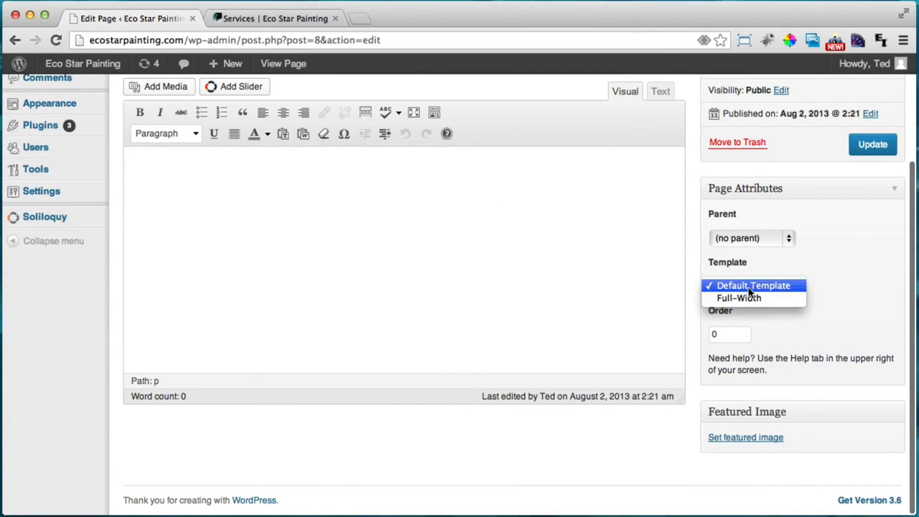
click(724, 298)
scroll(686, 327, up, 2)
scroll(686, 330, up, 2)
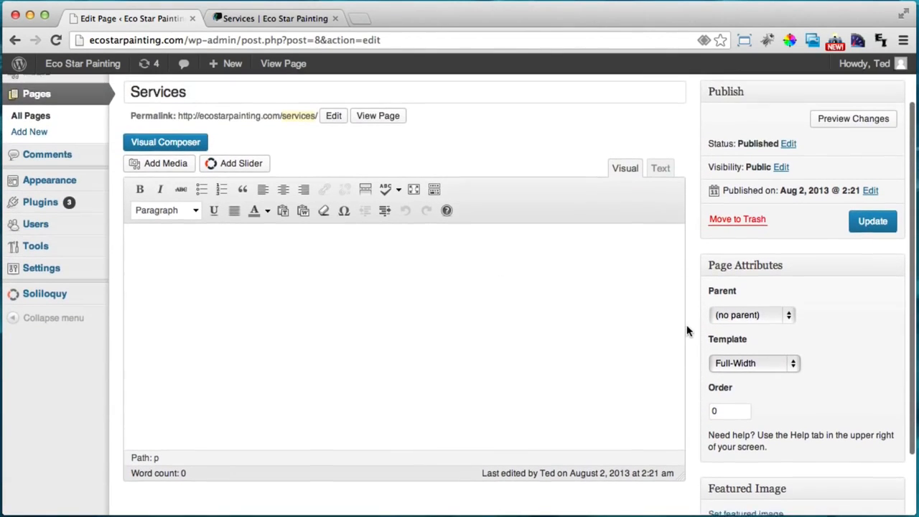
scroll(673, 334, up, 1)
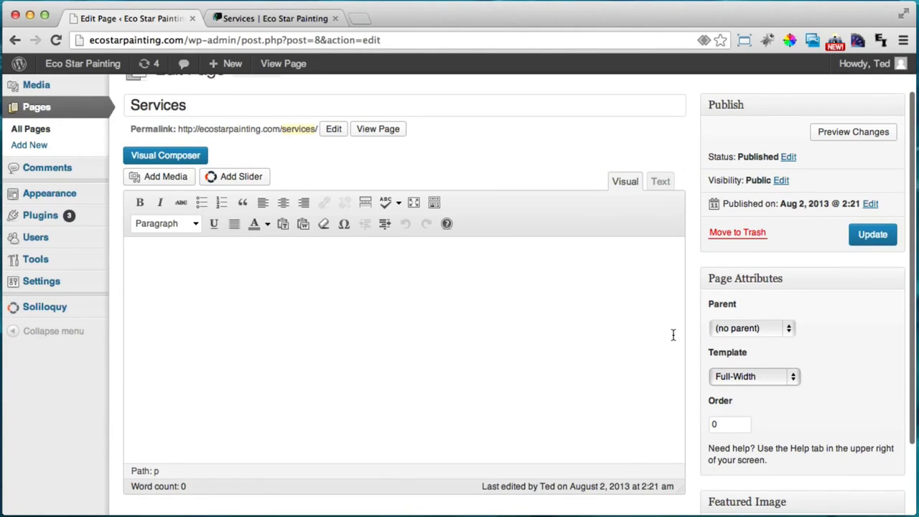
click(870, 235)
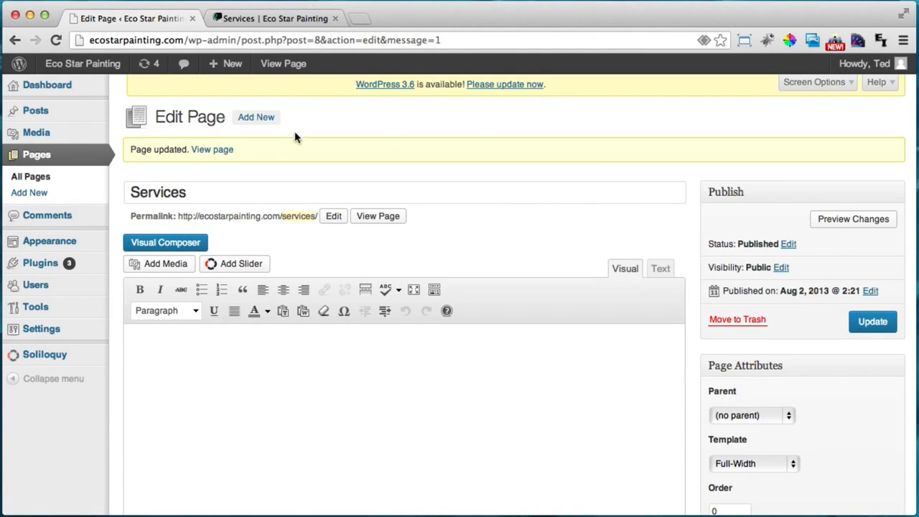
mouse_move(43, 356)
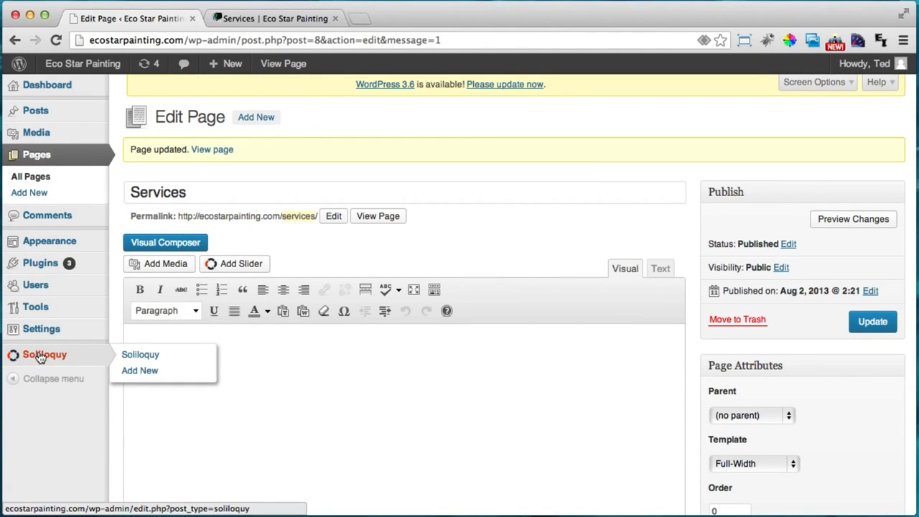
click(139, 380)
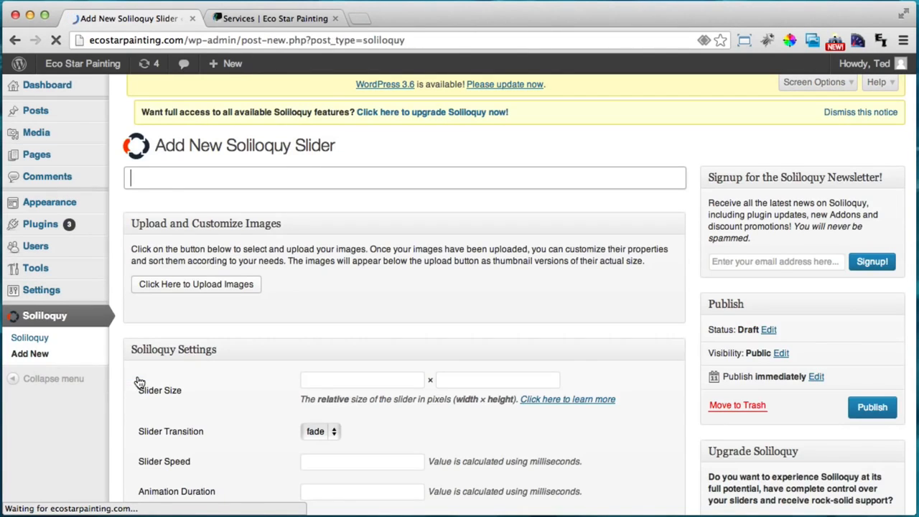
Title the slider 'Services' and insert the uploaded servces.jpg, titled Eco-Star Painting
text(Services Slider)
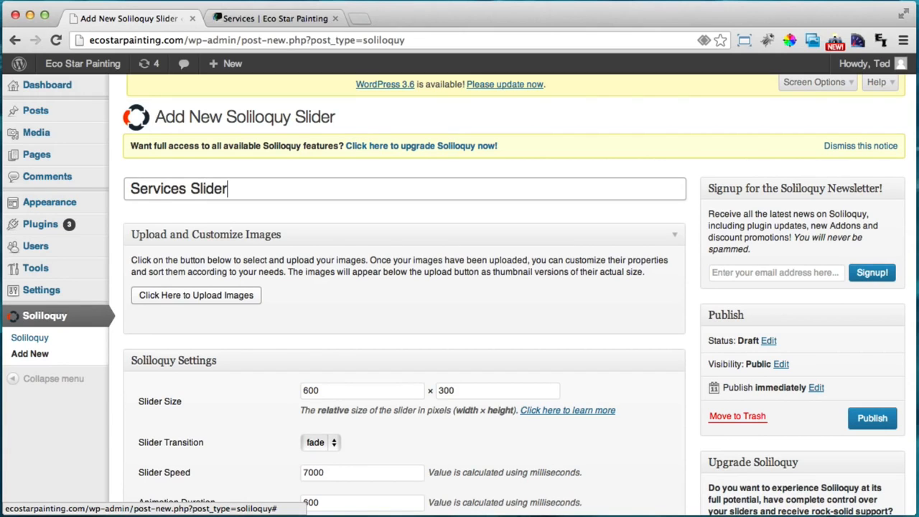
click(204, 297)
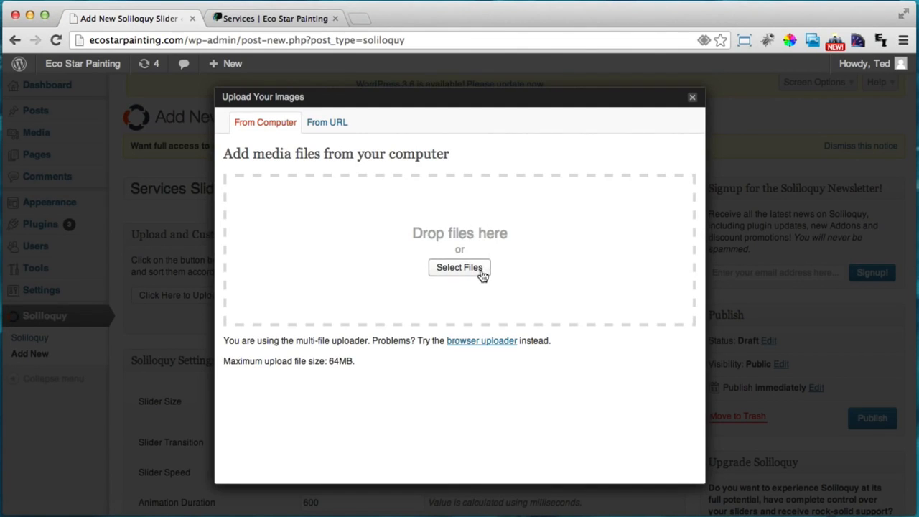
click(481, 275)
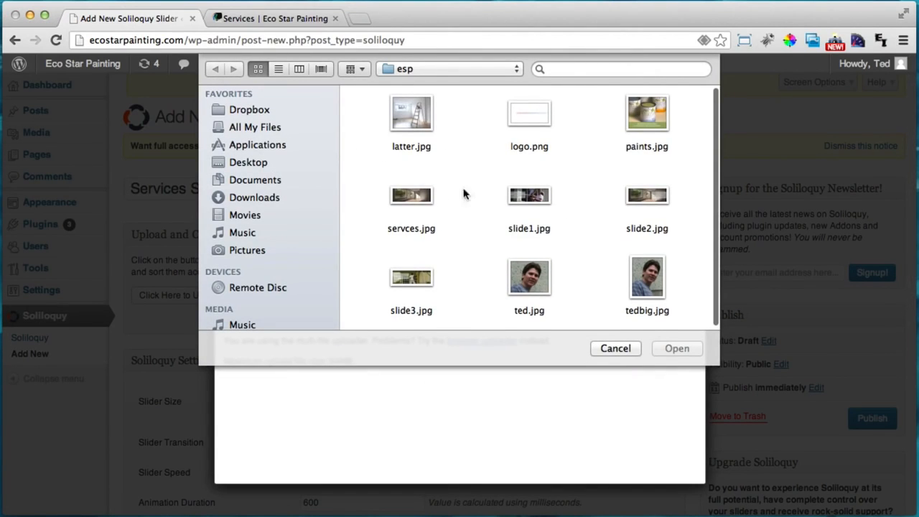
click(411, 194)
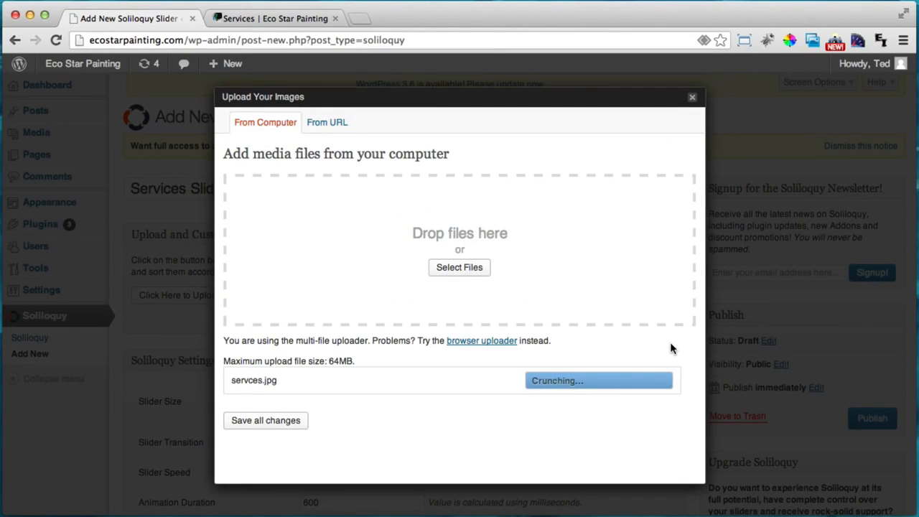
scroll(529, 308, down, 5)
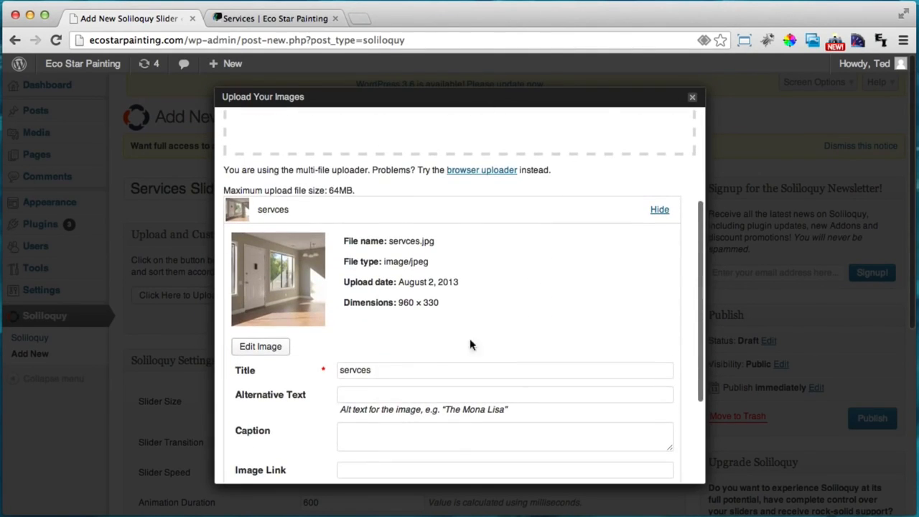
double_click(408, 368)
text(Eco-Star Painting)
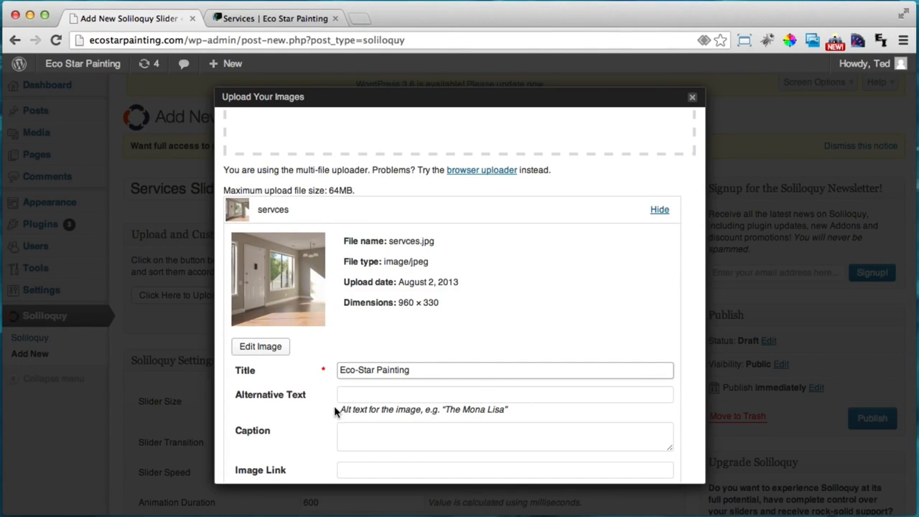
scroll(334, 405, down, 4)
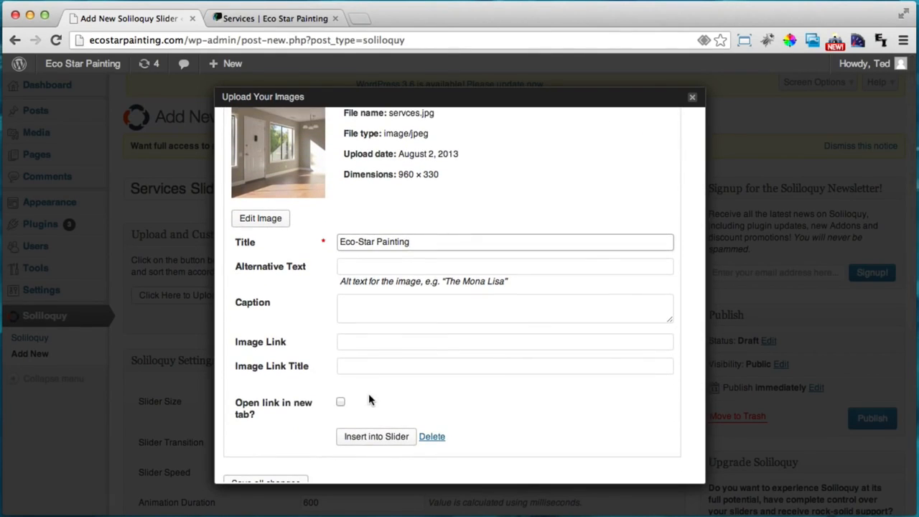
scroll(369, 399, down, 1)
click(363, 426)
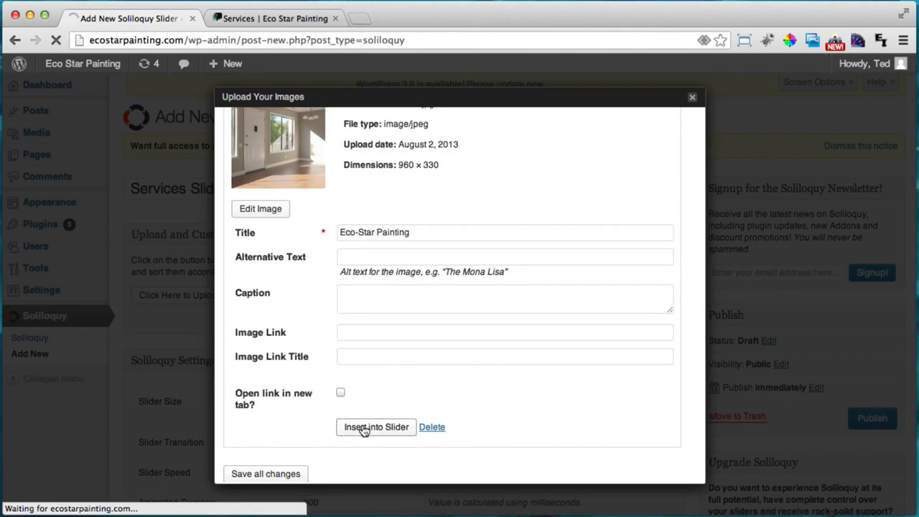
Set the slider size to 960 × 330 and publish the slider
scroll(150, 277, down, 1)
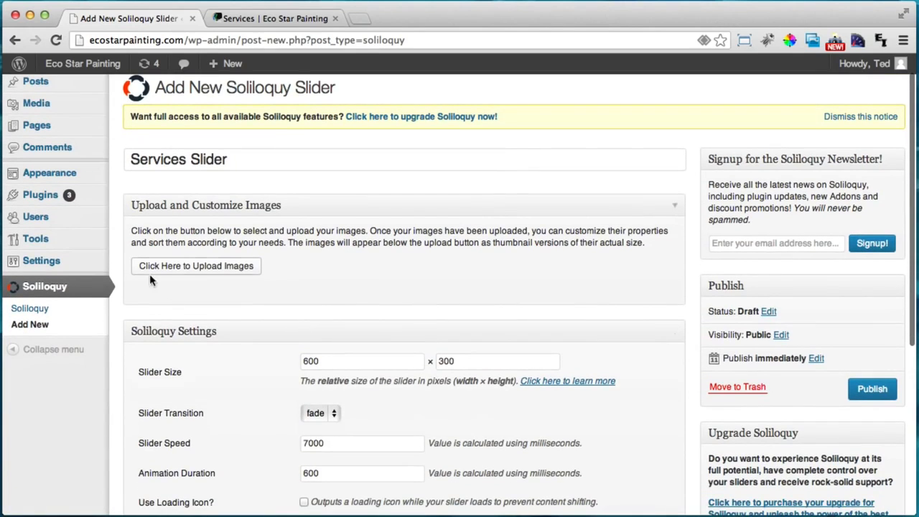
double_click(332, 363)
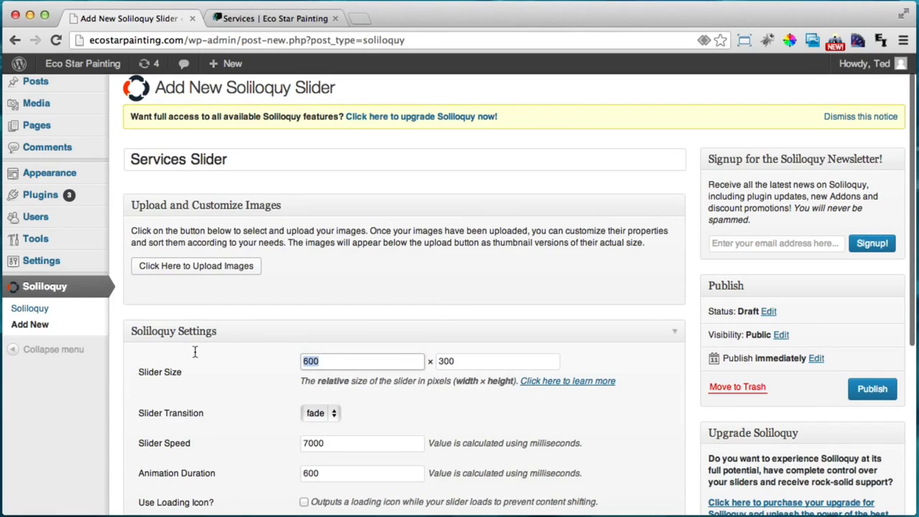
text(960)
key(Tab)
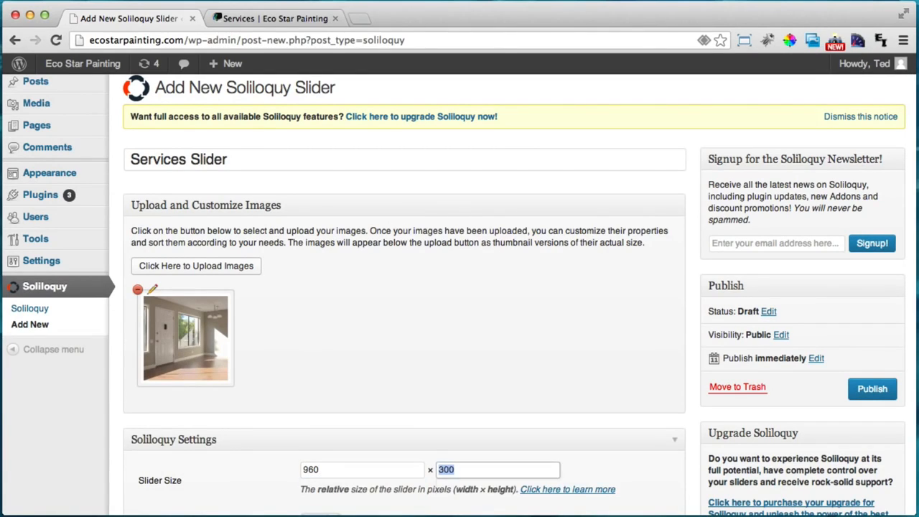
text(330)
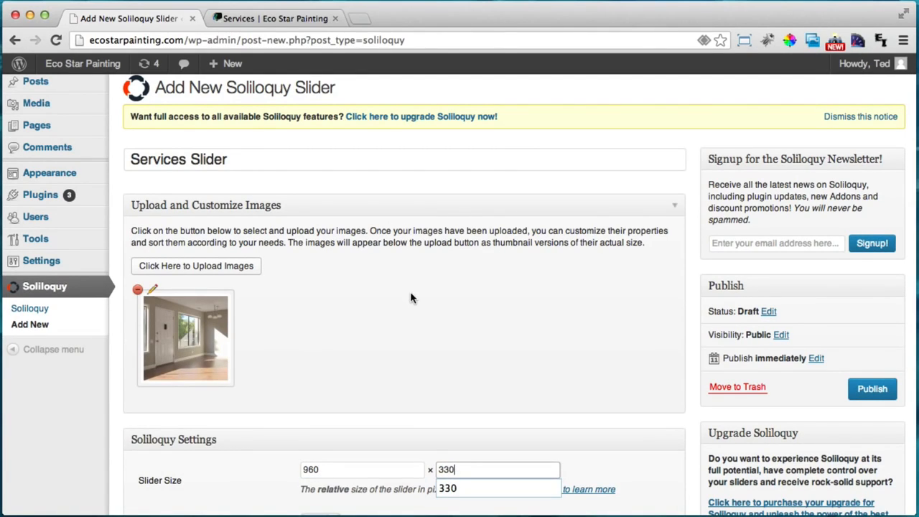
click(411, 296)
scroll(411, 305, down, 2)
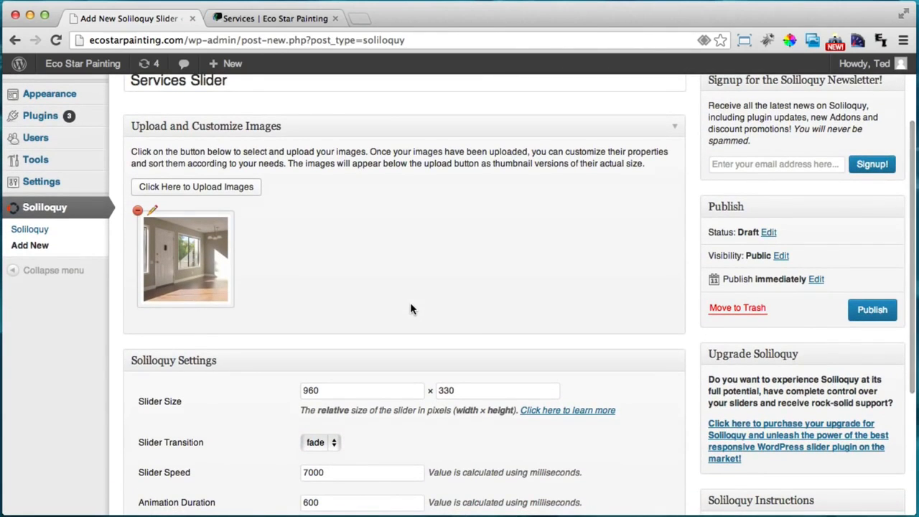
scroll(726, 460, down, 4)
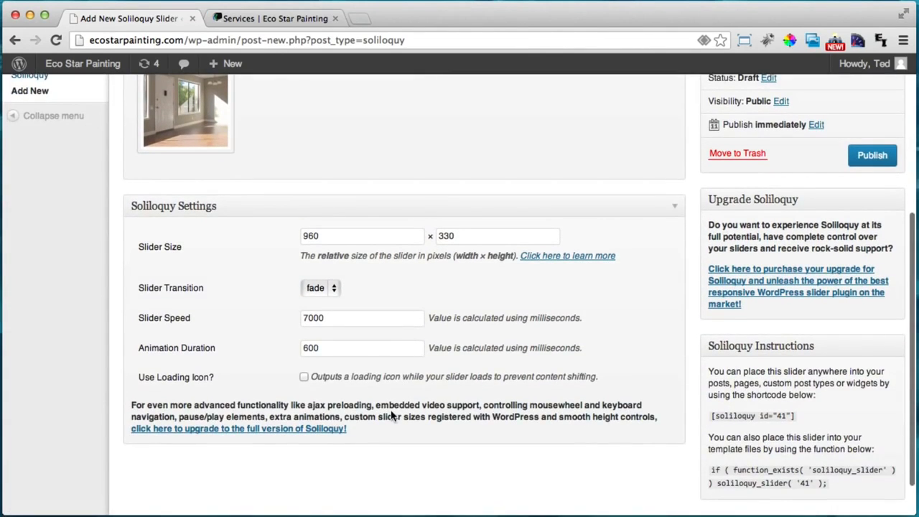
scroll(391, 415, up, 4)
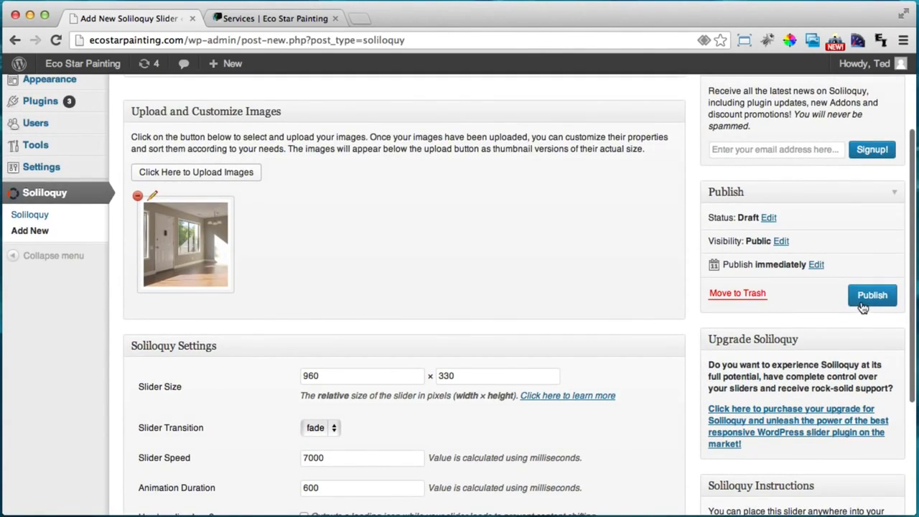
click(868, 297)
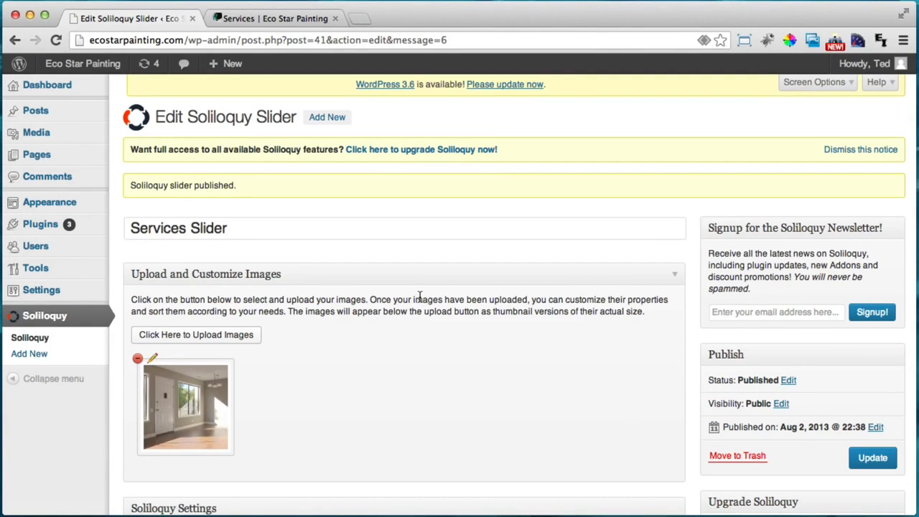
Copy the slider shortcode [soliloquy id="41"]
scroll(421, 299, down, 10)
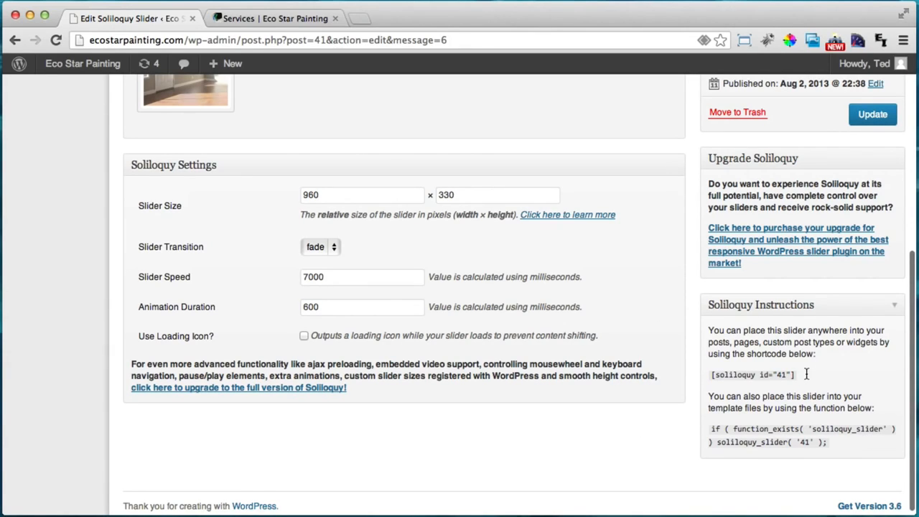
drag(798, 374, 727, 368)
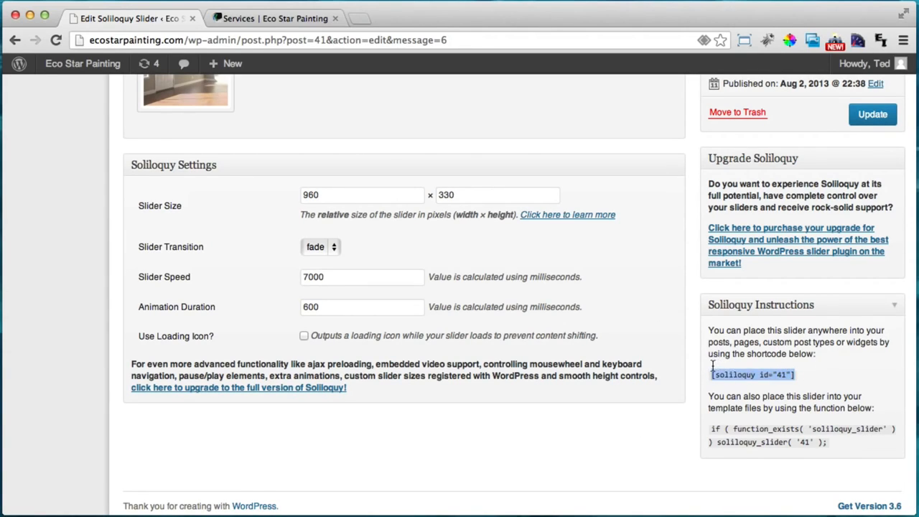
right_click(727, 374)
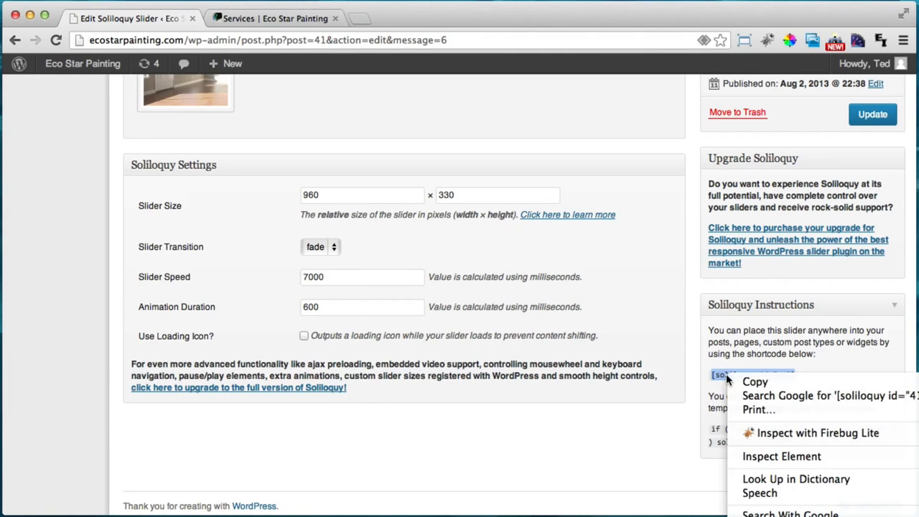
click(754, 381)
scroll(442, 372, up, 10)
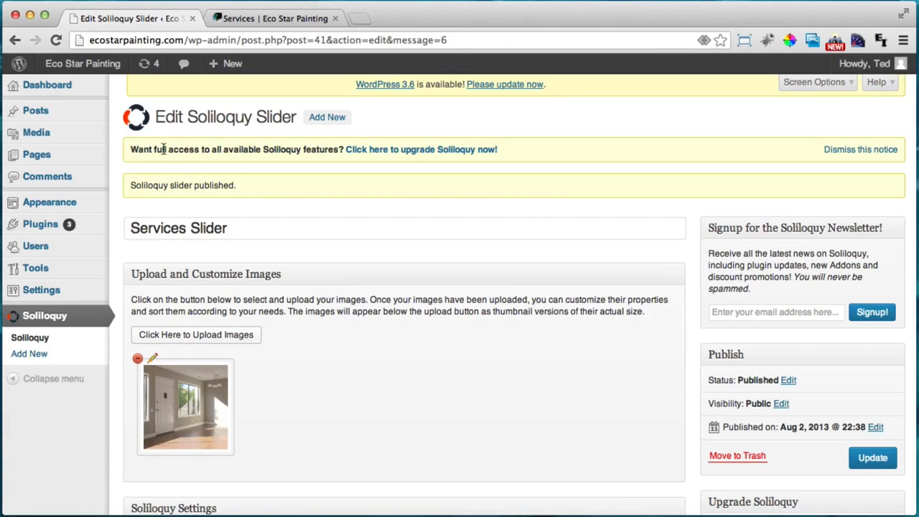
Paste the shortcode into the Services page content and update the page
click(64, 156)
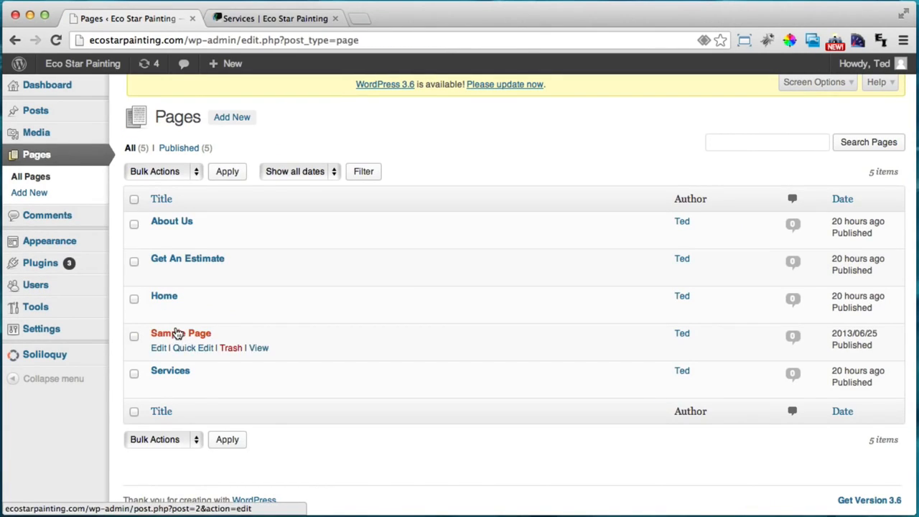
click(159, 372)
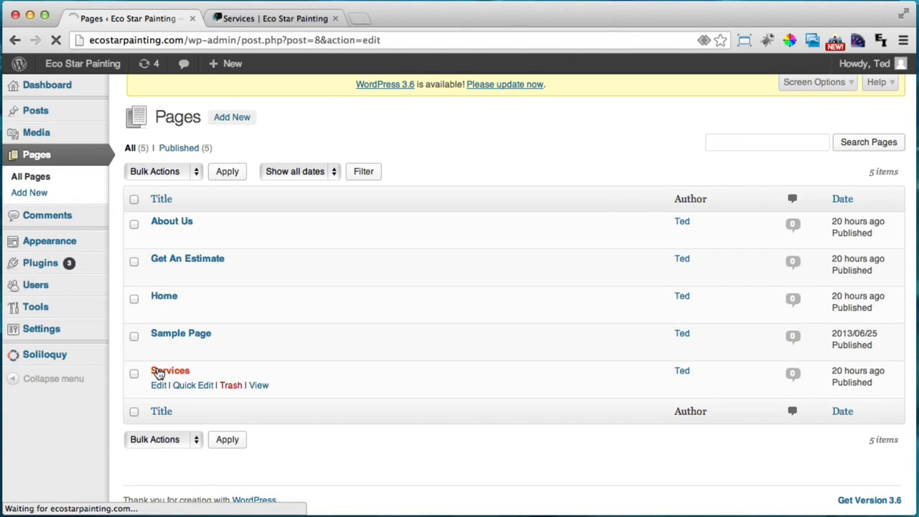
key(super+v)
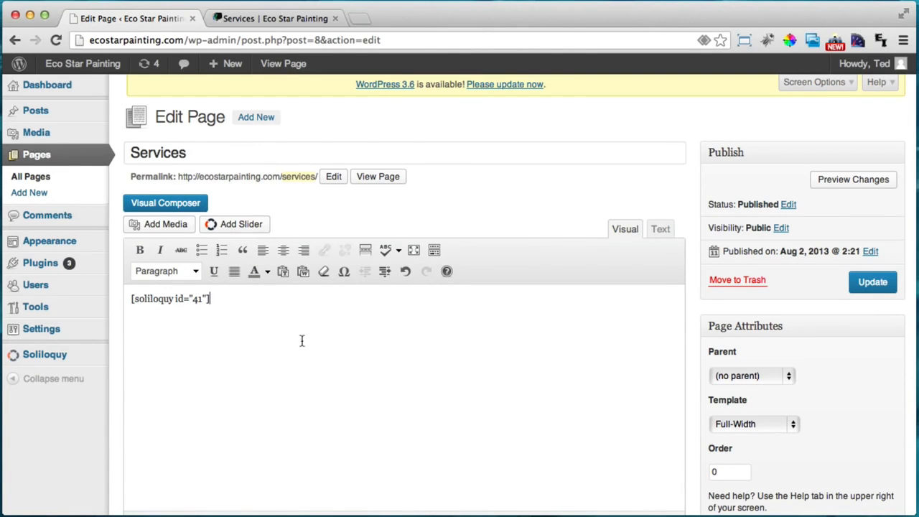
scroll(215, 304, down, 2)
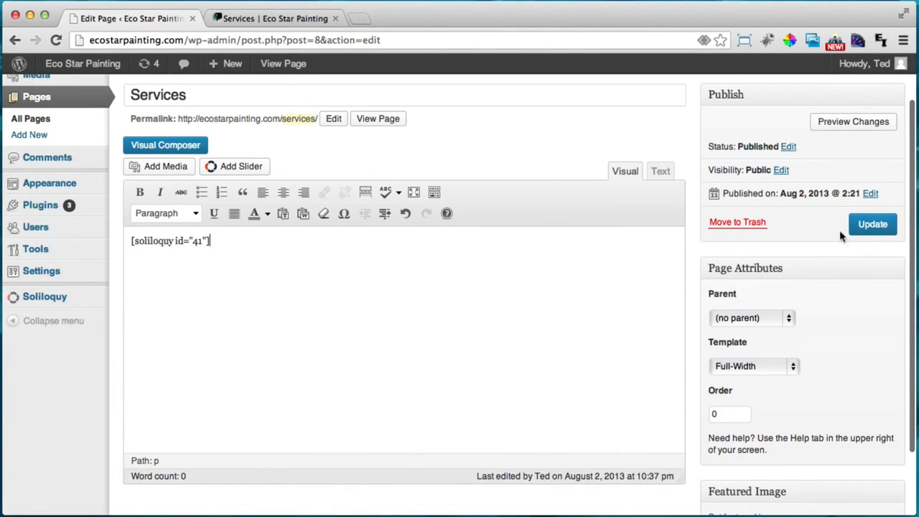
click(877, 228)
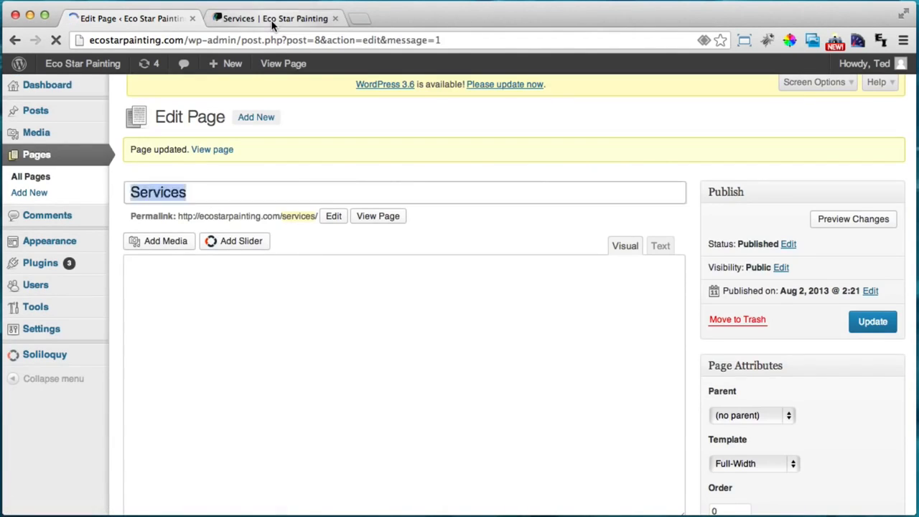
click(271, 22)
click(55, 41)
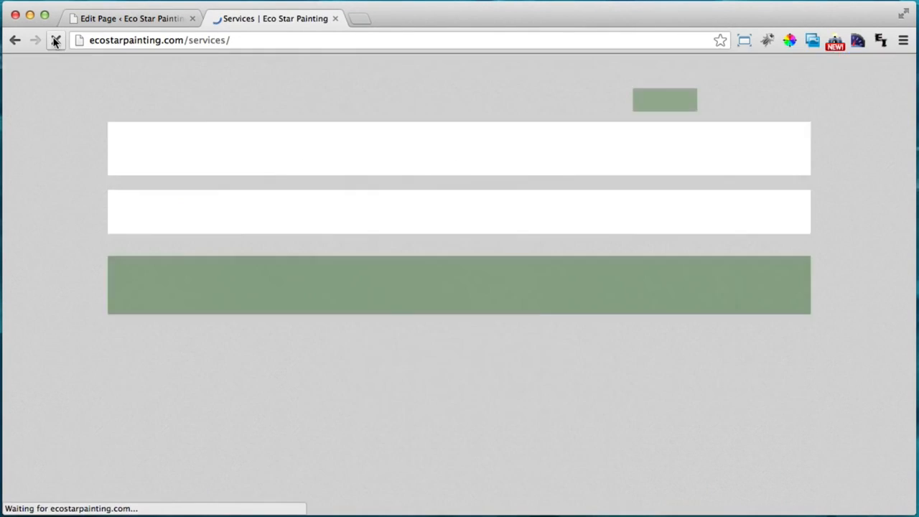
scroll(99, 199, down, 3)
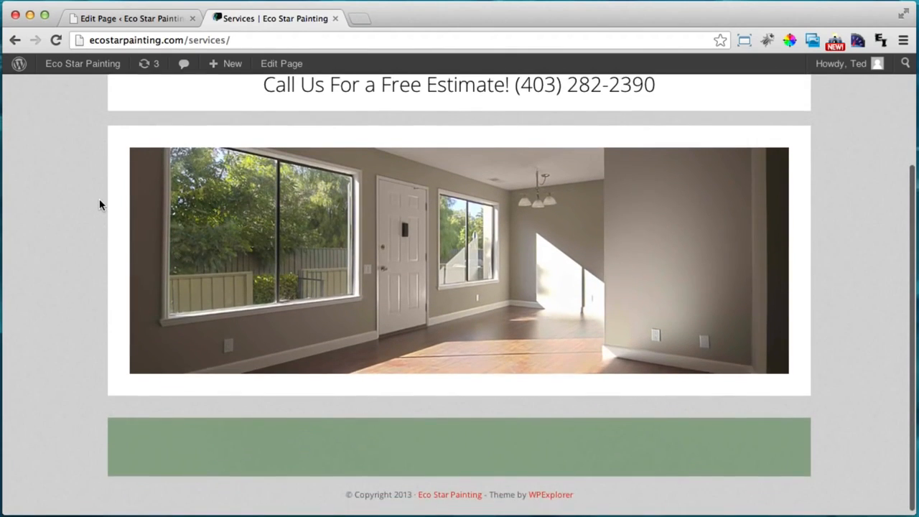
scroll(99, 199, up, 1)
scroll(158, 354, up, 3)
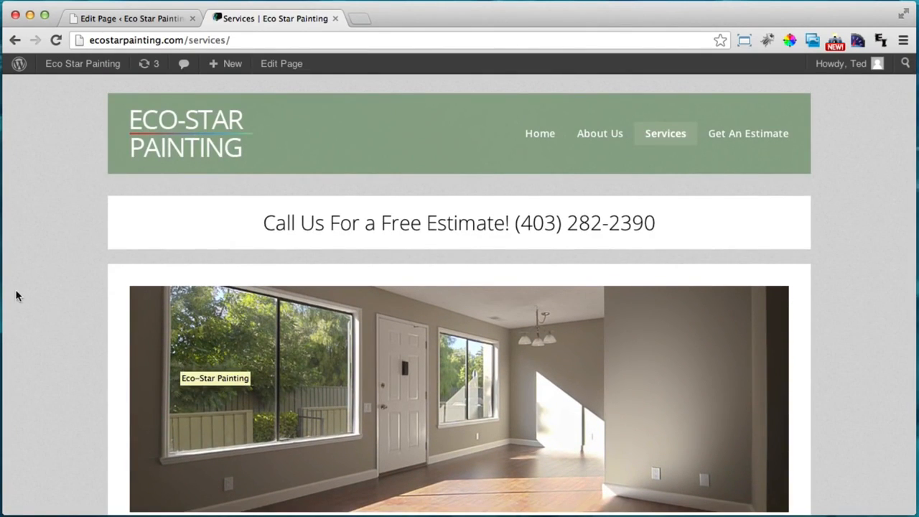
scroll(75, 333, down, 4)
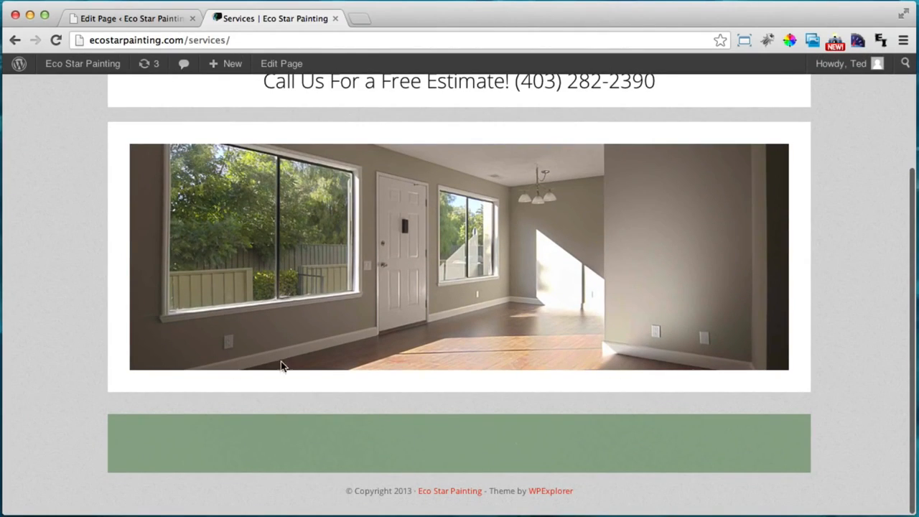
click(129, 18)
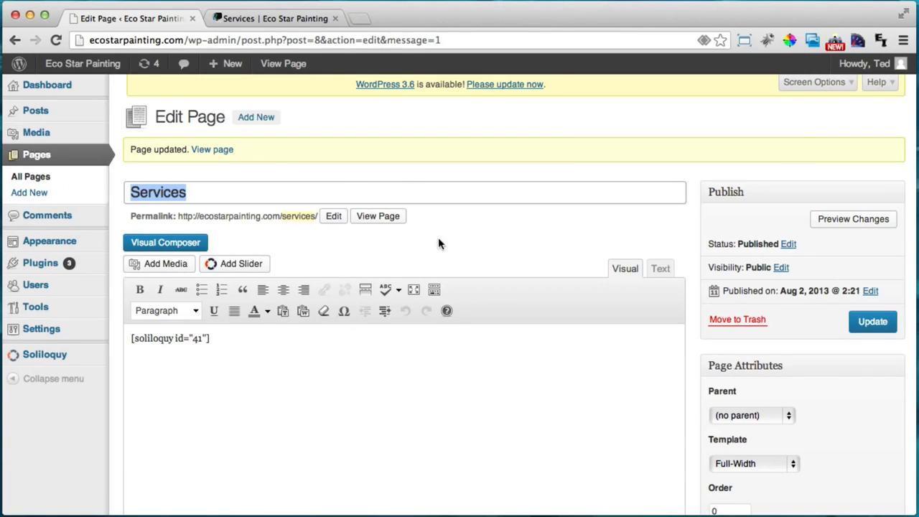
Switch to Visual Composer and add a new row containing a WP Text widget
click(164, 243)
scroll(215, 313, down, 2)
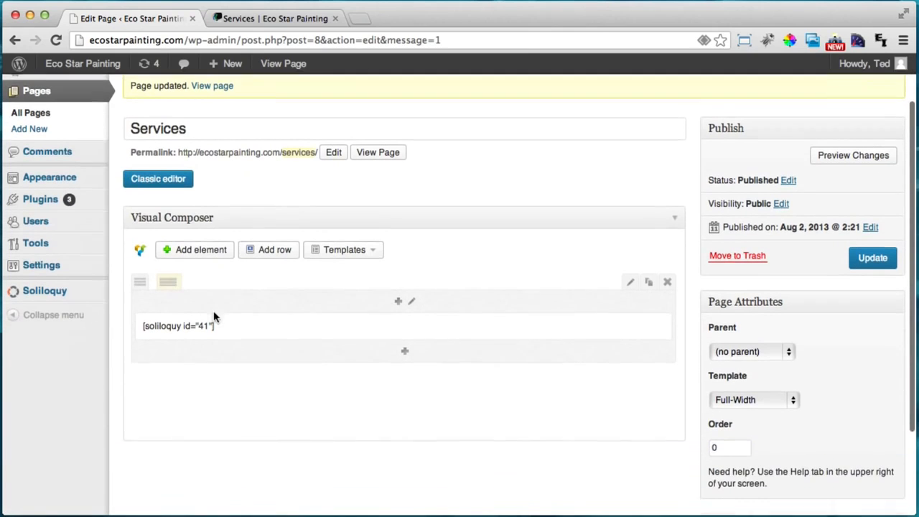
scroll(213, 317, down, 1)
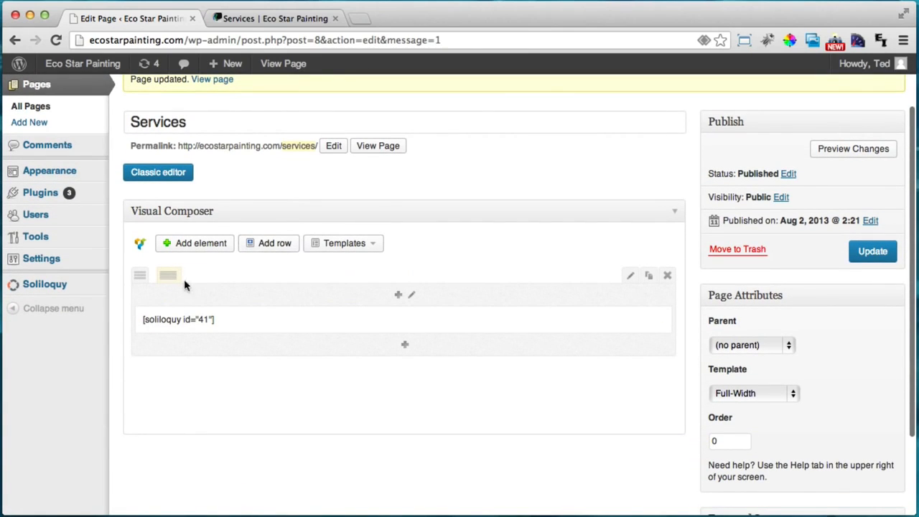
click(264, 247)
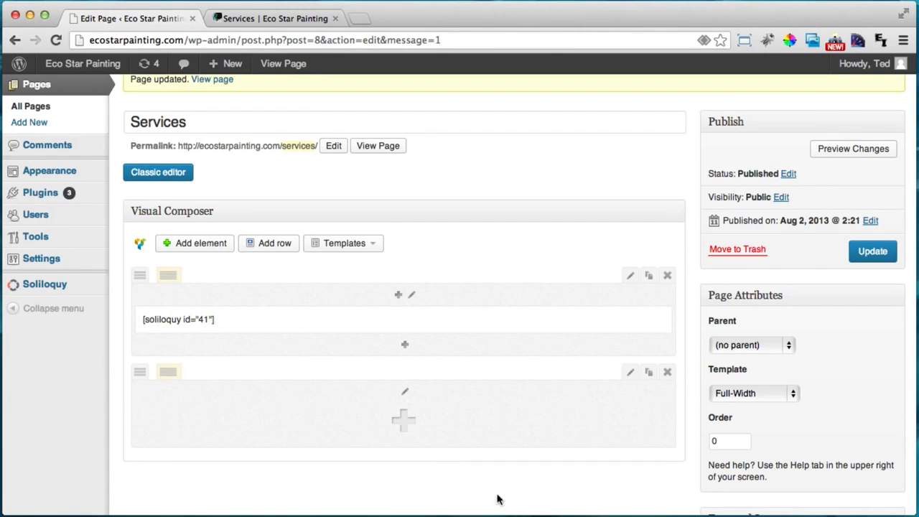
click(404, 419)
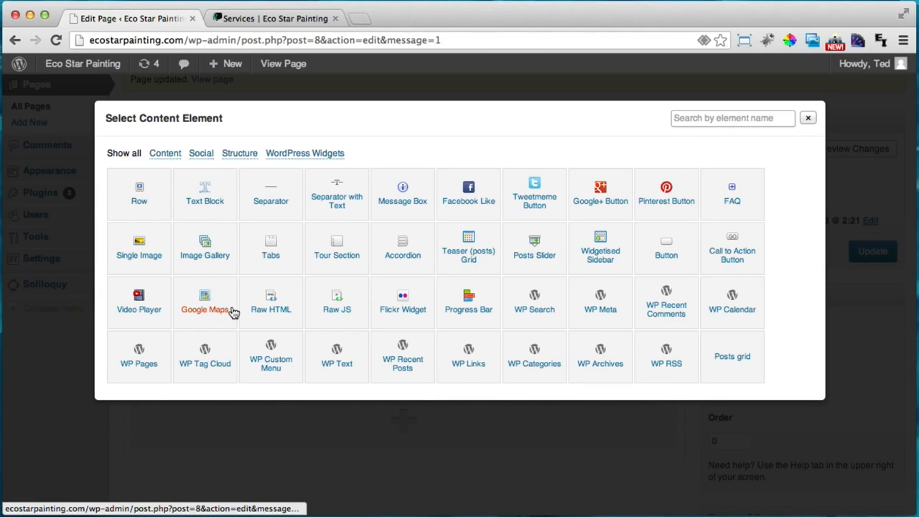
click(338, 361)
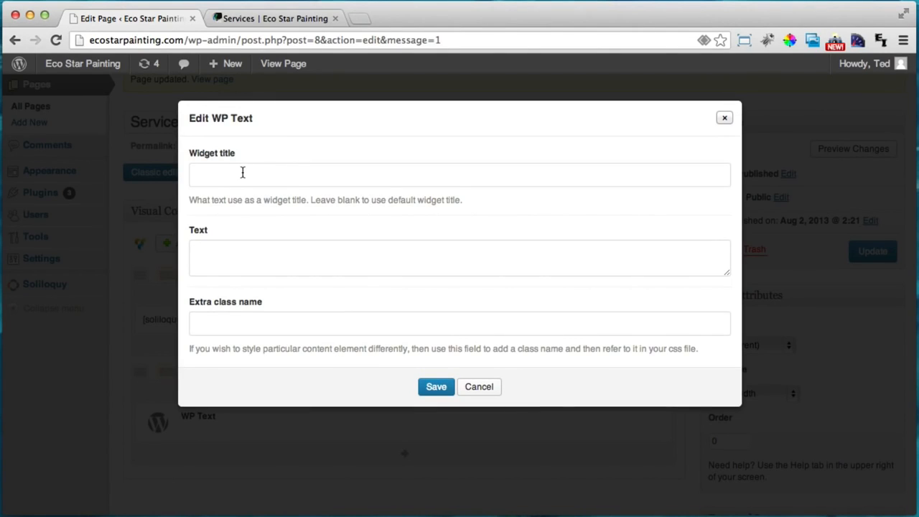
Give the widget the title 'Interior & Exterior Residential' and its description, then save
click(242, 172)
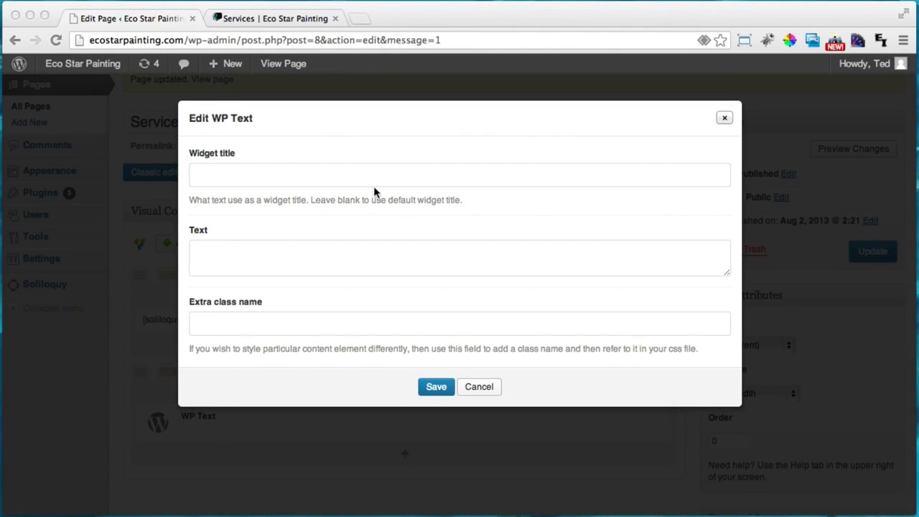
click(241, 178)
key(super+v)
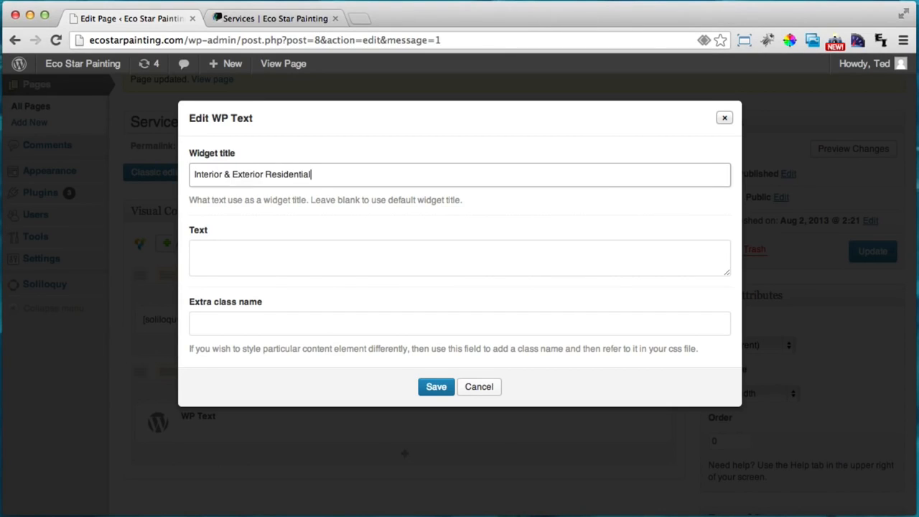
click(318, 264)
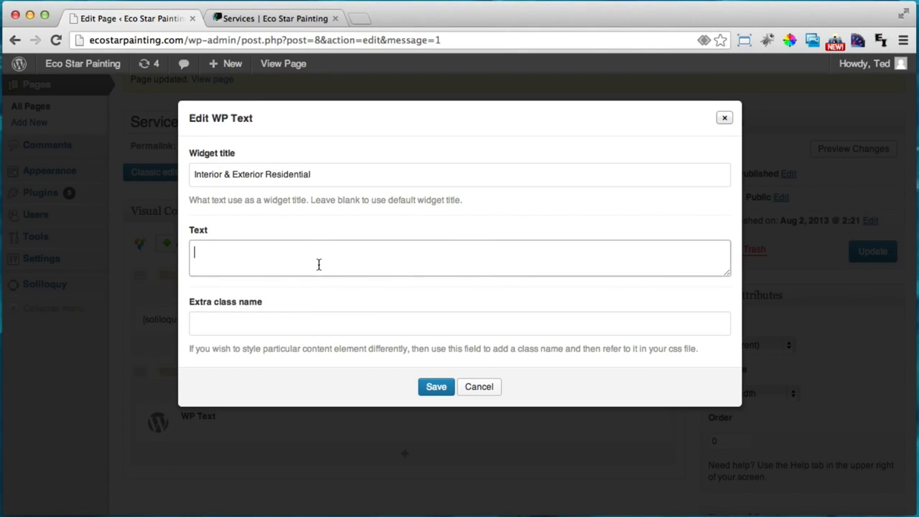
key(super+Tab)
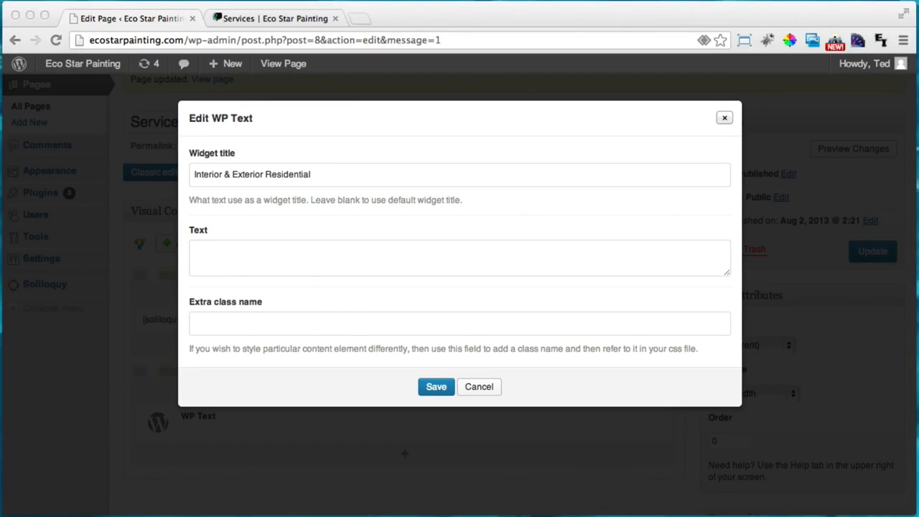
click(403, 255)
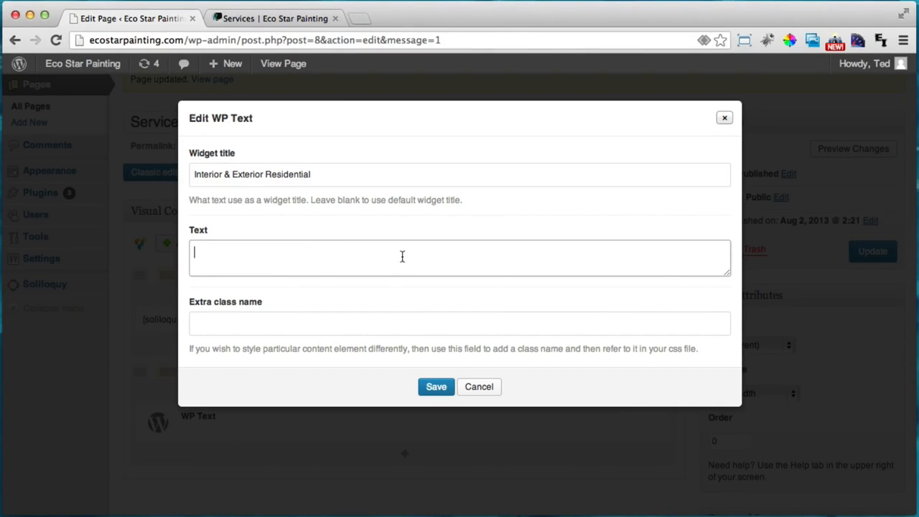
key(super+v)
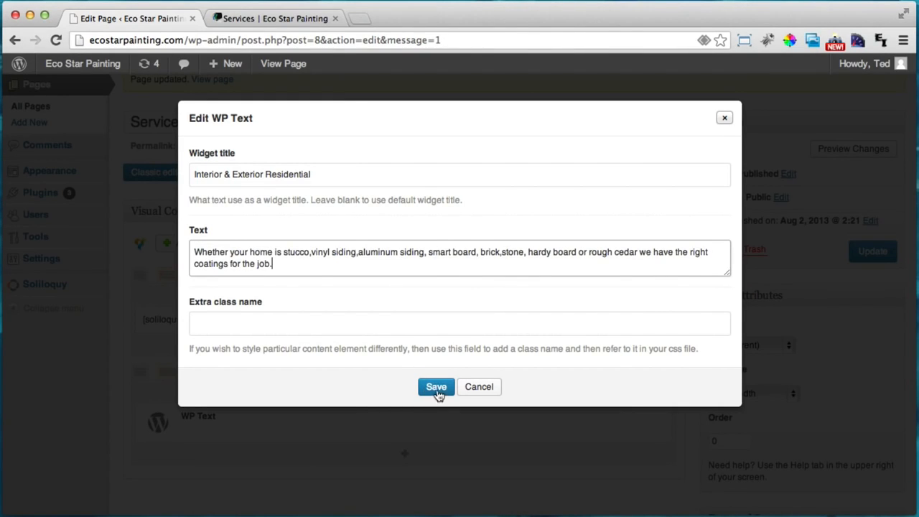
click(437, 390)
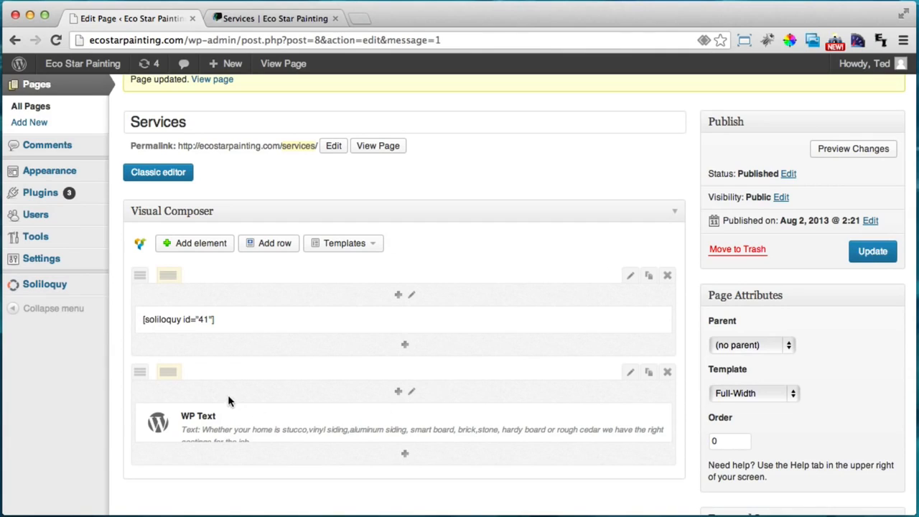
Change the second row's layout to three equal 1/3 columns
scroll(227, 394, down, 1)
mouse_move(164, 338)
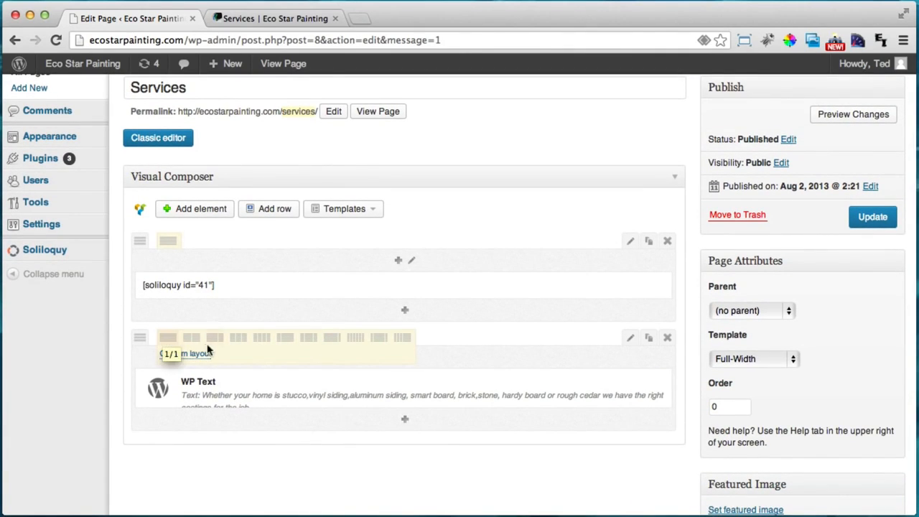
click(238, 343)
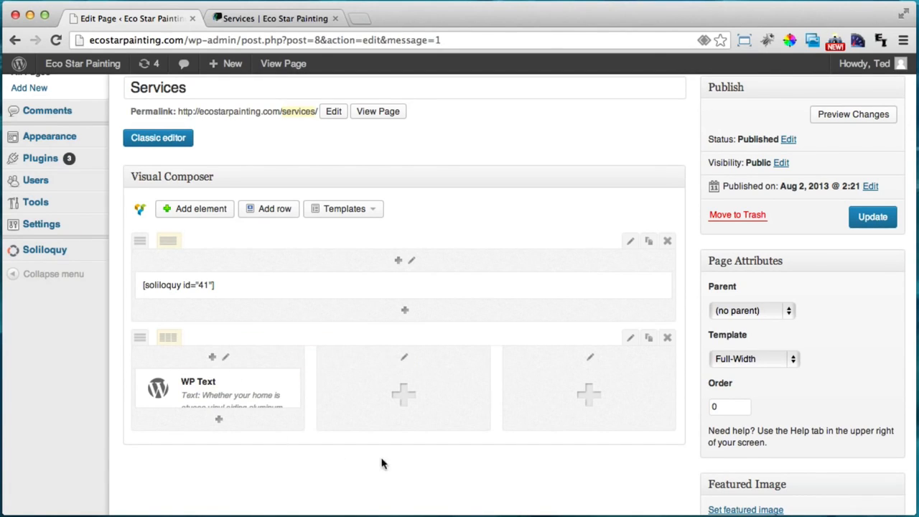
Add a WP Text widget titled 'Interior & Exterior Commercial' with its description to the middle column
scroll(408, 397, down, 1)
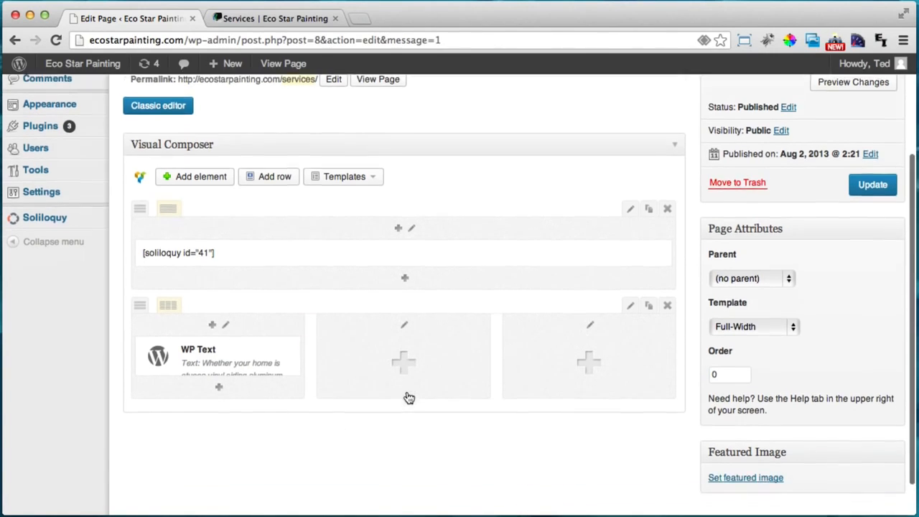
click(409, 373)
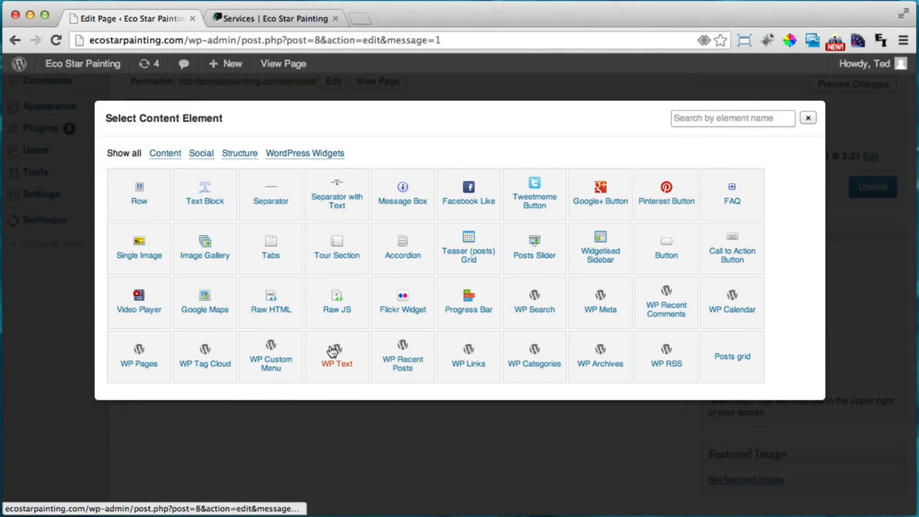
click(330, 363)
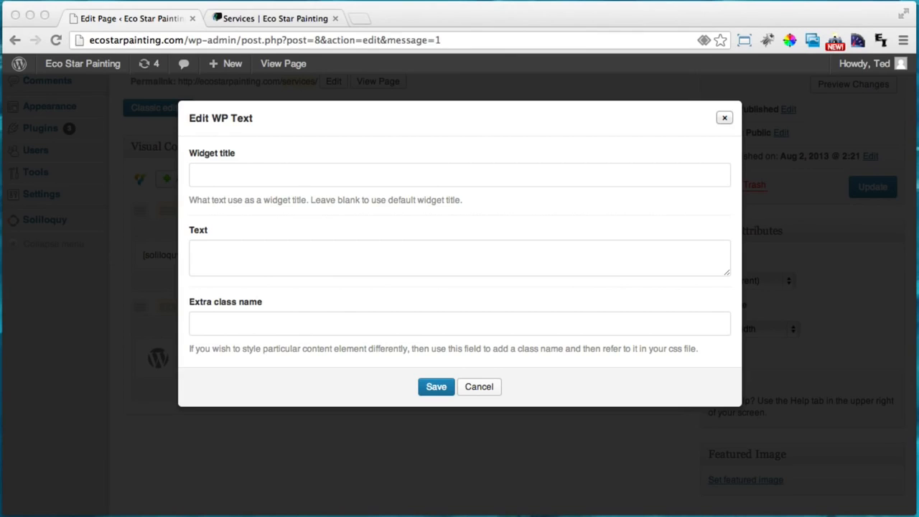
click(323, 171)
text(Interior & Exterior Commercial)
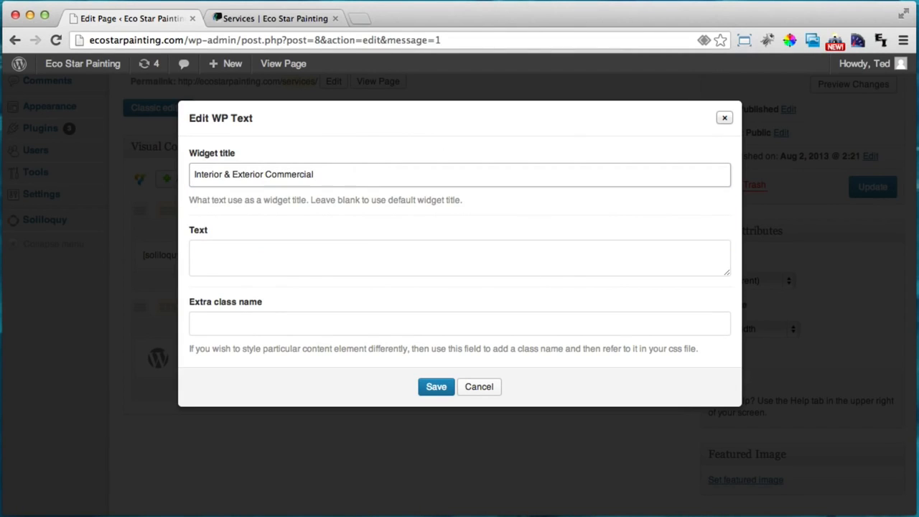
click(222, 253)
click(222, 252)
text(We can do any job, big or small, we have the right equipment and the most advanced Eco Friendly coatings.)
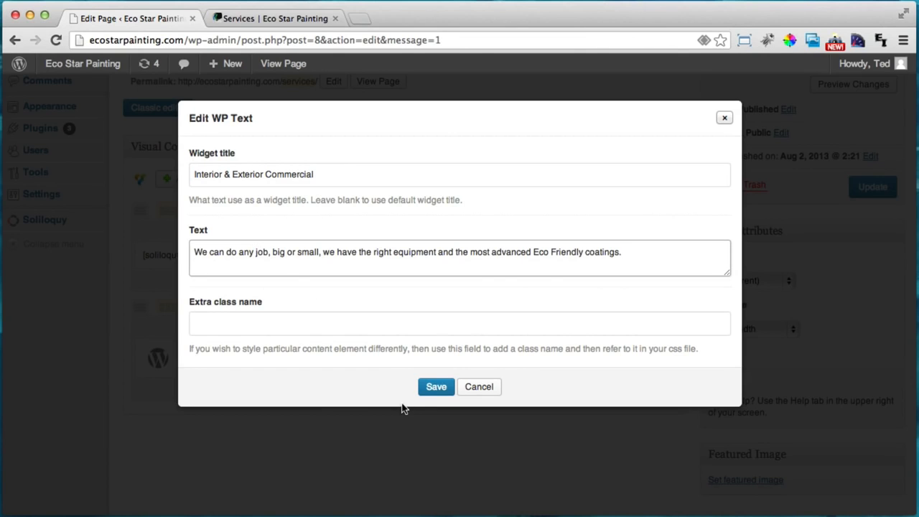
click(428, 394)
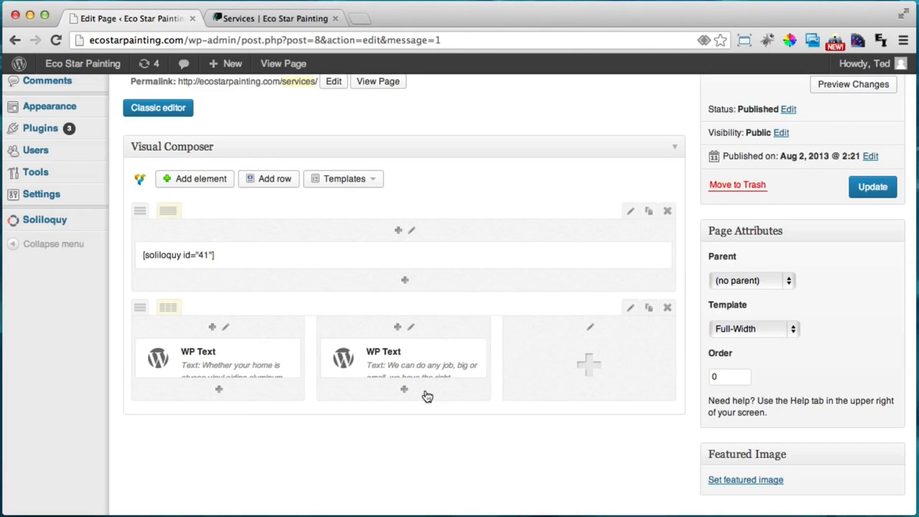
Add a WP Text widget titled 'Decks, Fences & Garages' with its description to the third column
click(595, 378)
click(333, 359)
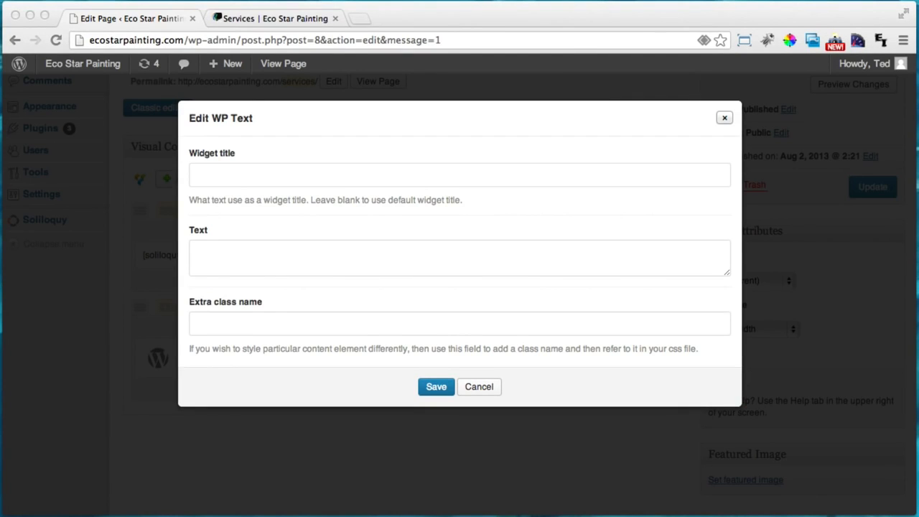
click(215, 173)
text(Decks, Fences & Garages)
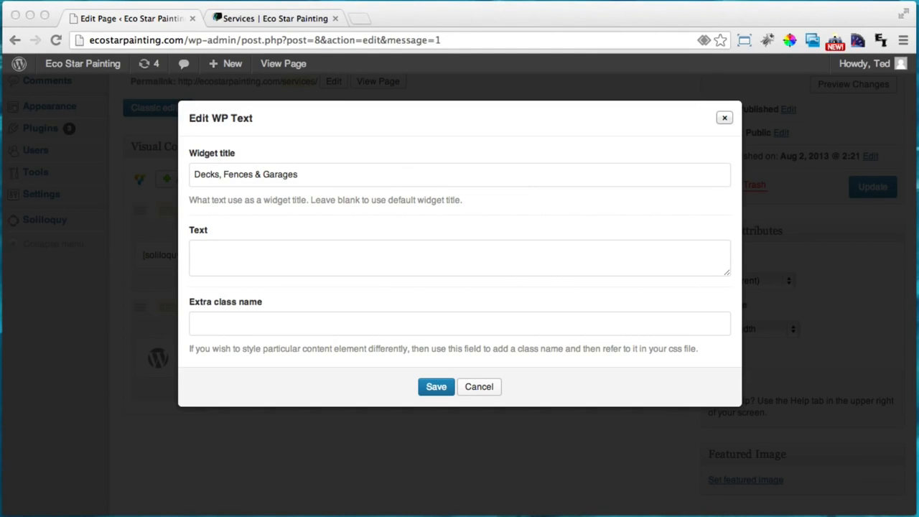
right_click(403, 251)
click(313, 259)
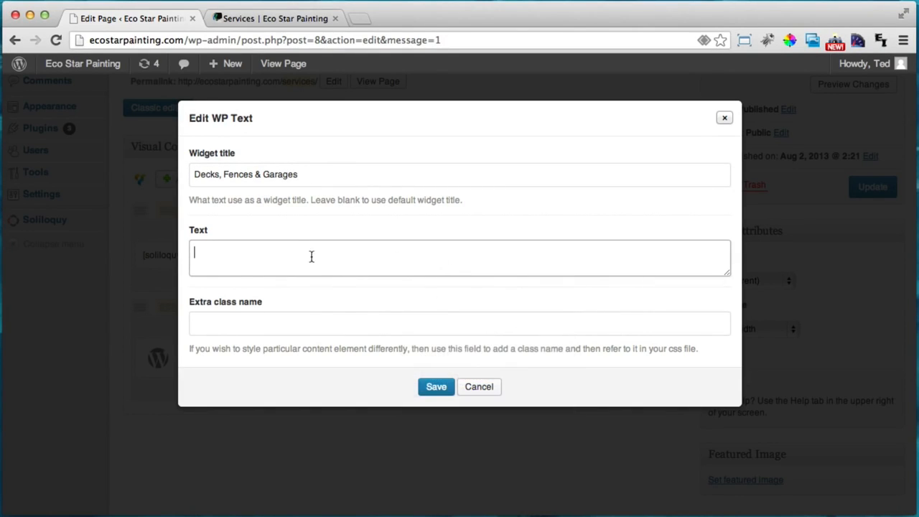
key(super+v)
click(436, 386)
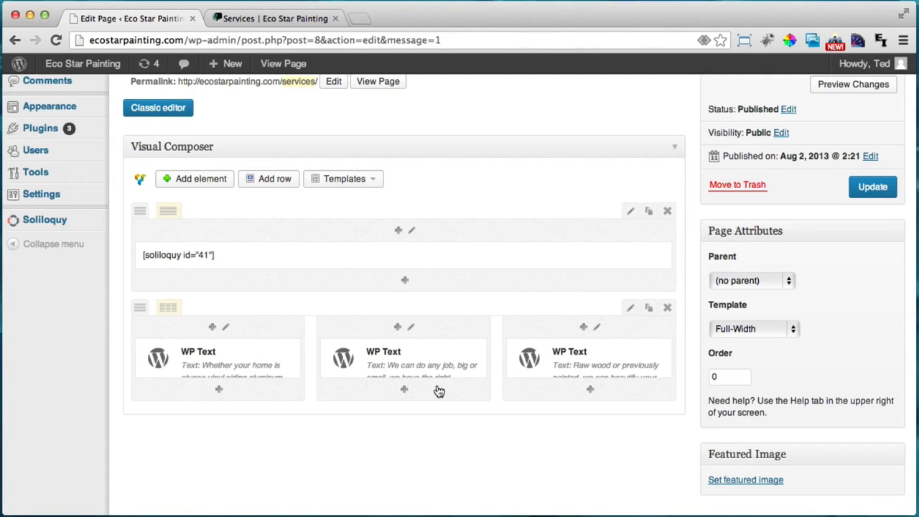
scroll(617, 373, up, 1)
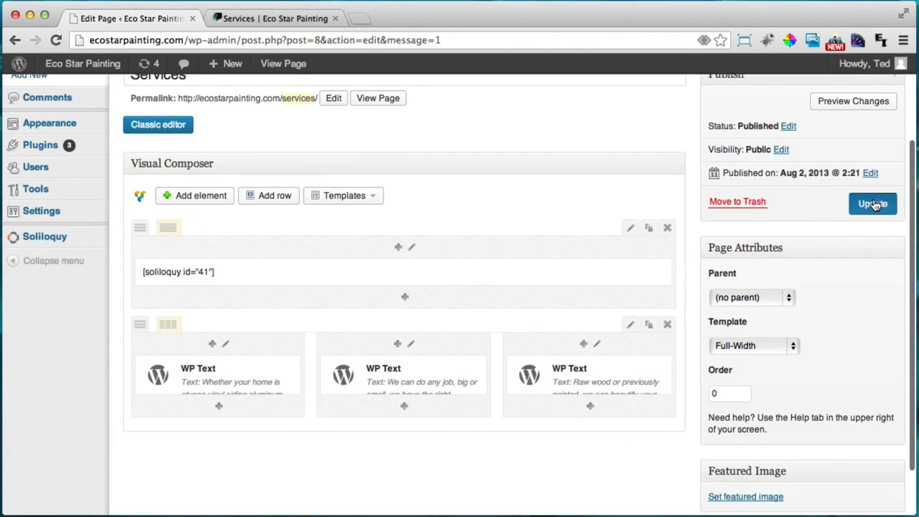
Update the Services page, reload the live page to view the three columns, and return
click(873, 205)
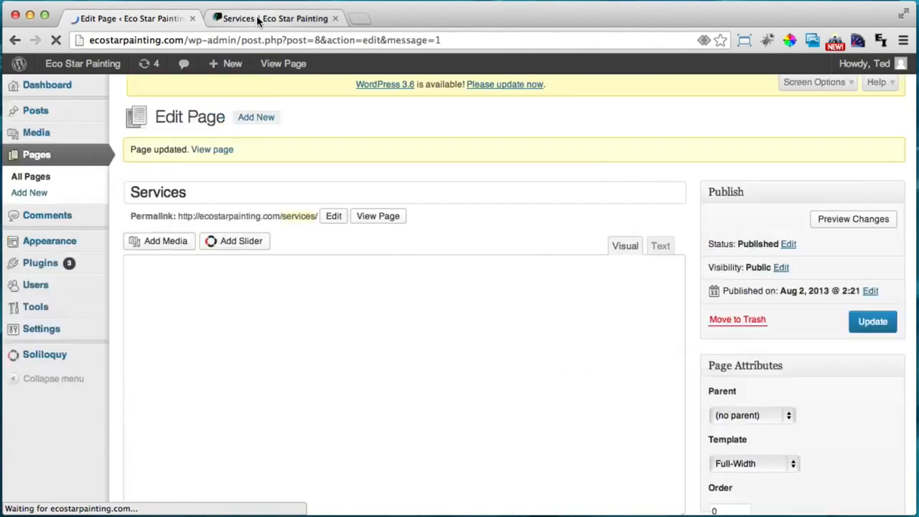
click(258, 20)
click(56, 39)
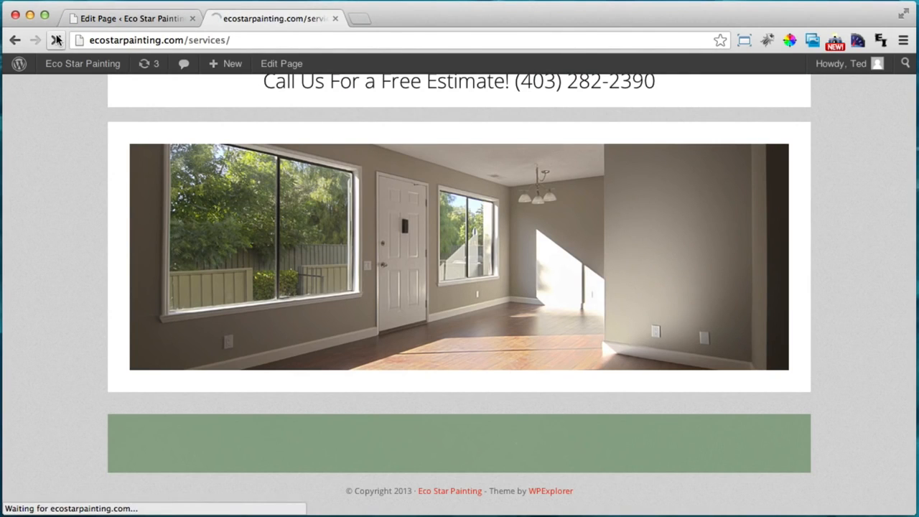
scroll(90, 244, down, 5)
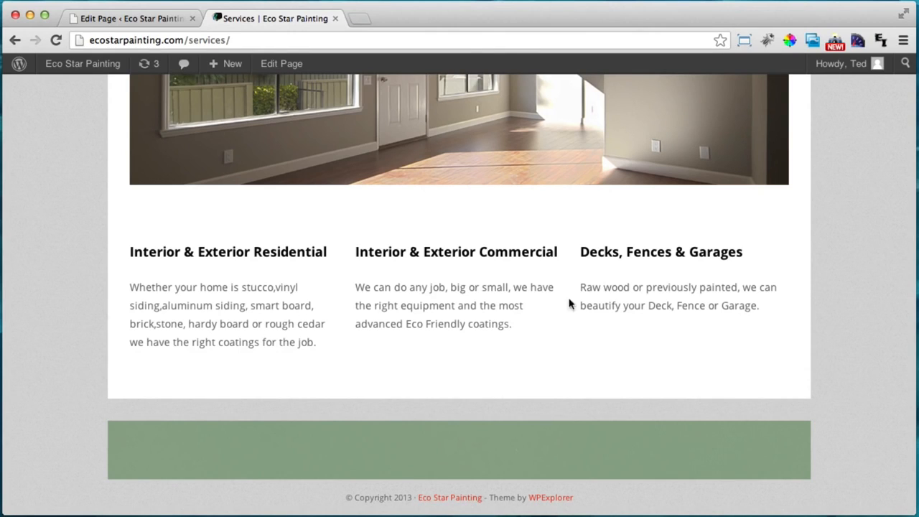
click(203, 18)
scroll(287, 253, down, 2)
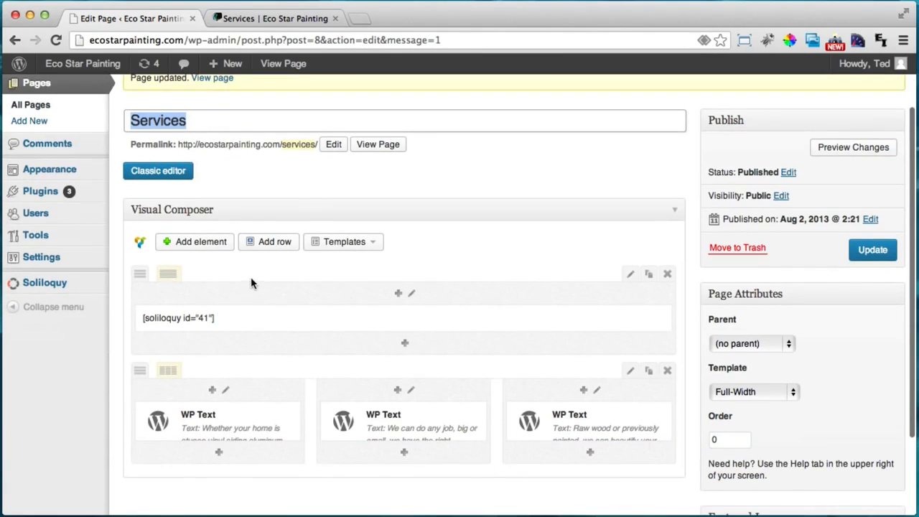
Add another row and split it into three 1/3 columns
click(273, 244)
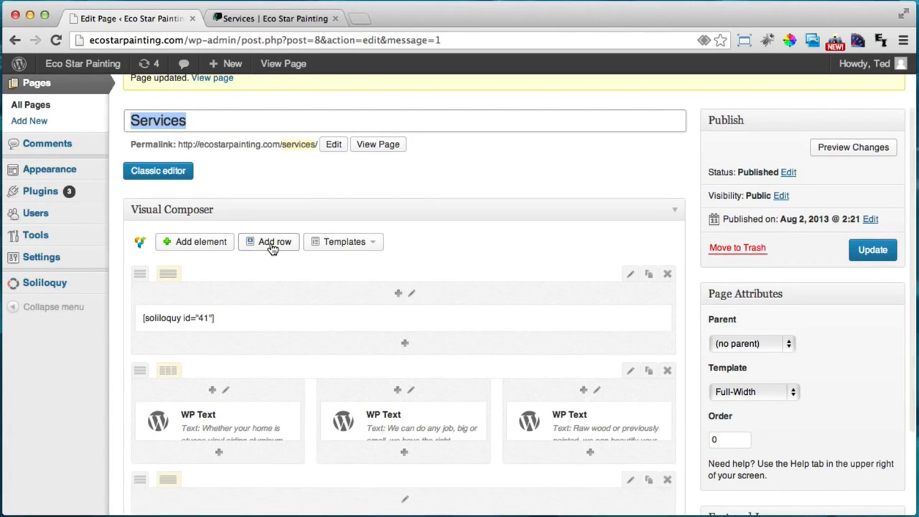
scroll(304, 378, down, 3)
mouse_move(172, 365)
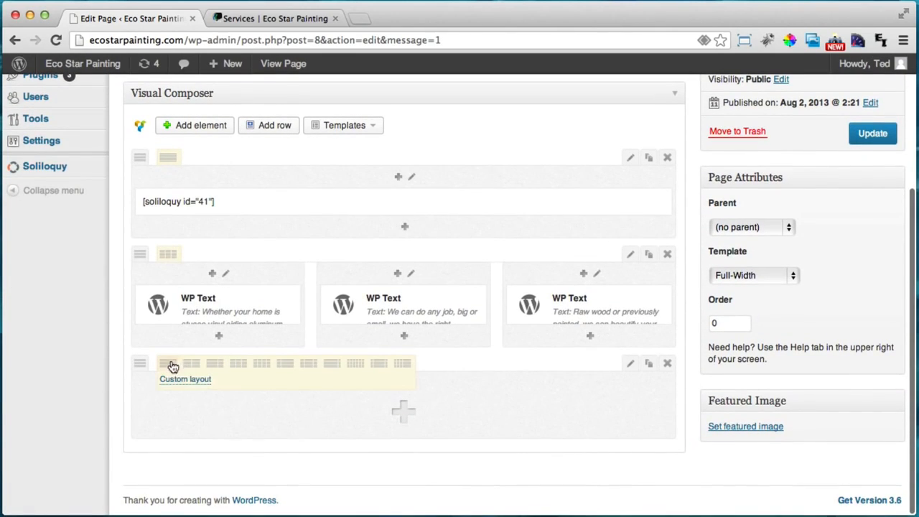
click(237, 368)
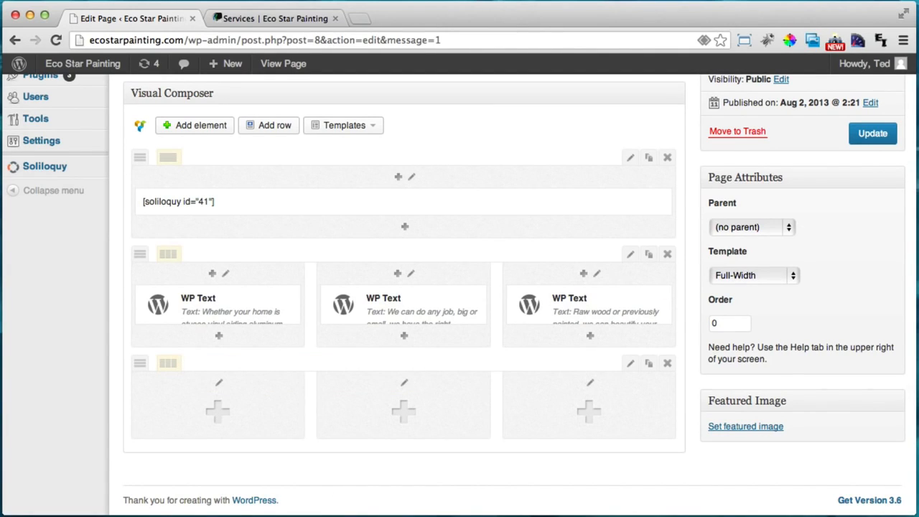
Add a 'Kitchen Cupboard Refinishing' WP Text widget with its description to the first column
click(254, 415)
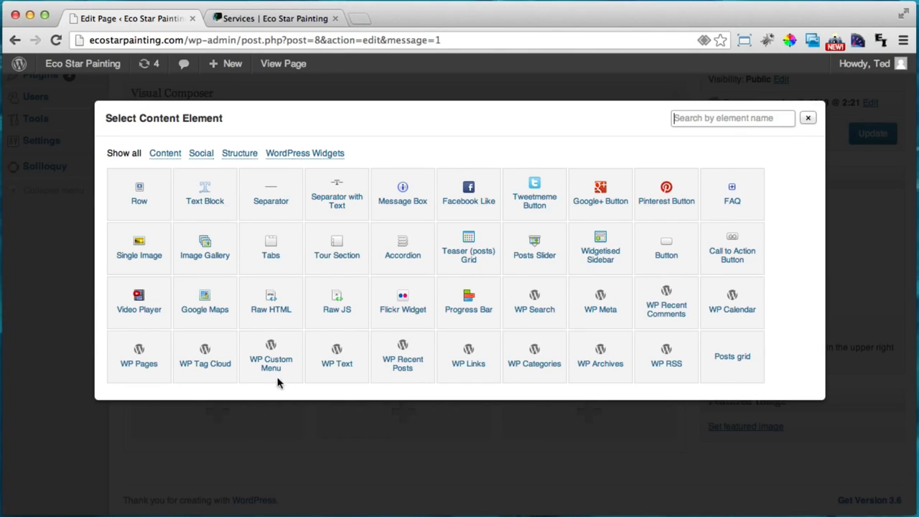
click(336, 351)
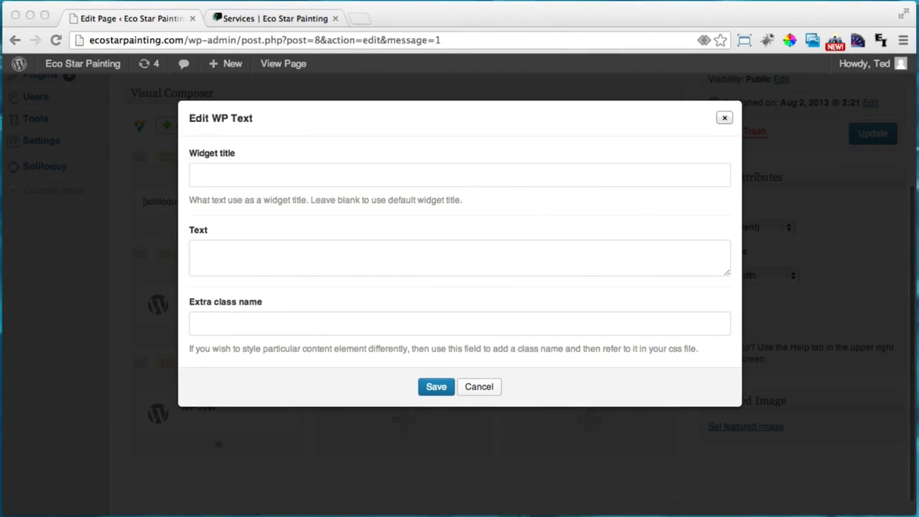
click(421, 162)
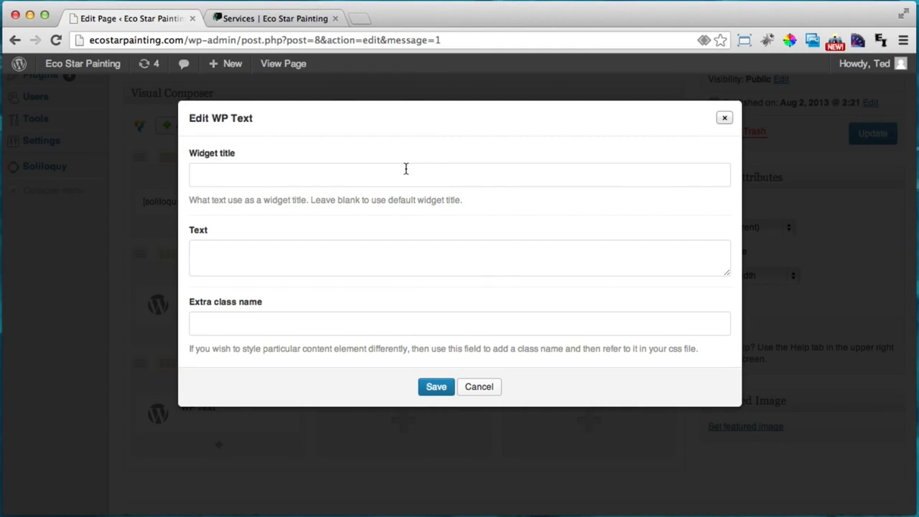
click(405, 169)
text(Kitchen Cupboard Refinishing)
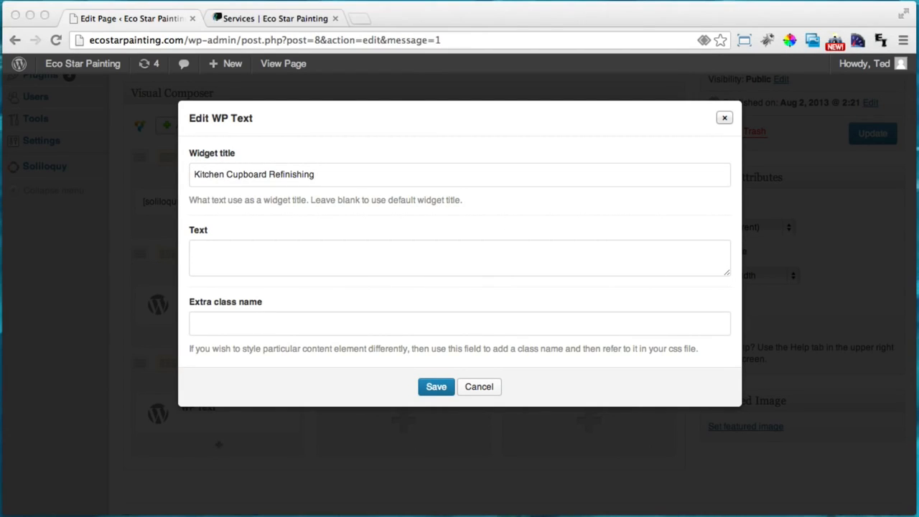
click(263, 250)
text(We can refinish your Kitchen Cupboards leaving them looking better than new.)
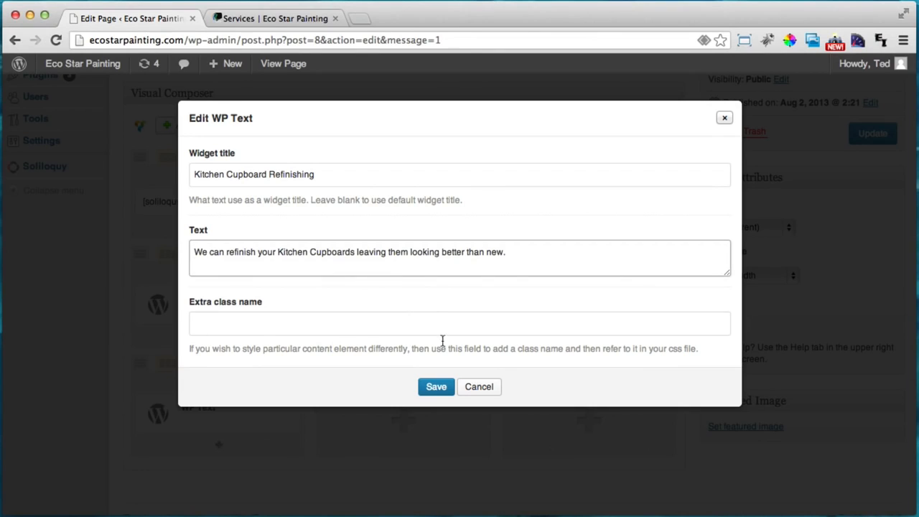
click(427, 391)
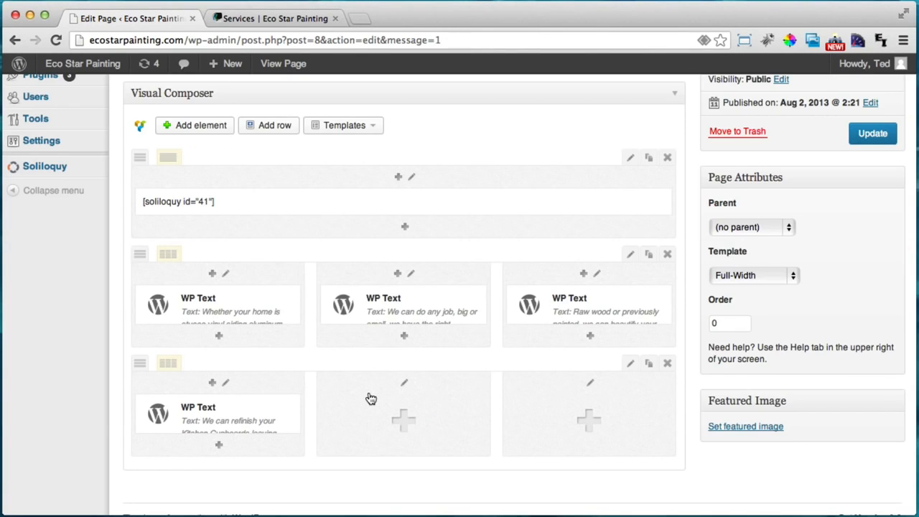
scroll(370, 398, down, 2)
Discard and delete a text block mistakenly added to the middle column
click(403, 398)
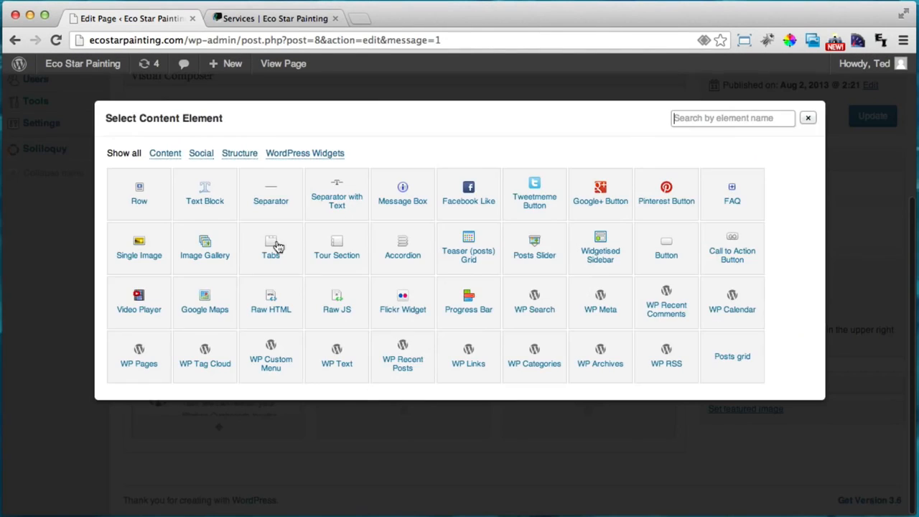
click(205, 209)
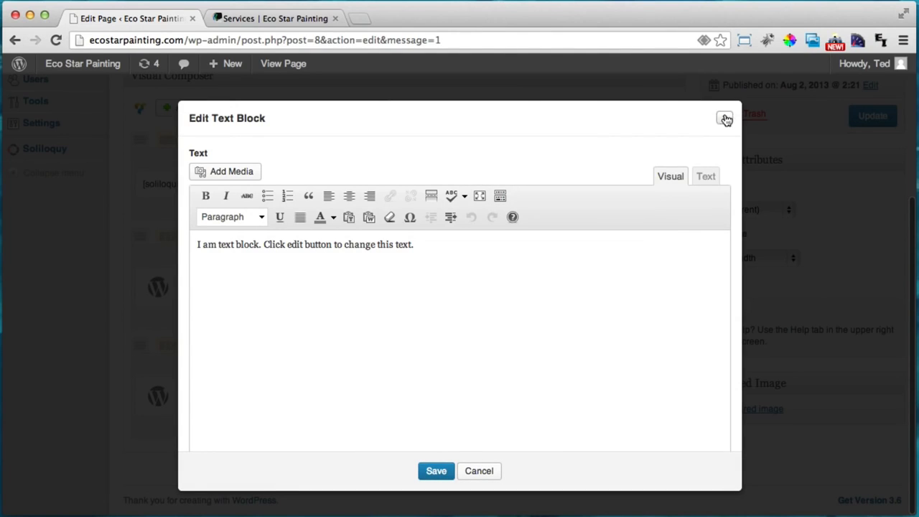
click(723, 117)
click(774, 156)
mouse_move(397, 405)
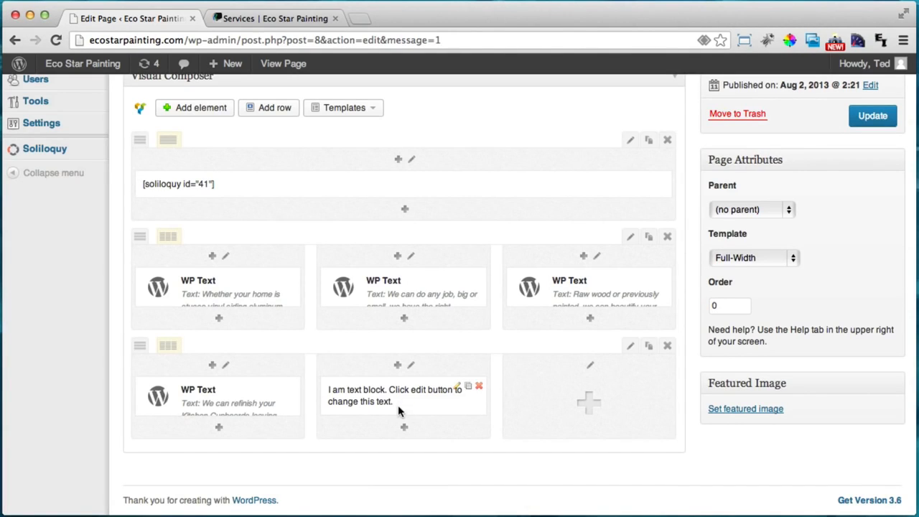
click(479, 389)
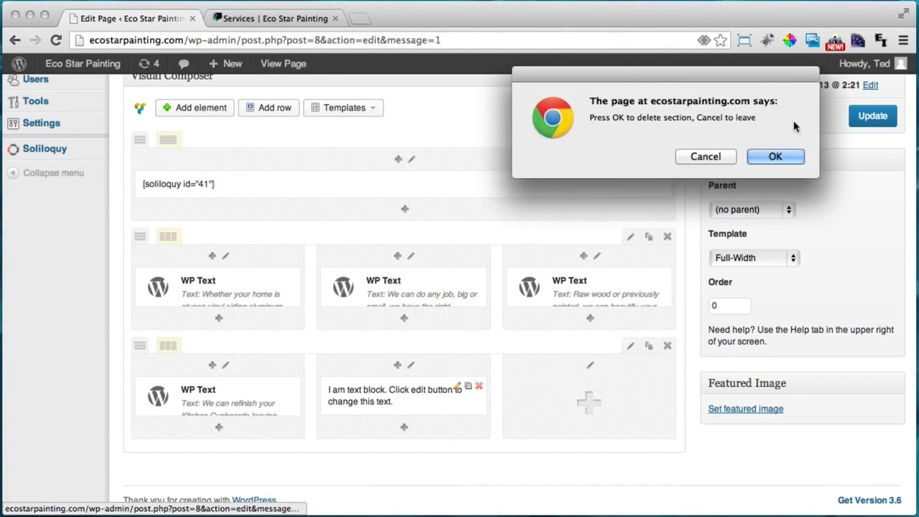
click(772, 155)
Add a 'Garage Floor Coatings' WP Text widget with its description to the middle column
click(404, 399)
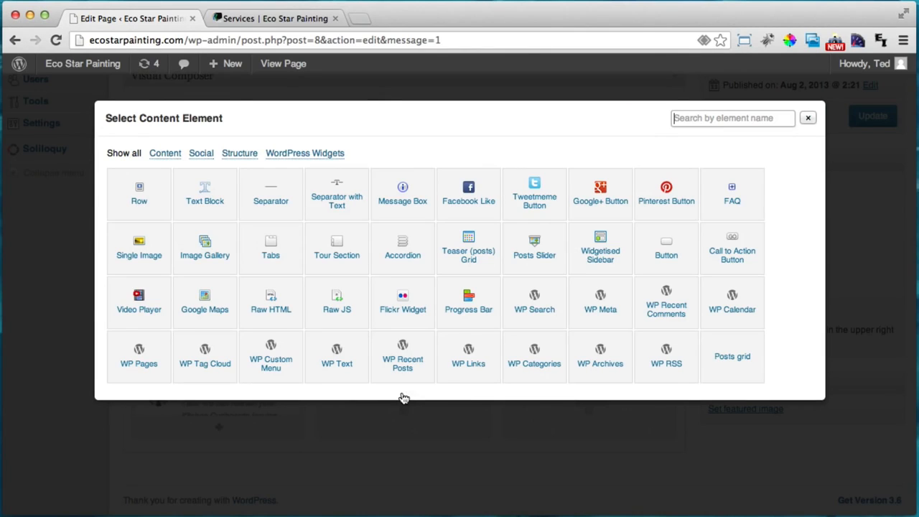
click(336, 356)
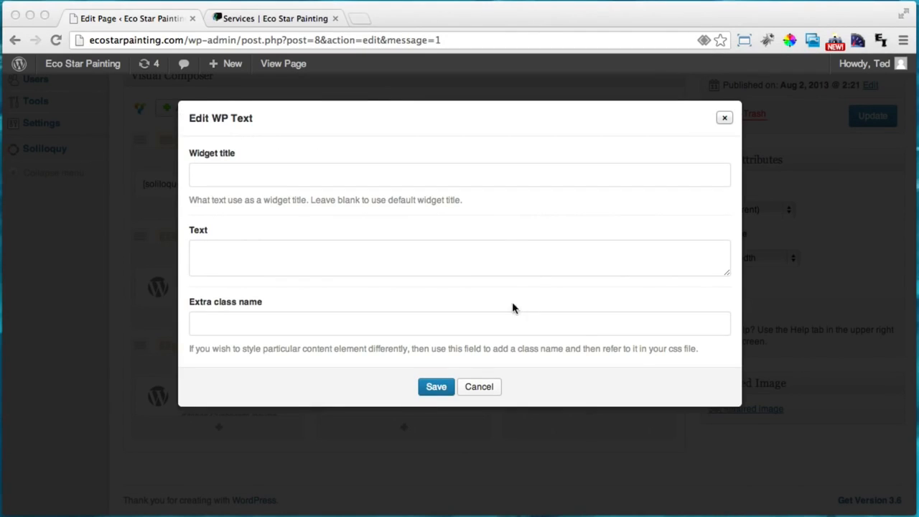
click(228, 175)
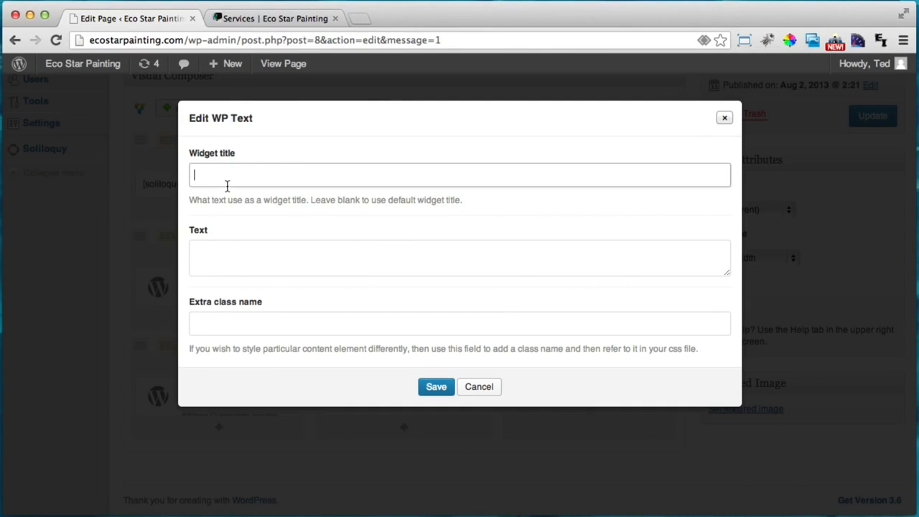
text(Garage Floor Coatings)
key(super+Tab)
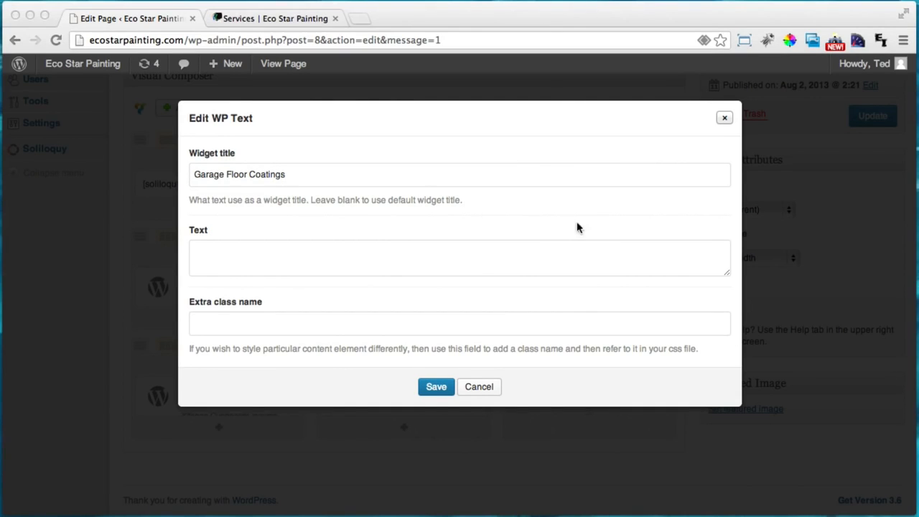
key(super+Tab)
click(495, 248)
text(We do beautiful, Eco Friendly floor coatings.)
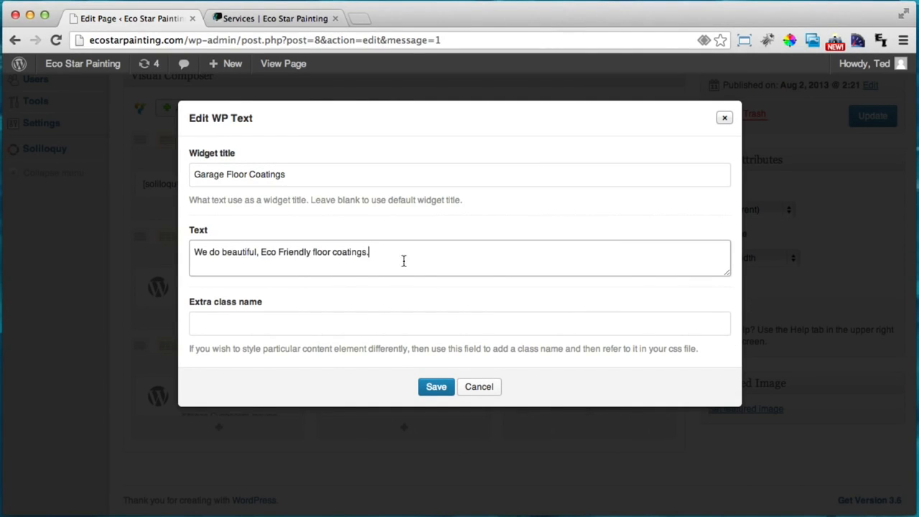
click(434, 386)
Add a 'Pressure Washing' WP Text widget with description to the third column and update the page
click(575, 393)
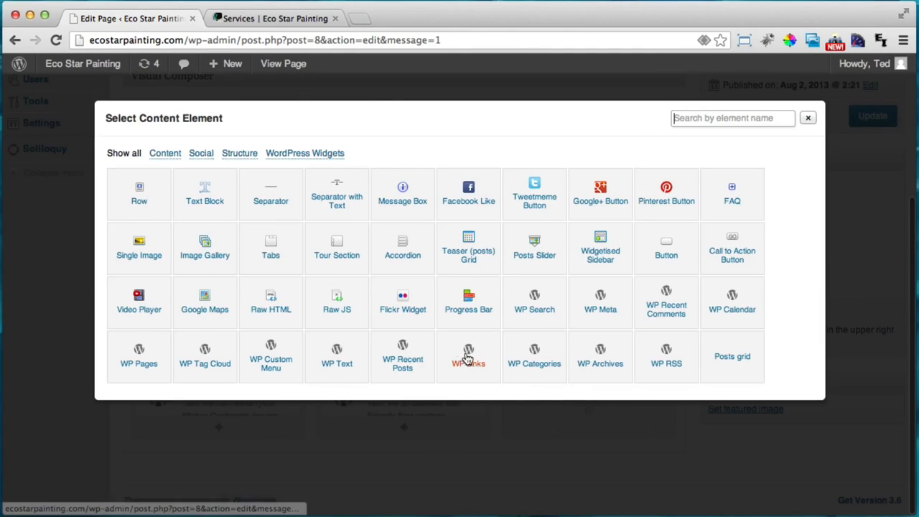
click(336, 357)
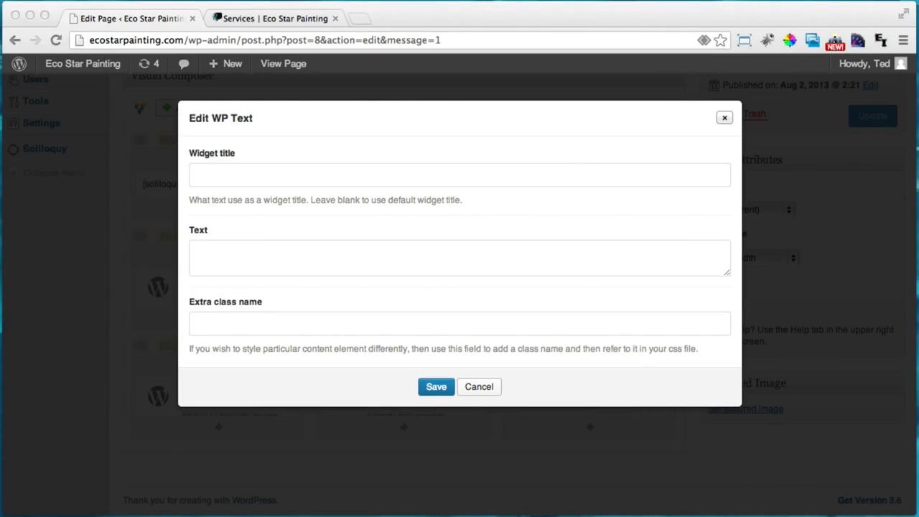
click(294, 174)
text(Pressure Washing)
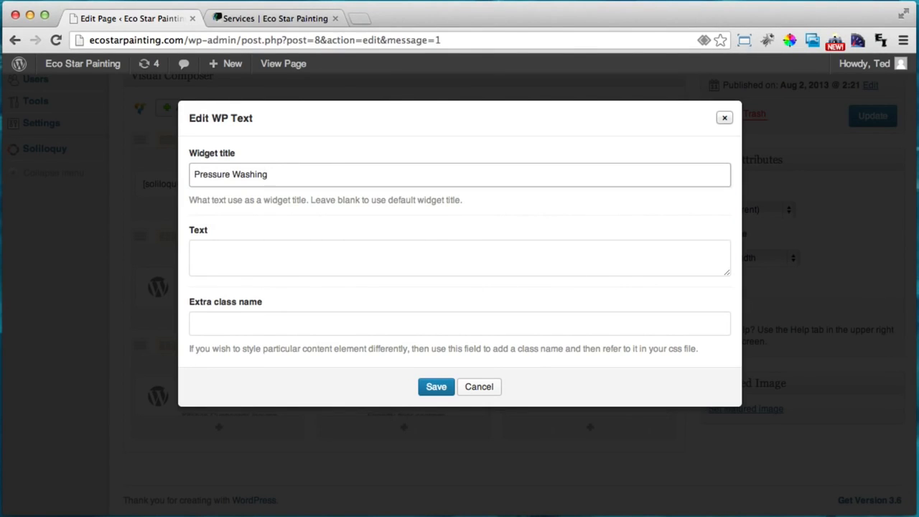
key(super+Tab)
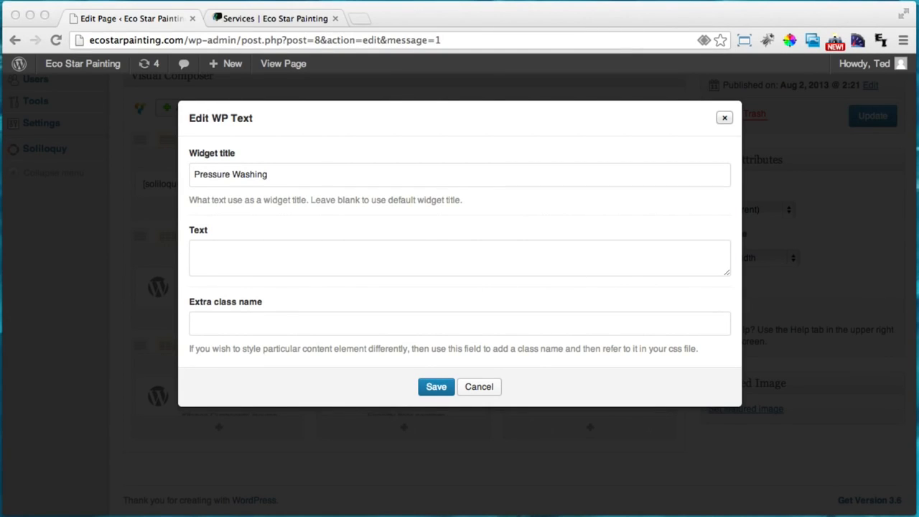
key(super+Tab)
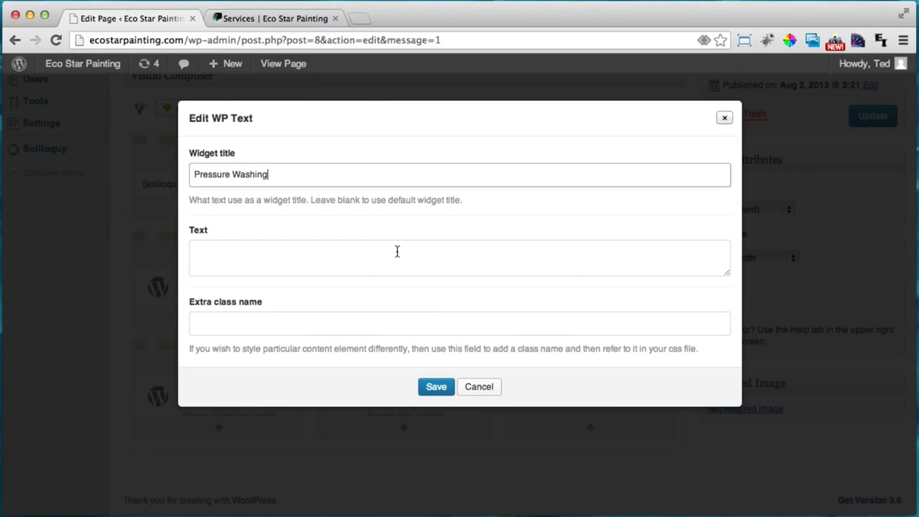
click(396, 250)
text(If you need any part of your property washed we have high pressure equipment just for that.)
click(436, 386)
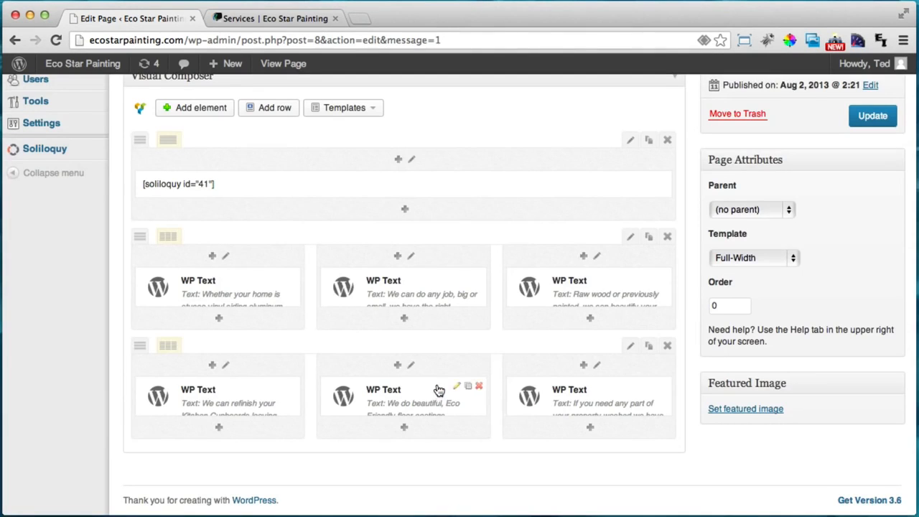
scroll(913, 106, up, 1)
click(872, 126)
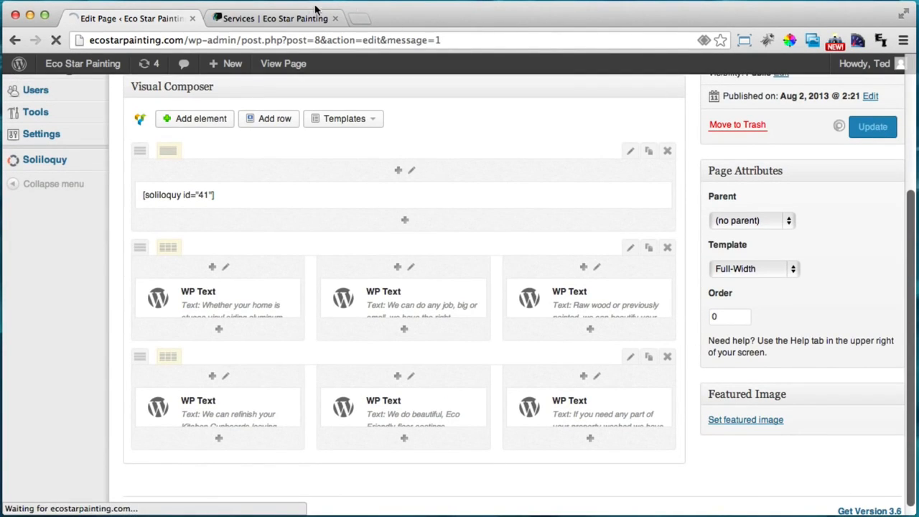
click(290, 18)
click(56, 40)
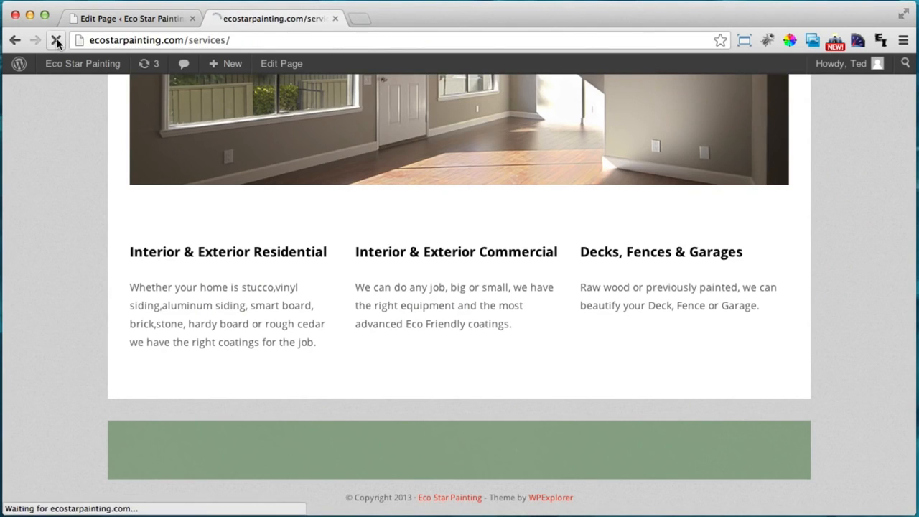
scroll(249, 247, down, 3)
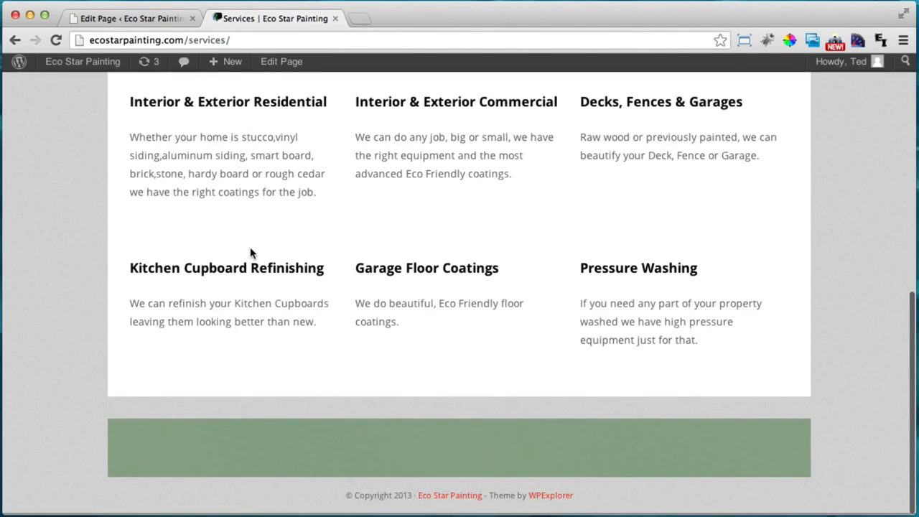
scroll(250, 251, up, 1)
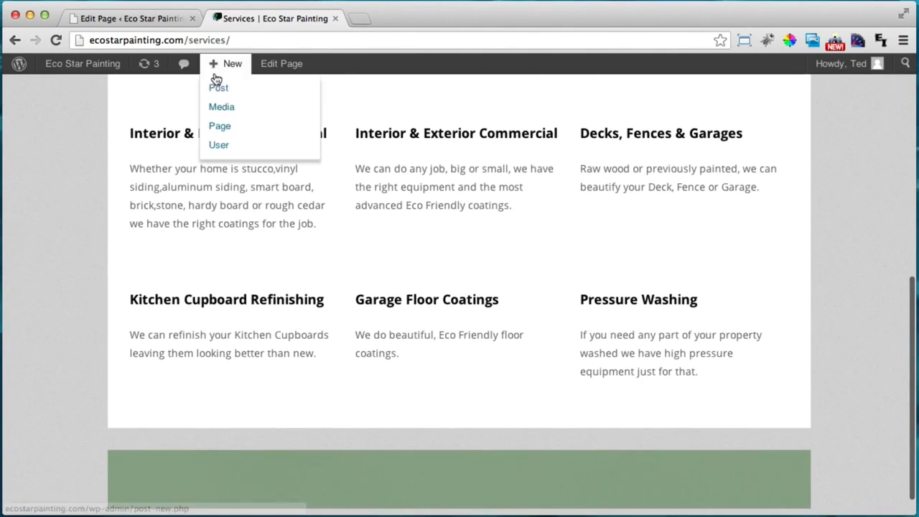
click(148, 15)
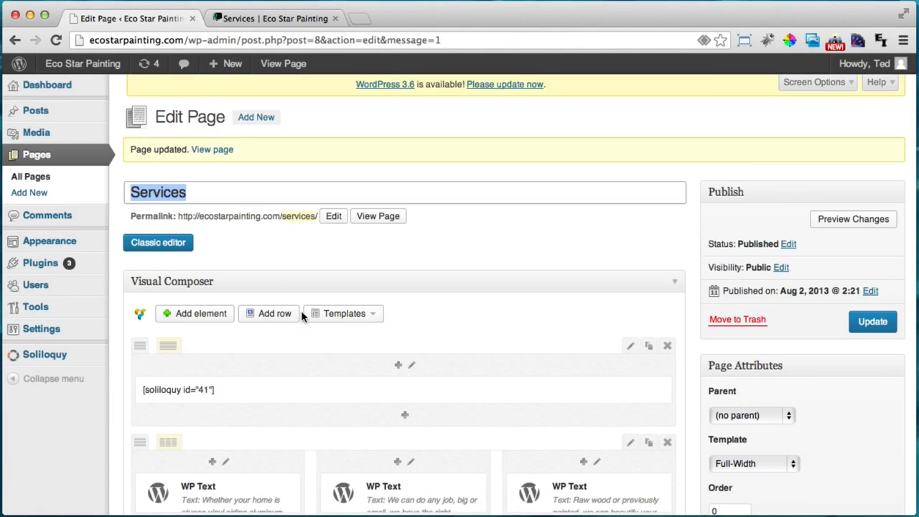
scroll(301, 310, down, 3)
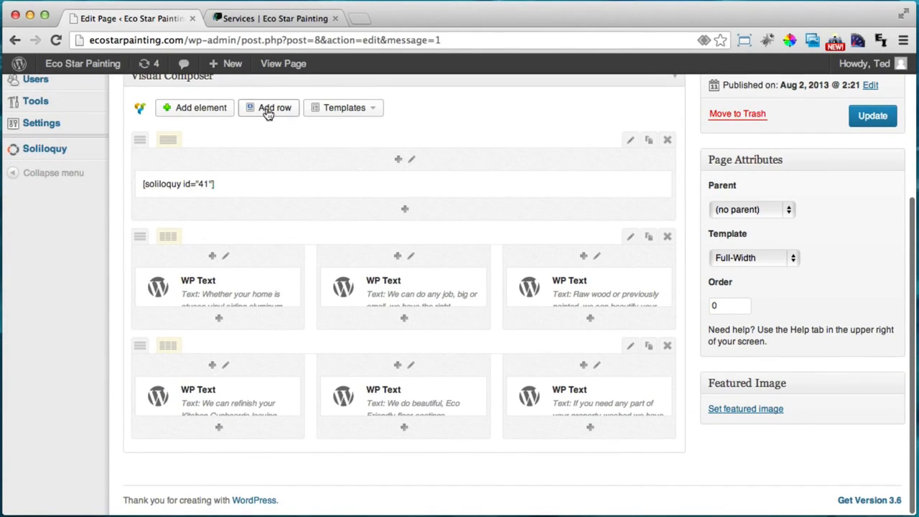
Add a new row below and split it into three equal columns
click(265, 107)
scroll(273, 359, down, 3)
mouse_move(165, 372)
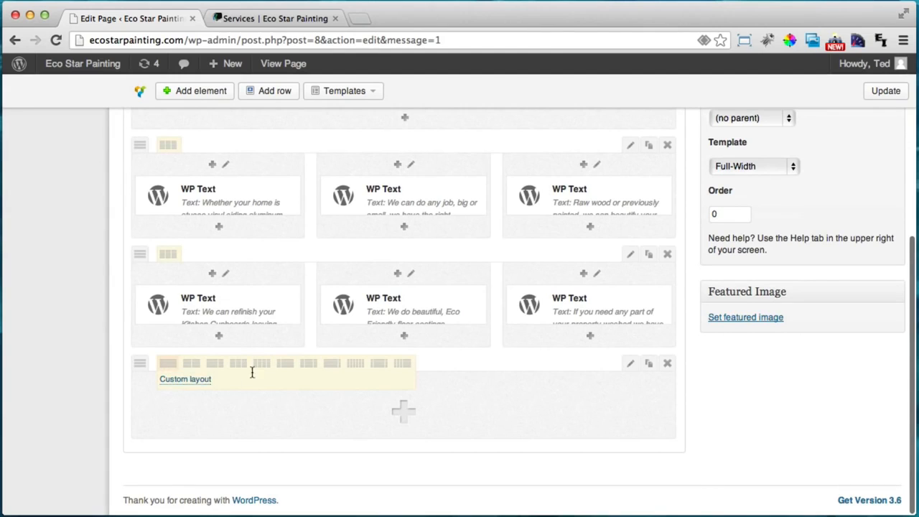
click(240, 364)
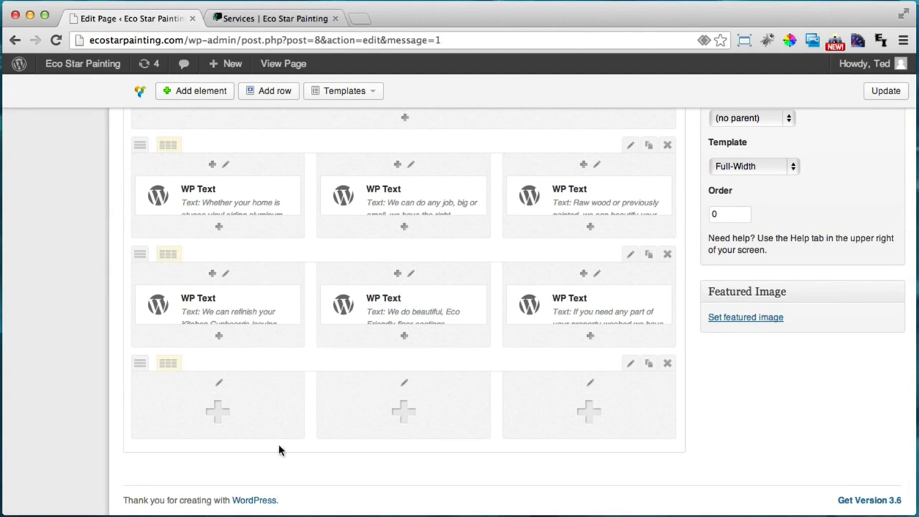
Add a WP Text block titled 'Great Color Selection' with its low-VOC color description to column one
click(225, 421)
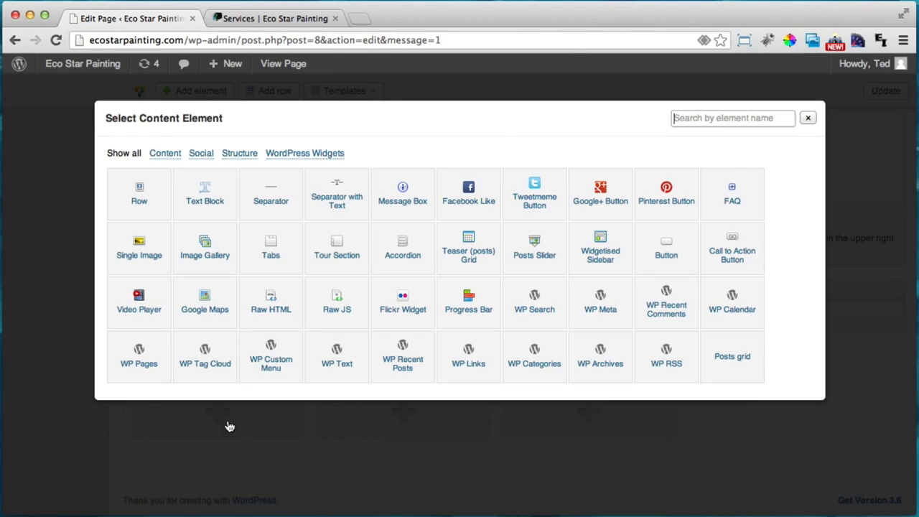
click(341, 356)
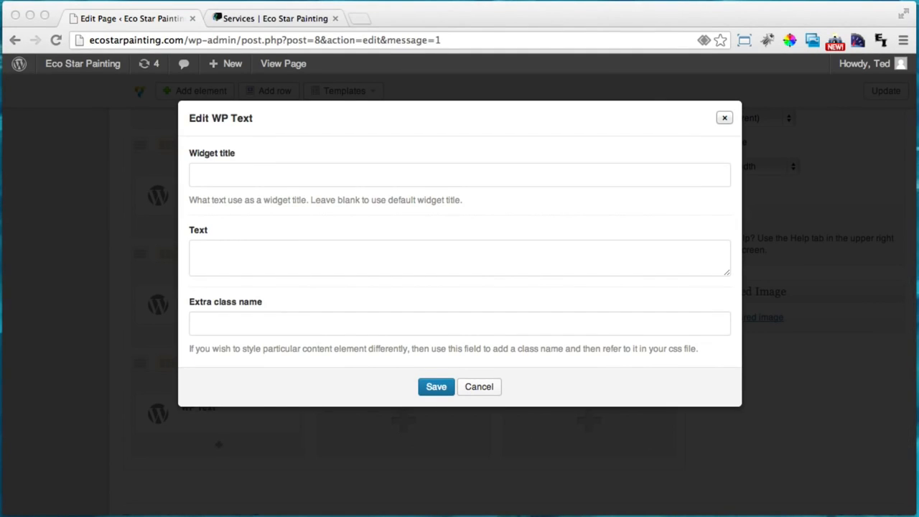
click(226, 174)
text(Great Color Selection)
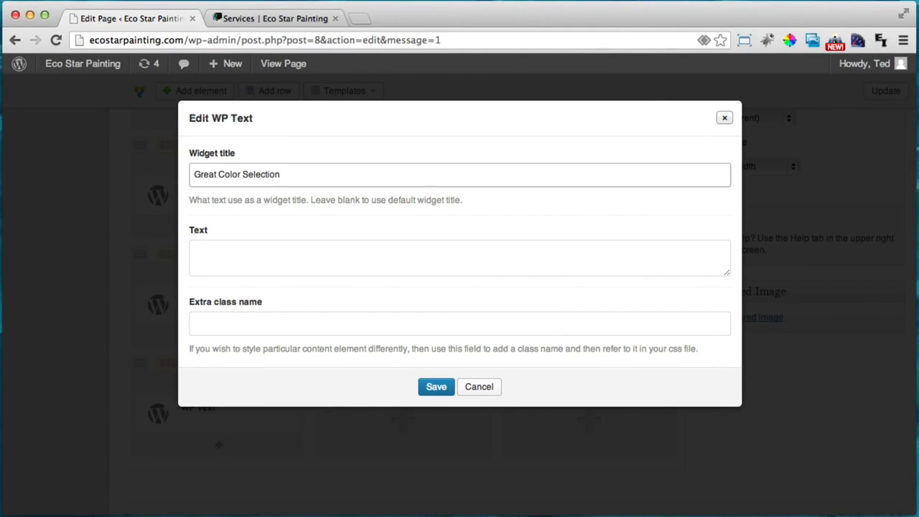
key(super+Tab)
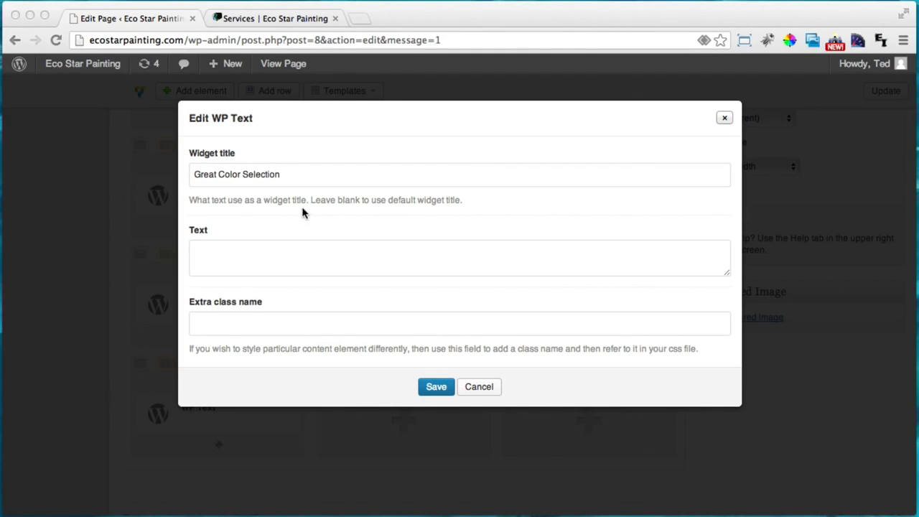
key(super+Tab)
click(287, 253)
text(We offer a low VOC color selection such as Benjamin Moore's, Aura Bath & Spa, Ben, Regal, Diamond, Natura and more)
click(428, 386)
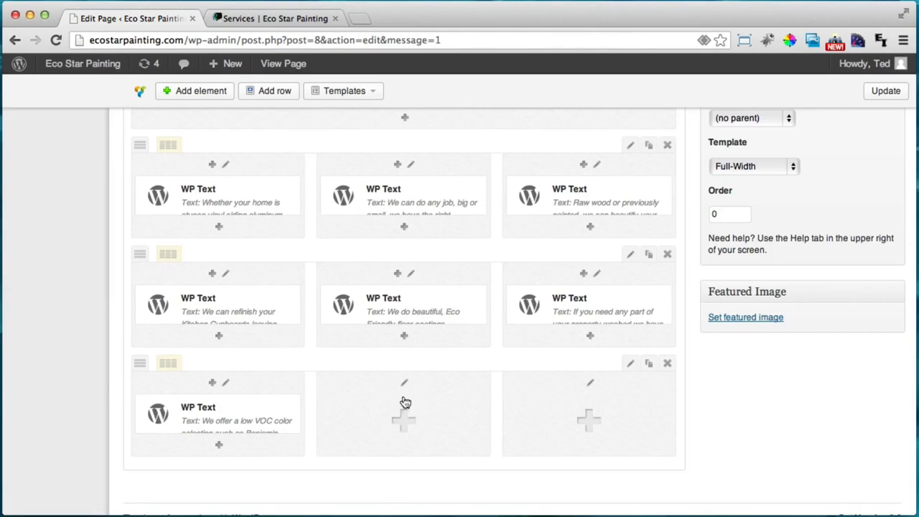
Add a WP Text block titled 'Wallpaper Removal' with its pasted description to column two
click(400, 418)
click(346, 362)
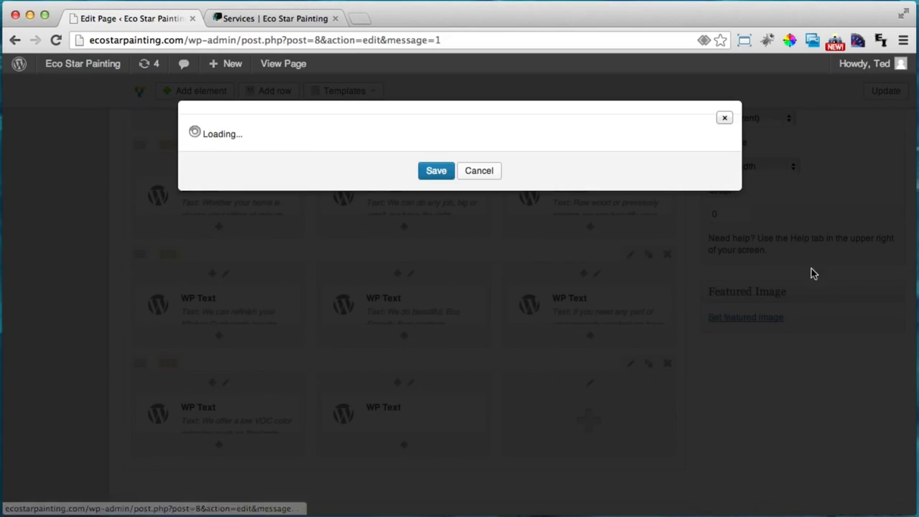
key(super+Tab)
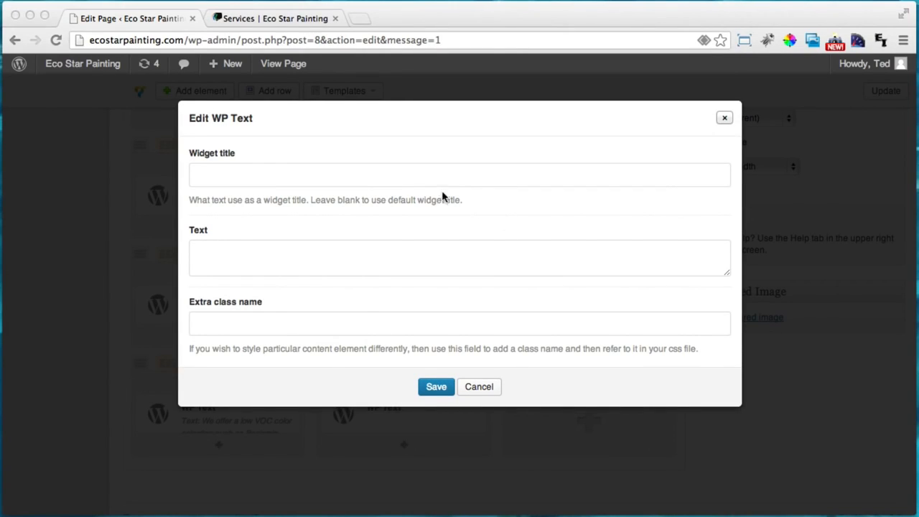
click(426, 174)
text(Wallpaper Removal)
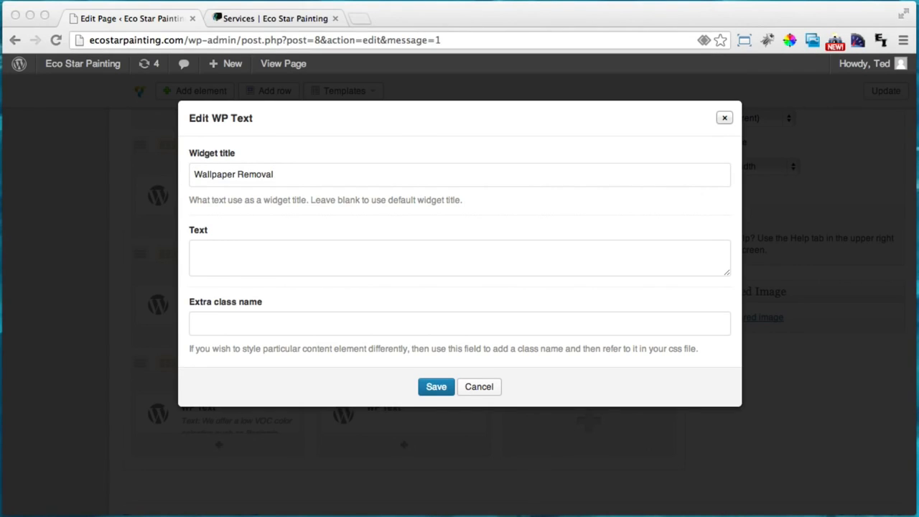
click(333, 259)
text(Don't worry about removing your Wallpaper, I'll do it for you.)
click(434, 386)
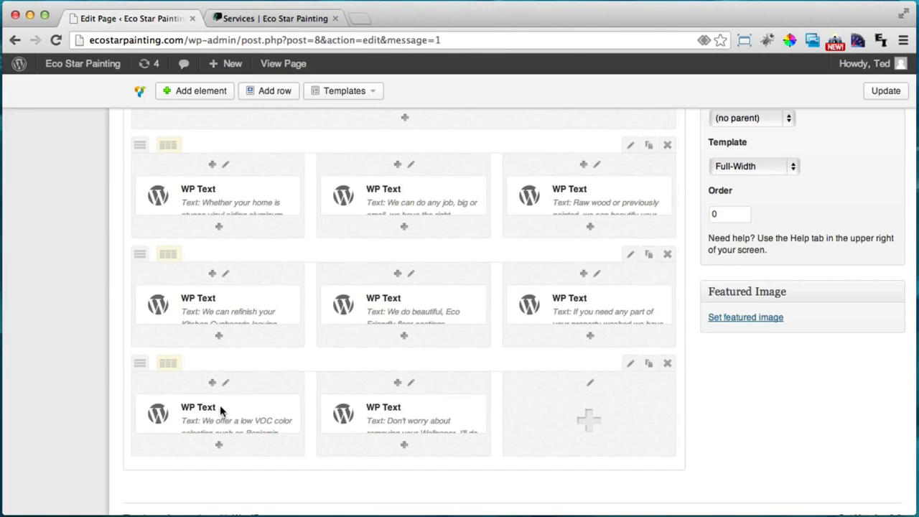
Recheck the end of the Great Color Selection description and save that block again
mouse_move(258, 406)
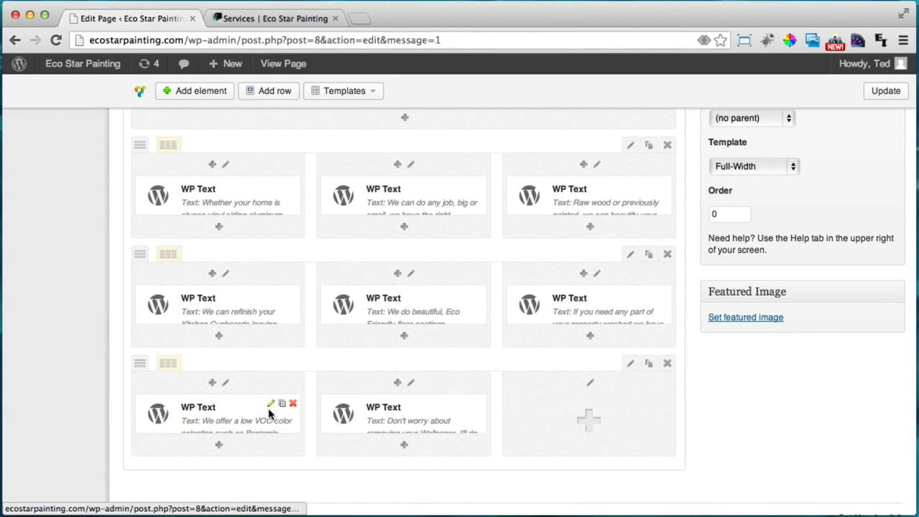
click(271, 405)
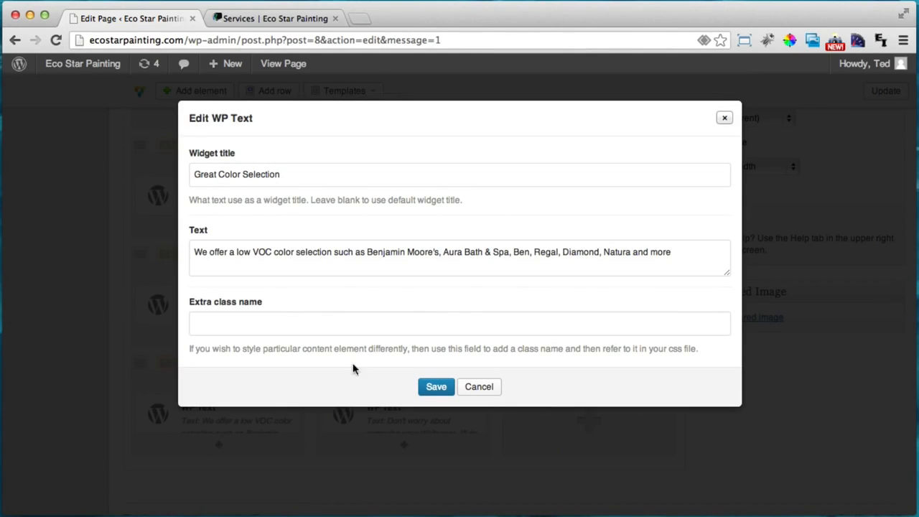
click(691, 259)
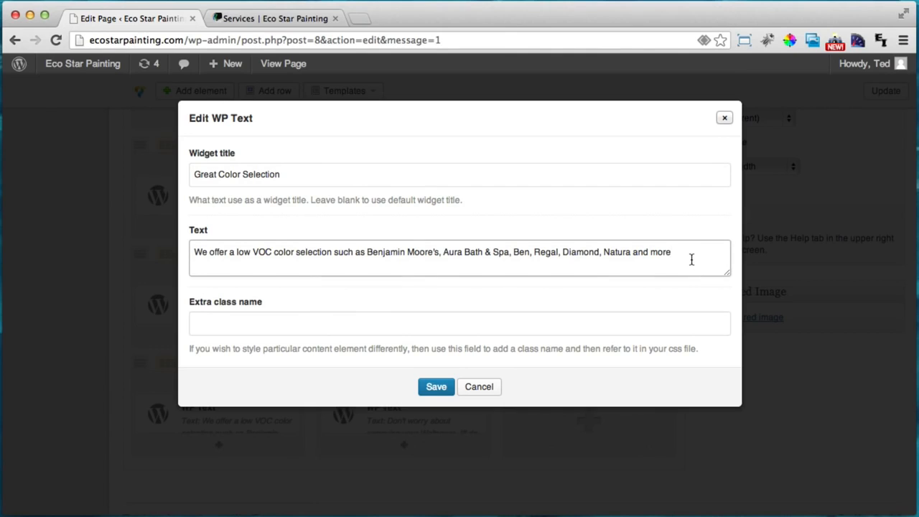
click(434, 386)
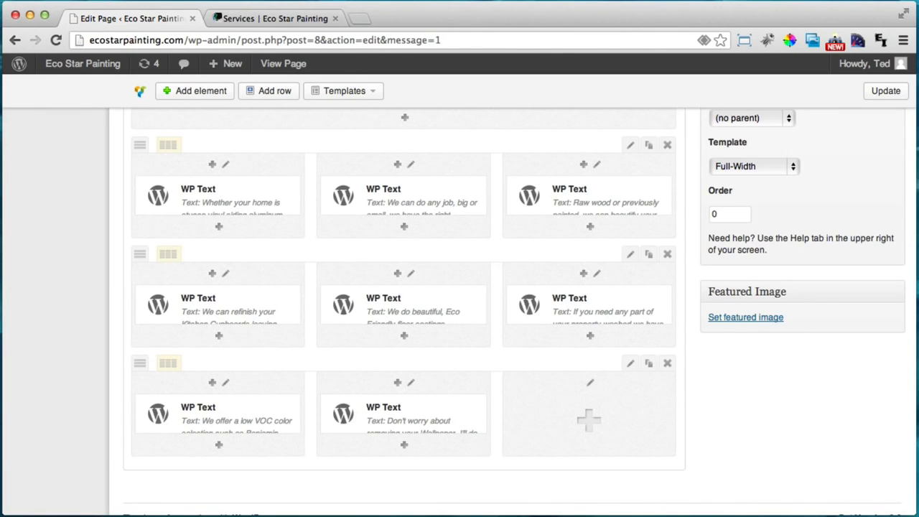
Add a WP Text block titled 'FREE Detailed Estimates' with its pasted description to column three
click(596, 435)
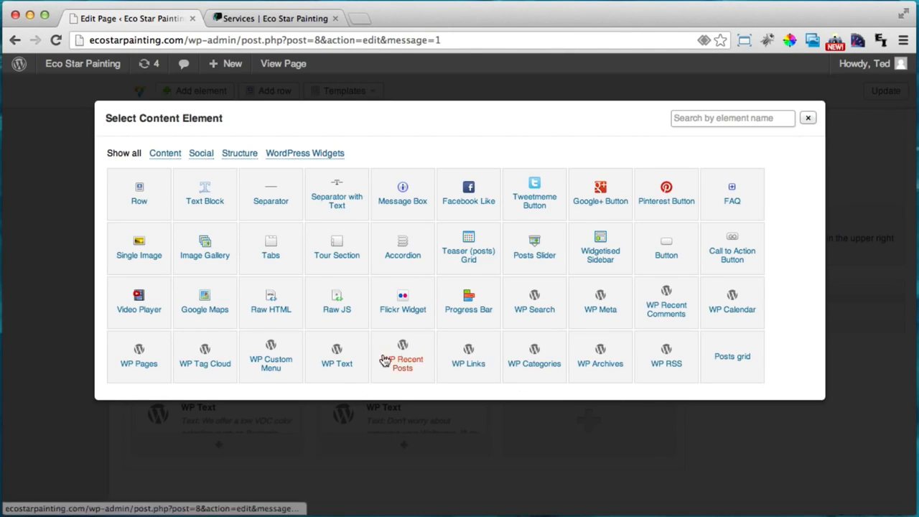
click(340, 357)
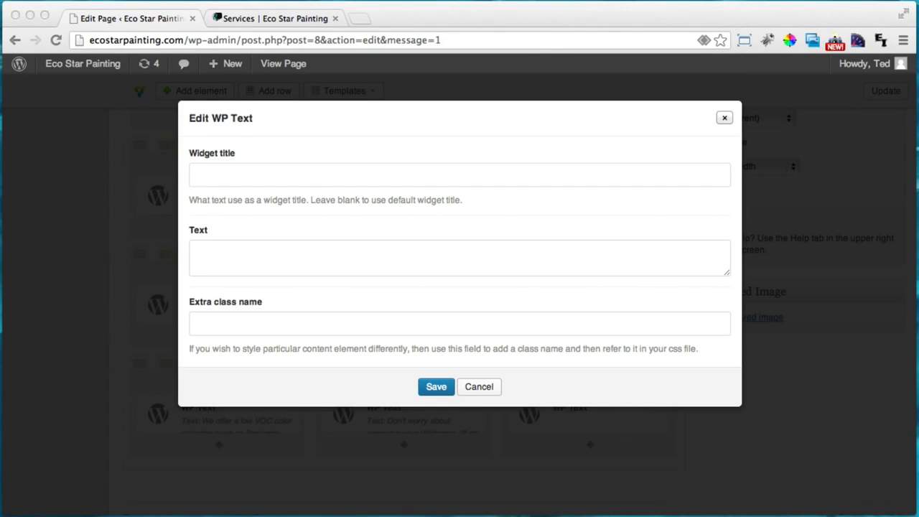
click(379, 172)
text(FREE Detailed Estimates)
key(super+Tab)
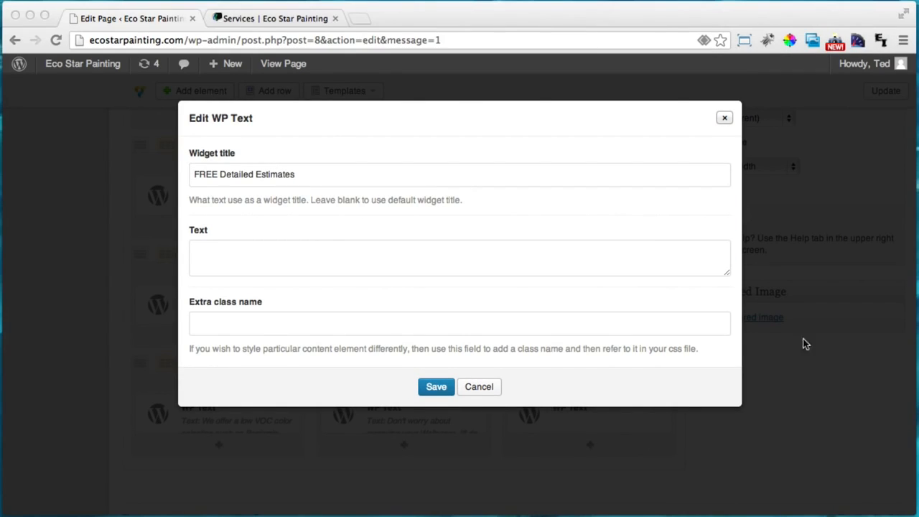
key(super+Tab)
right_click(295, 259)
click(246, 249)
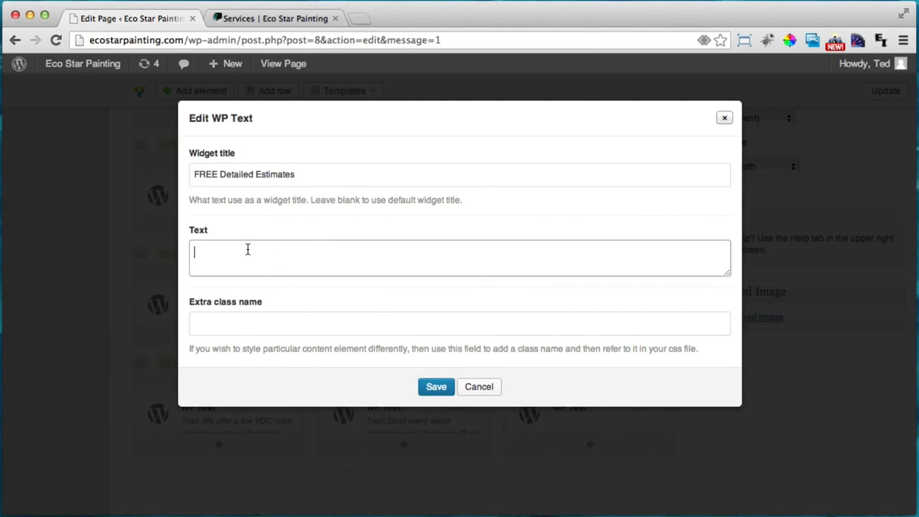
text(We believe honesty is the best policy so to eliminate any surprises, we offer free, detailed estimates.)
click(436, 388)
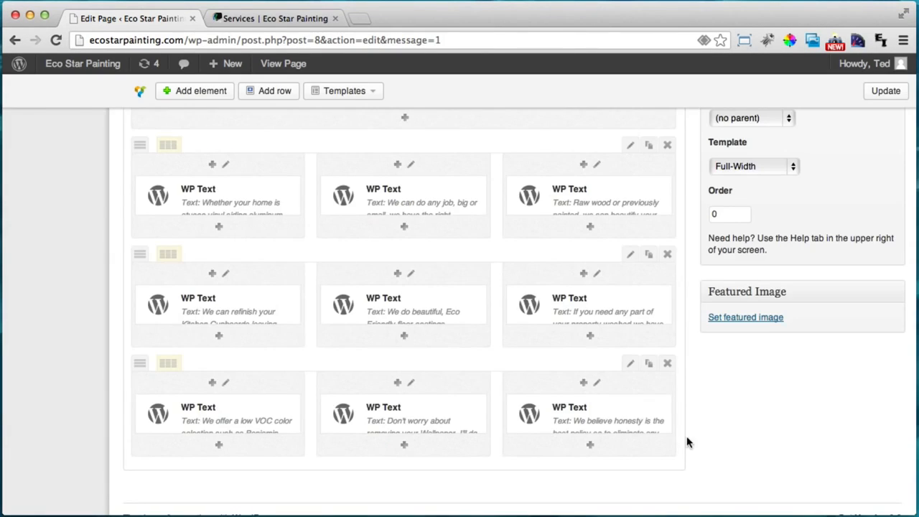
scroll(686, 442, up, 5)
Update the Services page and reload it in the live-site tab
click(861, 224)
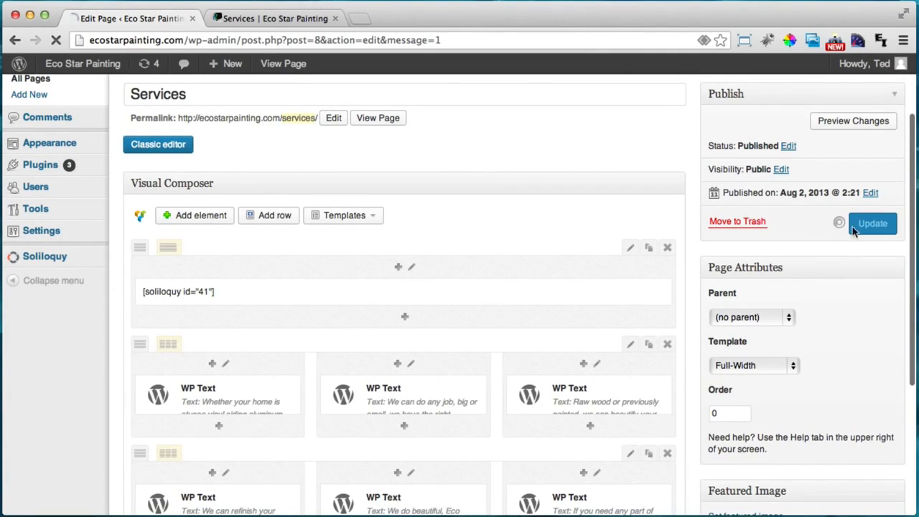
click(273, 18)
click(55, 41)
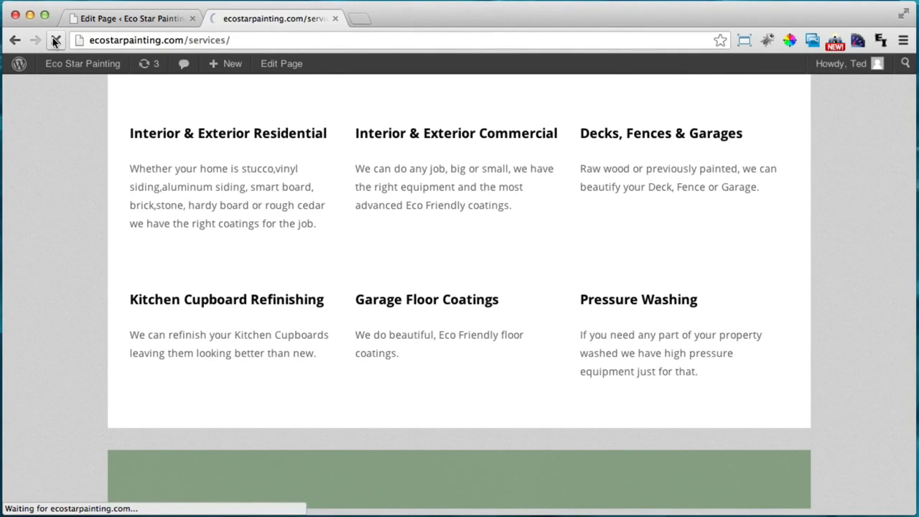
Review the live Services page's three service rows, then go to Get An Estimate
scroll(189, 258, down, 3)
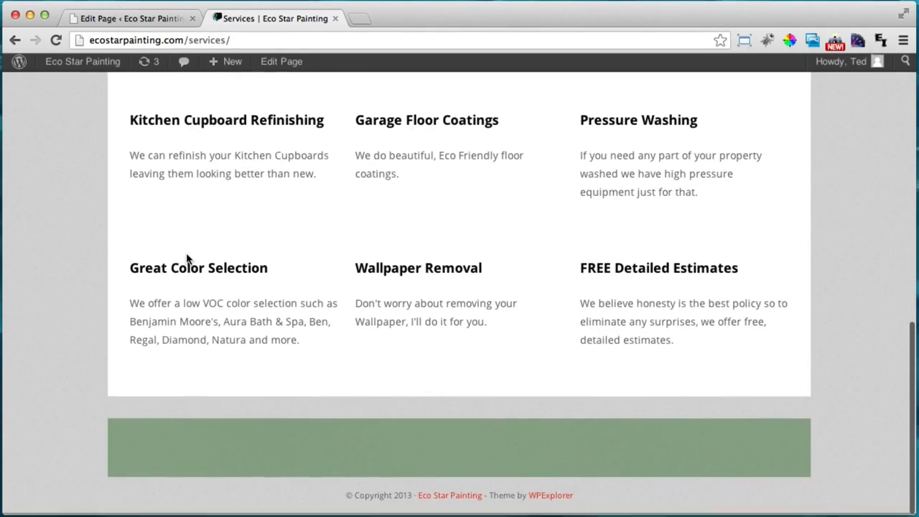
scroll(186, 259, up, 10)
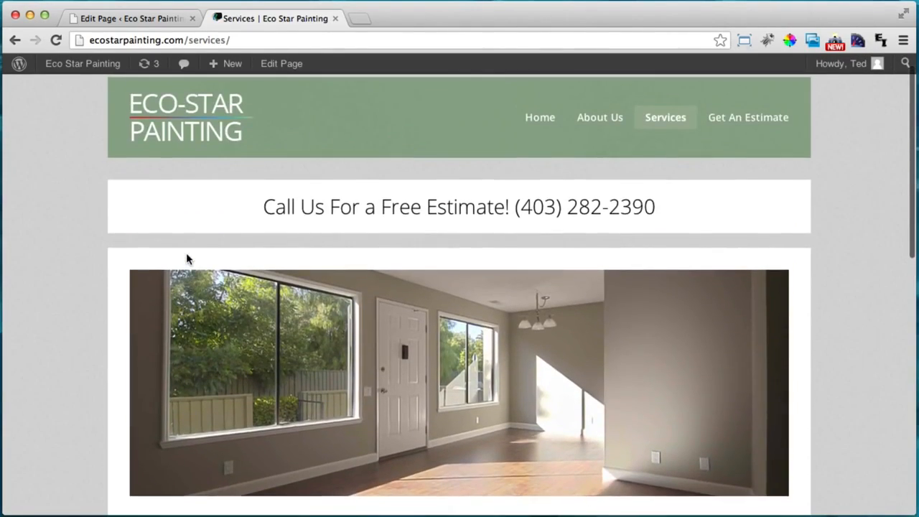
scroll(186, 254, down, 10)
scroll(186, 254, up, 3)
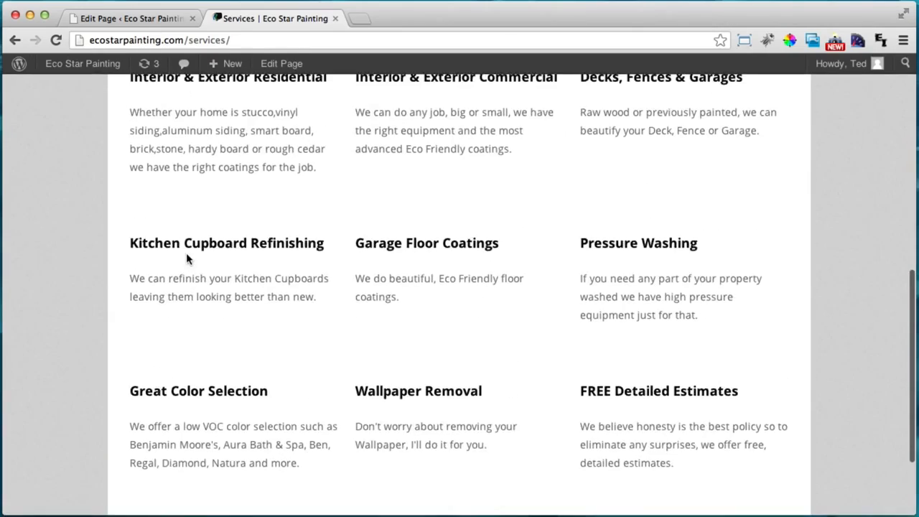
scroll(185, 258, up, 2)
scroll(186, 258, down, 4)
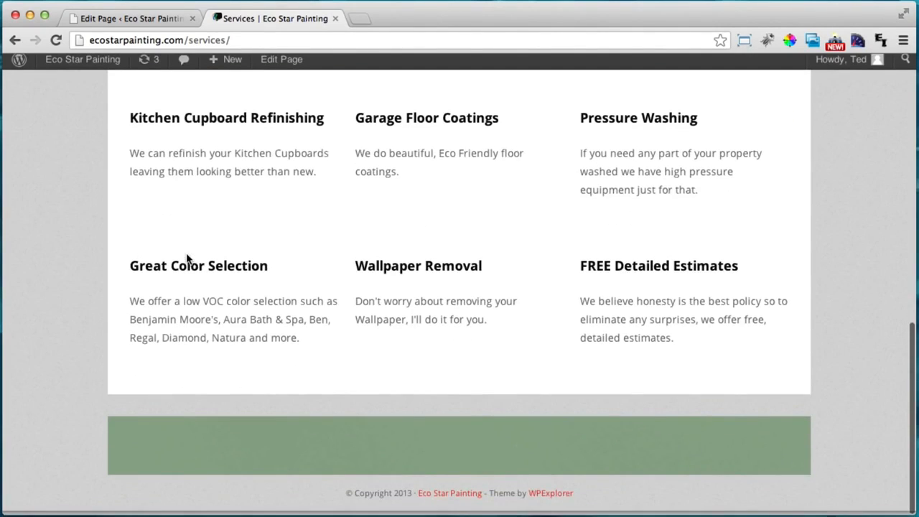
scroll(186, 258, up, 10)
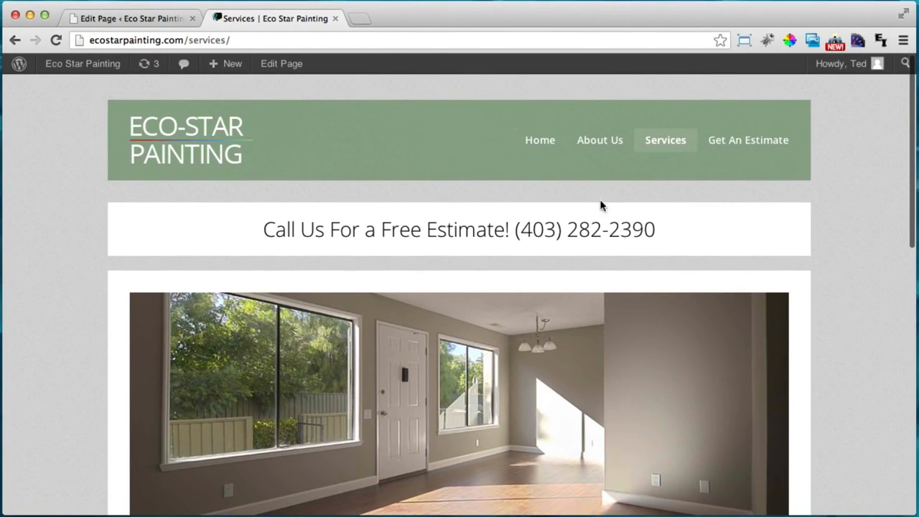
click(751, 144)
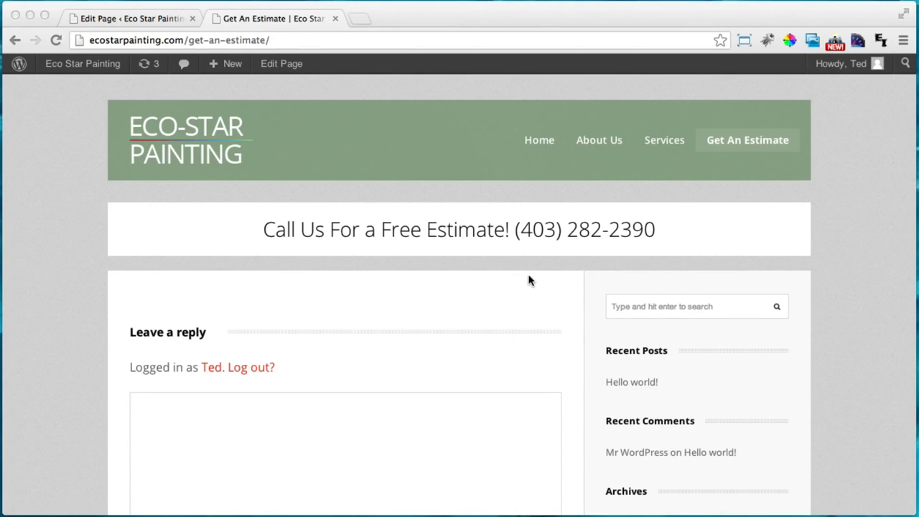
Scroll down the live Get An Estimate page to see its reply form and sidebar
scroll(529, 278, down, 1)
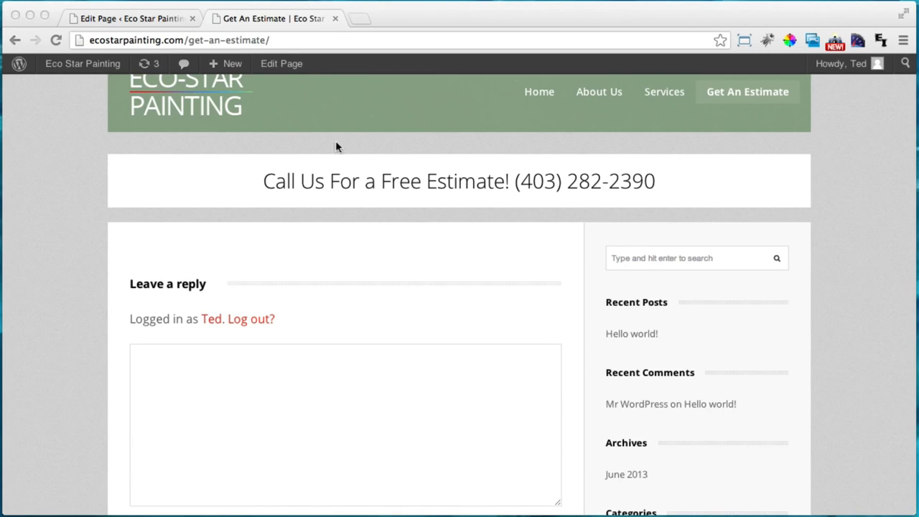
Edit the Get An Estimate page in Visual Composer and bring up the Add element list
click(281, 65)
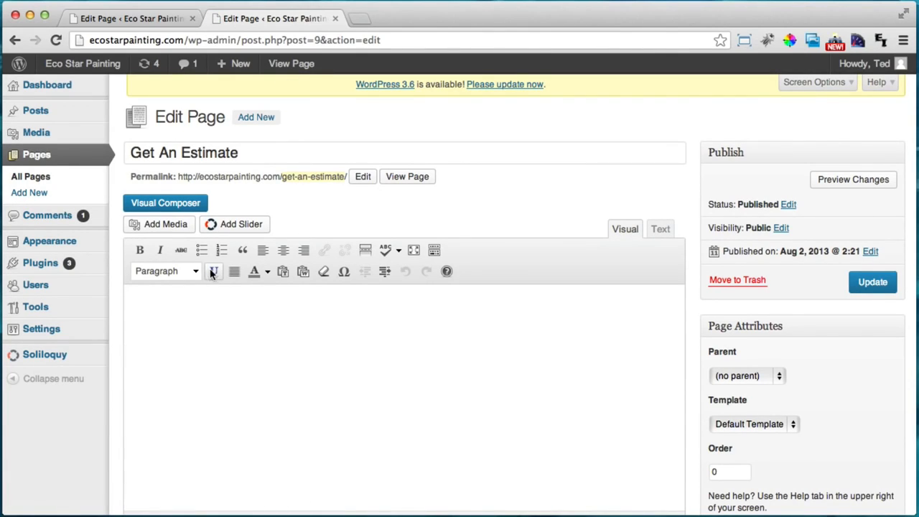
click(184, 206)
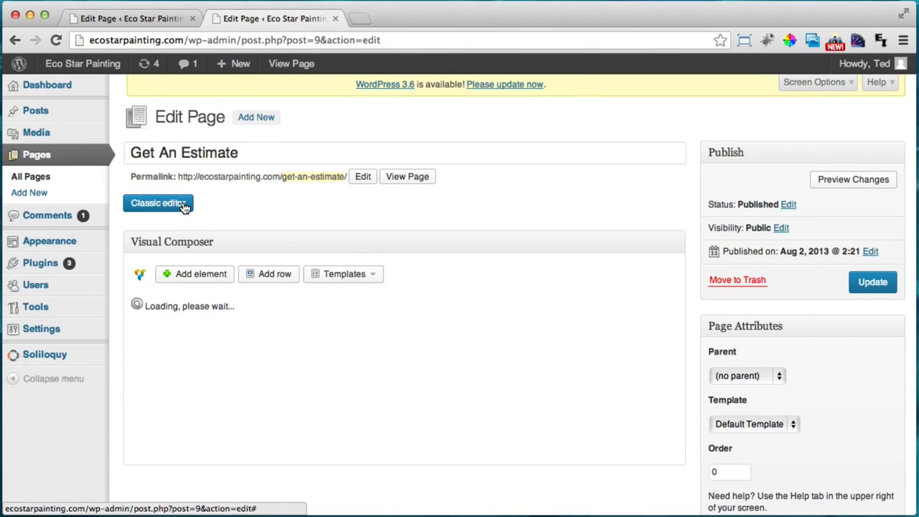
click(201, 275)
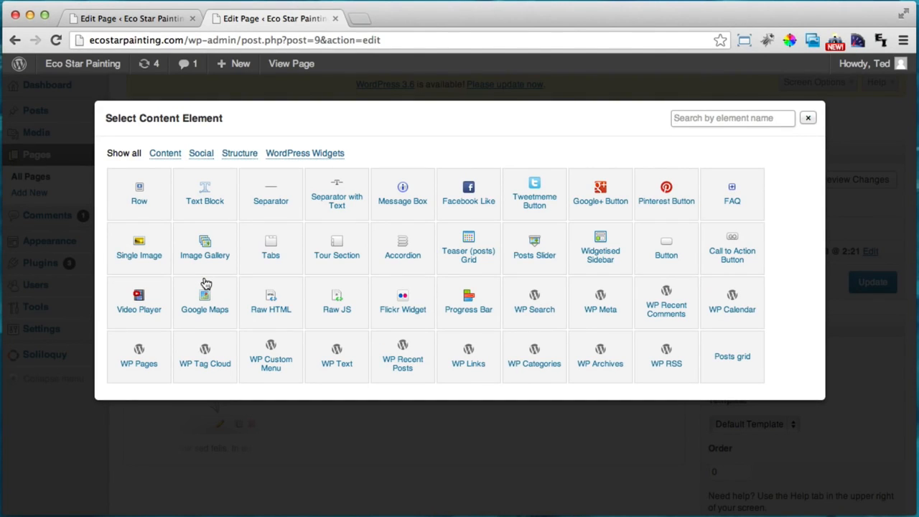
Add a Message Box, paste the company contact details over its placeholder, and bold the Owner: label
click(402, 204)
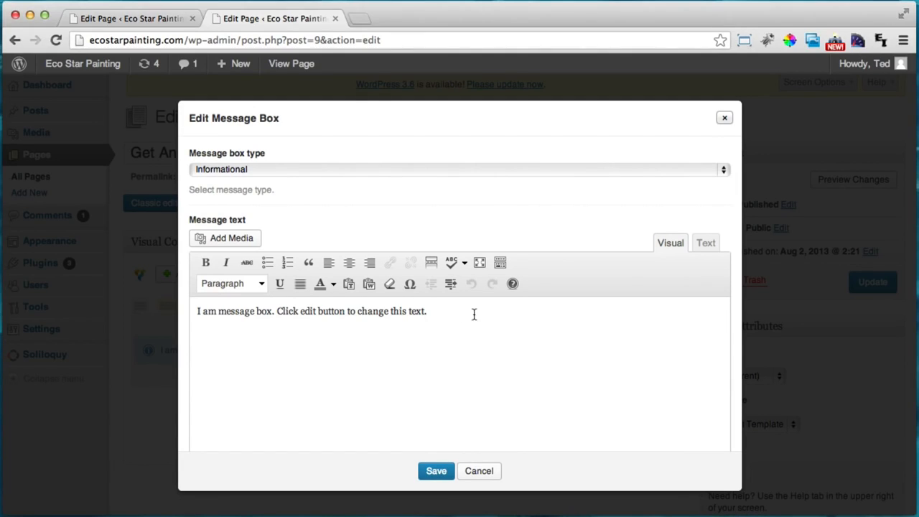
drag(476, 314, 159, 310)
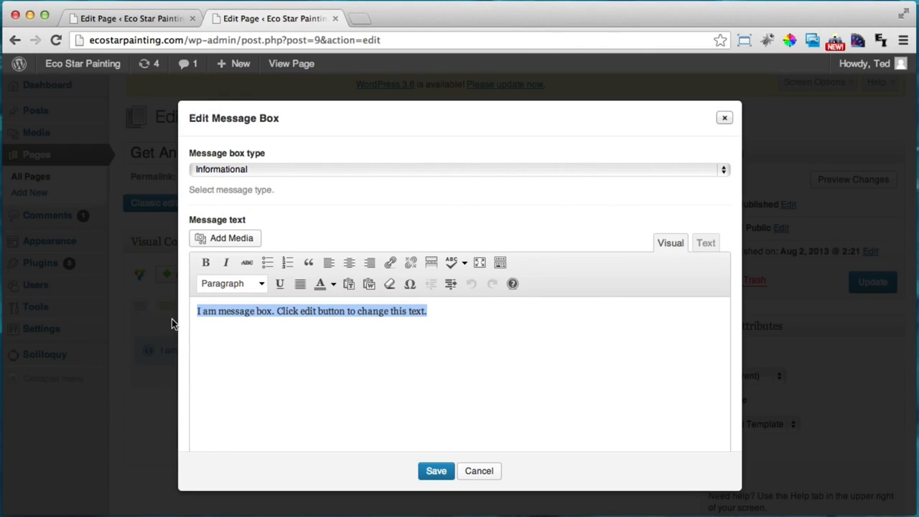
key(super+v)
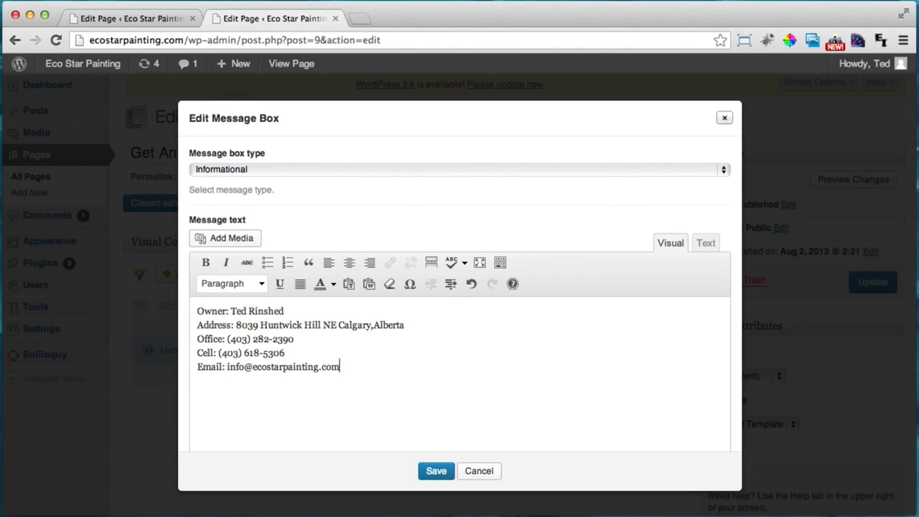
double_click(215, 311)
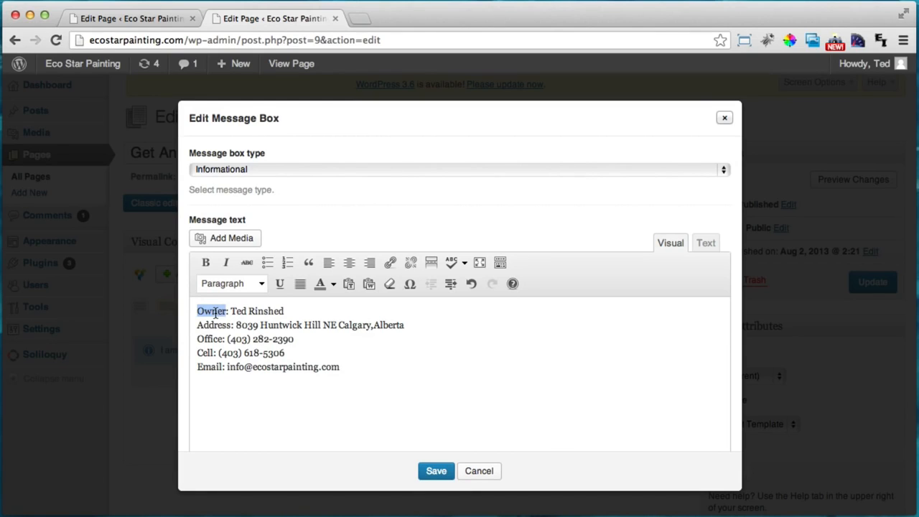
click(230, 310)
drag(230, 310, 199, 310)
click(206, 263)
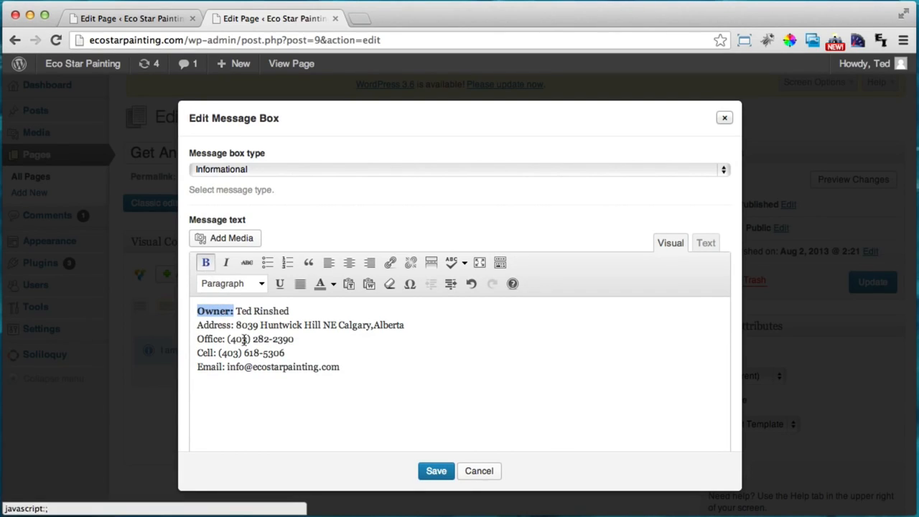
Bold the Address:, Office:, Cell: and Email: labels and save the message box
drag(232, 324, 193, 367)
click(205, 263)
click(206, 262)
click(206, 263)
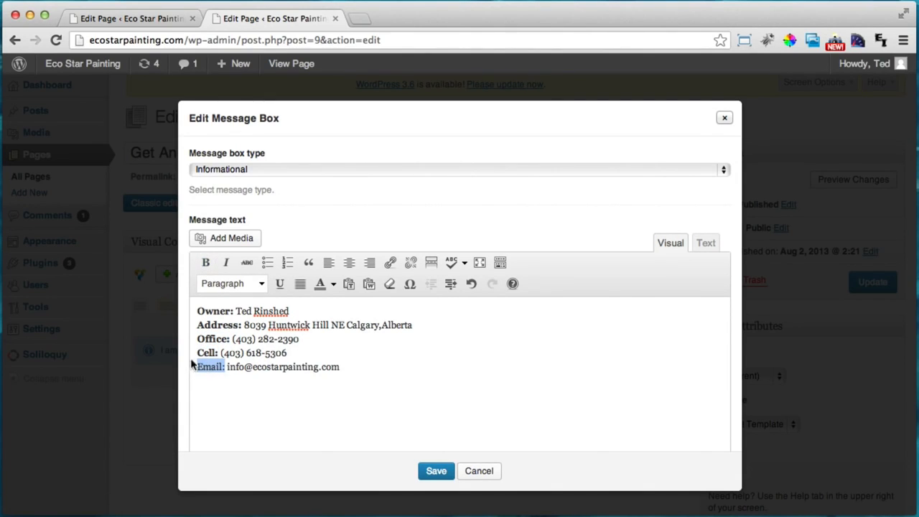
click(206, 263)
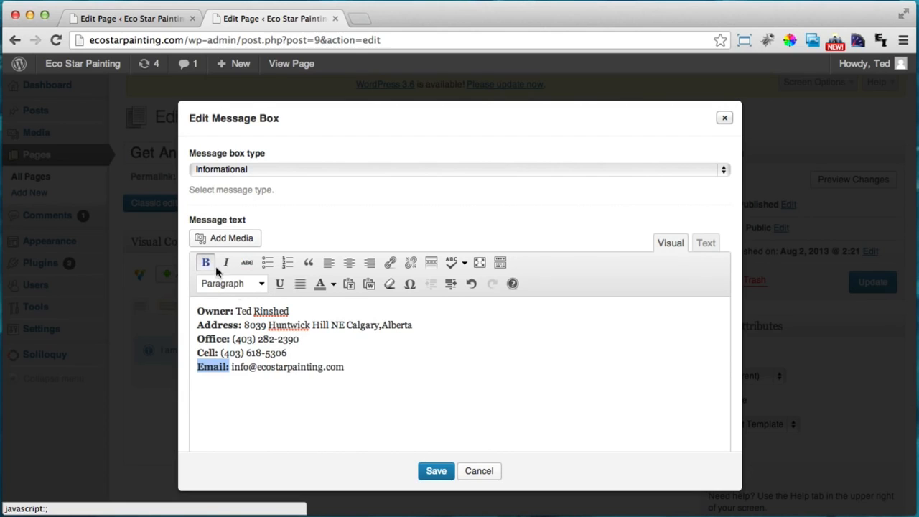
click(437, 472)
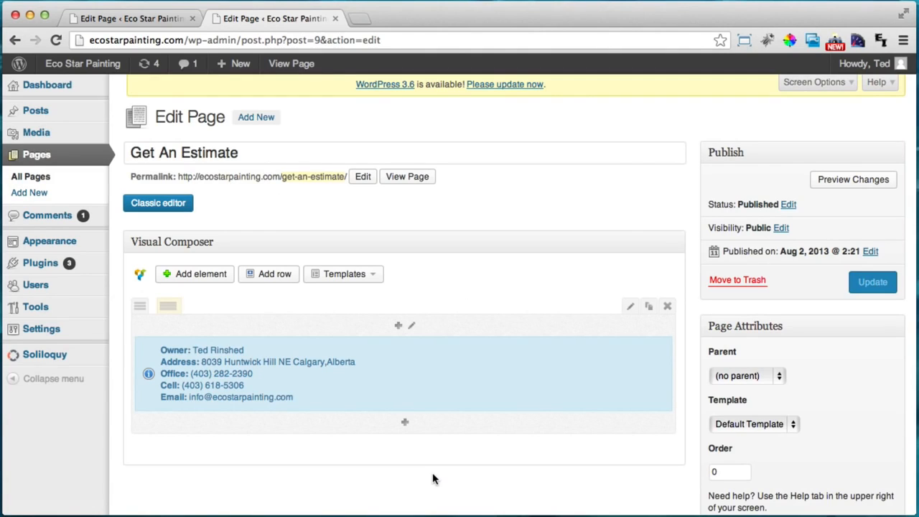
Change the message box type to Success and save it
mouse_move(398, 365)
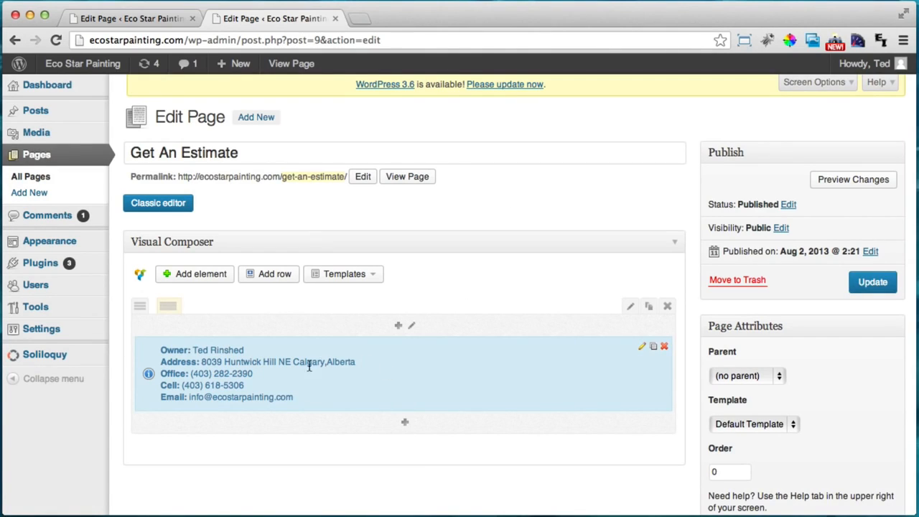
click(641, 349)
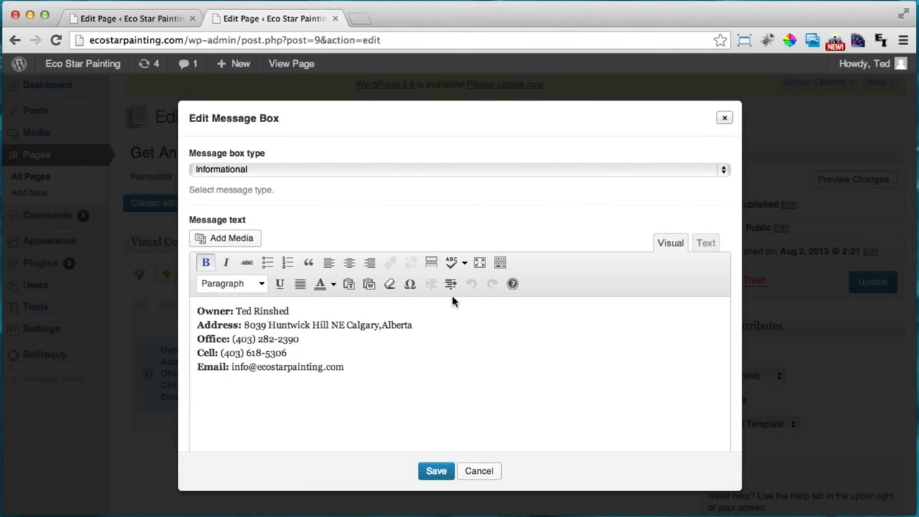
click(271, 169)
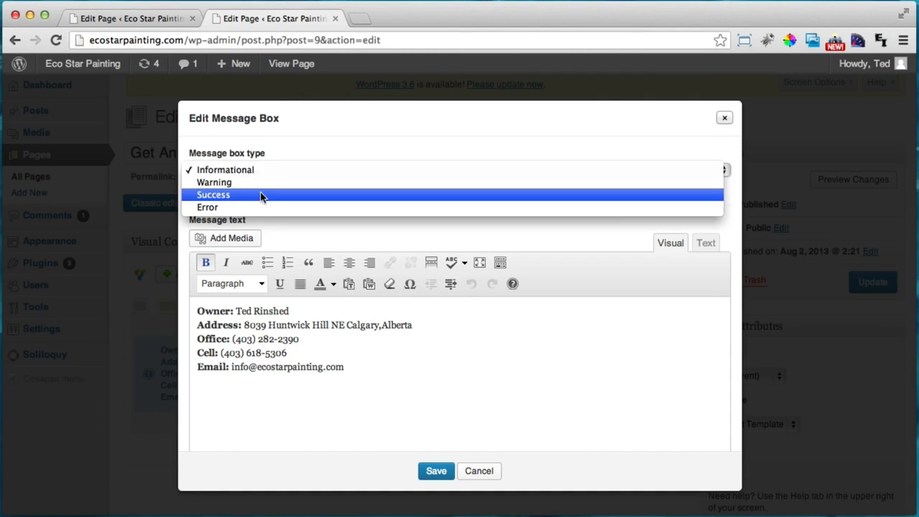
click(262, 194)
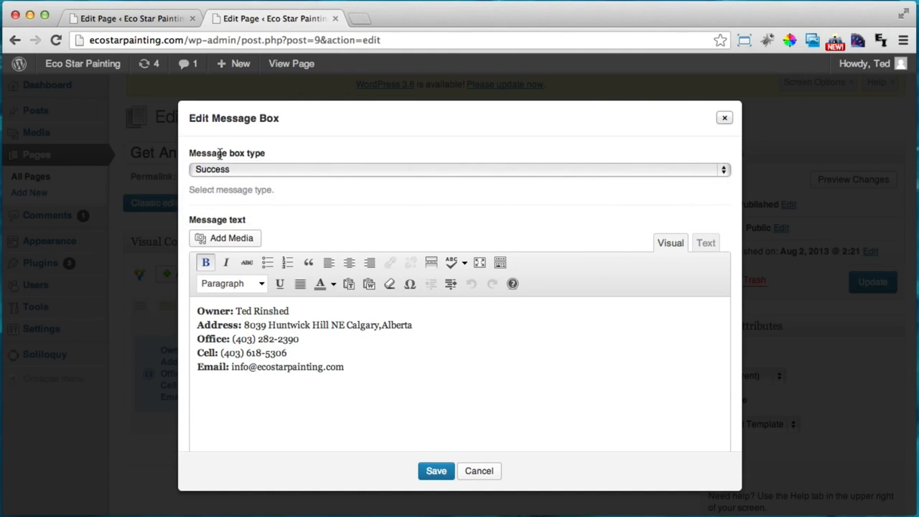
click(436, 471)
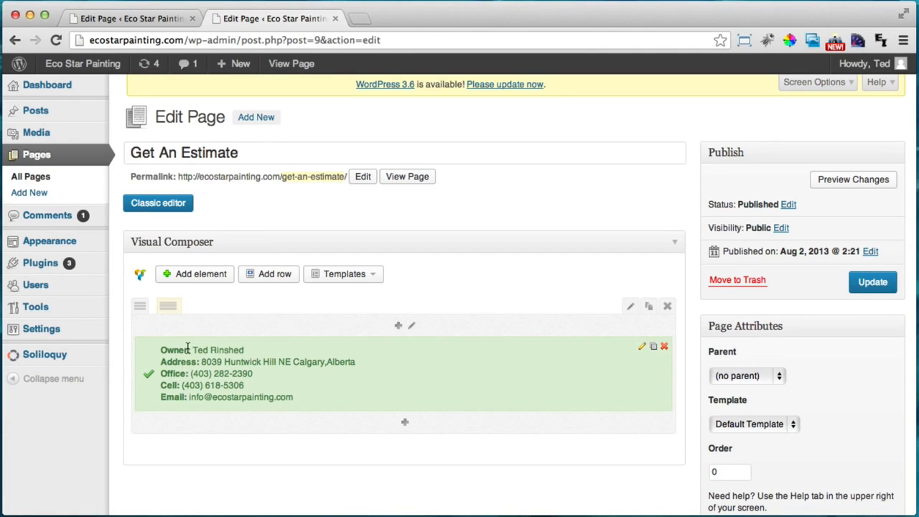
Update the page, check the green contact box on the live Get An Estimate page, then resume editing
click(872, 282)
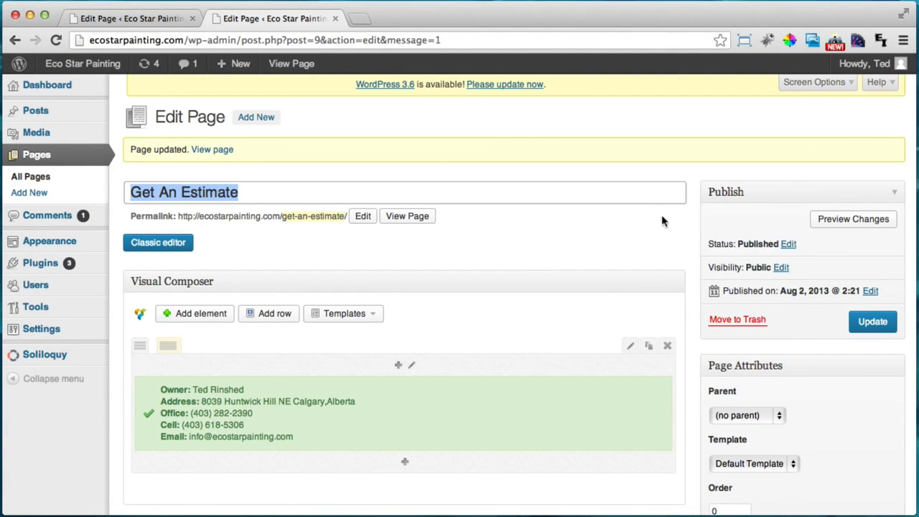
click(422, 219)
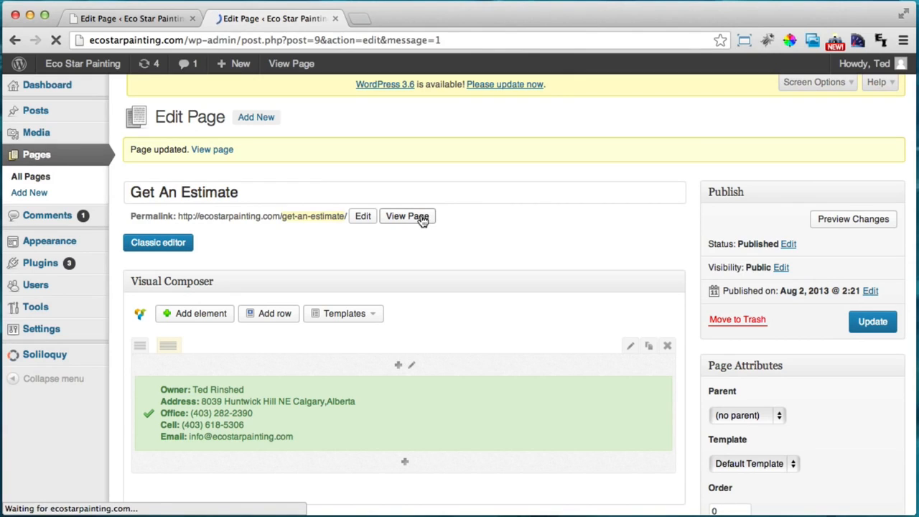
scroll(558, 237, down, 2)
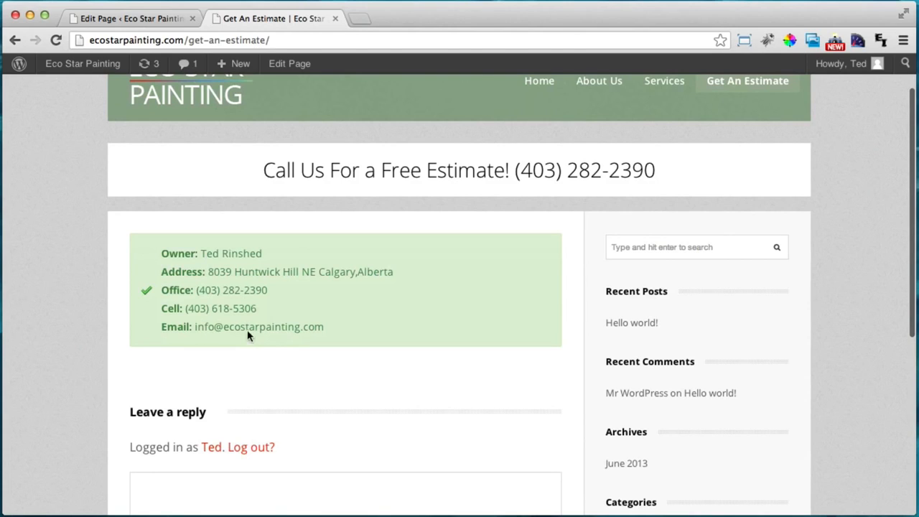
scroll(336, 292, down, 3)
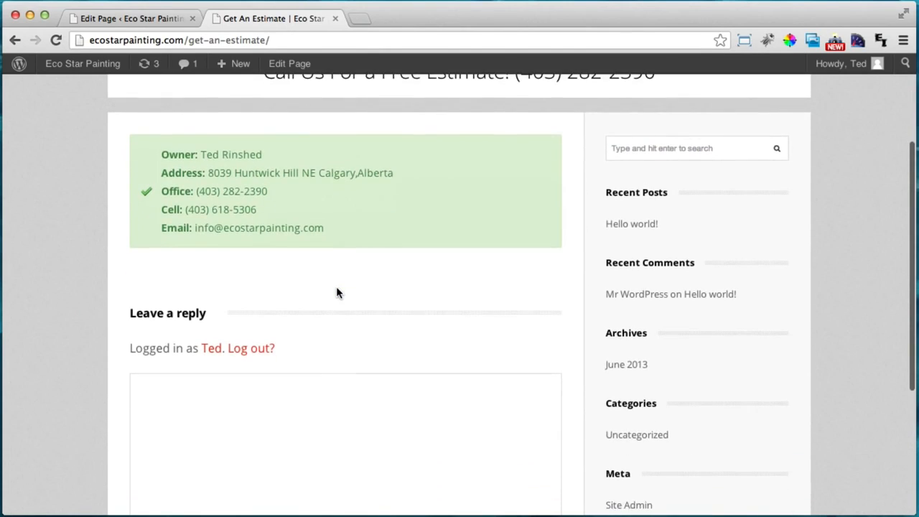
scroll(338, 292, down, 2)
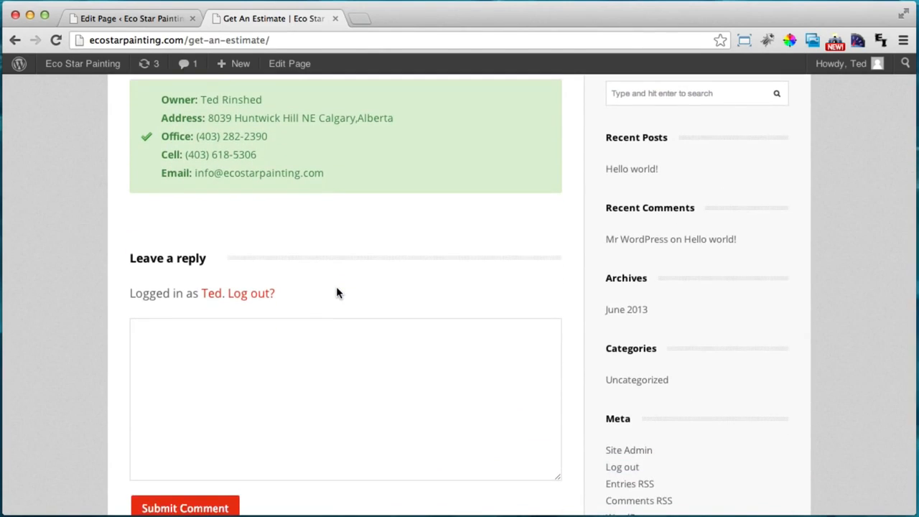
click(233, 353)
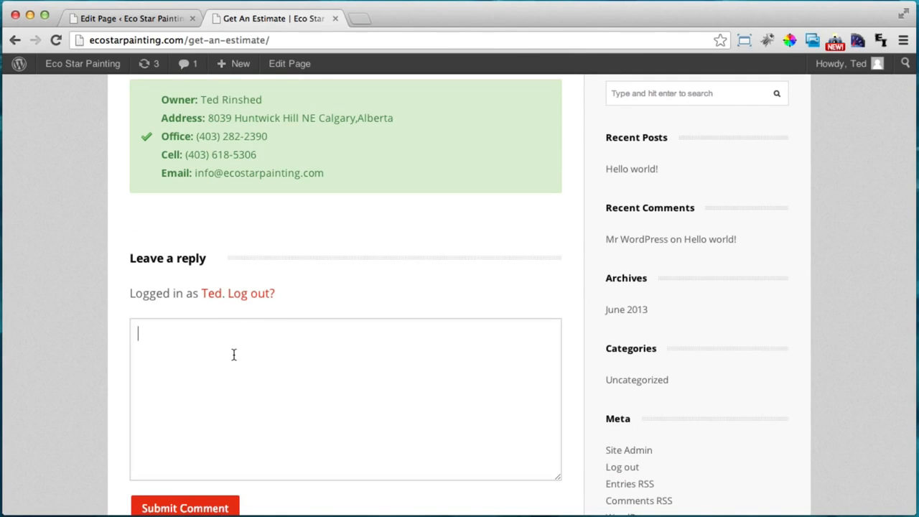
scroll(234, 354, up, 3)
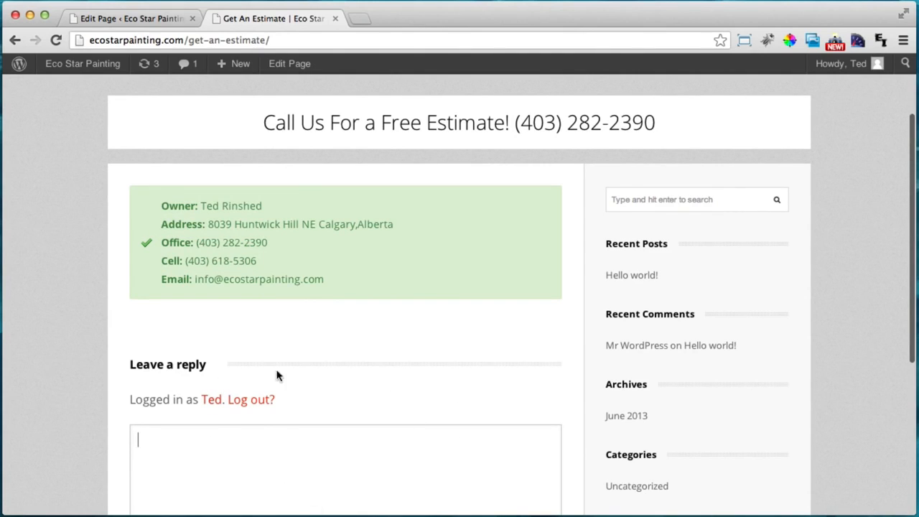
click(291, 64)
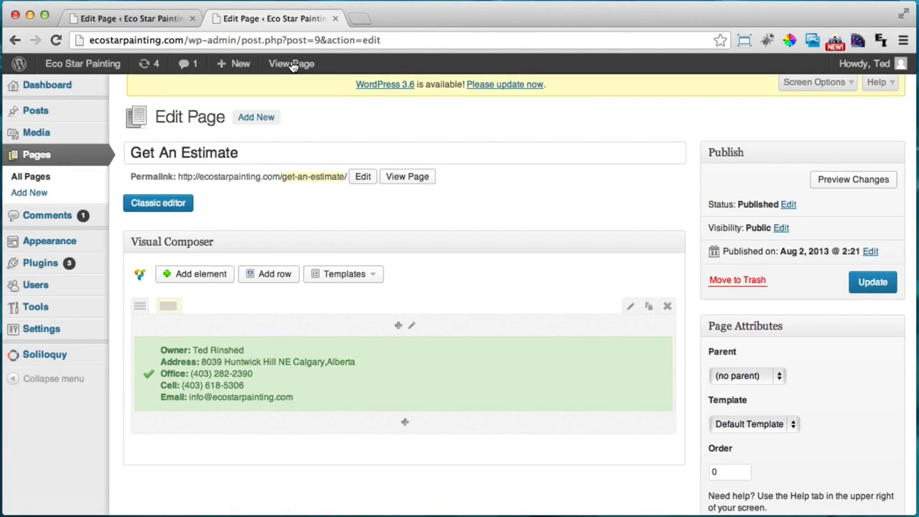
Add a text block whose text reads 'Get a Quote Within 6 Hours'
scroll(323, 287, down, 2)
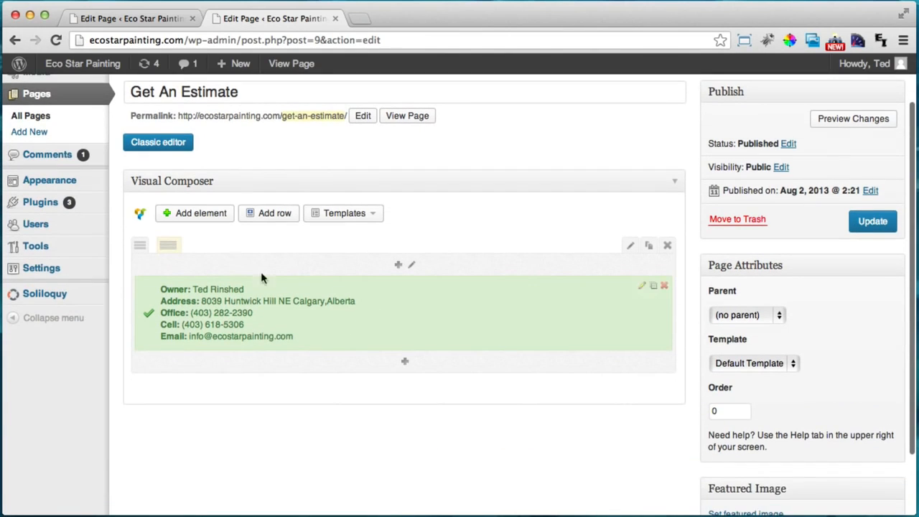
click(202, 214)
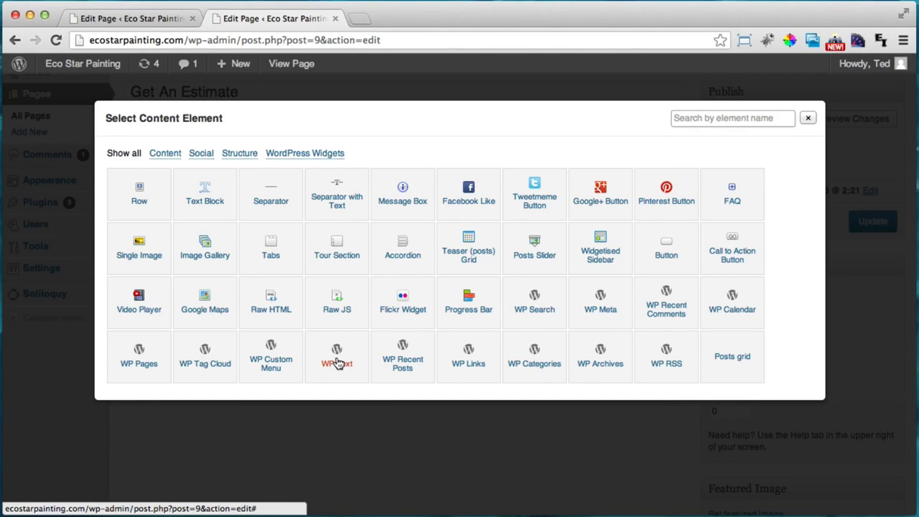
click(206, 194)
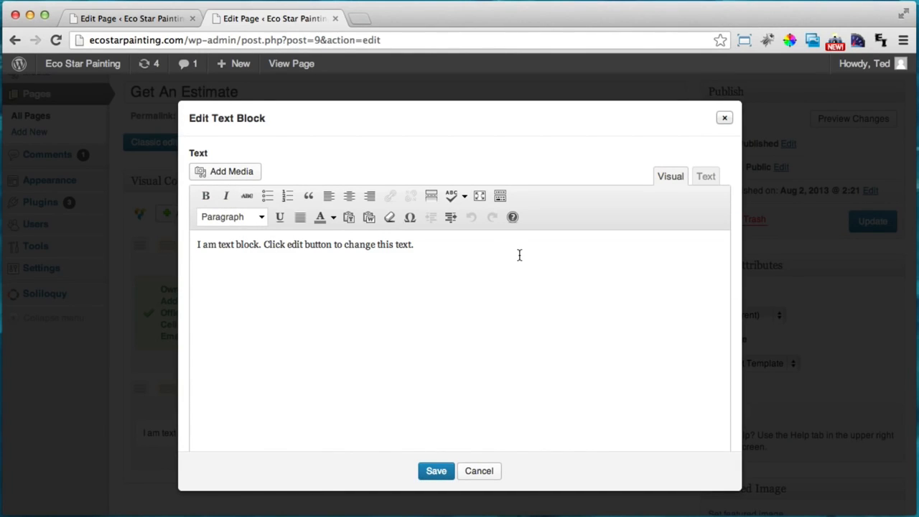
key(super+a)
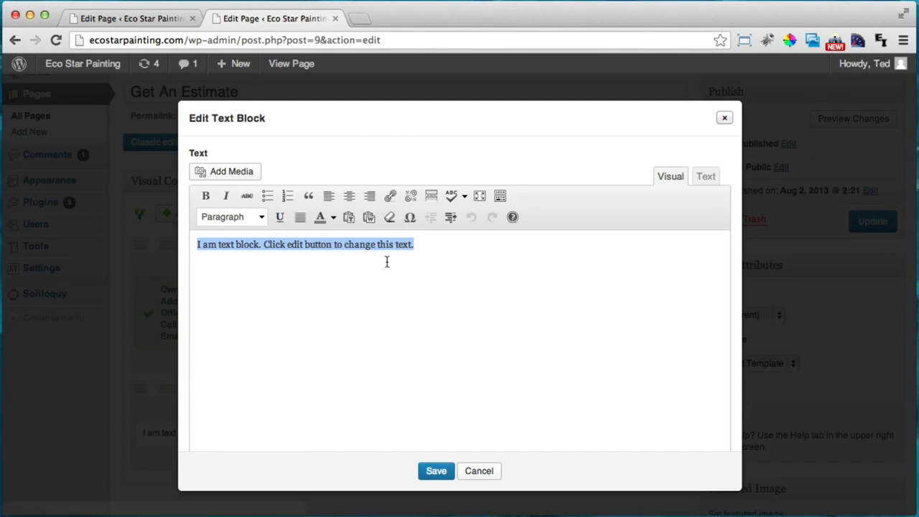
text(Get )
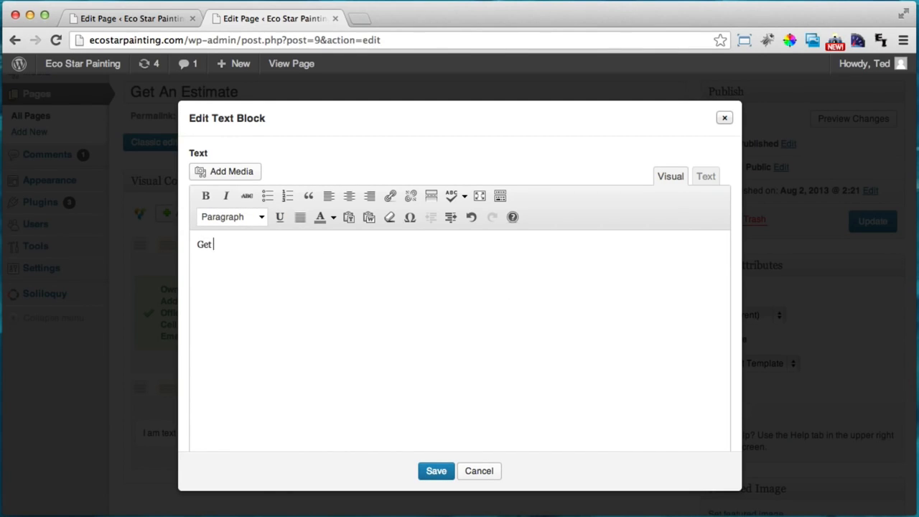
text(a Quote Within )
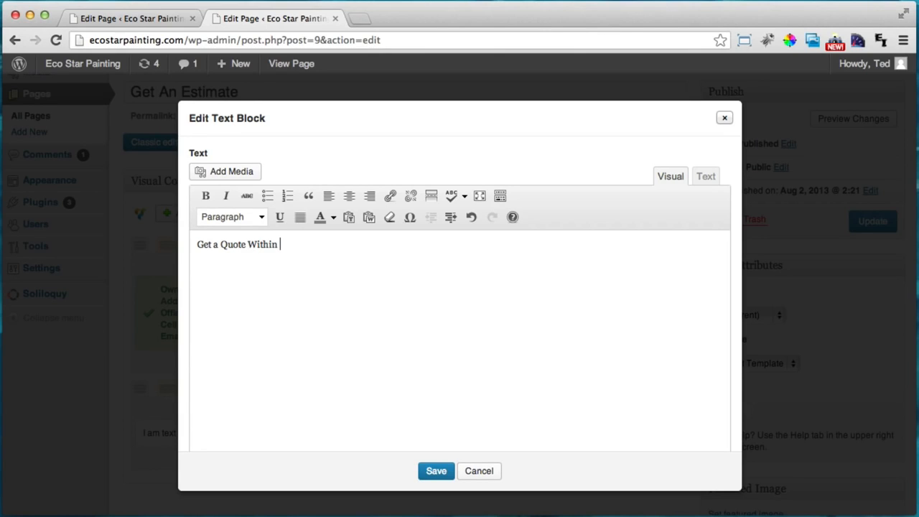
text(6 Hours)
Format the 'Get a Quote Within 6 Hours' line as a left-aligned Heading 1
drag(371, 247, 202, 230)
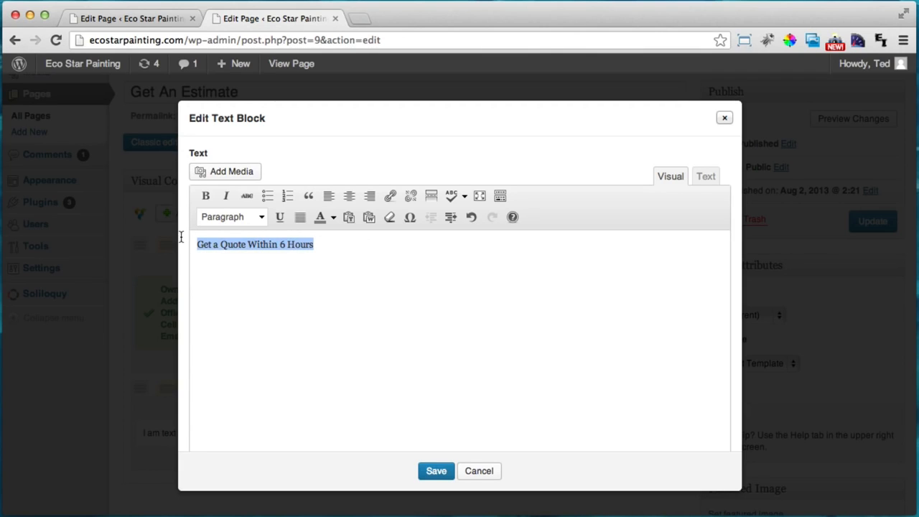
click(366, 252)
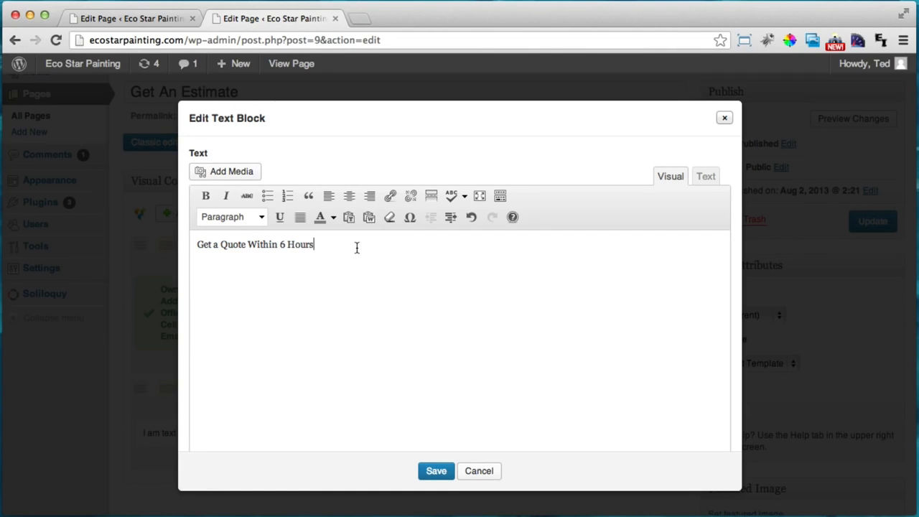
drag(371, 246, 182, 246)
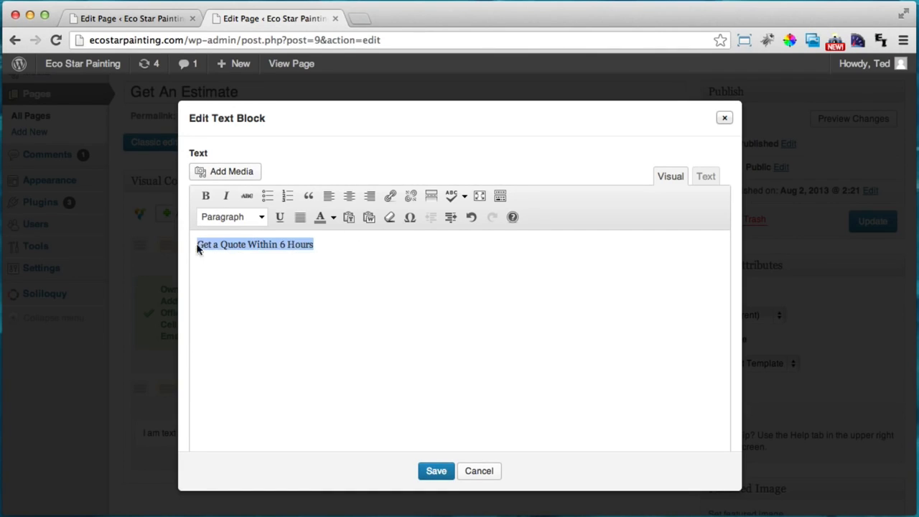
click(351, 248)
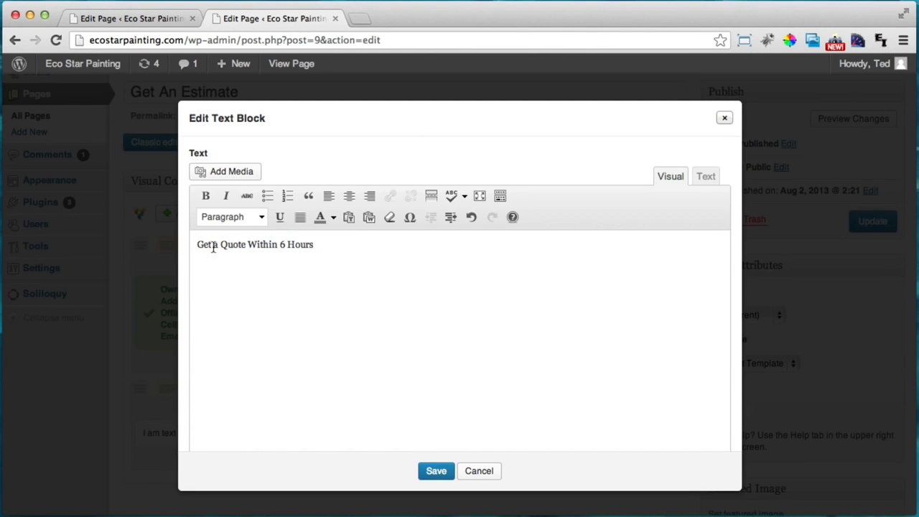
drag(332, 248, 183, 240)
click(260, 218)
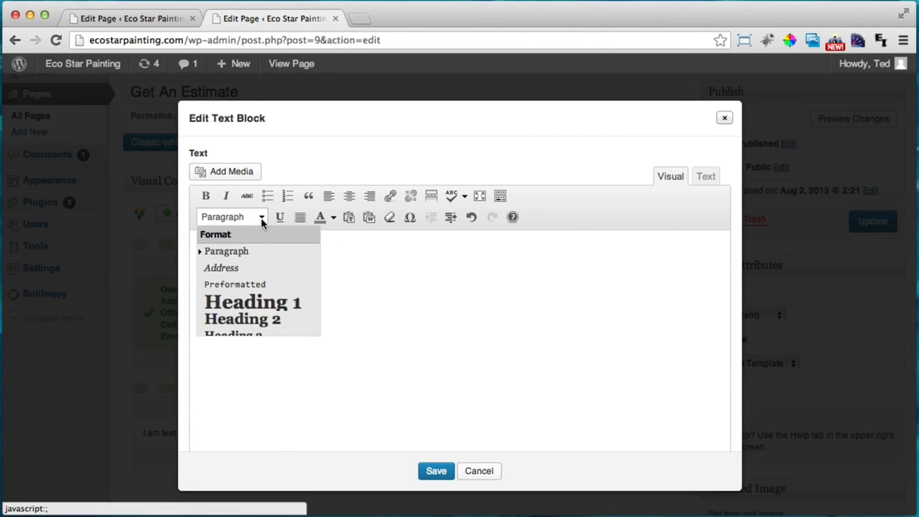
click(286, 297)
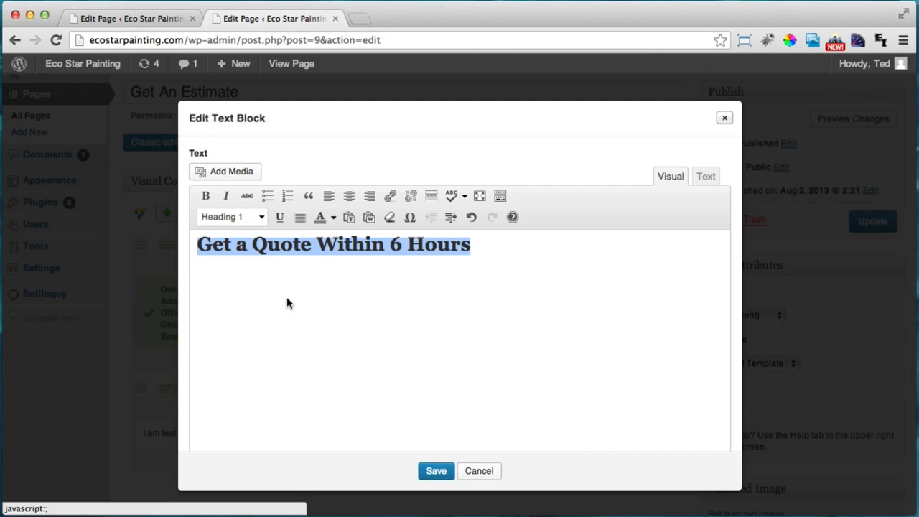
click(328, 196)
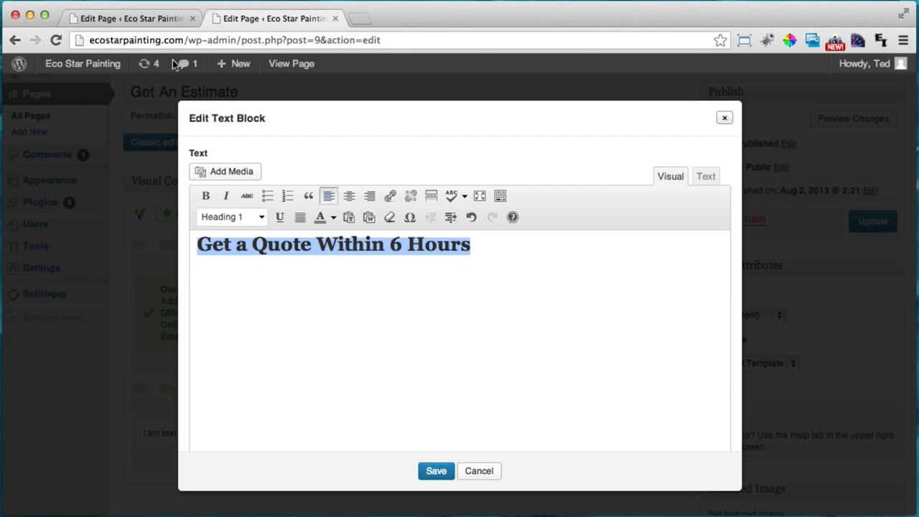
click(135, 18)
Open the live Eco Star Painting homepage and inspect its estimate banner text
mouse_move(77, 70)
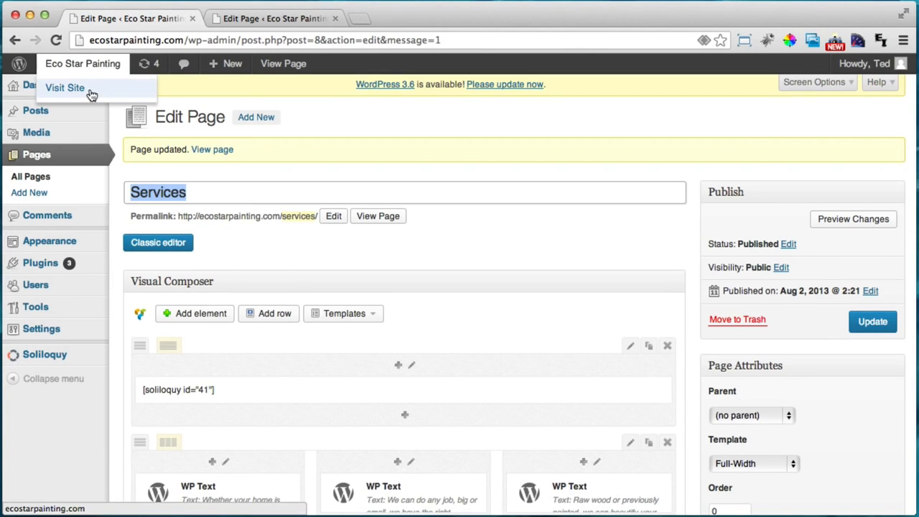
click(91, 94)
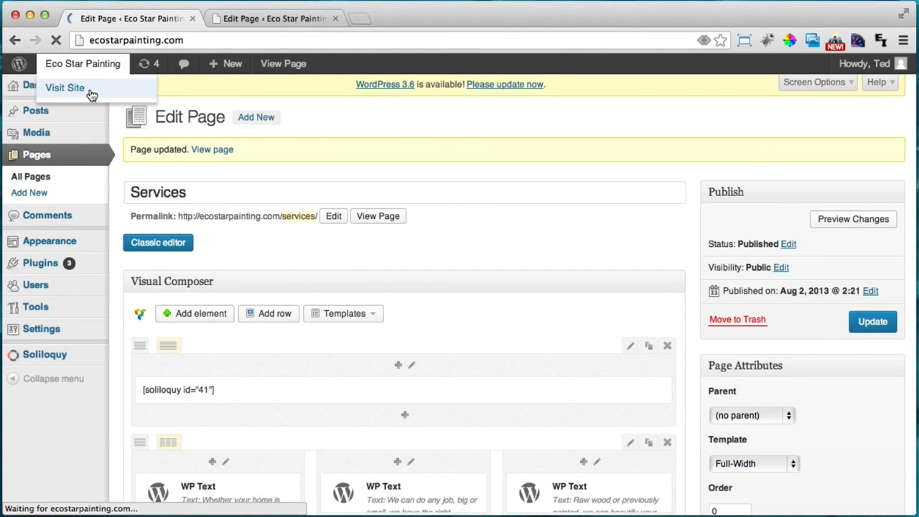
scroll(620, 288, down, 5)
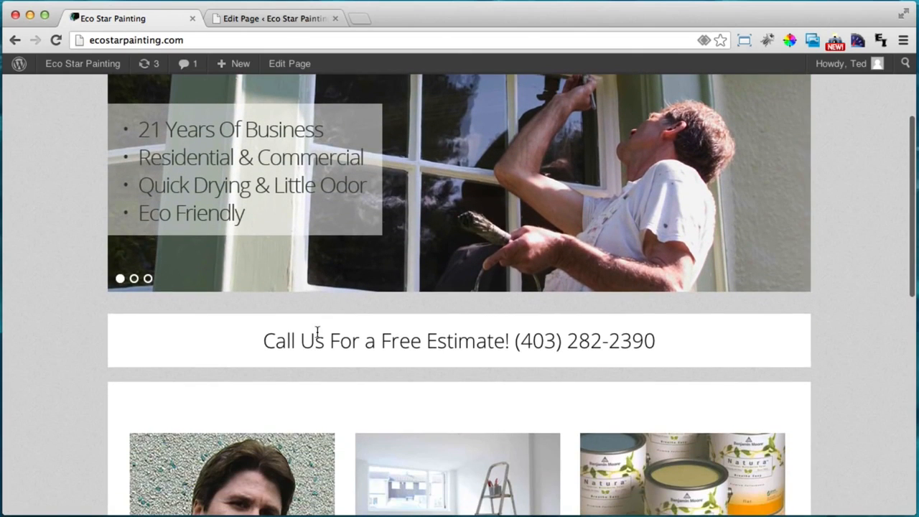
drag(262, 340, 506, 342)
click(507, 342)
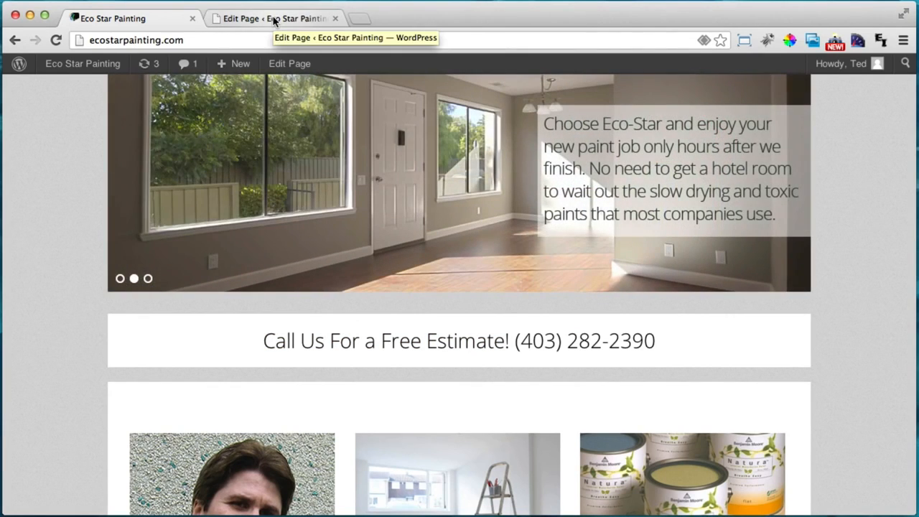
Compare the new heading with the 'Call Us For a Free Estimate!' banner, then reselect the heading
click(273, 21)
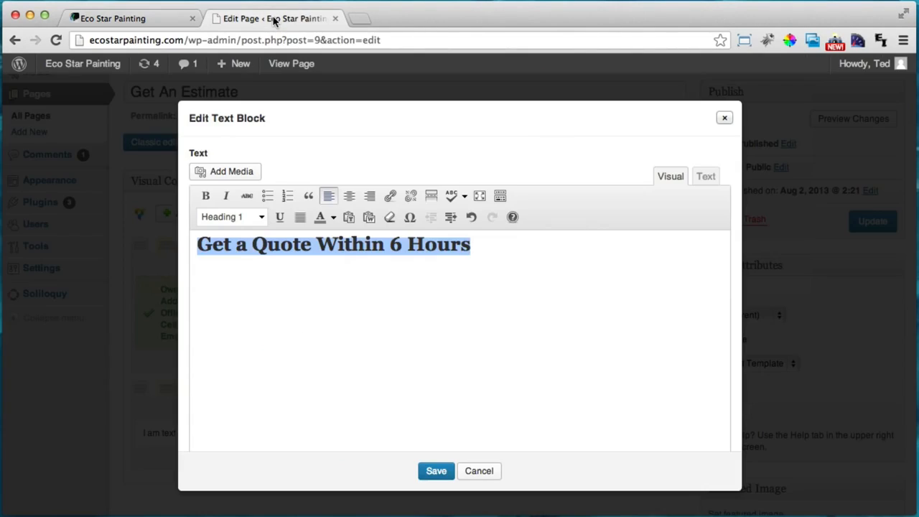
click(479, 254)
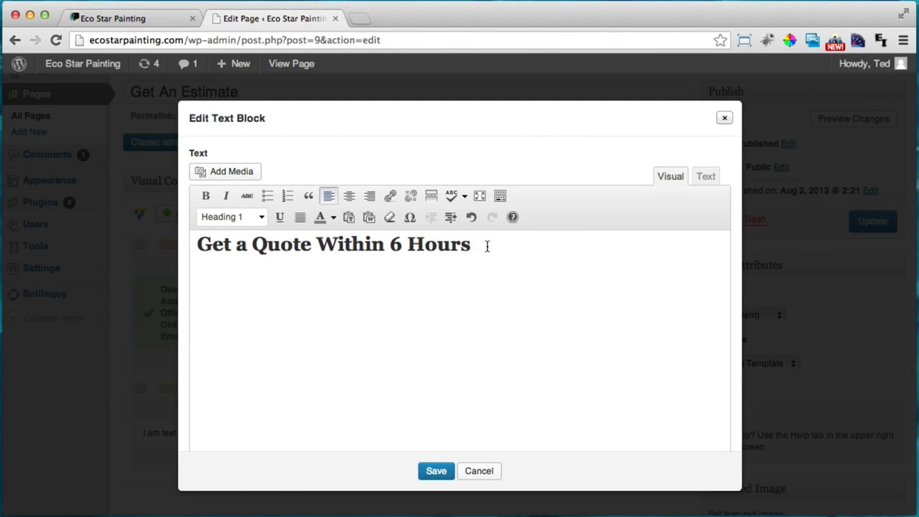
click(136, 18)
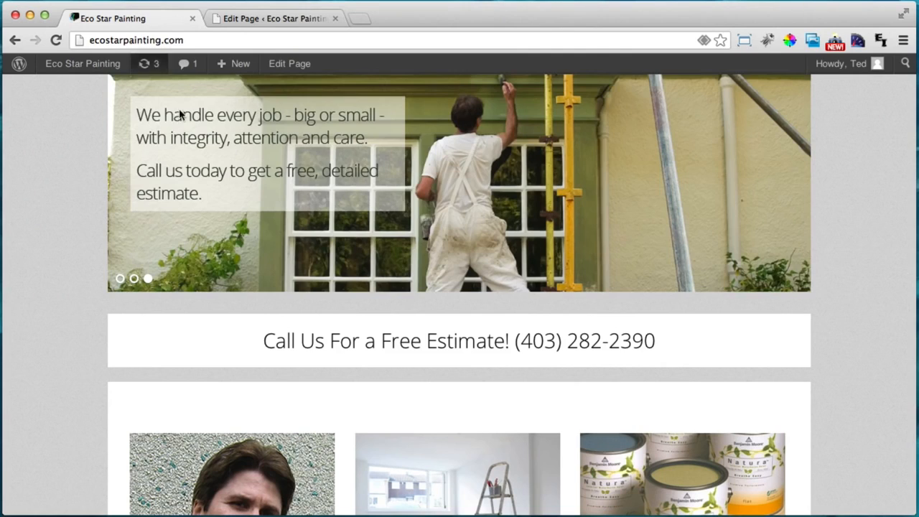
drag(264, 341, 514, 339)
click(513, 338)
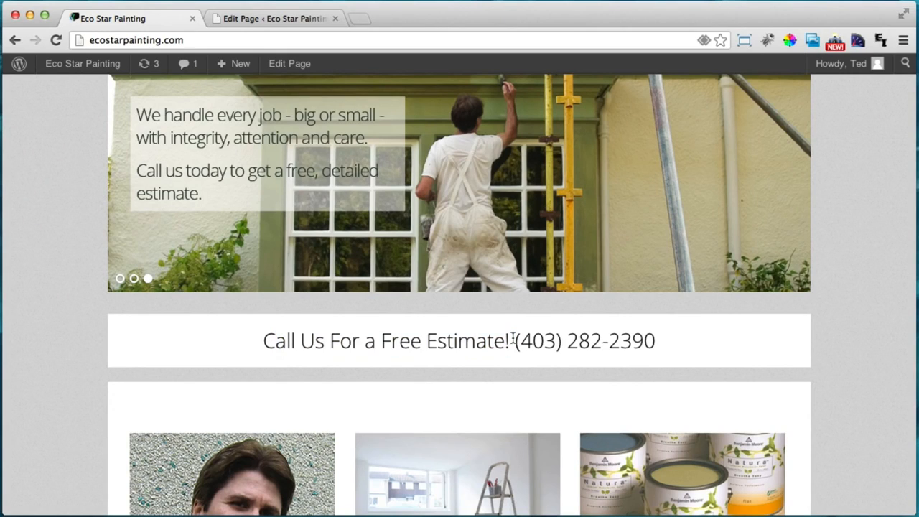
click(277, 18)
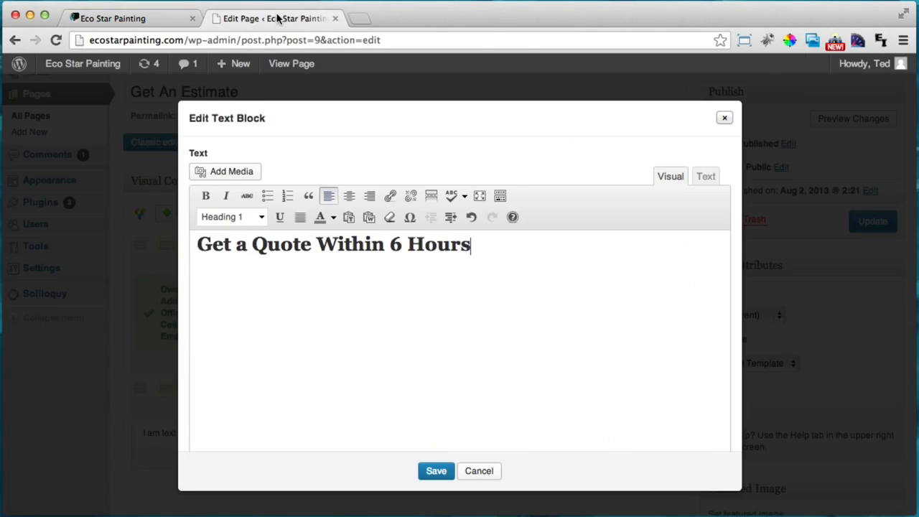
drag(488, 246, 181, 235)
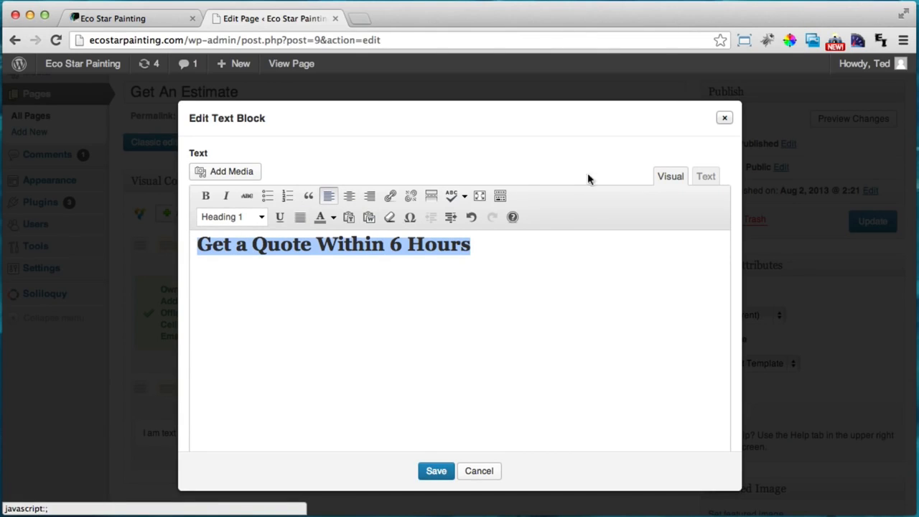
Add font-family: 'Open Sans'; to the heading's h1 style in the HTML source
click(704, 179)
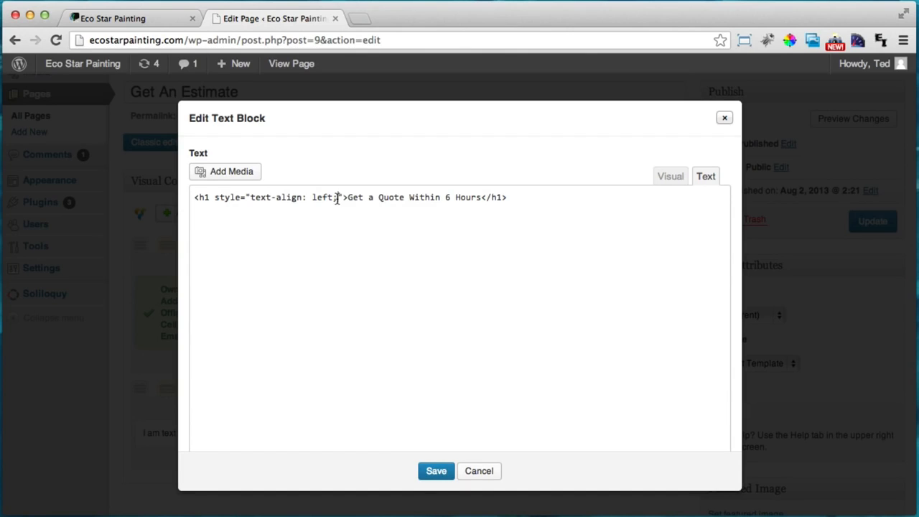
text(font-)
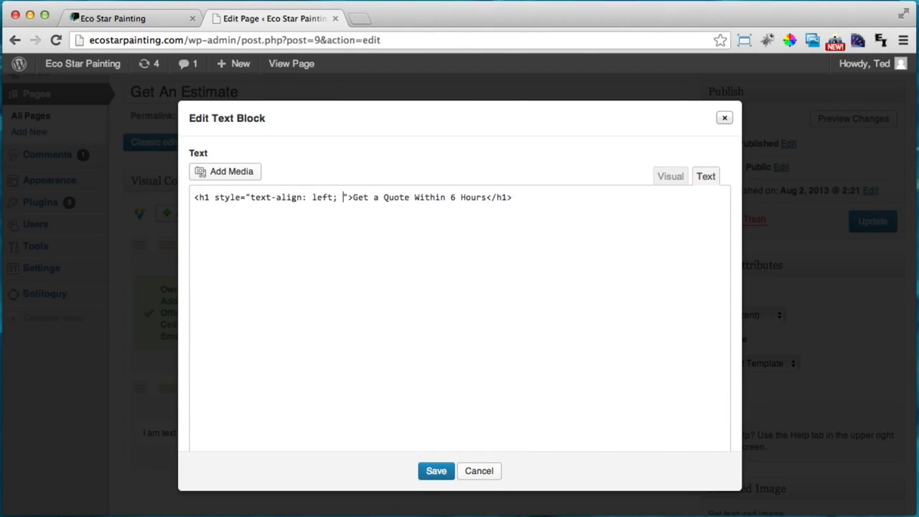
text(family)
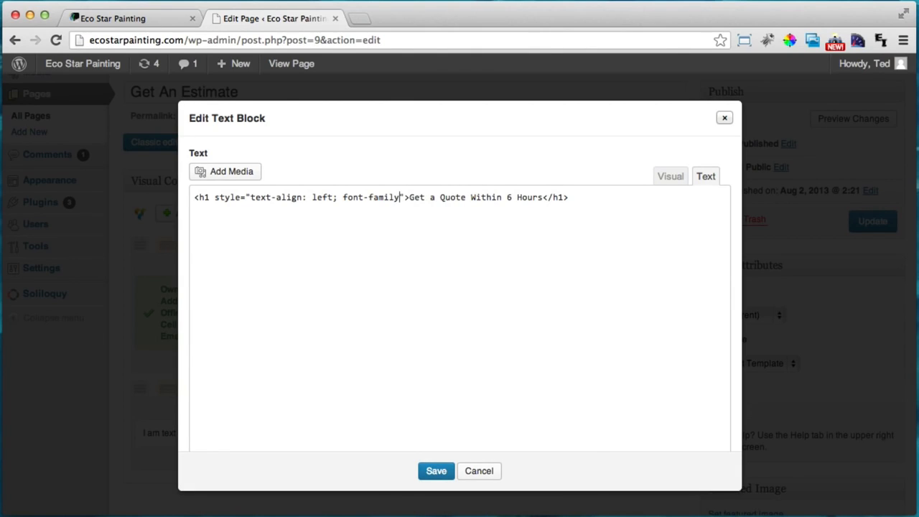
text(:)
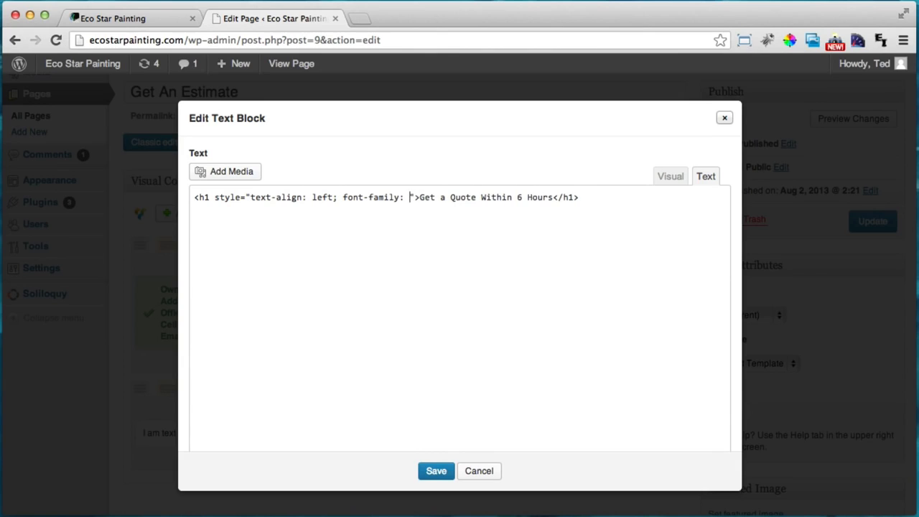
text( ')
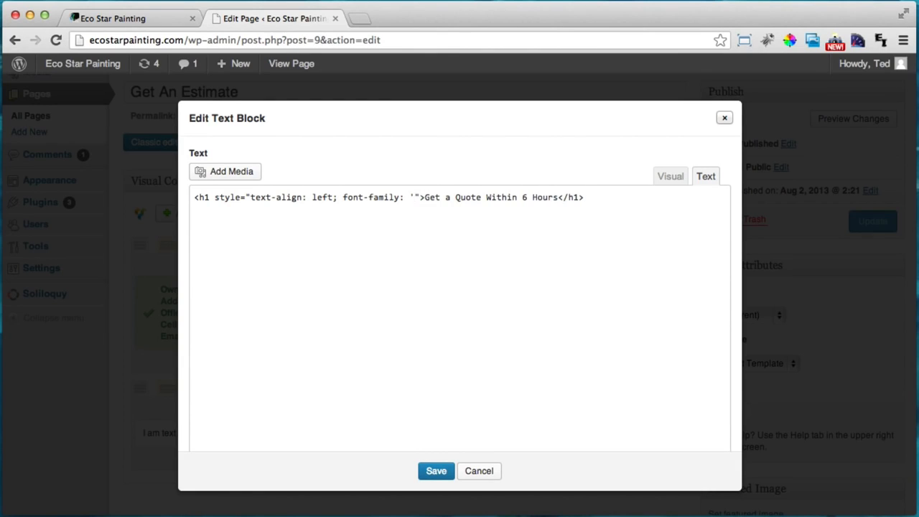
text(Open)
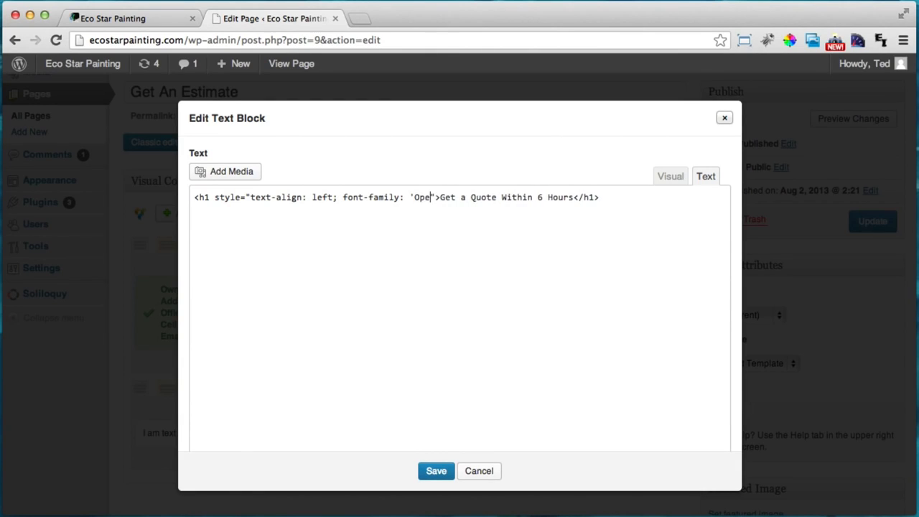
text( Sans)
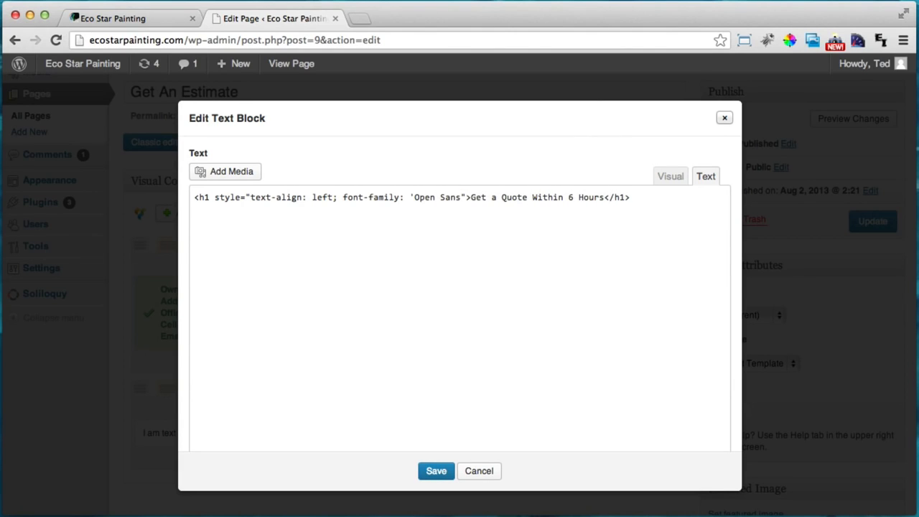
text(')
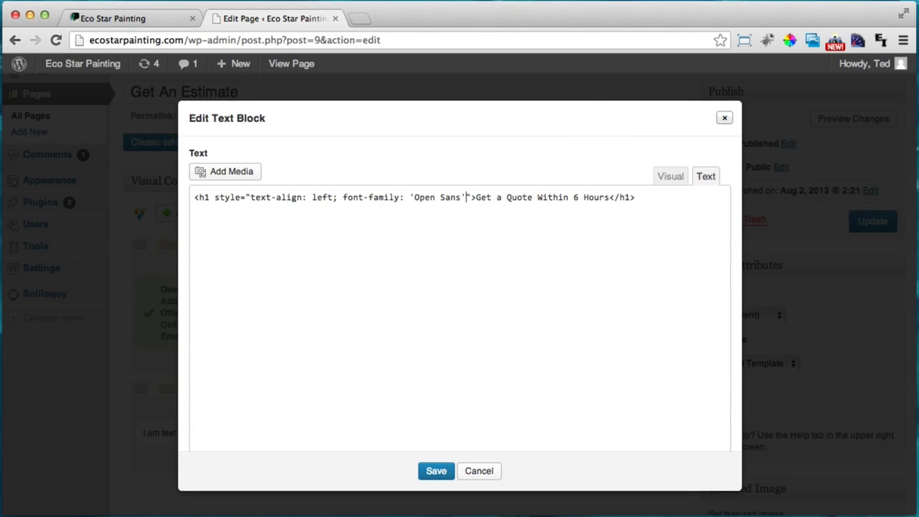
text(;)
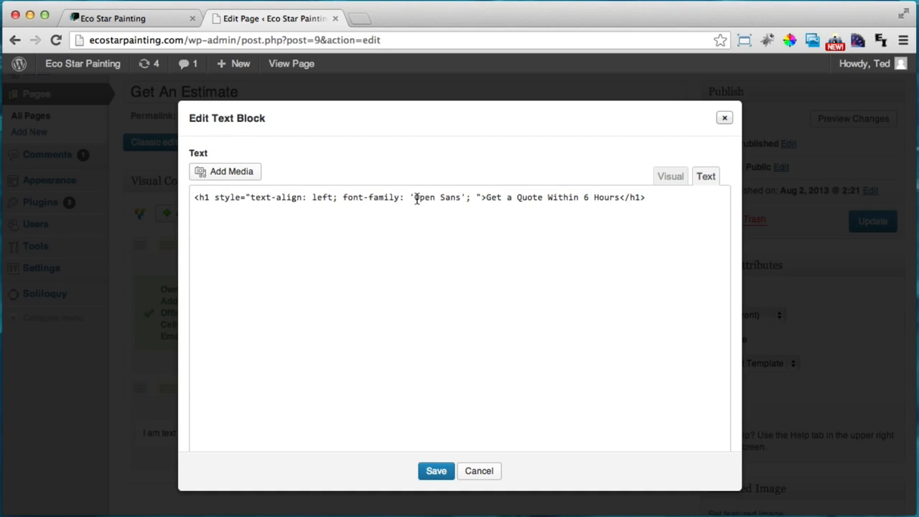
drag(415, 196, 460, 197)
Compare the heading font against the live homepage's estimate banner
click(127, 17)
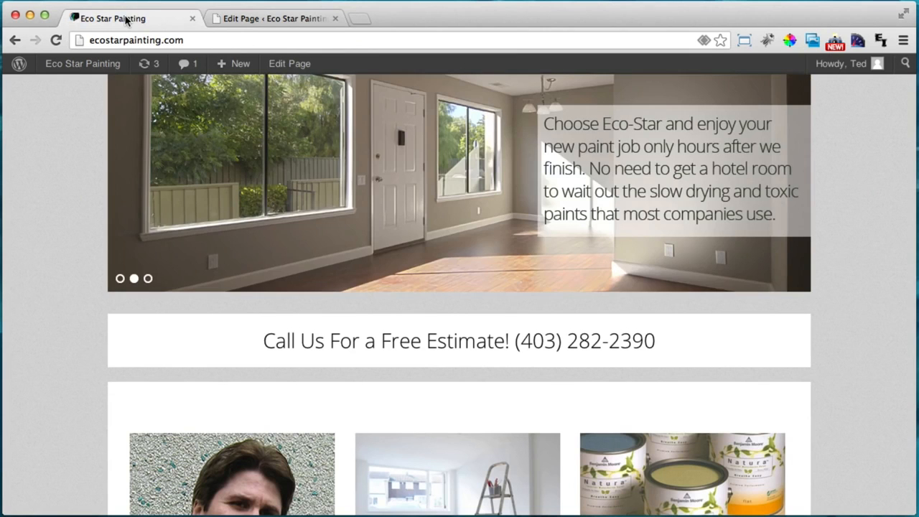
drag(299, 340, 538, 328)
scroll(556, 309, down, 5)
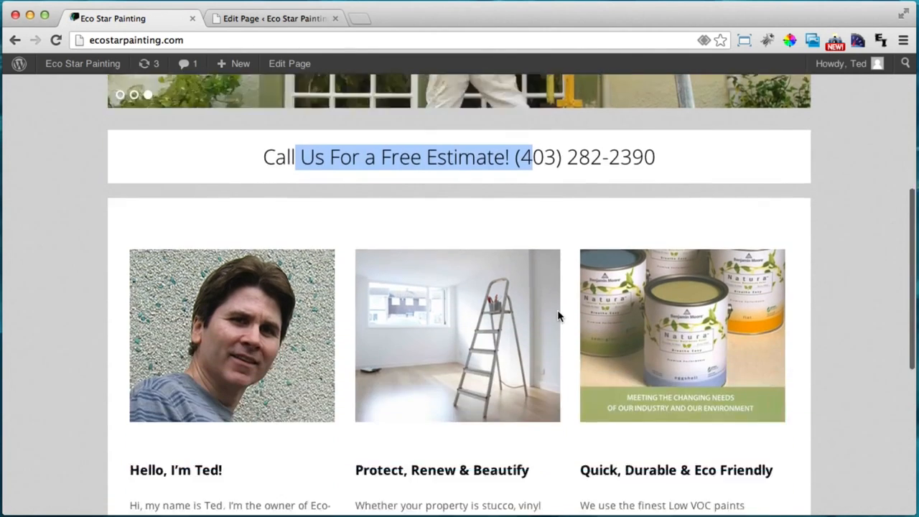
scroll(560, 310, up, 3)
scroll(318, 404, down, 1)
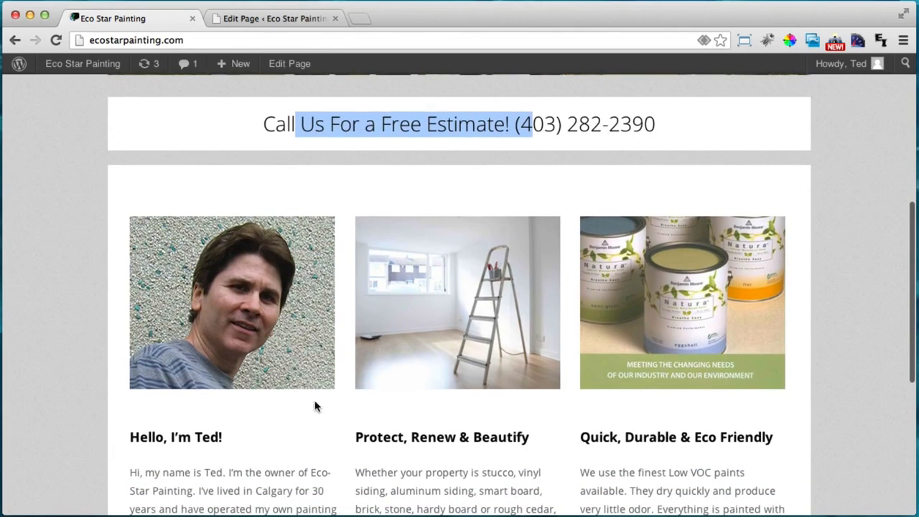
drag(131, 435, 174, 442)
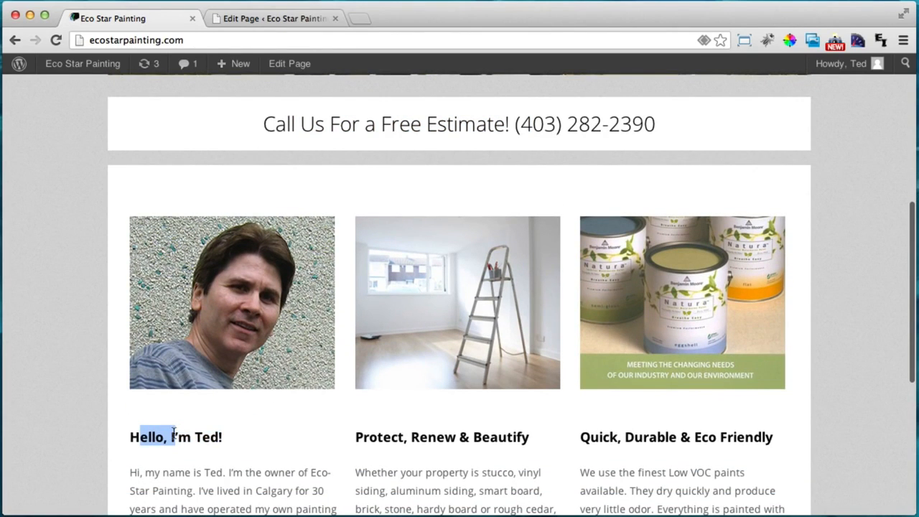
click(279, 19)
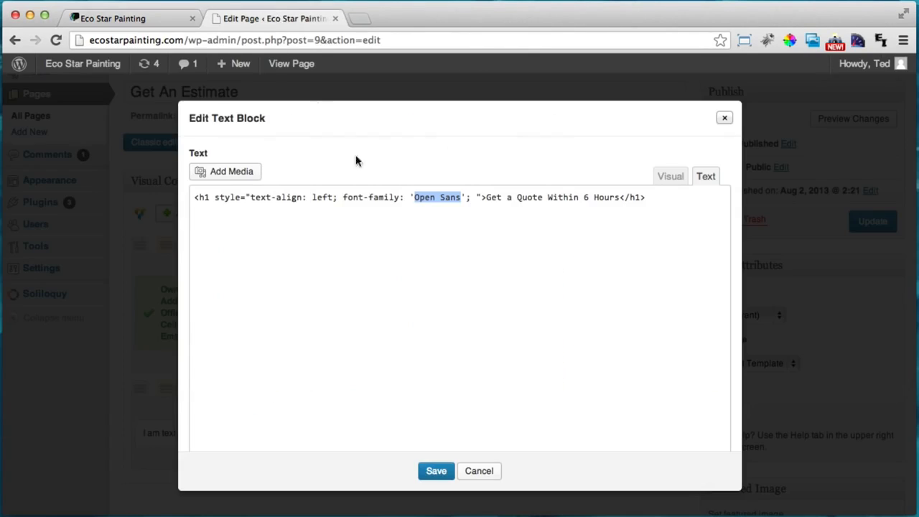
Add color: #8f878d and font-weight:100 to the heading's inline style
click(465, 197)
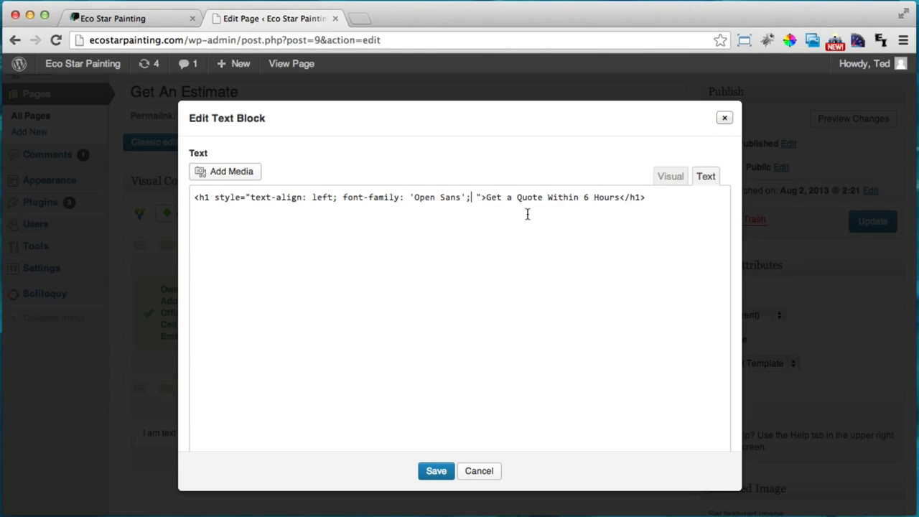
text(color )
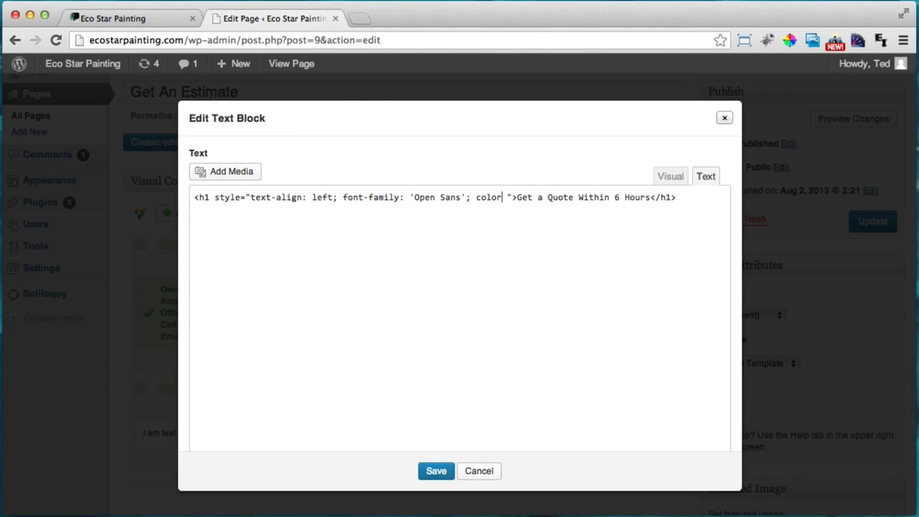
text(:)
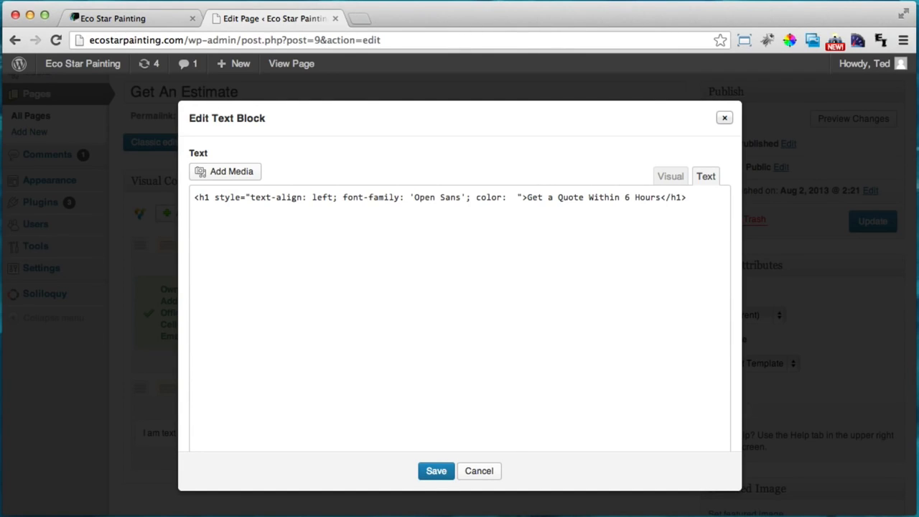
text( #)
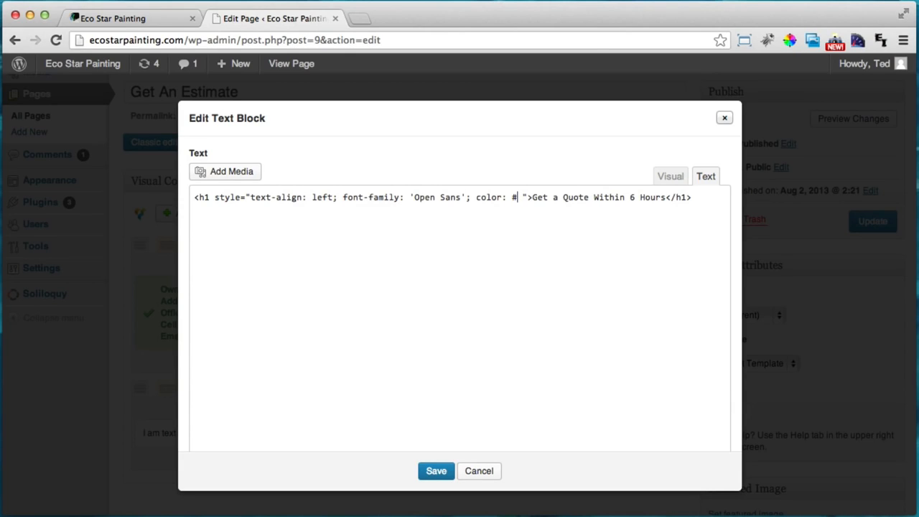
text(8)
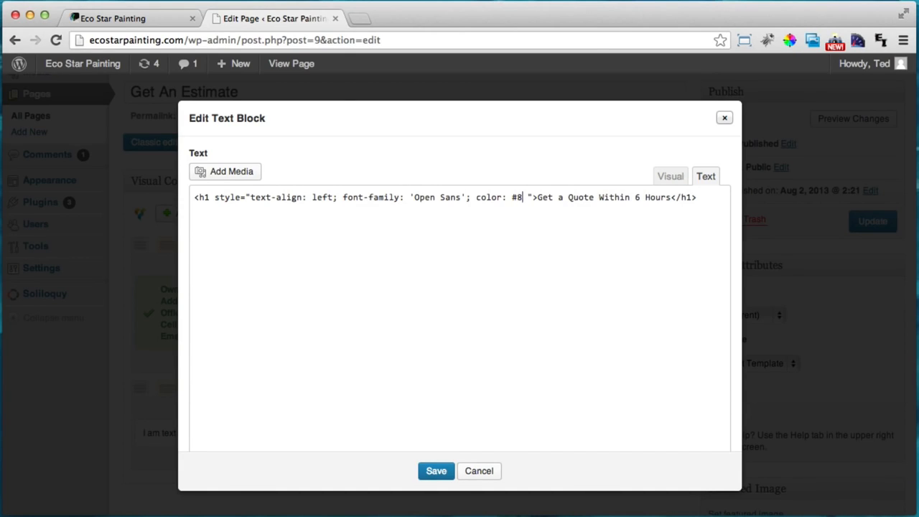
text(f8)
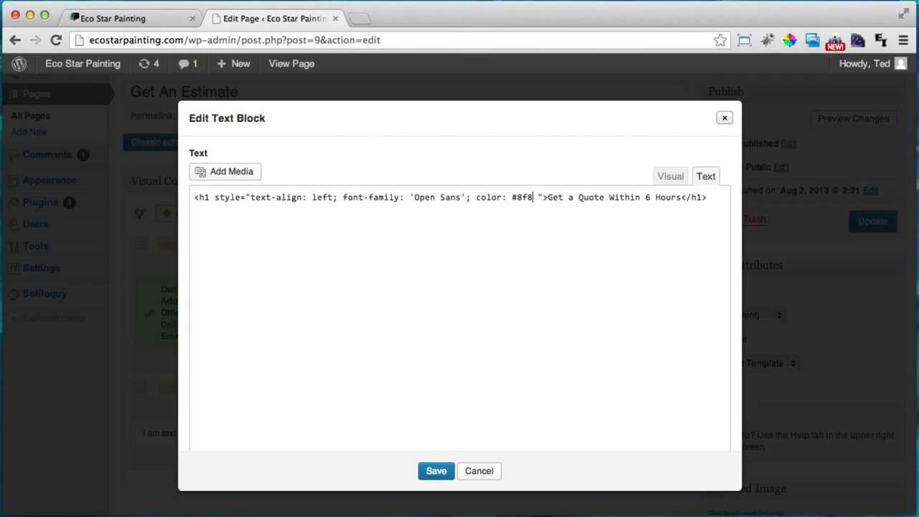
text(78)
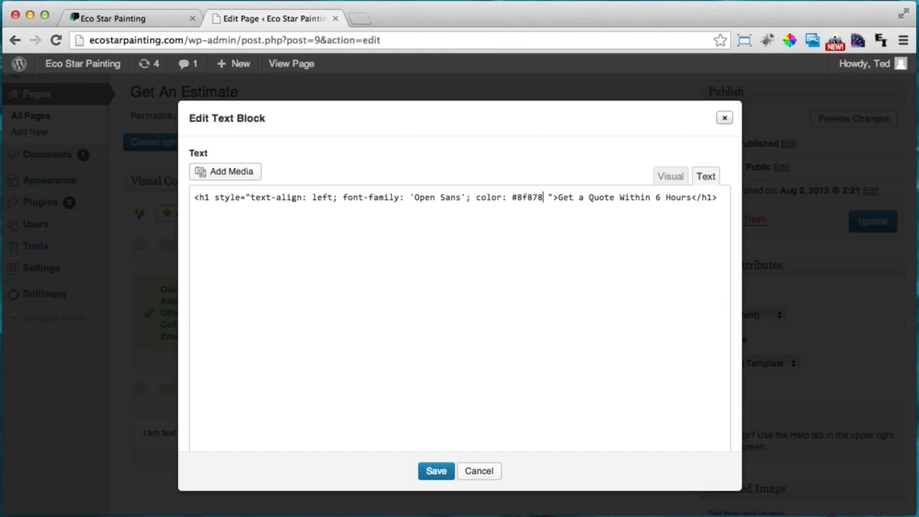
text(d)
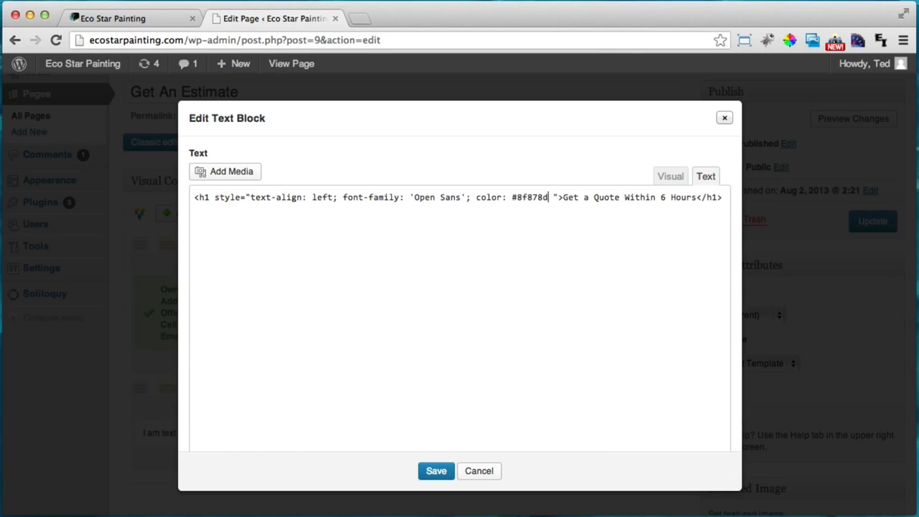
text(;)
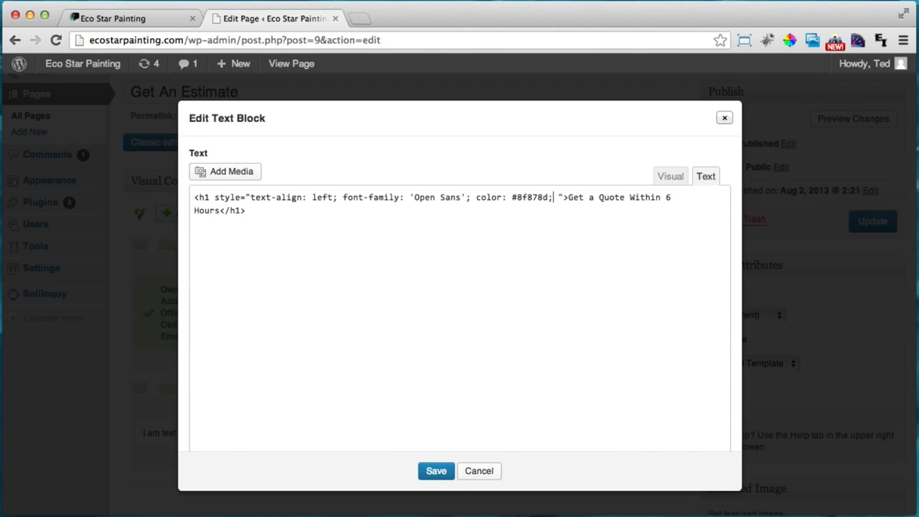
text( font)
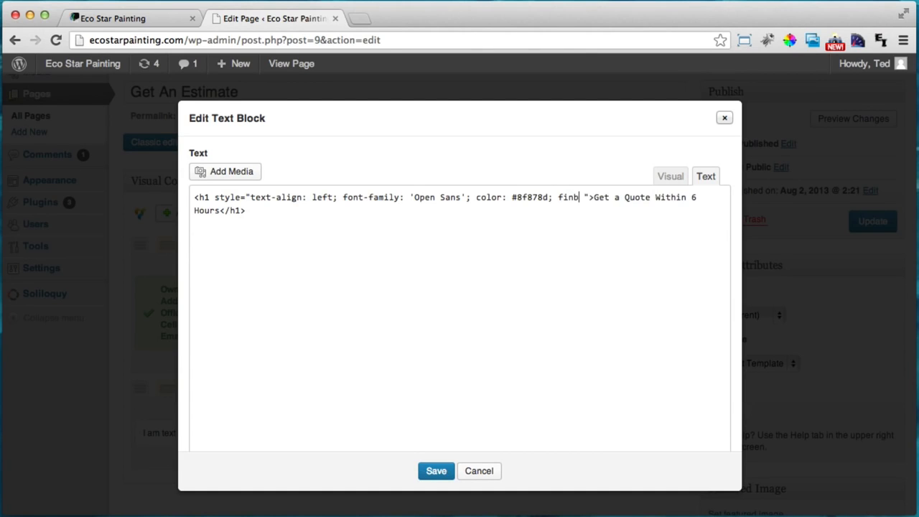
key(BackSpace)
key(BackSpace)
key(BackSpace)
key(BackSpace)
text(font-w)
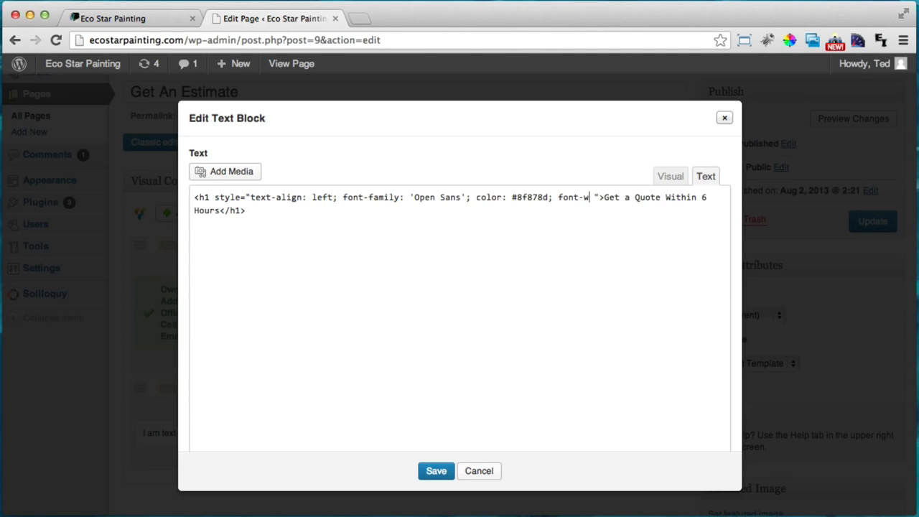
text(eight)
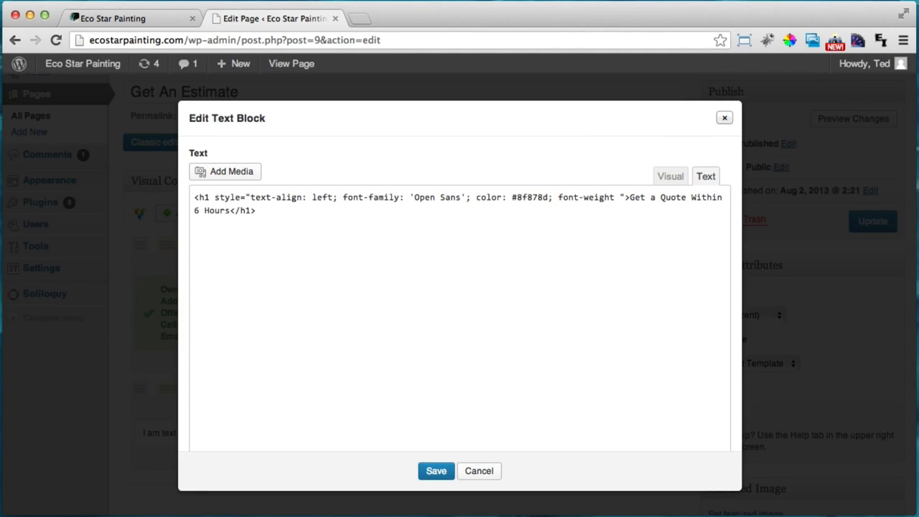
text(:)
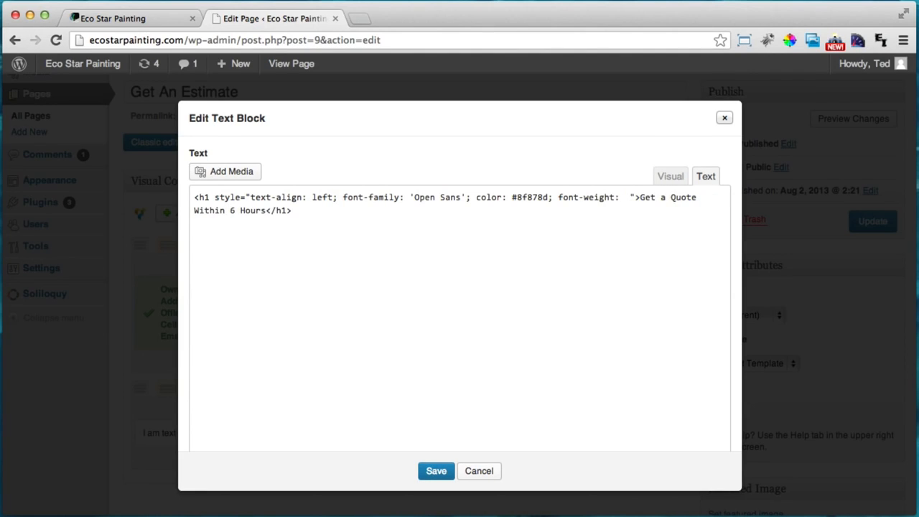
key(BackSpace)
text(100)
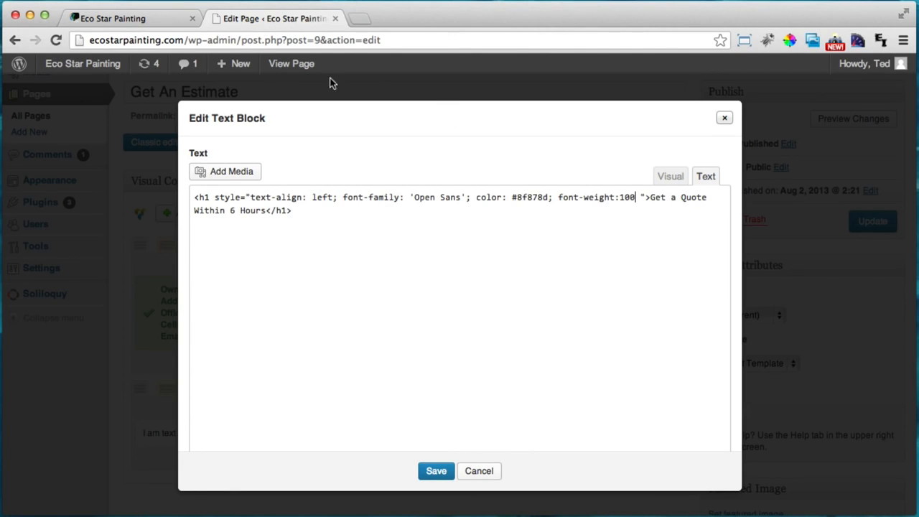
Compare the restyled heading with the live site's Call Us banner text
click(180, 16)
scroll(411, 266, down, 1)
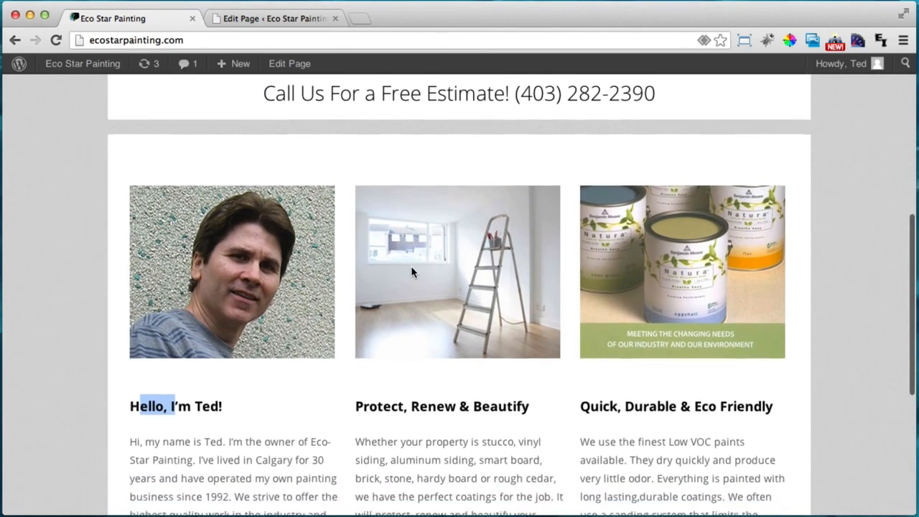
scroll(411, 265, up, 2)
drag(264, 161, 498, 161)
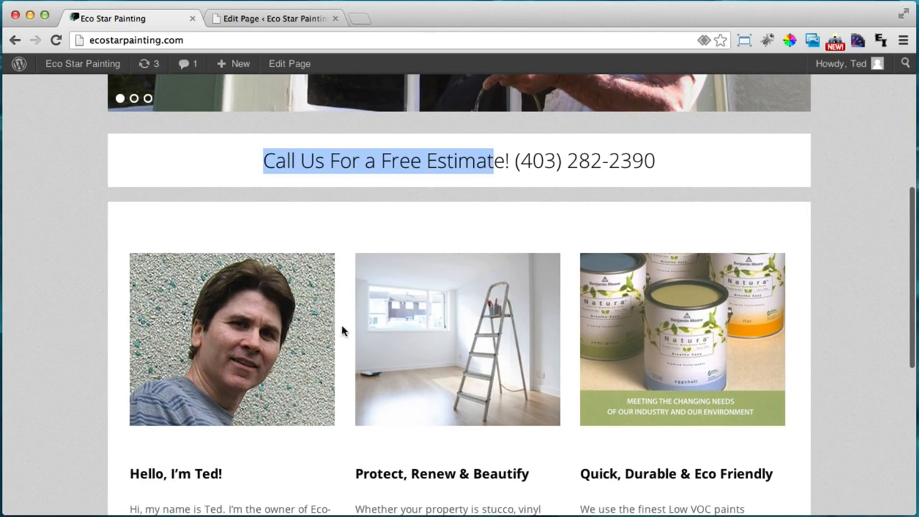
drag(163, 475, 212, 469)
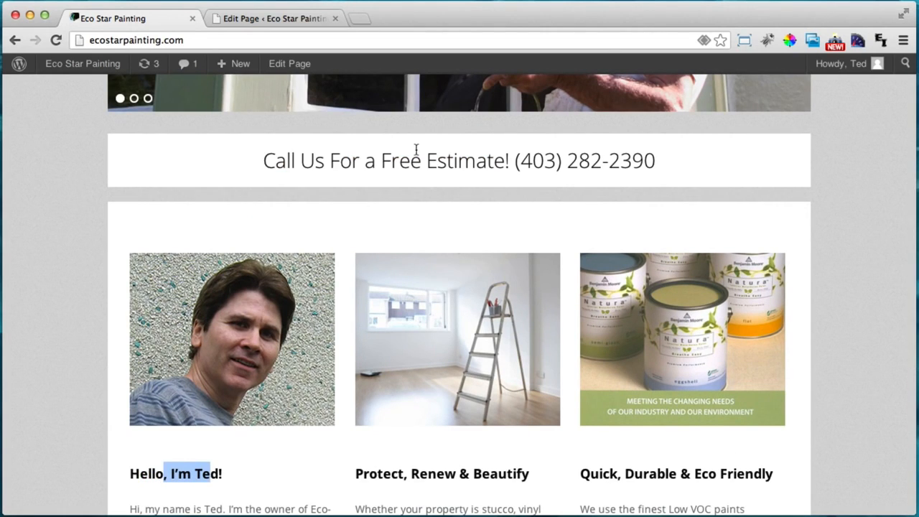
drag(350, 161, 454, 161)
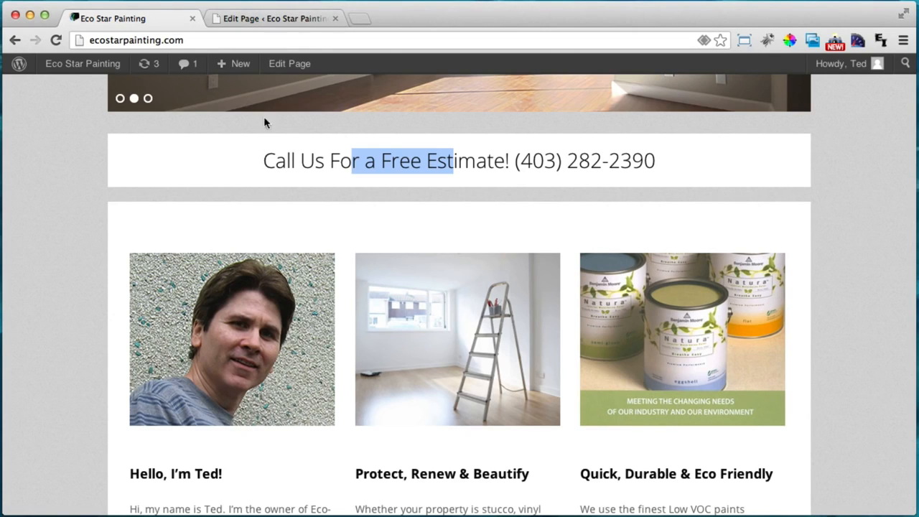
click(279, 21)
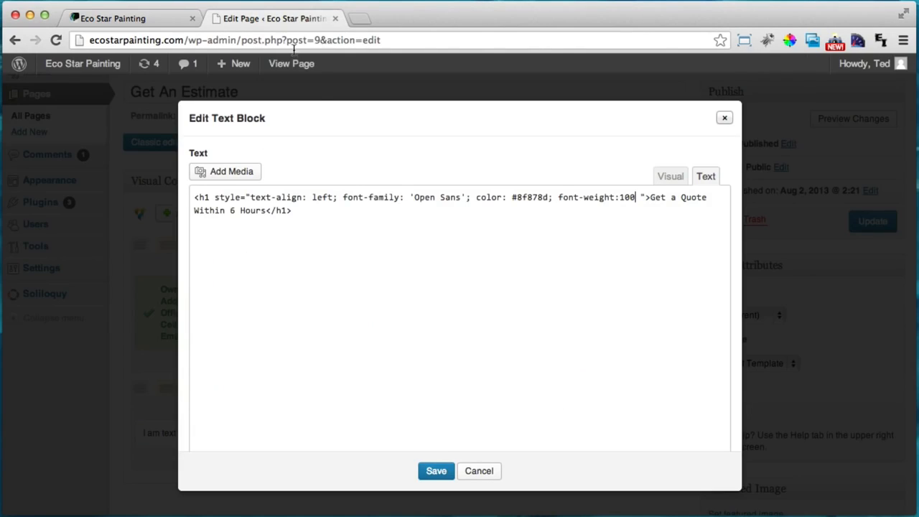
Add font-size: 30px to the heading style, save the text block and update the page
click(638, 197)
text(; font)
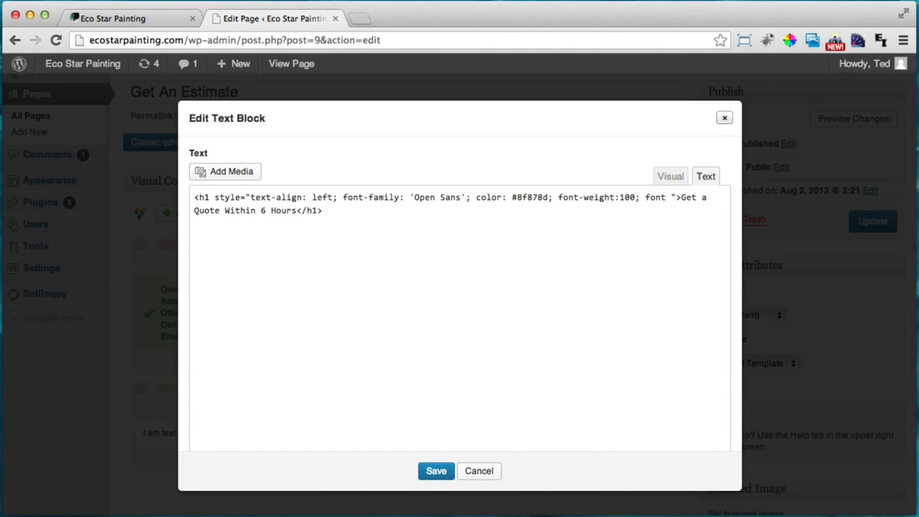
text(-size)
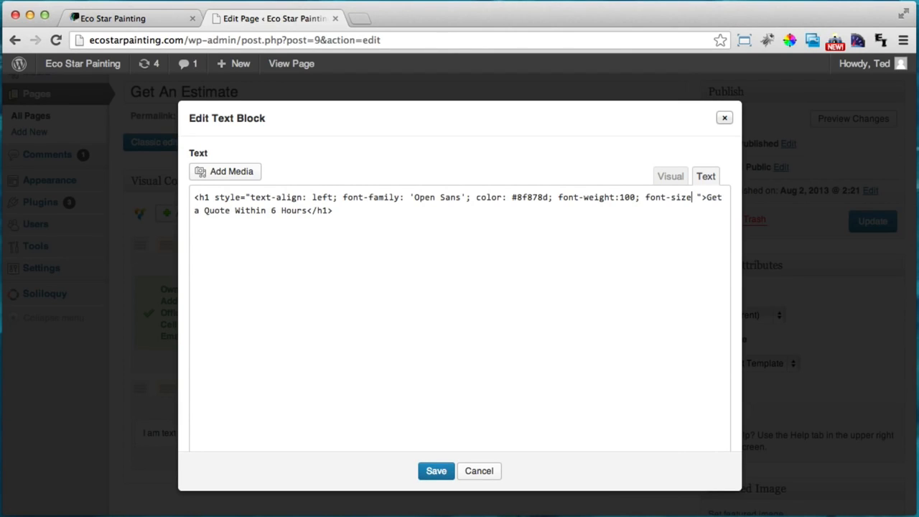
text(: 30px)
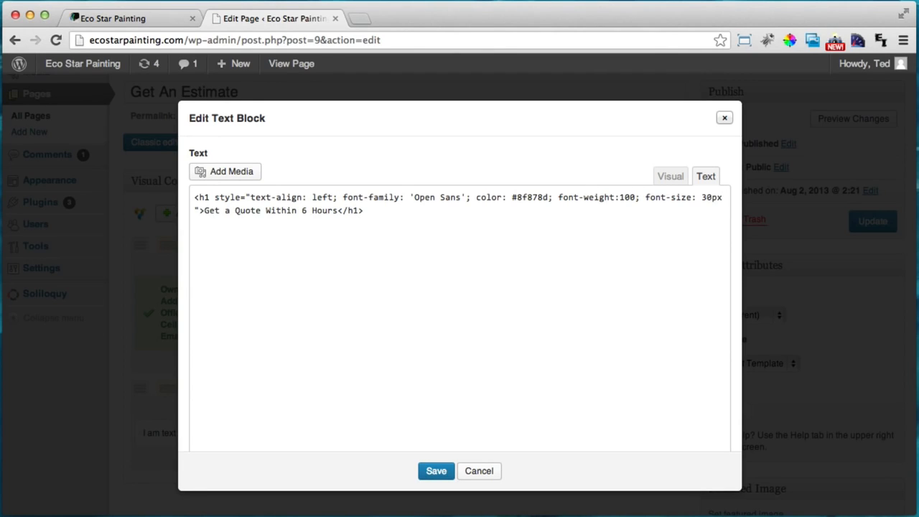
text(;)
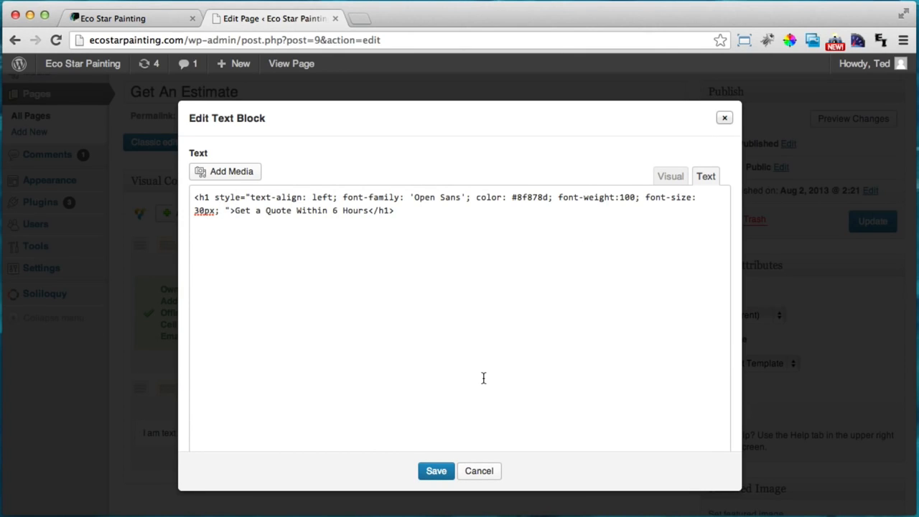
click(431, 474)
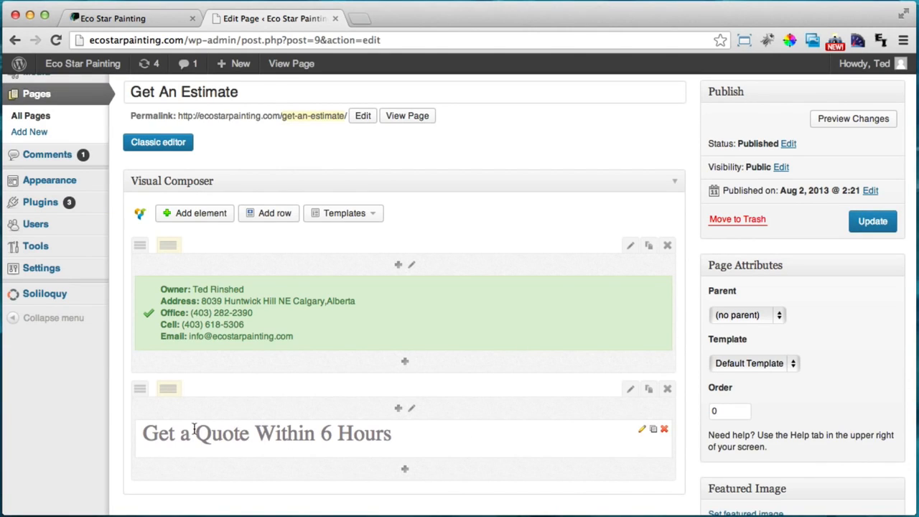
click(873, 220)
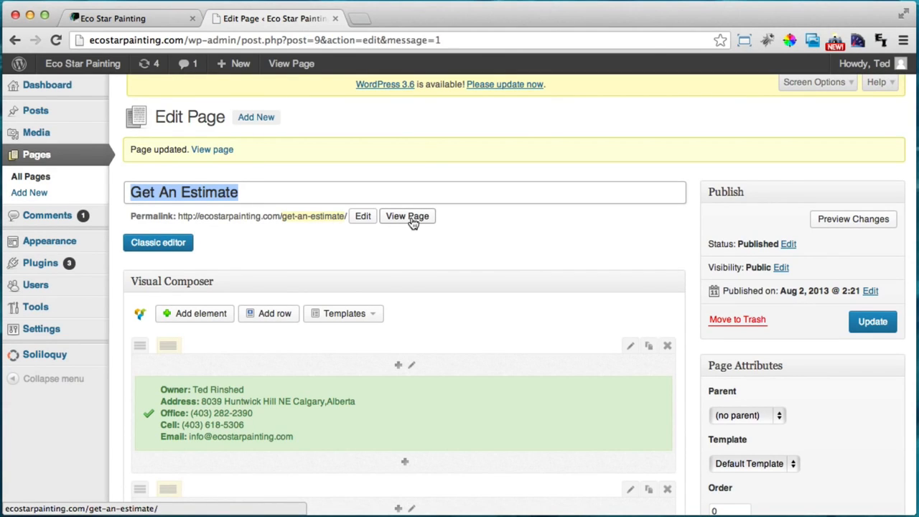
Open the live Get An Estimate page and check how the quote heading looks
click(412, 217)
click(420, 22)
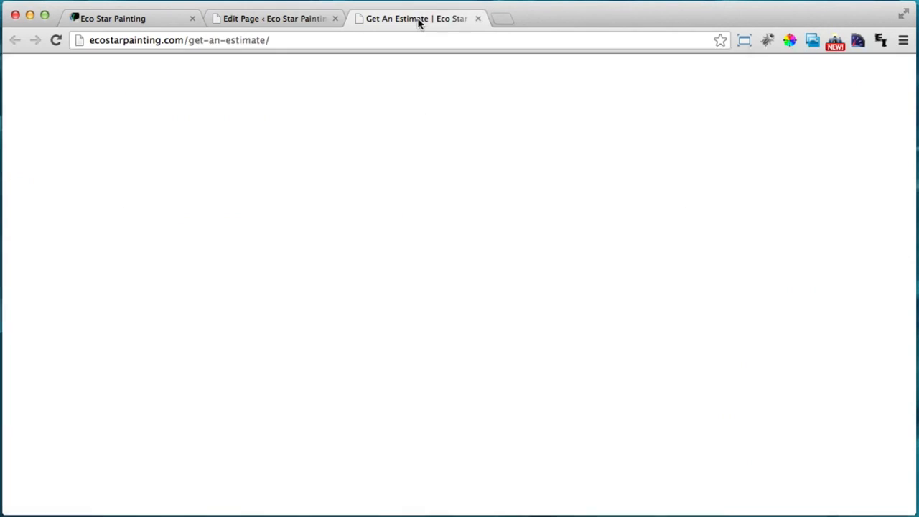
scroll(507, 219, down, 3)
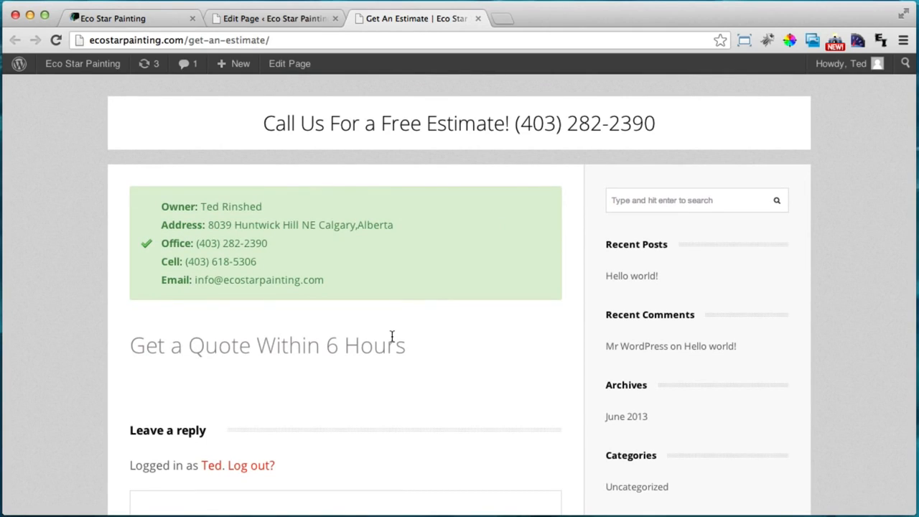
drag(128, 348, 372, 345)
click(370, 345)
drag(170, 347, 374, 344)
click(374, 343)
Sample the contact box colour (DFF0D8) with ColorZilla, then return to the editor
click(793, 38)
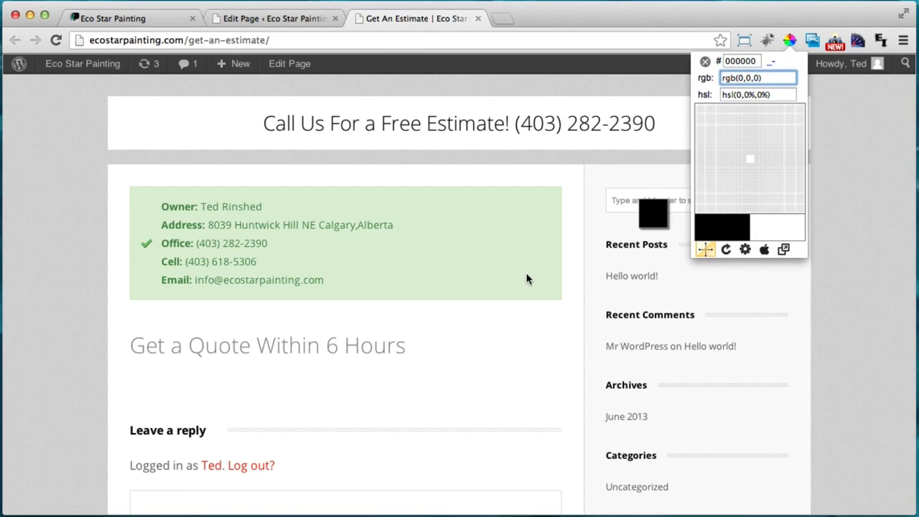
click(526, 272)
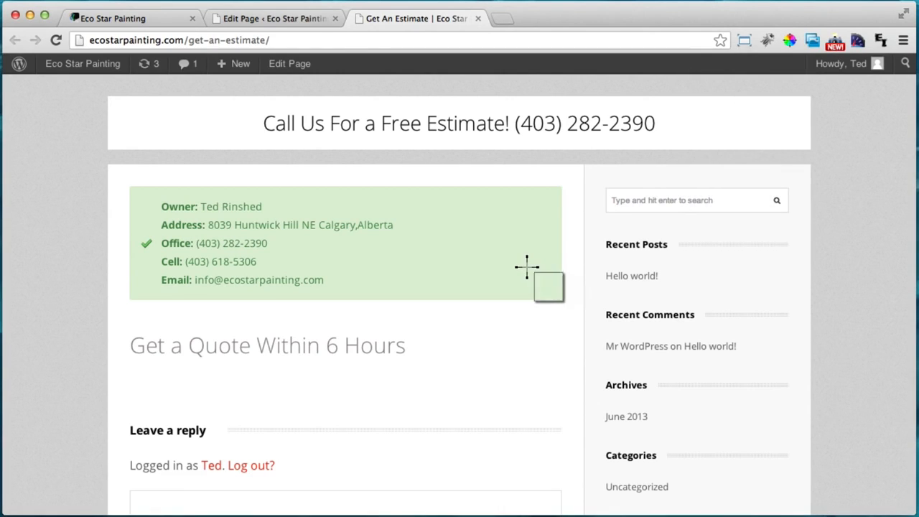
click(526, 267)
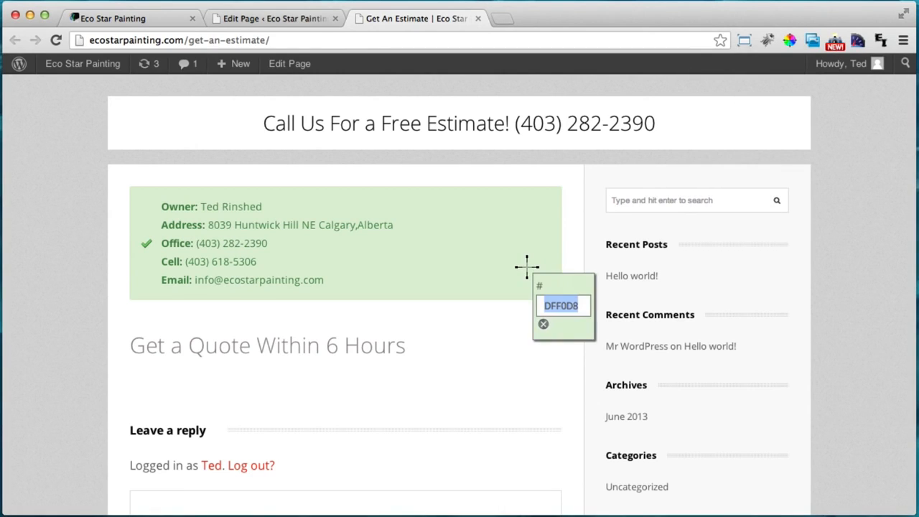
click(544, 324)
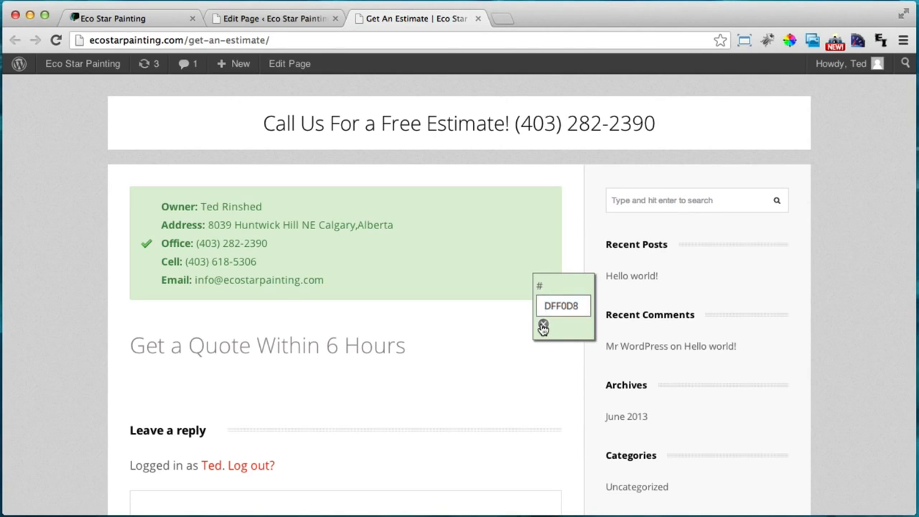
click(274, 19)
scroll(545, 289, down, 3)
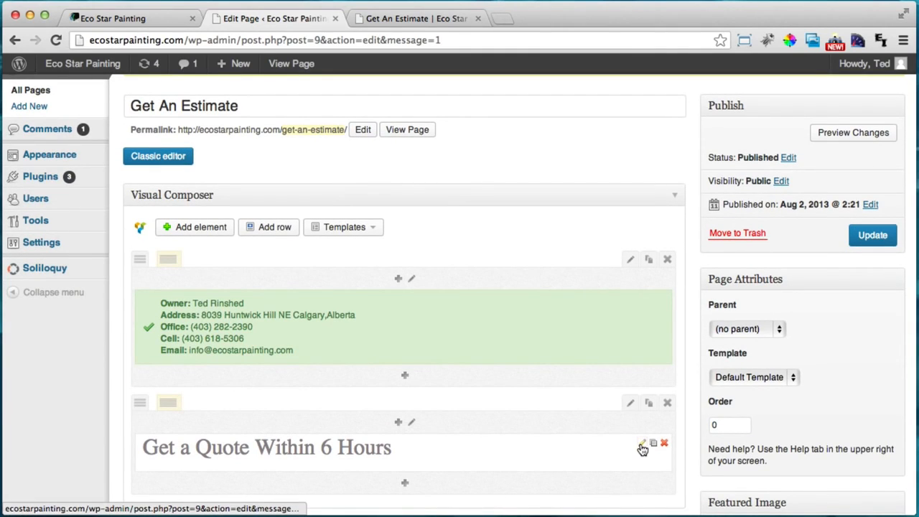
Change the quote heading's colour from #8f878d to #8fa78d, save the block and update the page
click(642, 443)
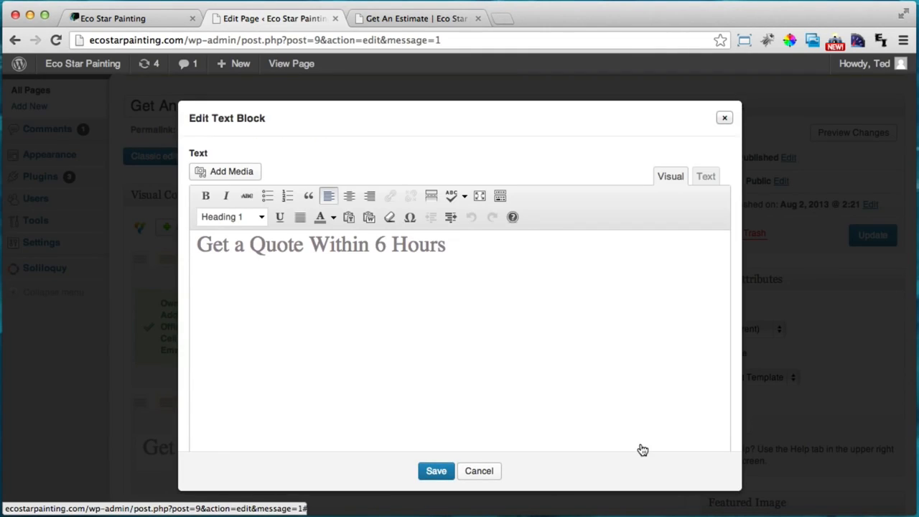
drag(488, 249, 178, 229)
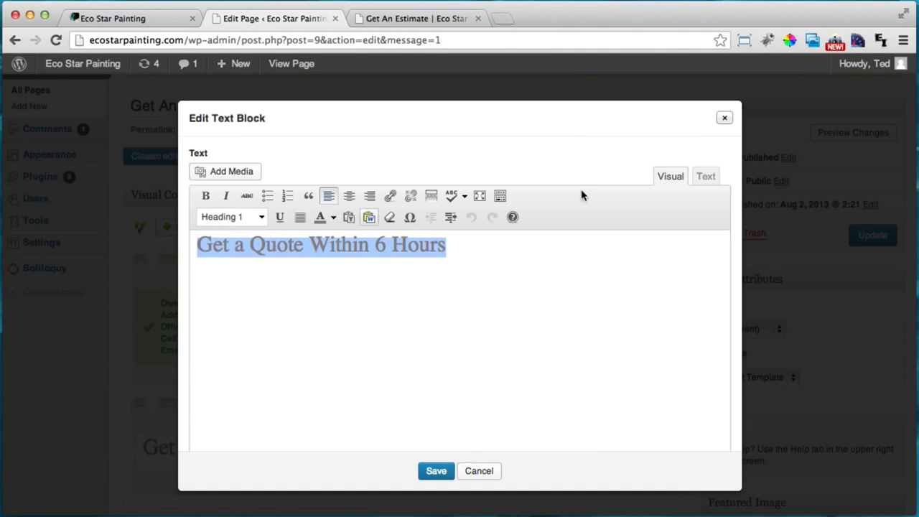
click(707, 177)
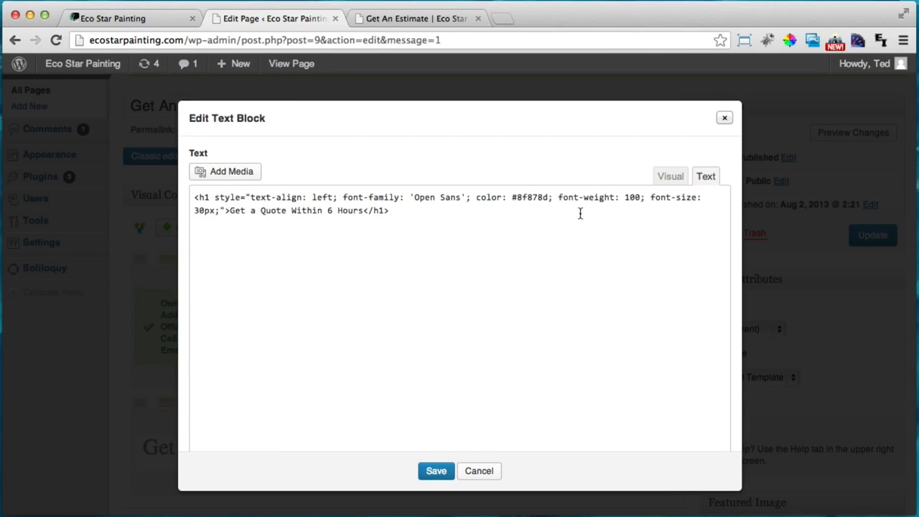
key(BackSpace)
text(a)
click(670, 177)
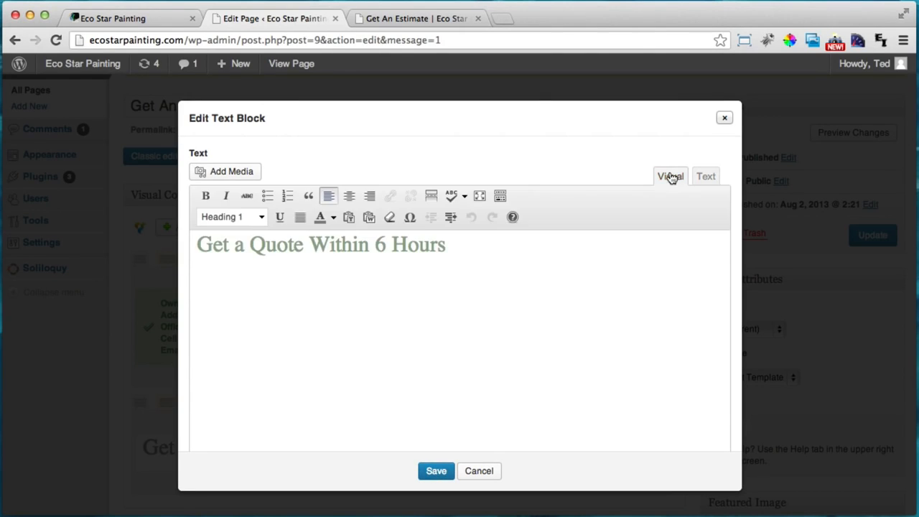
click(706, 176)
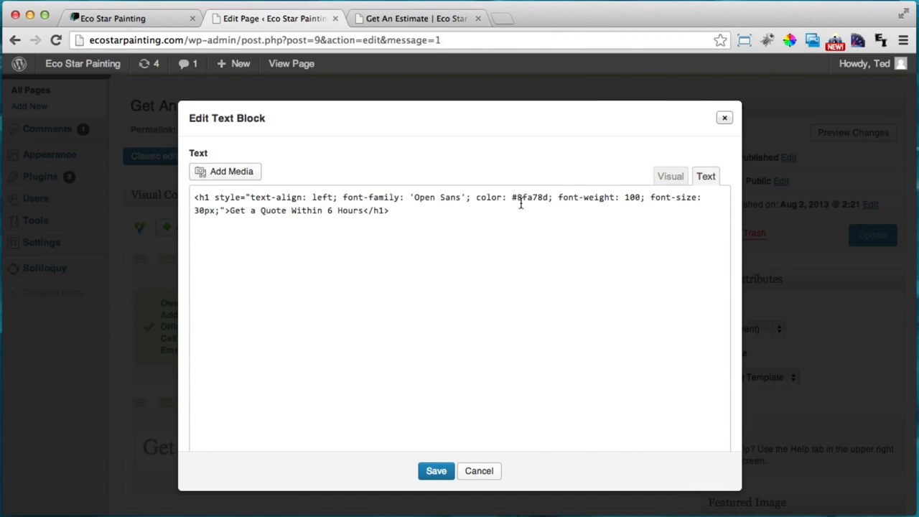
click(434, 471)
click(872, 235)
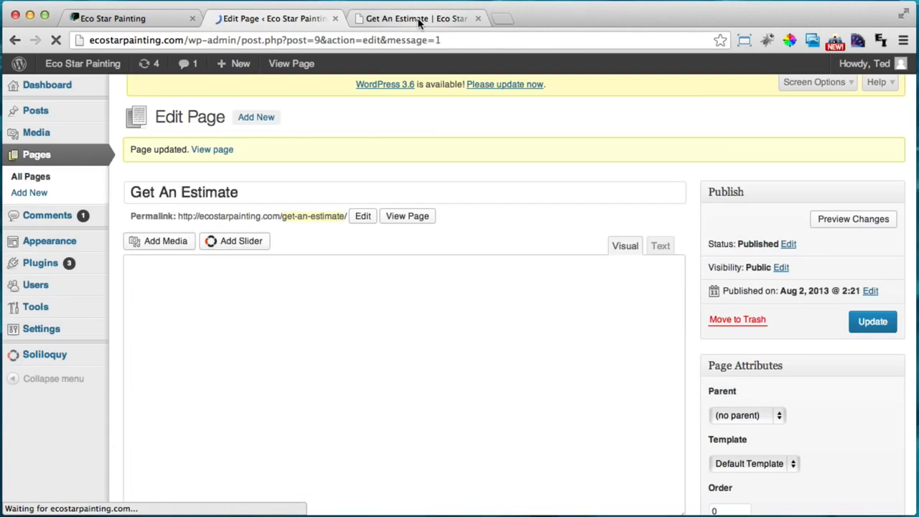
Reload the live Get An Estimate page and inspect the green quote heading and comment box
click(418, 20)
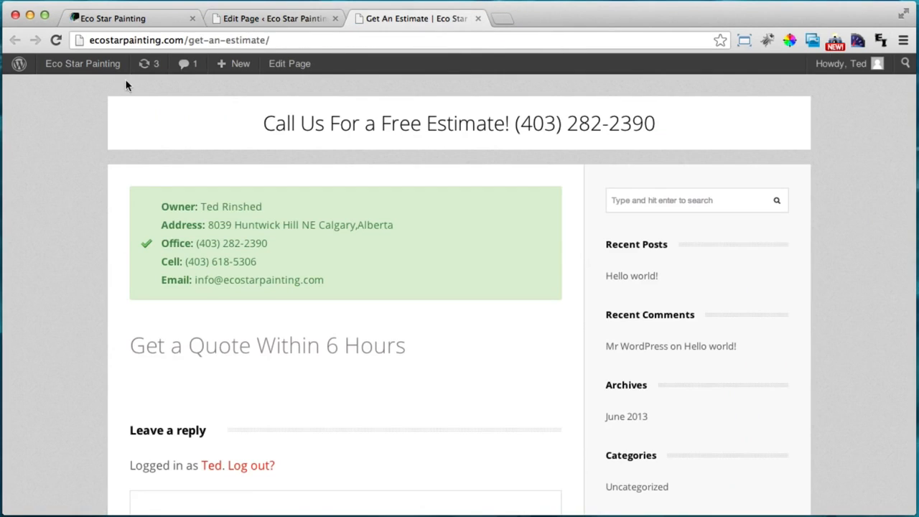
click(57, 41)
scroll(553, 315, down, 2)
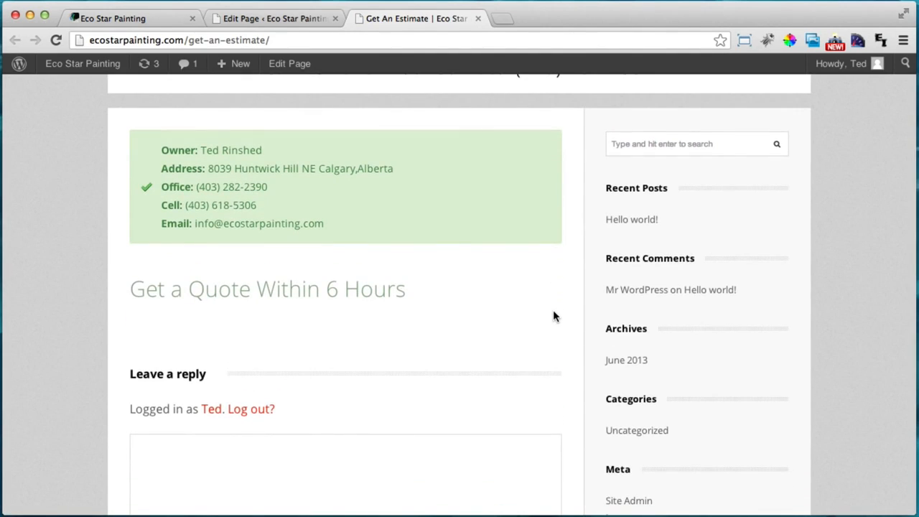
scroll(554, 312, down, 2)
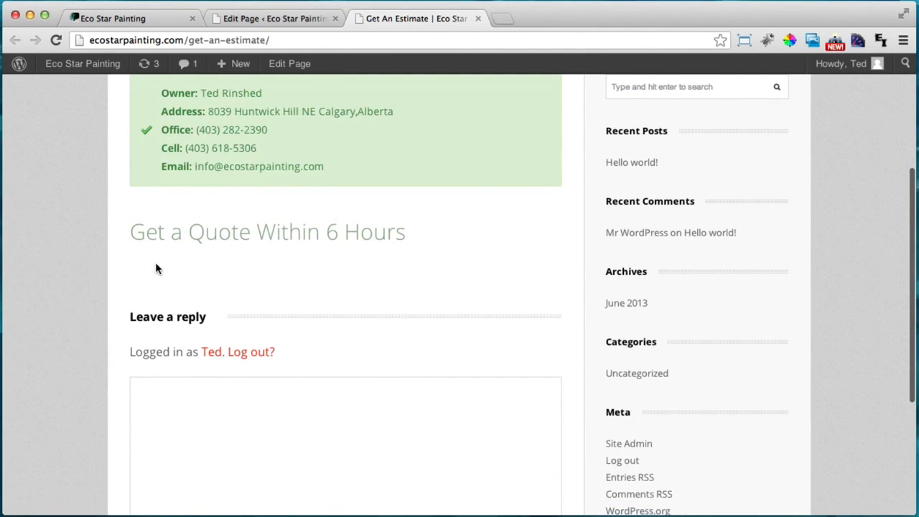
scroll(463, 371, down, 4)
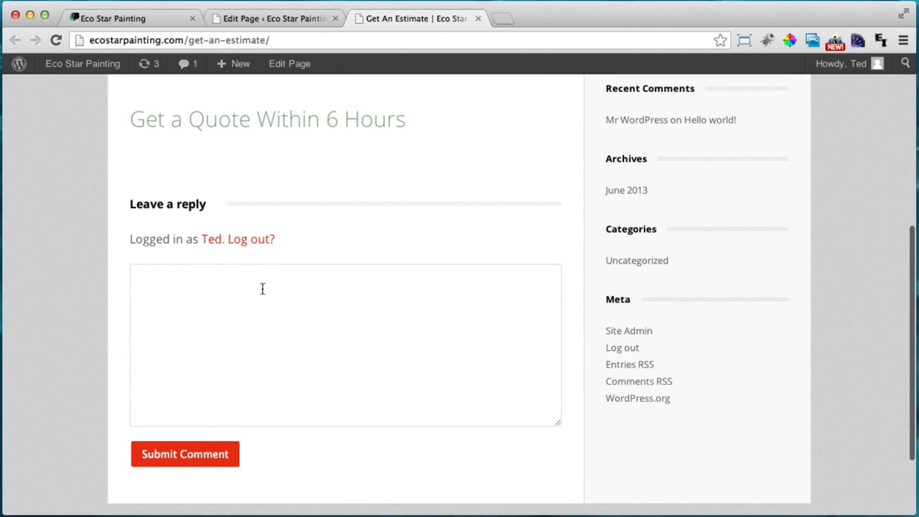
click(208, 338)
scroll(259, 334, up, 2)
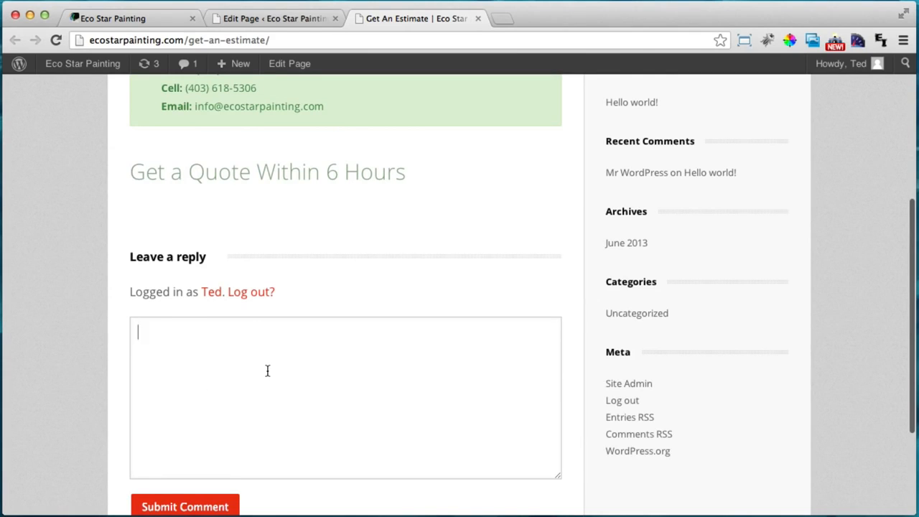
scroll(266, 371, up, 4)
scroll(269, 371, up, 1)
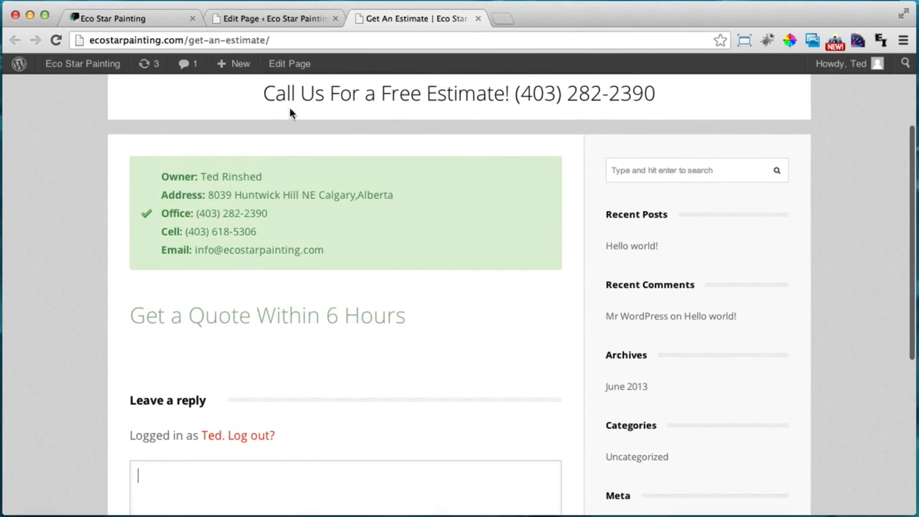
Open the page in the editor and show the Discussion box via Screen Options
click(287, 64)
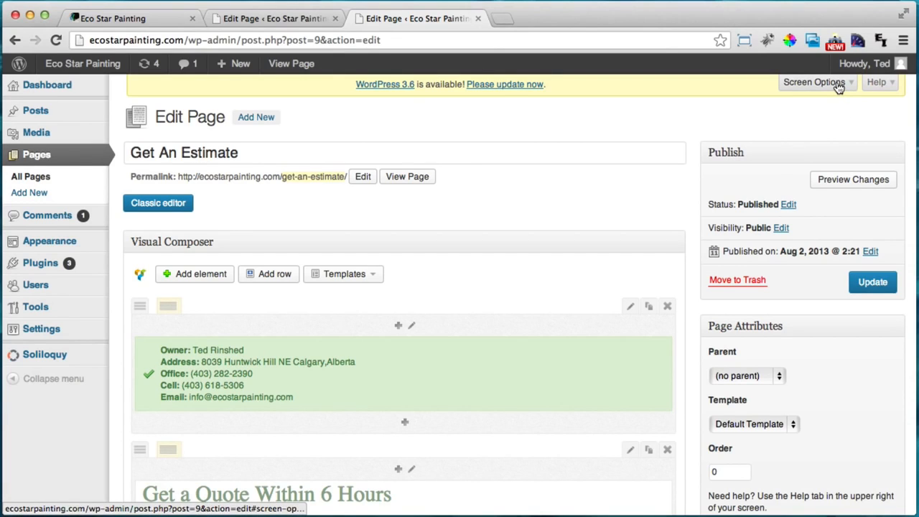
click(814, 83)
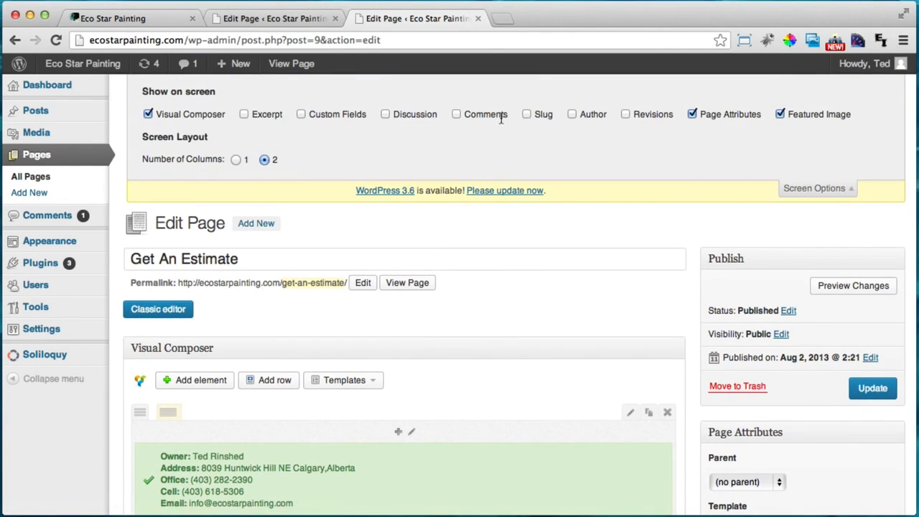
click(386, 114)
click(842, 189)
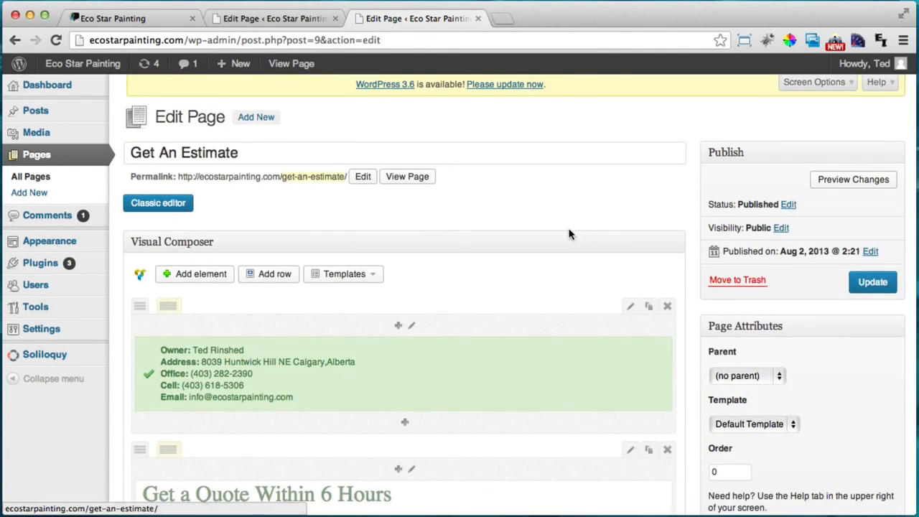
Untick Allow comments and update the Get An Estimate page
scroll(570, 231, down, 5)
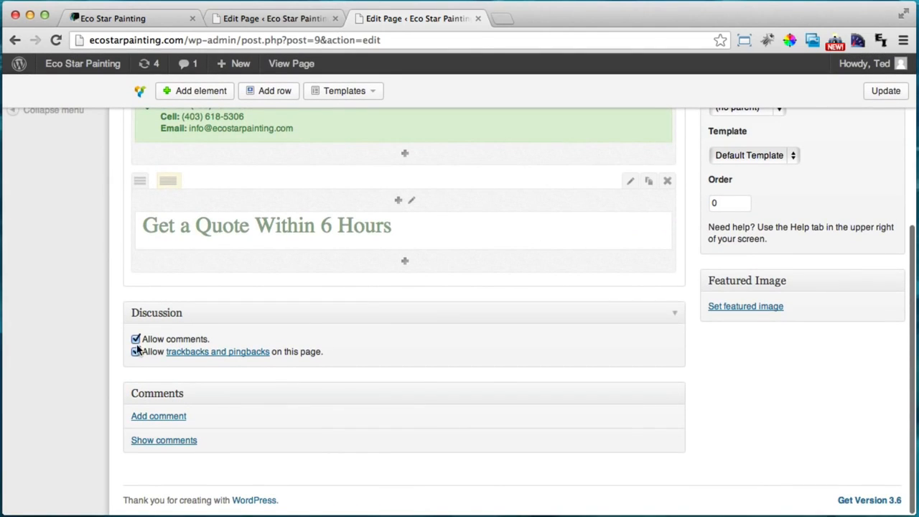
click(136, 338)
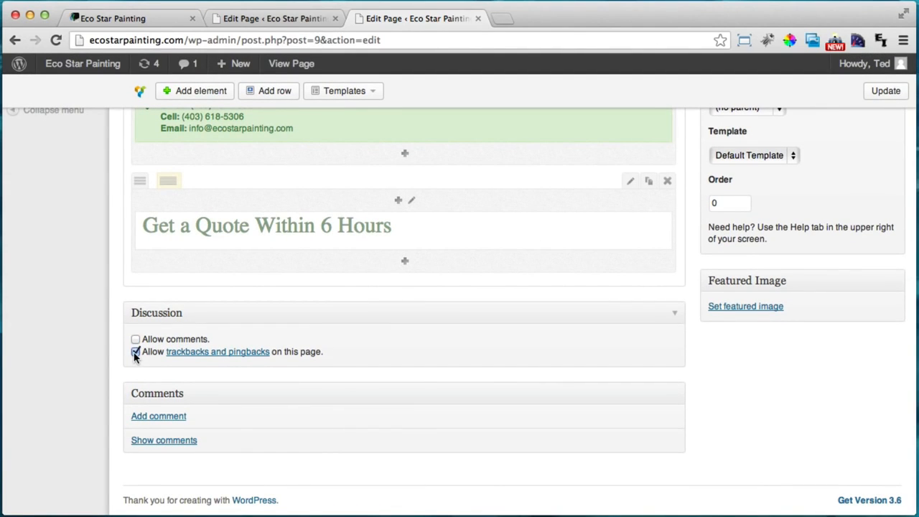
scroll(720, 378, up, 5)
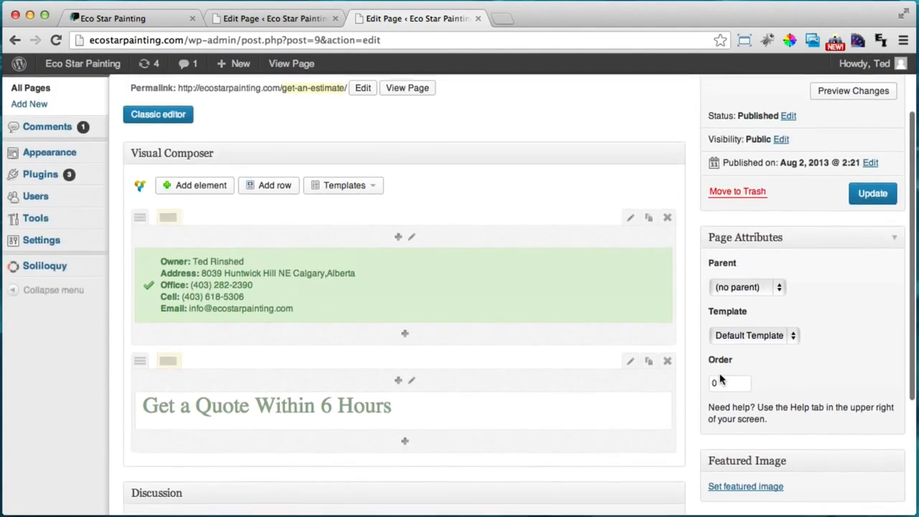
click(871, 286)
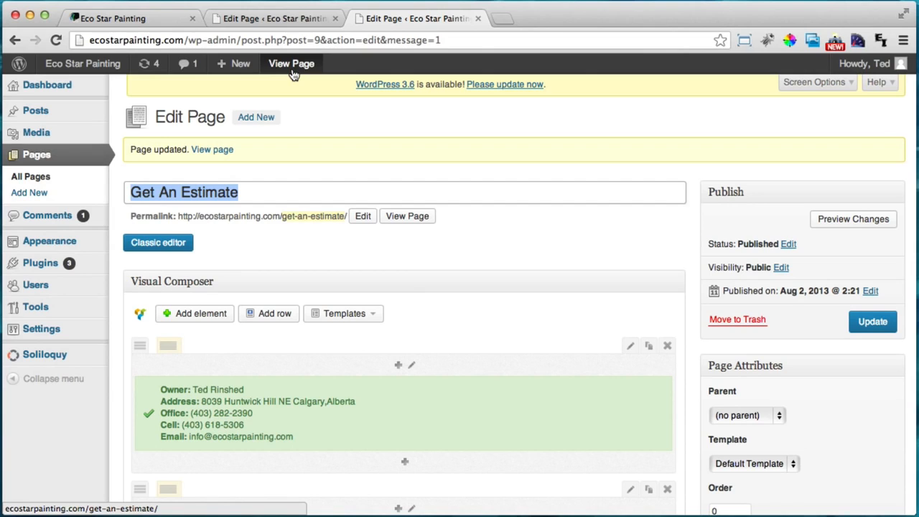
View the live page to confirm the comment form is gone
click(293, 72)
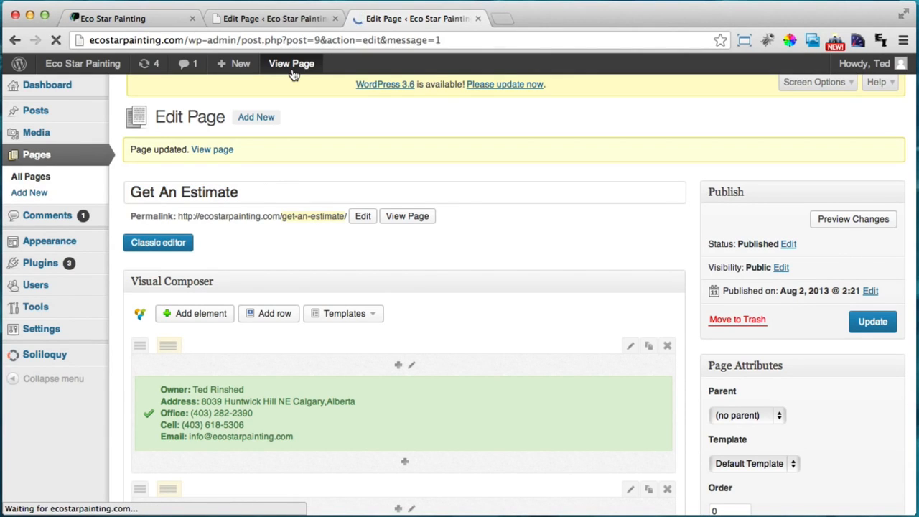
scroll(492, 125, down, 5)
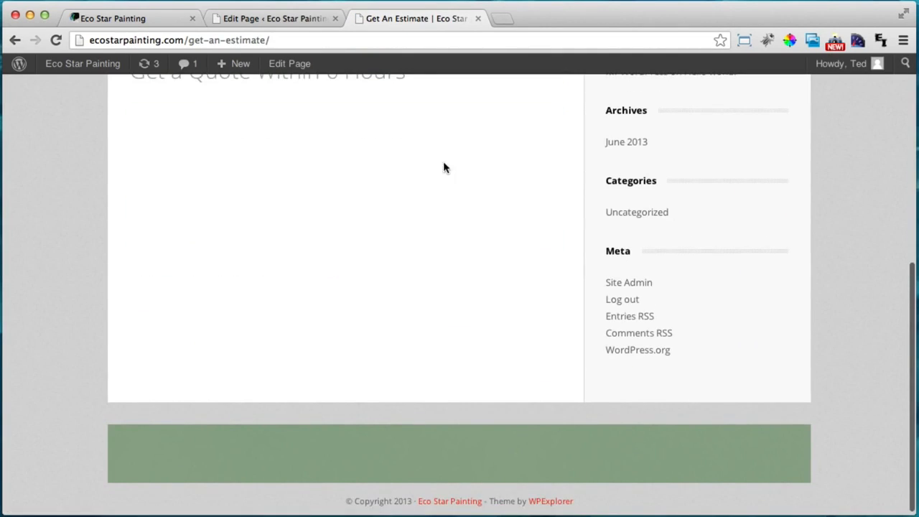
scroll(542, 471, up, 2)
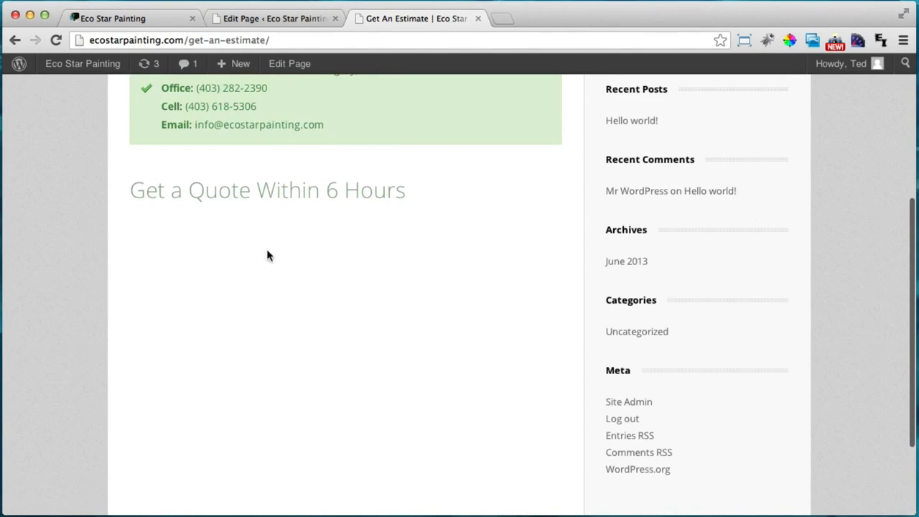
scroll(316, 279, up, 5)
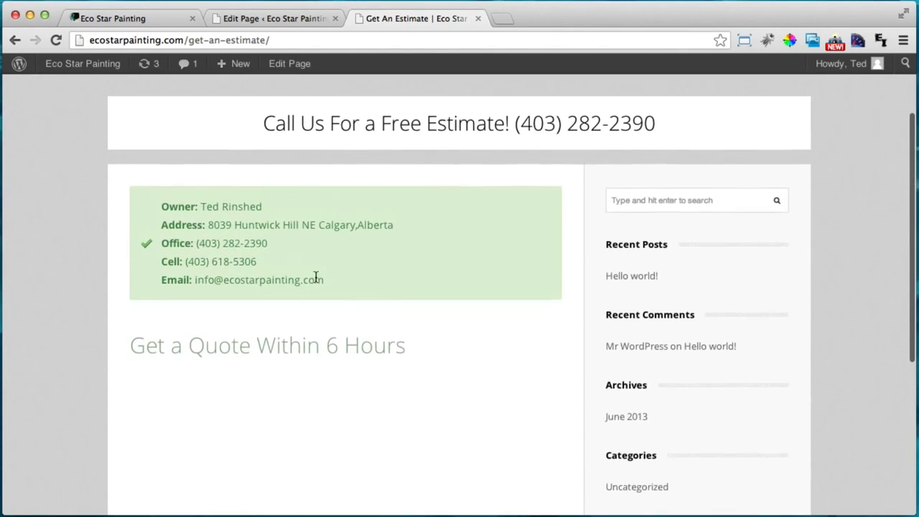
Return to the page editor and close the two leftover browser tabs
click(290, 65)
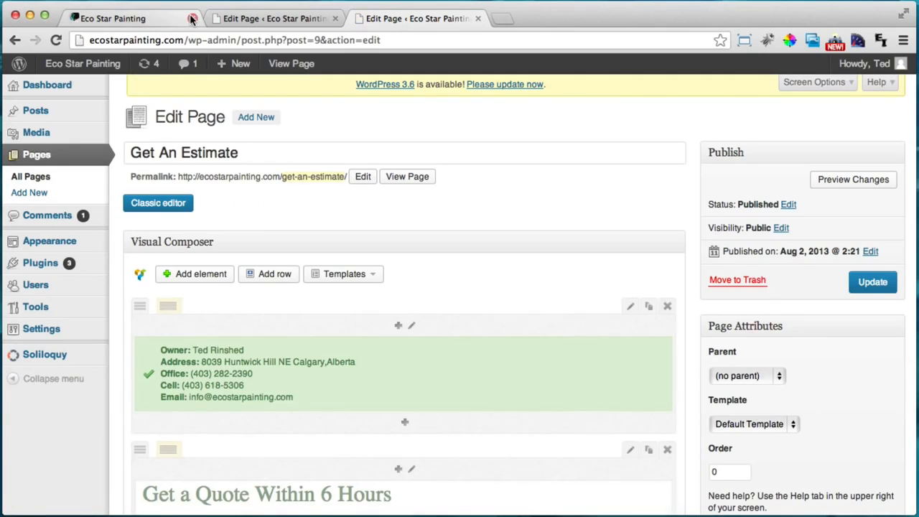
click(191, 18)
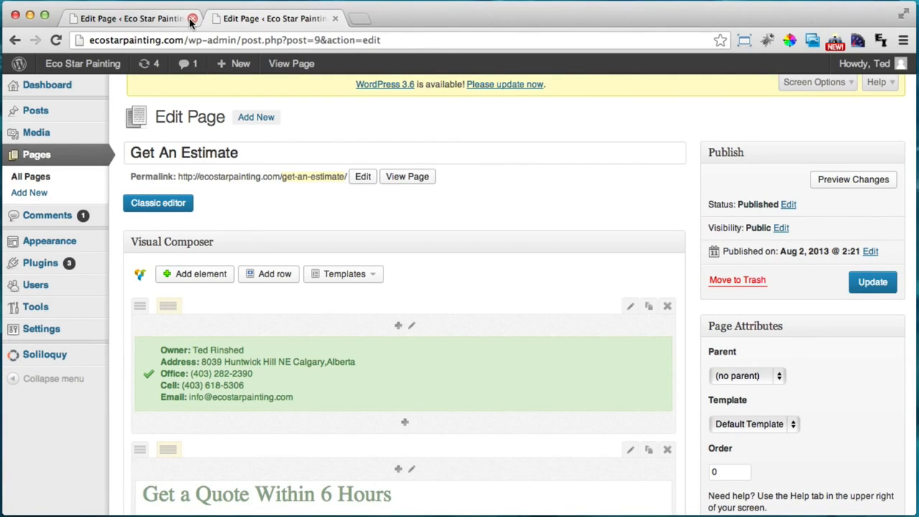
click(192, 18)
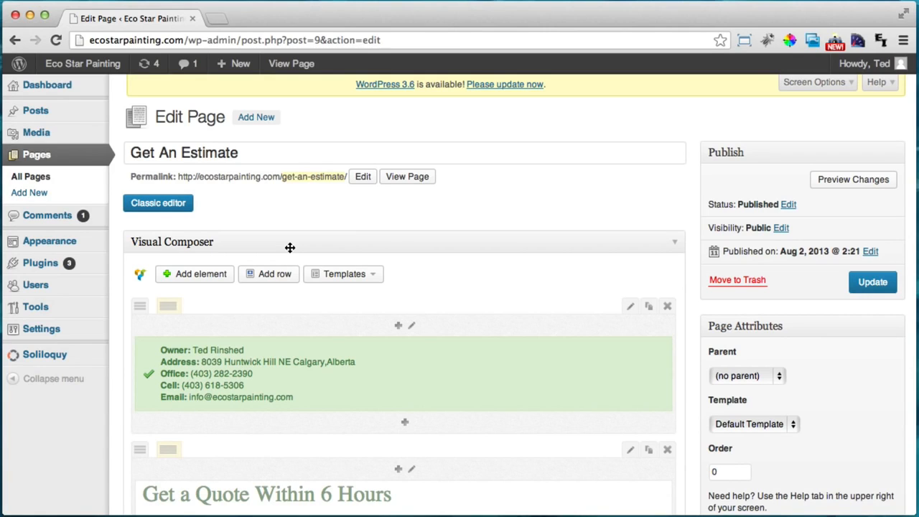
mouse_move(60, 271)
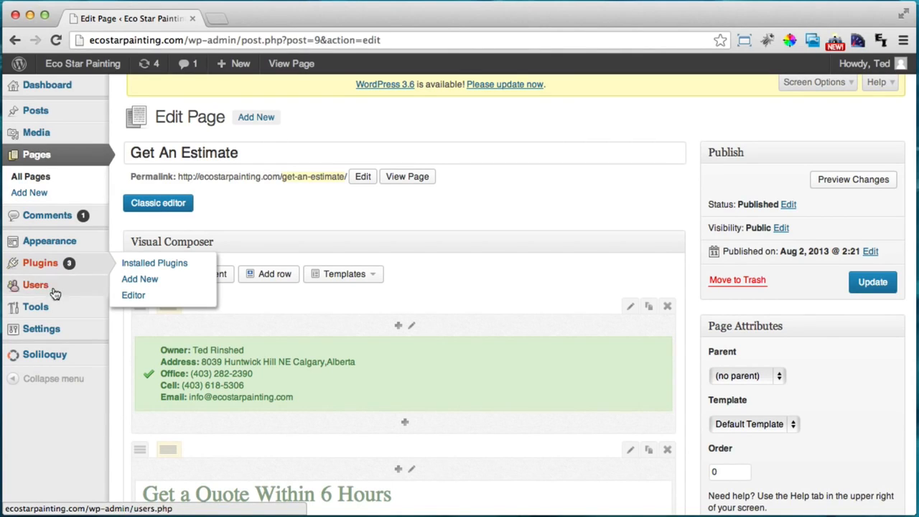
Search the plugin directory for 'contact form 7' under Plugins > Add New
click(157, 284)
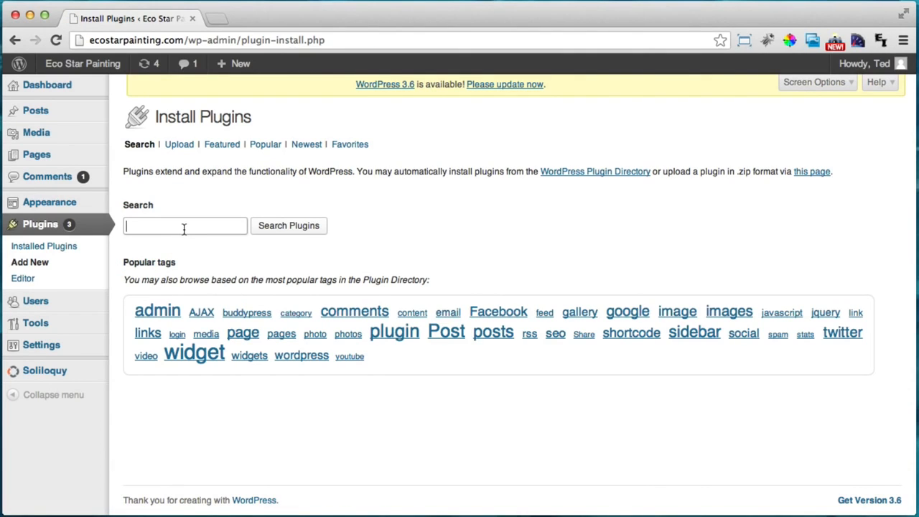
click(184, 229)
text(contac)
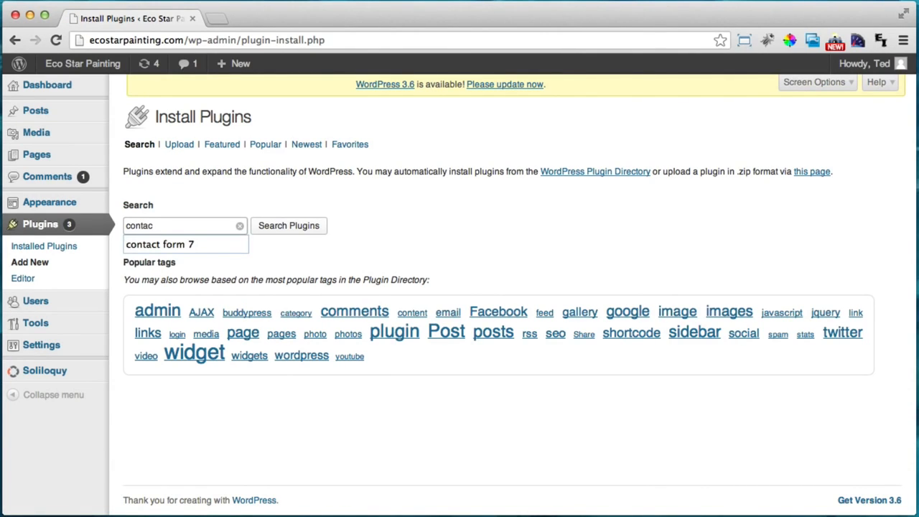
key(Down)
key(Return)
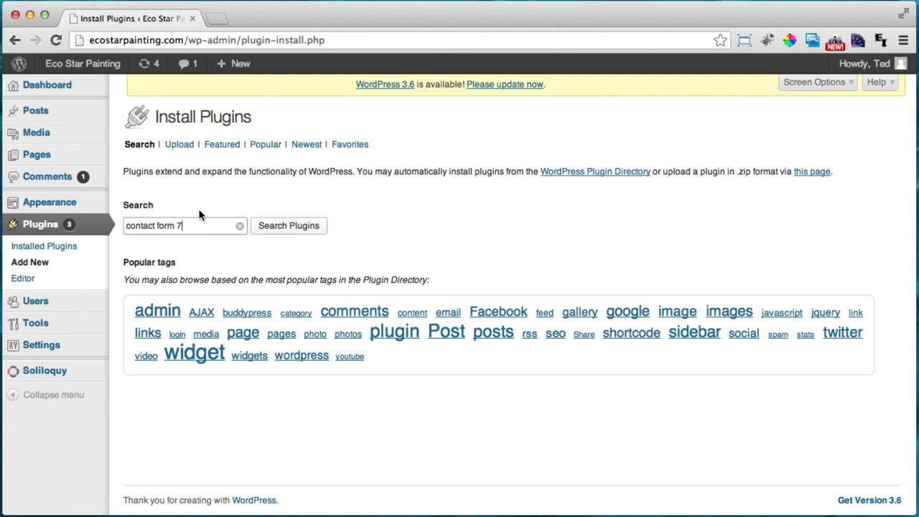
click(292, 228)
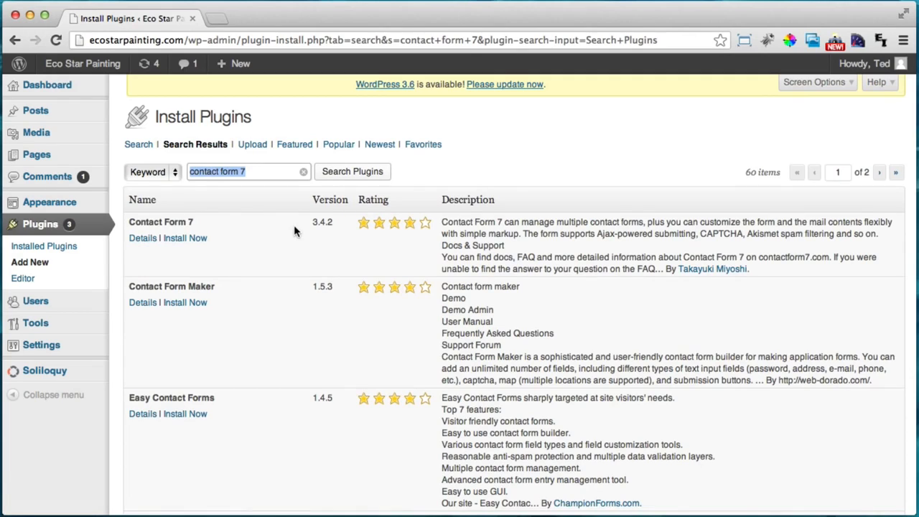
Install Contact Form 7, confirm, and activate the plugin
drag(141, 223, 211, 226)
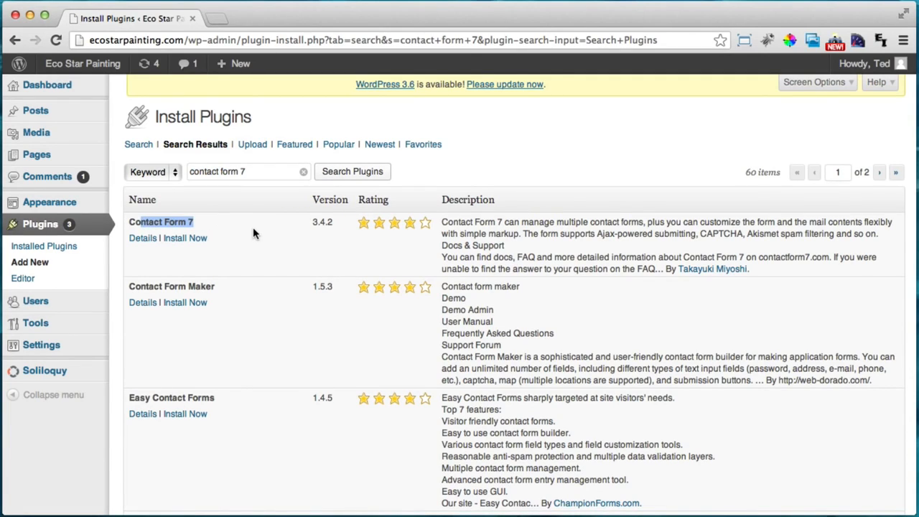
click(252, 227)
click(194, 238)
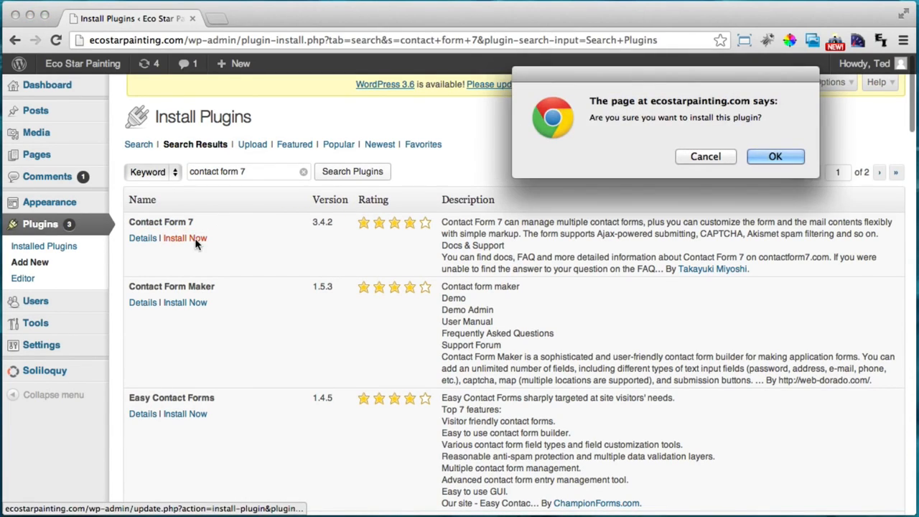
click(776, 157)
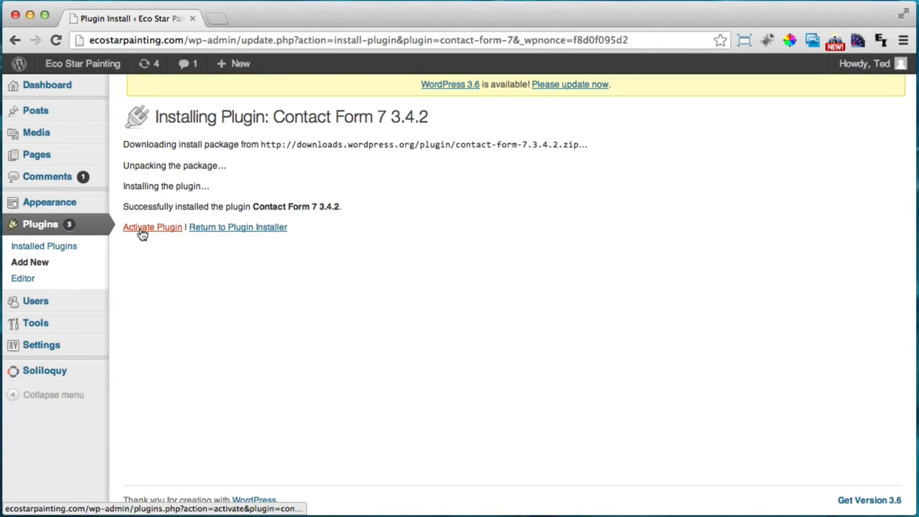
click(141, 231)
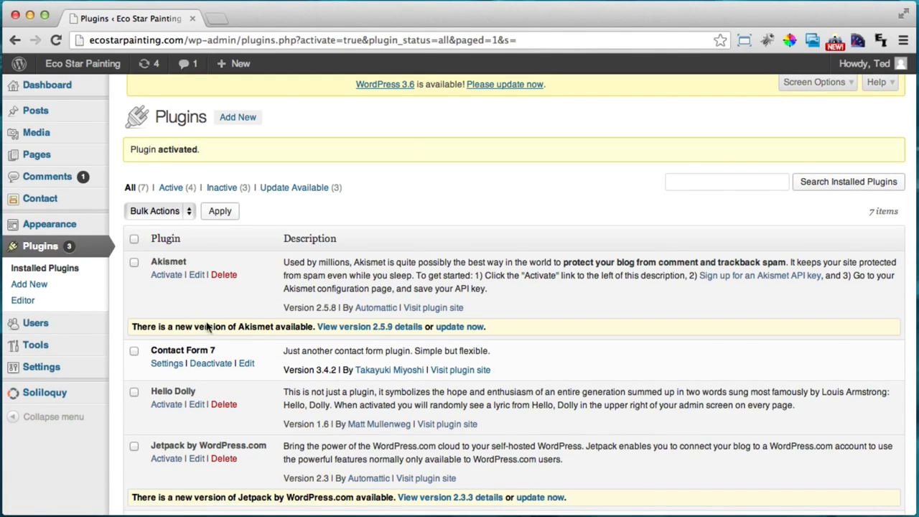
Go to the Contact menu to list Contact Form 7 forms and pick Contact form 1
click(51, 159)
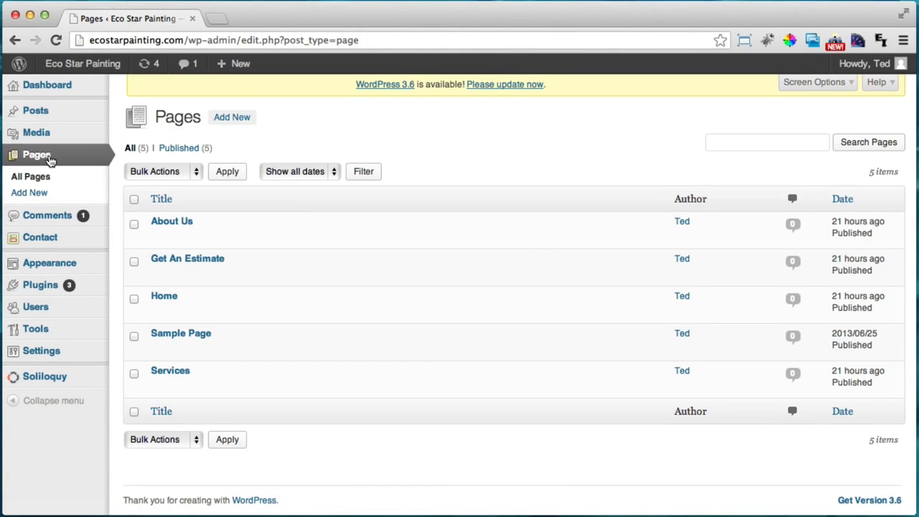
mouse_move(47, 142)
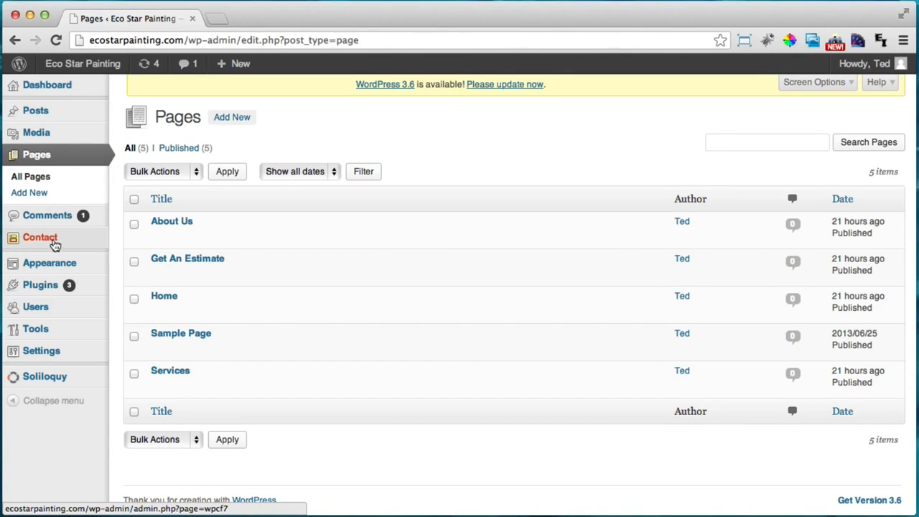
click(53, 241)
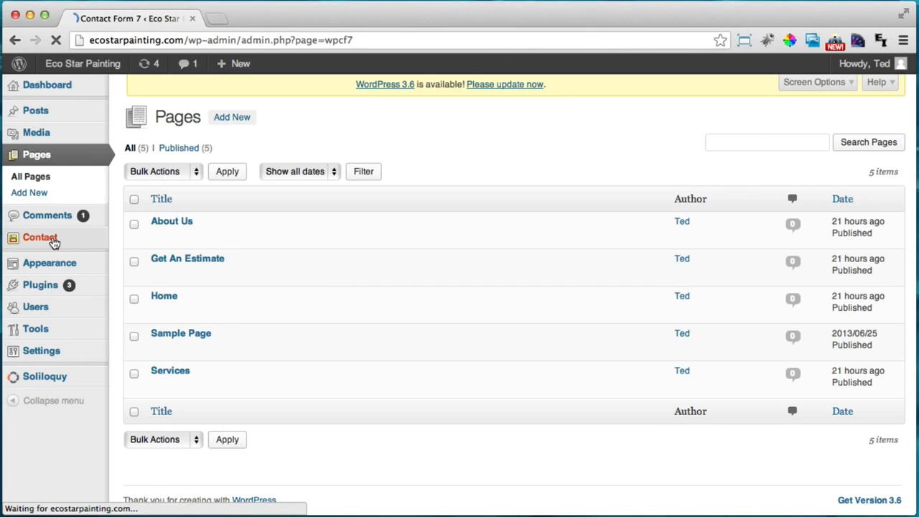
mouse_move(201, 220)
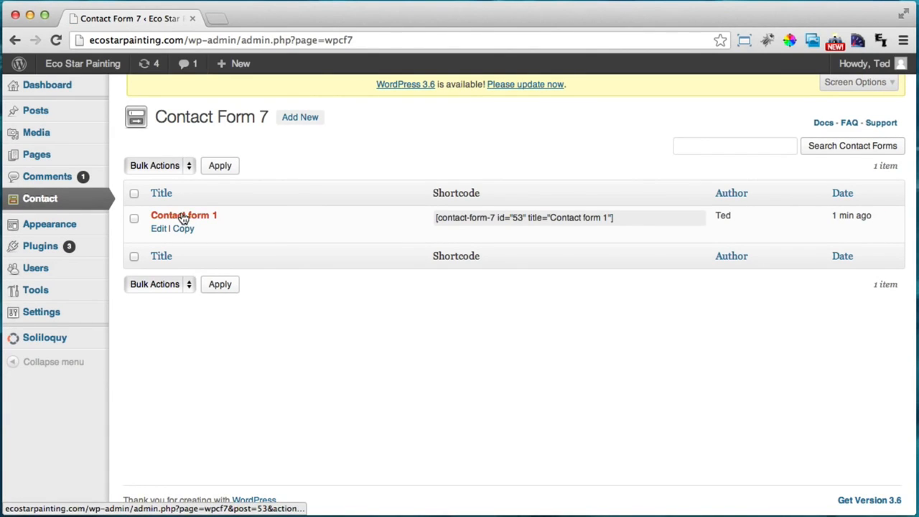
click(192, 213)
Open Contact form 1 and review the recipient address in its Mail To field
click(198, 217)
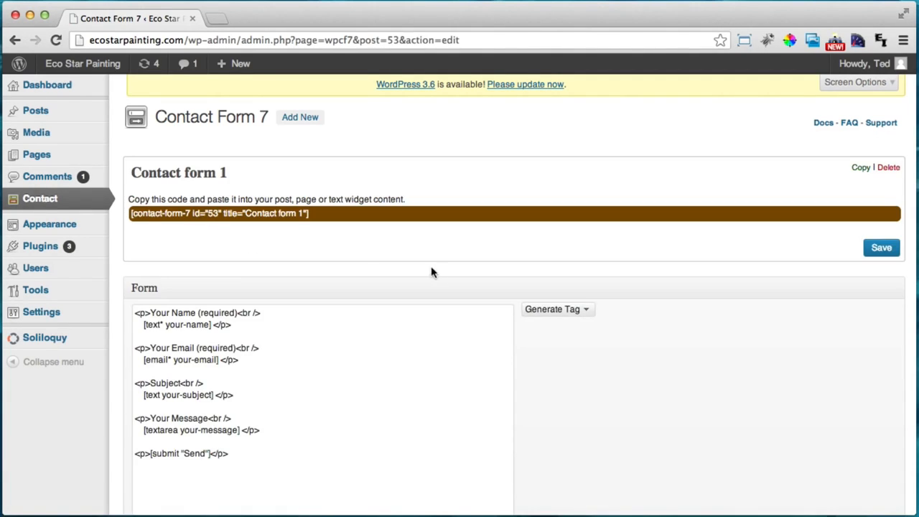
scroll(445, 273, down, 5)
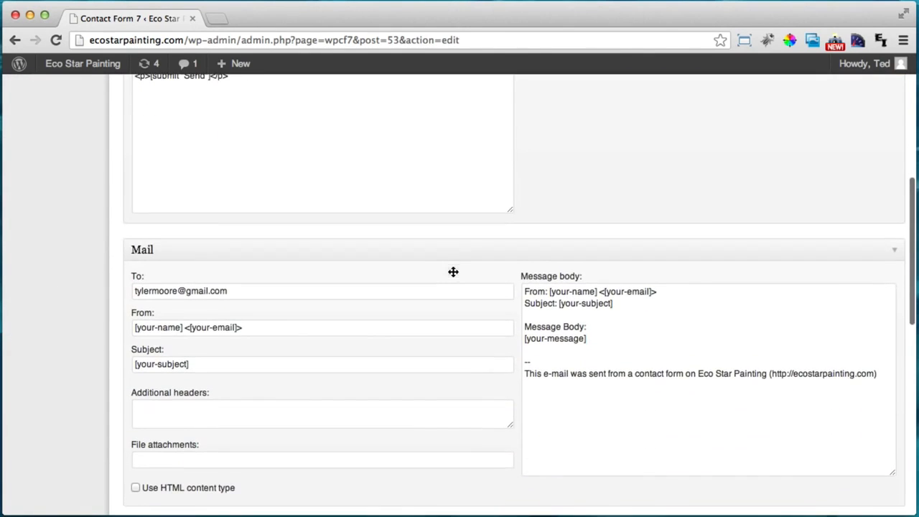
scroll(452, 272, up, 3)
scroll(452, 273, down, 2)
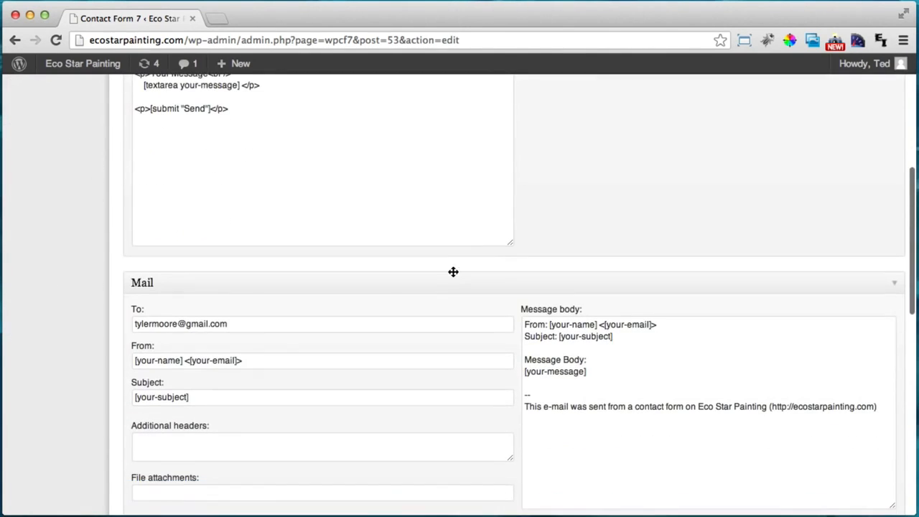
drag(257, 325, 107, 316)
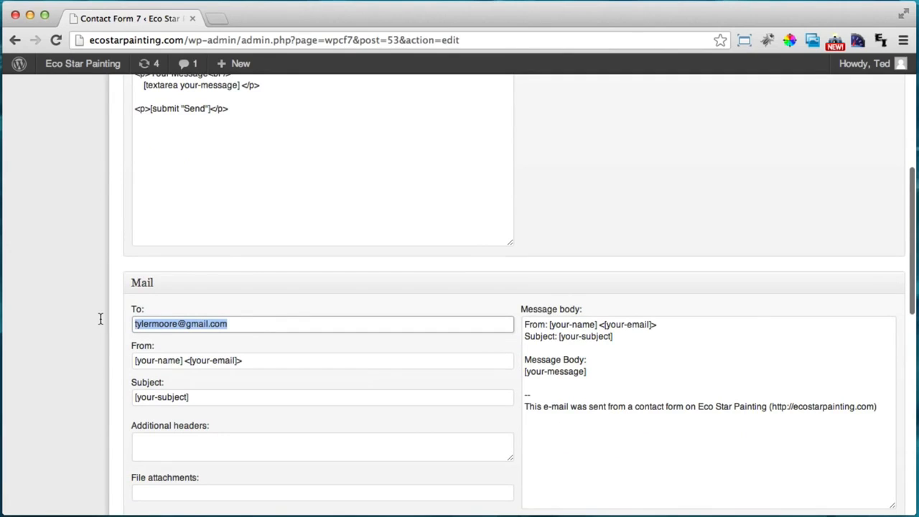
click(242, 323)
drag(264, 323, 104, 314)
click(246, 320)
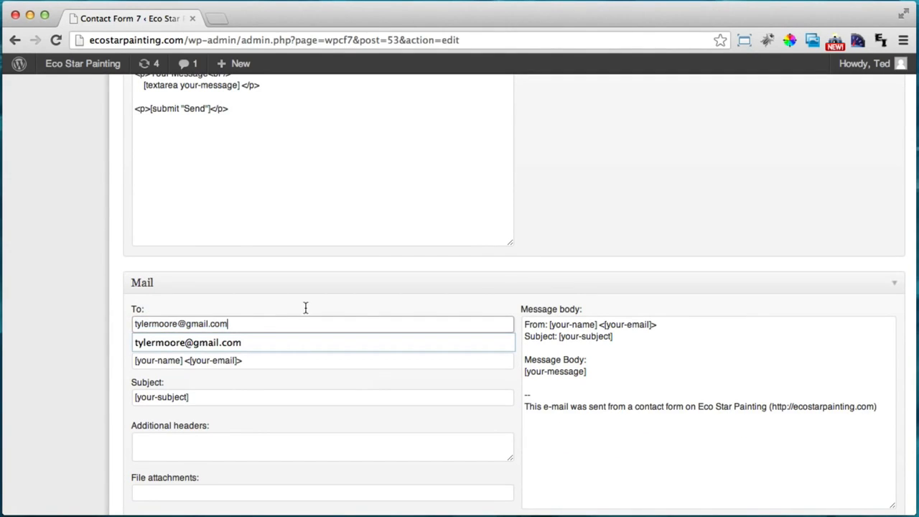
scroll(497, 286, up, 3)
scroll(496, 285, up, 6)
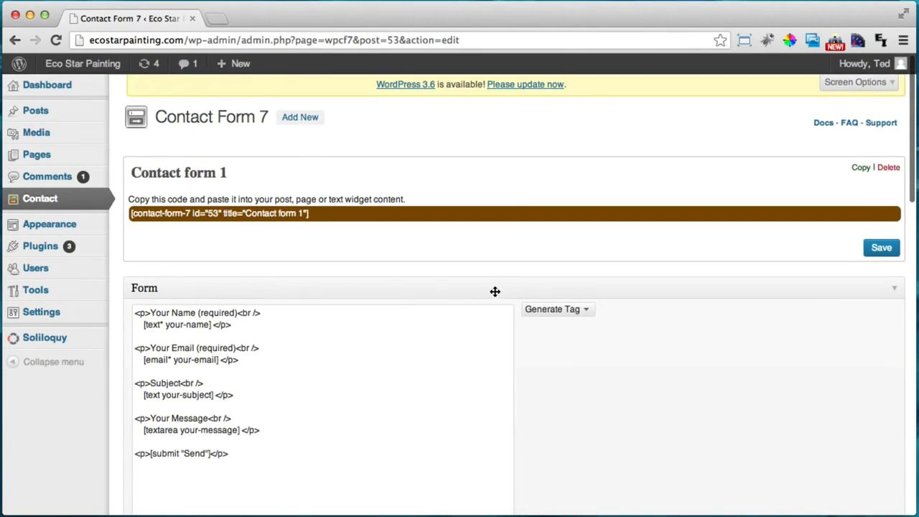
scroll(495, 291, down, 3)
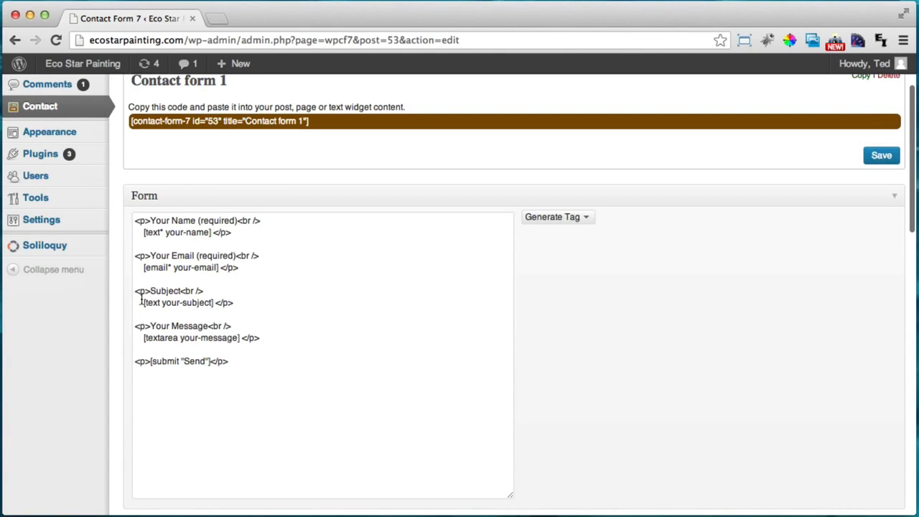
Delete the Subject field paragraph from the Contact form 1 template
drag(141, 302, 215, 302)
click(352, 306)
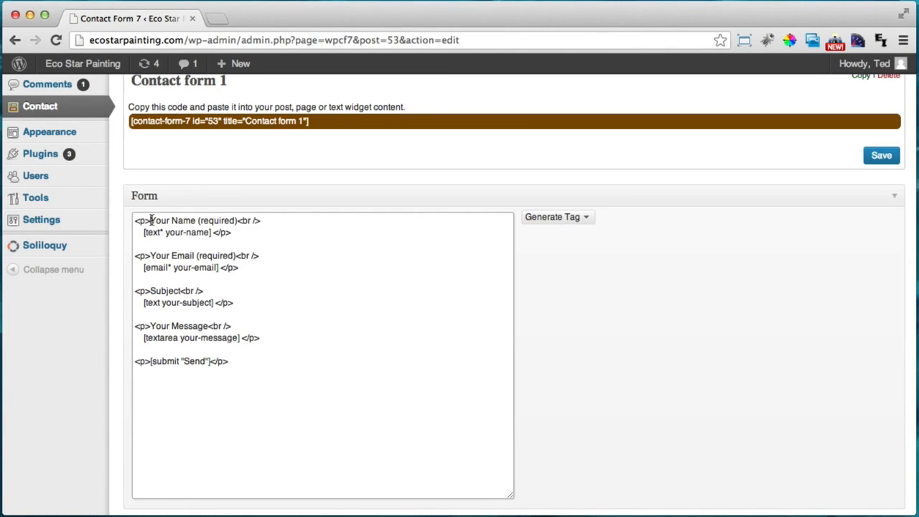
drag(150, 220, 199, 220)
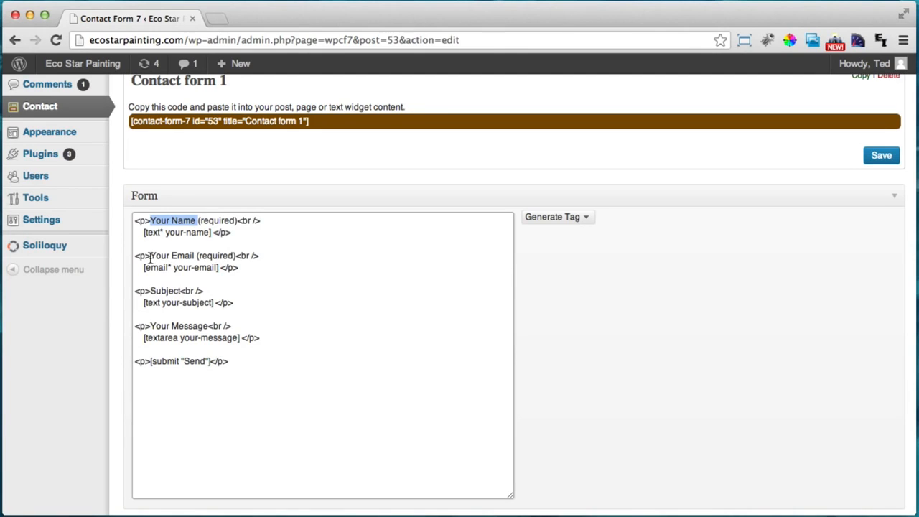
drag(149, 256, 198, 253)
click(198, 253)
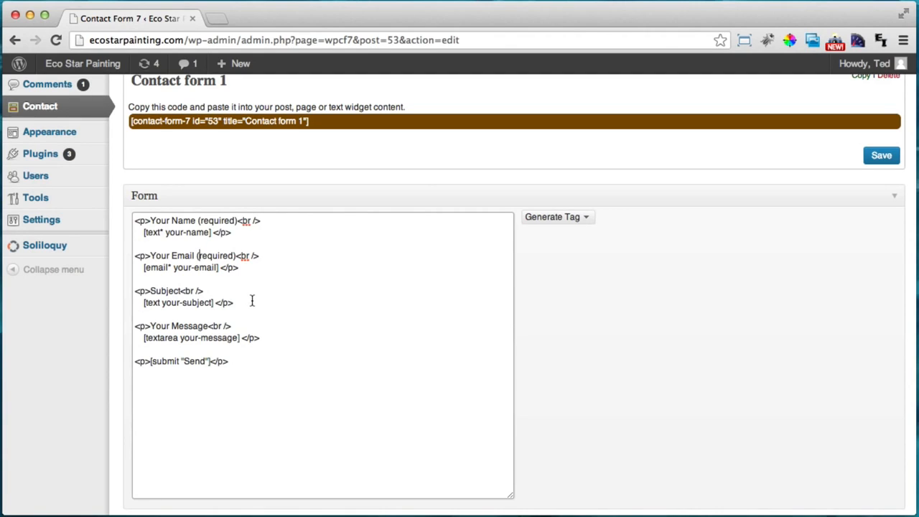
drag(249, 302, 122, 289)
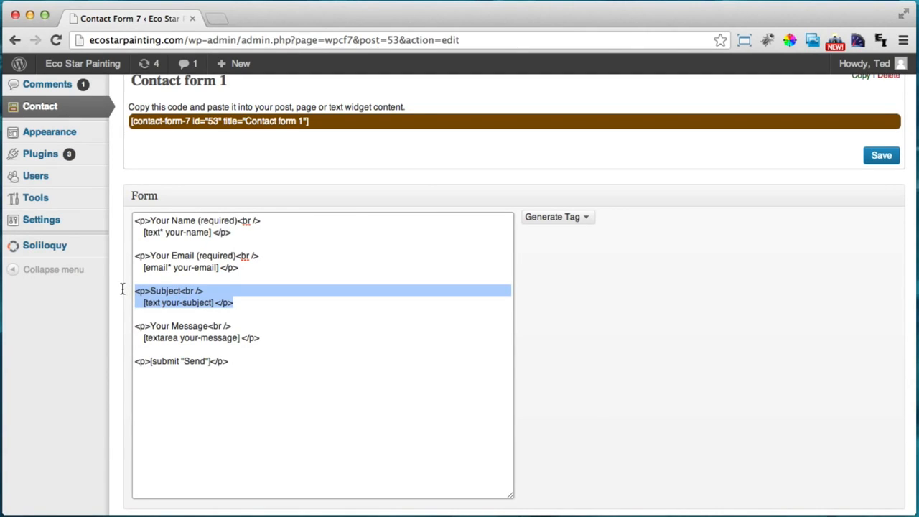
click(254, 307)
drag(248, 303, 129, 288)
key(BackSpace)
key(BackSpace)
key(BackSpace)
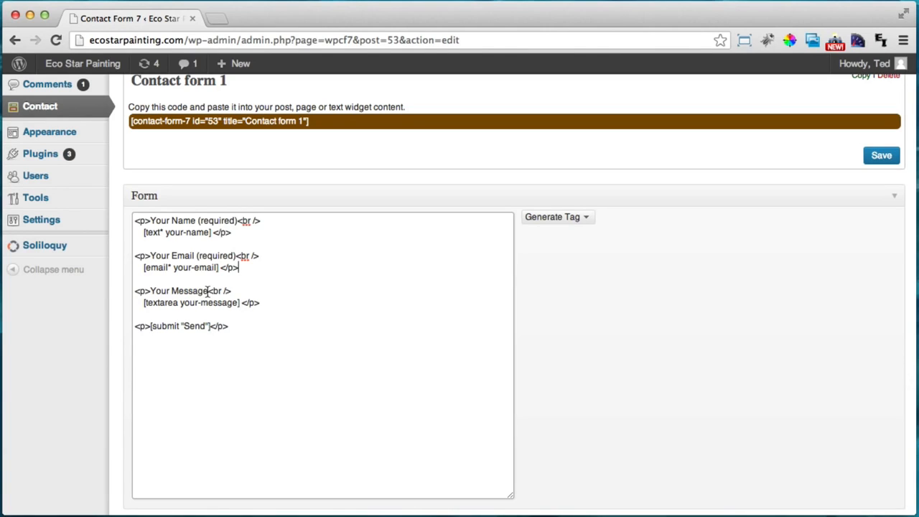
Relabel 'Your Message' as 'What Services Do You Need?'
drag(208, 290, 151, 291)
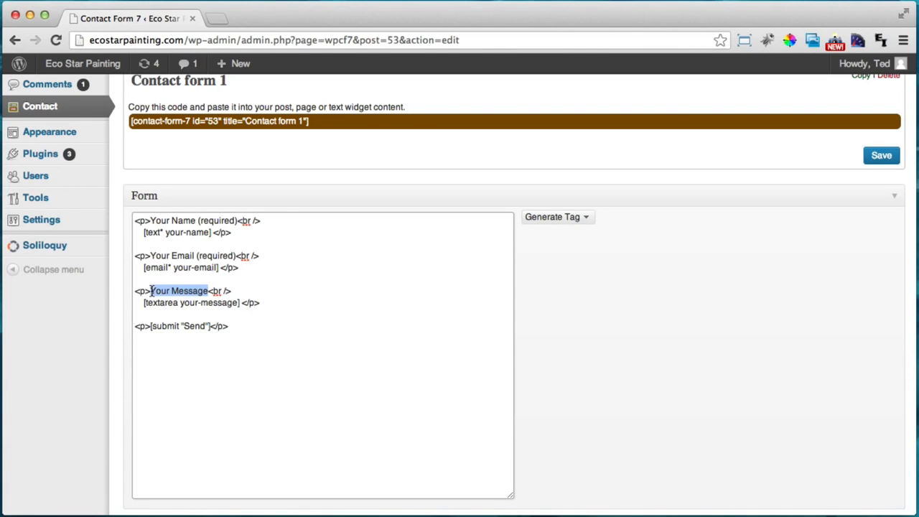
text(What Do Yo)
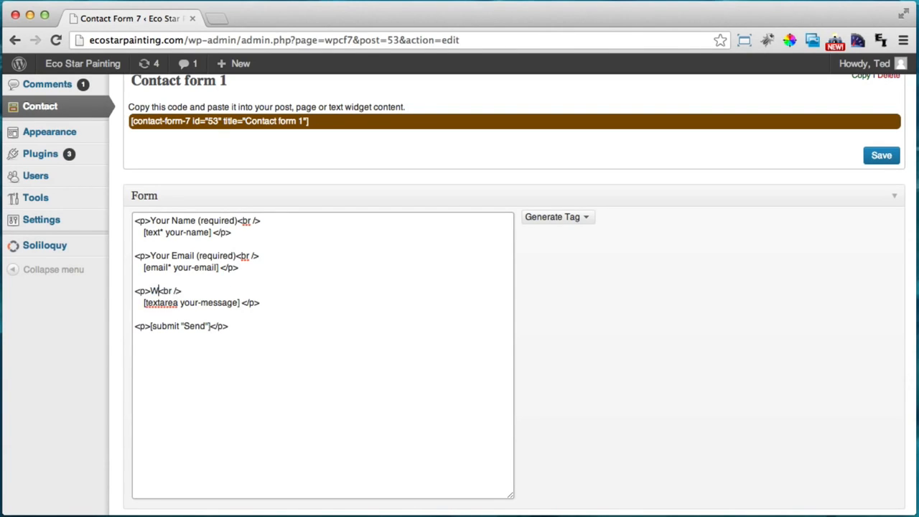
text(u Need Painted?)
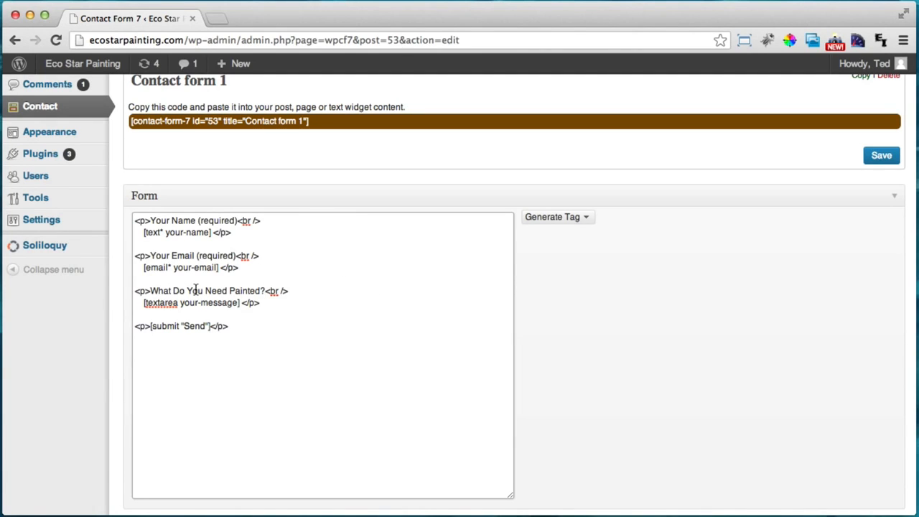
drag(173, 291, 265, 284)
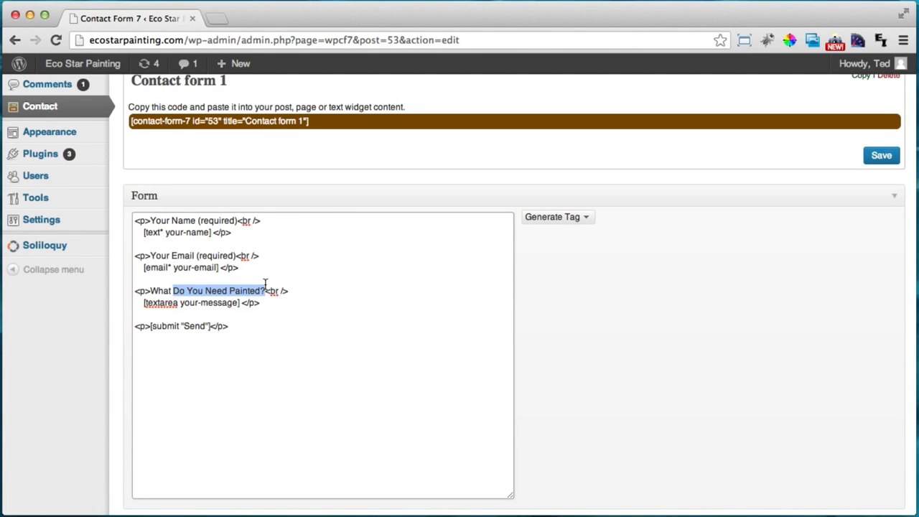
text(Services Do )
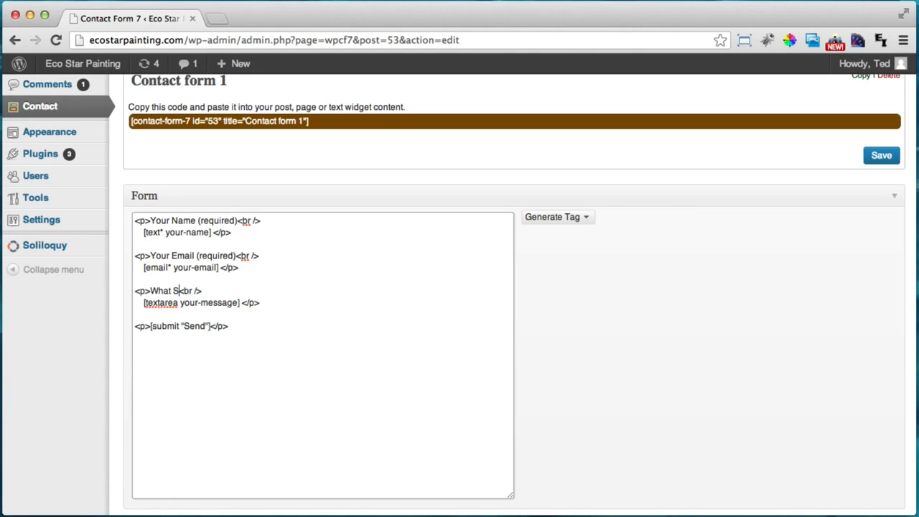
text(You Need)
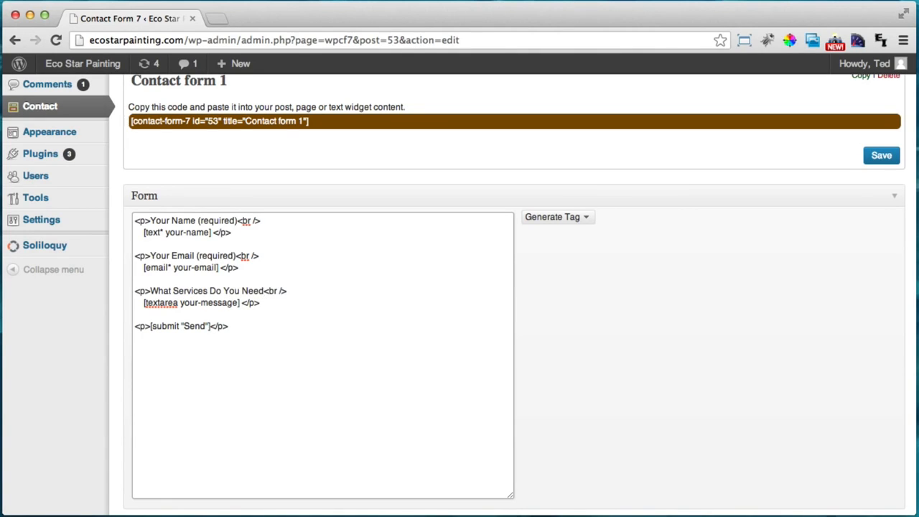
text(?)
scroll(646, 313, down, 7)
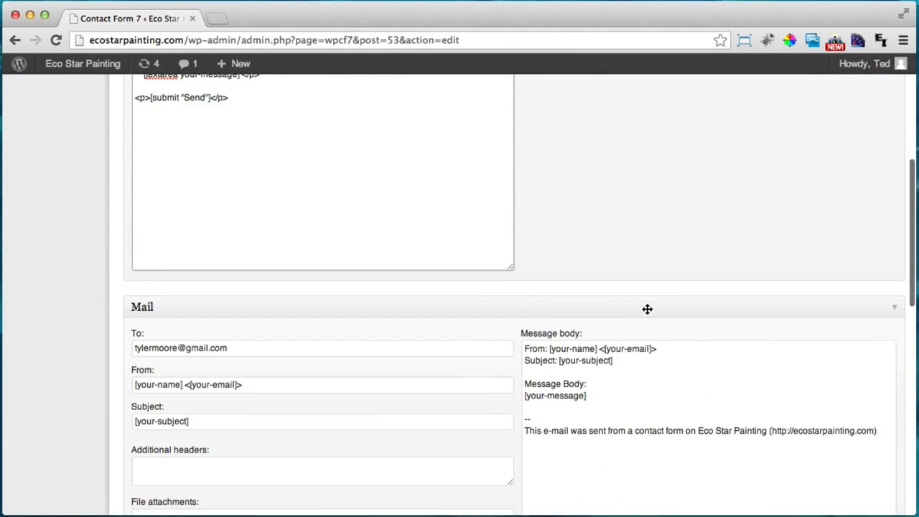
Replace the mail body's 'Message Body:' label with 'What Services They Need:'
scroll(645, 309, up, 1)
scroll(645, 310, up, 5)
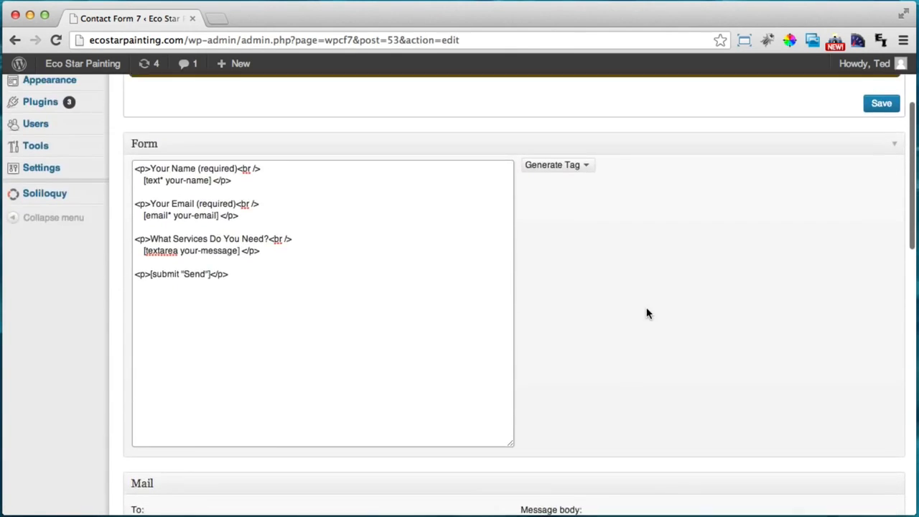
scroll(646, 312, down, 5)
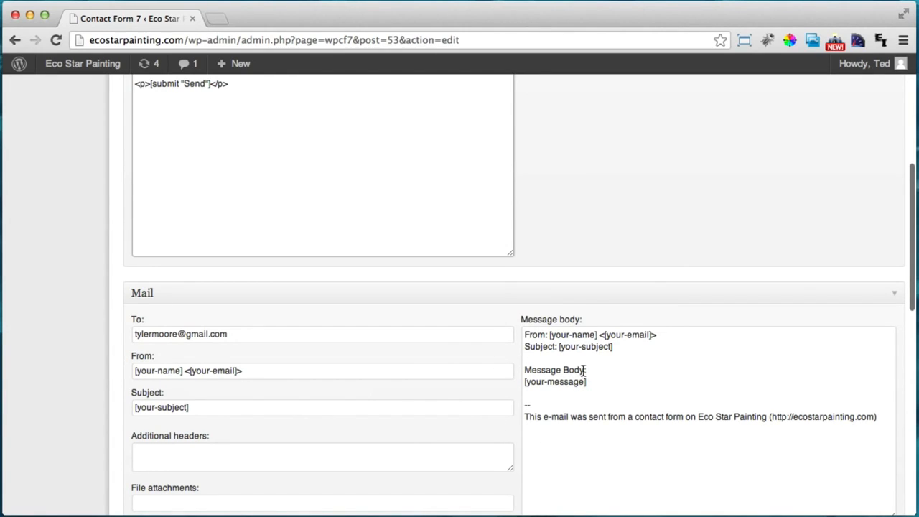
drag(584, 370, 522, 372)
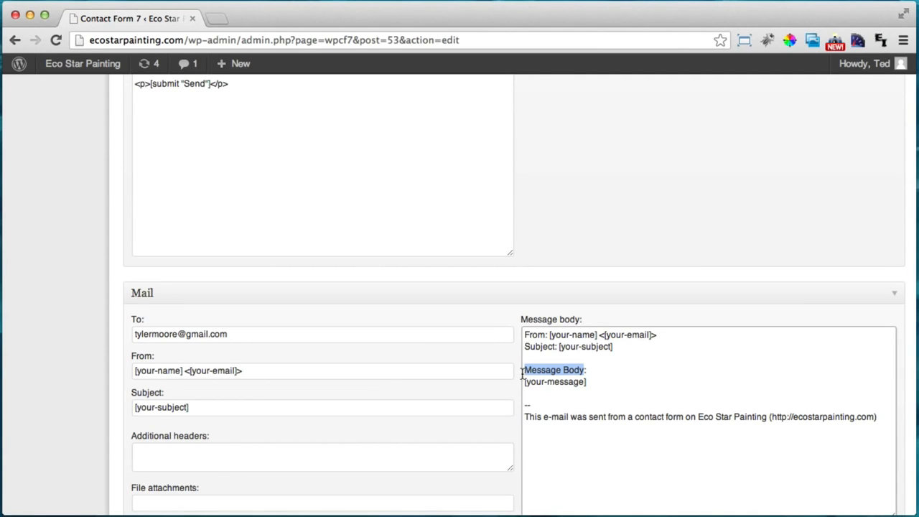
text(What SE)
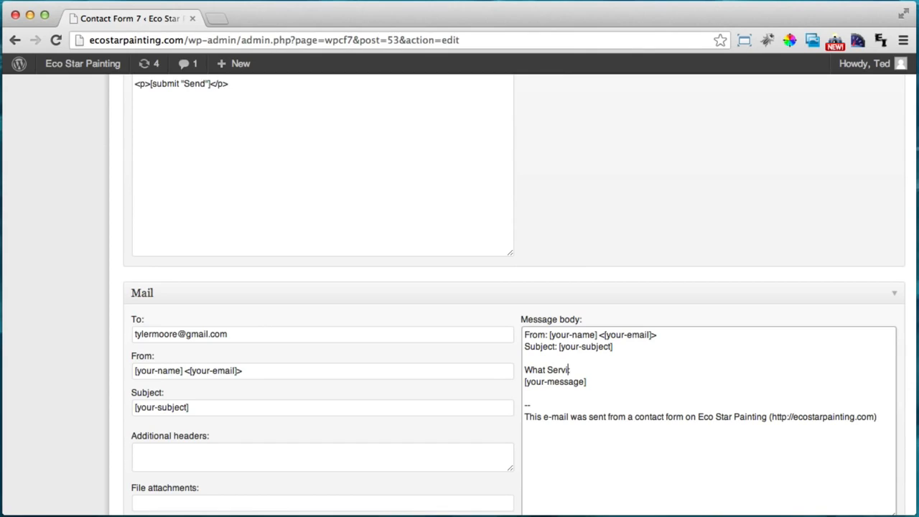
text(rvices They Need:)
Set the mail subject to 'Quote Form' and delete the Subject line from the body
scroll(279, 365, down, 1)
drag(222, 379, 94, 375)
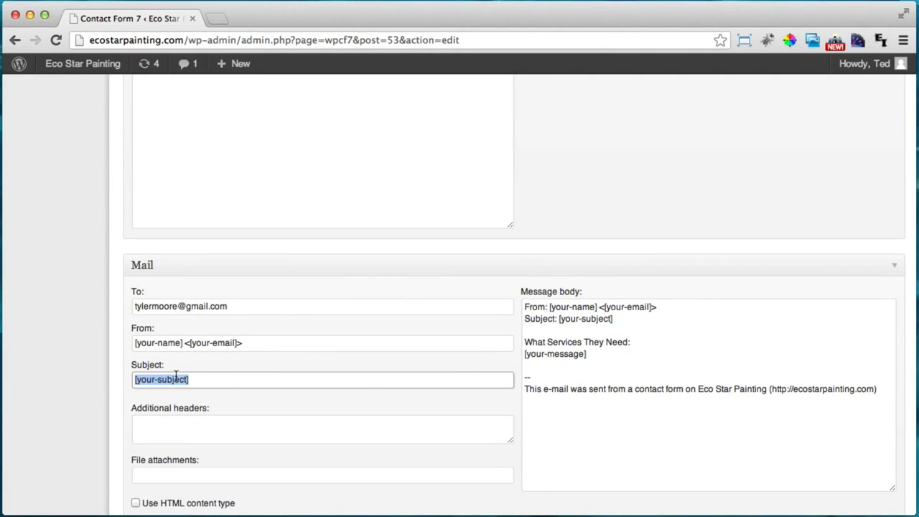
text(Quote Form)
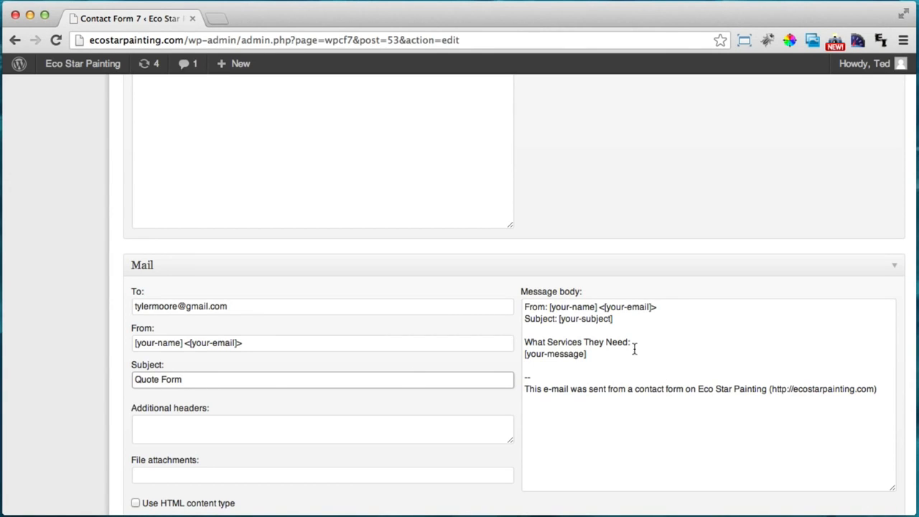
drag(622, 326, 512, 319)
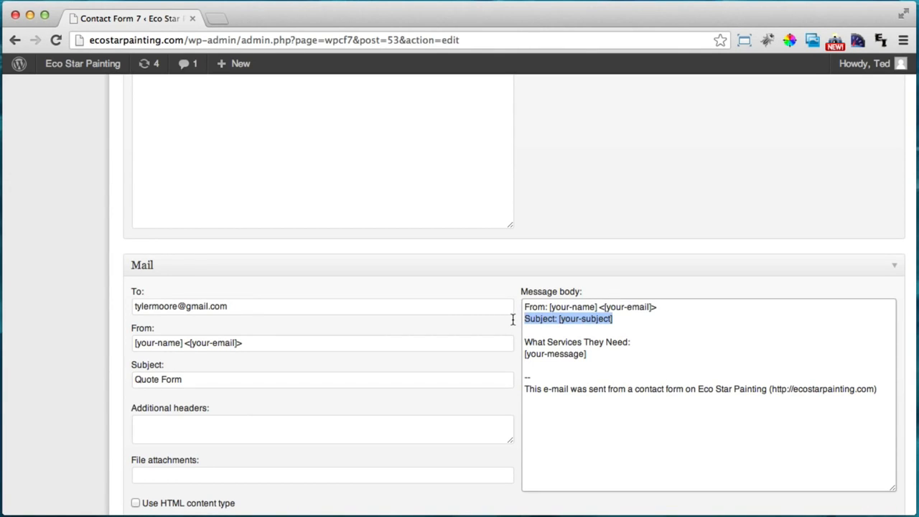
key(BackSpace)
key(BackSpace)
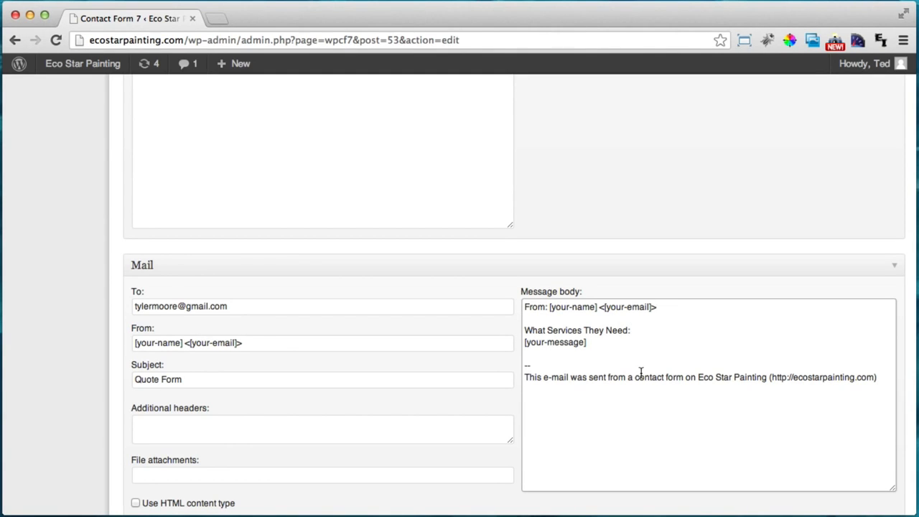
scroll(641, 373, down, 3)
scroll(642, 373, up, 10)
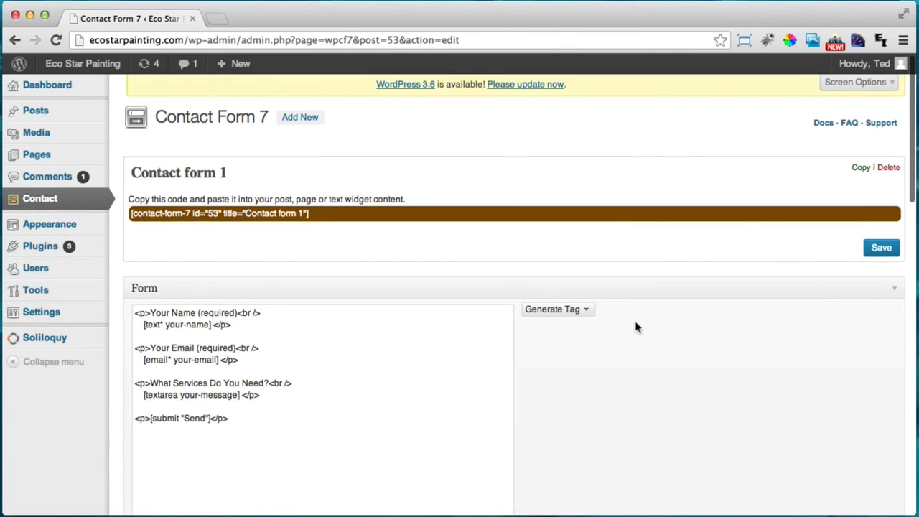
Save Contact form 1, copy its shortcode [contact-form-7 id="53" title="Contact form 1"], and go to Pages
click(881, 249)
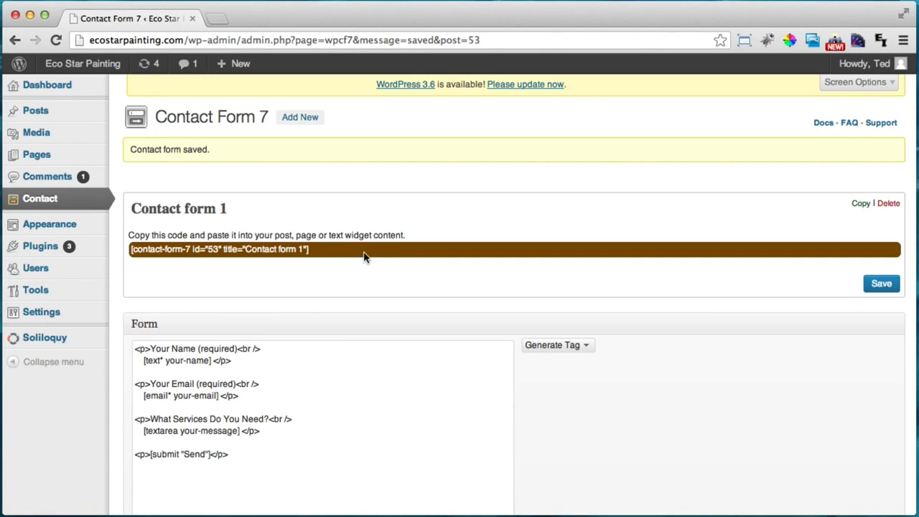
click(292, 250)
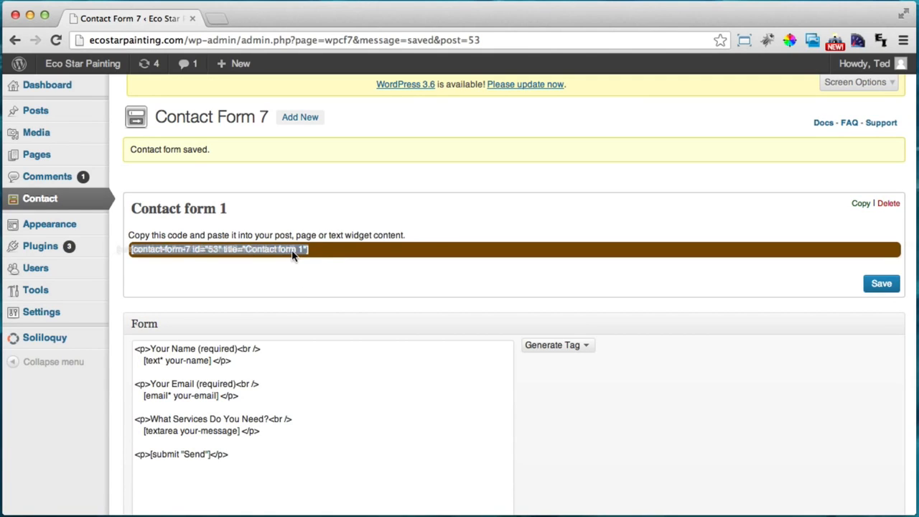
drag(310, 255, 123, 249)
right_click(183, 250)
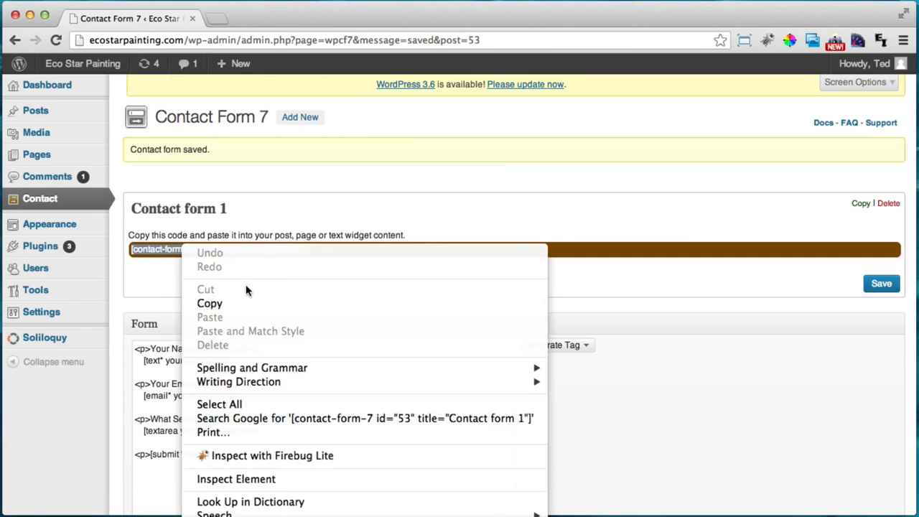
click(248, 302)
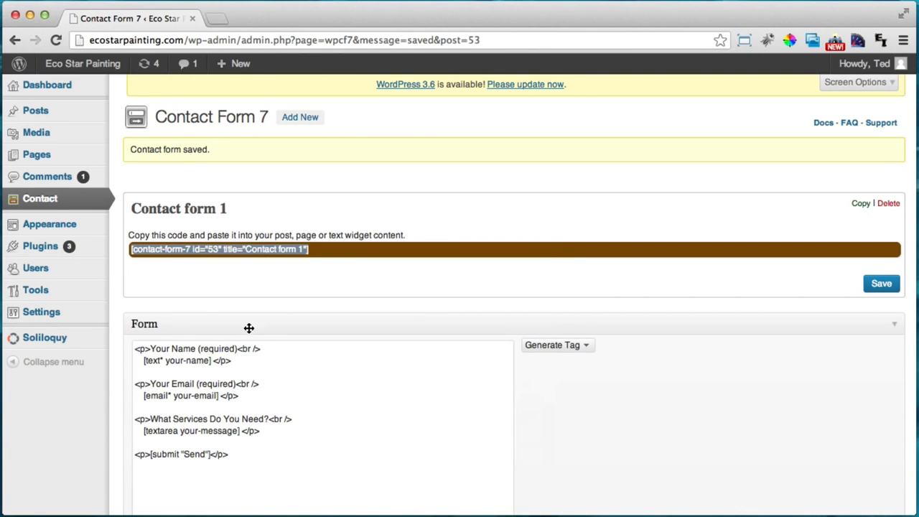
click(69, 157)
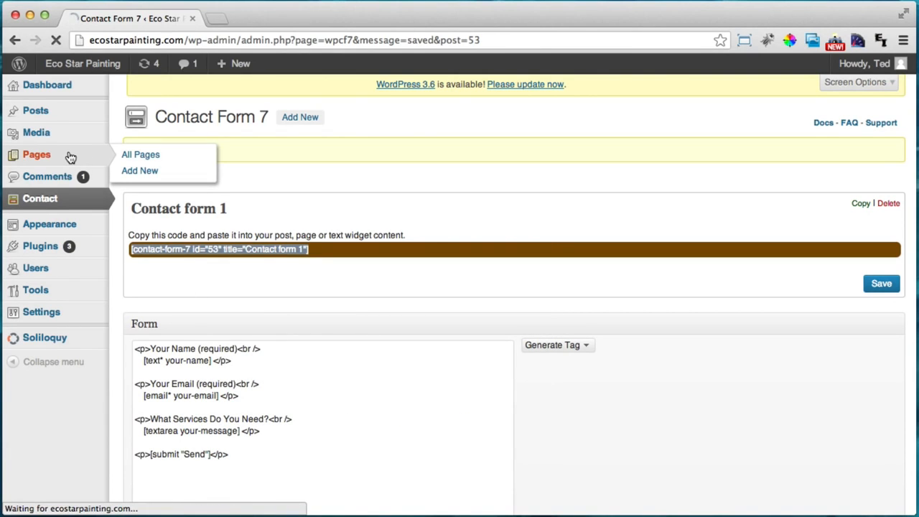
Edit the Get An Estimate page and open Visual Composer's Select Content Element dialog
mouse_move(220, 278)
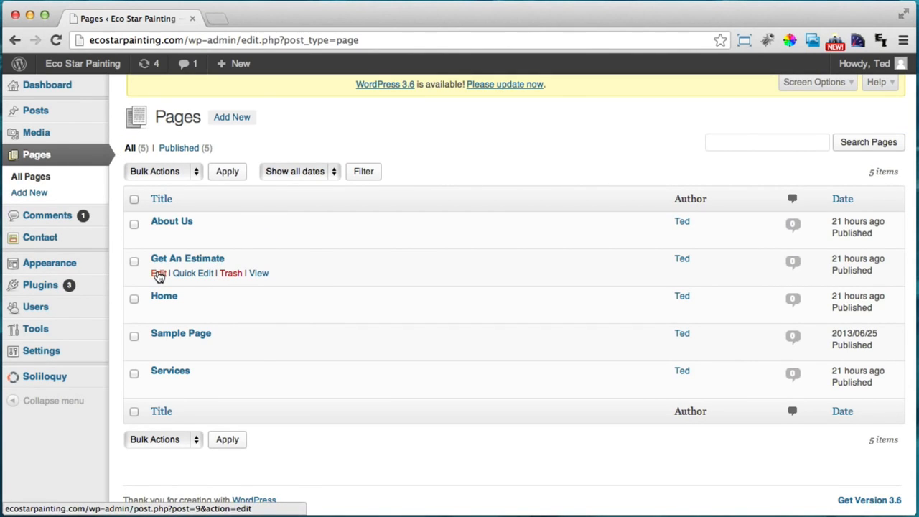
click(158, 275)
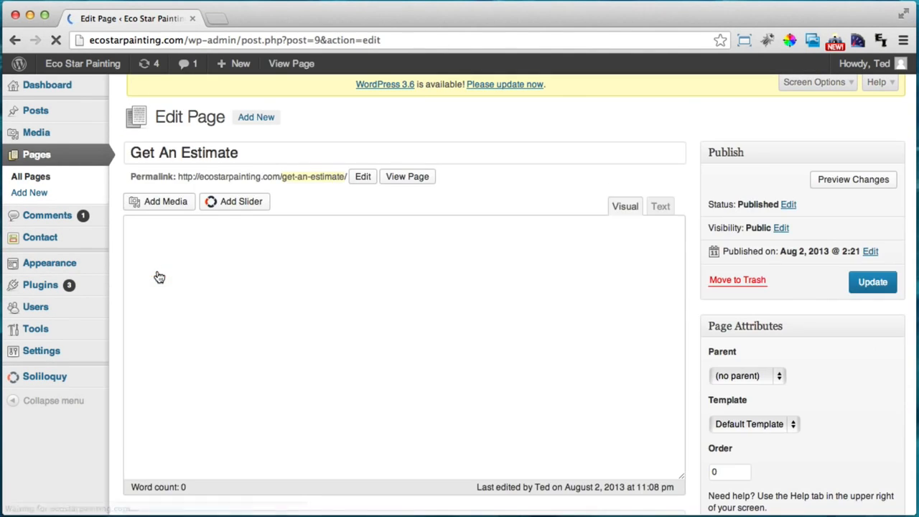
scroll(576, 285, down, 5)
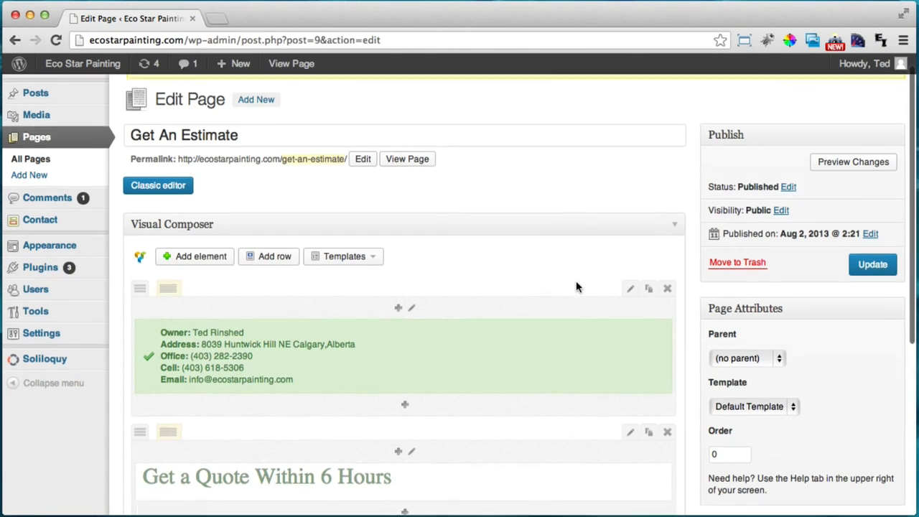
scroll(360, 310, up, 5)
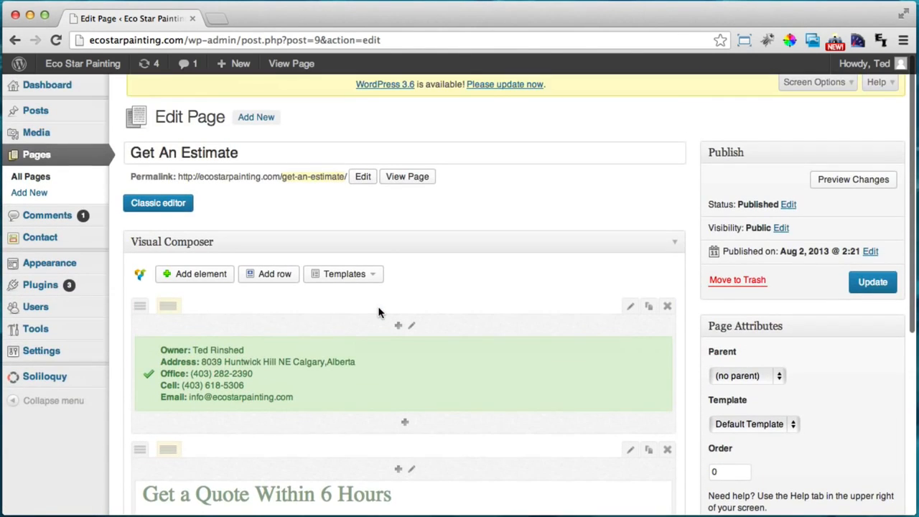
click(195, 273)
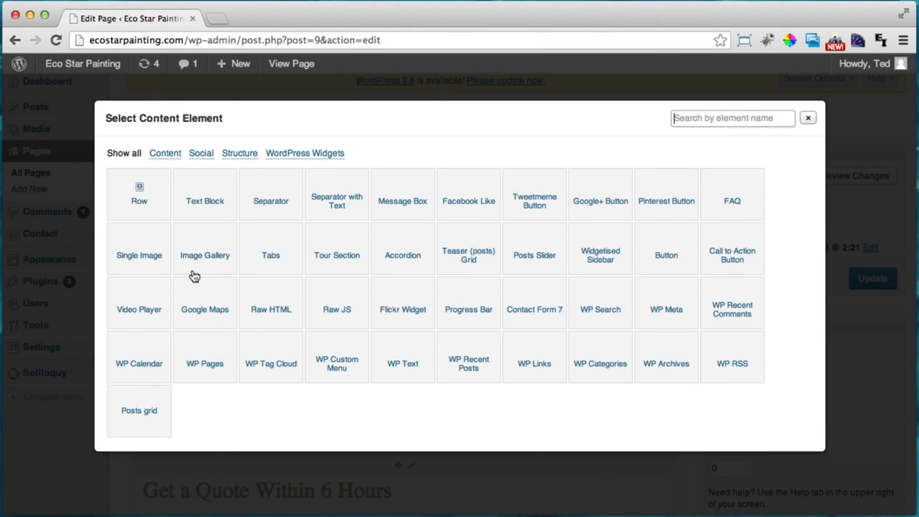
Insert a Contact Form 7 element using Contact form 1 below the quote heading
click(536, 307)
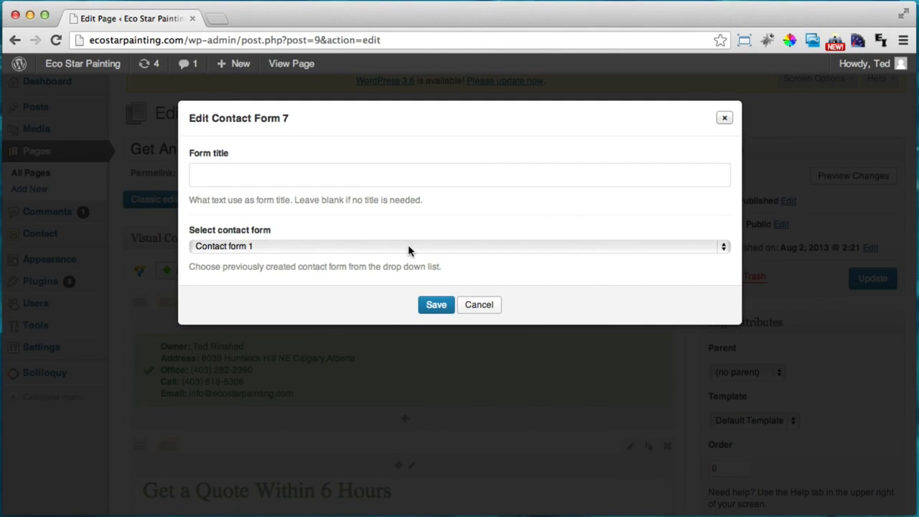
click(407, 248)
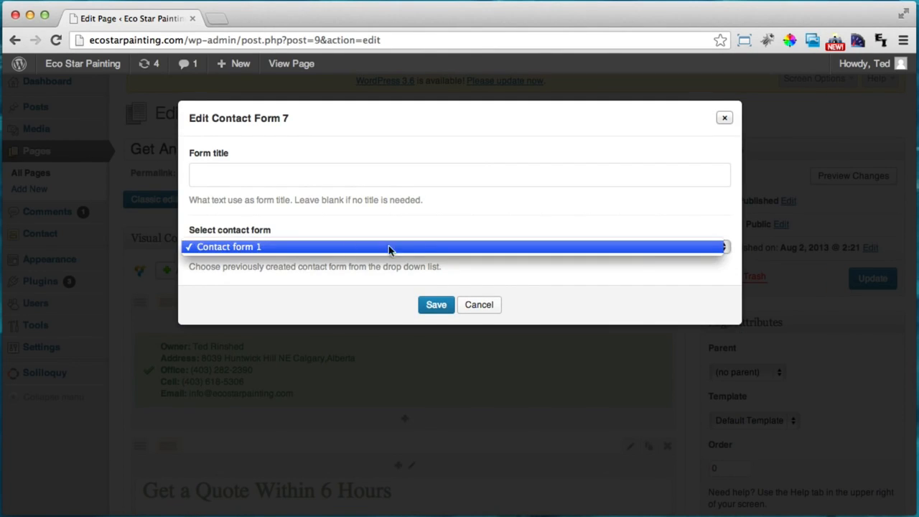
click(272, 249)
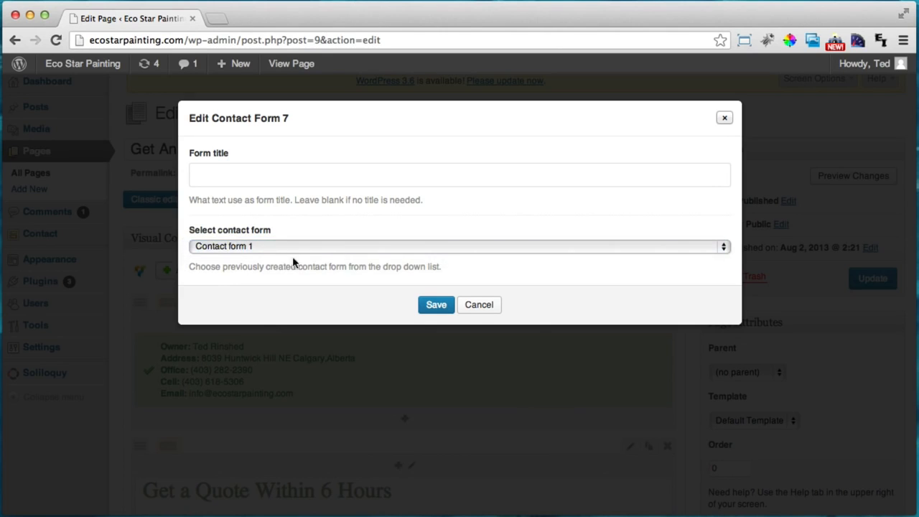
click(432, 307)
Update the Get An Estimate page and view it on the live site
scroll(442, 302, down, 5)
scroll(426, 312, up, 4)
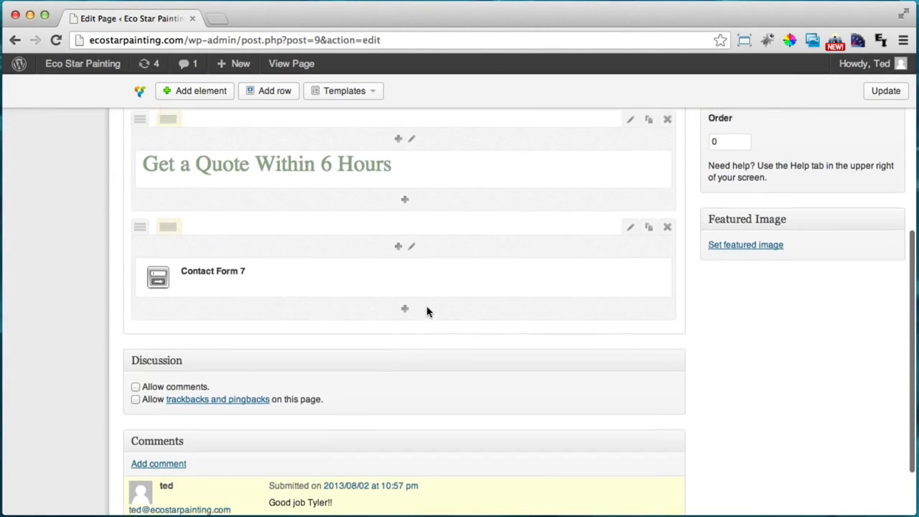
scroll(426, 312, up, 1)
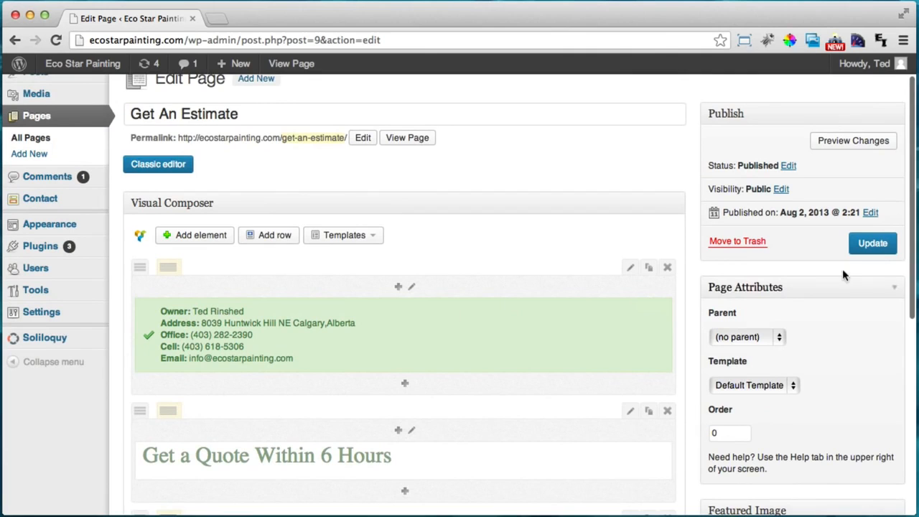
click(871, 244)
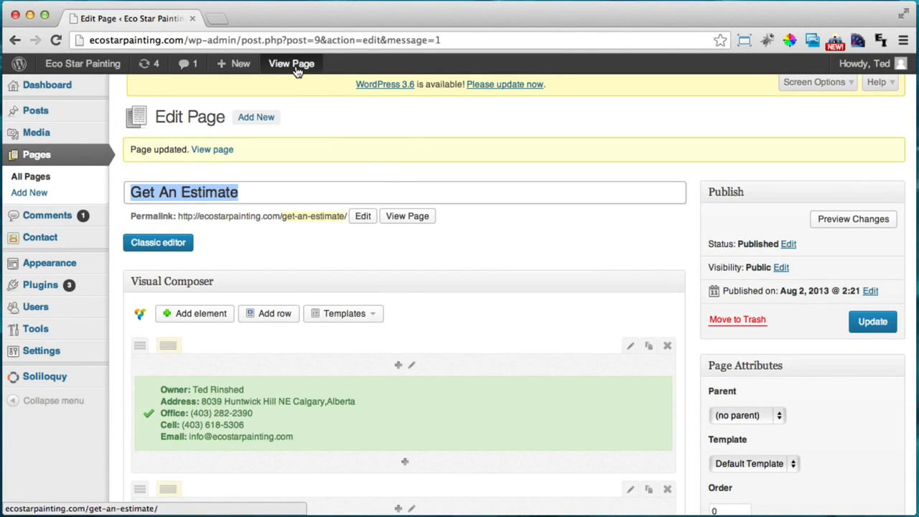
click(297, 69)
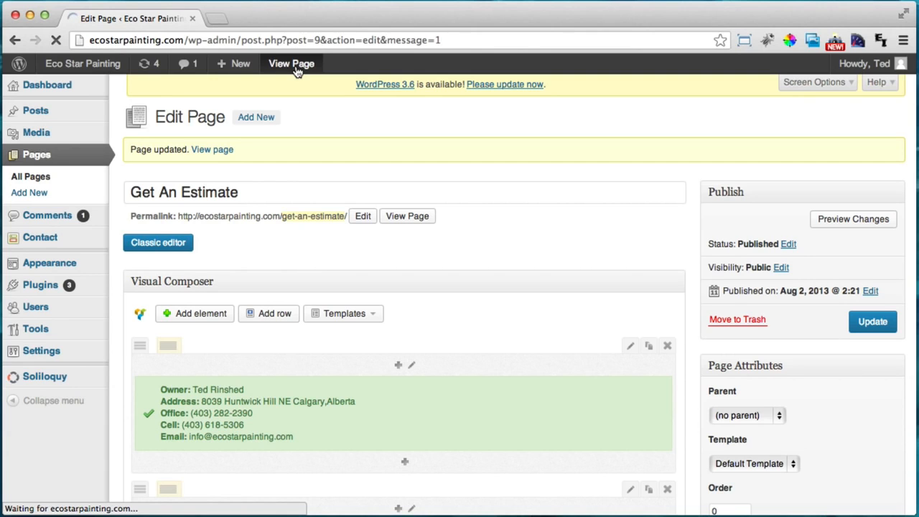
Scroll to the quote form on the live page and try its name and email fields
scroll(486, 157, down, 3)
scroll(487, 157, down, 3)
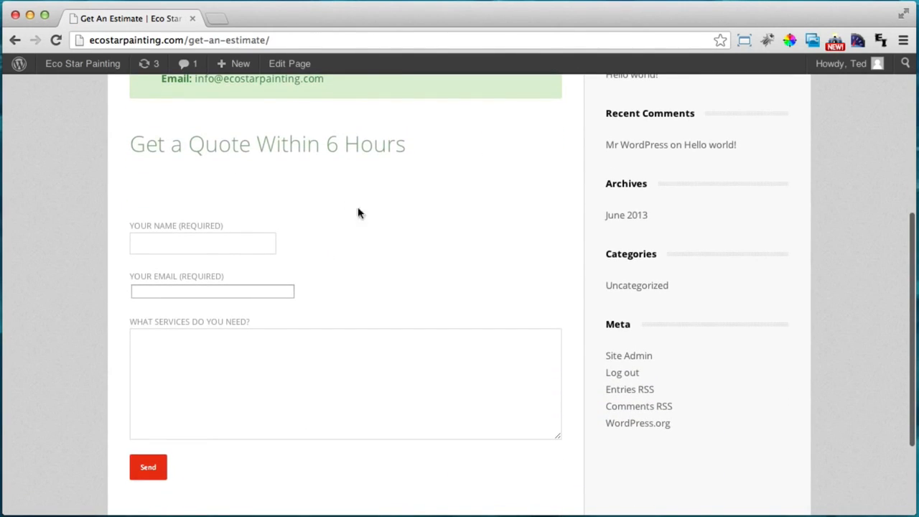
scroll(369, 211, up, 2)
click(201, 329)
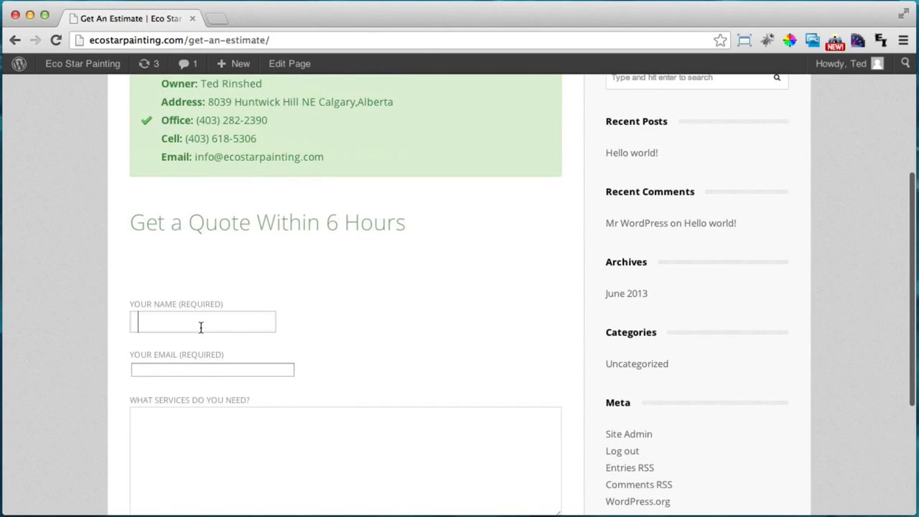
click(191, 369)
scroll(194, 364, down, 3)
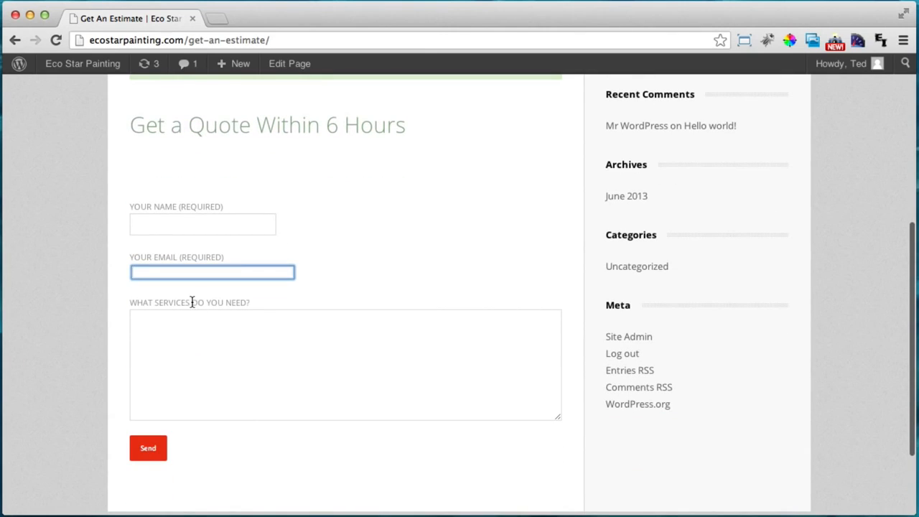
drag(192, 302, 280, 298)
click(265, 304)
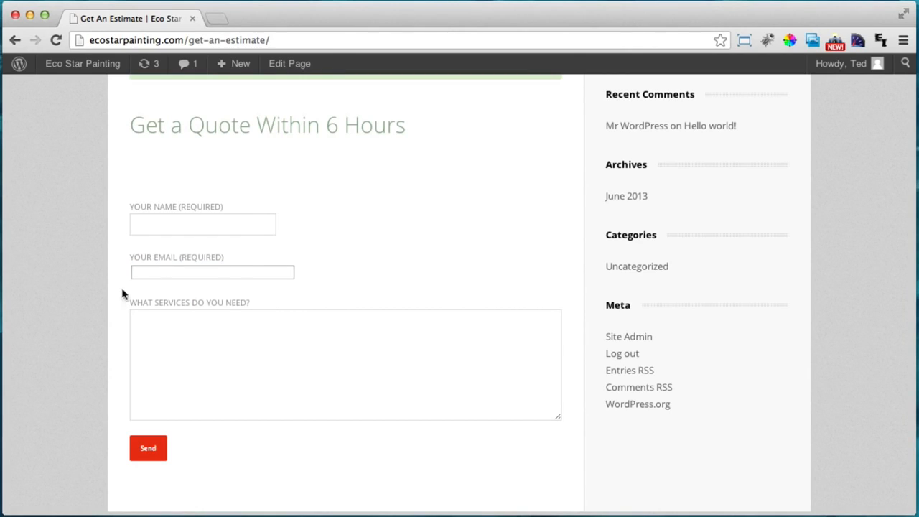
Fill in a test name, an e-mail address and placeholder services text
click(196, 228)
text(Tyler)
key(Tab)
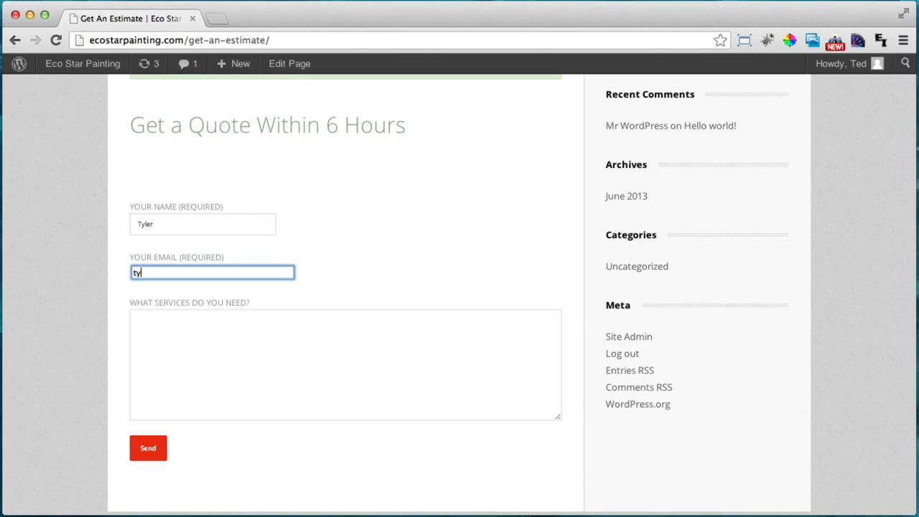
key(Tab)
text(jdkfjsdk fjskdfjsdklfjskldsf)
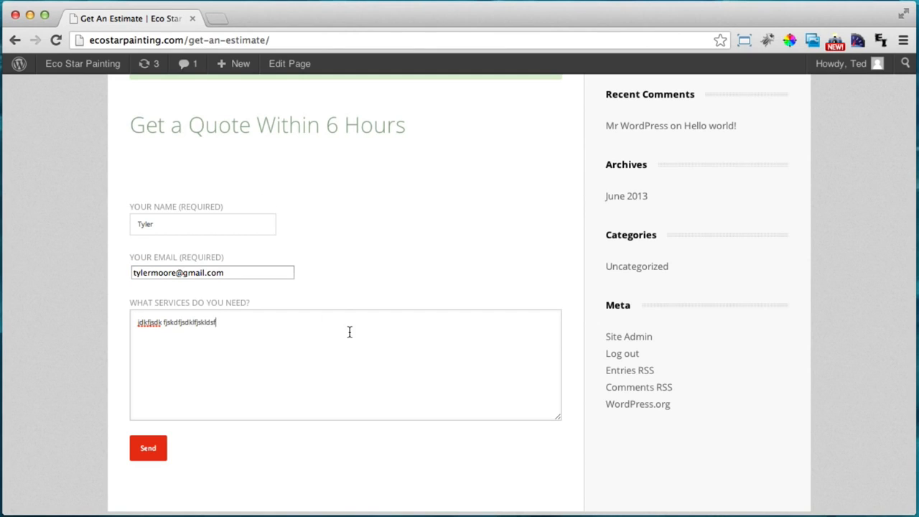
scroll(350, 333, up, 2)
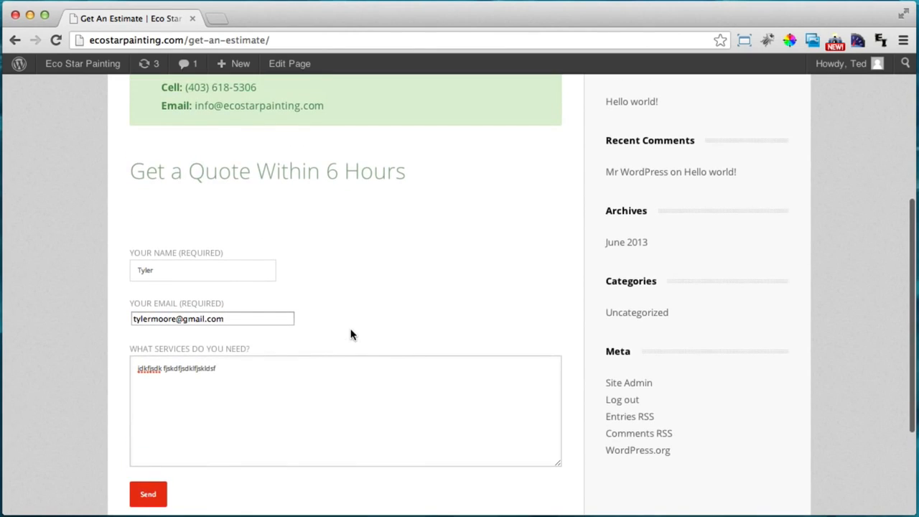
scroll(256, 421, down, 1)
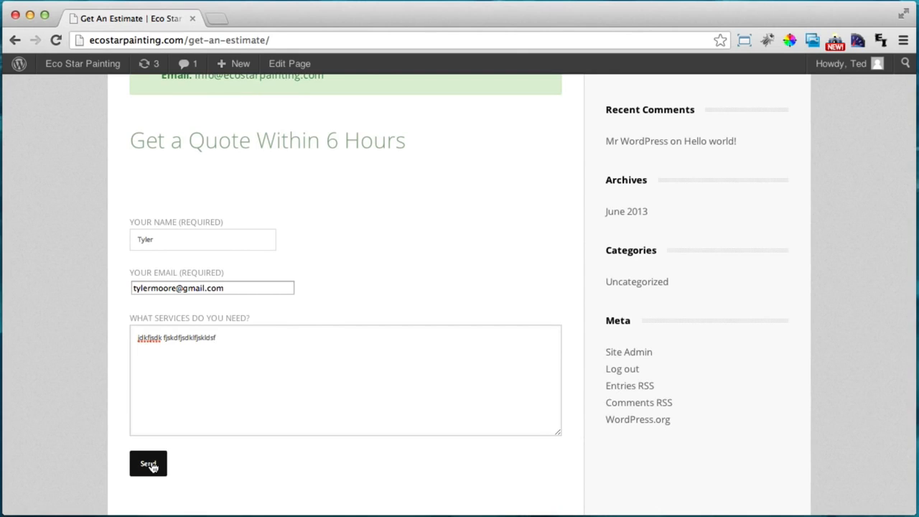
Send the test quote request and check the success message
click(149, 464)
scroll(248, 421, down, 3)
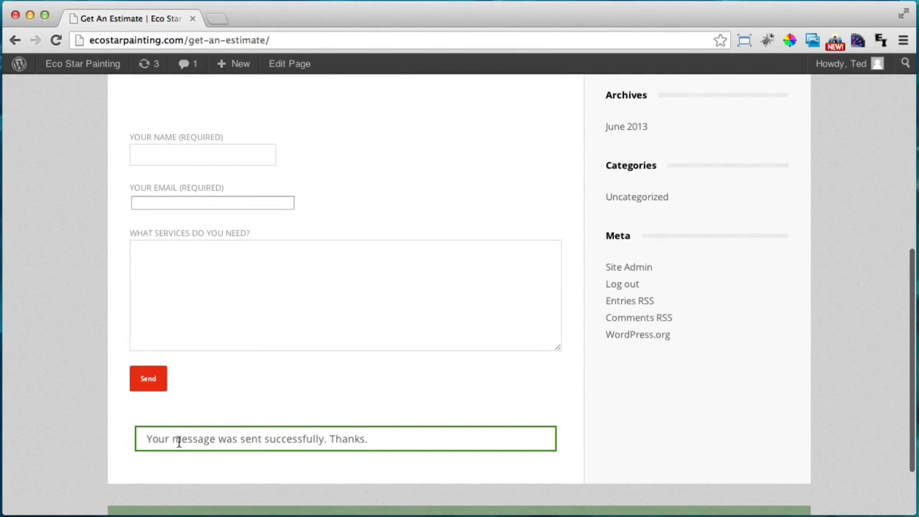
drag(205, 438, 376, 433)
click(375, 433)
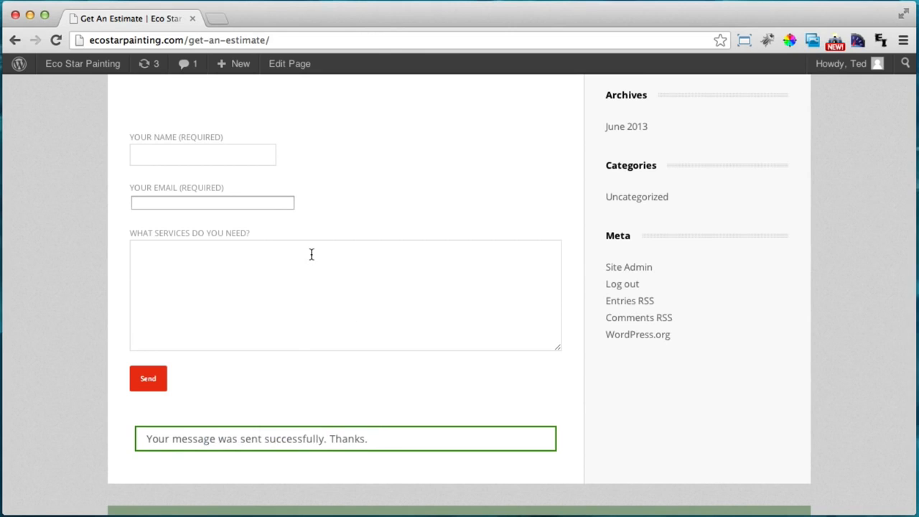
scroll(151, 244, up, 2)
scroll(285, 291, up, 2)
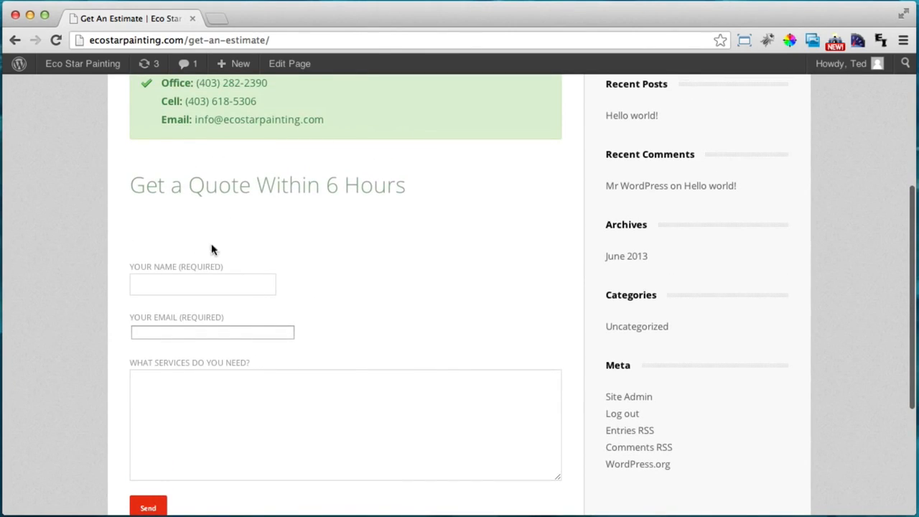
In the page editor, drag the Contact Form 7 element into the Get a Quote heading's row
click(294, 66)
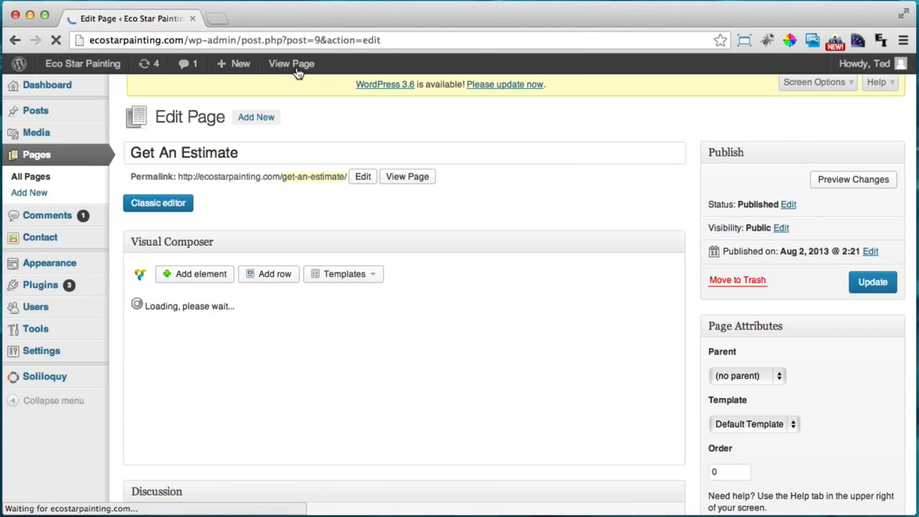
scroll(461, 286, down, 5)
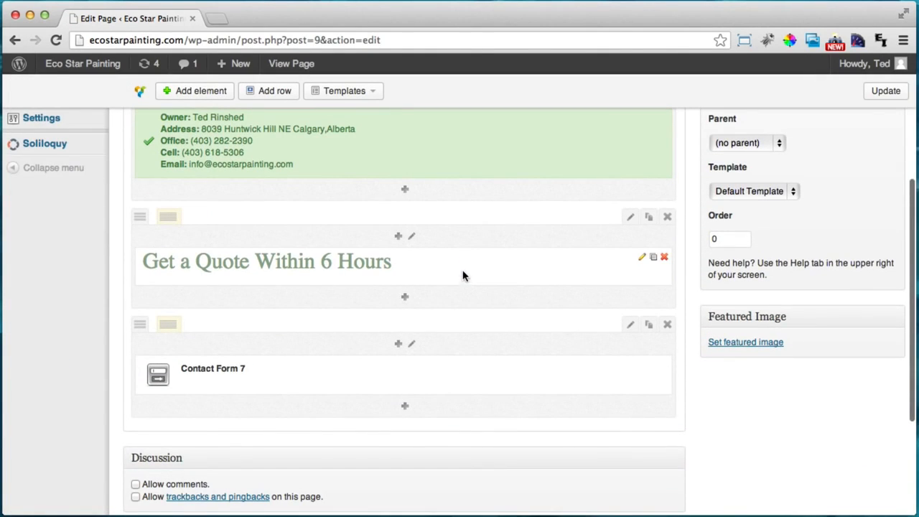
drag(310, 374, 318, 311)
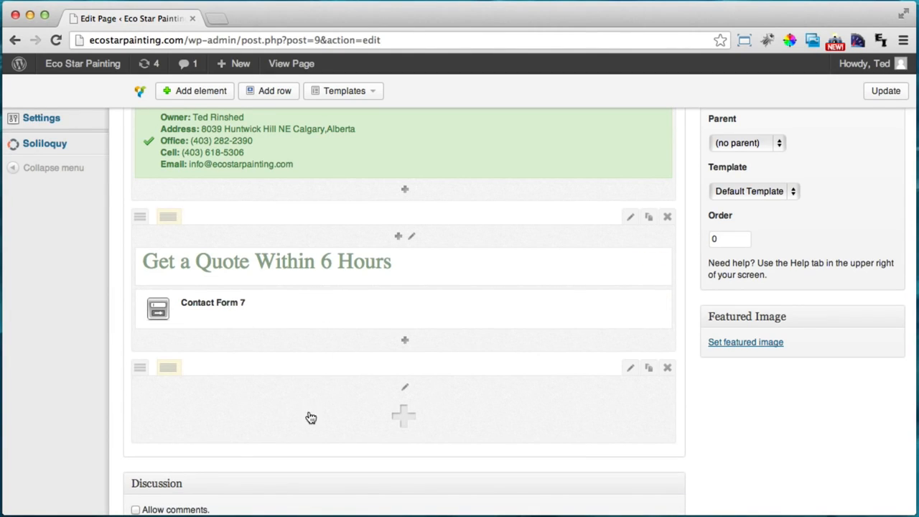
Delete the leftover empty row, confirm, and update the page
click(666, 369)
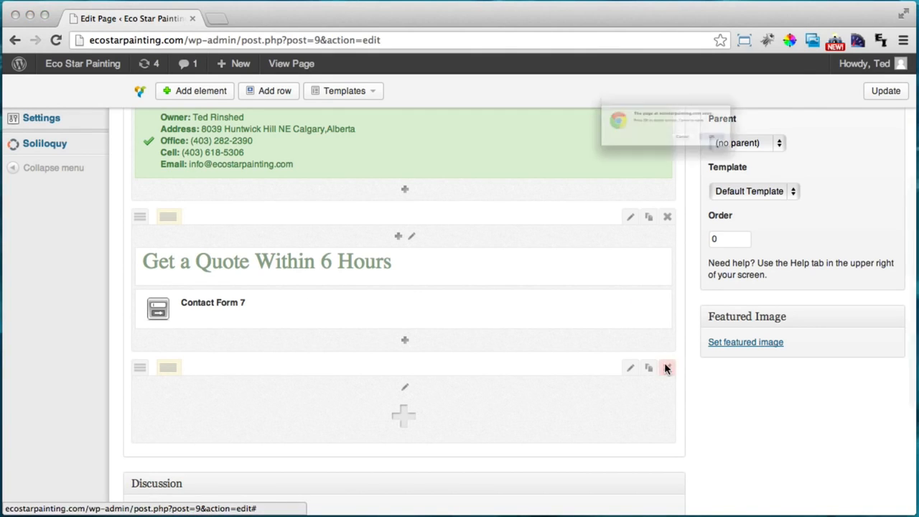
click(794, 154)
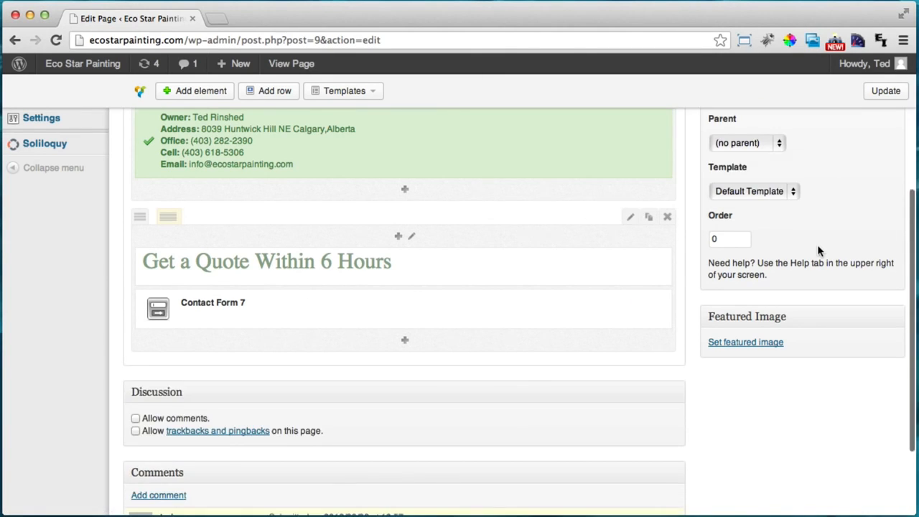
scroll(817, 244, up, 3)
click(872, 172)
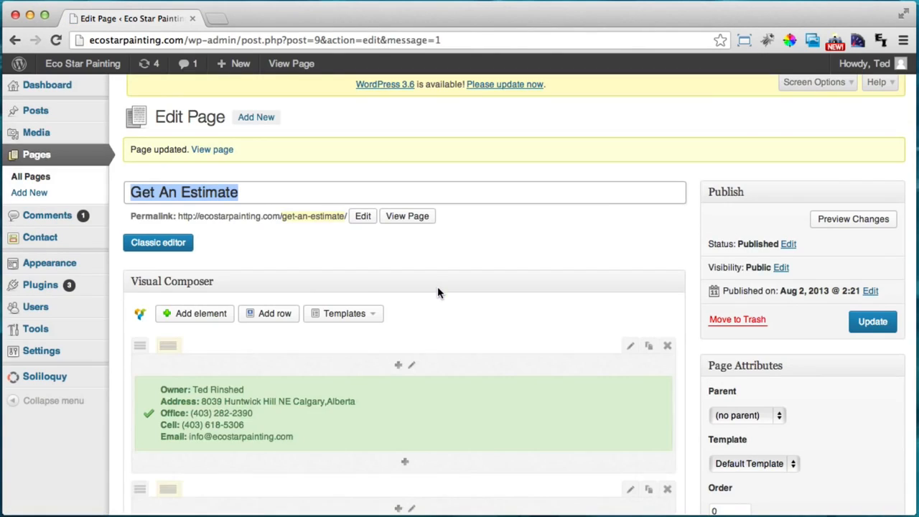
View the live Get An Estimate page and review the contact box, quote heading and form layout
click(413, 218)
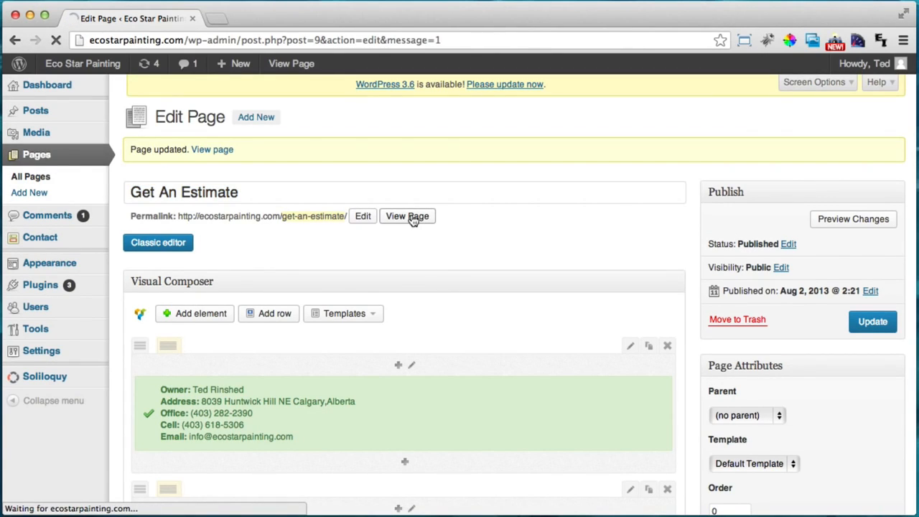
scroll(452, 232, down, 5)
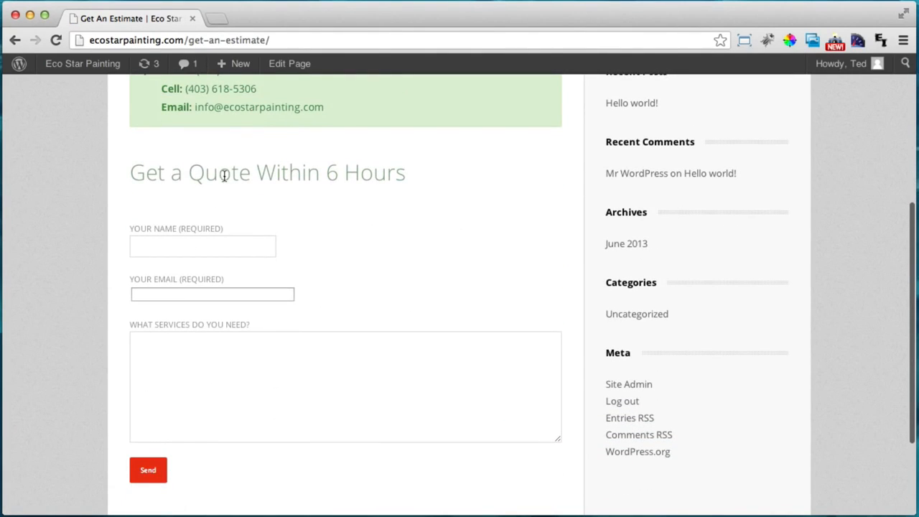
scroll(244, 190, down, 4)
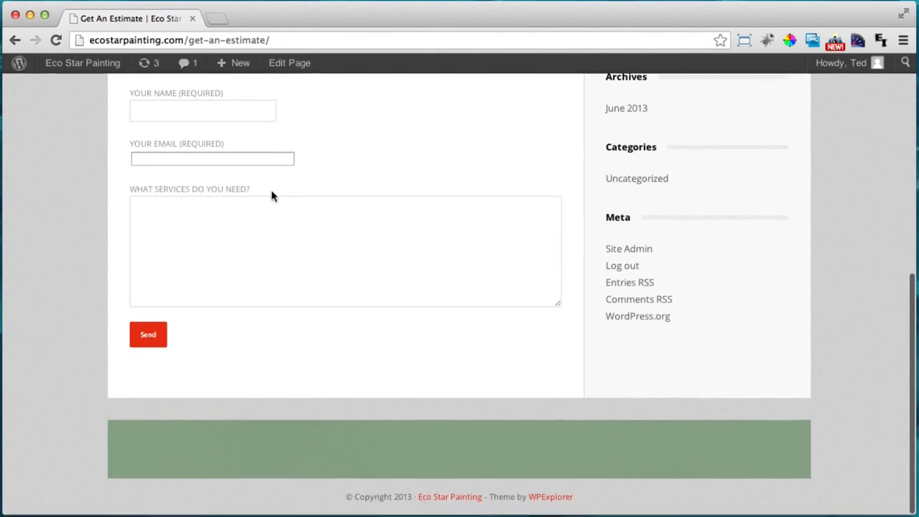
scroll(271, 195, up, 5)
scroll(279, 193, up, 5)
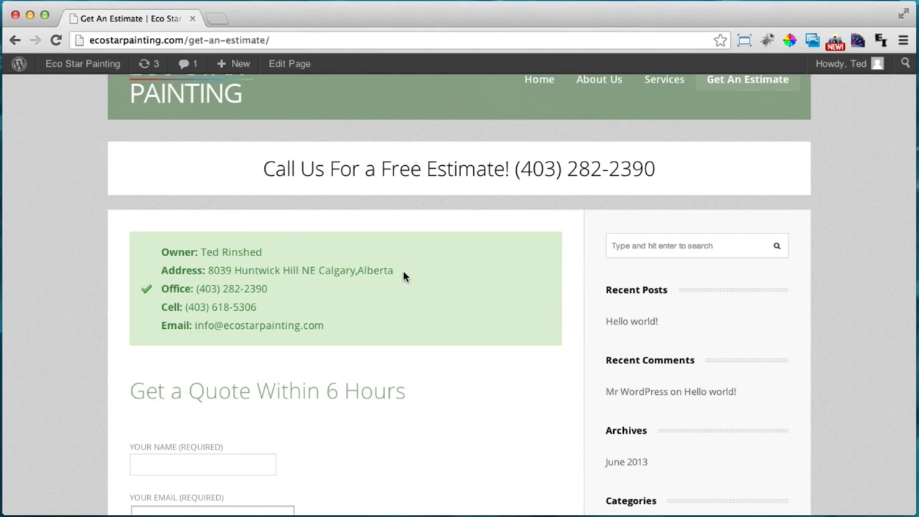
scroll(402, 269, down, 3)
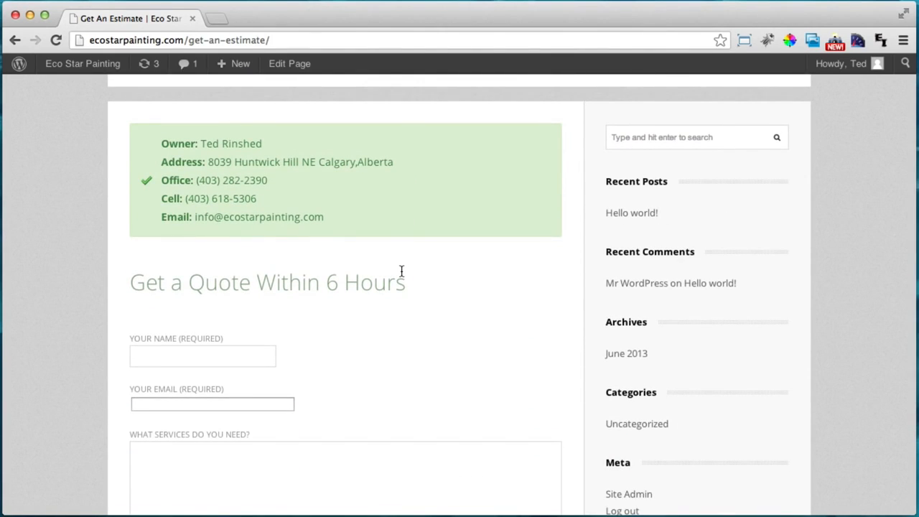
scroll(401, 273, down, 3)
scroll(641, 298, up, 4)
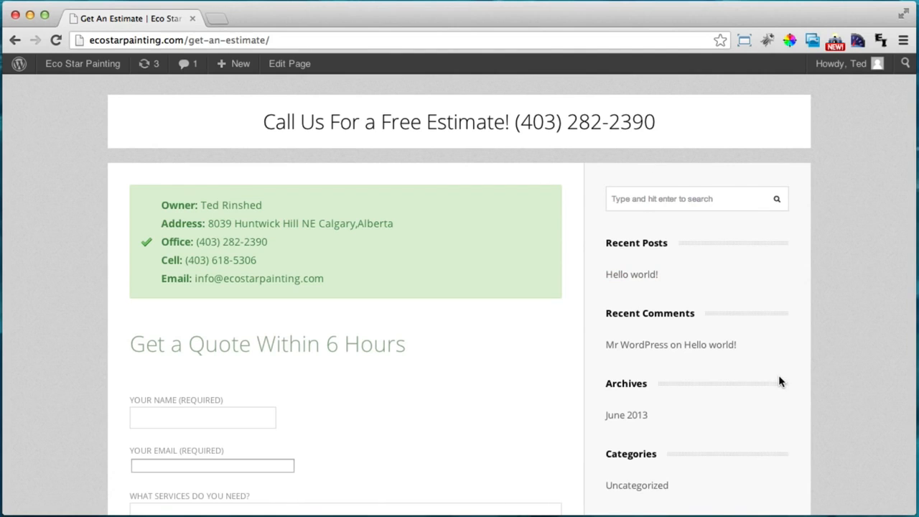
scroll(779, 381, down, 5)
scroll(603, 405, up, 4)
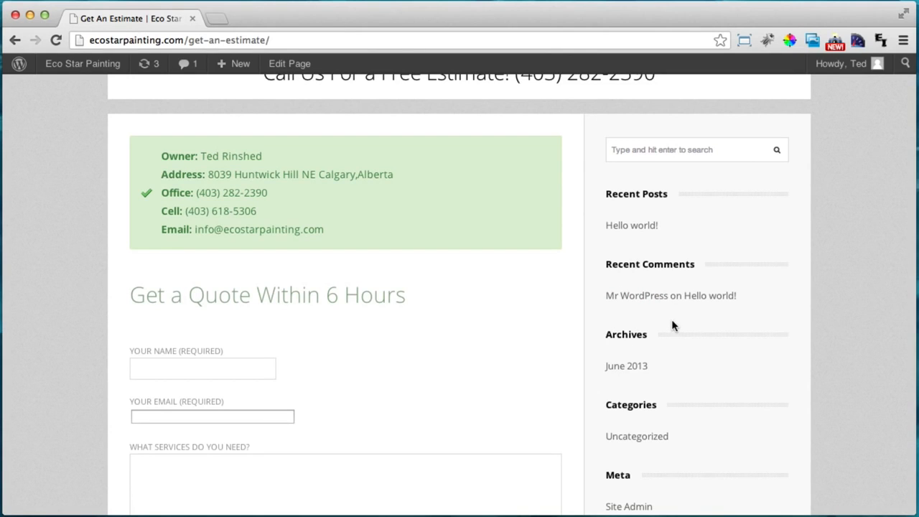
scroll(701, 310, up, 1)
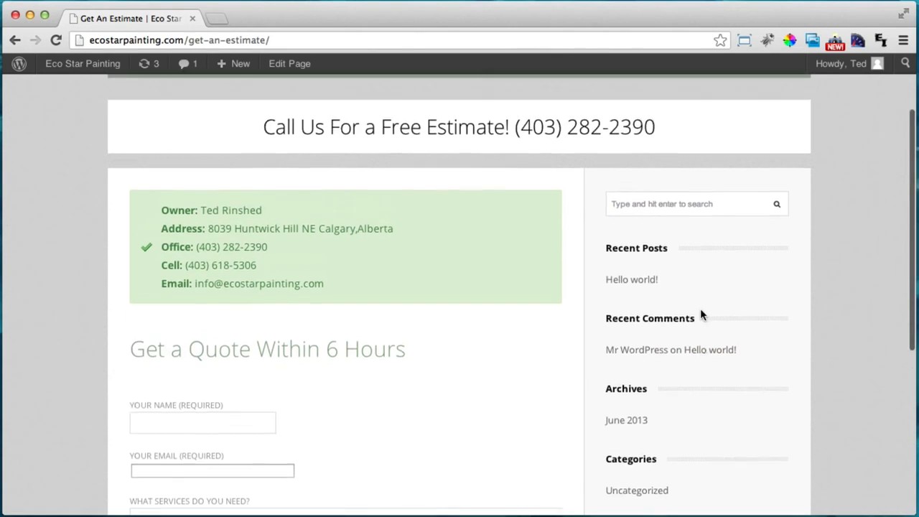
scroll(699, 316, up, 2)
scroll(695, 320, down, 2)
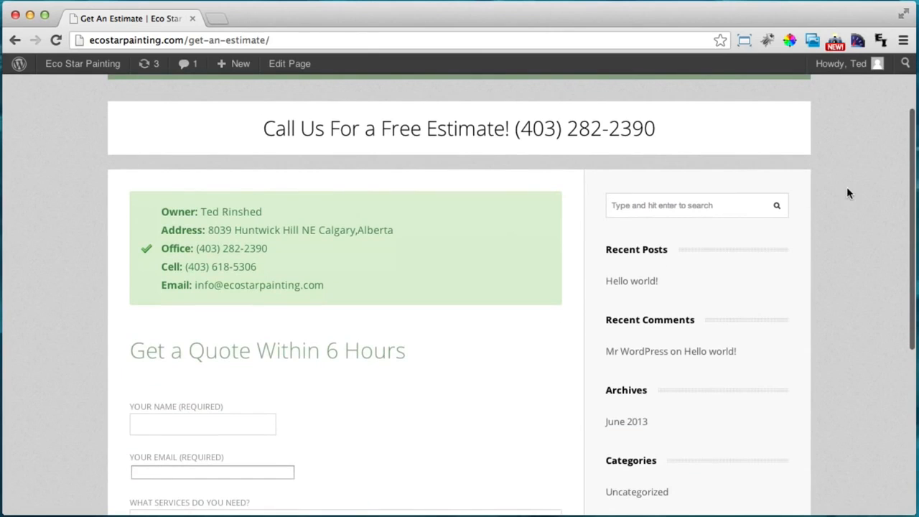
scroll(775, 431, down, 3)
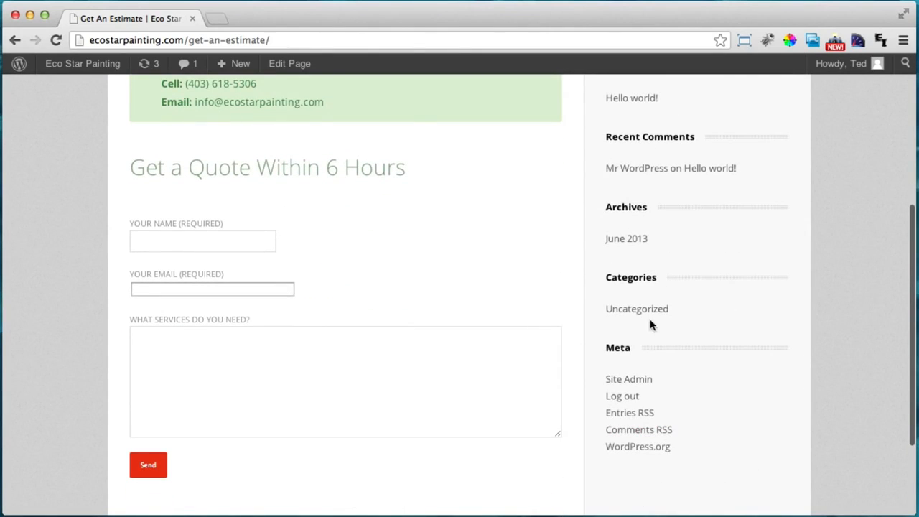
scroll(649, 323, down, 2)
scroll(651, 323, up, 6)
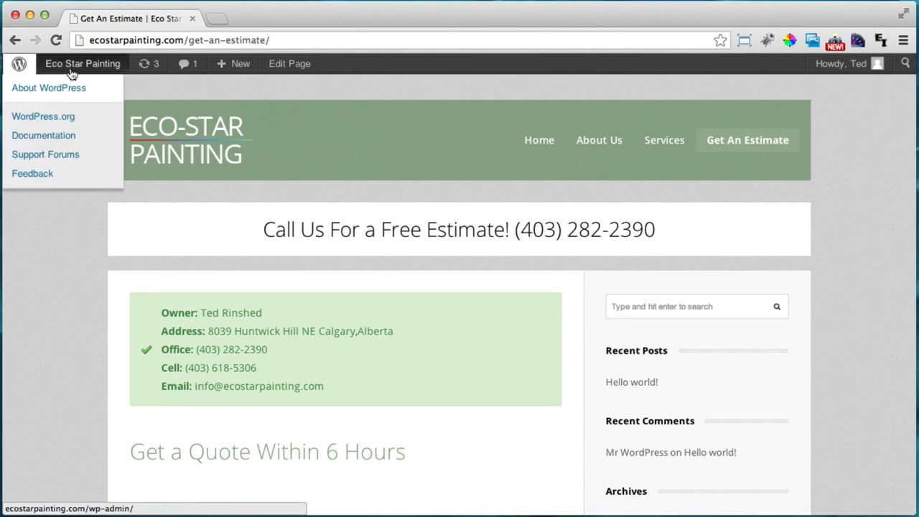
Go to the admin dashboard and open Appearance > Widgets
mouse_move(81, 66)
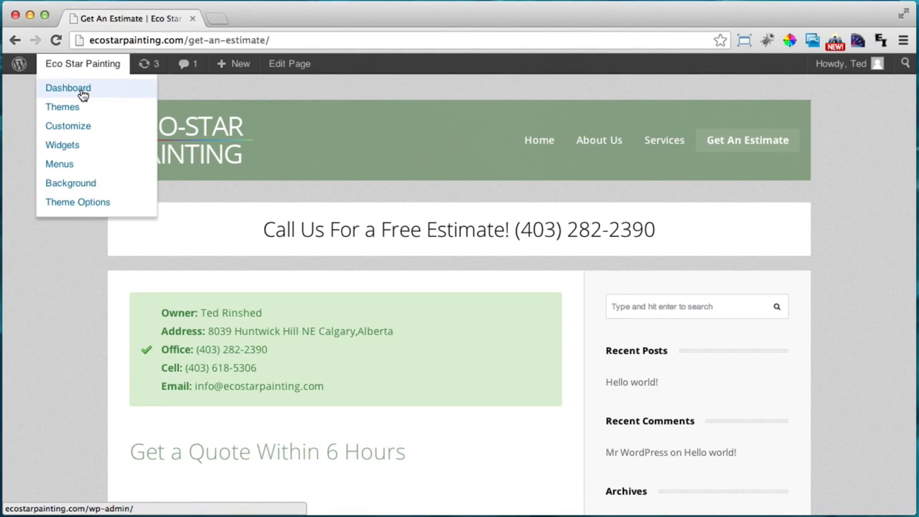
click(83, 93)
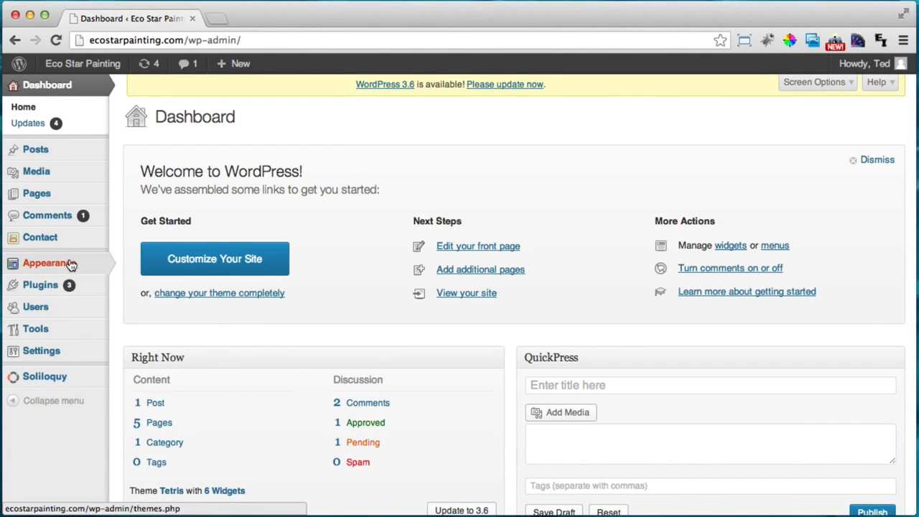
mouse_move(67, 263)
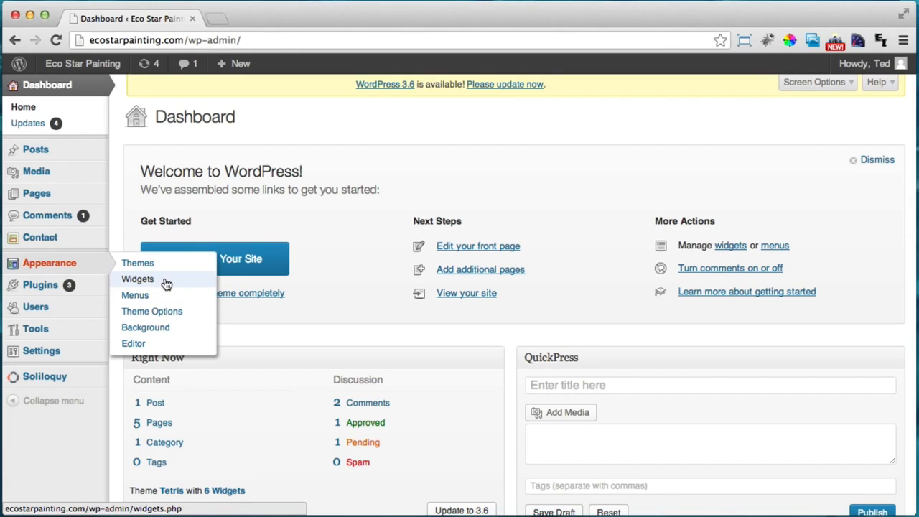
click(166, 284)
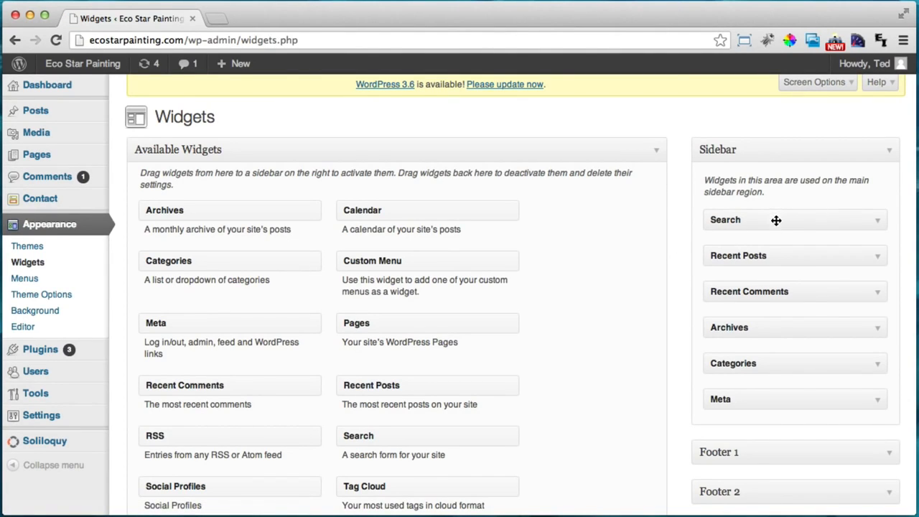
Remove Search, Recent Posts, Recent Comments, Archives, Categories and Meta from the Sidebar
drag(791, 219, 470, 227)
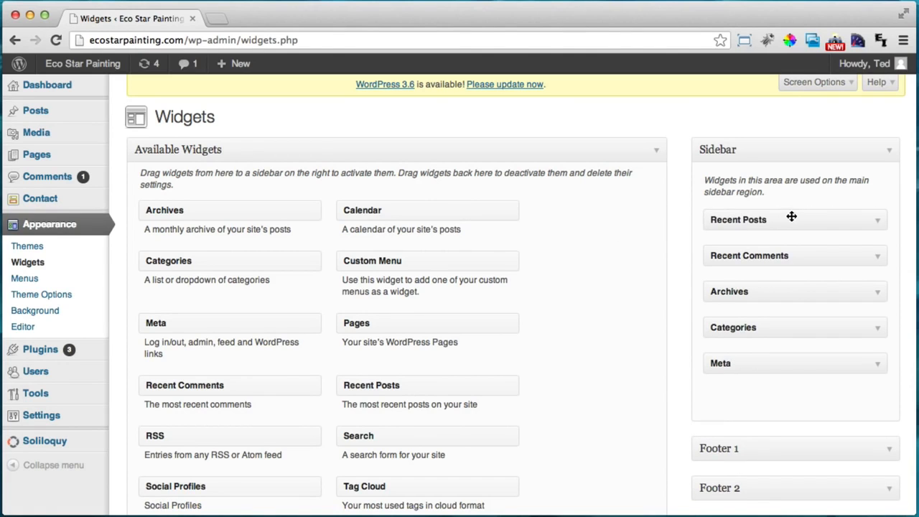
drag(734, 218, 437, 231)
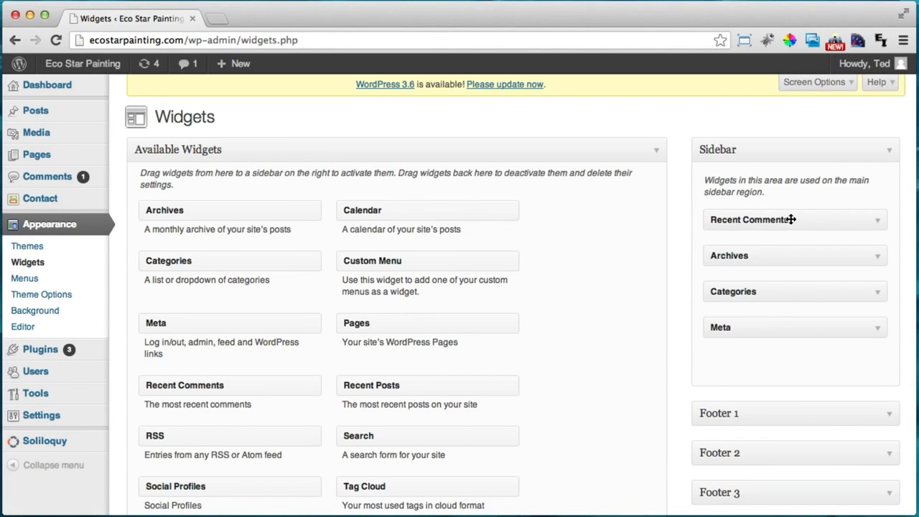
drag(792, 217, 459, 234)
drag(706, 219, 423, 236)
drag(749, 224, 459, 229)
drag(703, 230, 237, 231)
Open the live site in a new tab, check the Get An Estimate page's empty sidebar, then return to Widgets
mouse_move(75, 63)
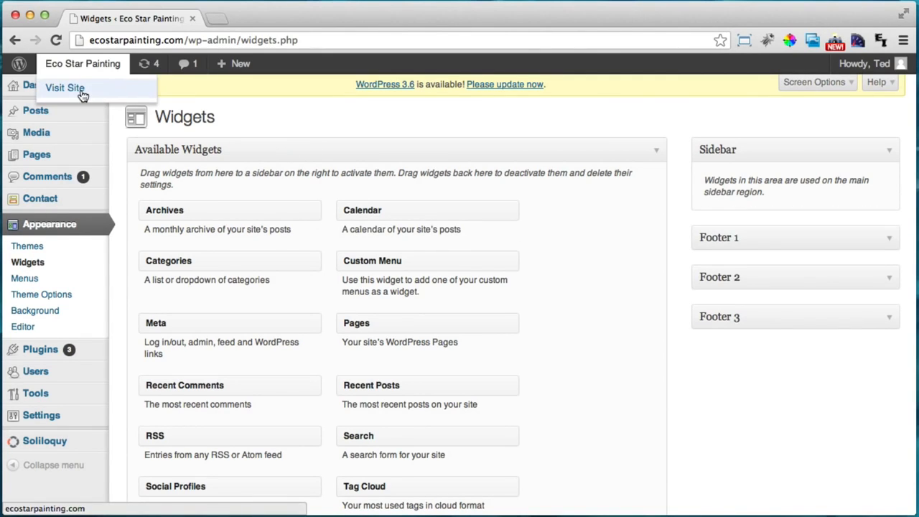
super+click(64, 87)
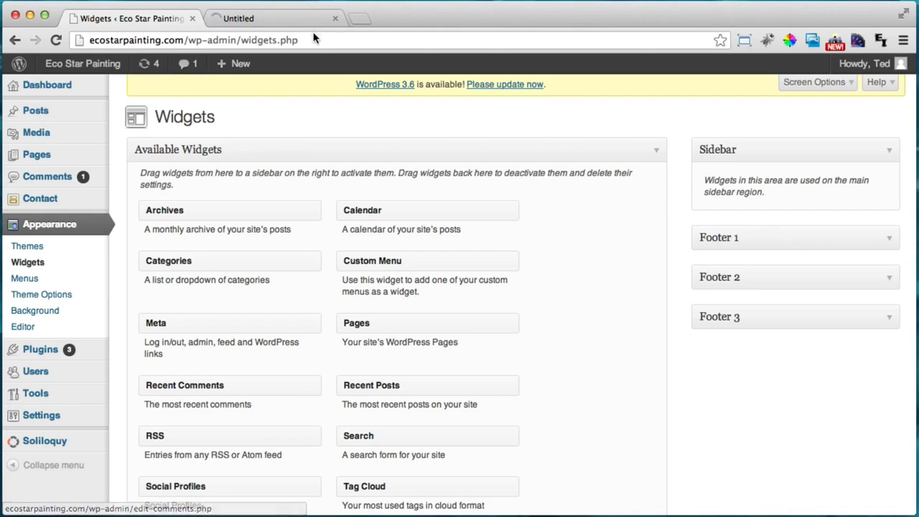
click(279, 22)
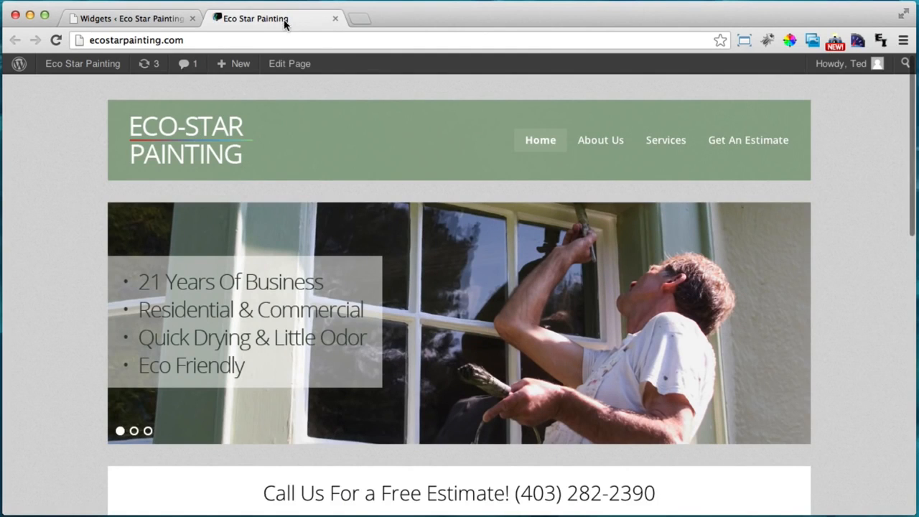
click(740, 142)
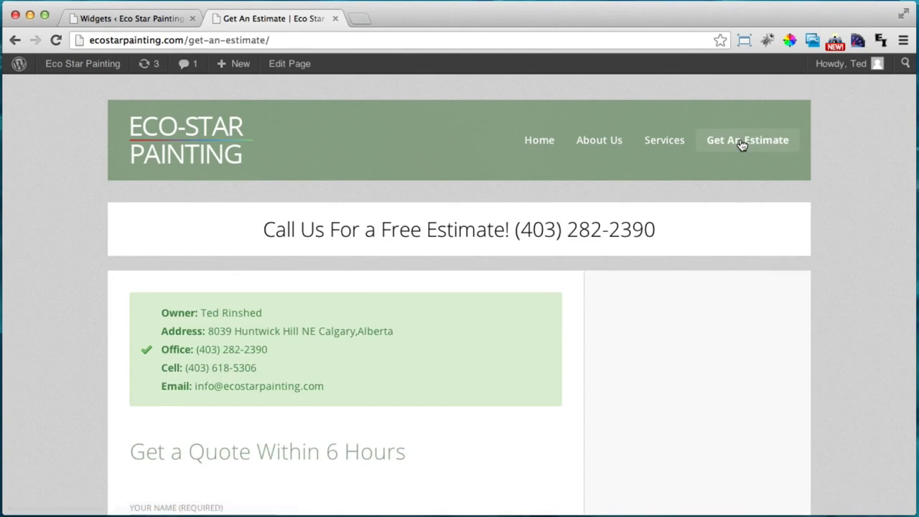
scroll(718, 154, down, 3)
scroll(787, 267, down, 3)
scroll(490, 297, down, 2)
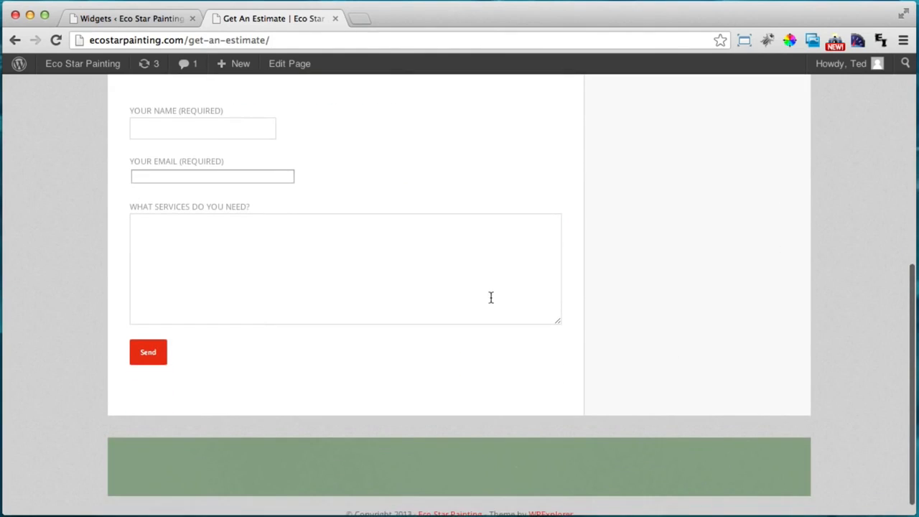
scroll(586, 133, up, 5)
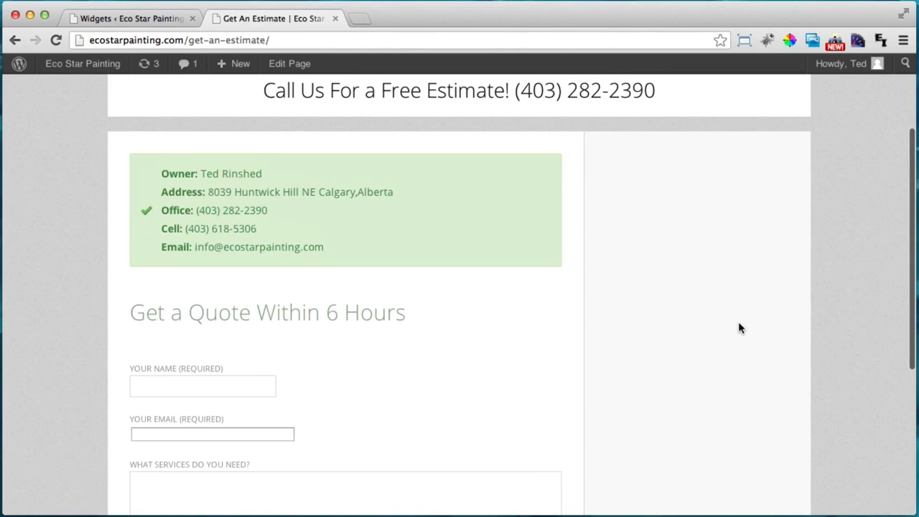
click(135, 19)
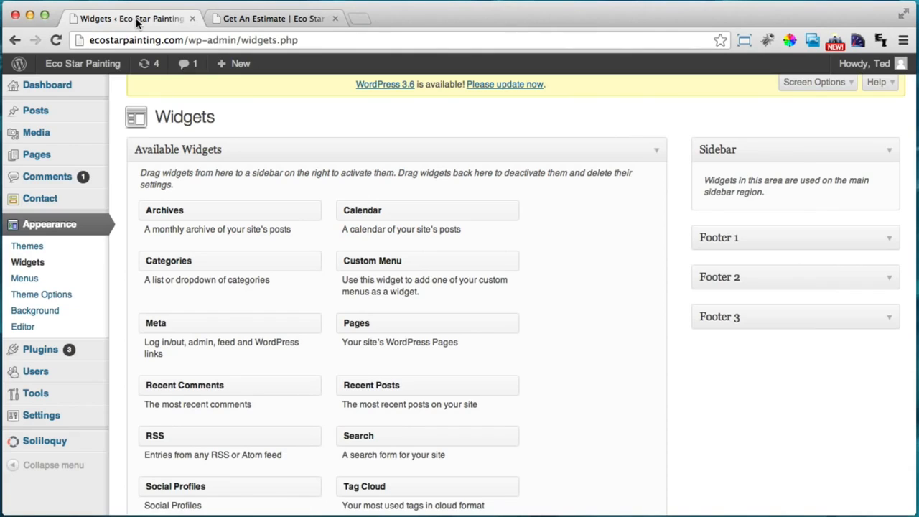
Drag a Text widget into the Sidebar, title it Service Area, and place the cursor in its content
scroll(627, 309, down, 5)
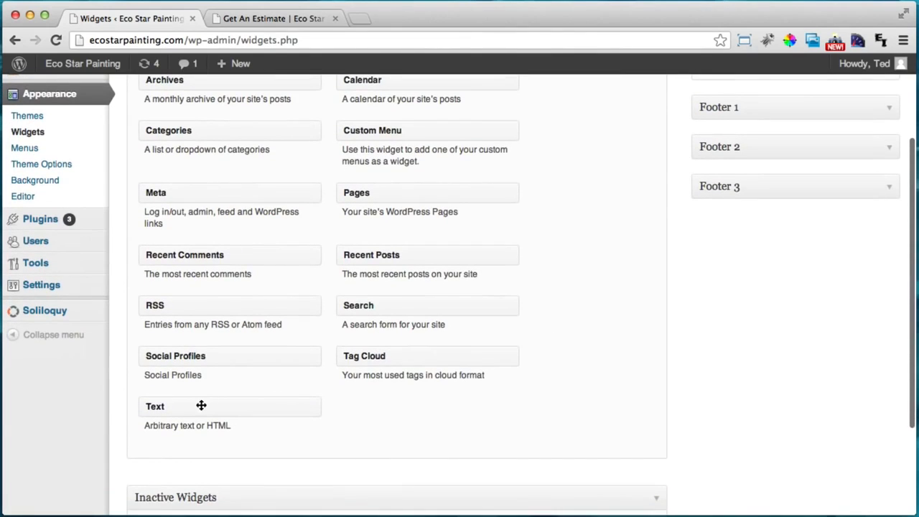
drag(197, 405, 782, 203)
click(625, 249)
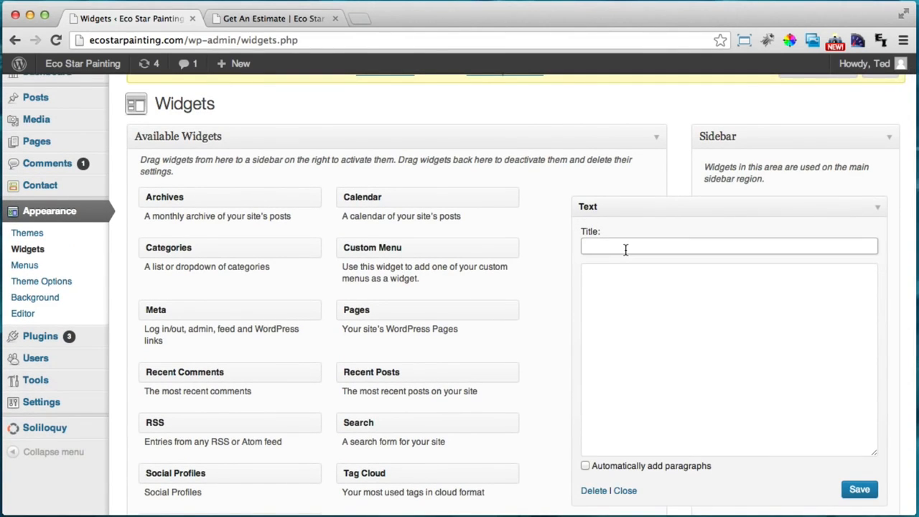
text(Service Area)
click(651, 291)
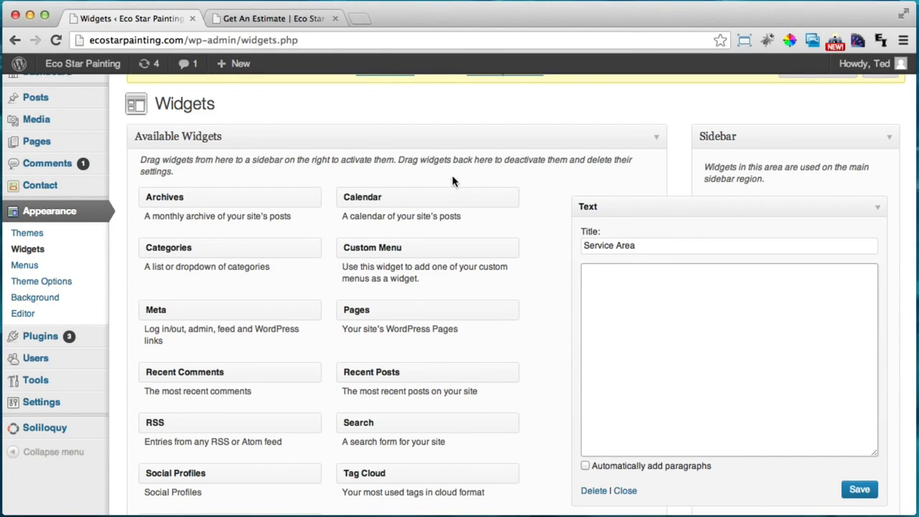
In a new tab, go to Google Maps and search for Calgary, Alberta
mouse_move(267, 77)
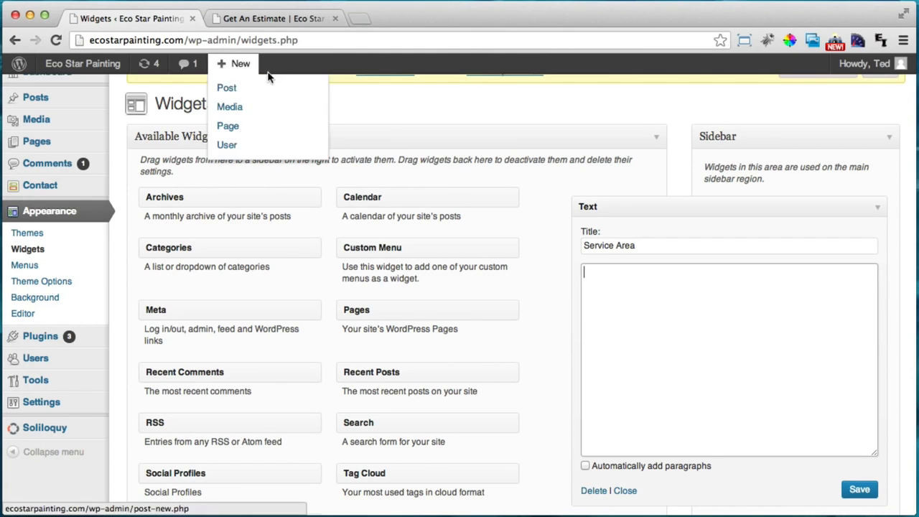
click(363, 18)
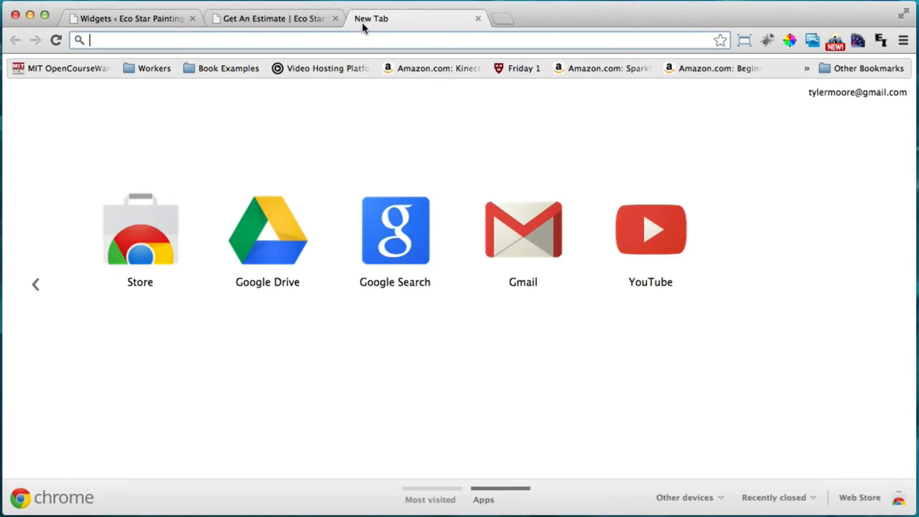
text(maps.google.com)
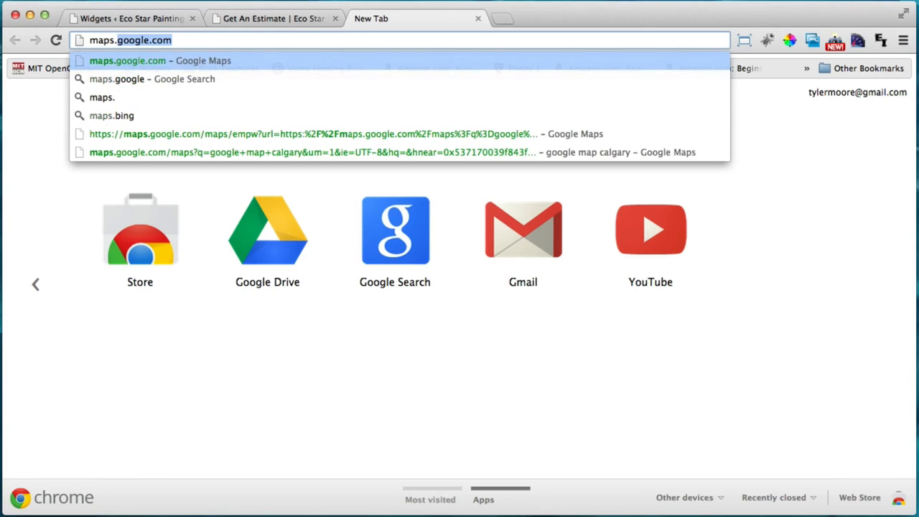
key(Return)
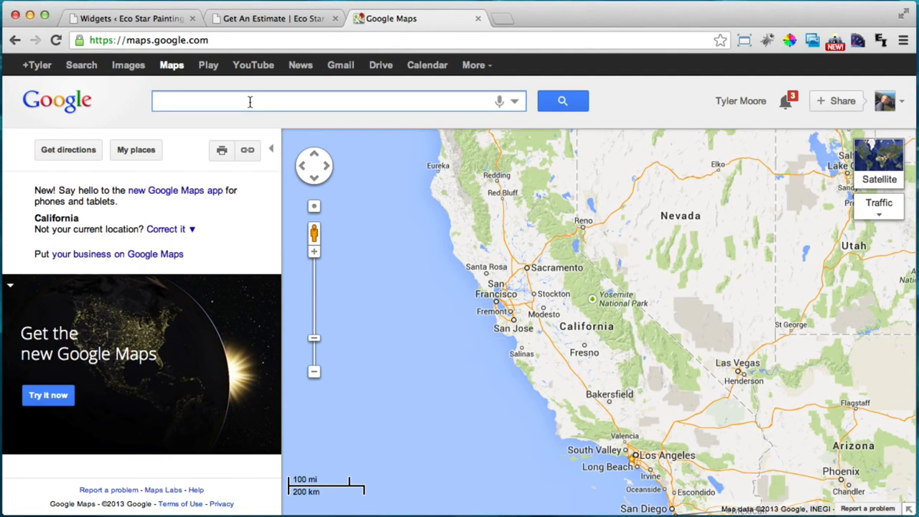
text(calgary)
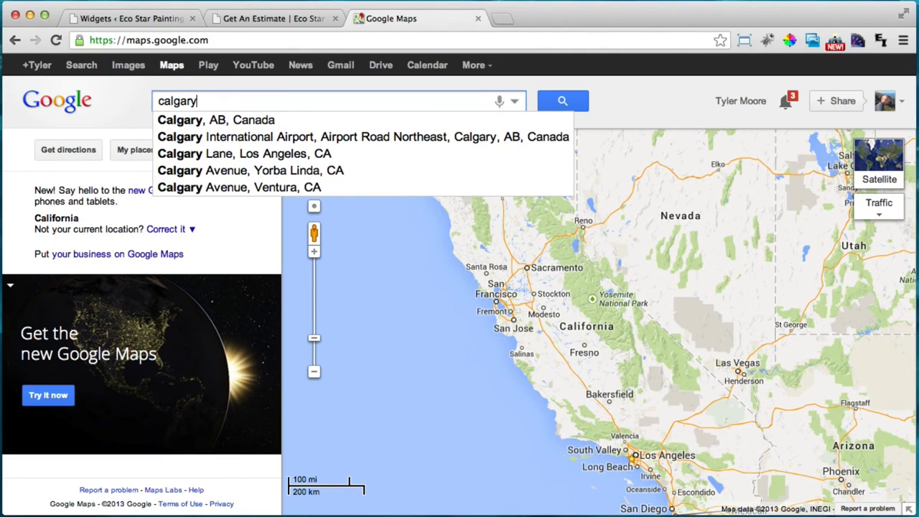
text(, alberta)
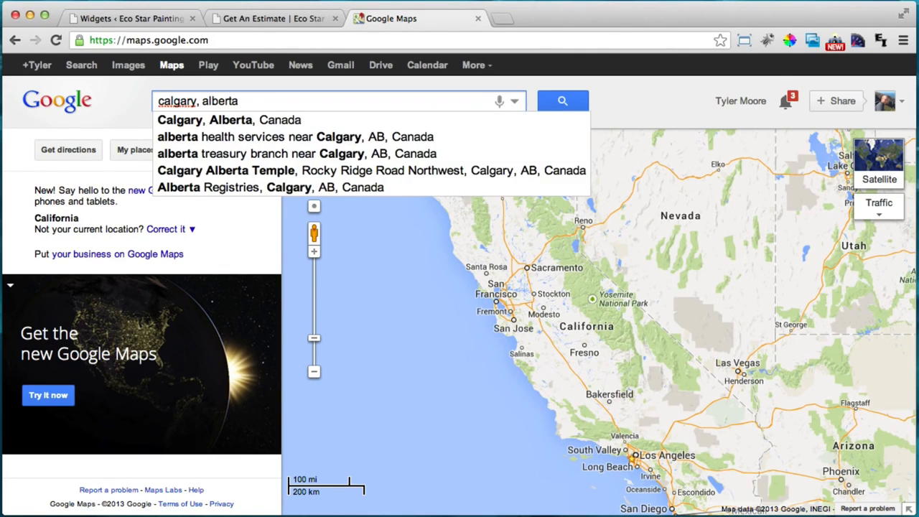
key(Down)
key(Return)
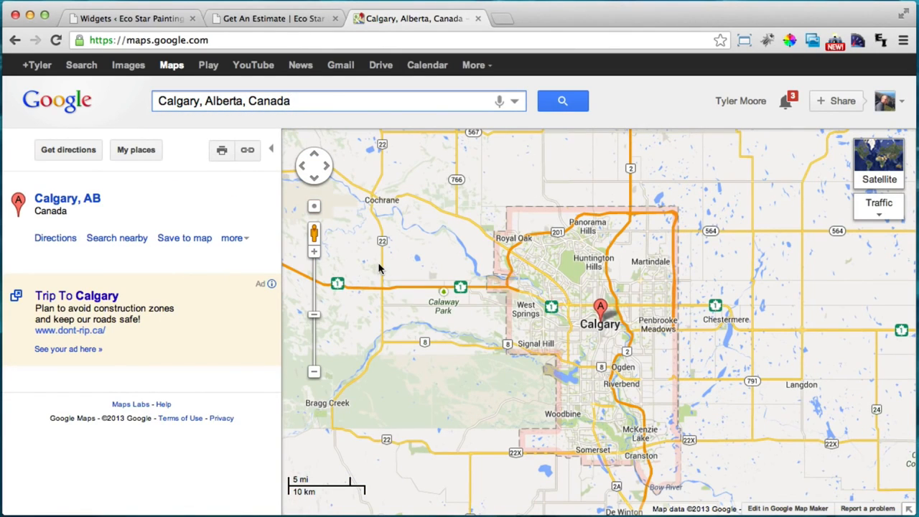
Open the embedded map customization and preview window and fit it on screen
click(247, 153)
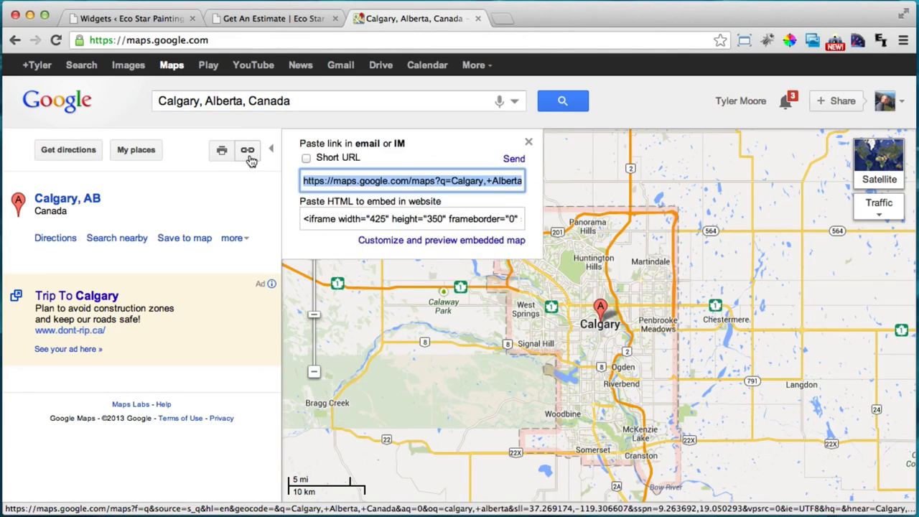
click(433, 240)
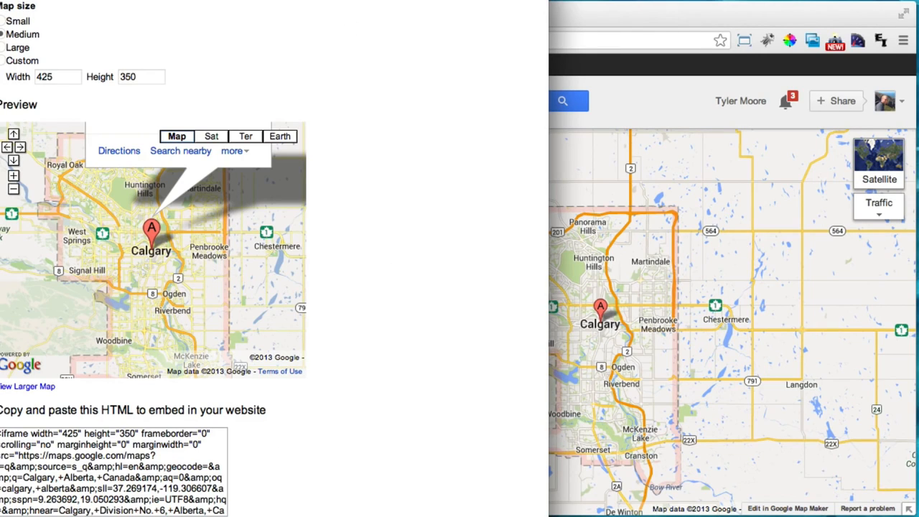
drag(548, 515, 481, 345)
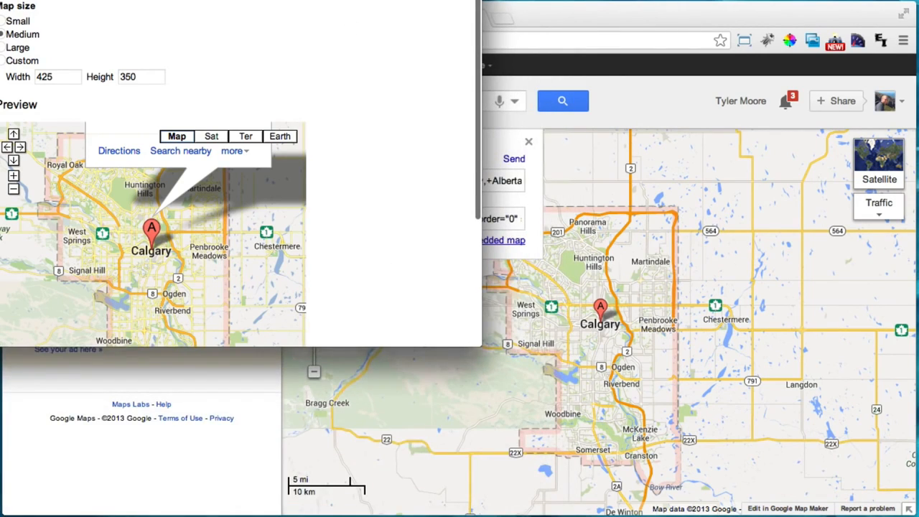
drag(265, 0, 430, 56)
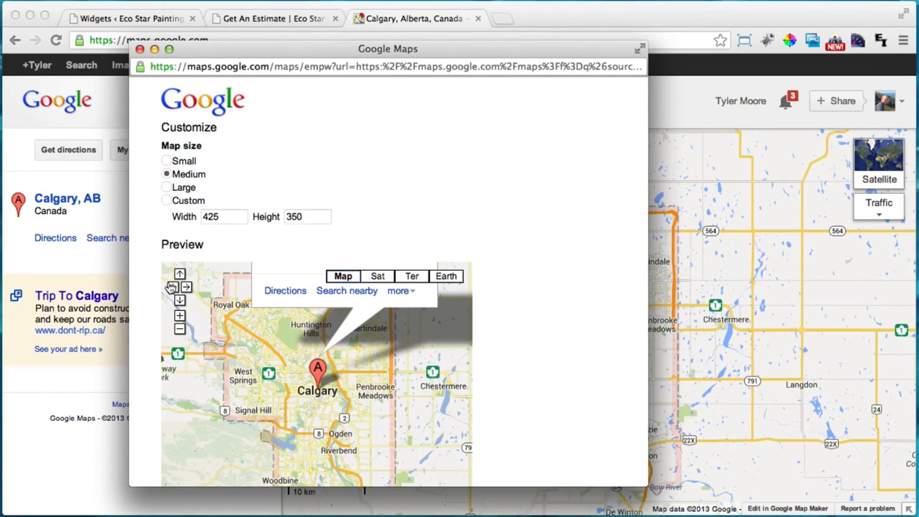
Set a custom embed map size of 250 × 625
click(166, 202)
drag(237, 216, 166, 217)
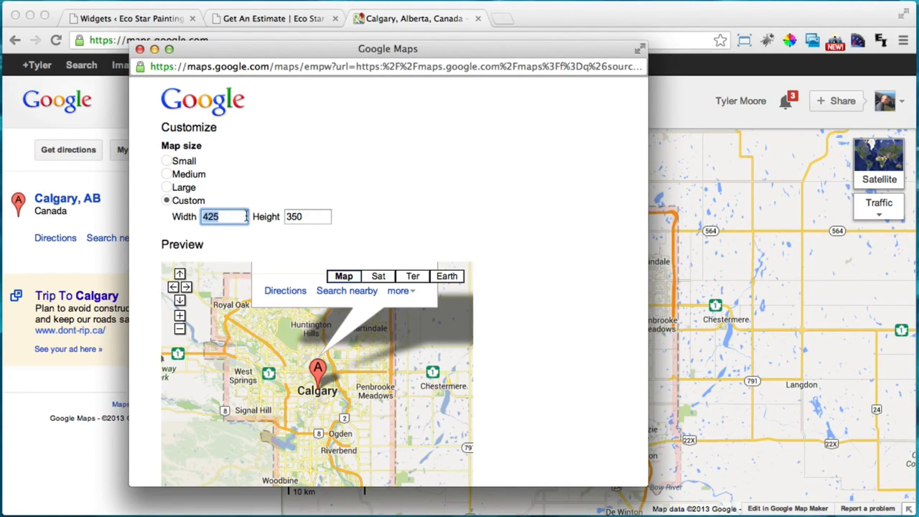
text(2)
key(Tab)
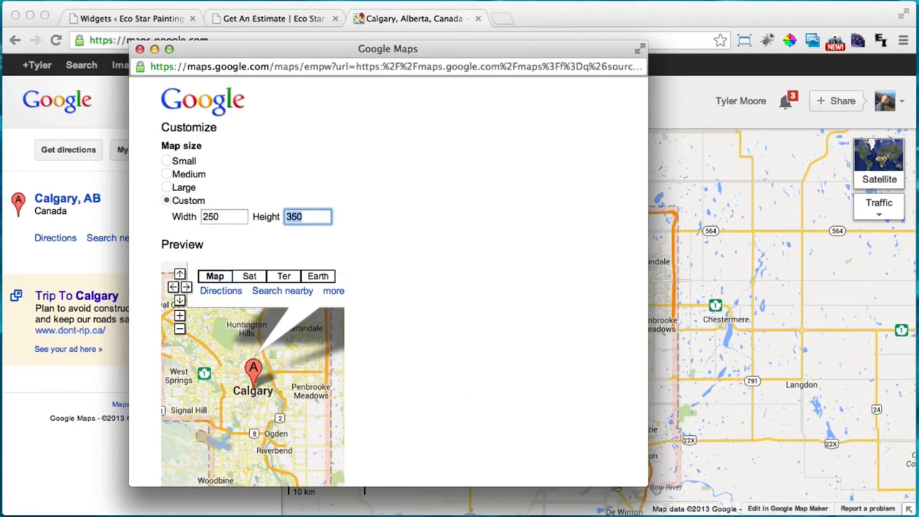
text(625)
key(Tab)
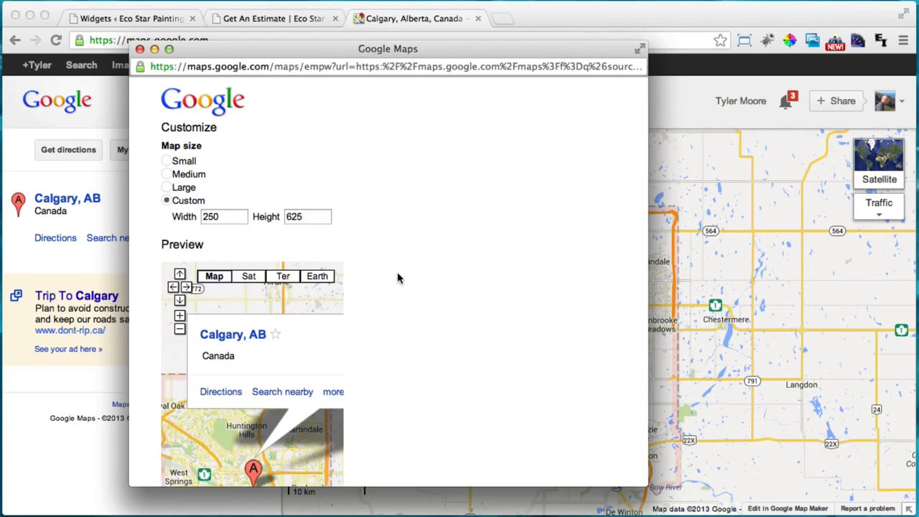
Reposition the preview map to frame Calgary
scroll(404, 281, down, 4)
scroll(404, 279, down, 5)
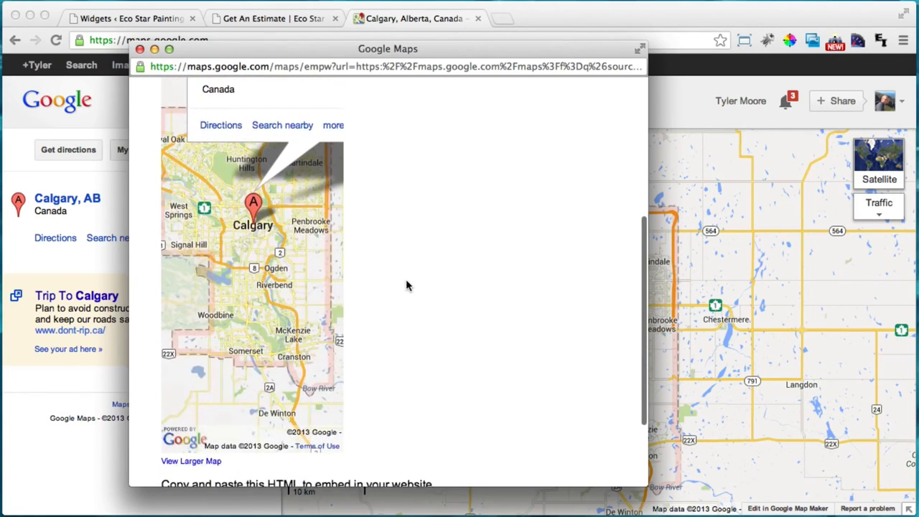
scroll(405, 278, up, 5)
drag(291, 402, 286, 380)
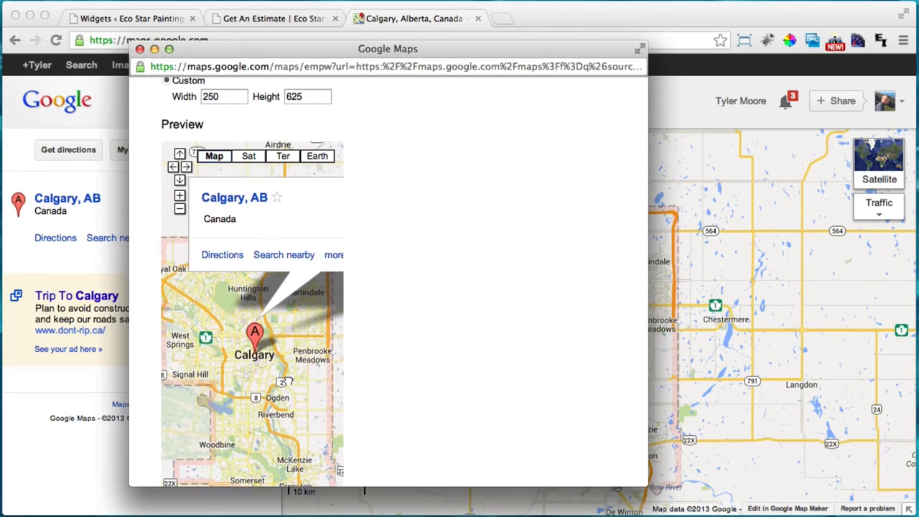
scroll(467, 261, down, 5)
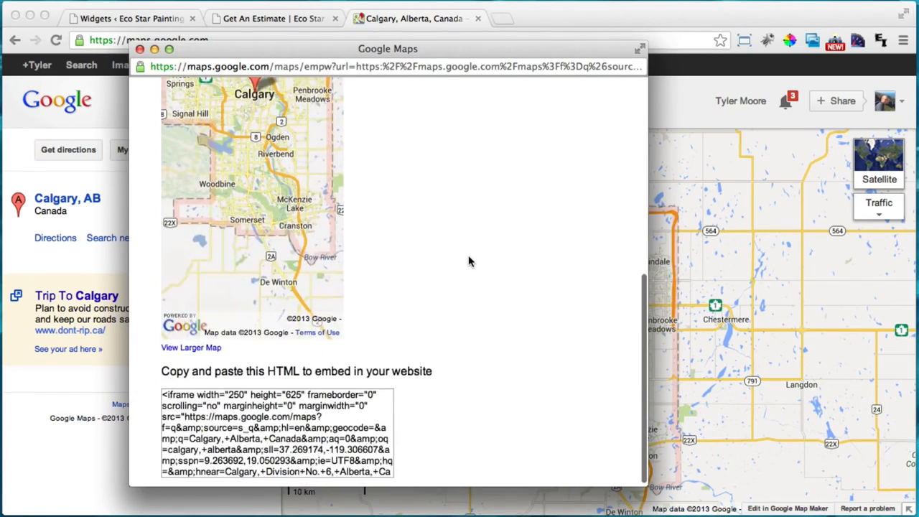
scroll(468, 261, up, 4)
scroll(468, 261, up, 2)
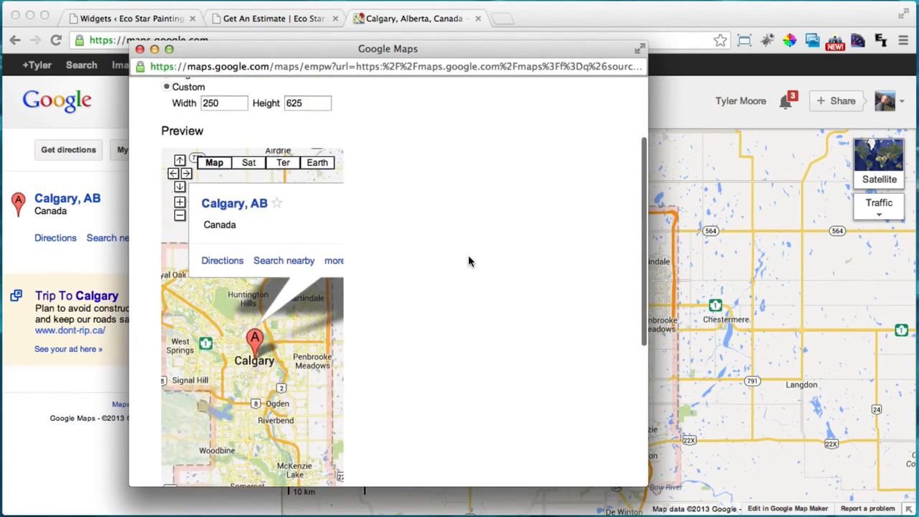
scroll(468, 260, up, 3)
scroll(468, 261, down, 8)
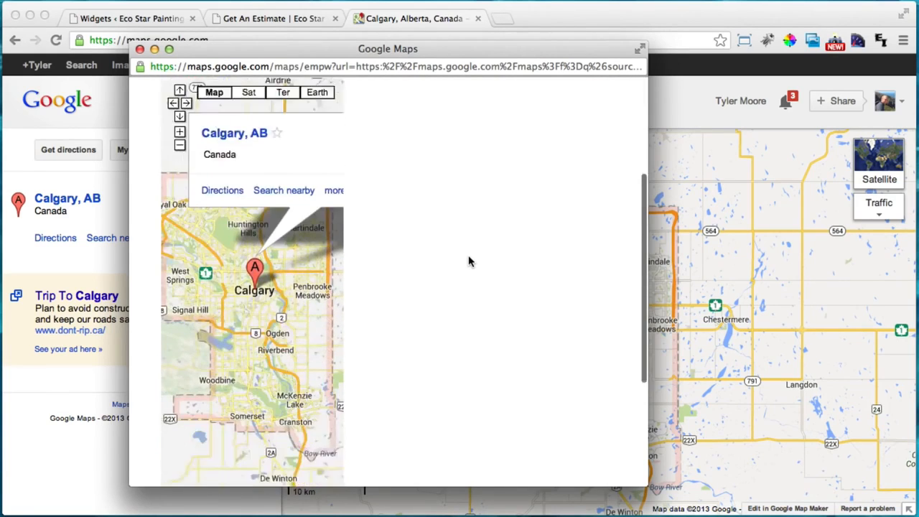
scroll(468, 261, up, 7)
scroll(468, 260, up, 2)
scroll(468, 261, down, 6)
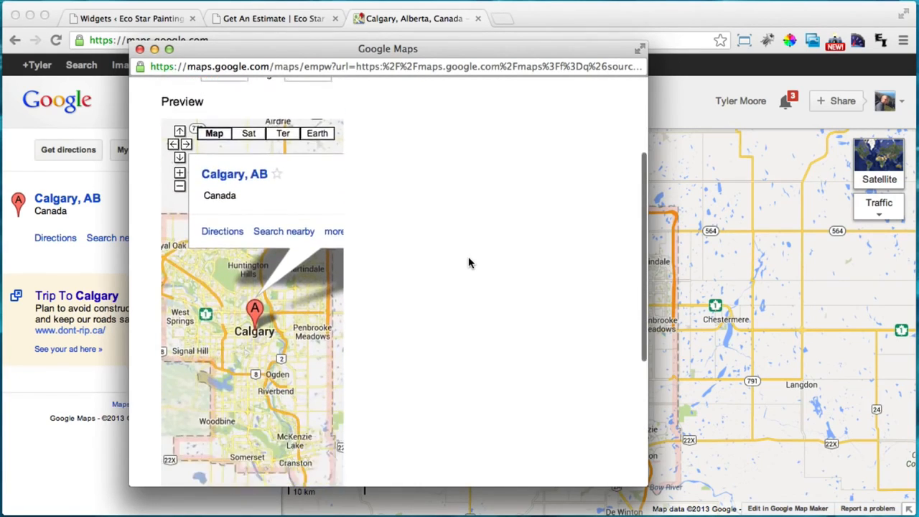
scroll(467, 263, up, 6)
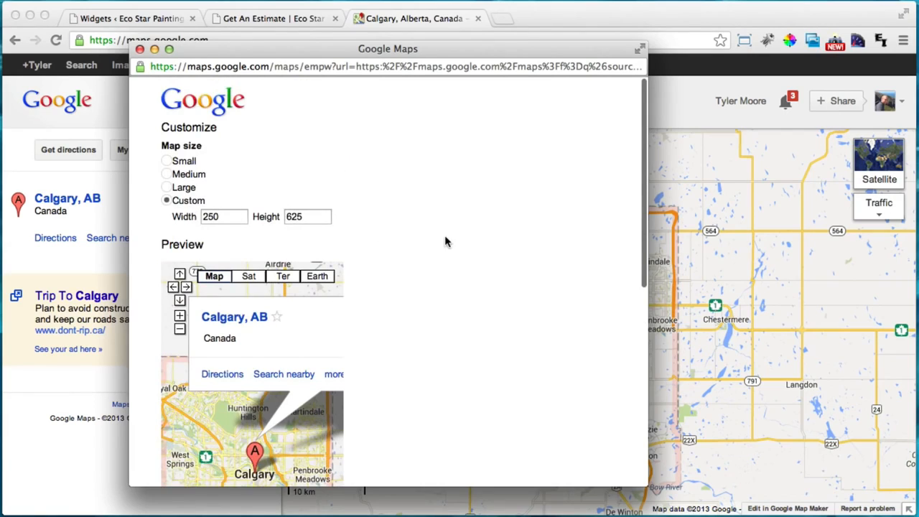
scroll(445, 244, down, 8)
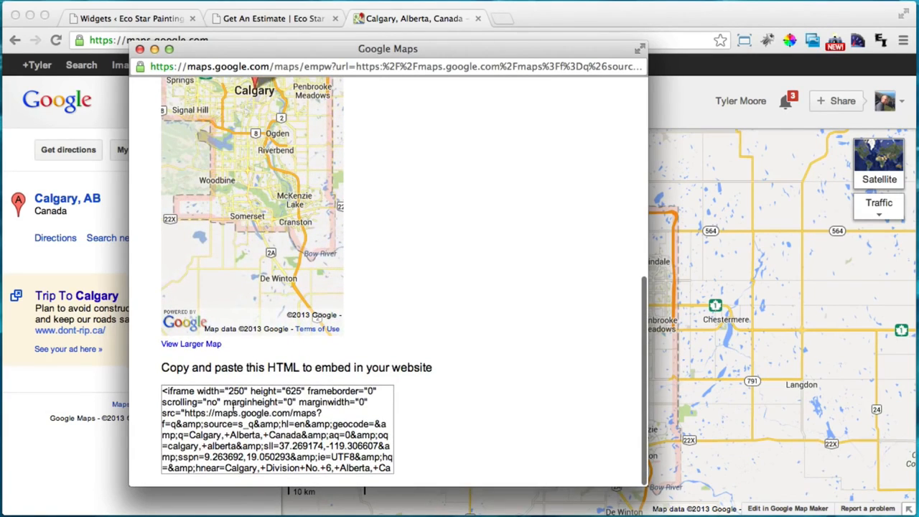
Copy the iframe embed code and close the customization window
double_click(224, 402)
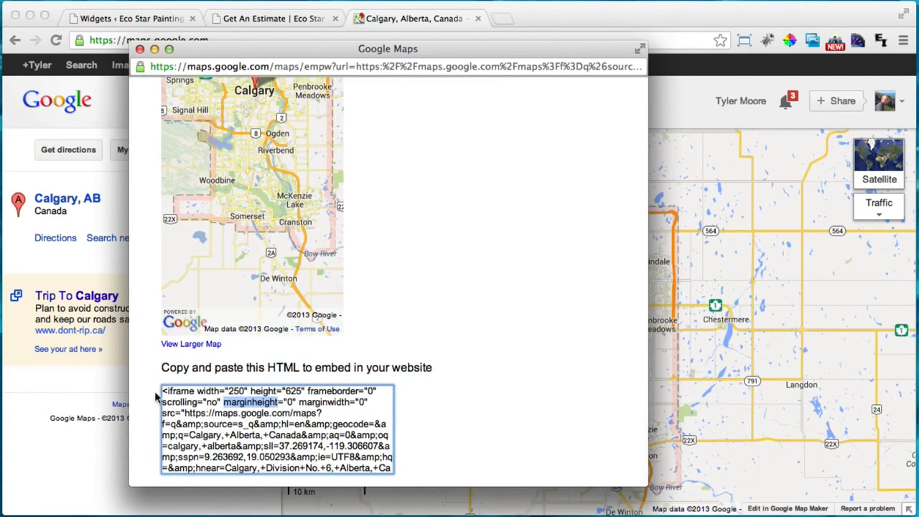
double_click(180, 391)
triple_click(181, 392)
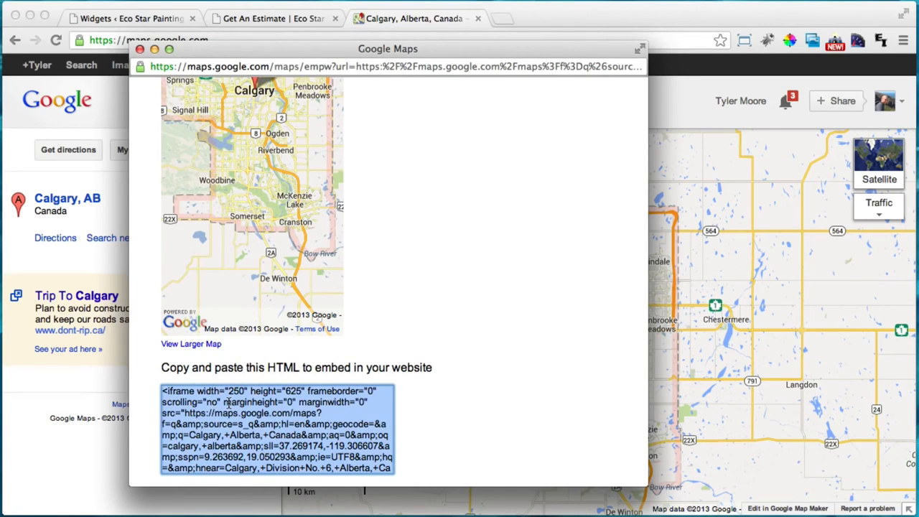
scroll(227, 404, up, 1)
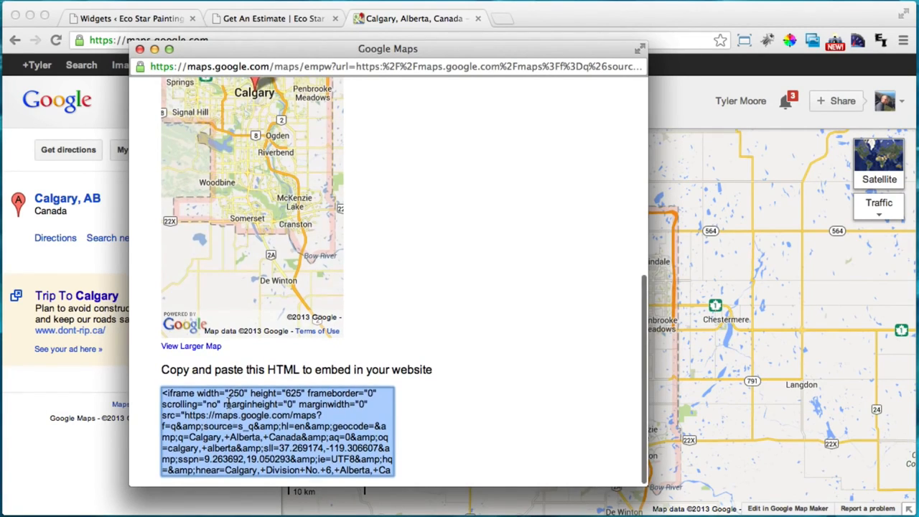
right_click(228, 405)
click(256, 417)
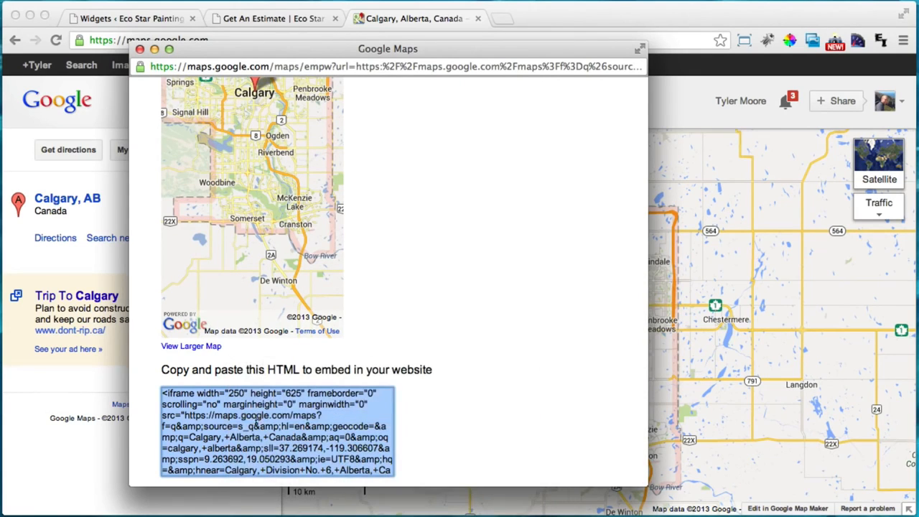
click(140, 50)
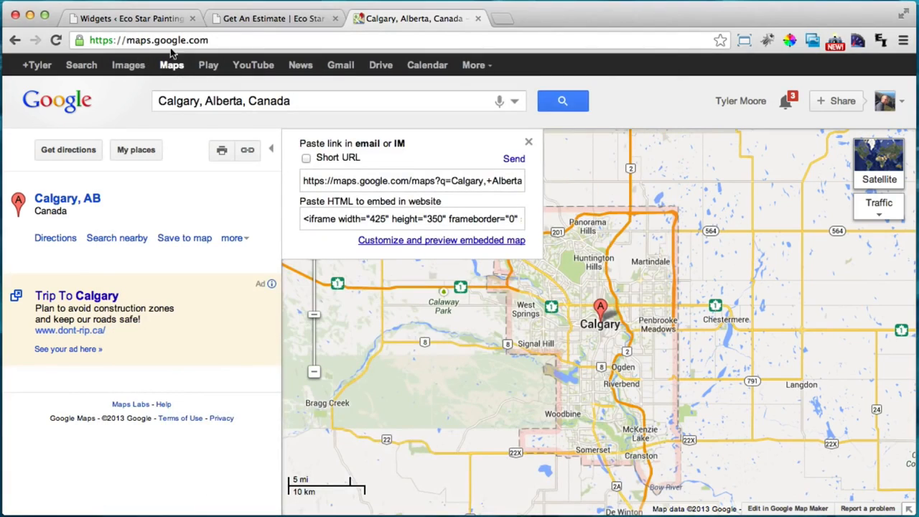
Paste the Calgary map iframe code into the Service Area widget content and save it
click(141, 20)
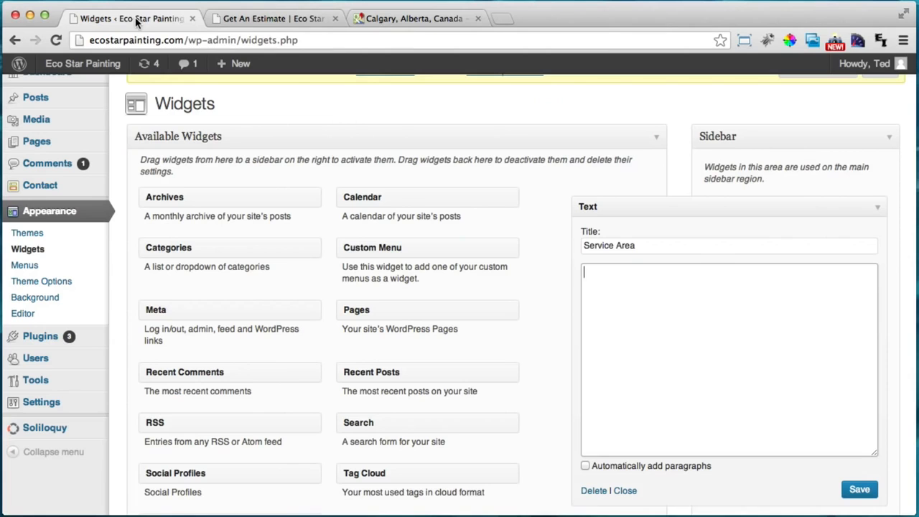
right_click(605, 287)
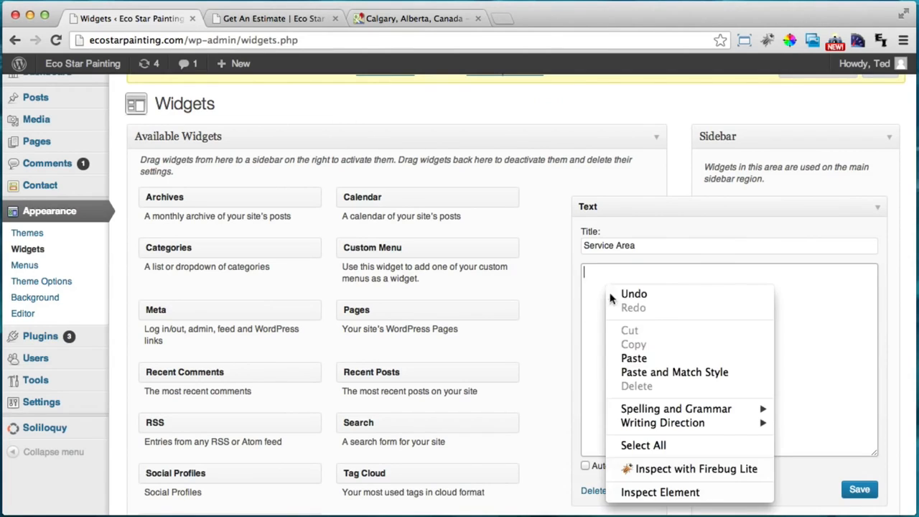
click(634, 357)
scroll(699, 333, down, 1)
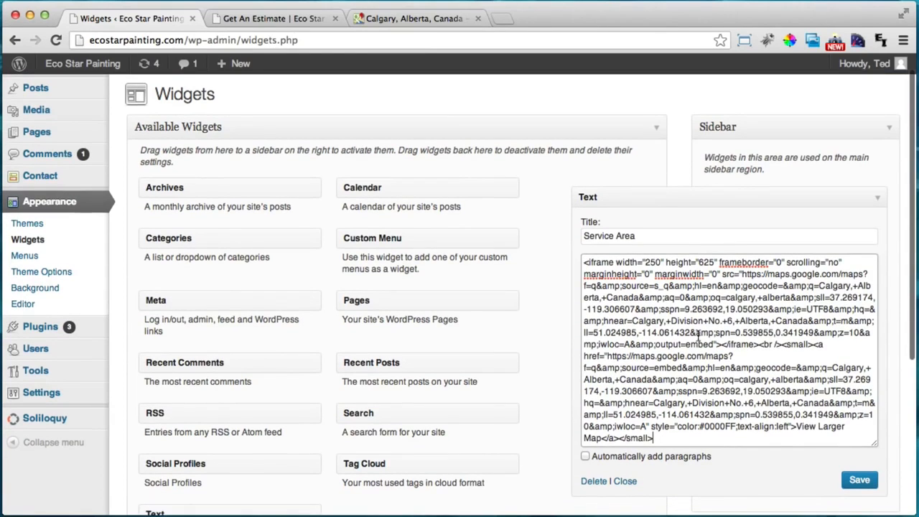
click(860, 481)
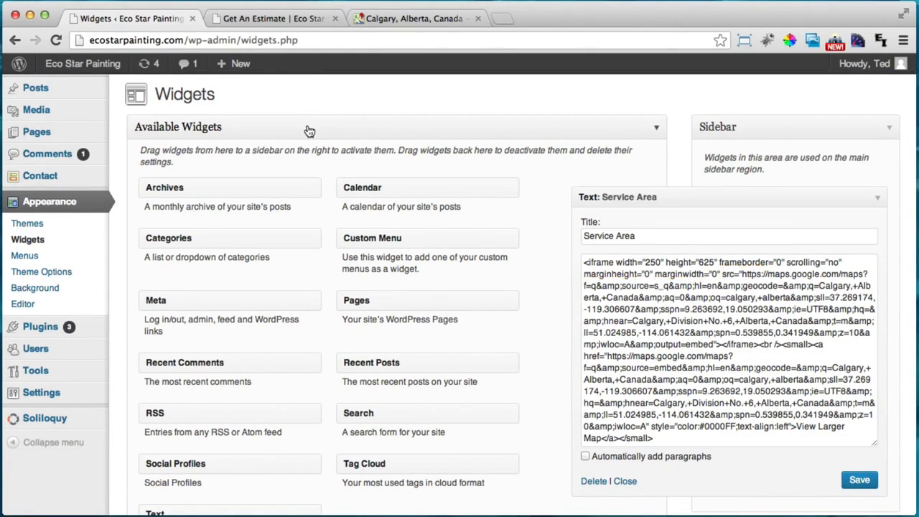
Reload the Get An Estimate page and check the Calgary map in the Service Area sidebar
click(286, 18)
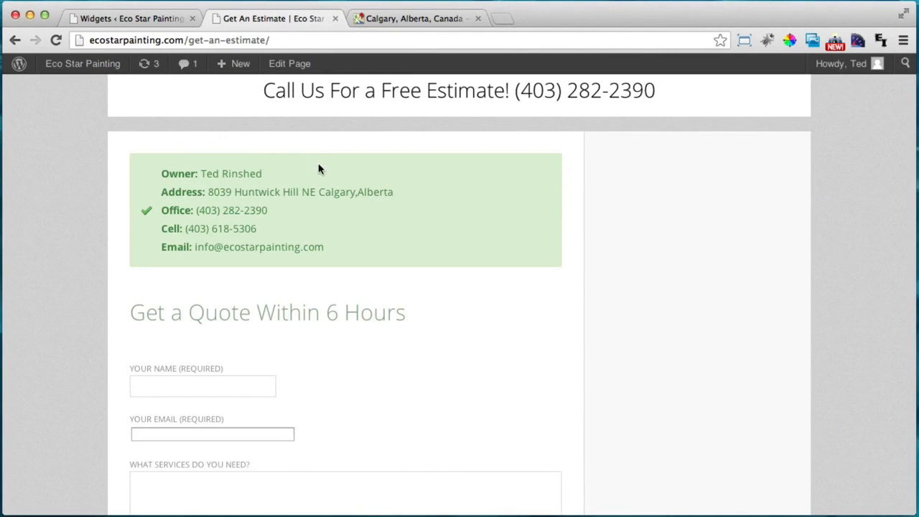
click(55, 40)
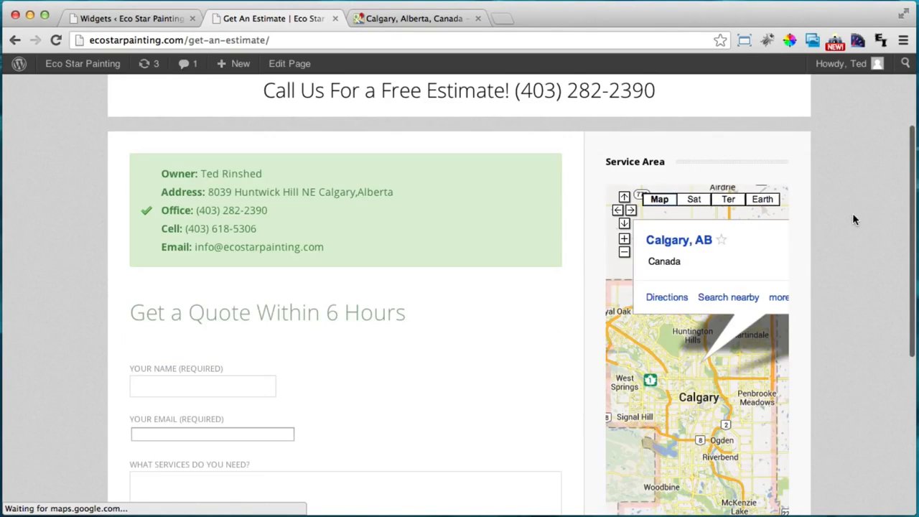
scroll(853, 209, down, 3)
scroll(854, 208, up, 1)
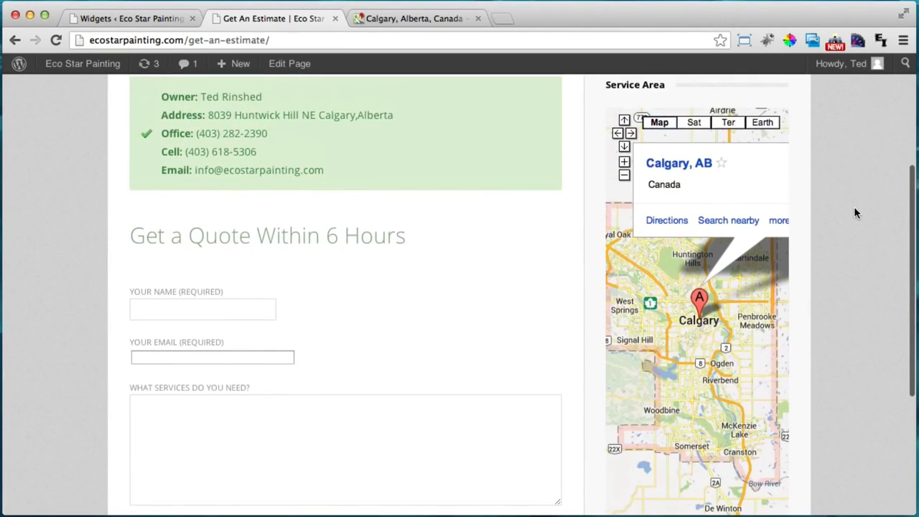
scroll(853, 208, down, 3)
scroll(826, 304, down, 2)
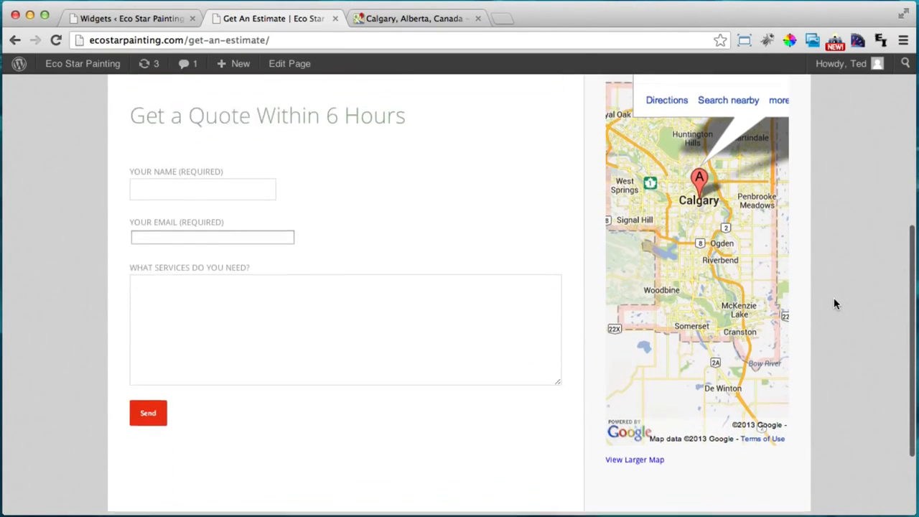
scroll(834, 304, up, 5)
scroll(833, 297, up, 2)
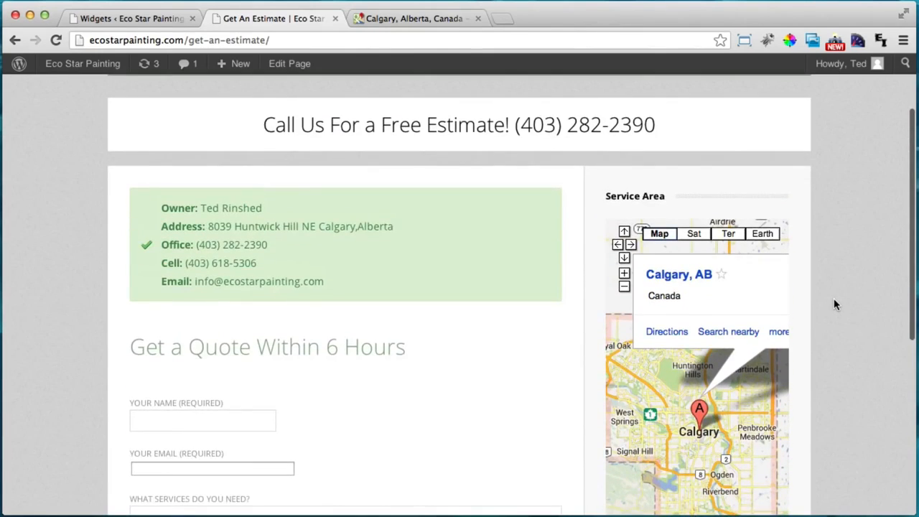
scroll(833, 298, down, 7)
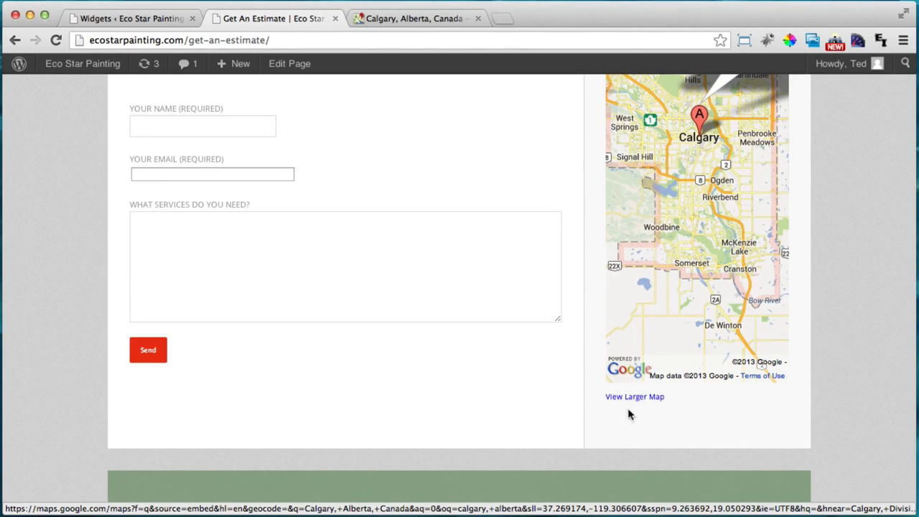
Delete the <small> View Larger Map link code after the iframe and save the Service Area widget
click(133, 21)
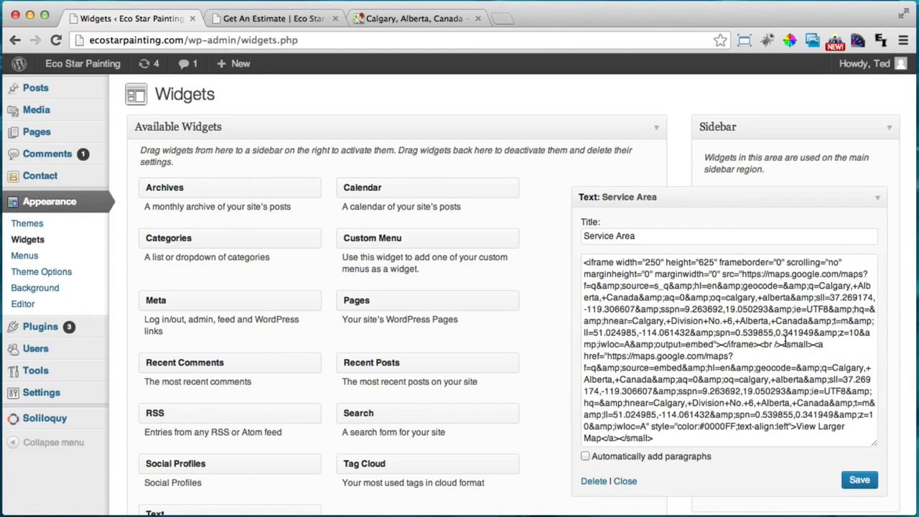
drag(780, 344, 819, 345)
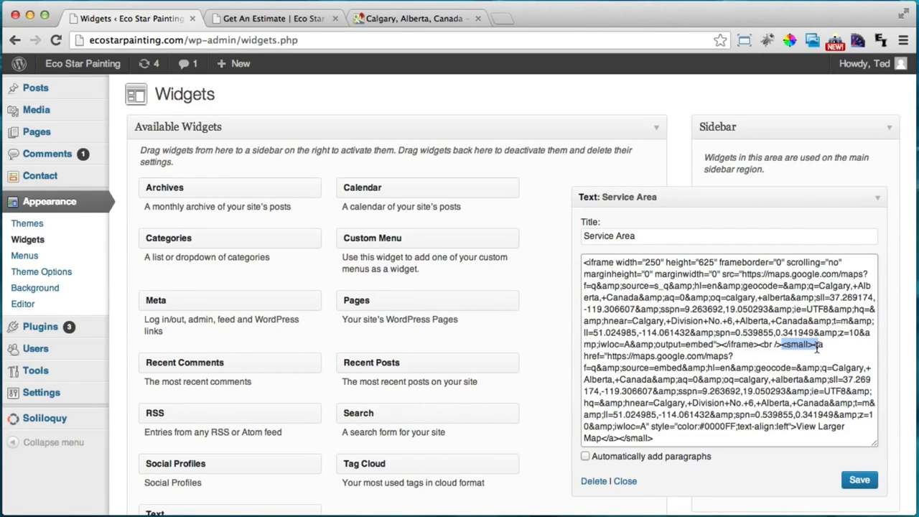
drag(816, 347, 778, 436)
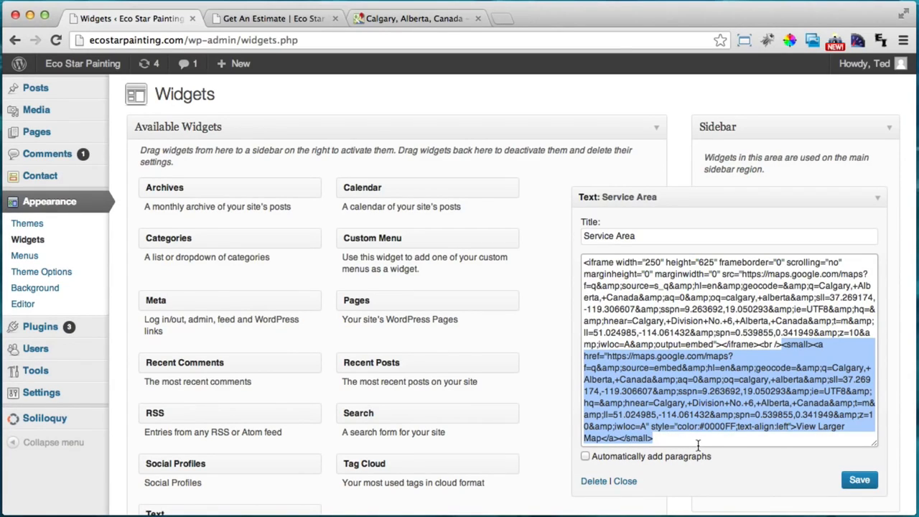
key(BackSpace)
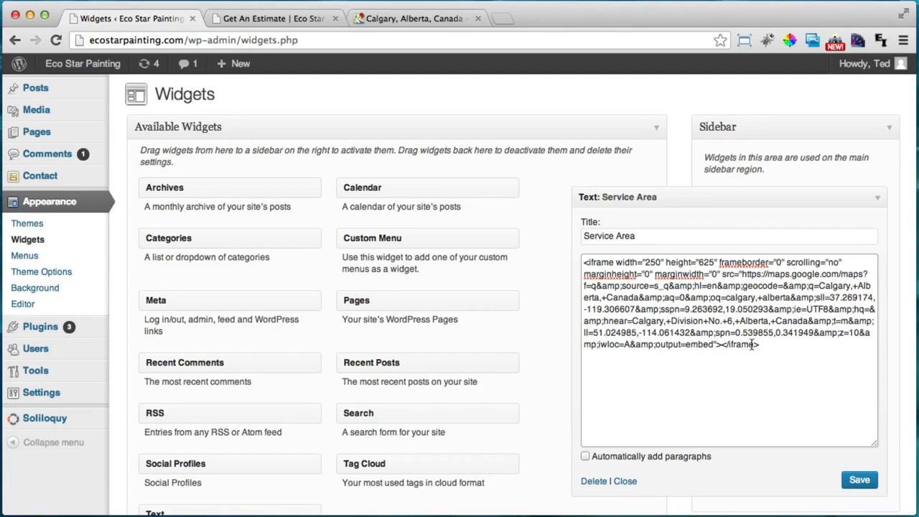
click(869, 482)
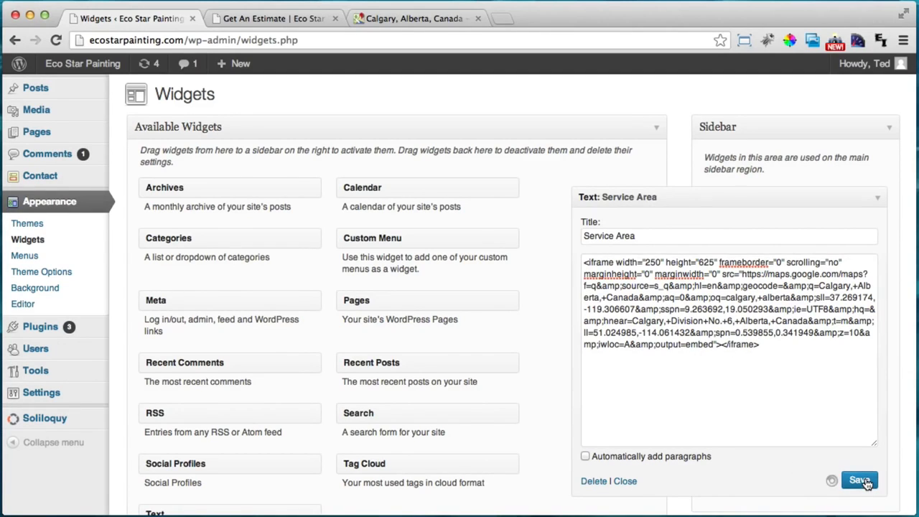
click(877, 197)
click(279, 18)
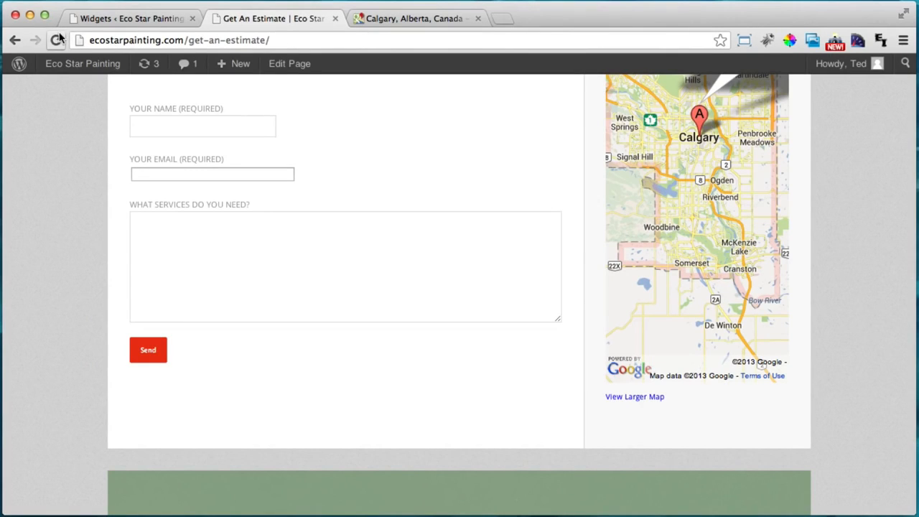
Reload the estimate page, confirm the Calgary map has no View Larger Map link, then go Home
click(56, 40)
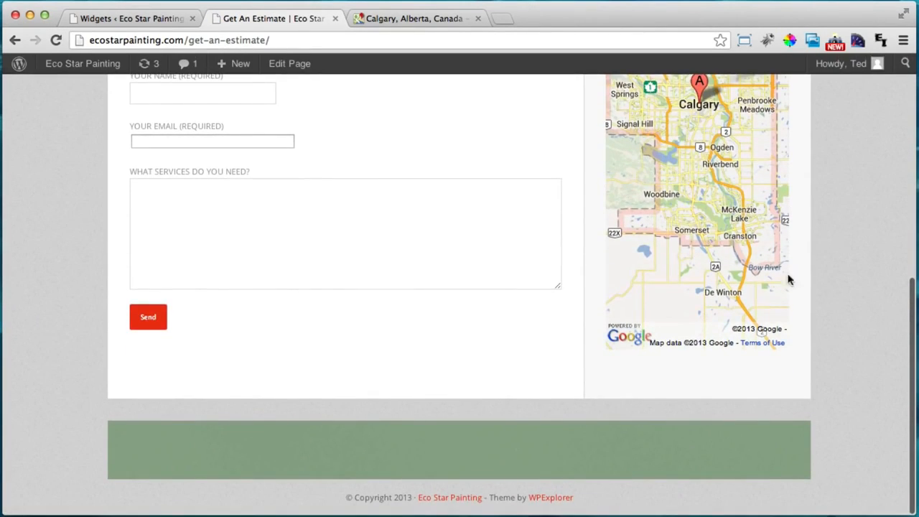
scroll(831, 237, up, 5)
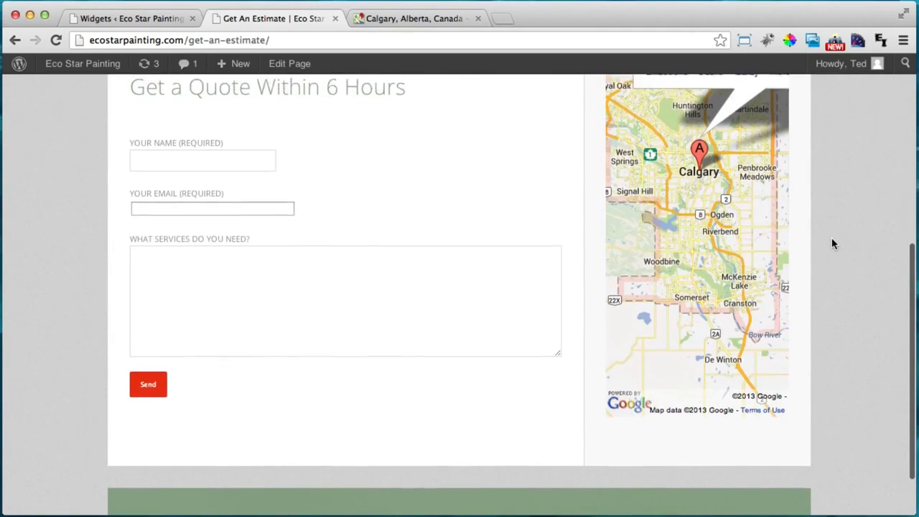
scroll(832, 244, up, 5)
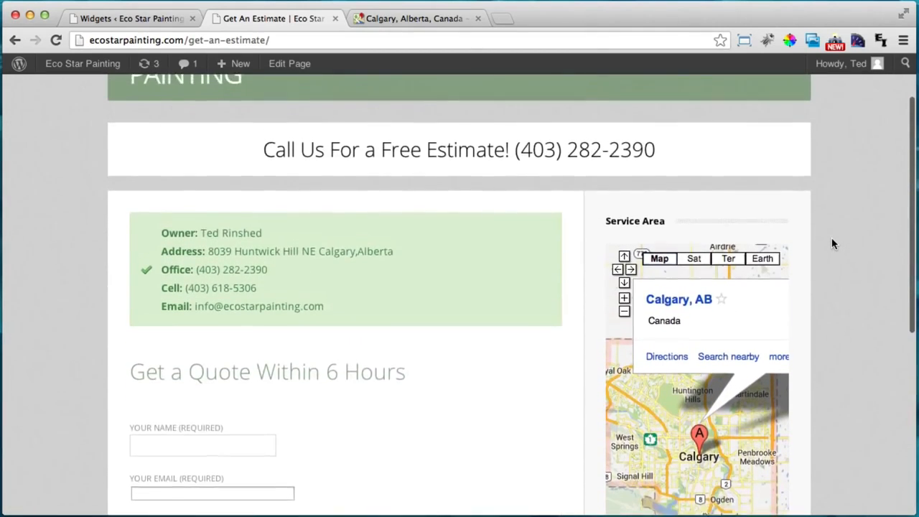
scroll(832, 244, up, 1)
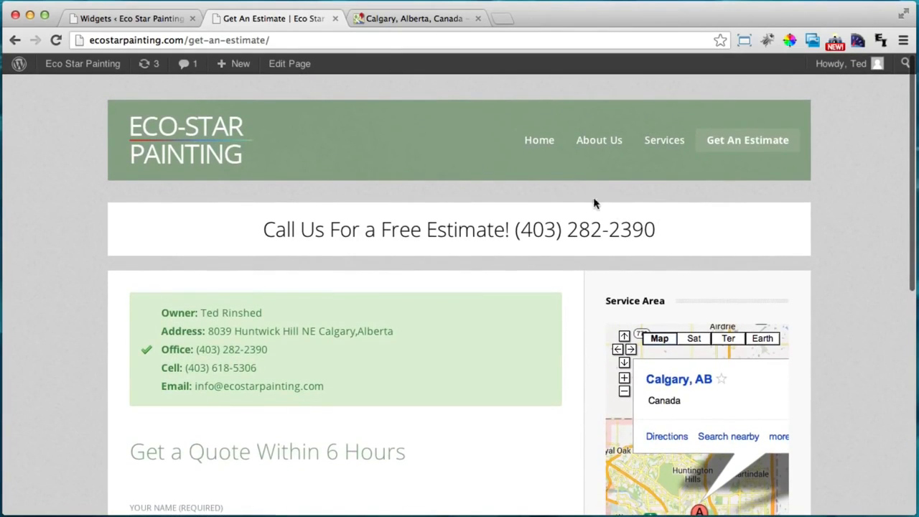
scroll(803, 214, down, 5)
scroll(803, 214, up, 5)
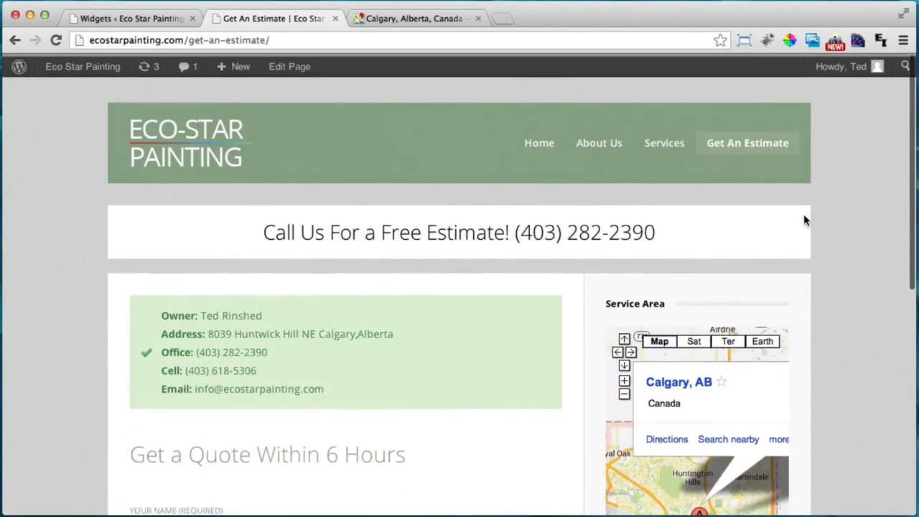
click(537, 142)
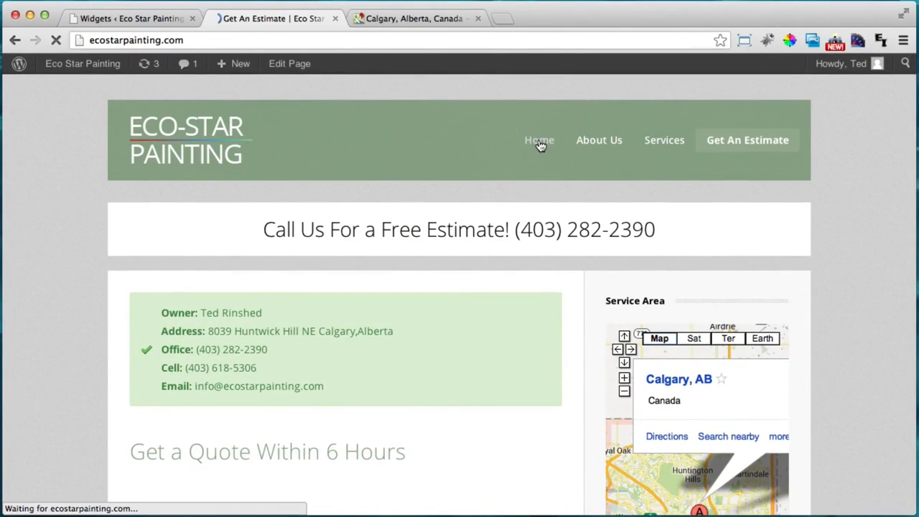
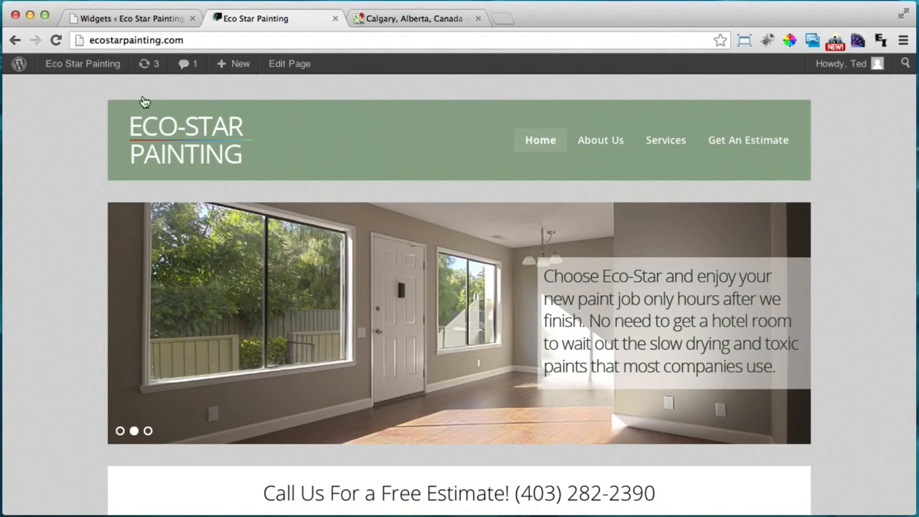
Close the leftover Widgets and Calgary map tabs and go to the admin Dashboard
click(192, 18)
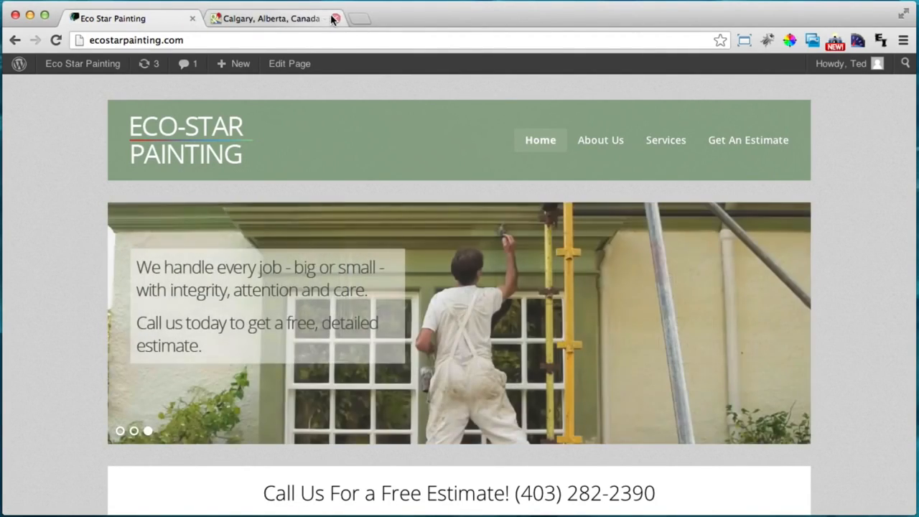
click(337, 18)
mouse_move(63, 66)
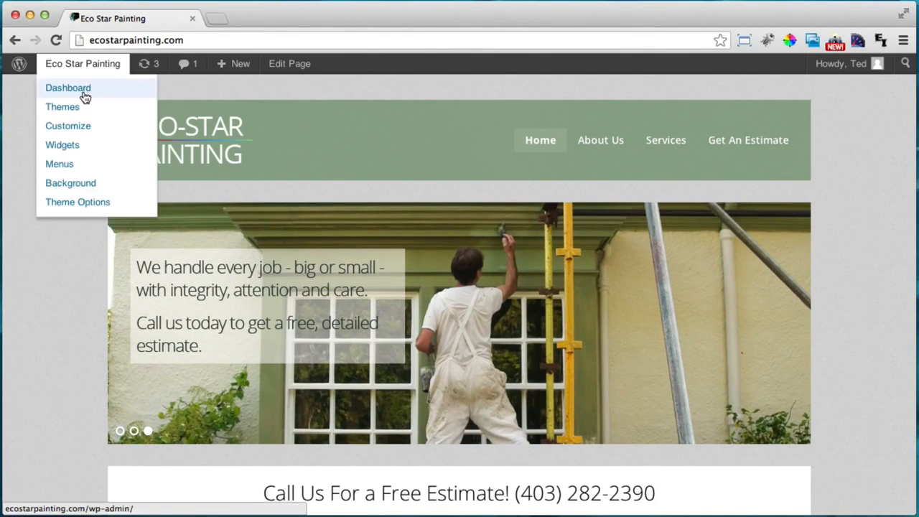
click(85, 96)
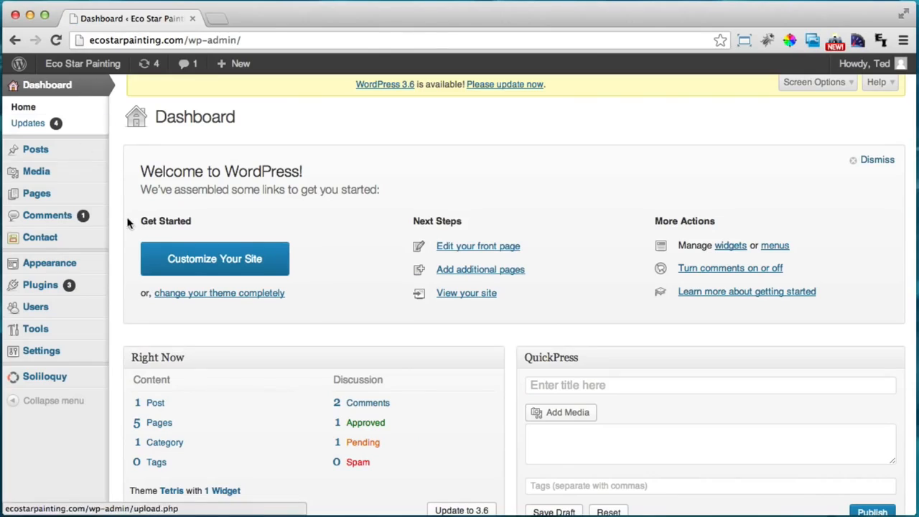
Show Appearance > Theme Options on the Social tab and look over the network URL fields
mouse_move(72, 263)
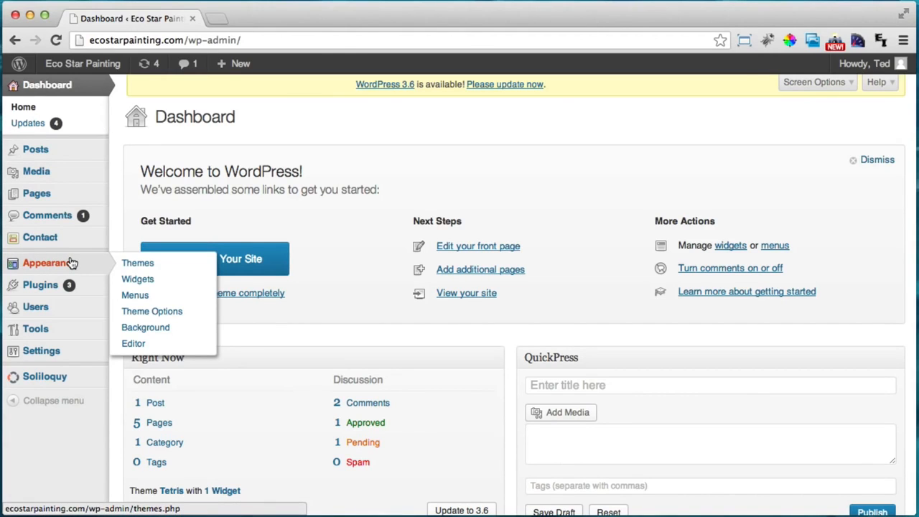
click(177, 318)
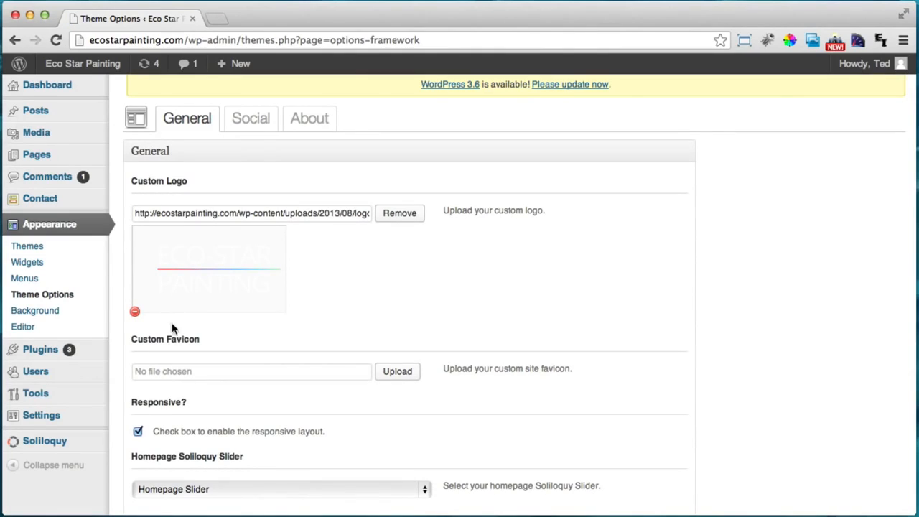
click(250, 123)
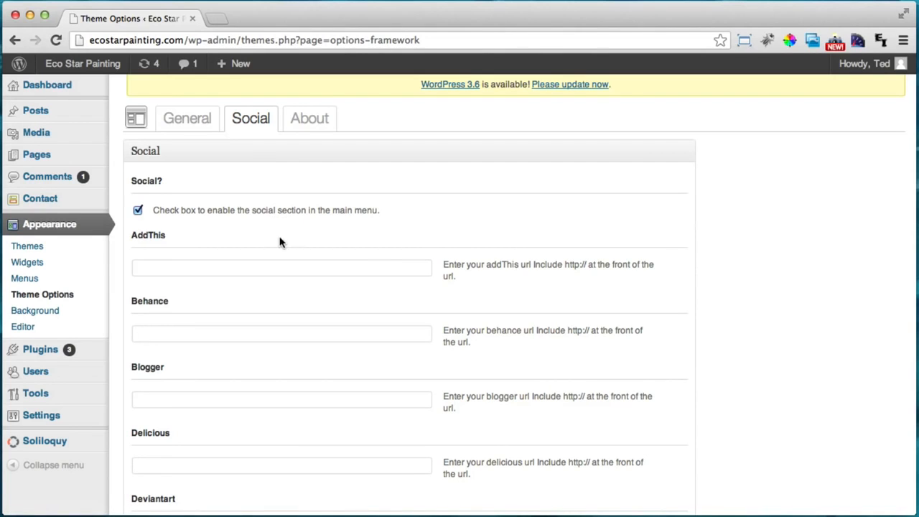
scroll(295, 224, down, 5)
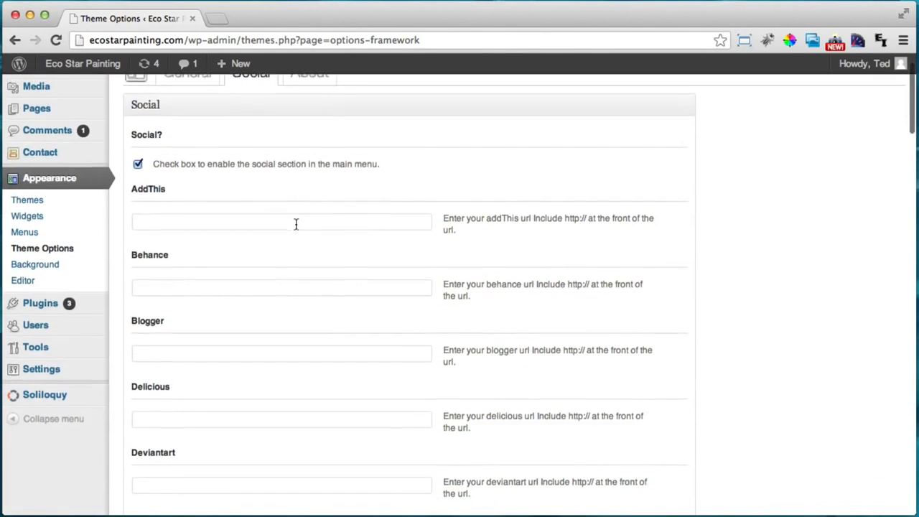
scroll(291, 234, down, 6)
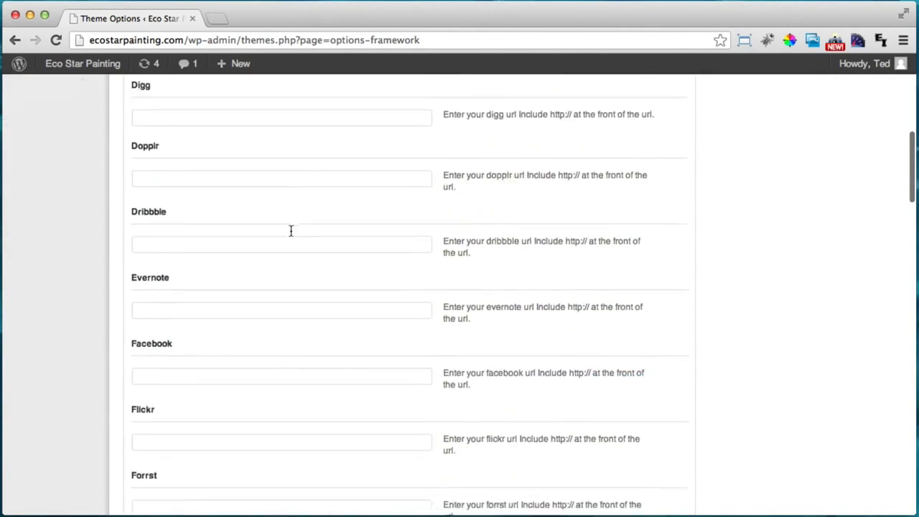
scroll(287, 232, up, 1)
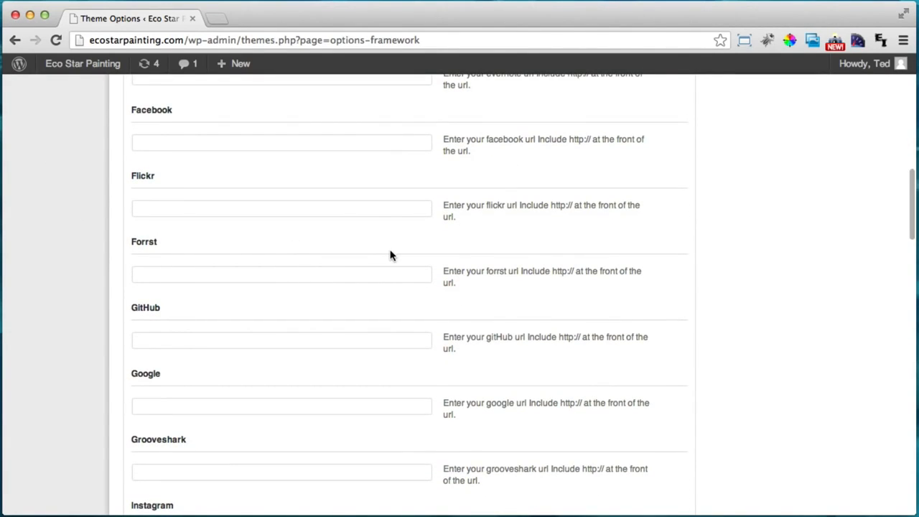
scroll(323, 227, up, 2)
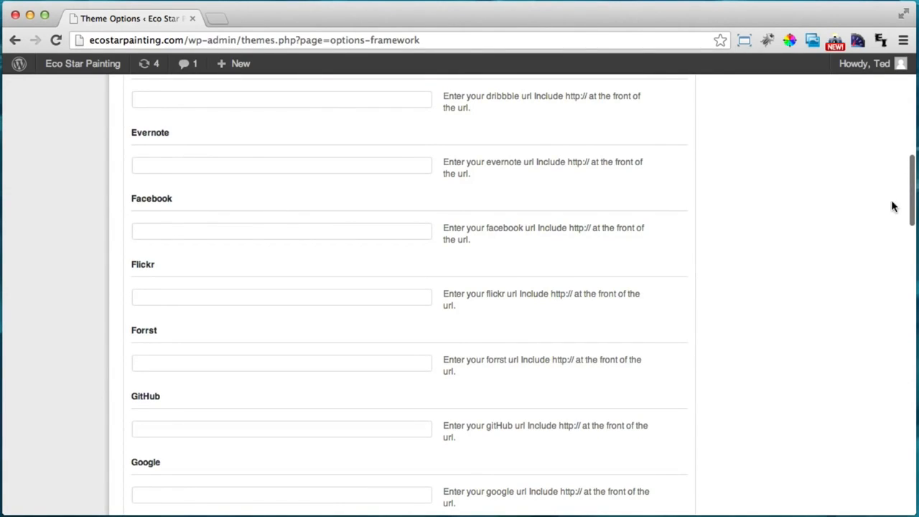
click(917, 208)
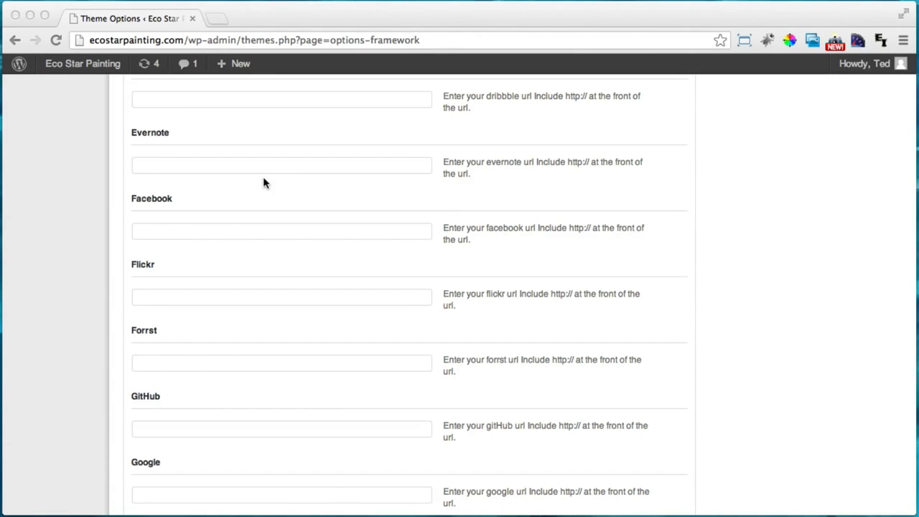
Paste the company's Facebook and Google+ page URLs into their social fields
click(181, 237)
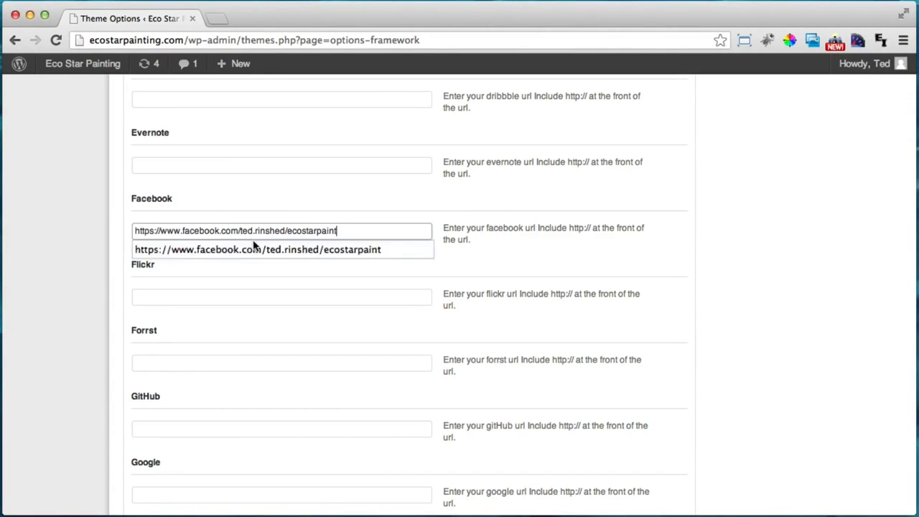
click(386, 213)
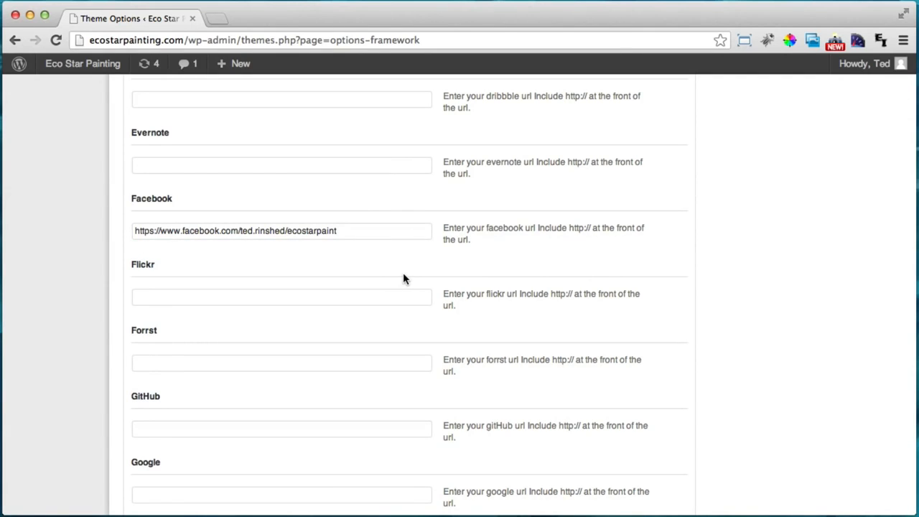
scroll(402, 278, down, 4)
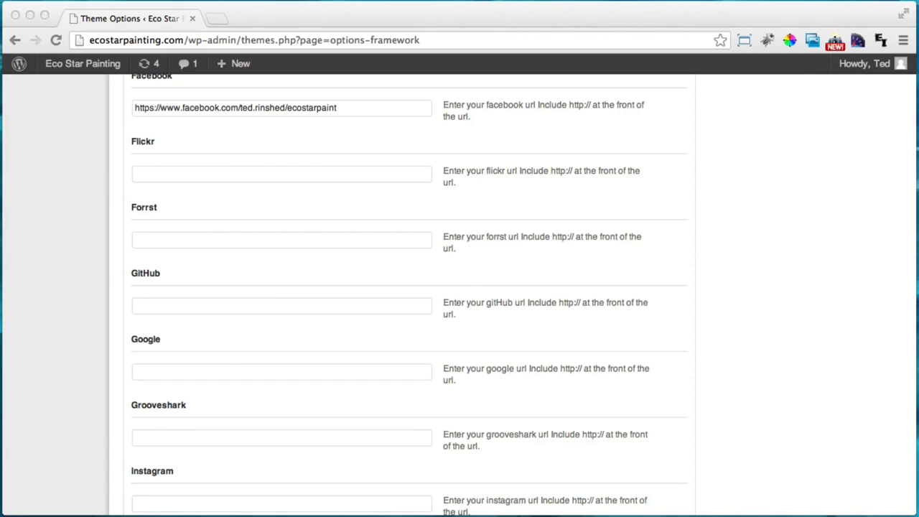
click(192, 372)
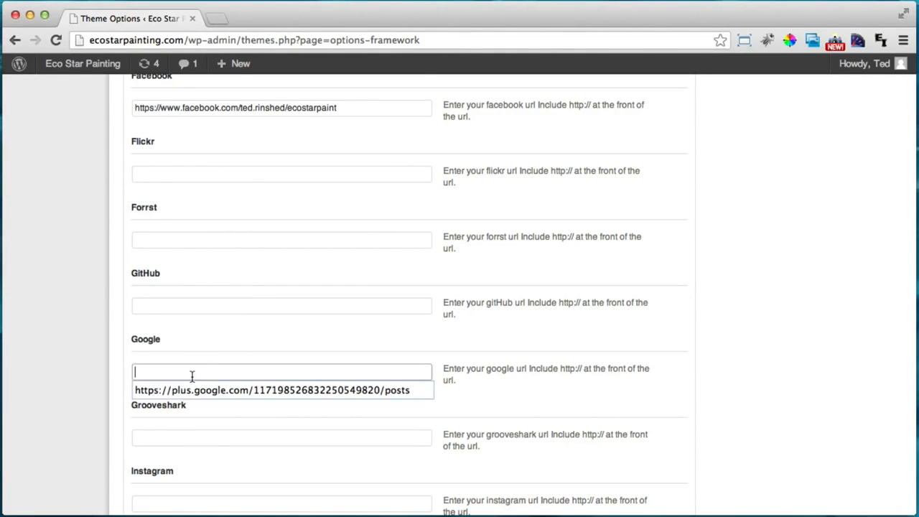
key(super+v)
click(312, 329)
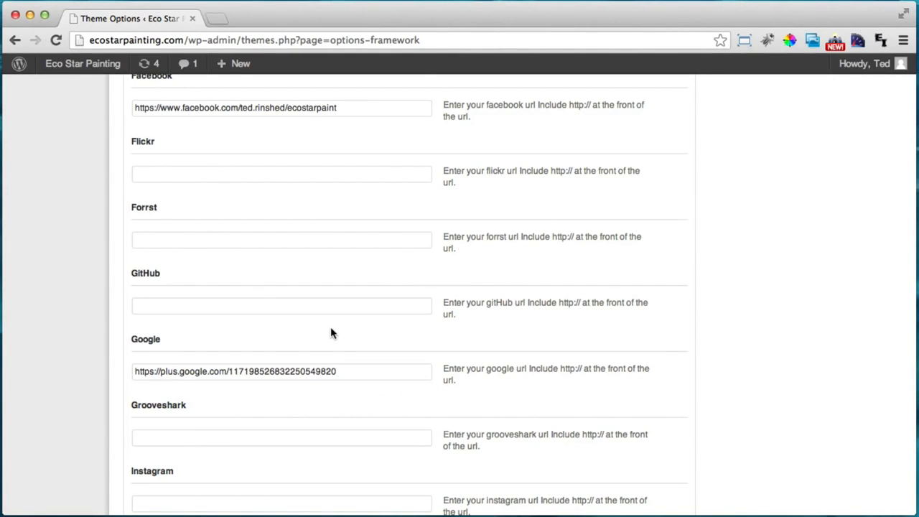
scroll(334, 330, down, 3)
scroll(344, 328, down, 2)
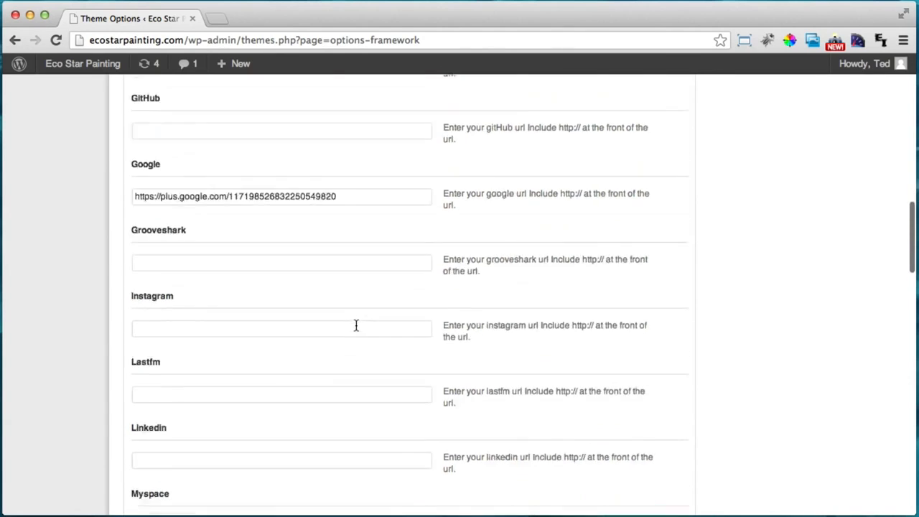
scroll(355, 326, down, 7)
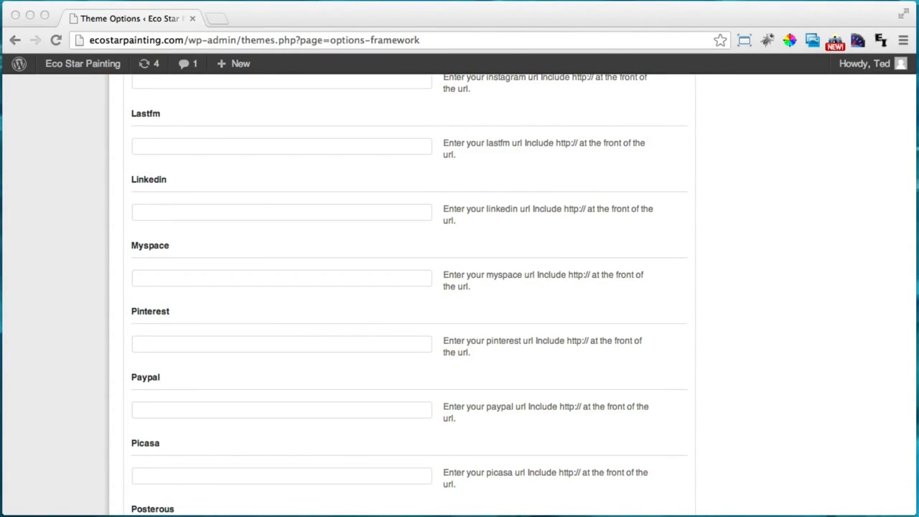
Paste the Pinterest and Twitter profile URLs into their fields
click(170, 346)
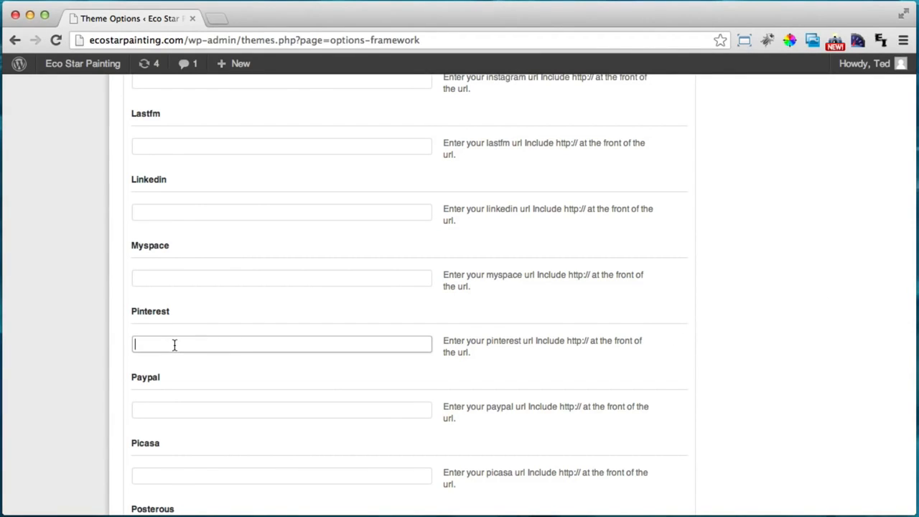
text(http://pinterest.com/rinshed/)
click(328, 398)
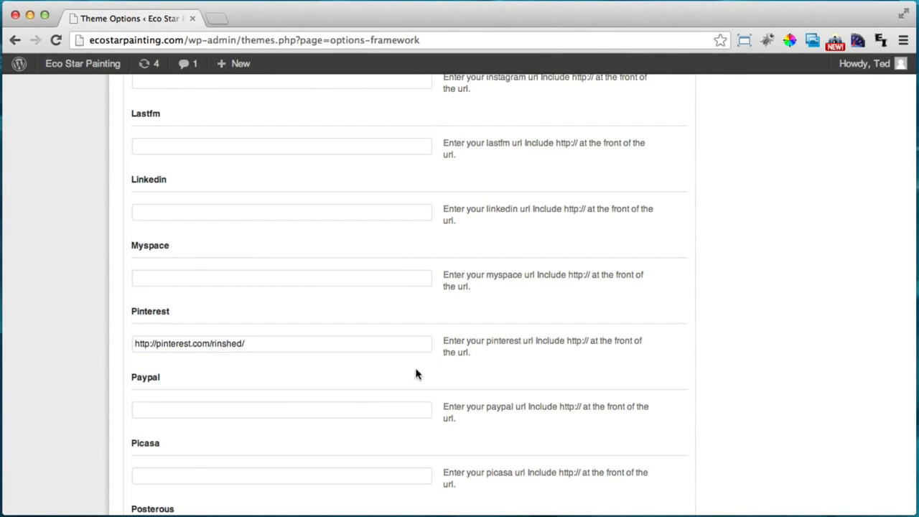
scroll(458, 371, down, 10)
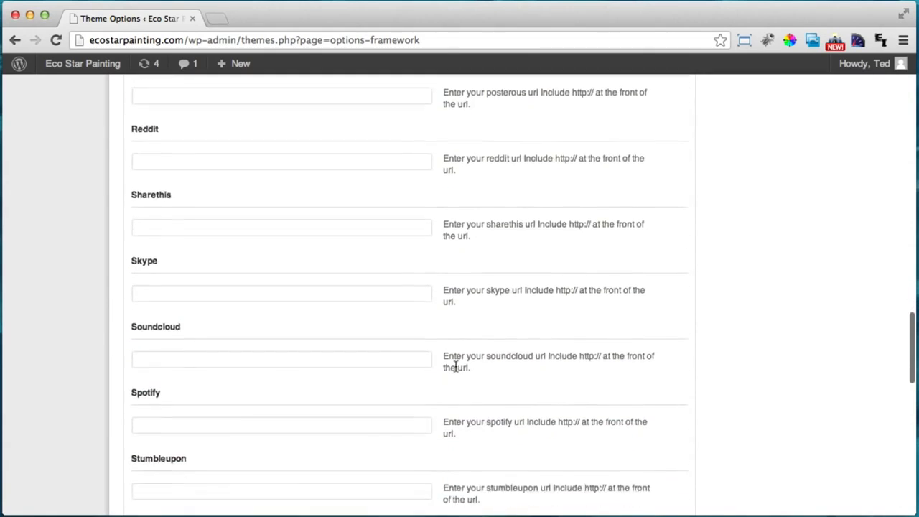
scroll(455, 366, down, 3)
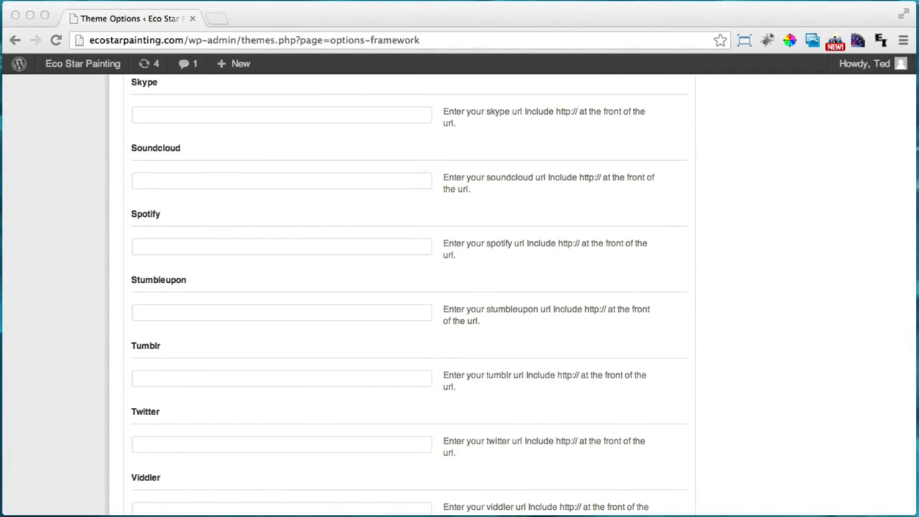
click(233, 442)
text(https://twitter.com/ecostarpainting)
scroll(359, 395, down, 8)
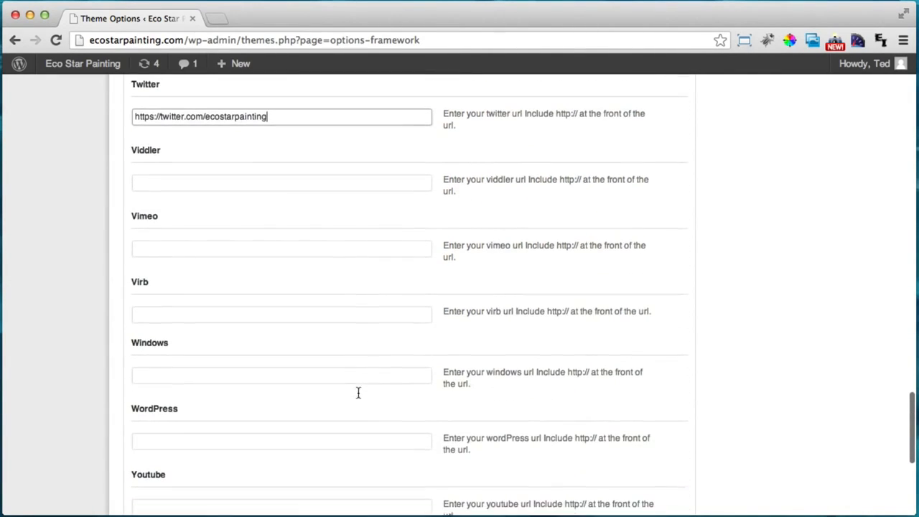
scroll(356, 393, down, 3)
Paste the YouTube channel URL and save the theme options
click(301, 391)
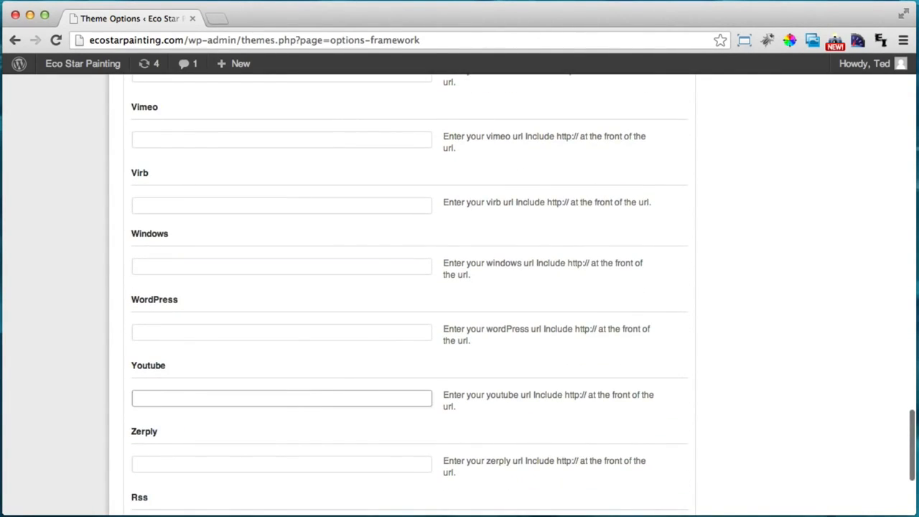
key(super+Tab)
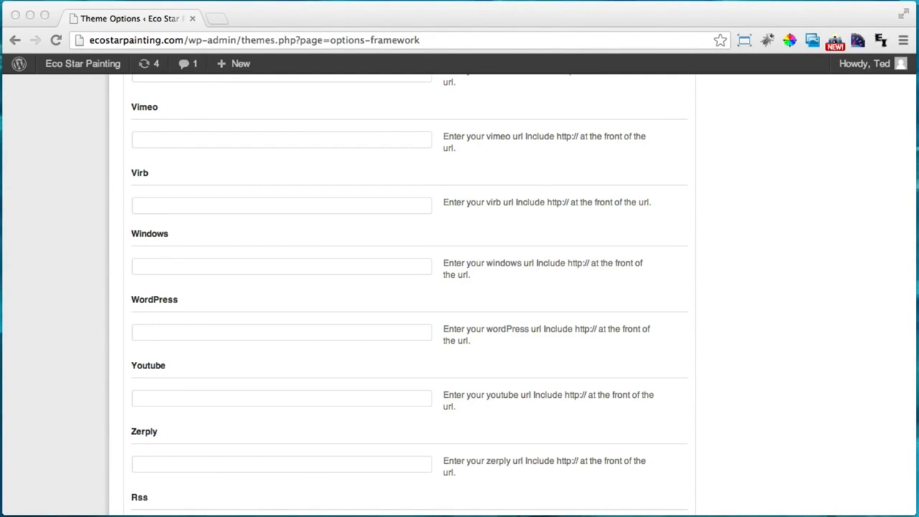
click(201, 400)
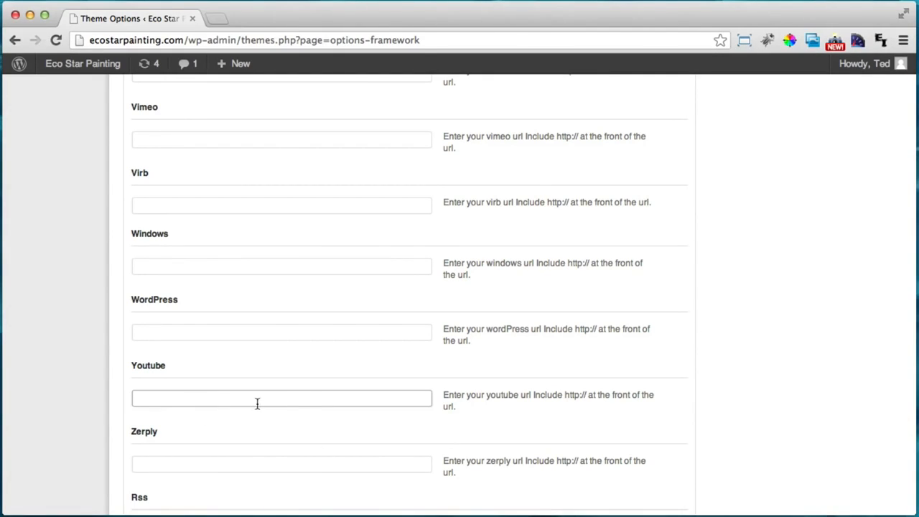
text(http://www.youtube.com/user/Tedrins)
scroll(404, 394, down, 5)
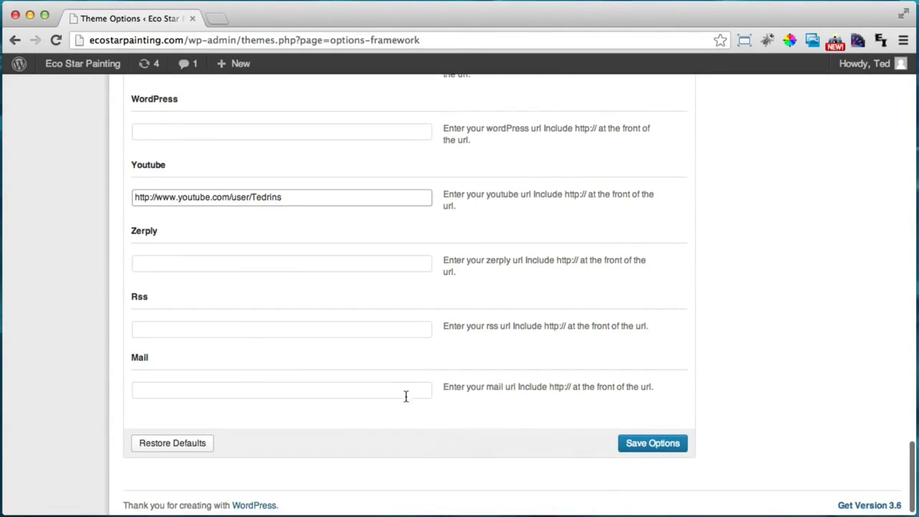
click(664, 445)
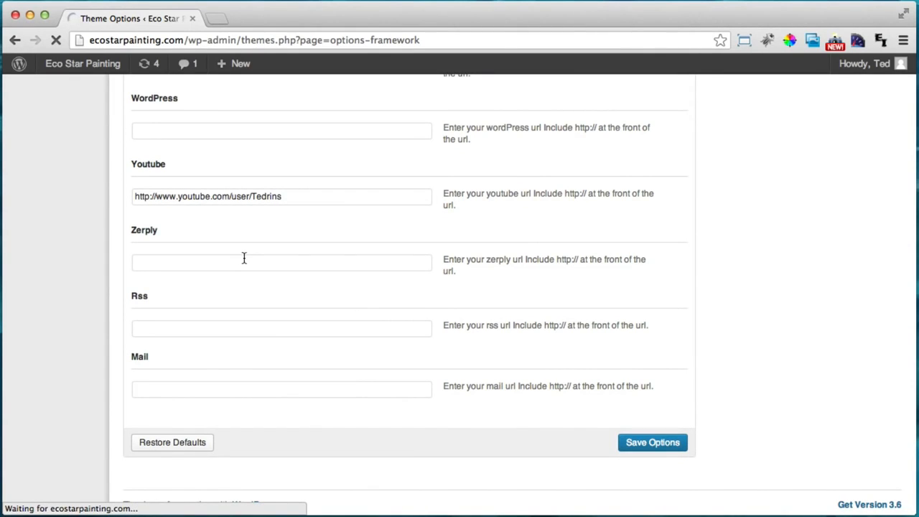
mouse_move(83, 63)
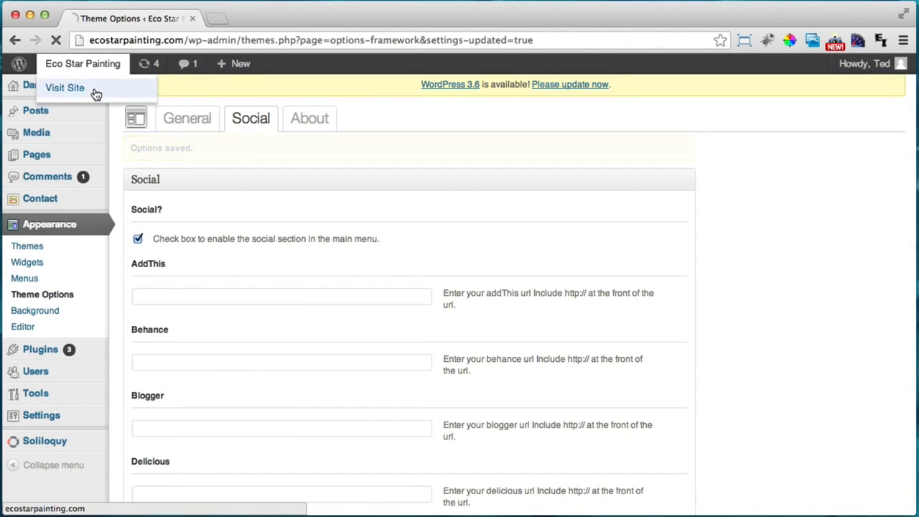
click(96, 95)
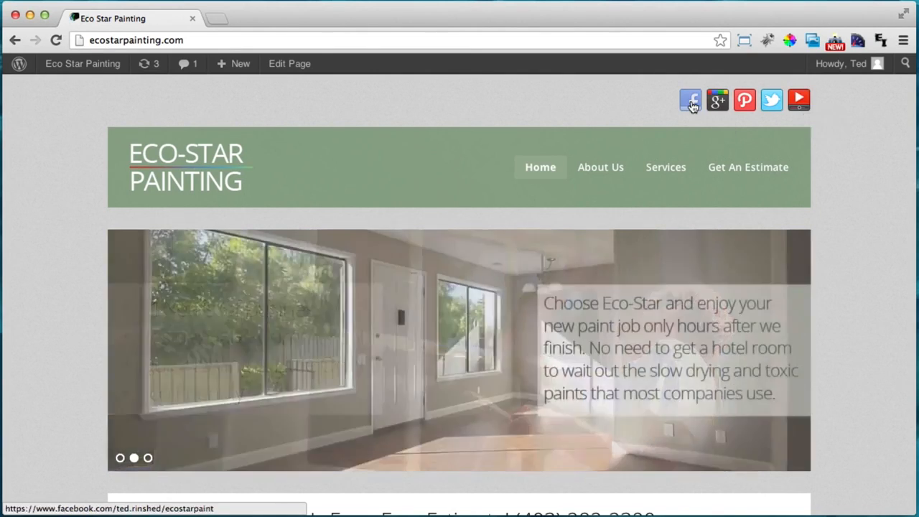
click(690, 100)
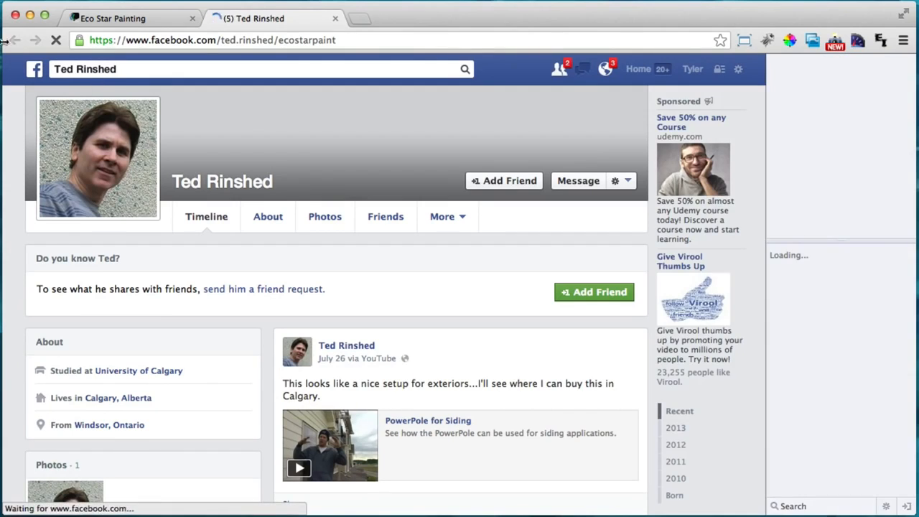
click(143, 17)
click(251, 18)
click(335, 19)
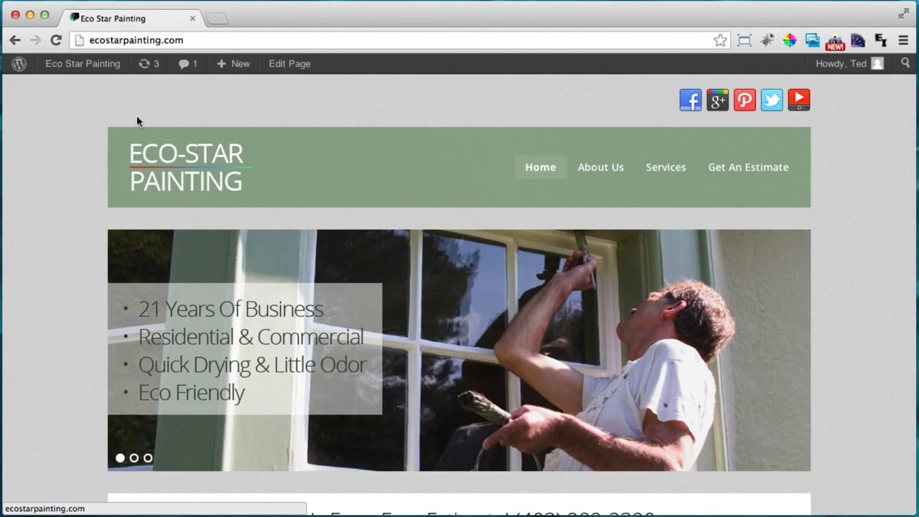
mouse_move(83, 68)
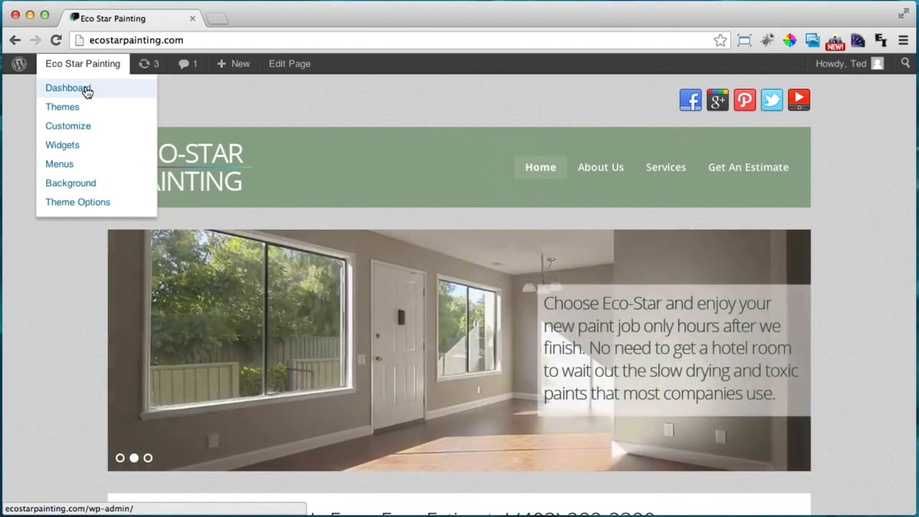
In Settings > General, change the Site Title to 'Eco-Star Painting - Calgary, Alberta' and save
click(86, 90)
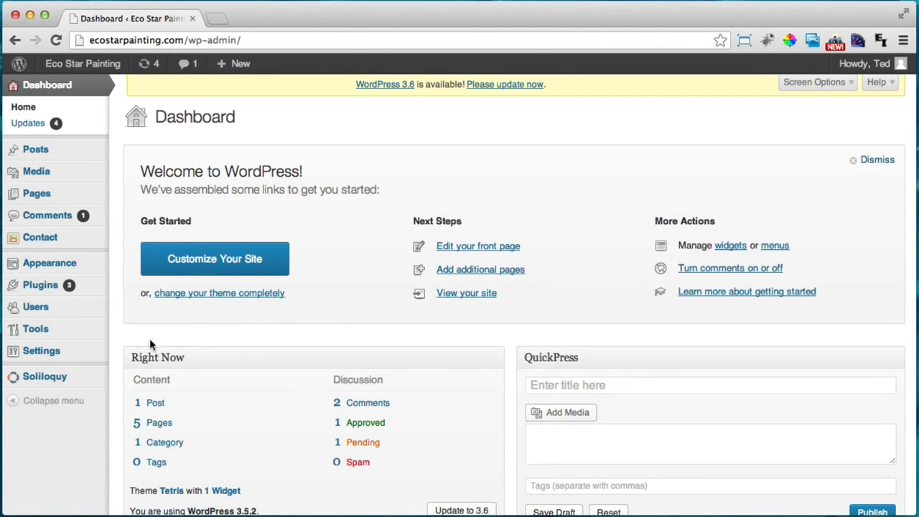
mouse_move(54, 353)
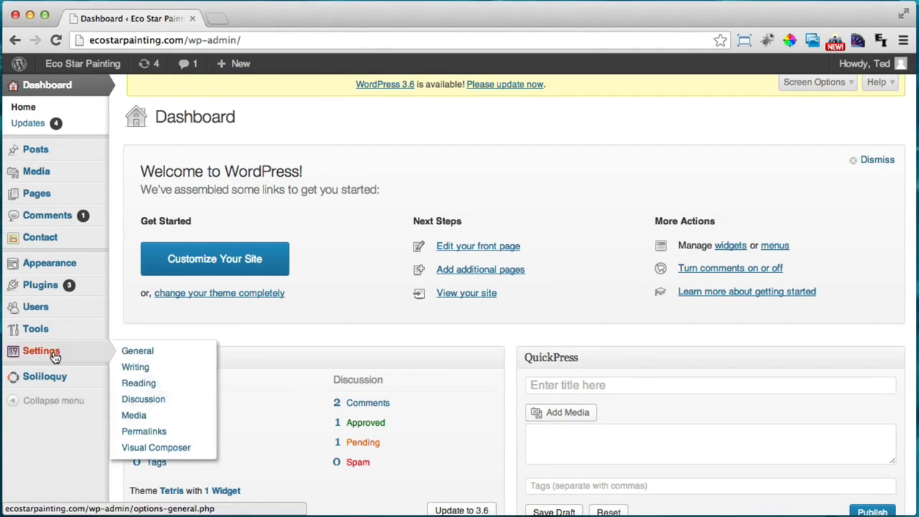
click(154, 355)
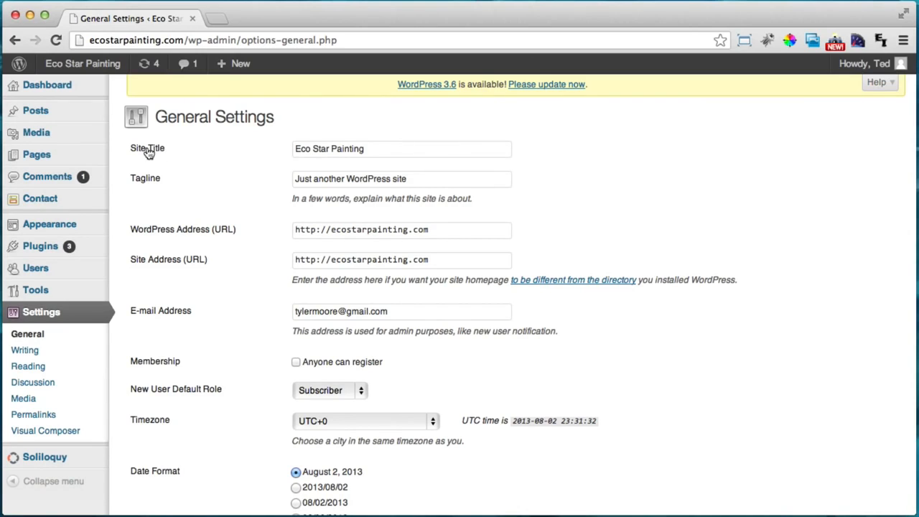
click(315, 151)
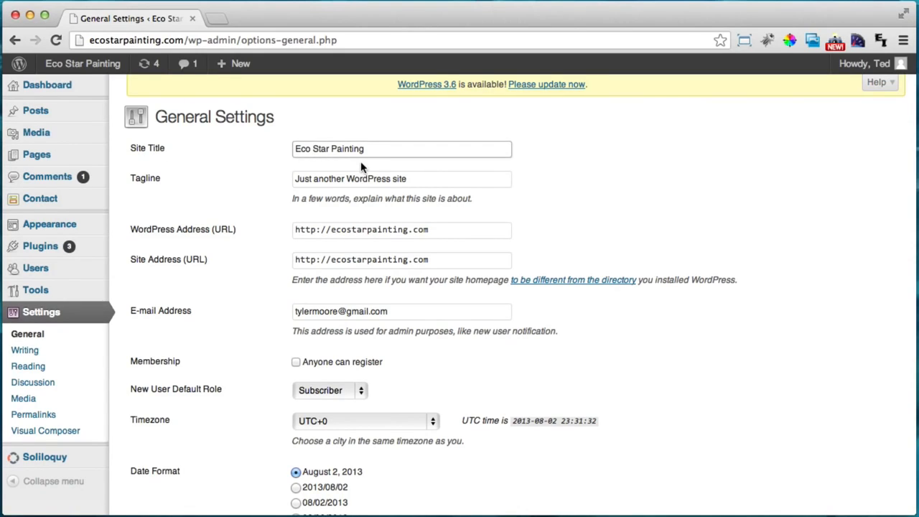
key(BackSpace)
text(-)
click(396, 149)
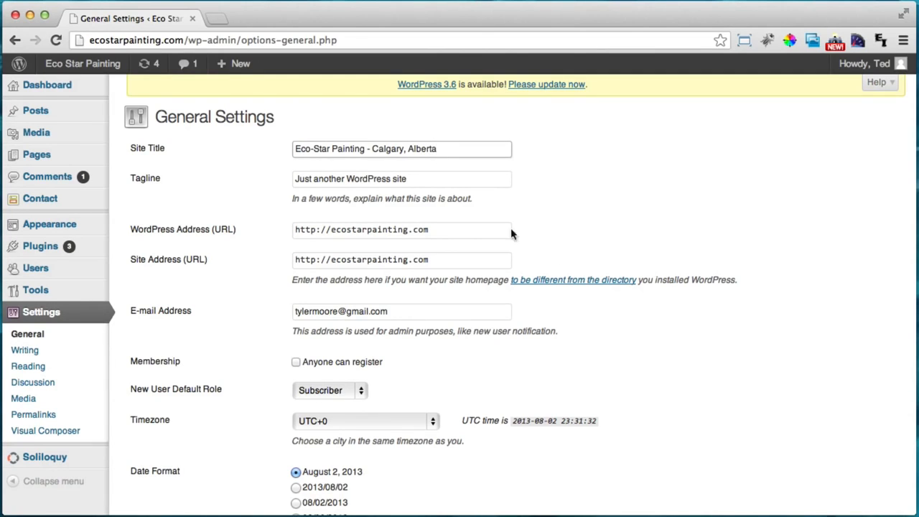
scroll(562, 254, down, 5)
click(173, 448)
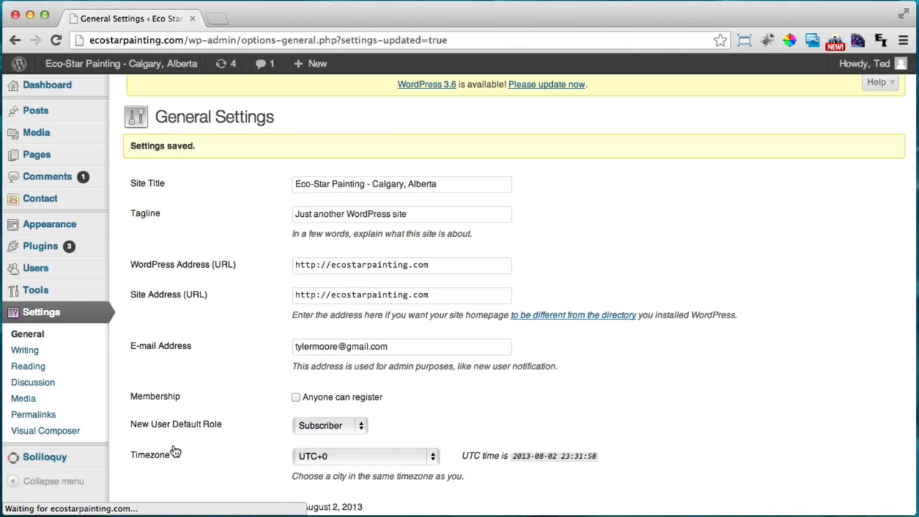
View the live site, check the Get An Estimate page, then return Home
mouse_move(86, 72)
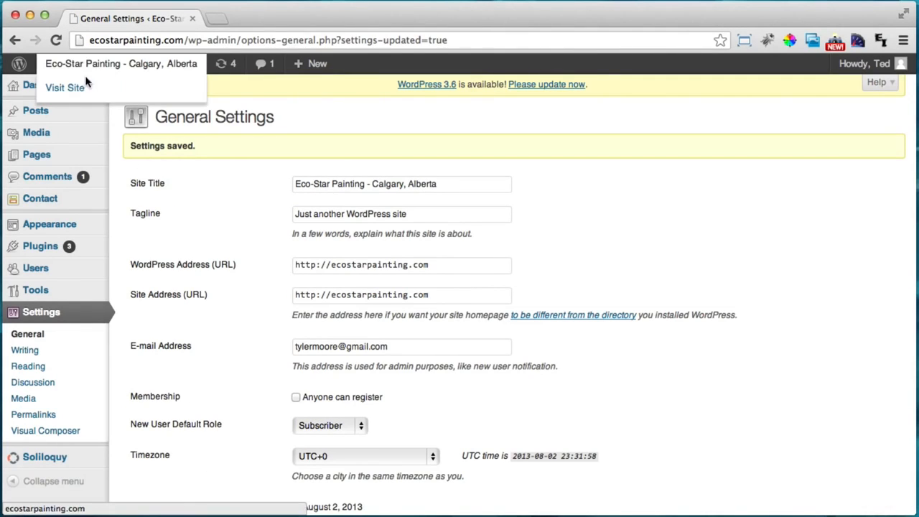
click(82, 90)
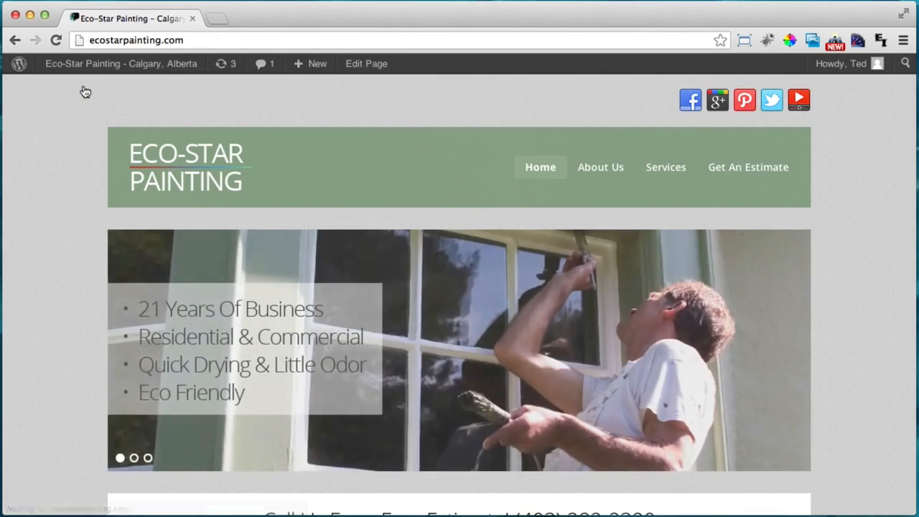
click(743, 172)
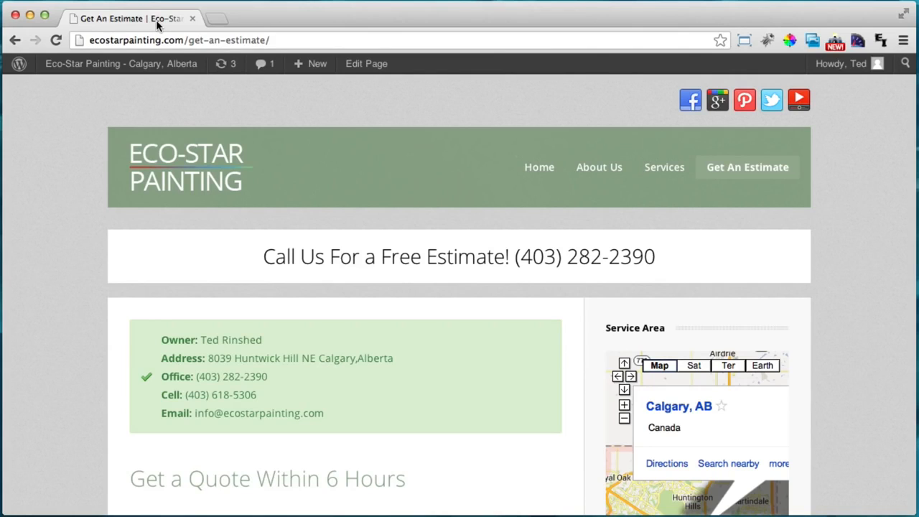
click(193, 178)
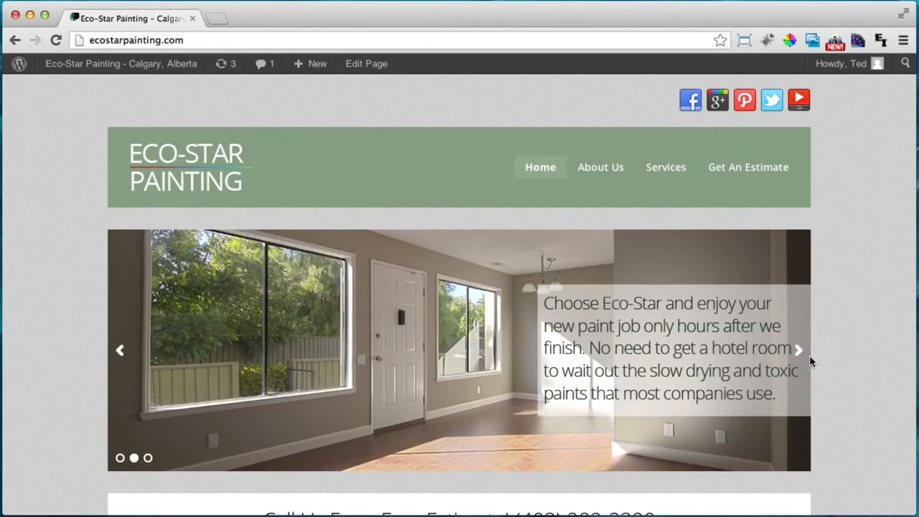
scroll(874, 297, down, 8)
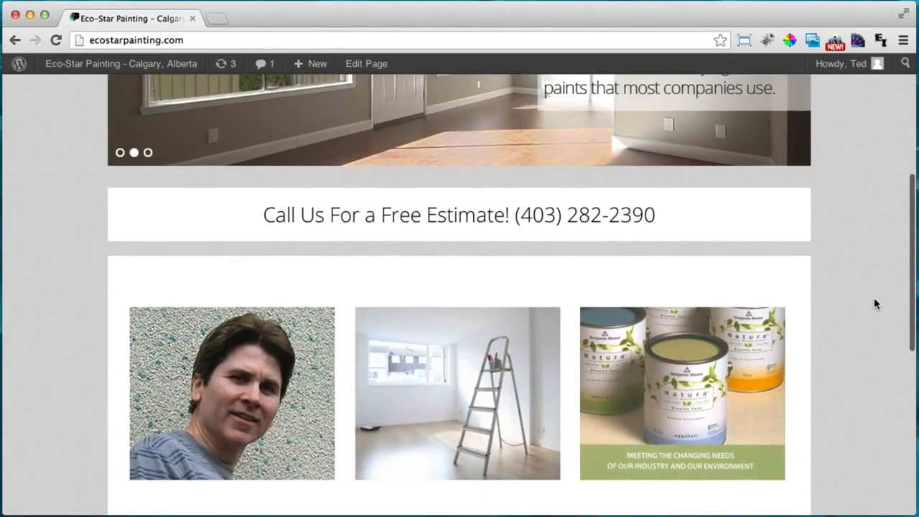
scroll(874, 306, up, 15)
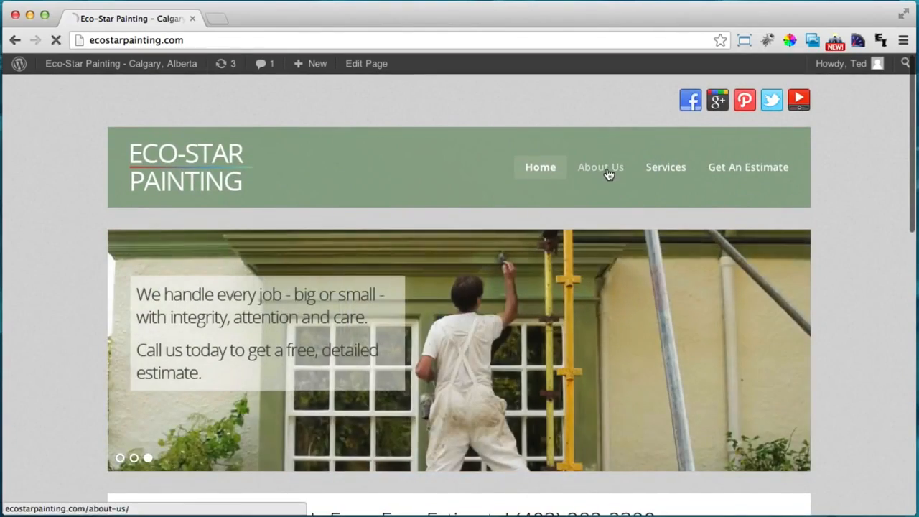
Look over the About Us page, return Home, and open the home page for editing
click(605, 172)
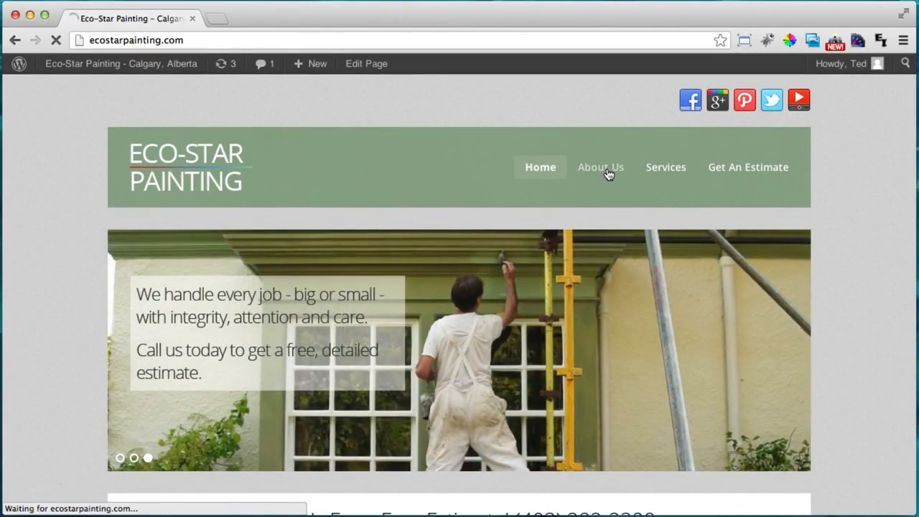
scroll(854, 260, down, 6)
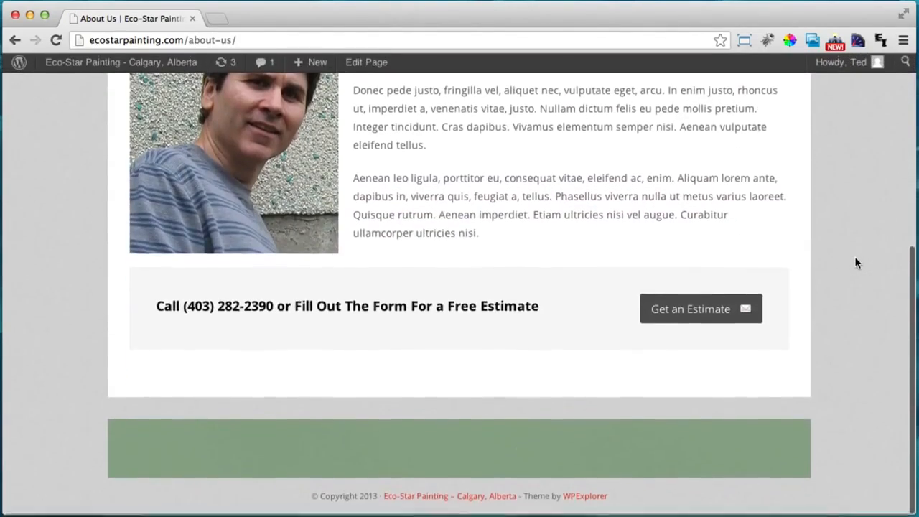
scroll(825, 257, up, 6)
click(526, 170)
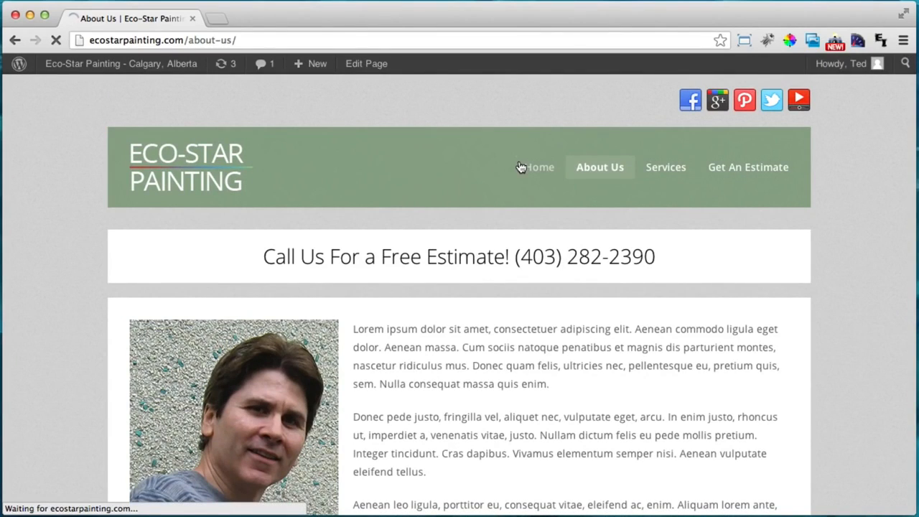
scroll(828, 242, down, 10)
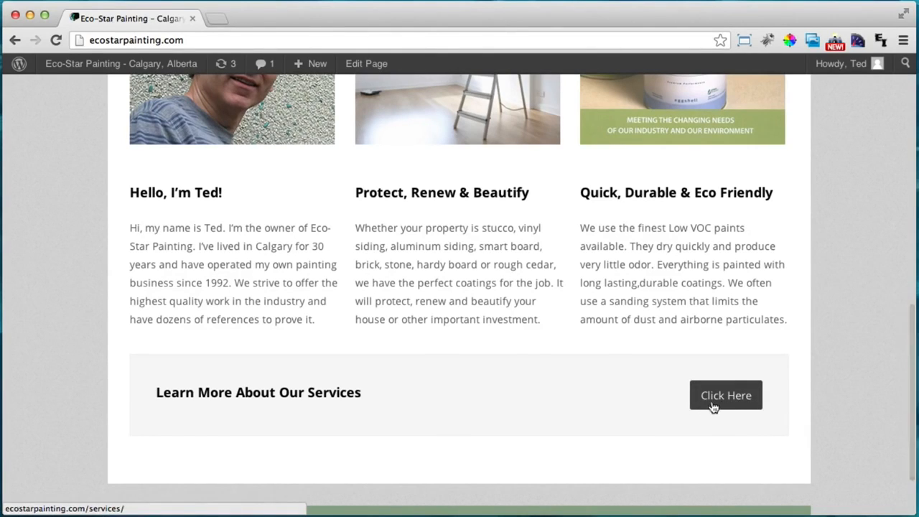
click(366, 64)
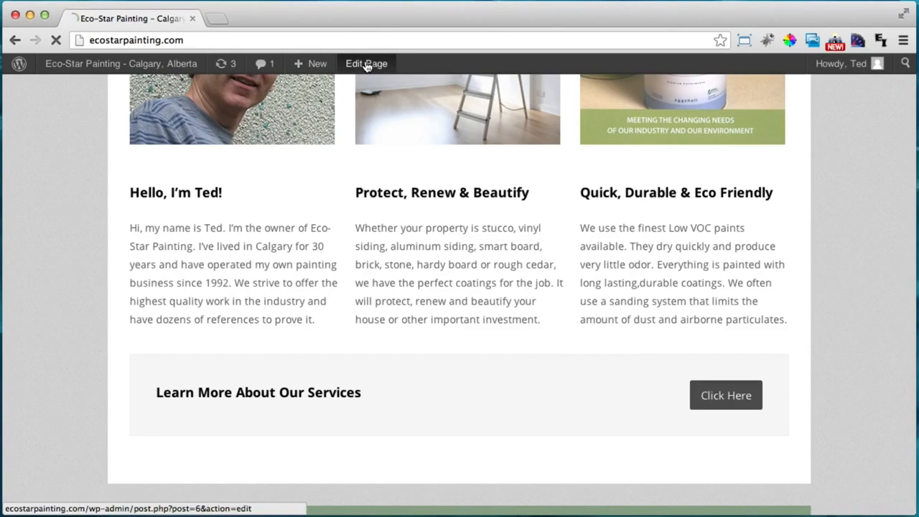
Replace the call-to-action button text 'Click Here' with 'Our Services' and update the Home page
scroll(718, 363, down, 5)
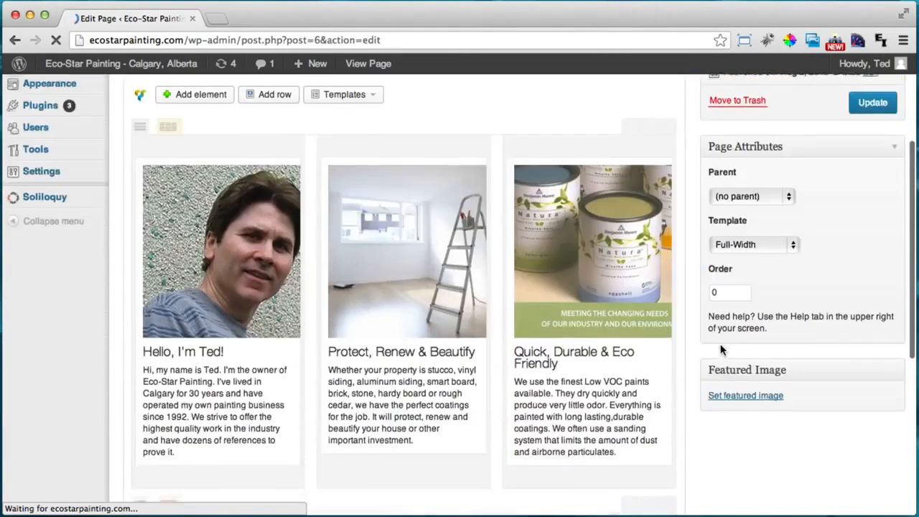
scroll(722, 346, down, 2)
click(639, 322)
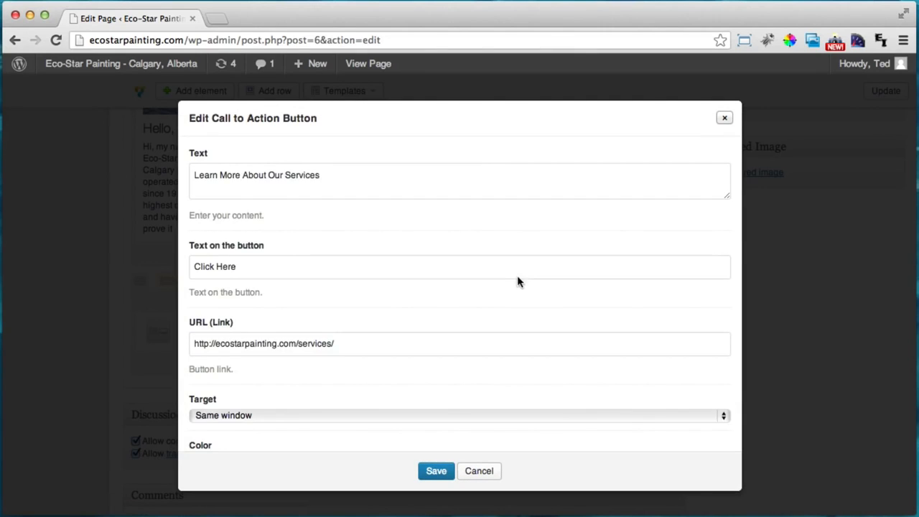
scroll(517, 275, down, 2)
drag(266, 198, 100, 190)
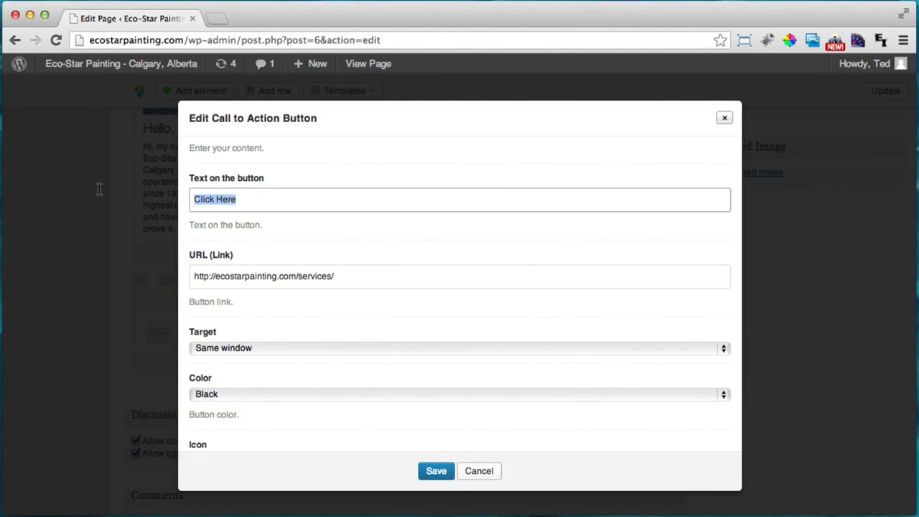
text(Ou)
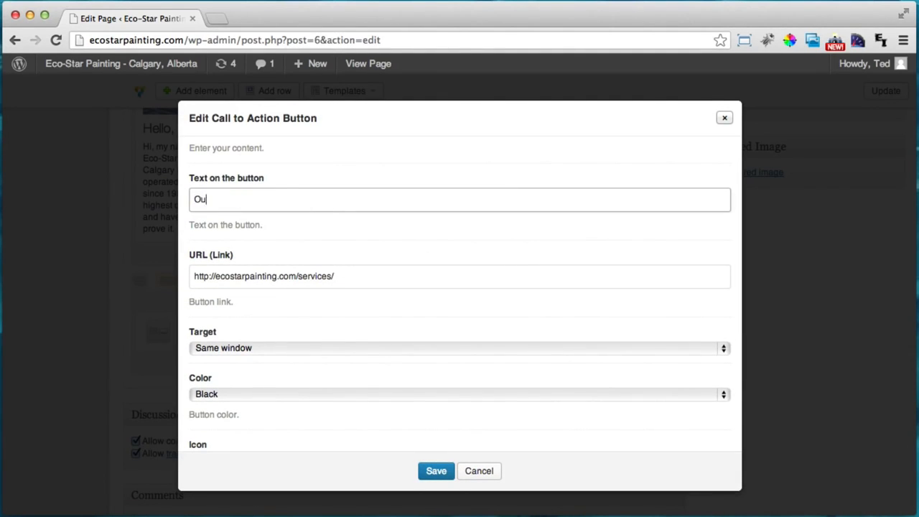
text(r Serovices)
click(432, 474)
scroll(734, 319, up, 6)
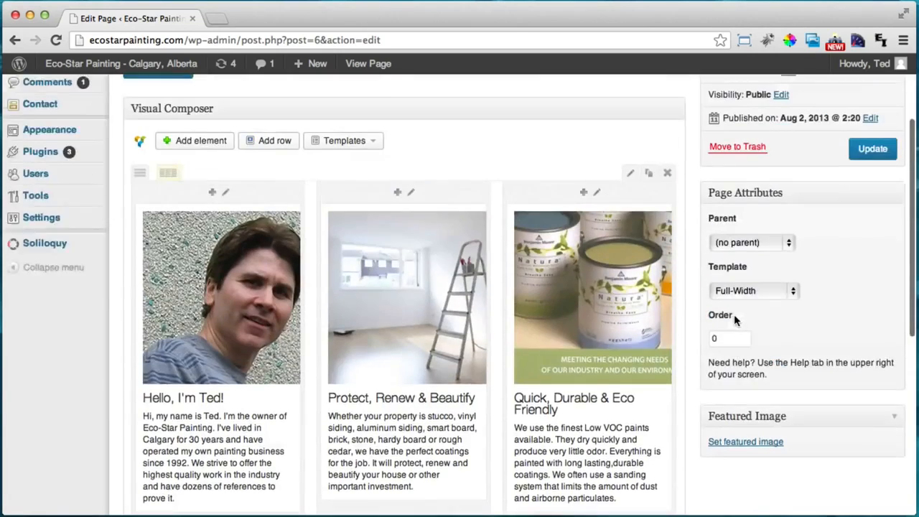
click(864, 287)
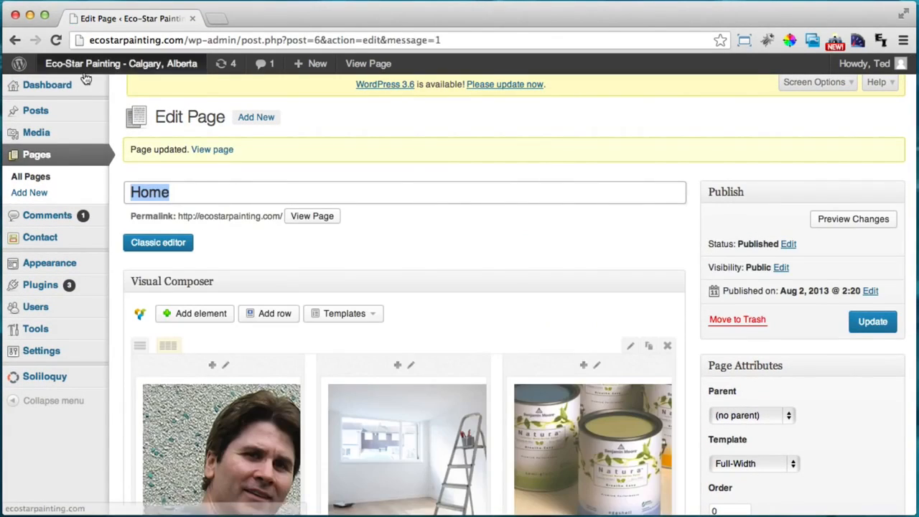
View the live home page and scroll to check the new Our Services button
mouse_move(83, 66)
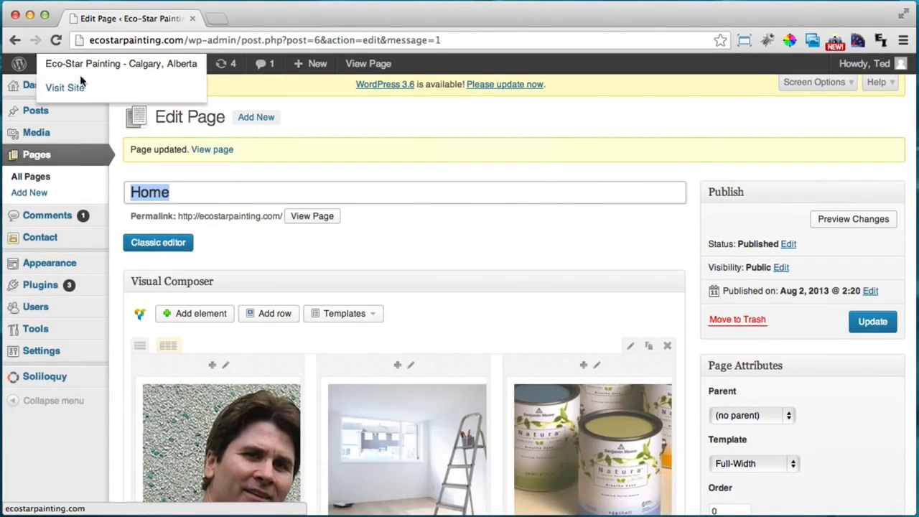
click(79, 89)
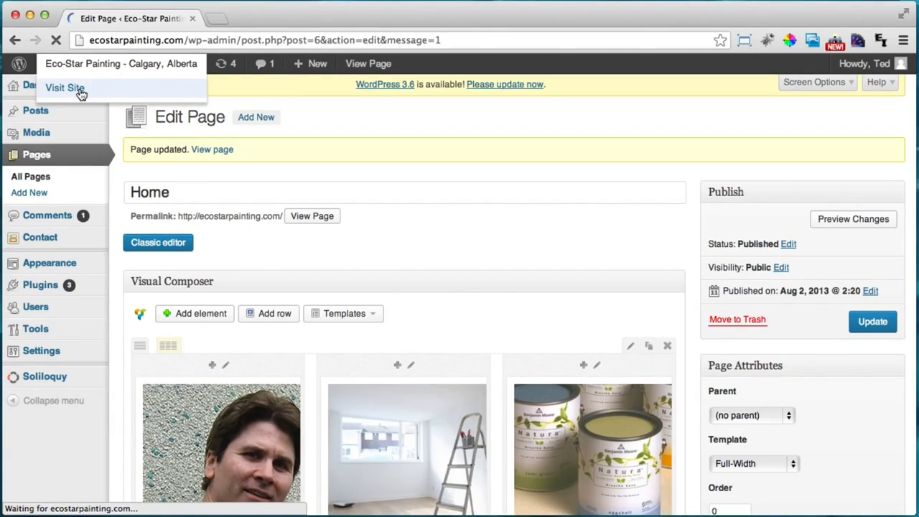
scroll(352, 156, down, 8)
scroll(360, 173, down, 5)
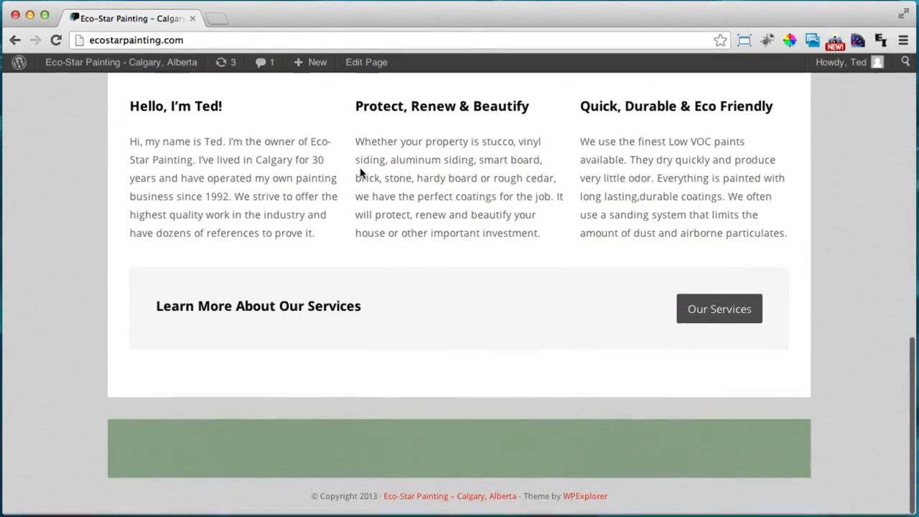
scroll(706, 328, up, 7)
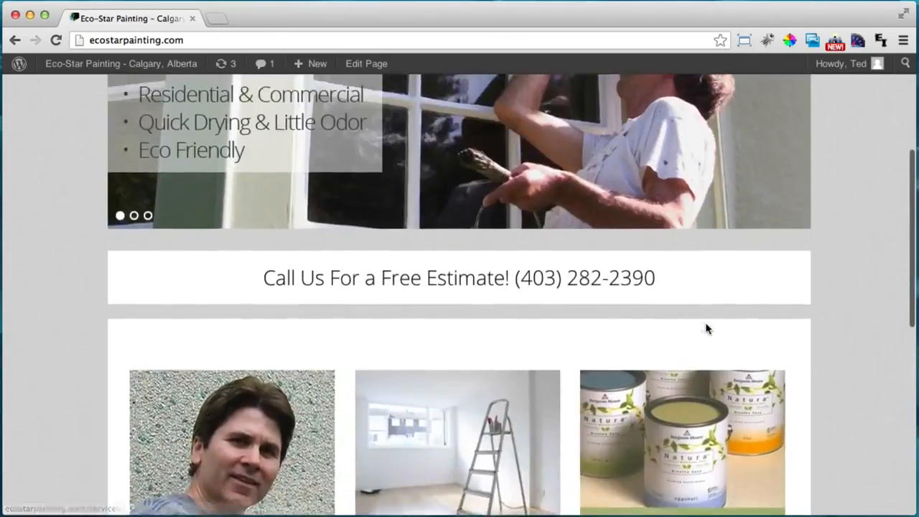
scroll(705, 328, down, 6)
Browse the Services and Get An Estimate pages, then return to the home page
click(719, 381)
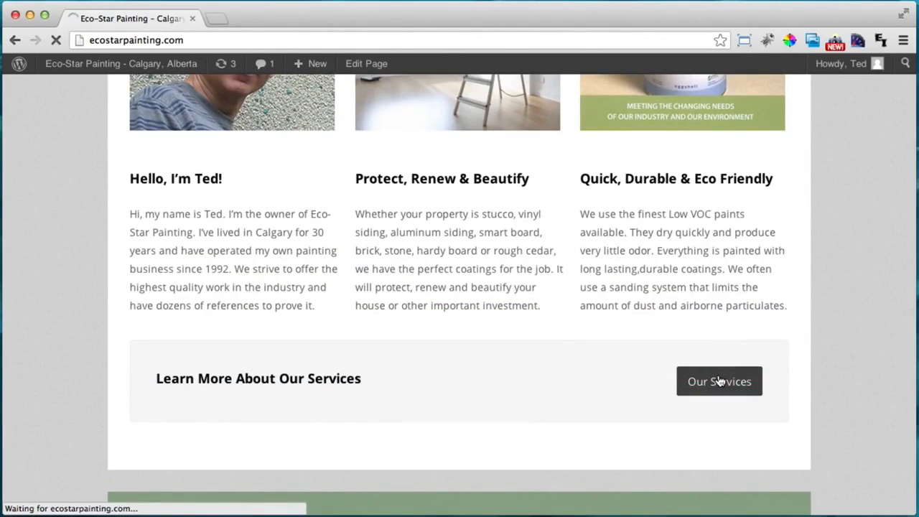
scroll(680, 308, down, 5)
scroll(683, 301, down, 5)
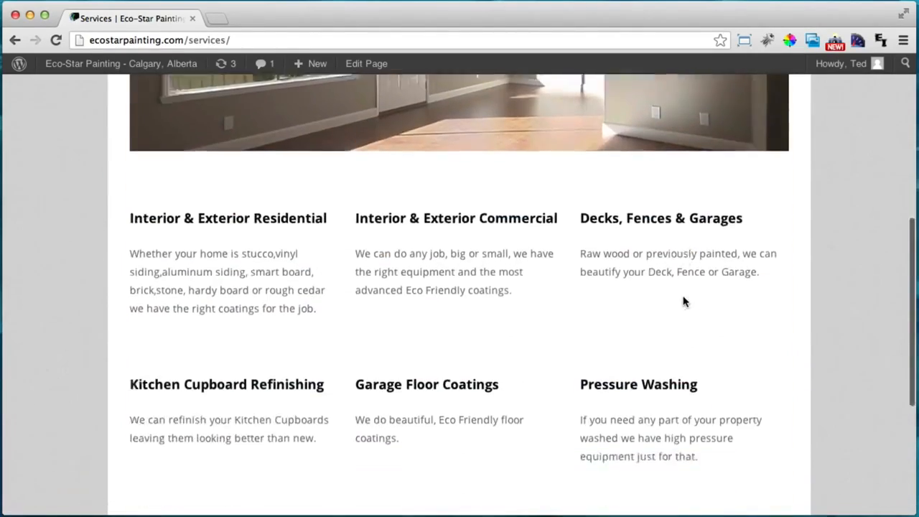
scroll(682, 302, up, 10)
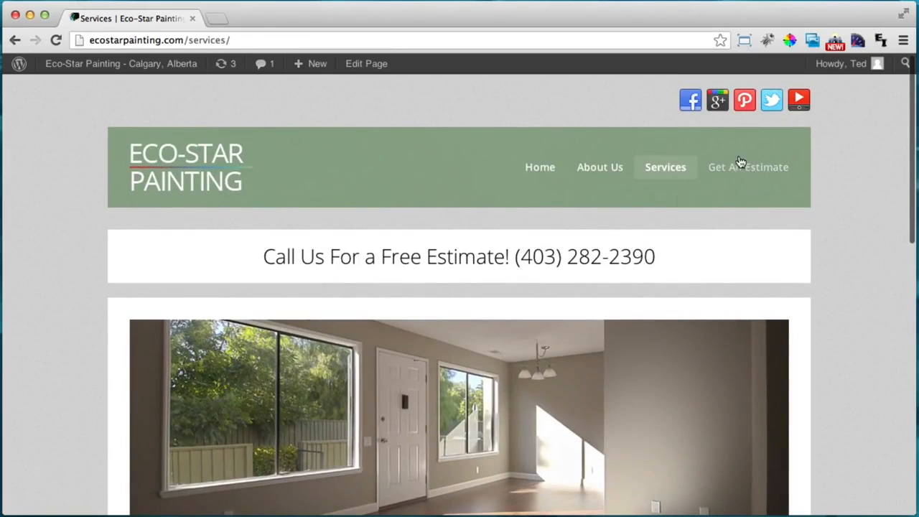
click(743, 167)
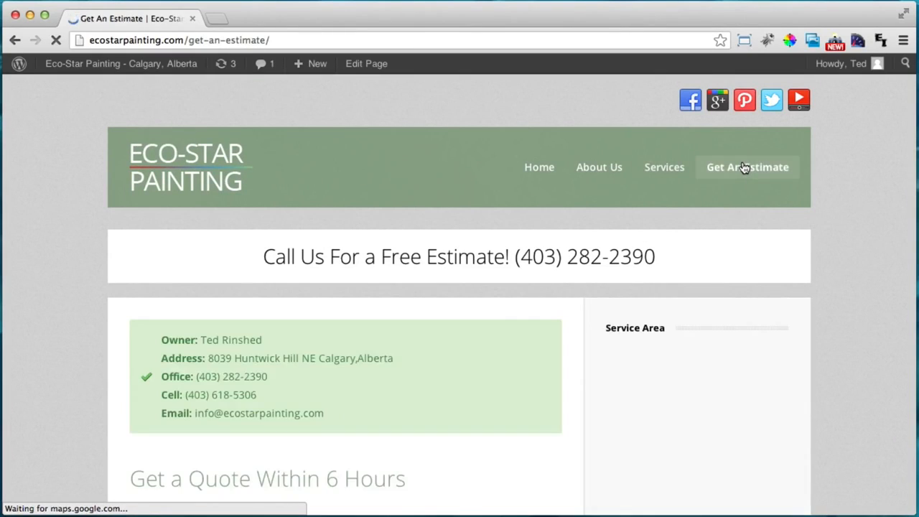
scroll(446, 309, down, 6)
scroll(446, 309, down, 3)
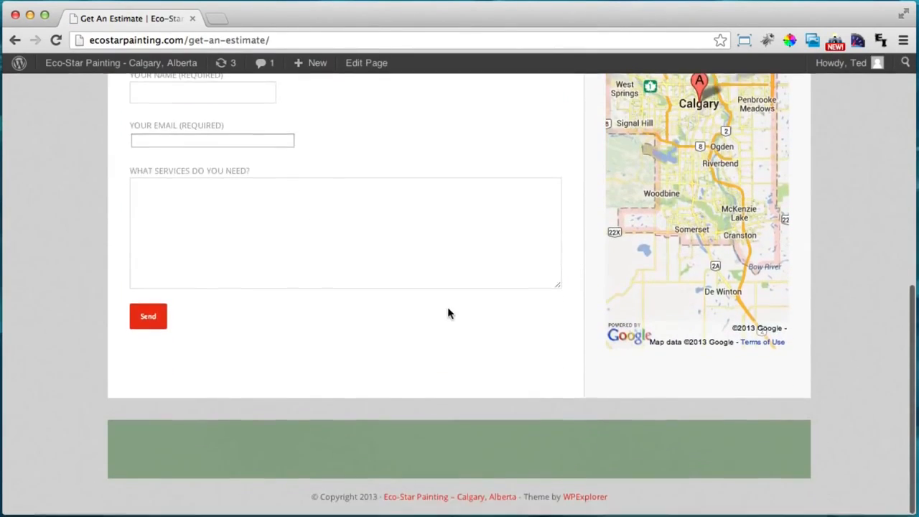
scroll(447, 308, up, 10)
click(541, 171)
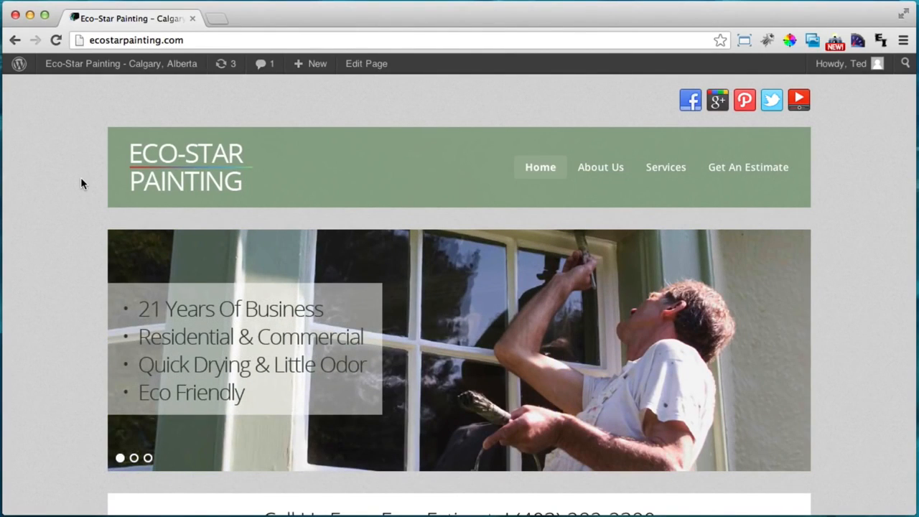
scroll(81, 179, down, 1)
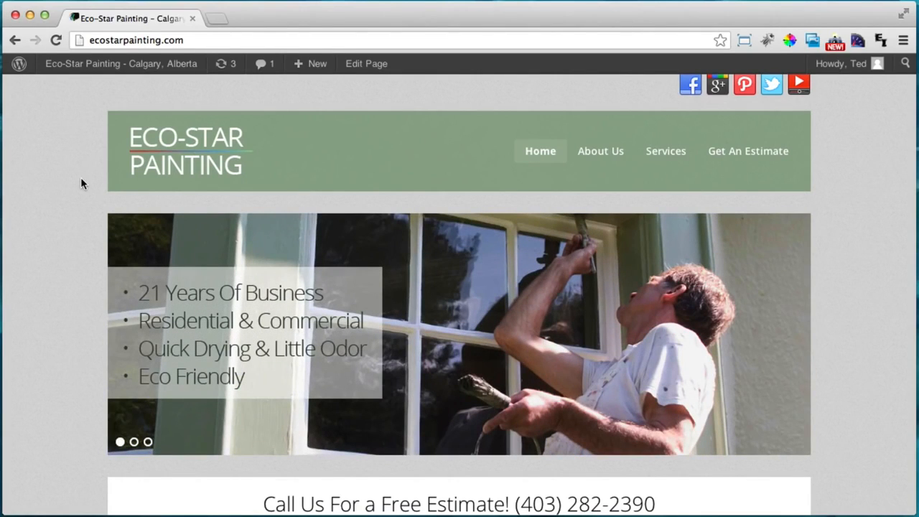
scroll(75, 192, down, 2)
scroll(75, 192, up, 3)
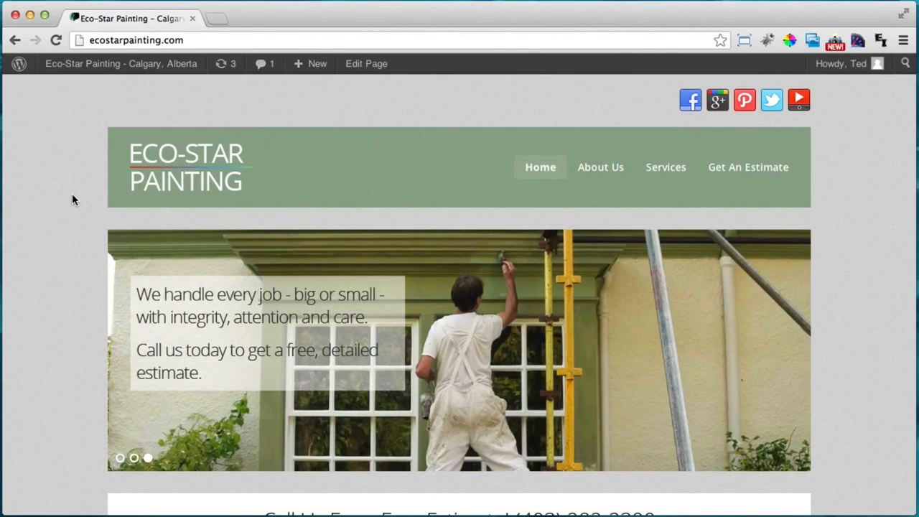
scroll(72, 199, down, 1)
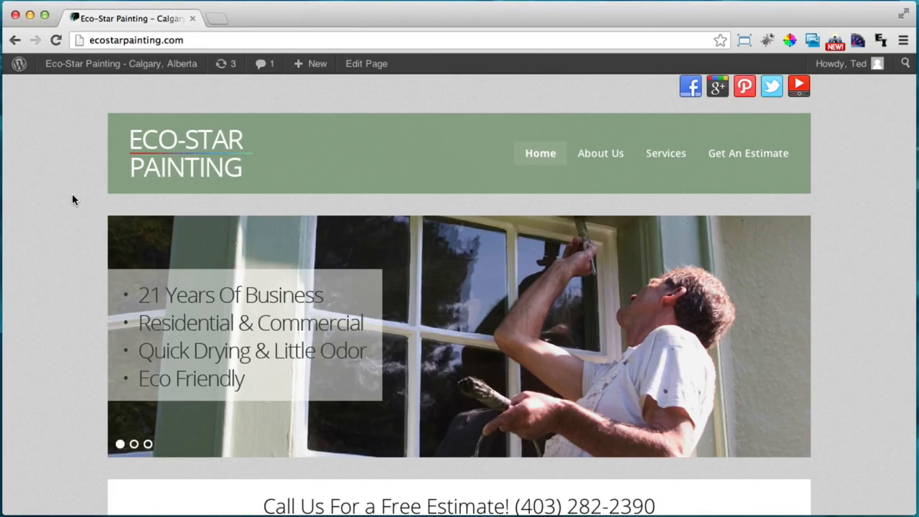
scroll(72, 200, up, 1)
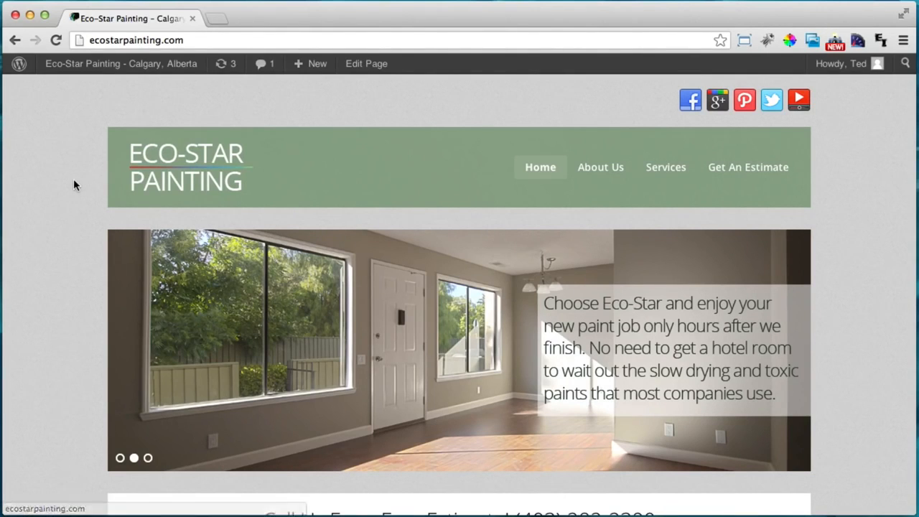
scroll(75, 185, down, 2)
scroll(74, 186, up, 2)
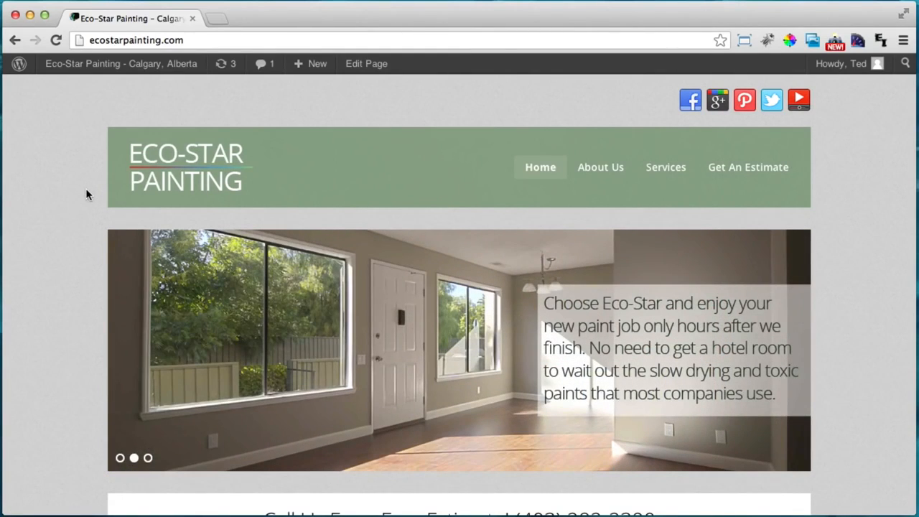
scroll(86, 194, down, 1)
scroll(85, 189, up, 1)
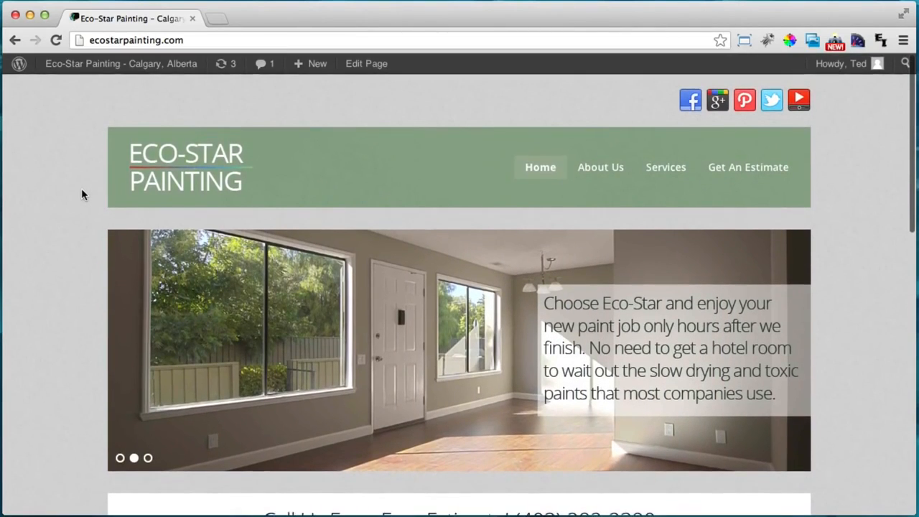
scroll(91, 267, down, 5)
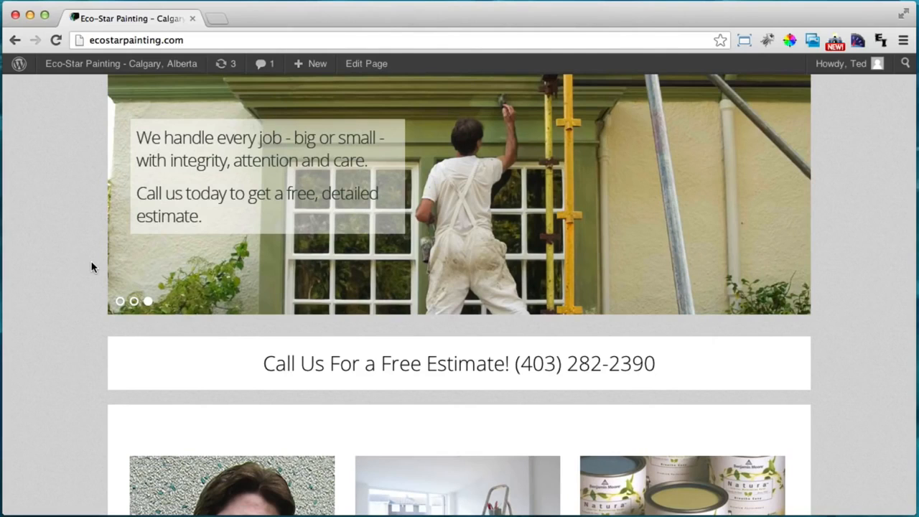
scroll(91, 267, up, 4)
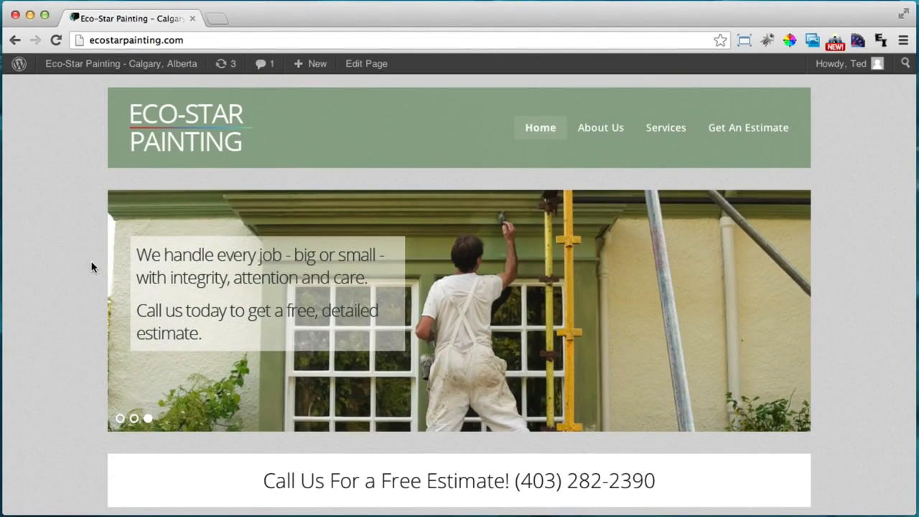
scroll(91, 267, up, 1)
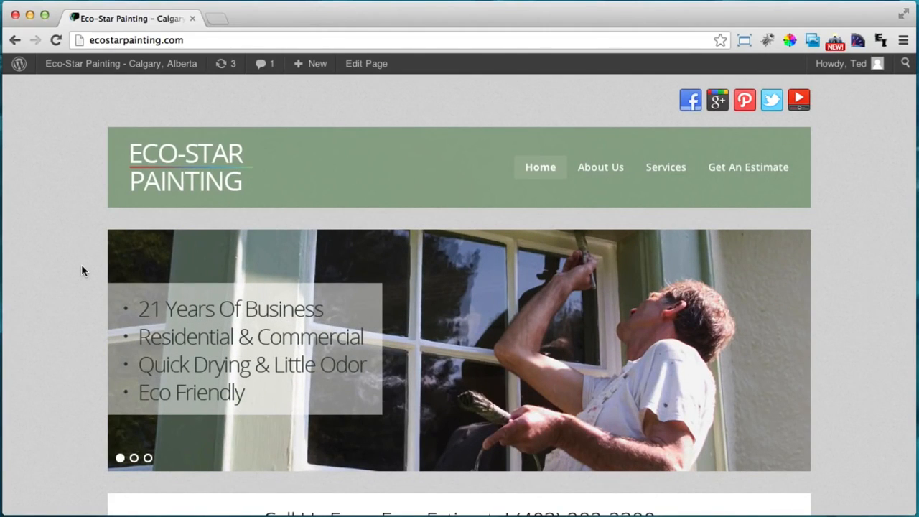
scroll(89, 254, down, 1)
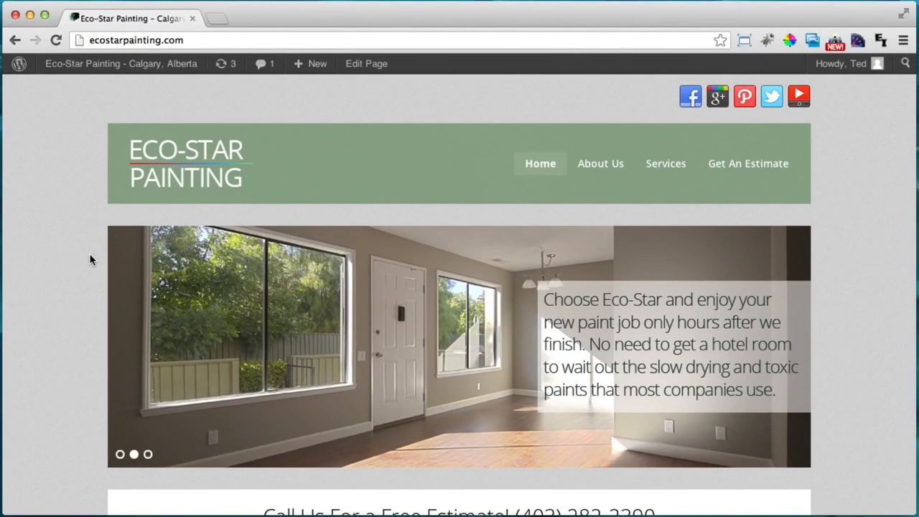
scroll(90, 259, down, 5)
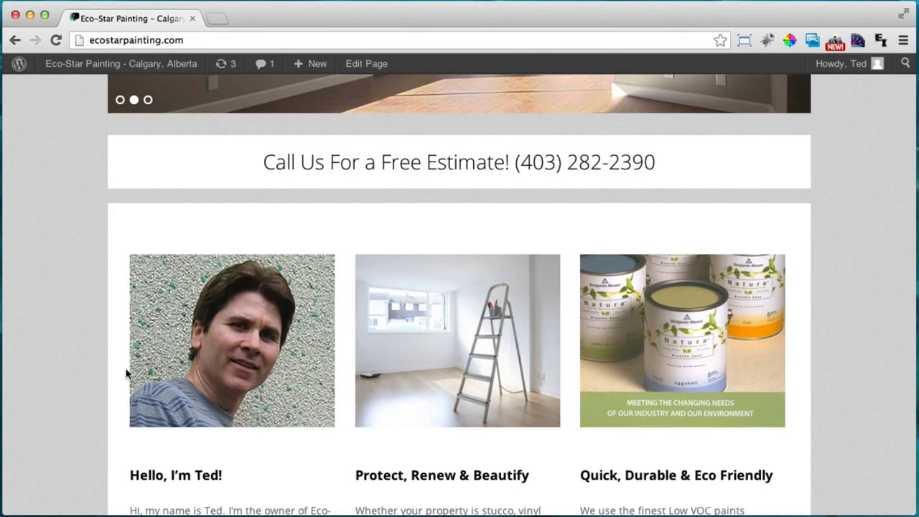
scroll(148, 366, up, 3)
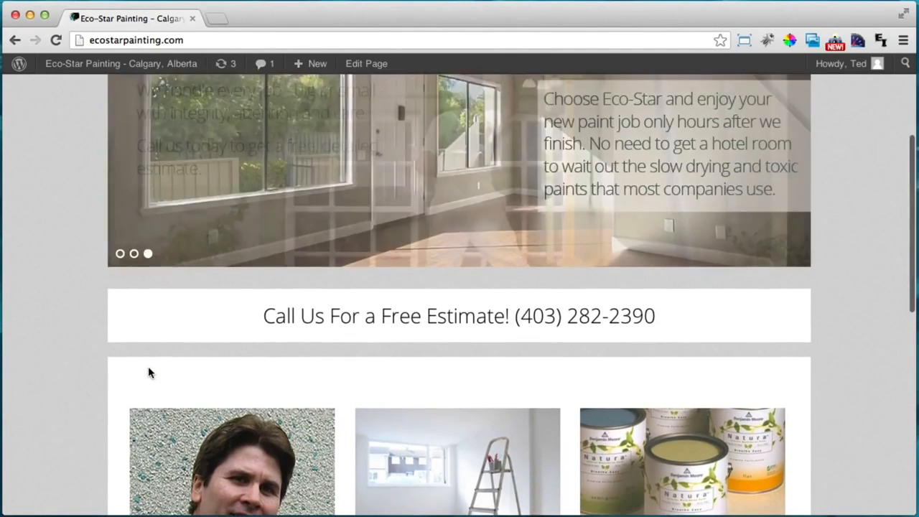
scroll(148, 366, down, 2)
scroll(148, 366, up, 3)
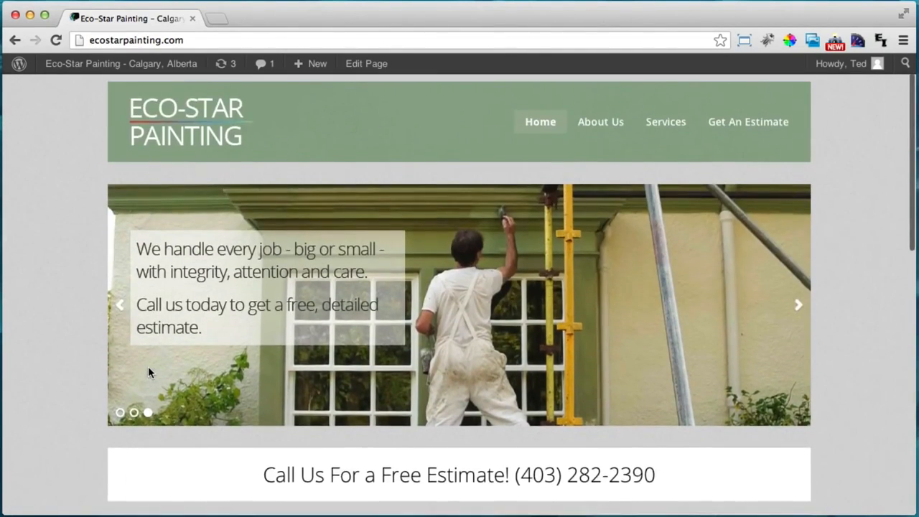
click(216, 20)
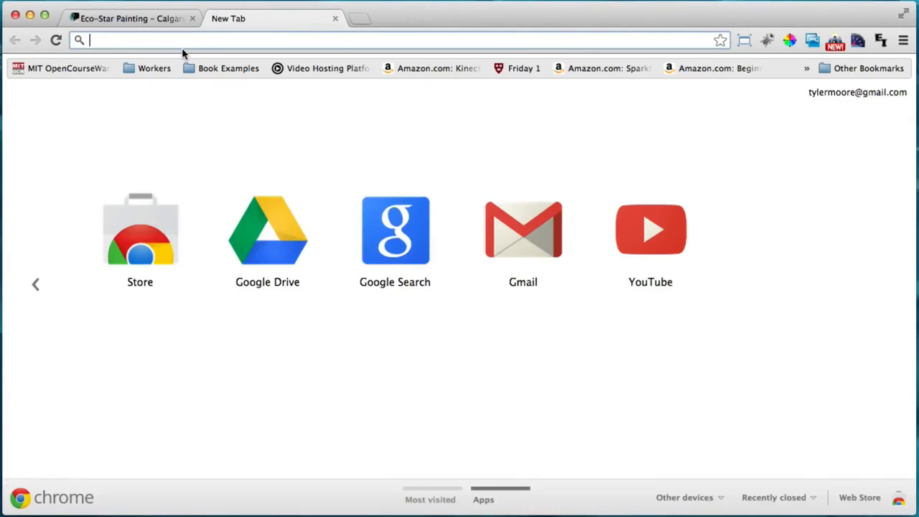
text(google.com)
key(Return)
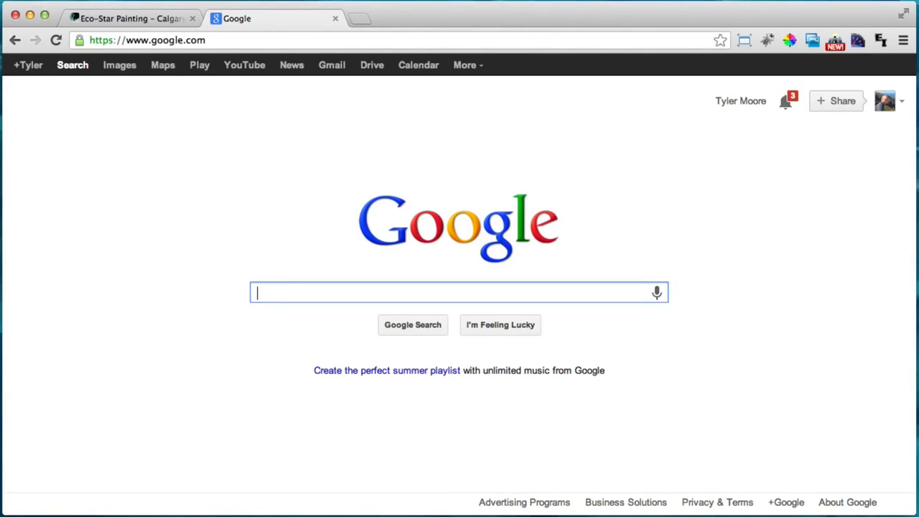
text(los ang)
key(Down)
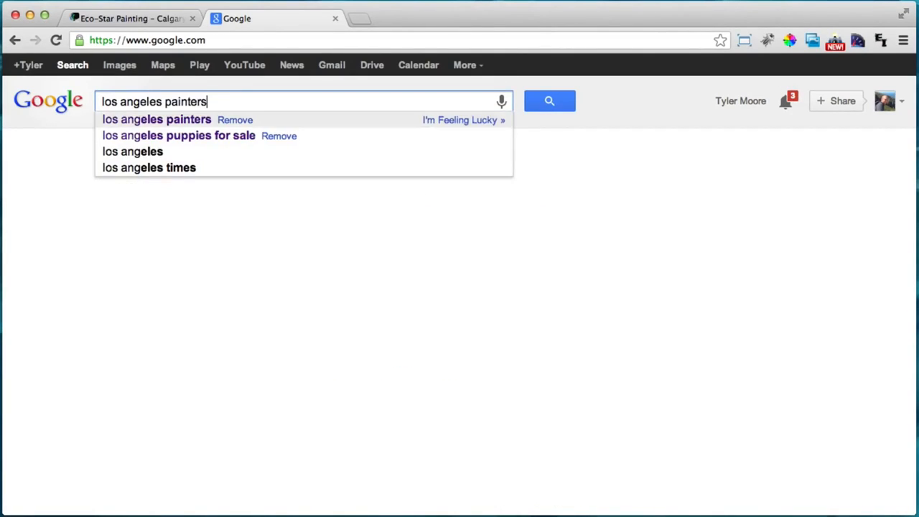
key(Return)
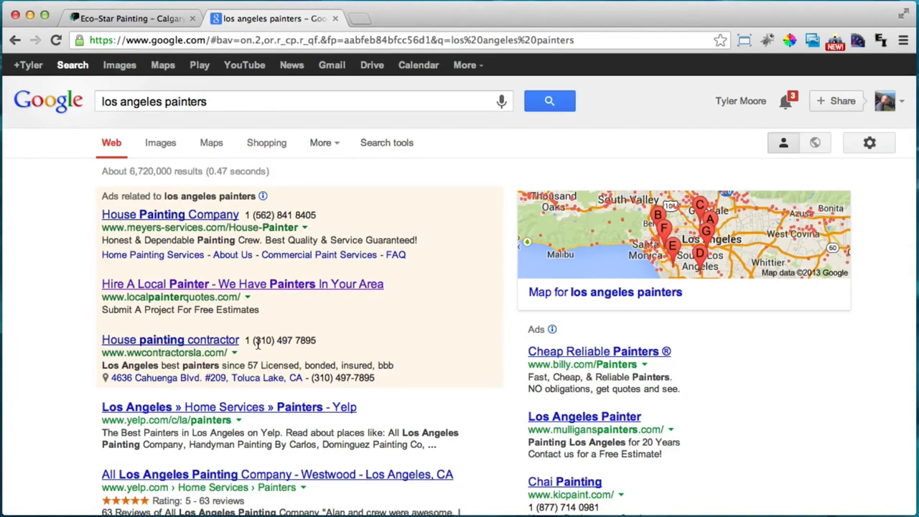
scroll(274, 341, down, 1)
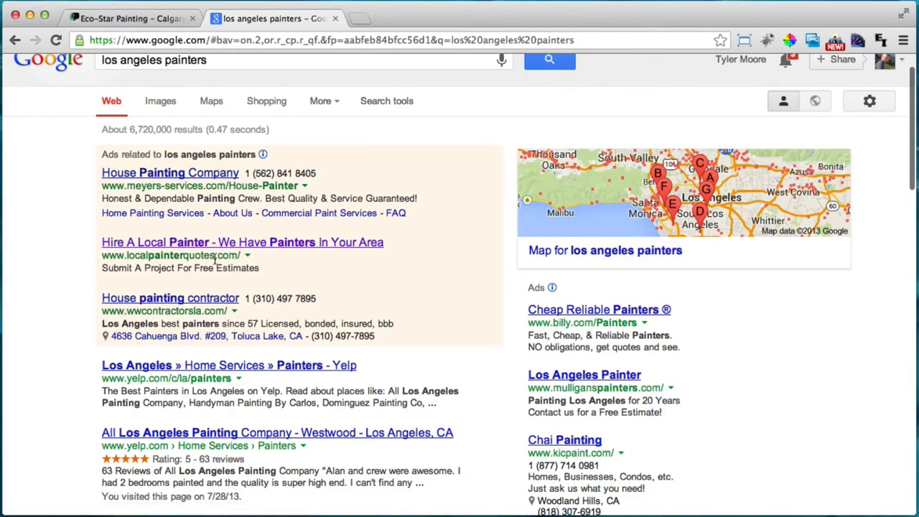
scroll(562, 337, down, 2)
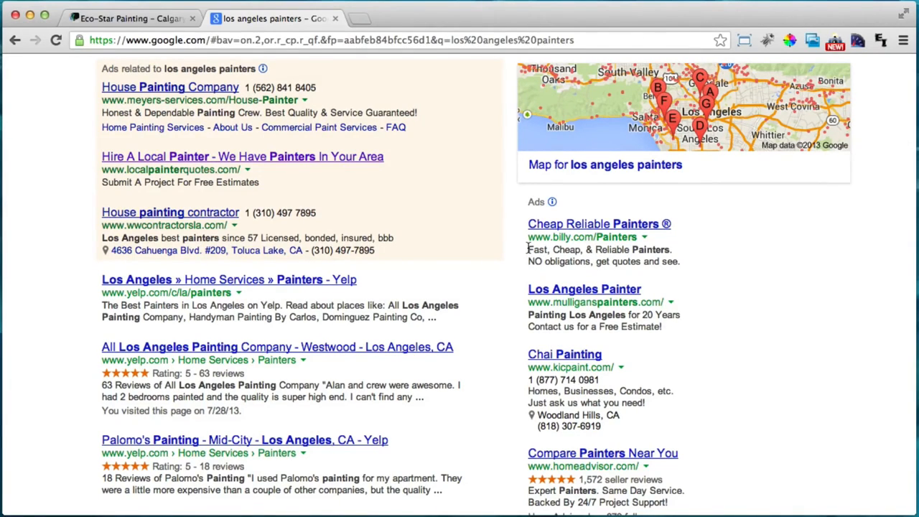
drag(528, 248, 643, 249)
click(643, 249)
click(335, 18)
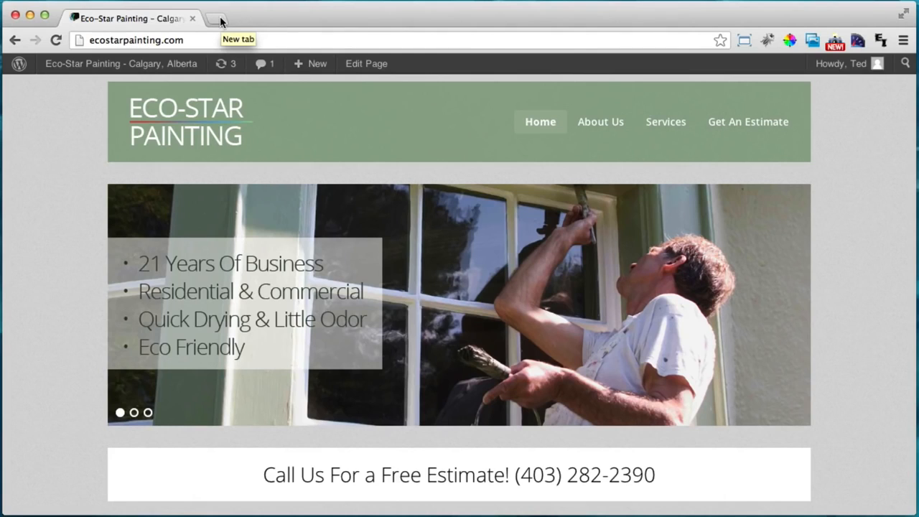
Load mailchimp.com in a new tab, then go back to the Eco-Star Painting tab
click(220, 22)
text(mailchimp.com)
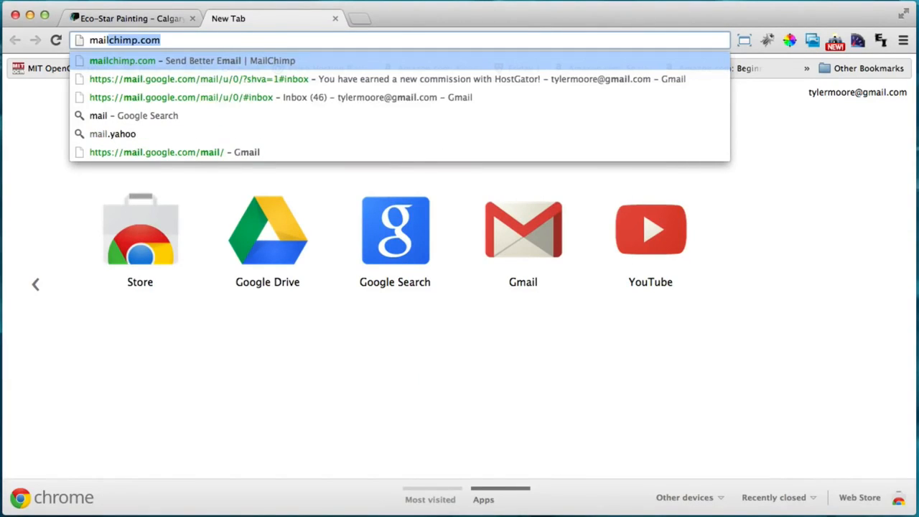
key(Return)
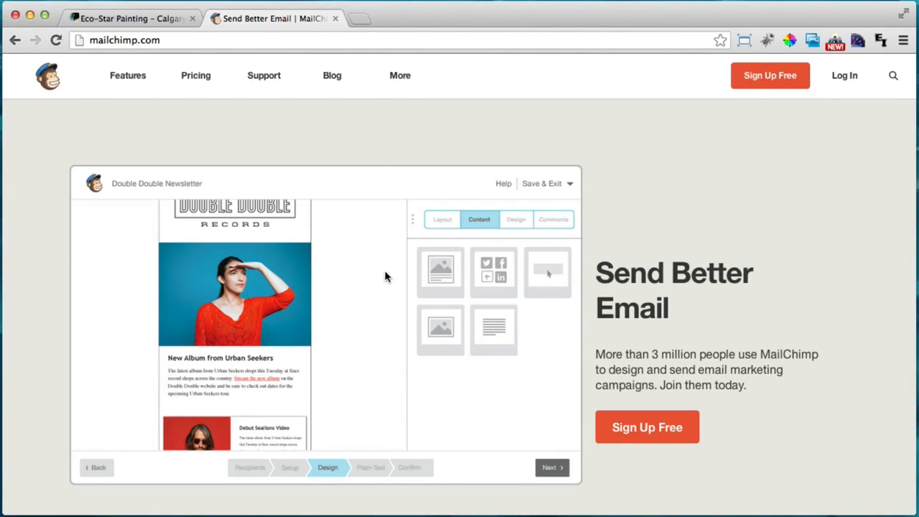
click(164, 18)
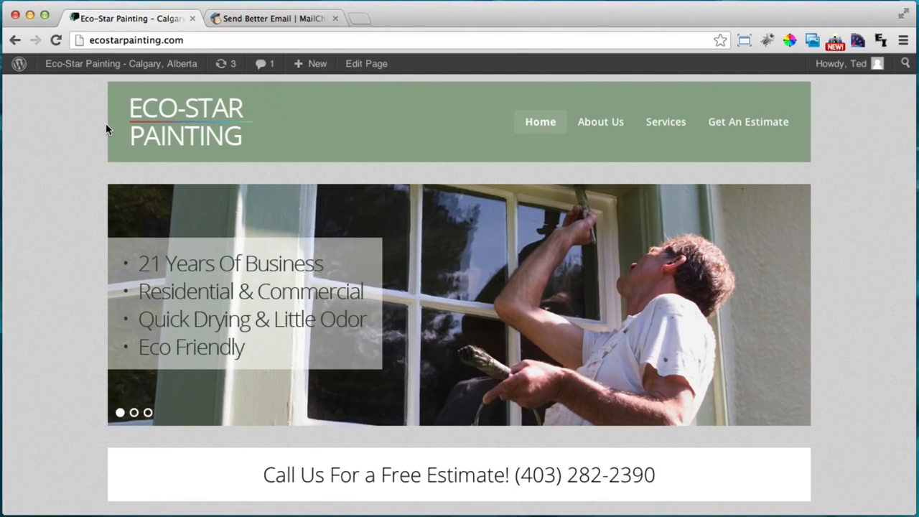
scroll(105, 128, down, 3)
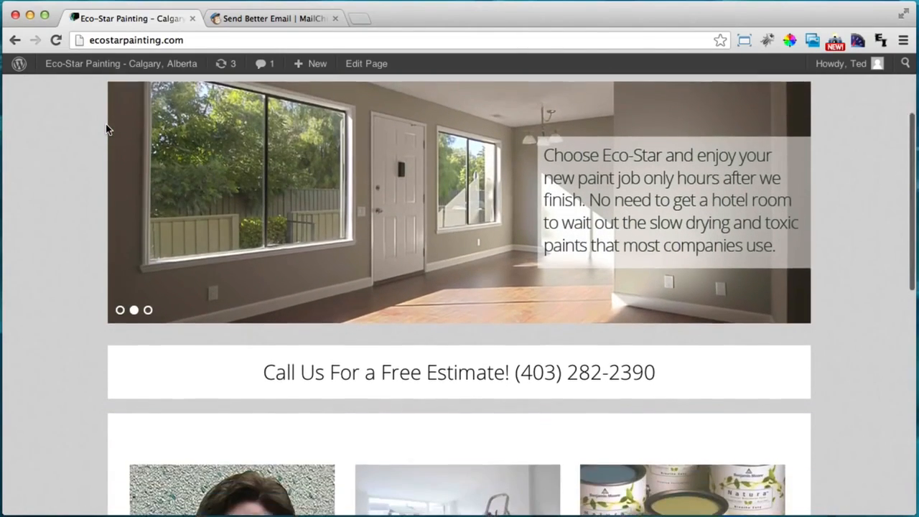
scroll(106, 129, up, 5)
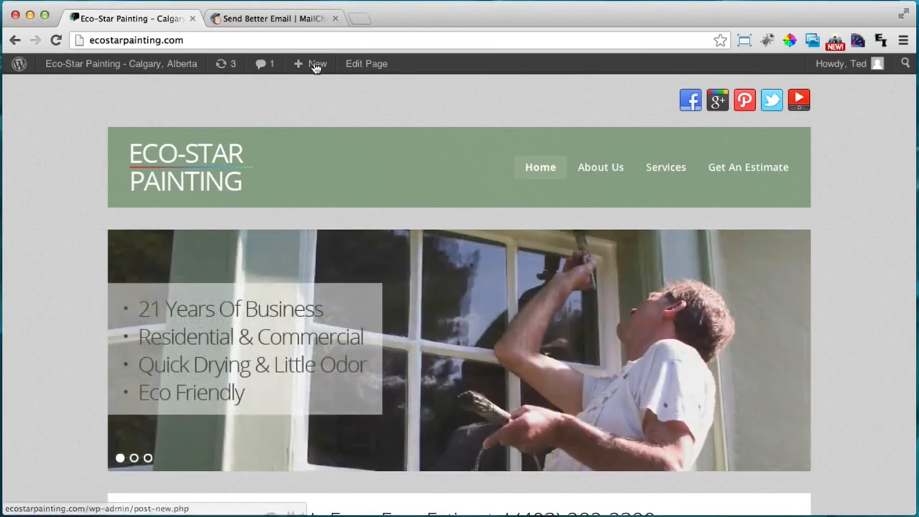
mouse_move(313, 66)
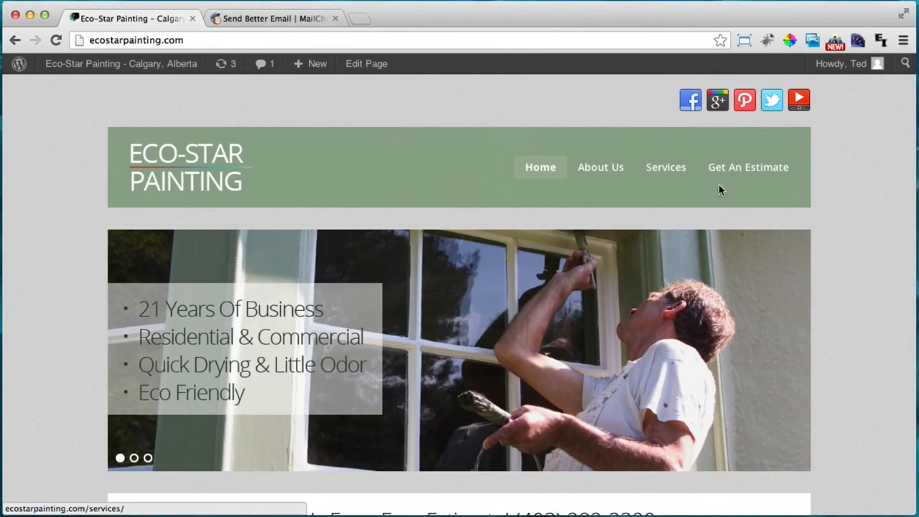
scroll(718, 184, down, 1)
Open Get An Estimate and scroll through its contact details, quote form and Calgary map
click(739, 141)
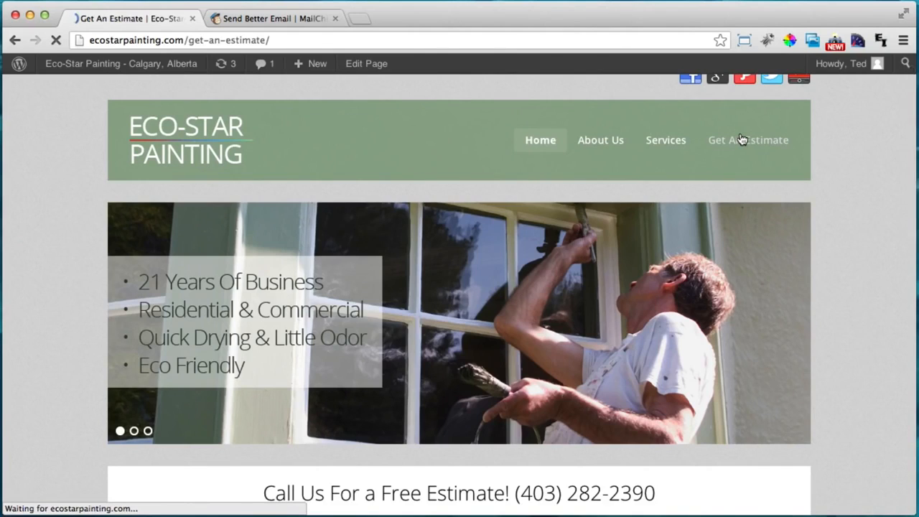
scroll(833, 291, down, 5)
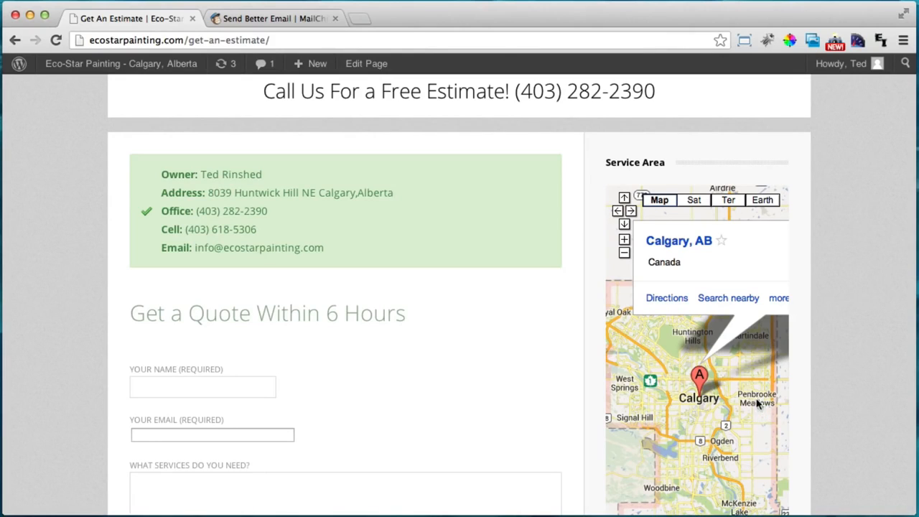
scroll(804, 405, up, 1)
scroll(803, 406, up, 3)
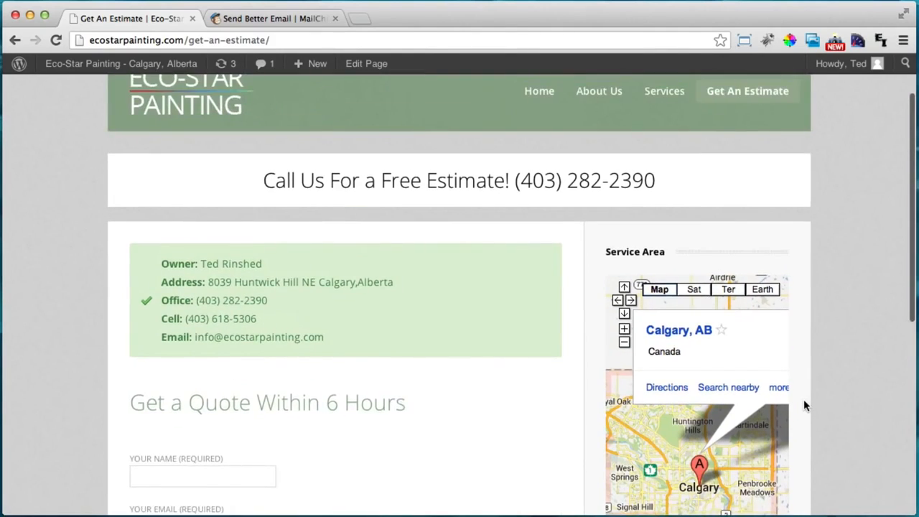
scroll(803, 406, down, 3)
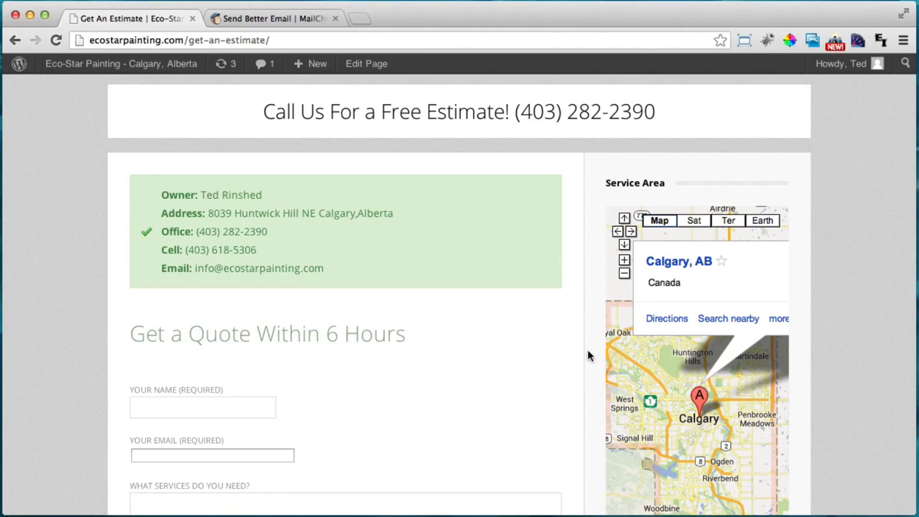
scroll(587, 352, up, 4)
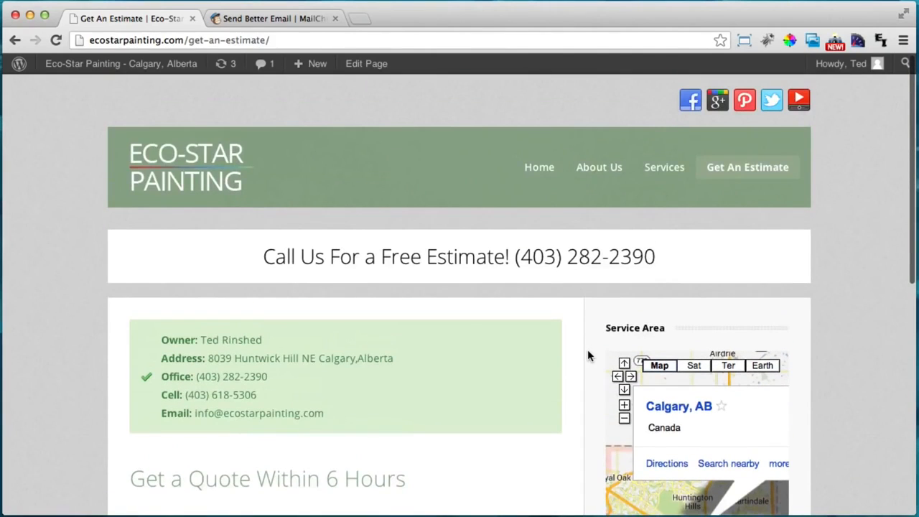
scroll(544, 208, down, 5)
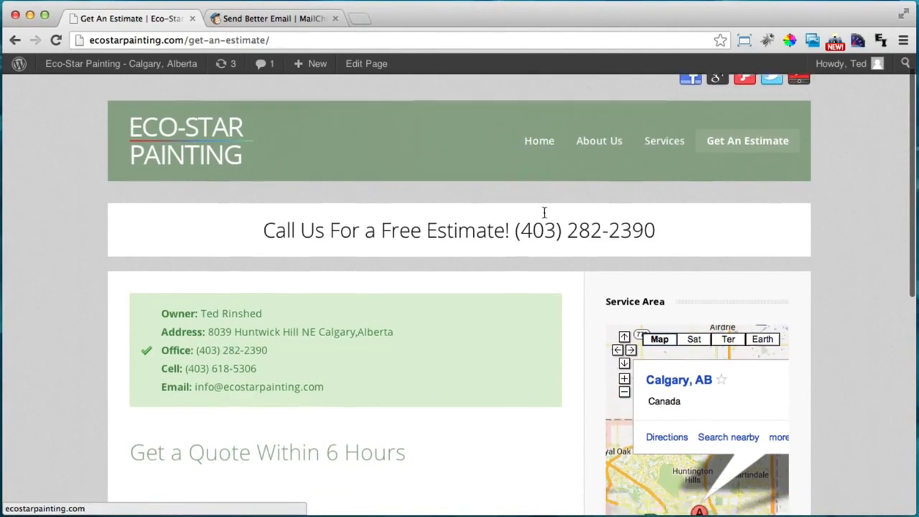
scroll(544, 220, down, 3)
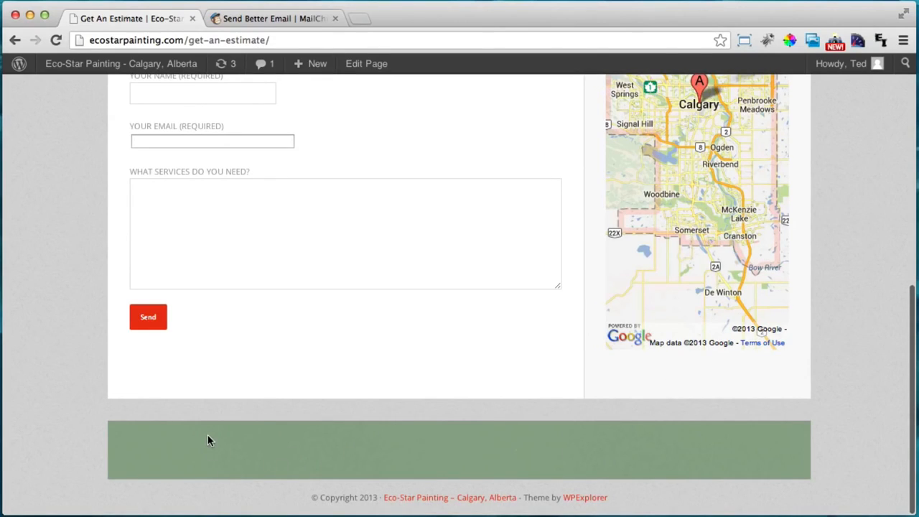
scroll(578, 422, up, 5)
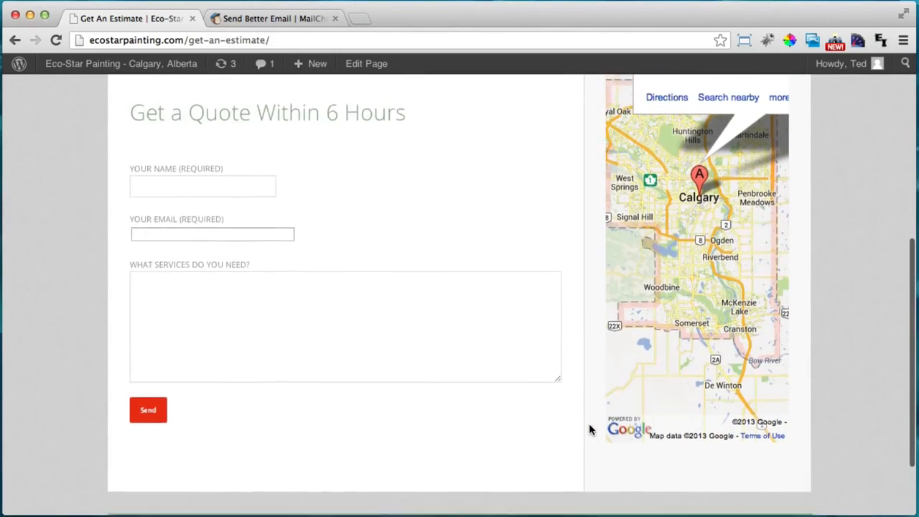
click(304, 17)
click(256, 42)
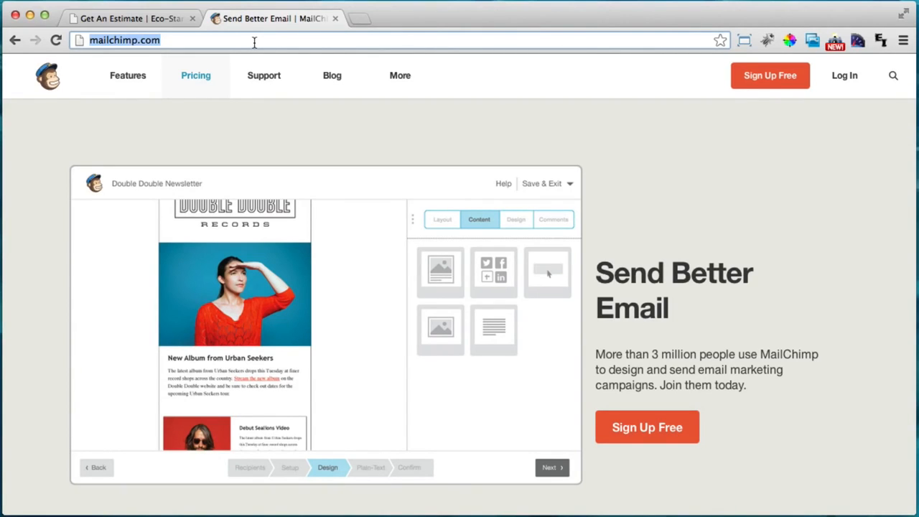
click(161, 17)
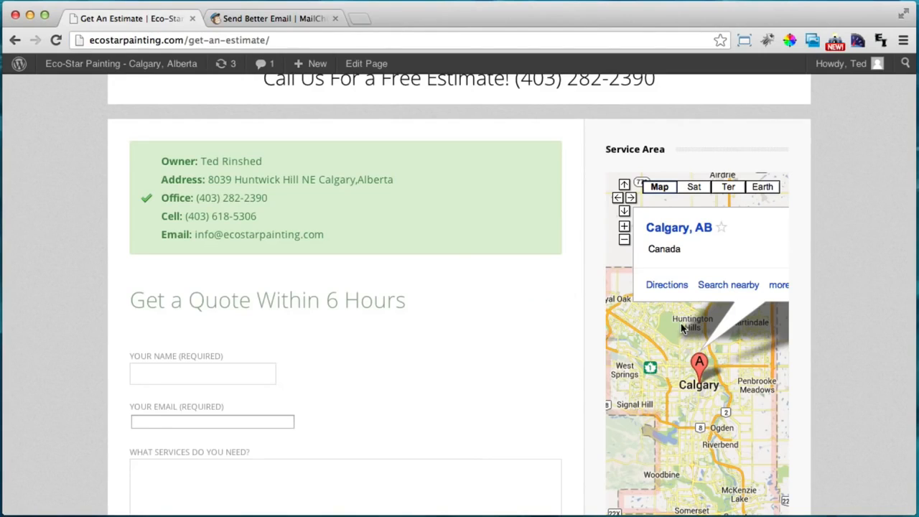
Scroll over the estimate page's quote form and service-area map again
scroll(572, 340, up, 3)
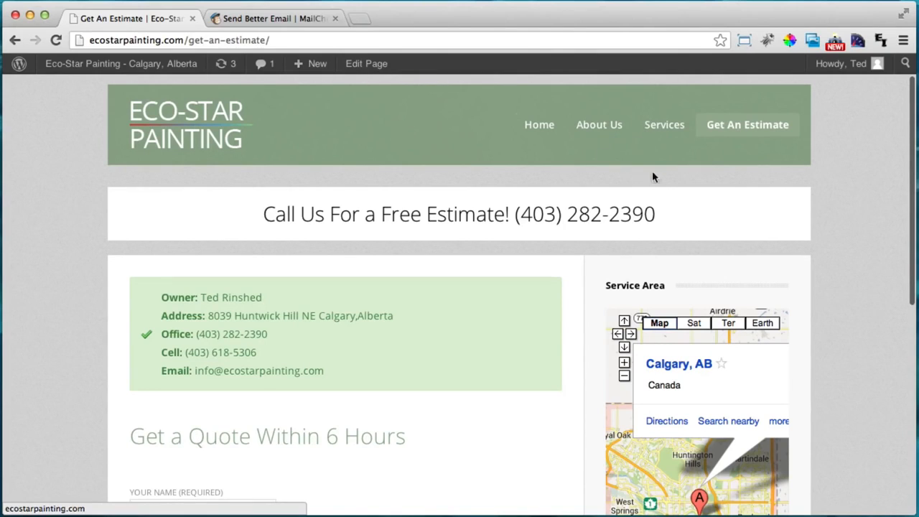
scroll(555, 250, down, 2)
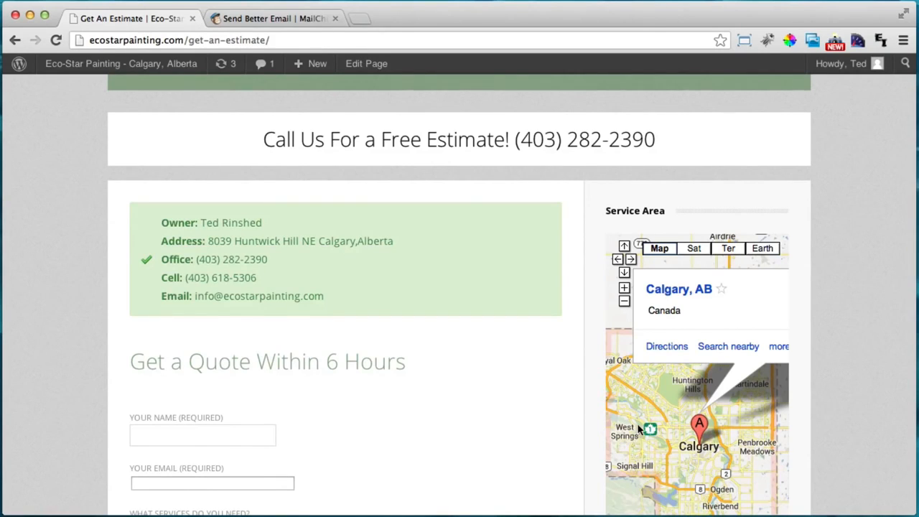
scroll(653, 418, down, 1)
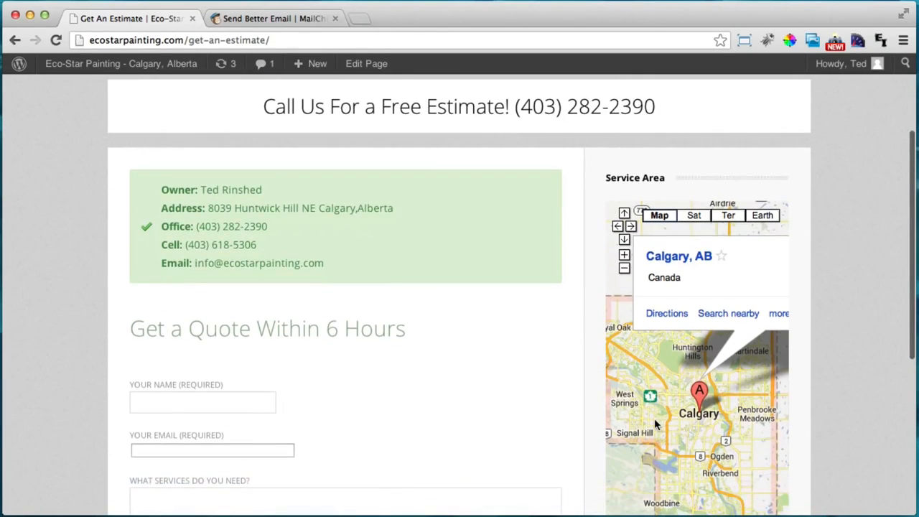
scroll(630, 415, up, 2)
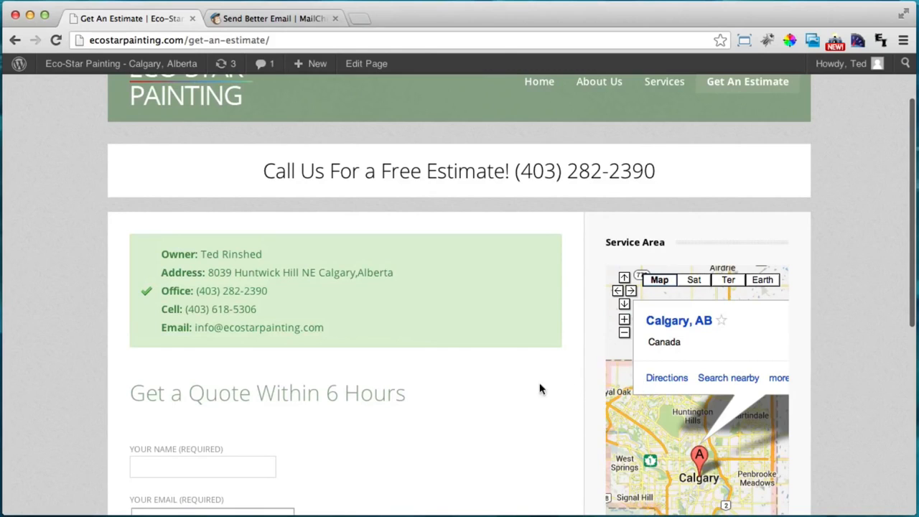
scroll(550, 222, up, 3)
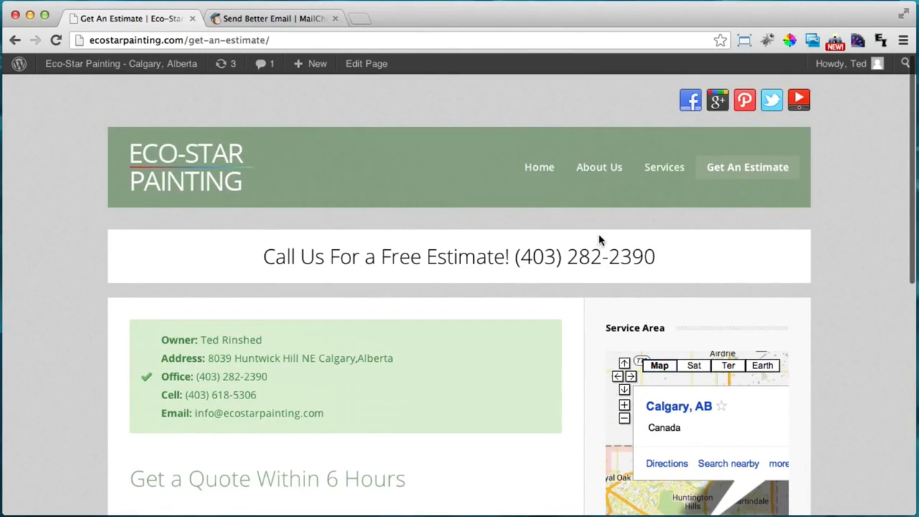
scroll(598, 235, down, 4)
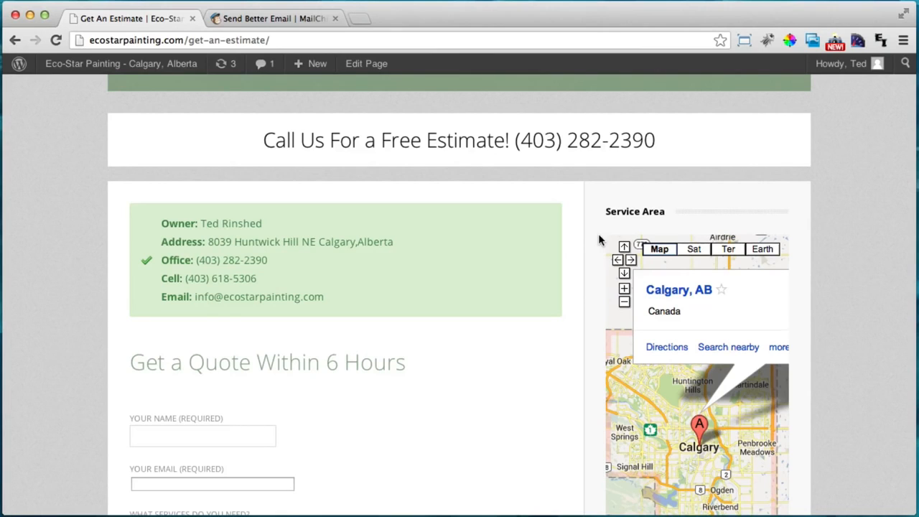
scroll(588, 241, up, 3)
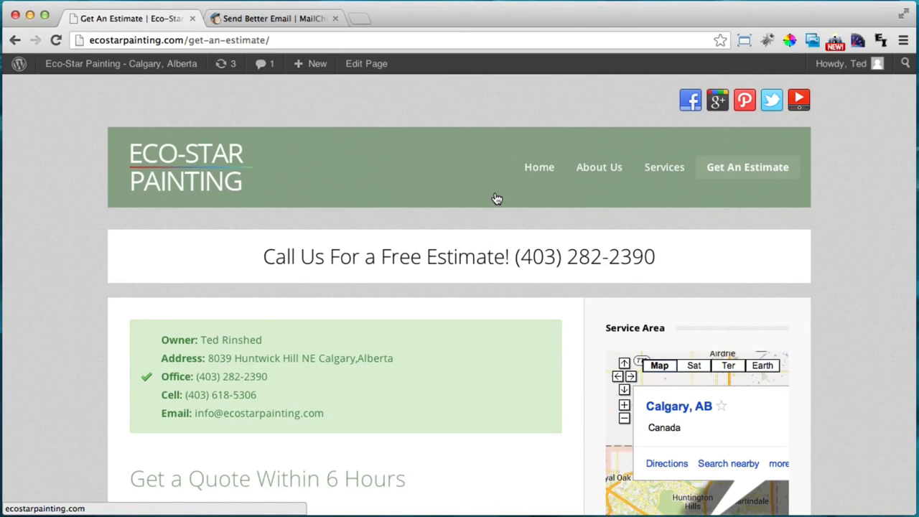
Load google.com/analytics in a new browser tab
click(360, 19)
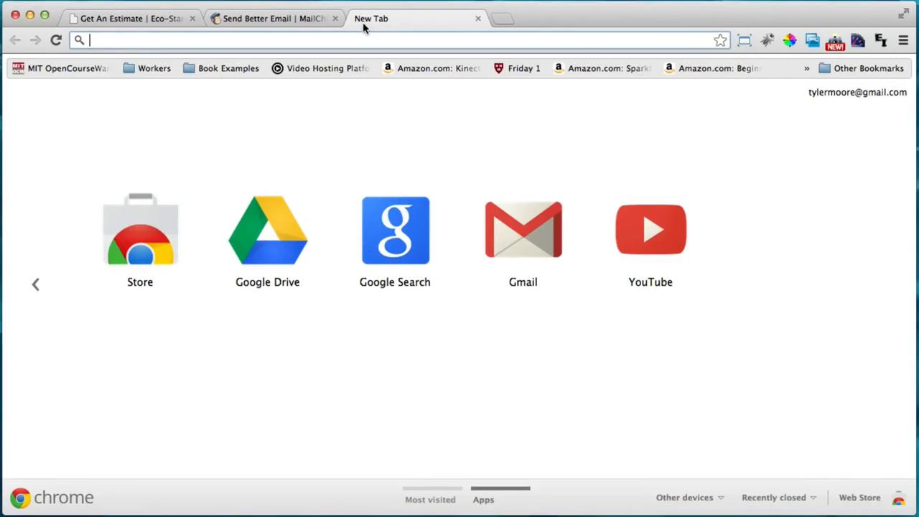
text(goo)
key(Down)
key(Return)
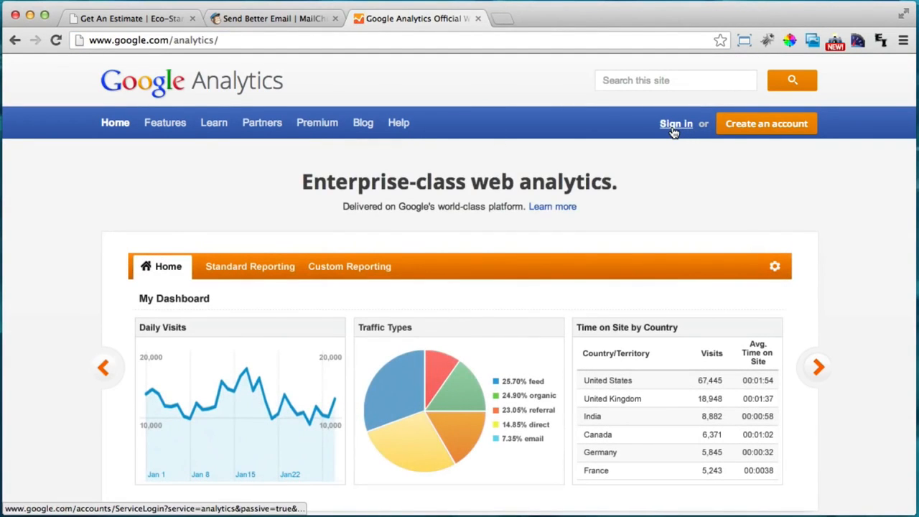
Sign in and open the All Web Site Data view of Learn How To Create a Website
click(675, 124)
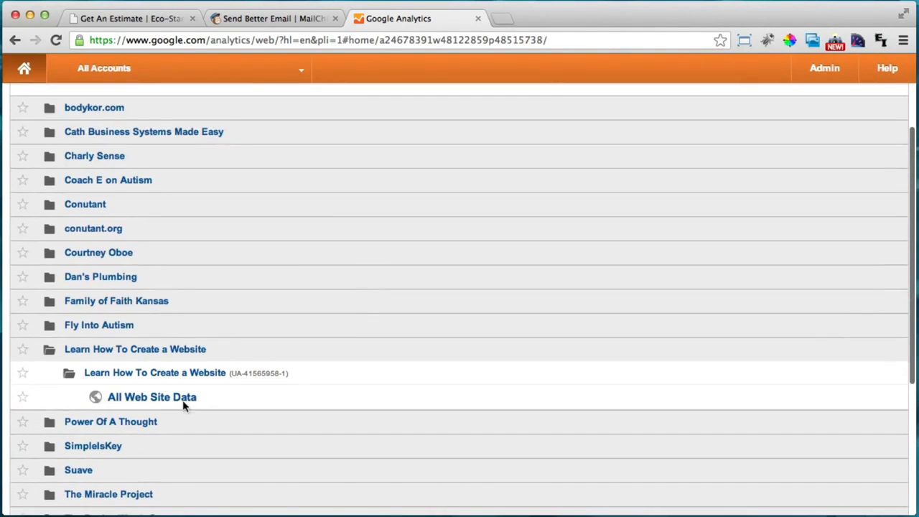
click(157, 378)
click(158, 378)
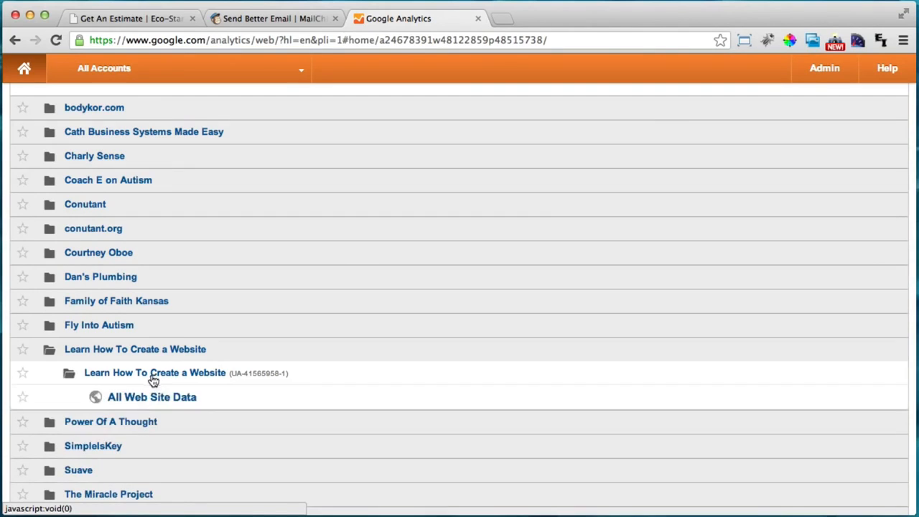
click(144, 399)
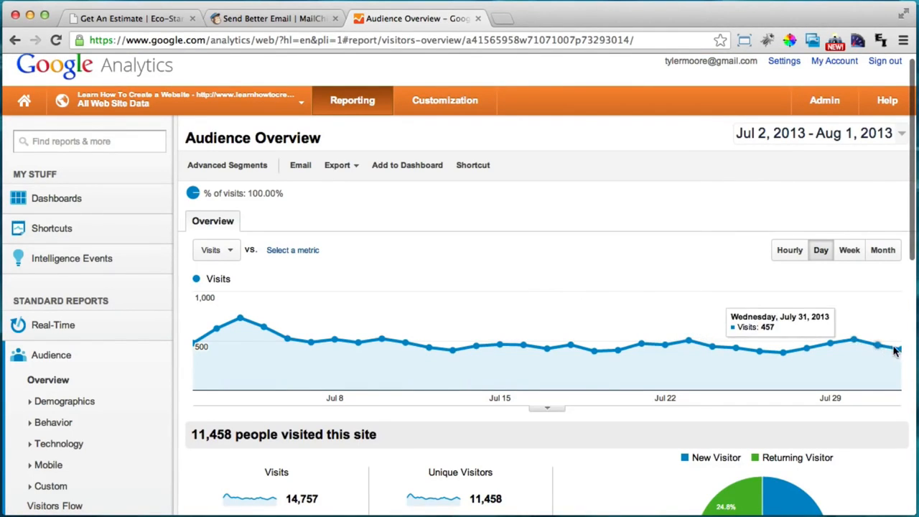
Open the Traffic Sources Overview with its 53.9% referral, 39.2% direct and 6.9% search split and keyword table
scroll(681, 301, down, 5)
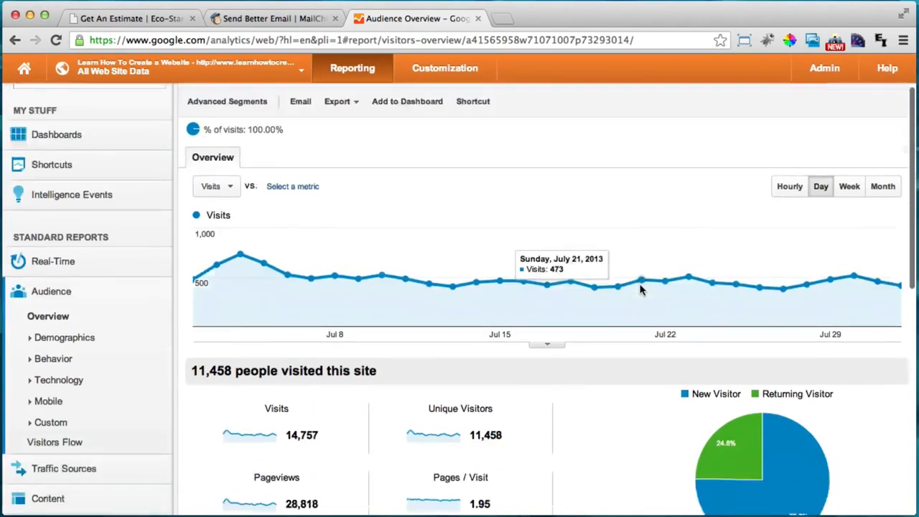
scroll(603, 306, up, 5)
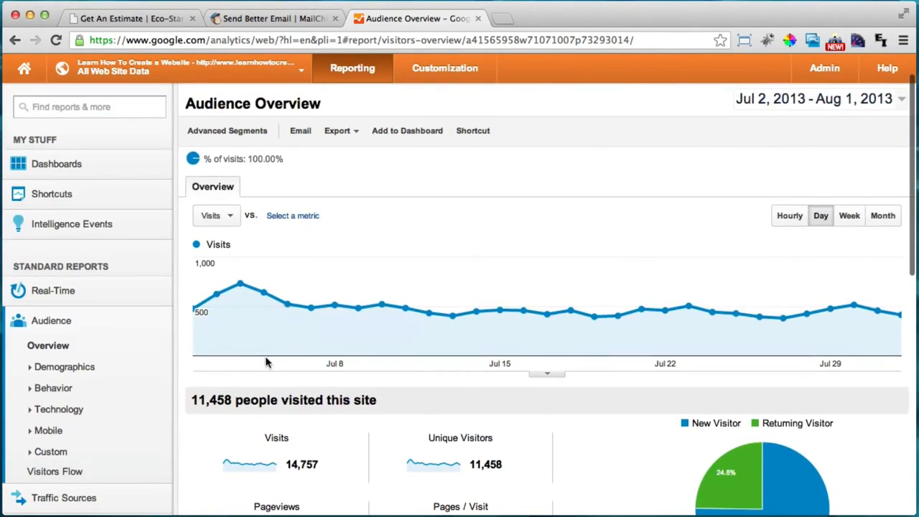
scroll(217, 366, down, 3)
click(71, 400)
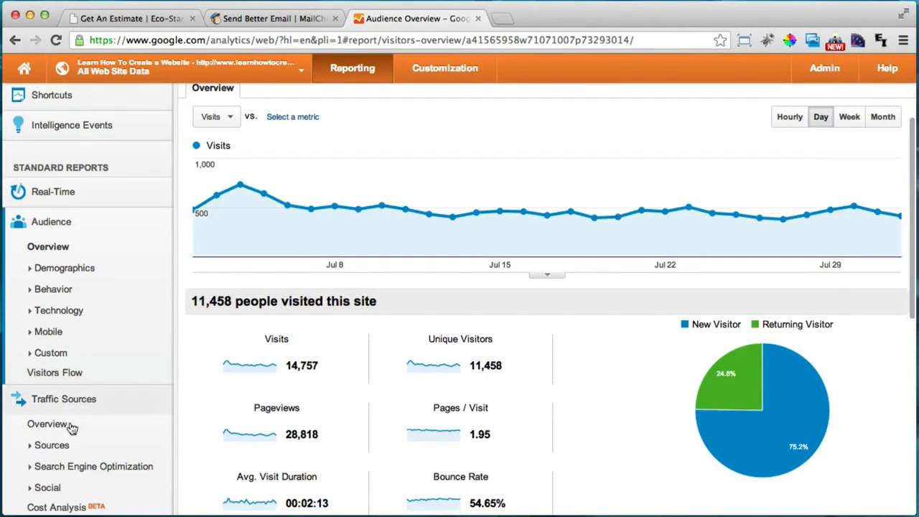
click(53, 425)
scroll(488, 280, down, 5)
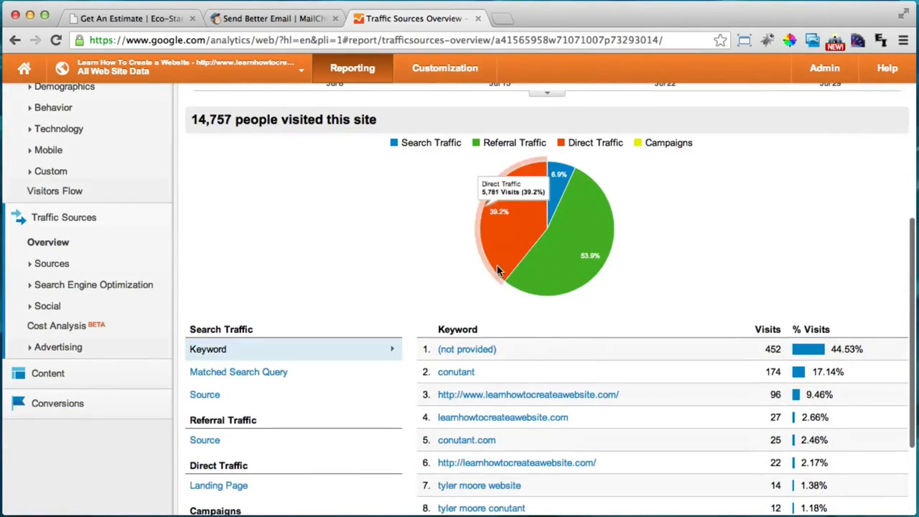
scroll(363, 373, down, 4)
scroll(364, 380, up, 5)
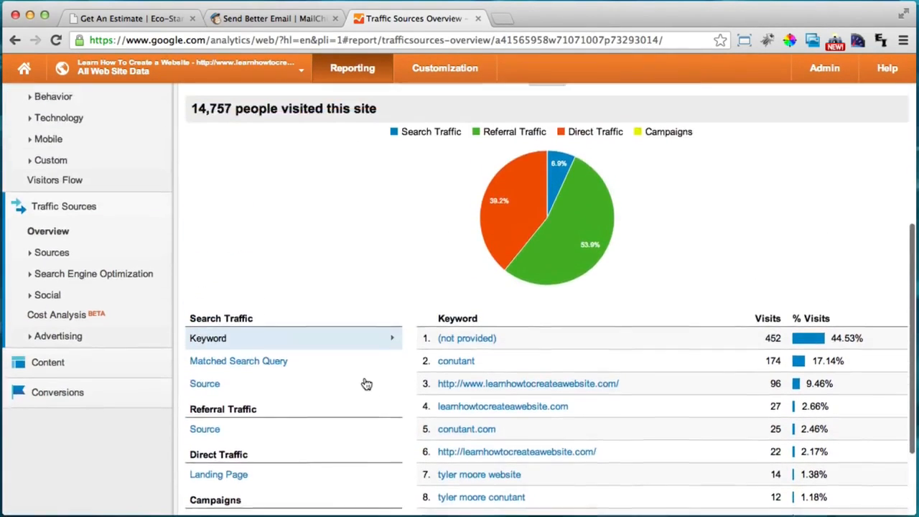
Open the All Traffic report listing youtube.com referral 7,078, direct 5,781 and google organic 949 visits
click(54, 310)
click(61, 328)
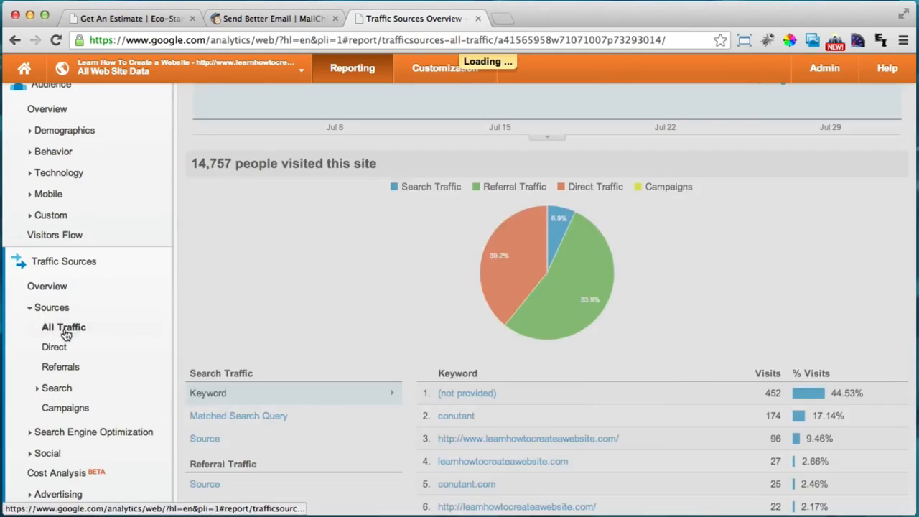
scroll(574, 328, down, 1)
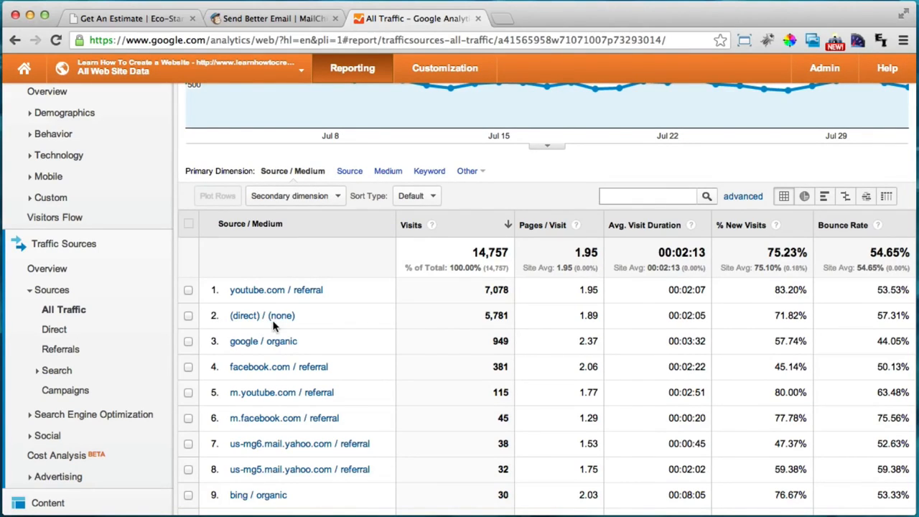
scroll(416, 341, up, 2)
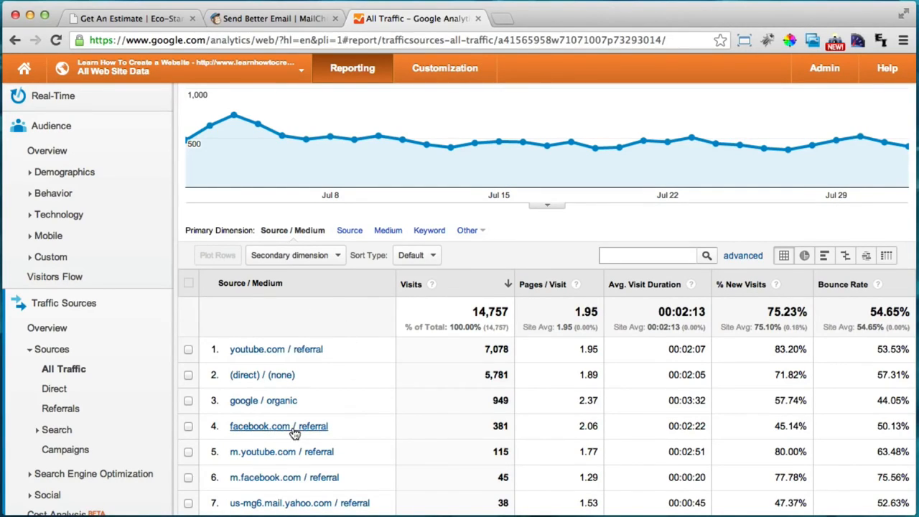
scroll(323, 425, up, 2)
scroll(325, 424, up, 1)
scroll(325, 423, down, 5)
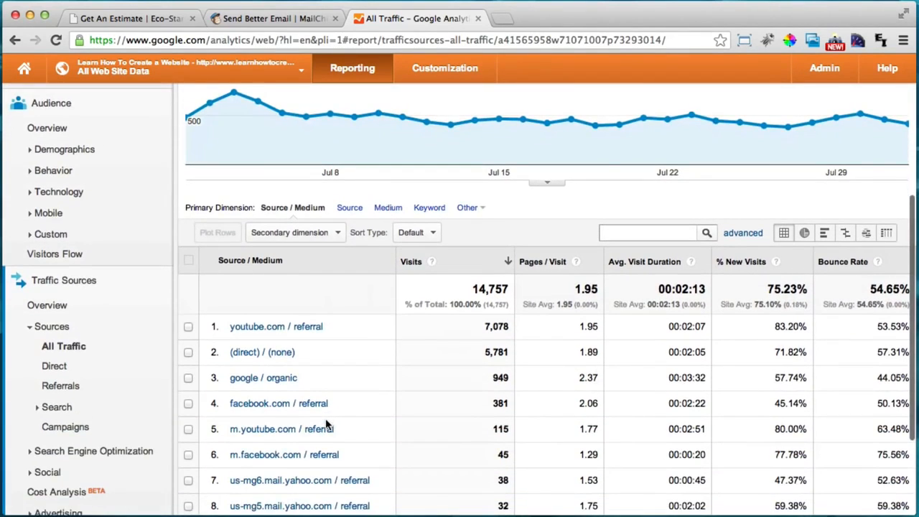
click(60, 450)
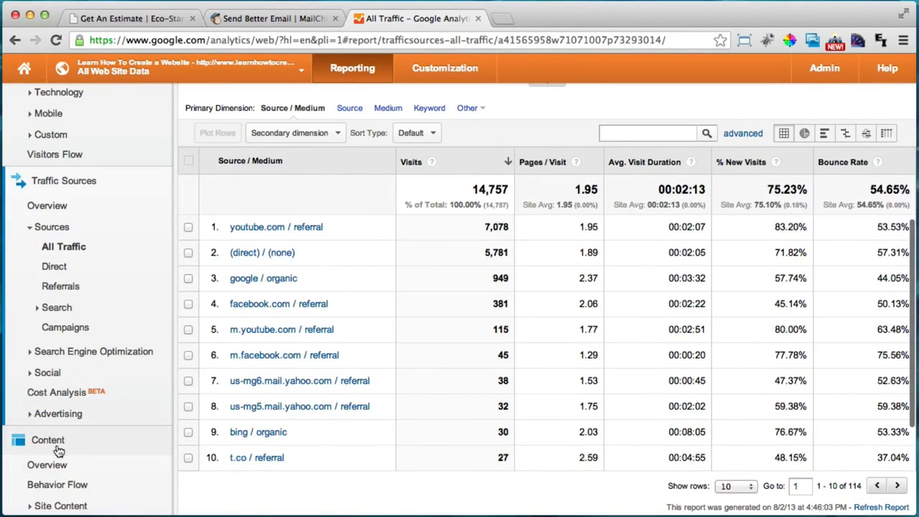
Review the Content Overview report with 28,818 pageviews, then close the Google Analytics tab
click(61, 470)
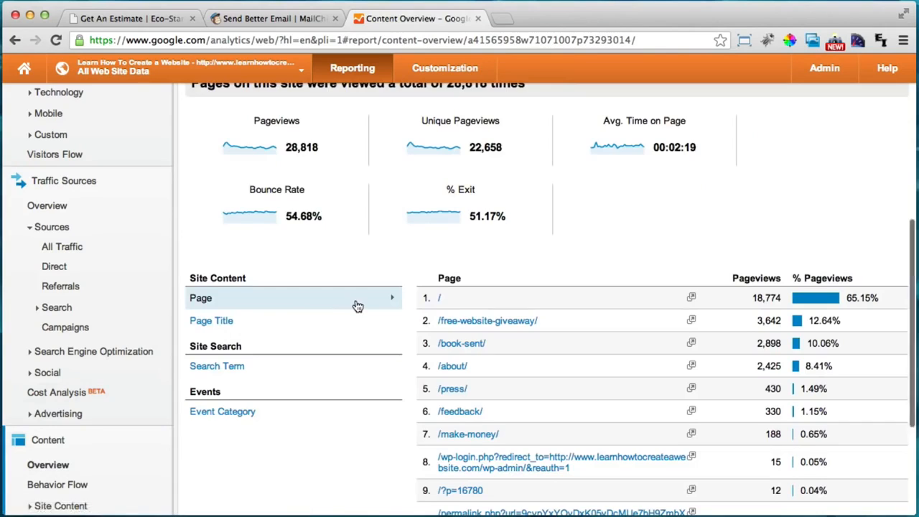
scroll(354, 302, down, 1)
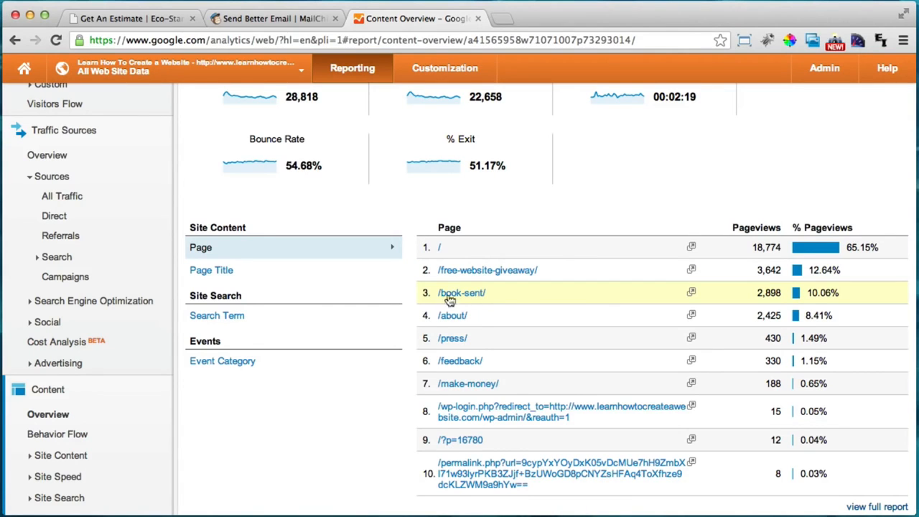
scroll(379, 269, up, 5)
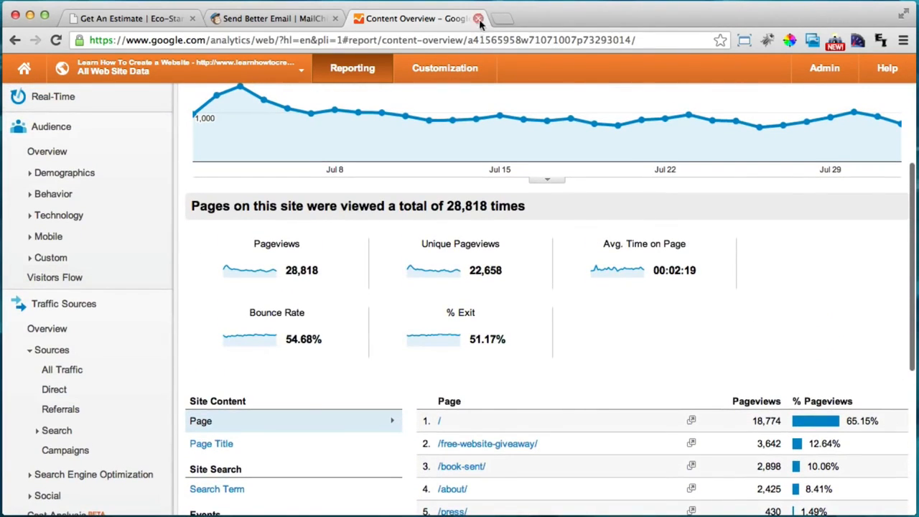
scroll(475, 96, up, 2)
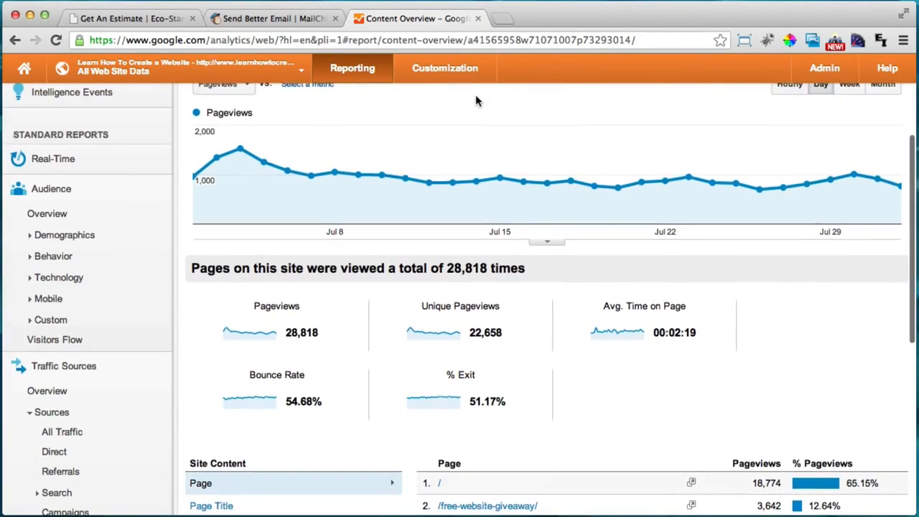
click(477, 19)
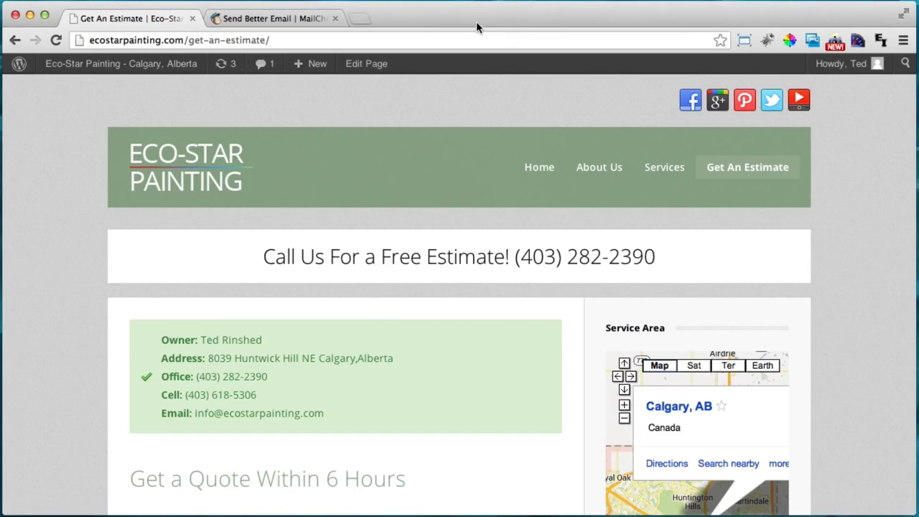
Close the MailChimp tab and reload the Get An Estimate page from the site navigation
click(266, 20)
click(334, 19)
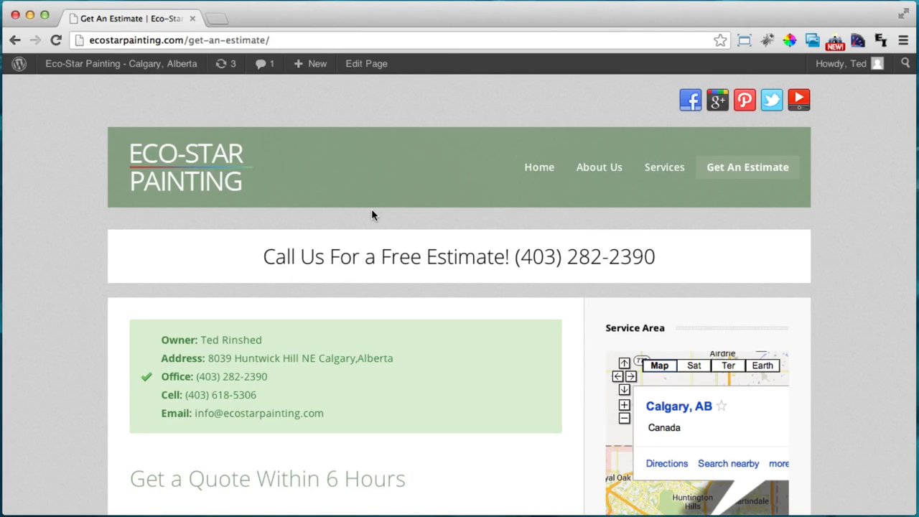
click(732, 175)
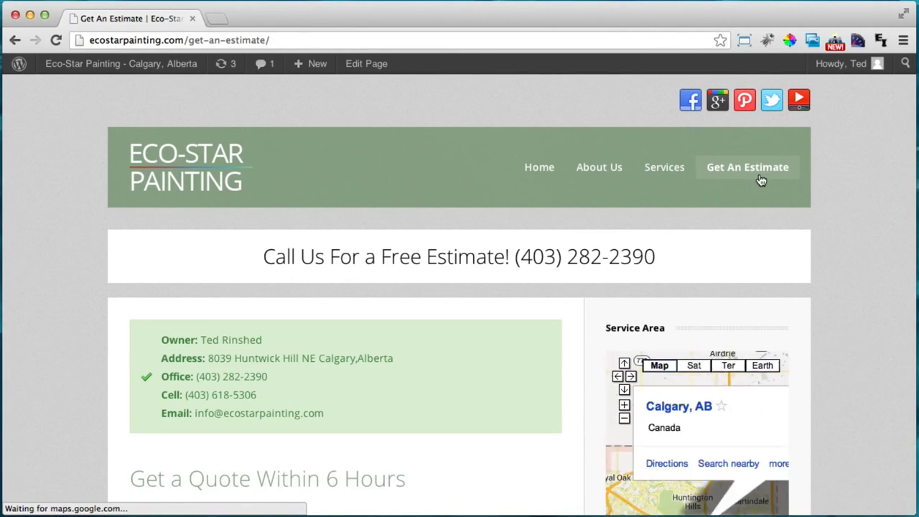
Bring the 'Get a Quote Within 6 Hours' form into view and try its Your Name and services fields
scroll(473, 244, down, 3)
scroll(382, 310, down, 1)
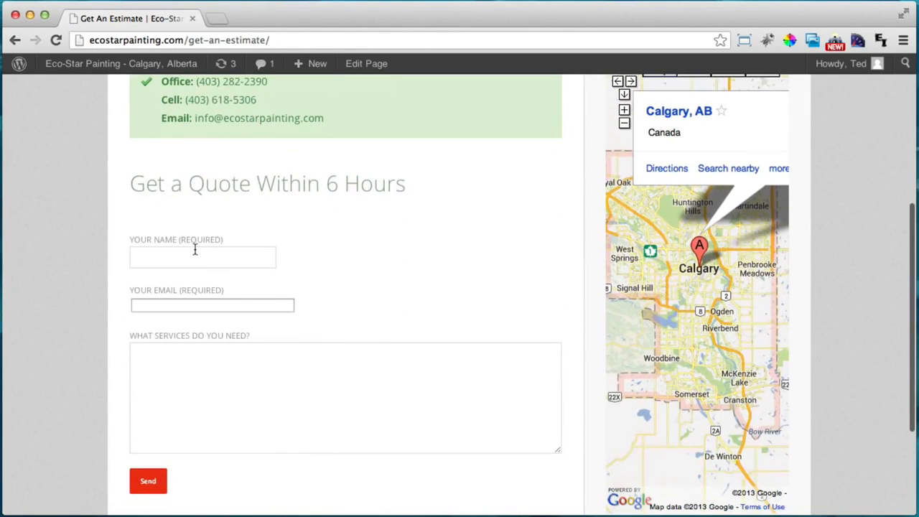
click(194, 256)
click(235, 362)
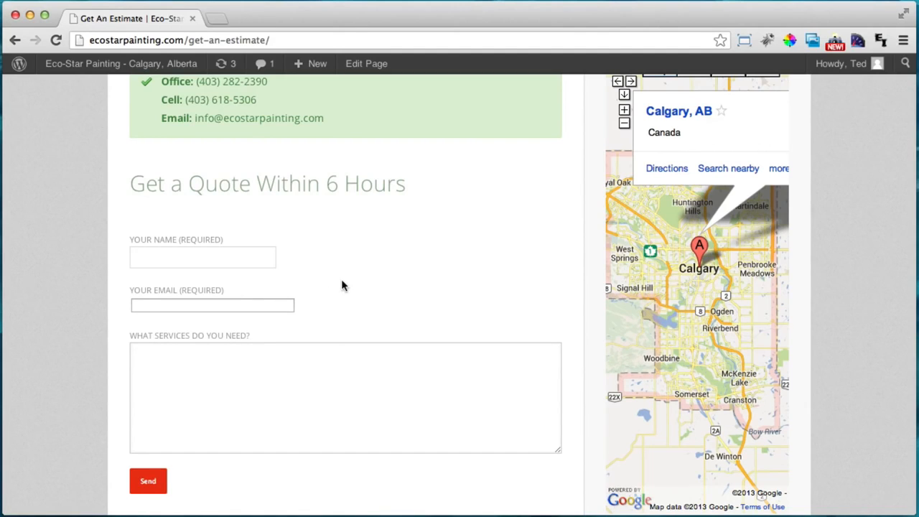
scroll(341, 285, up, 2)
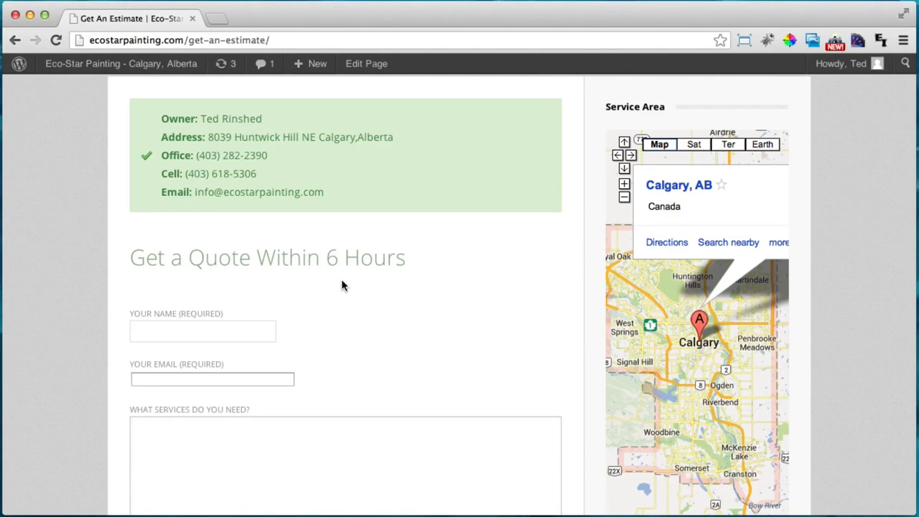
scroll(343, 284, down, 1)
click(221, 314)
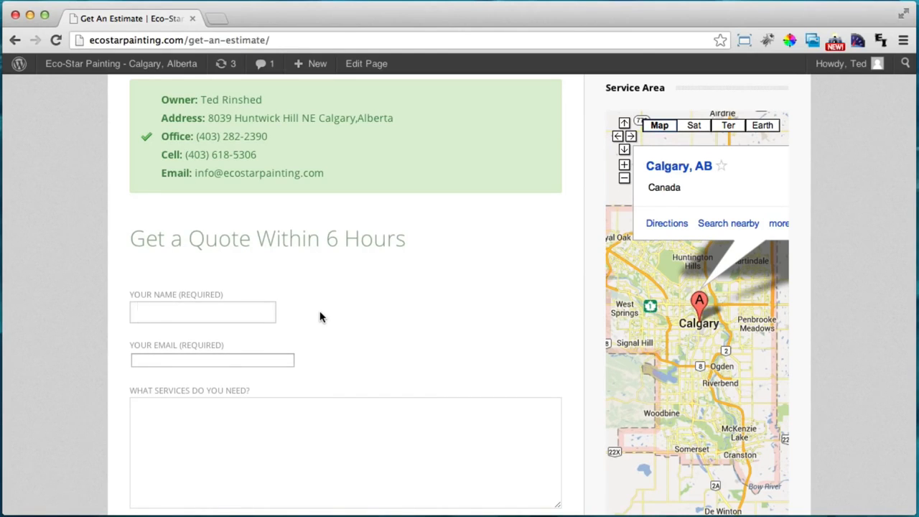
Try the quote form's Your Email, services and Your Name fields in turn
scroll(320, 317, down, 1)
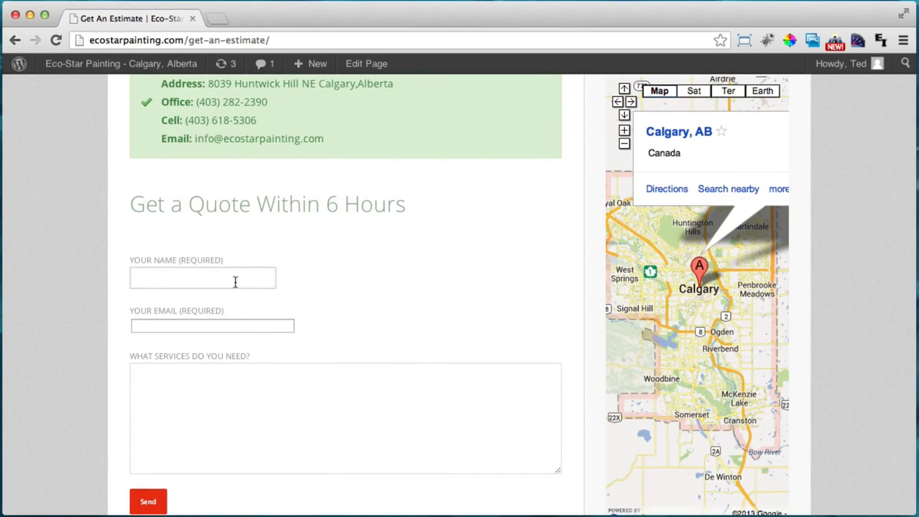
click(230, 324)
click(227, 398)
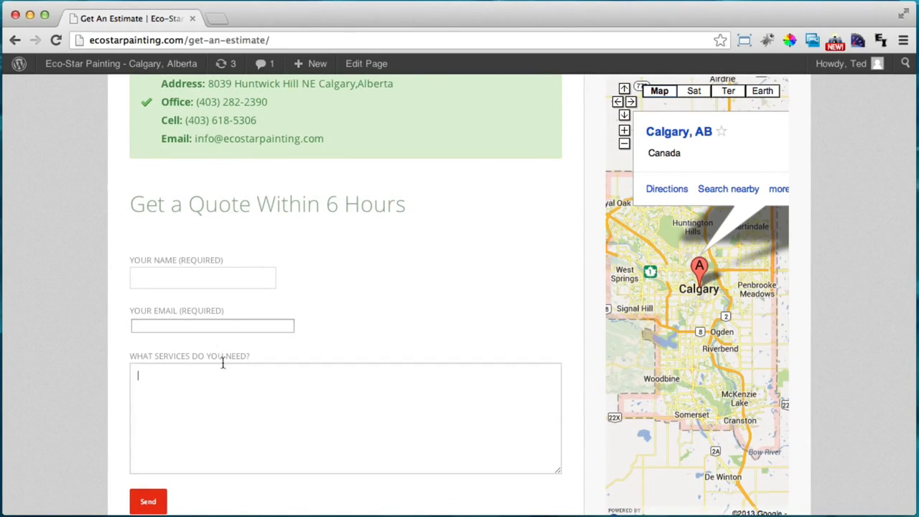
click(217, 284)
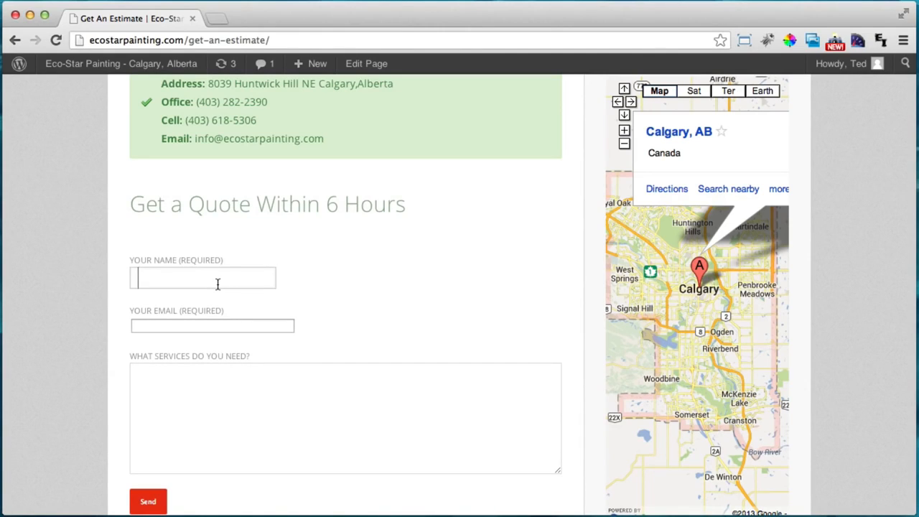
scroll(308, 310, down, 1)
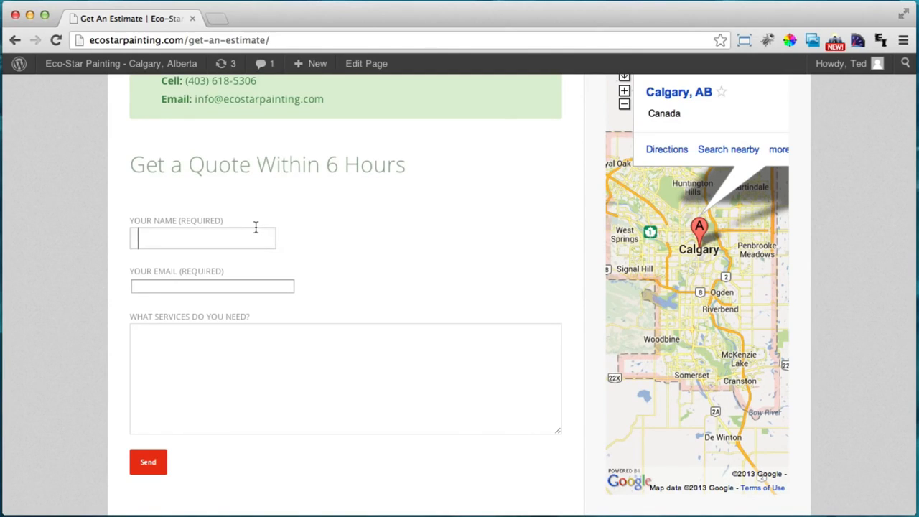
scroll(255, 227, down, 1)
scroll(255, 227, up, 3)
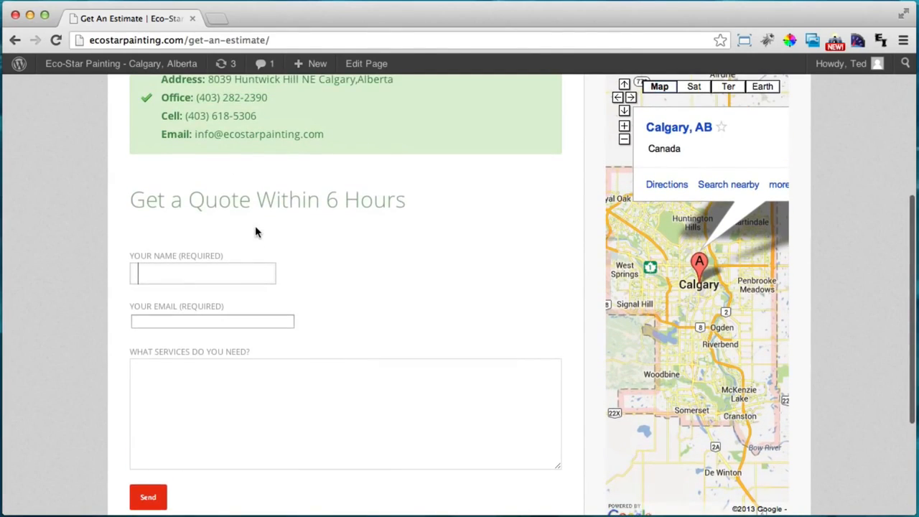
scroll(273, 233, up, 1)
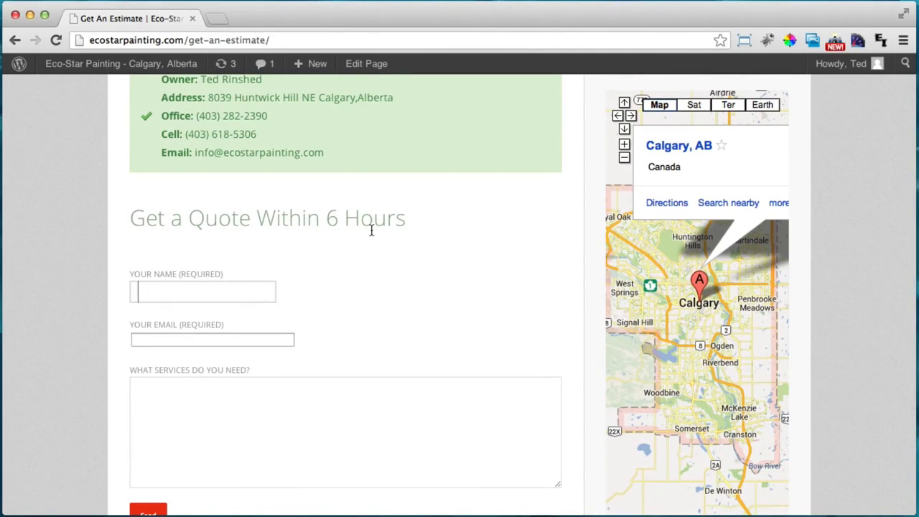
Revisit the services, email and name fields, then go to the Eco-Star Painting home page
click(278, 406)
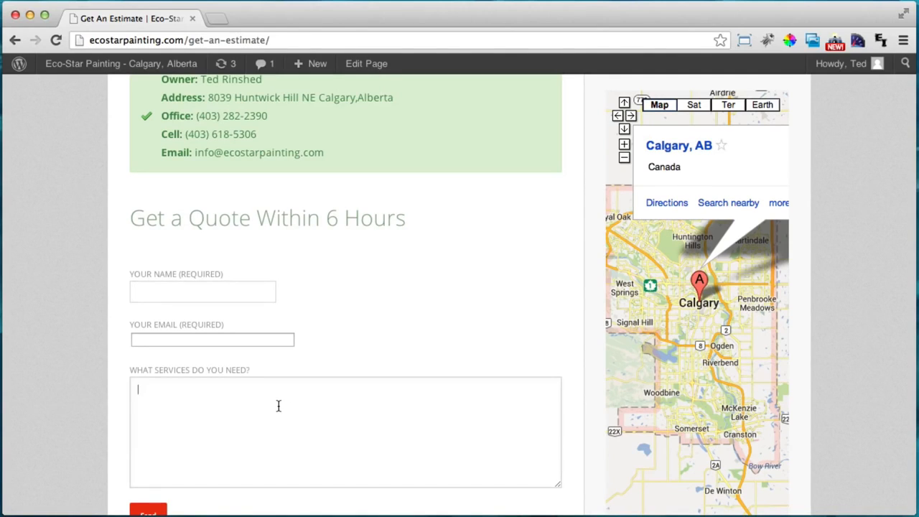
click(254, 340)
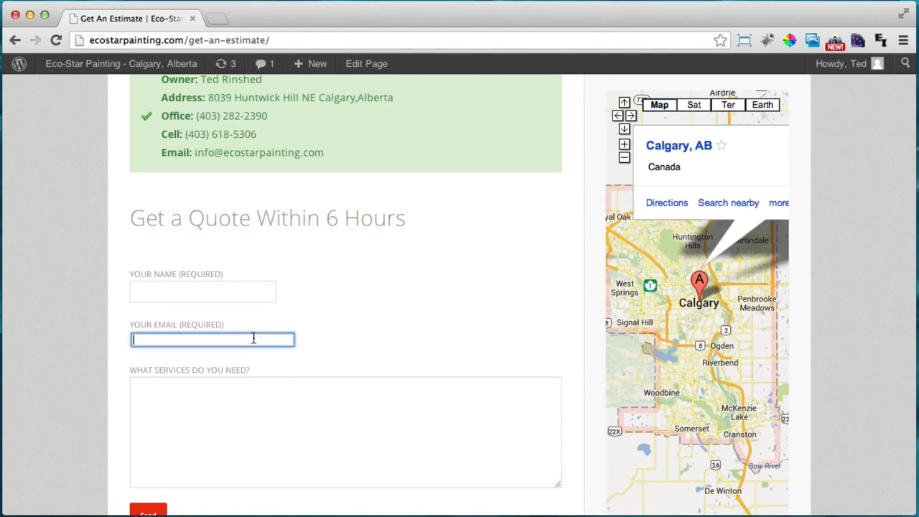
click(221, 289)
click(245, 409)
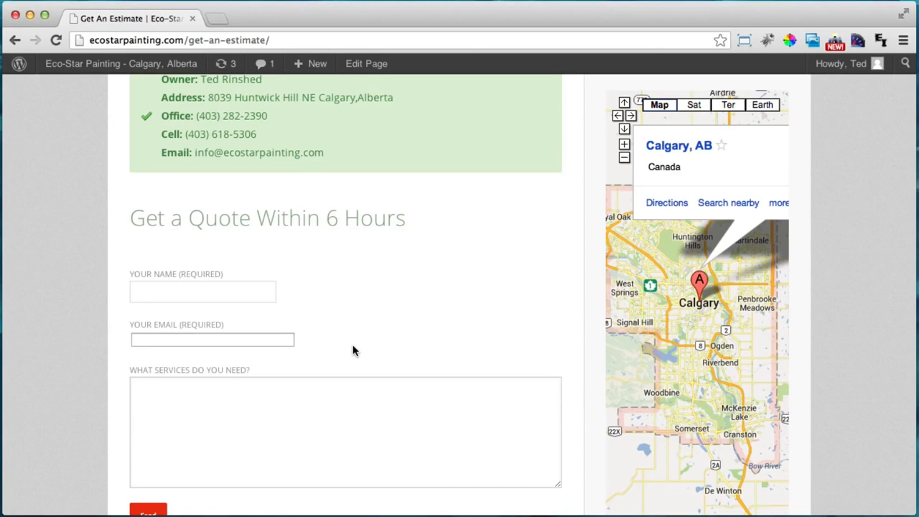
scroll(352, 350, up, 3)
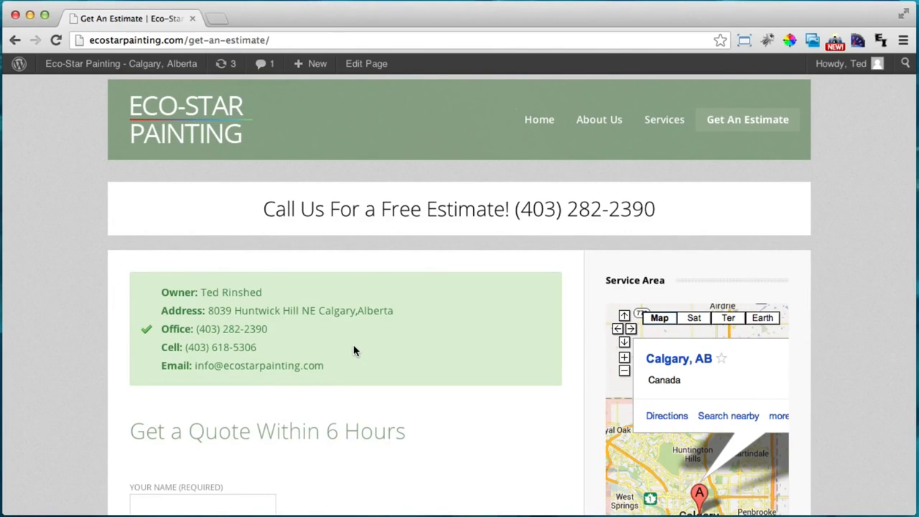
click(545, 126)
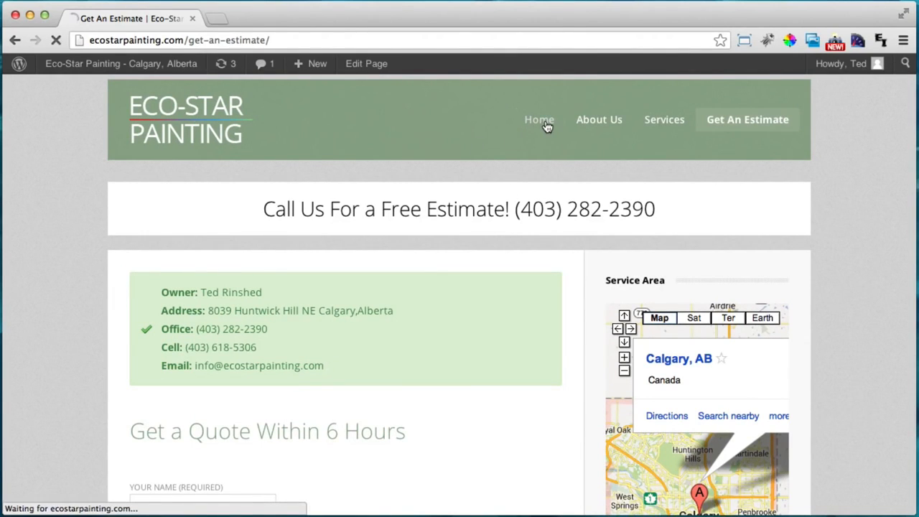